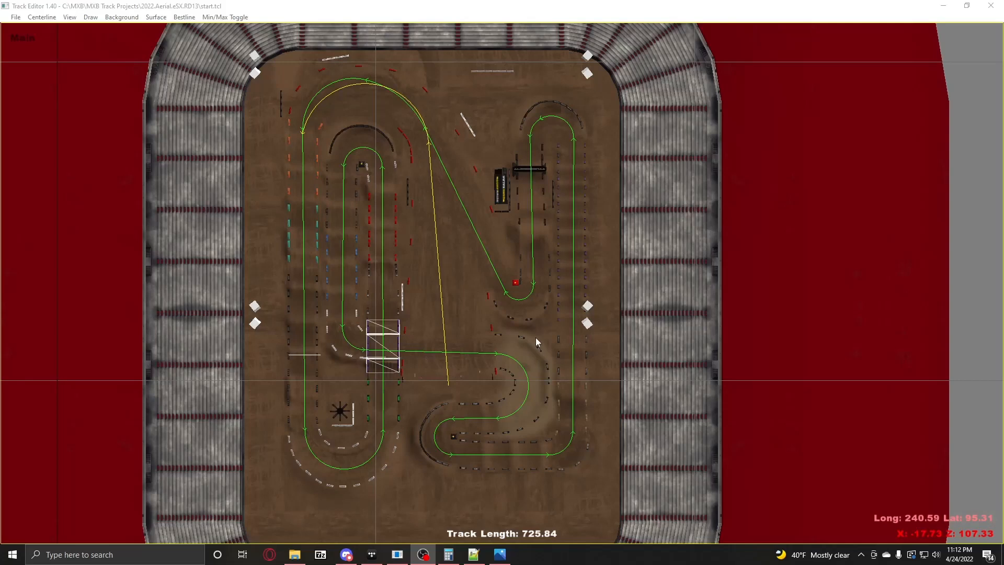
Step: View the TrackPoly files available in the project folder without loading one
left_click(16, 17)
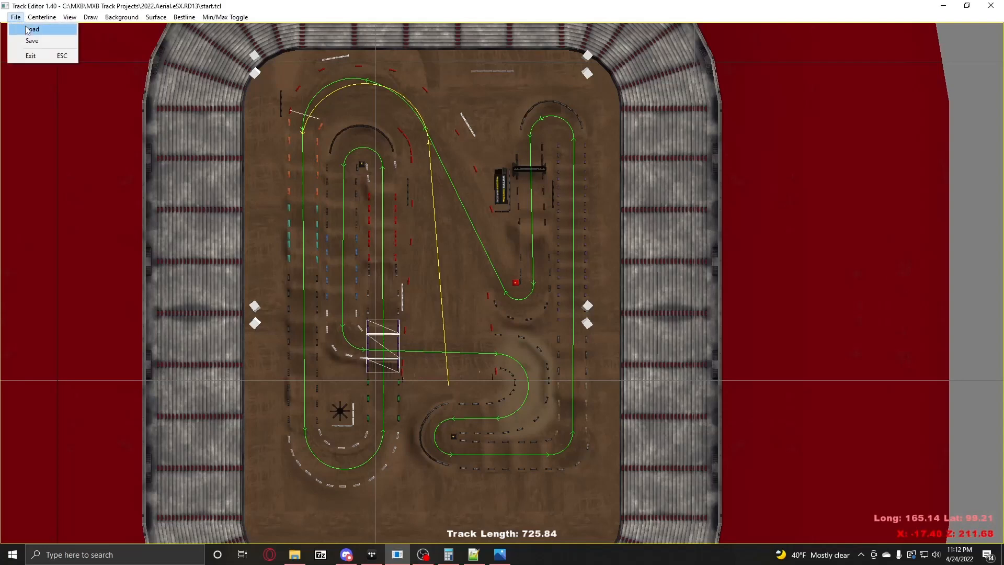
left_click(28, 30)
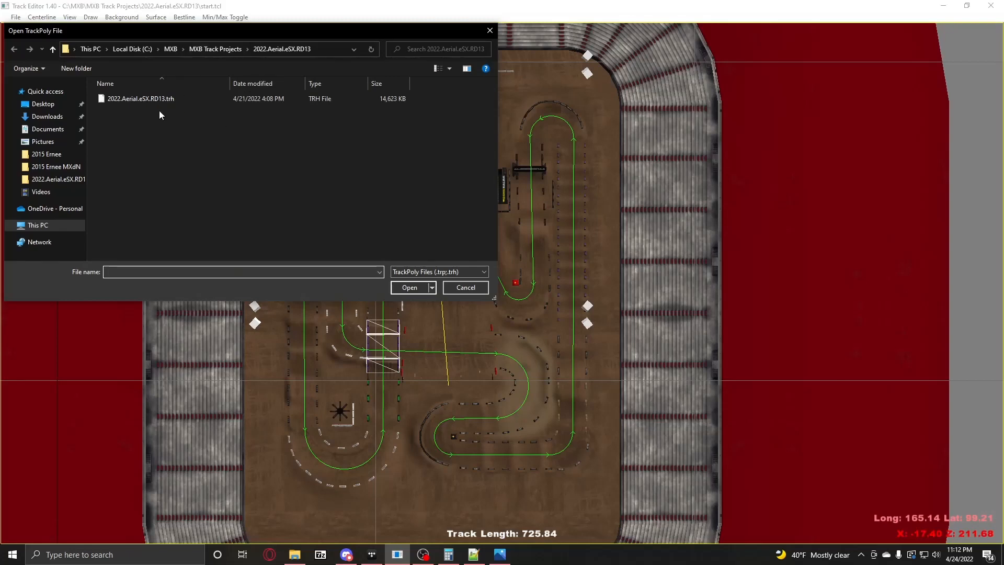
left_click(466, 288)
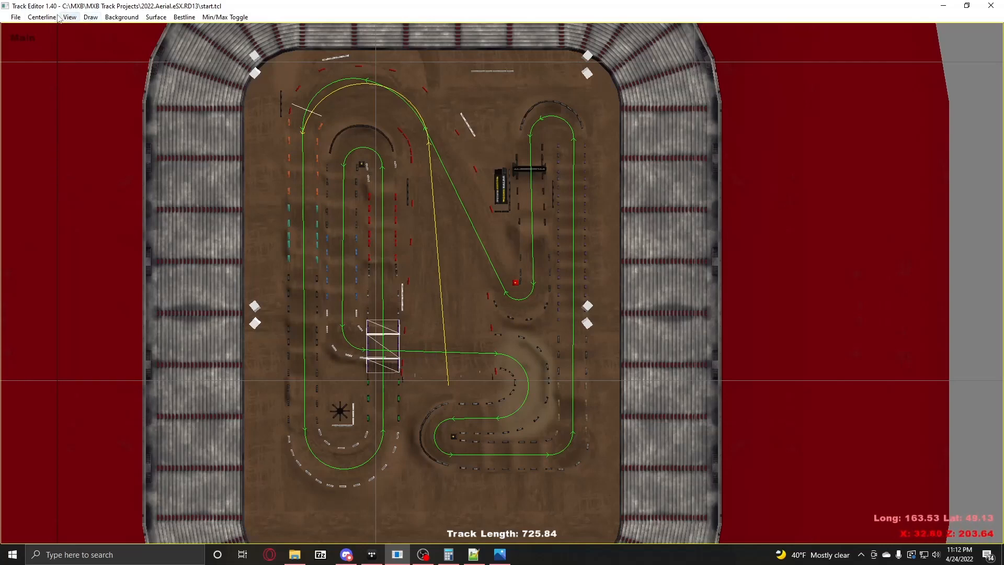
Step: Show the map overlay to inspect it across the whole stadium, and hide it again
left_click(90, 17)
left_click(123, 69)
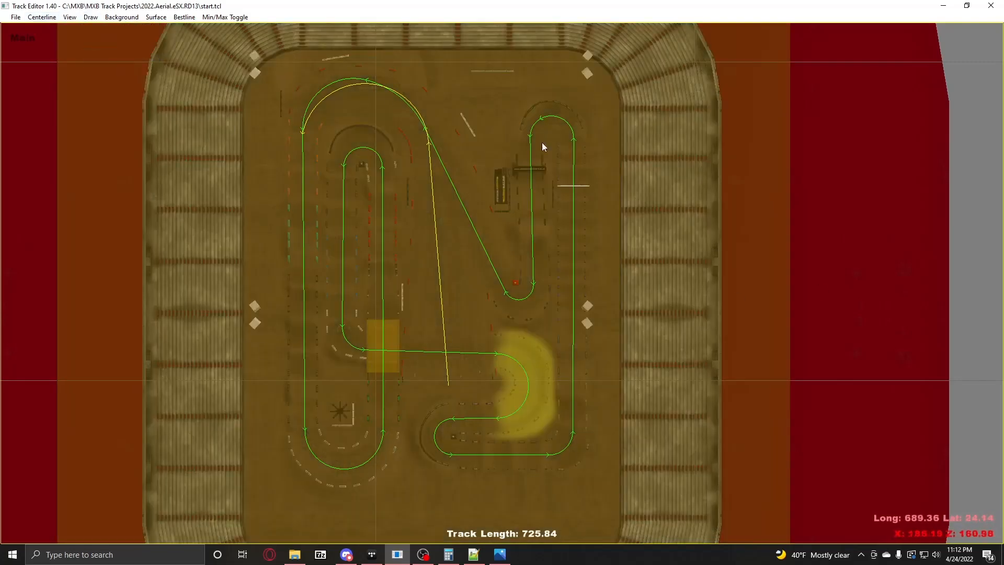
scroll(295, 240, "down", 2)
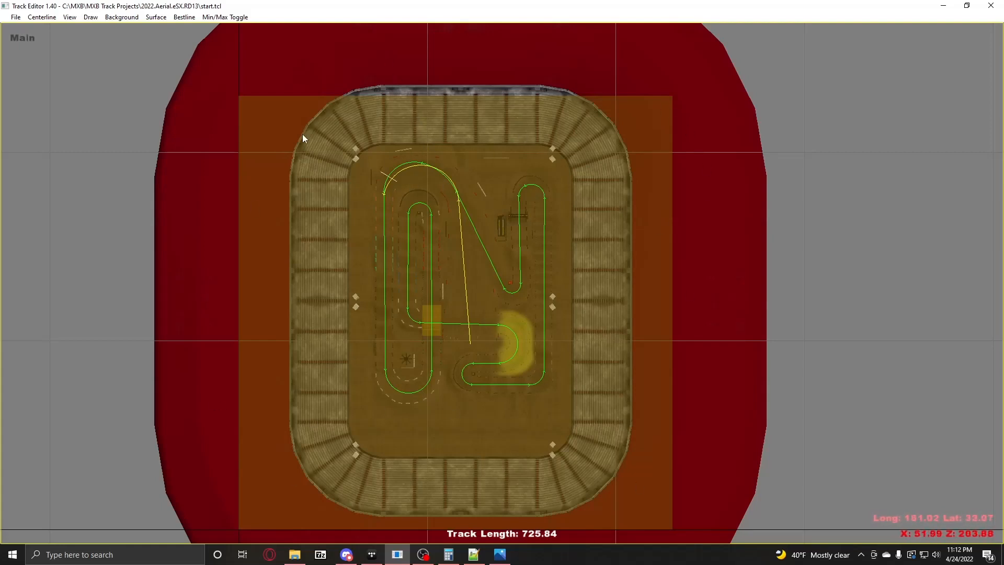
left_click(87, 19)
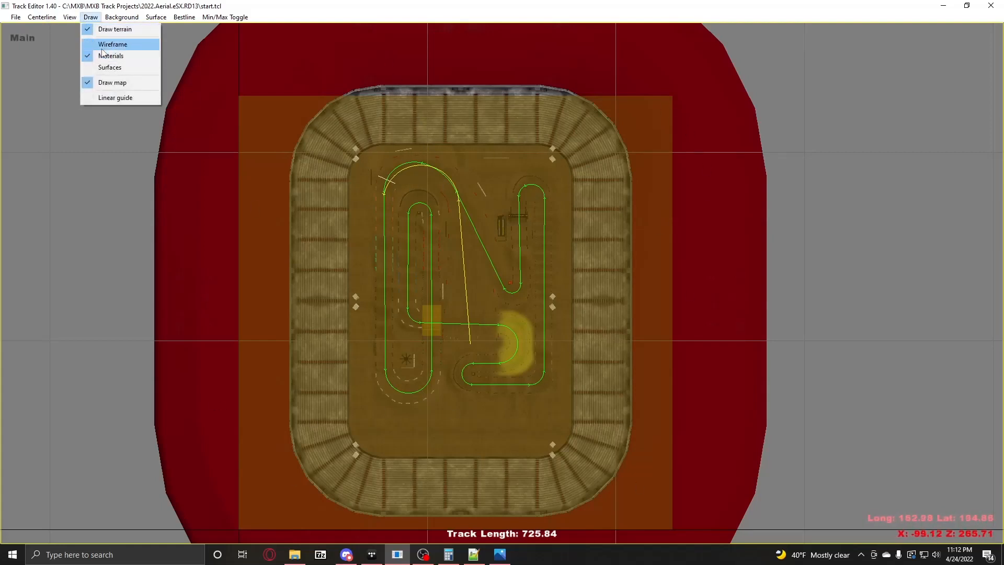
left_click(112, 82)
scroll(500, 297, "up", 1)
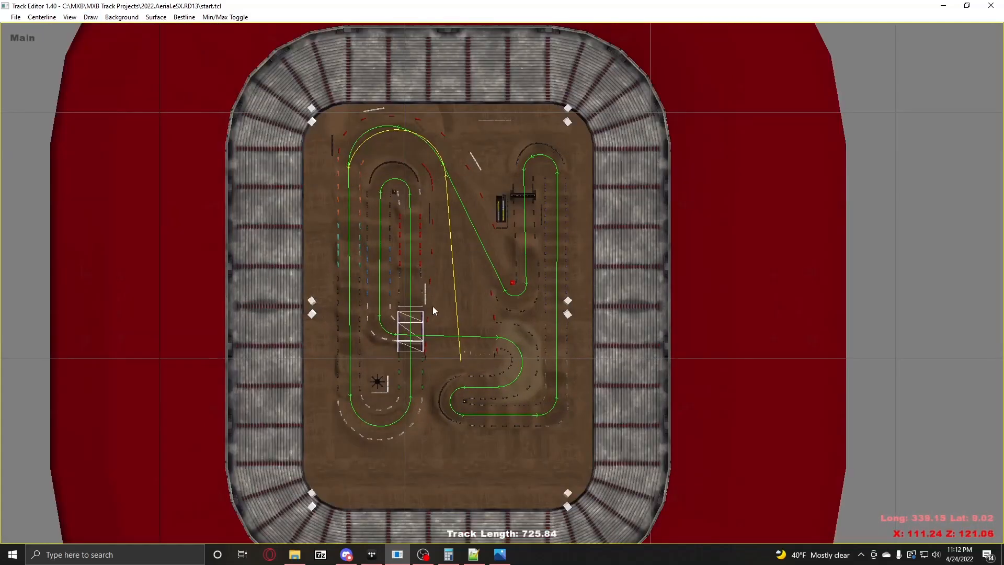
Step: Start a new centerline for the Main track
right_click_drag(432, 306, 441, 299)
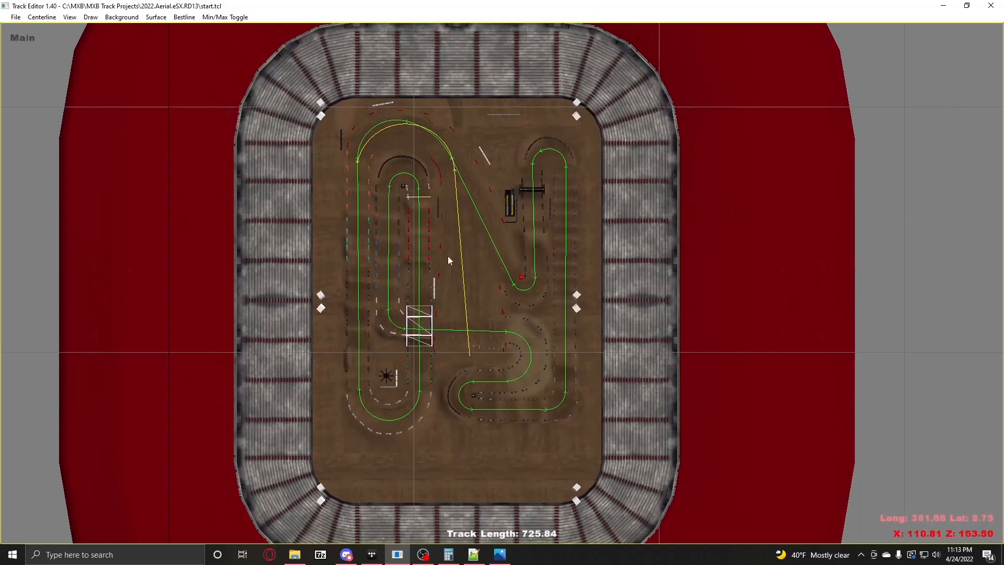
scroll(448, 341, "up", 1)
right_click_drag(435, 325, 452, 306)
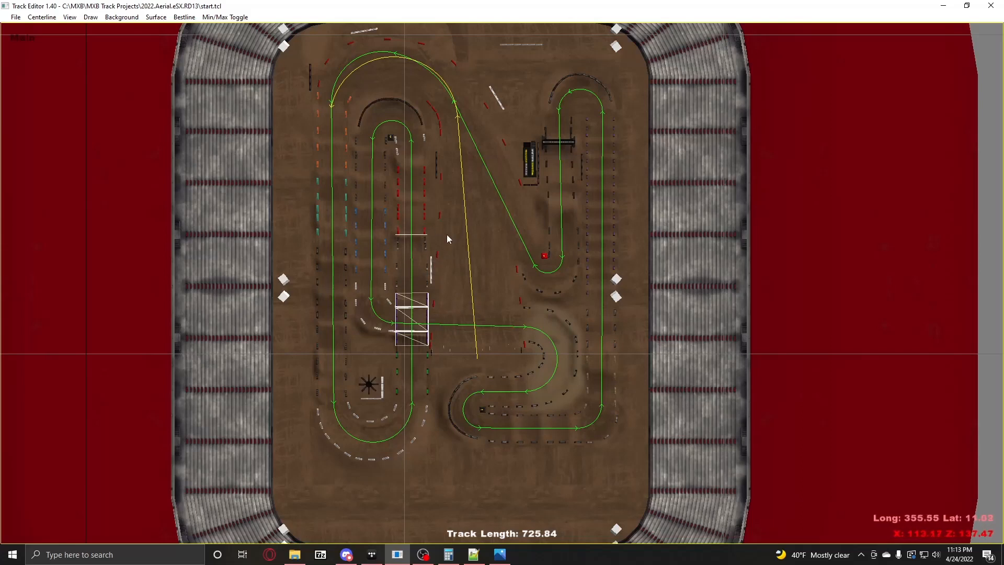
left_click_drag(446, 234, 447, 258)
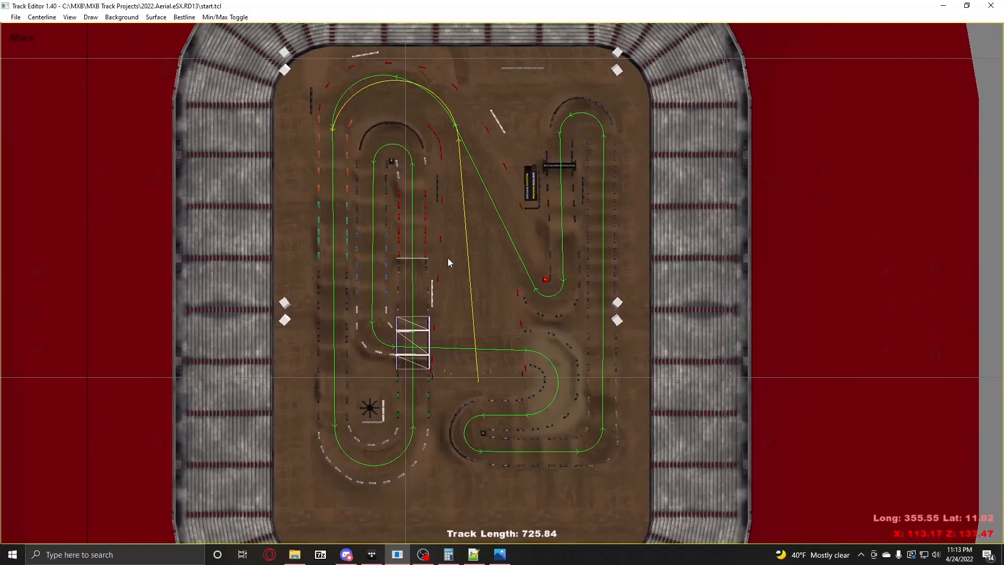
left_click(51, 18)
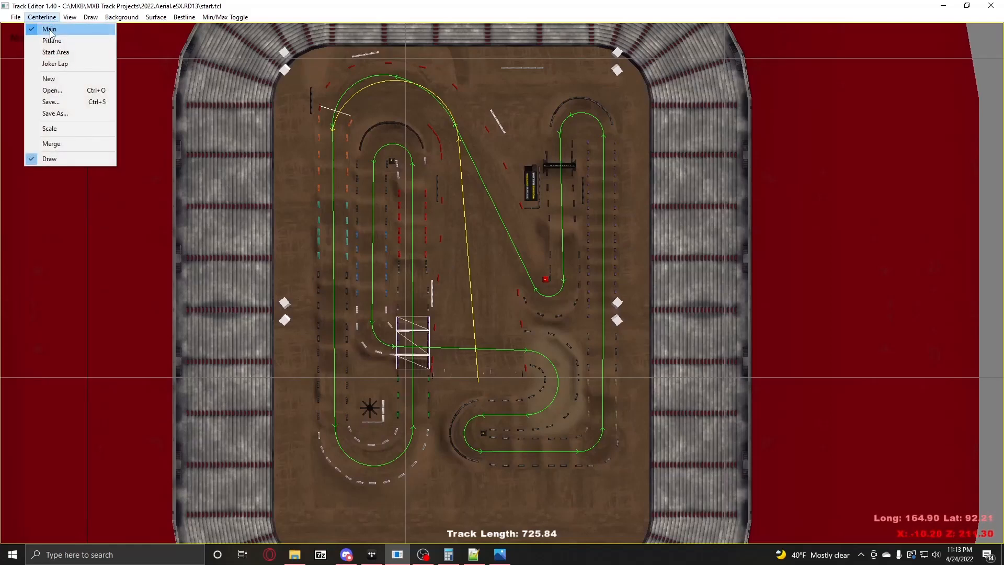
left_click(52, 79)
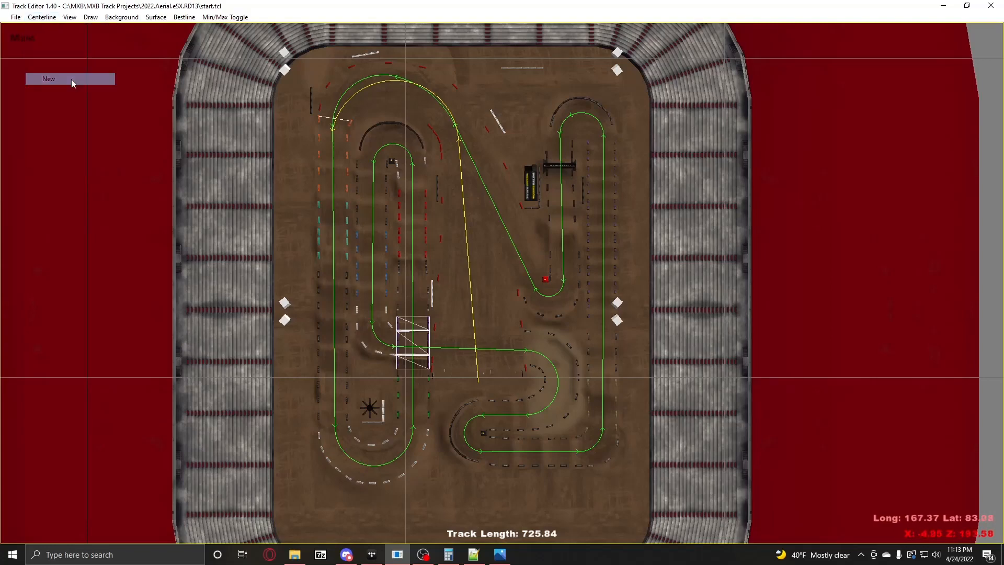
Step: Set the new centerline's starting point to X 150 and Z 174 with an angle of 180
scroll(488, 189, "up", 3)
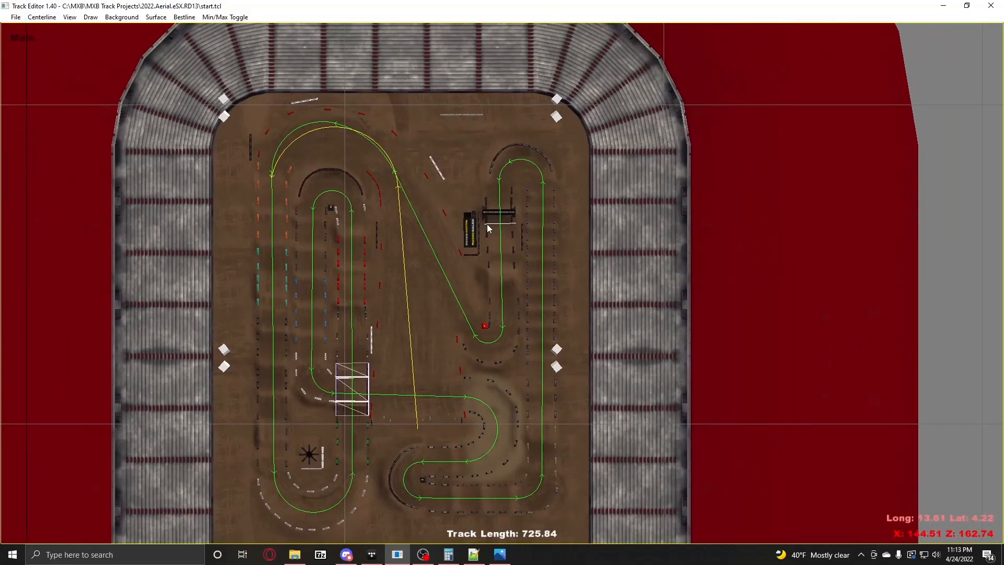
scroll(488, 224, "up", 2)
scroll(489, 227, "up", 3)
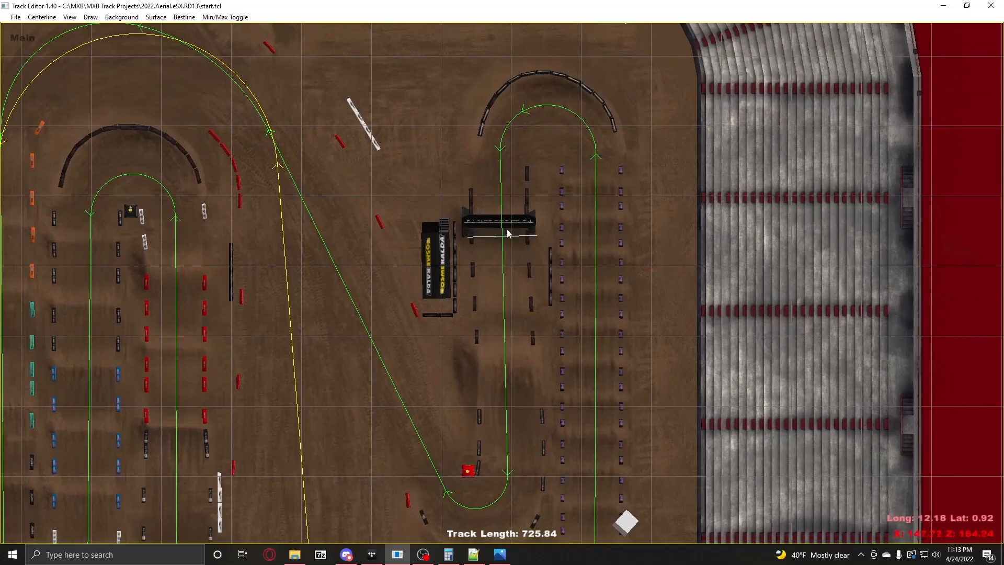
right_click(508, 167)
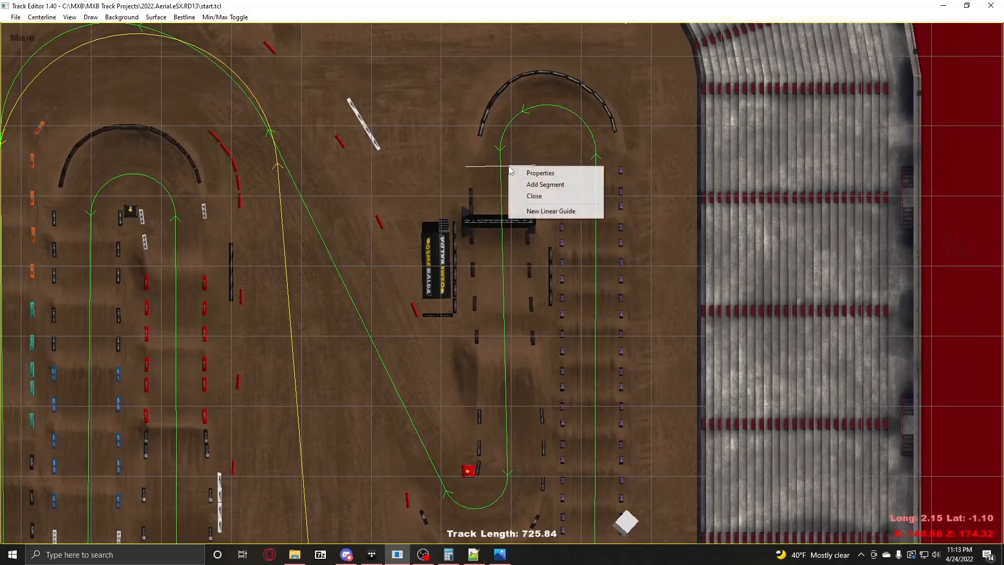
left_click(539, 173)
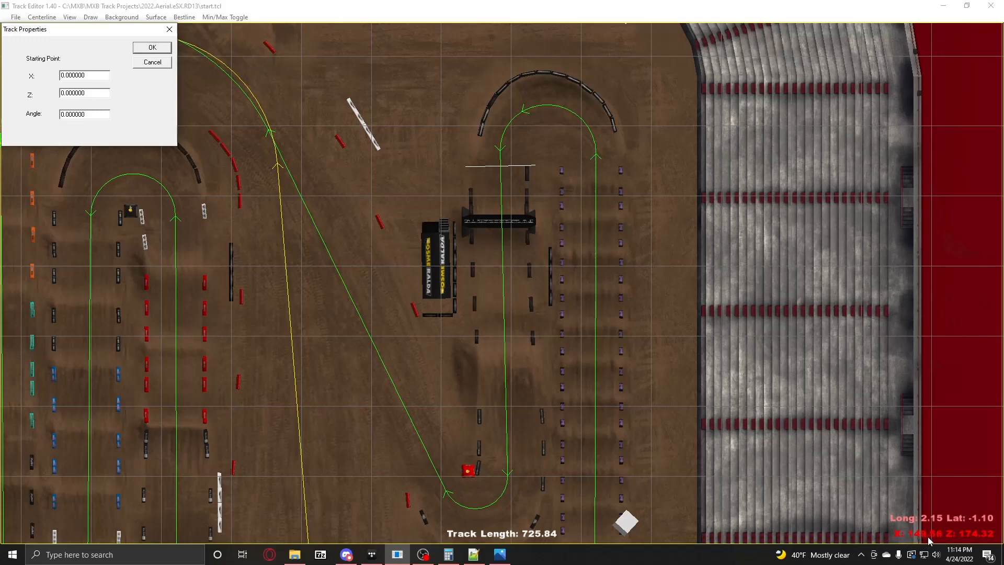
double_click(88, 74)
type("150")
double_click(88, 96)
type("174")
double_click(87, 114)
type("180")
left_click(139, 48)
Step: Add a straight segment with a length of 10 at the starting point
right_click(515, 178)
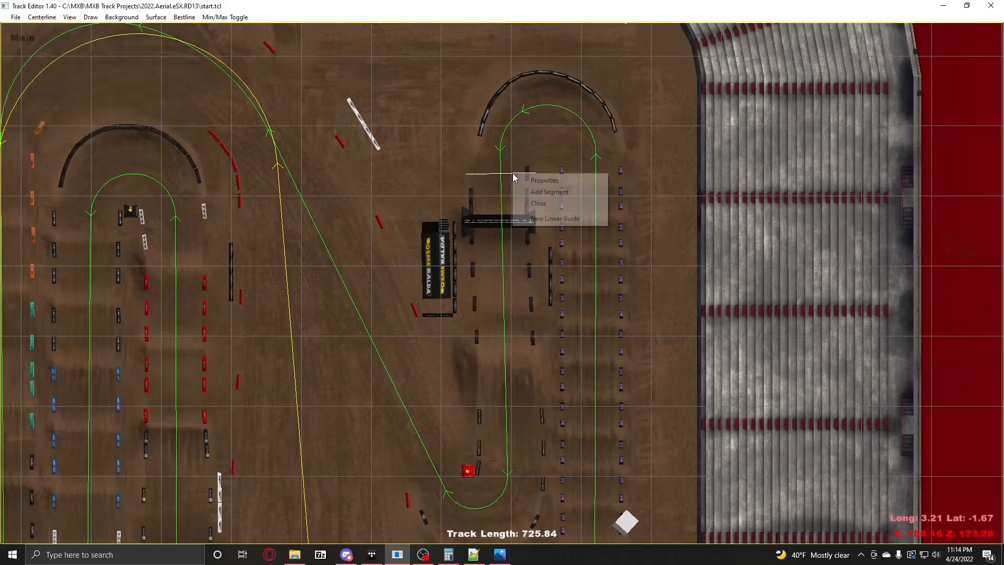
left_click(546, 191)
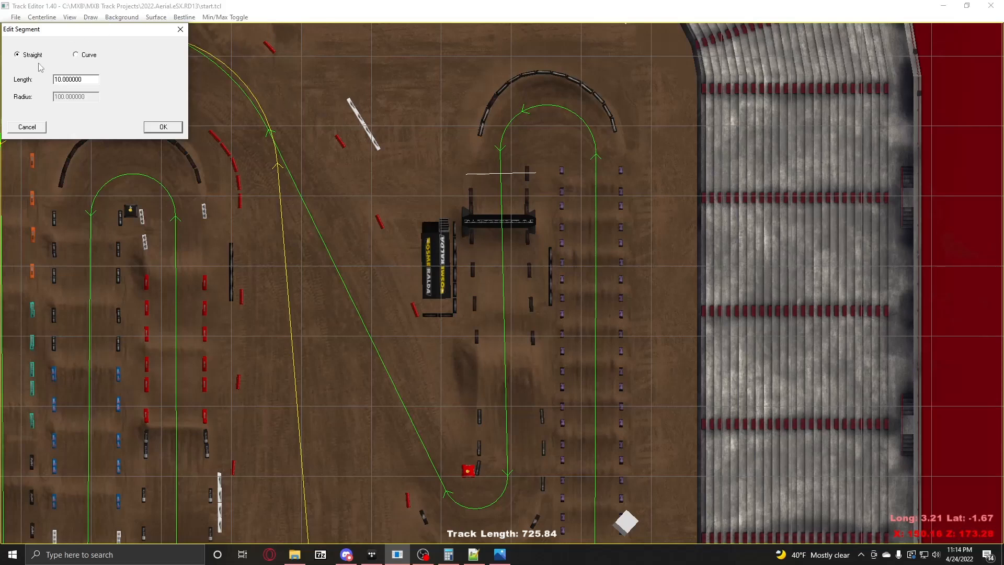
left_click(163, 127)
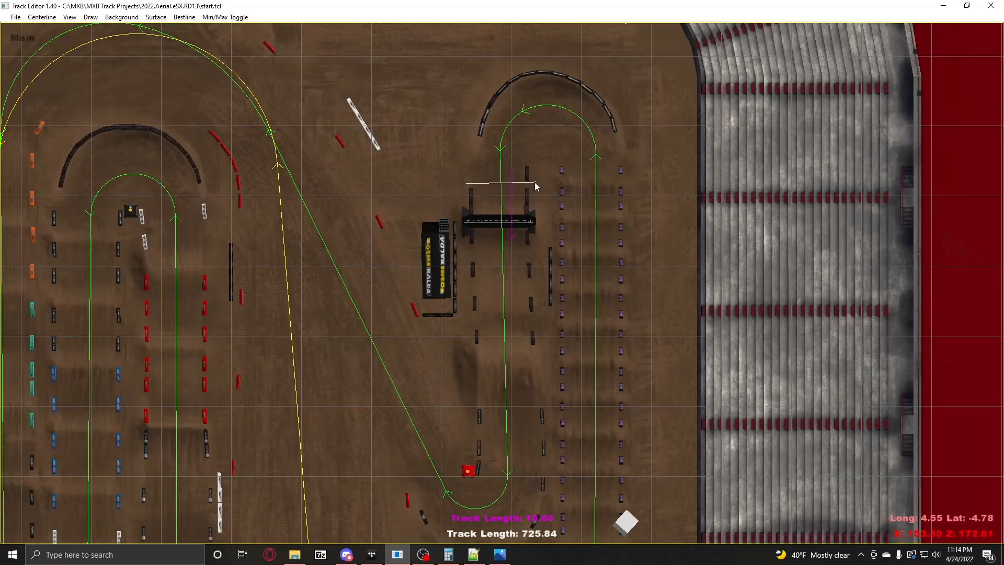
Step: Align the straight segment's start with the green centerline and stretch its end to the hairpin, about 43.99 long
left_click(513, 197)
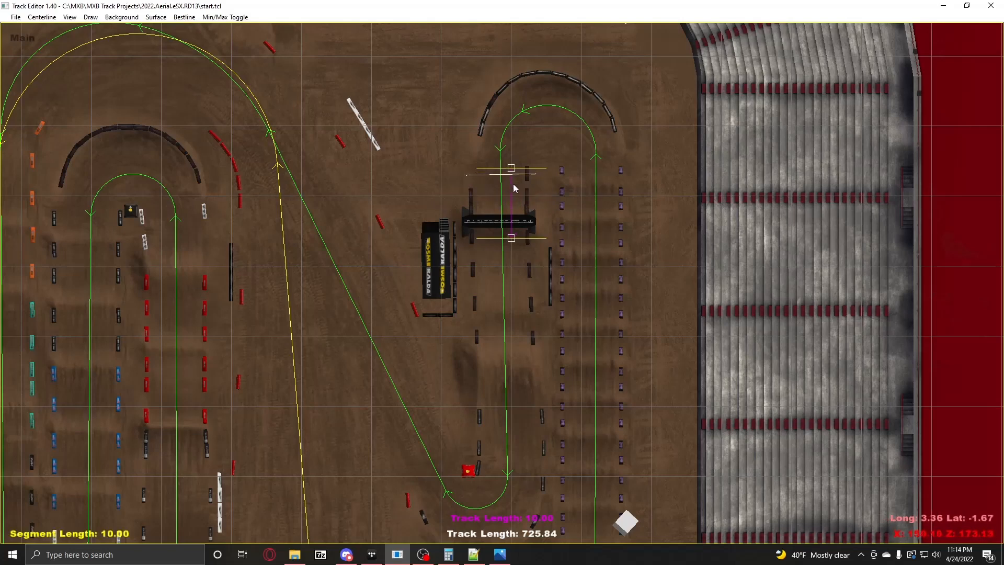
left_click(418, 46)
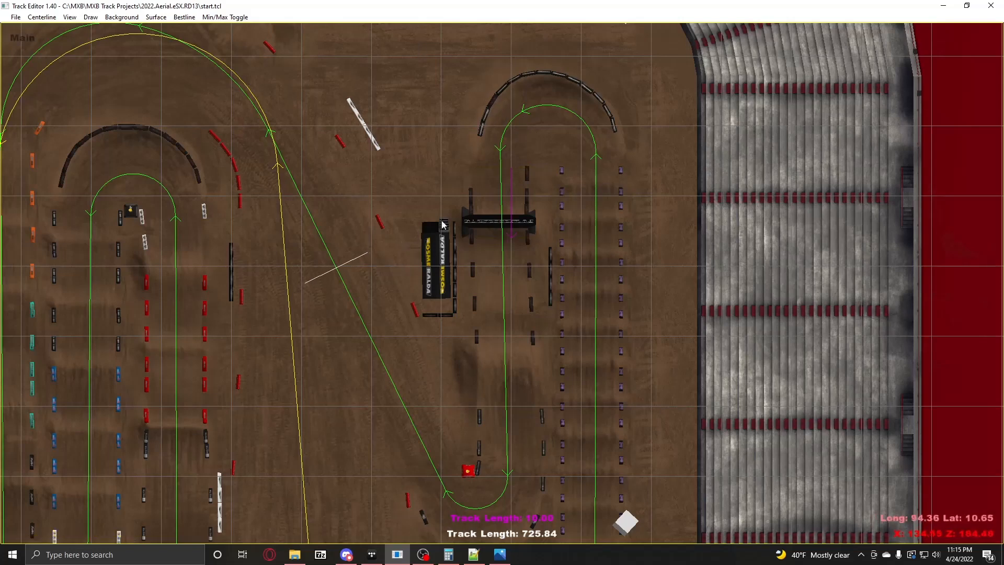
left_click(511, 173)
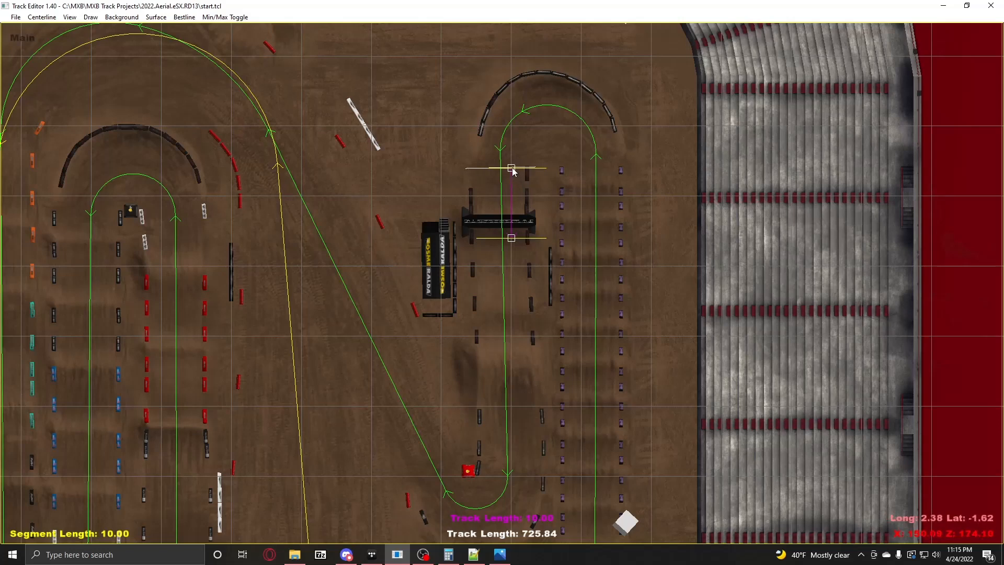
mouse_move(512, 170)
left_mouse_down()
mouse_move(494, 187)
mouse_move(488, 162)
mouse_move(511, 167)
mouse_move(509, 182)
mouse_move(449, 157)
mouse_move(507, 170)
mouse_move(501, 161)
left_mouse_up()
left_click_drag(499, 235, 506, 471)
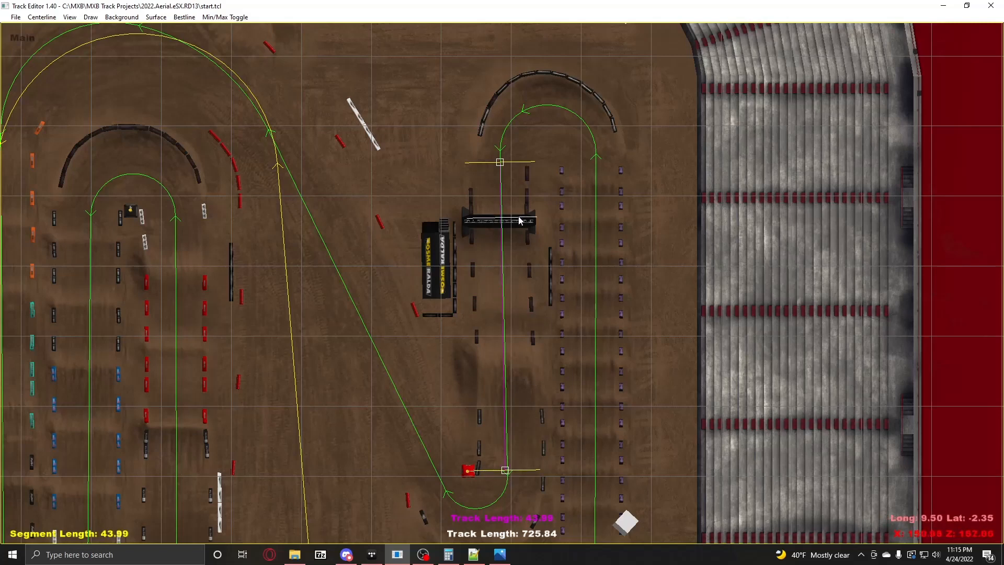
Step: View the straight segment's type and length settings without changing them
scroll(506, 414, "down", 3)
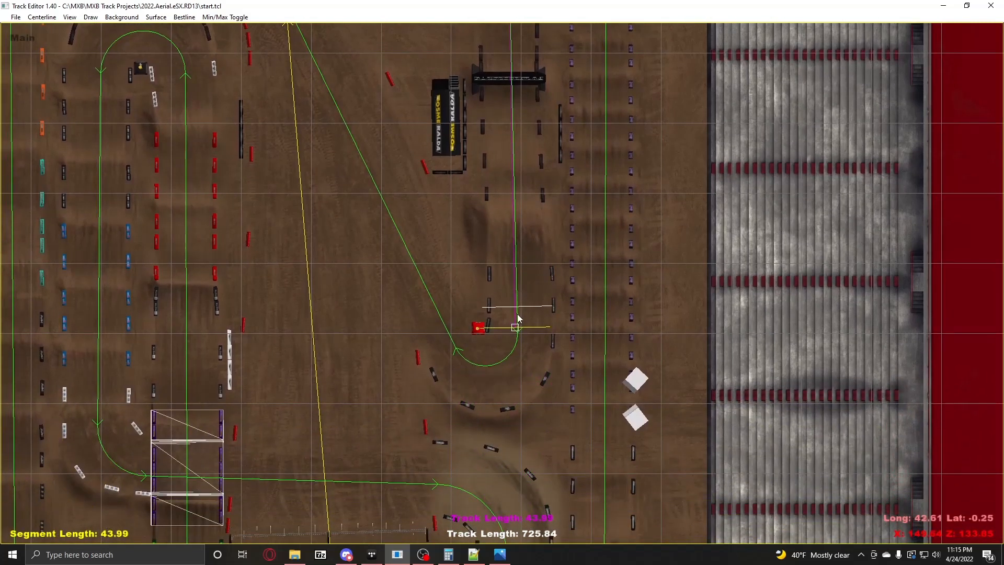
right_click(517, 317)
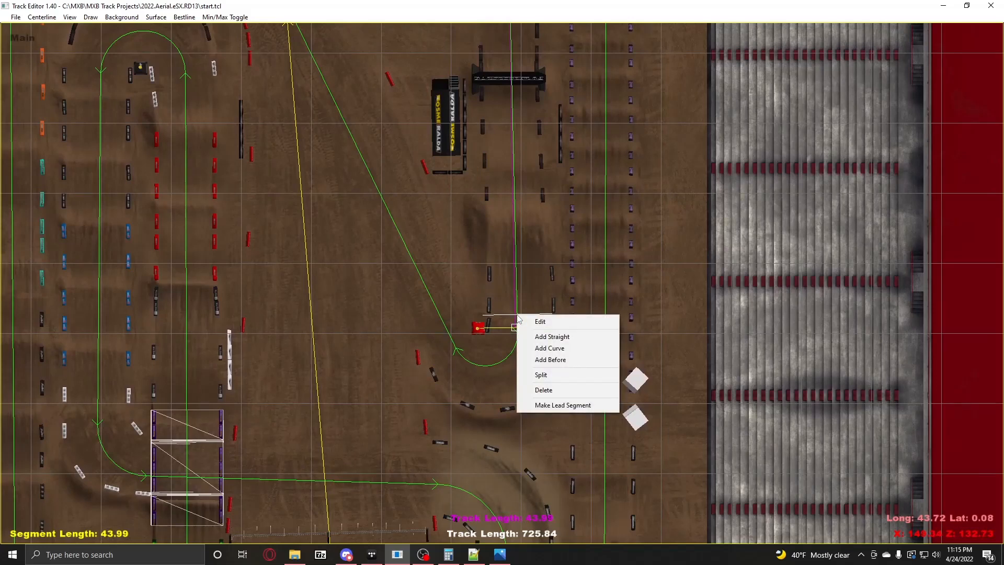
left_click(532, 321)
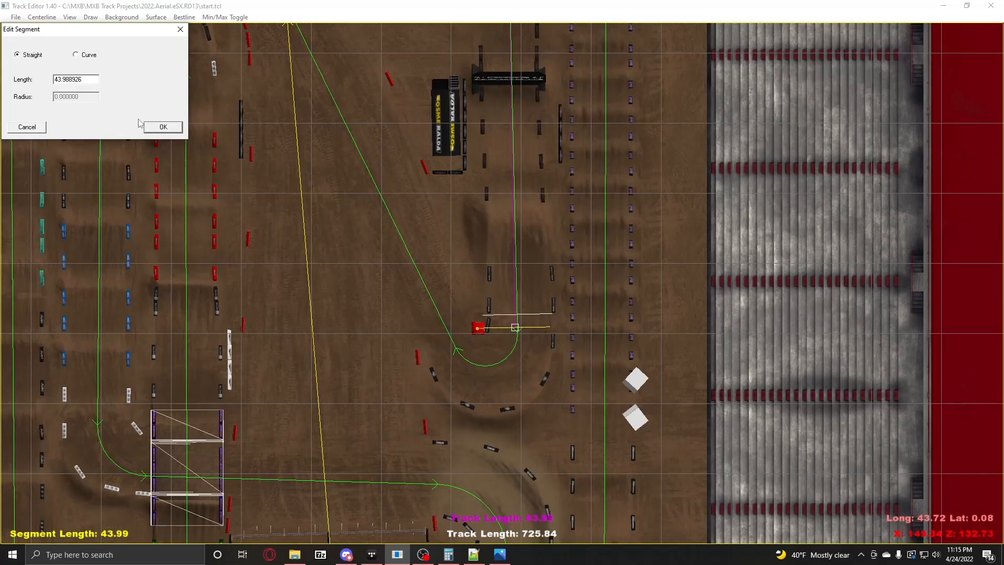
left_click(181, 29)
Step: Add a curve of about 5.2 radius and 13.43 length around the hairpin, and nudge the first straight's start point
right_click(517, 309)
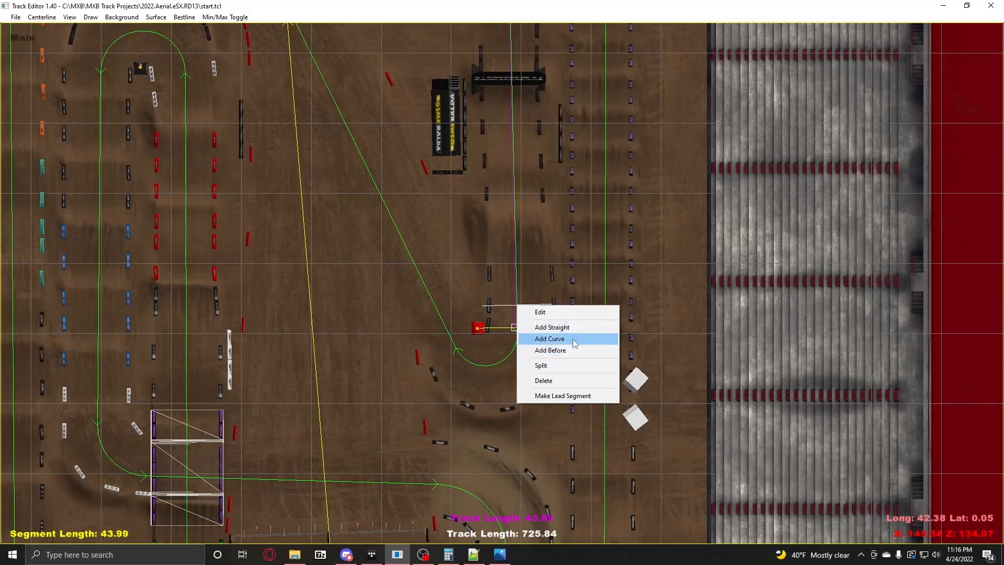
left_click(573, 341)
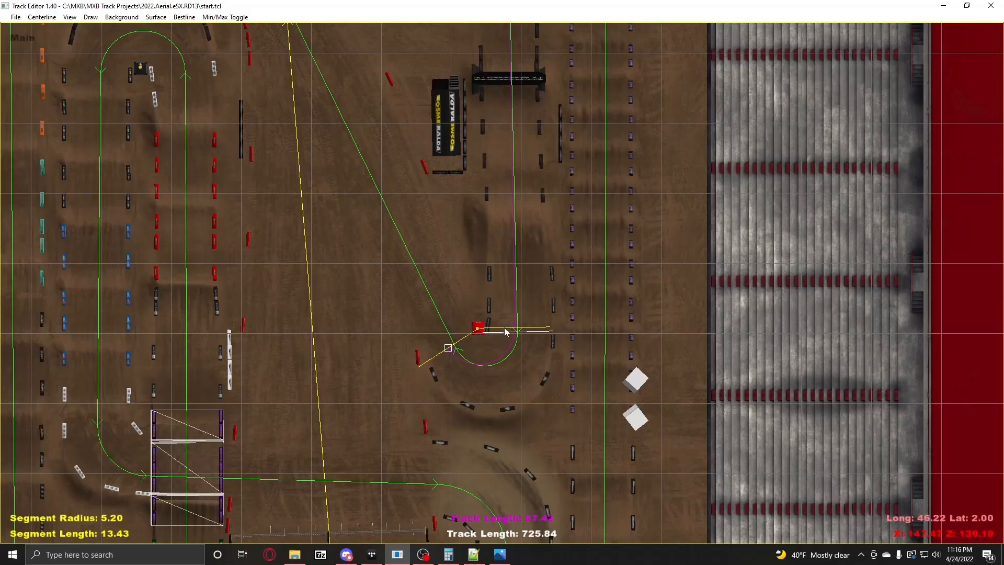
scroll(515, 157, "up", 3)
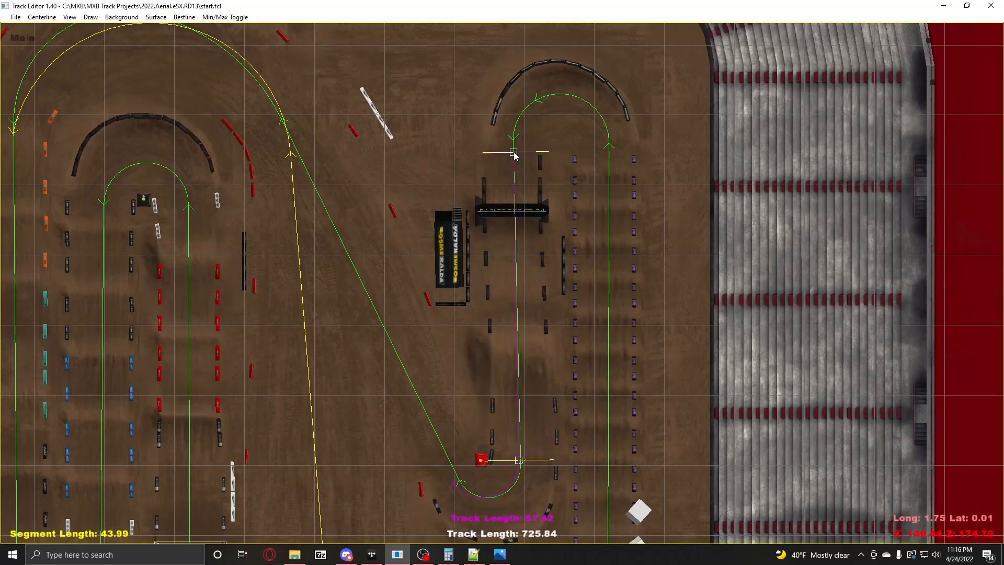
left_click_drag(513, 152, 513, 156)
Step: Add a straight segment after the hairpin curve and stretch it to about 59.07 long toward the far turn
right_click_drag(518, 327, 548, 179)
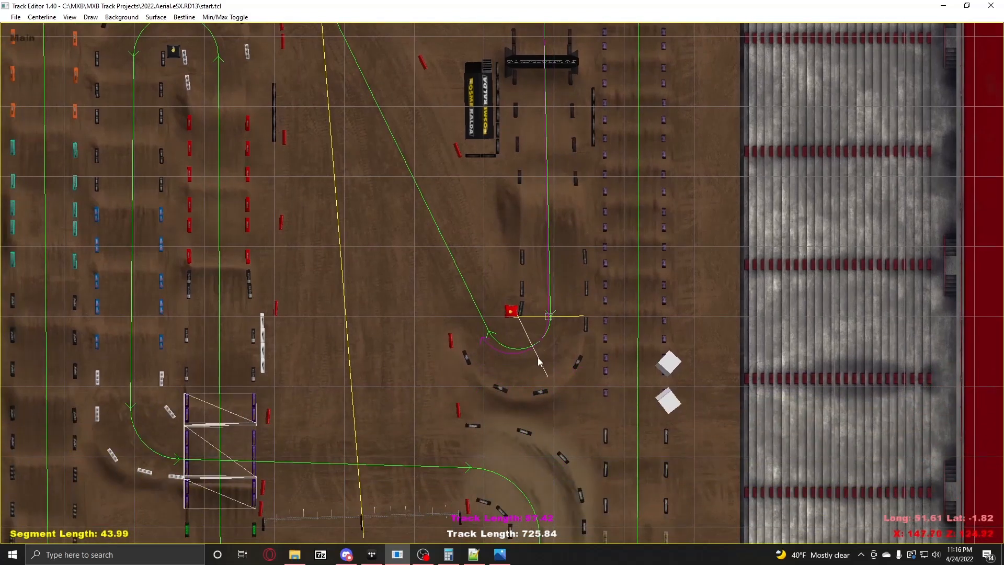
left_click(520, 346)
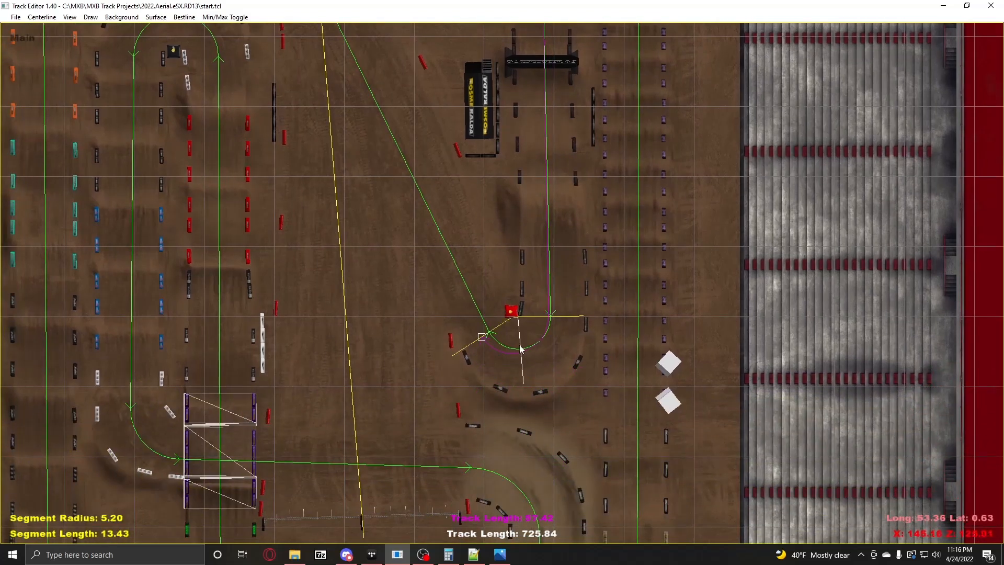
right_click(493, 345)
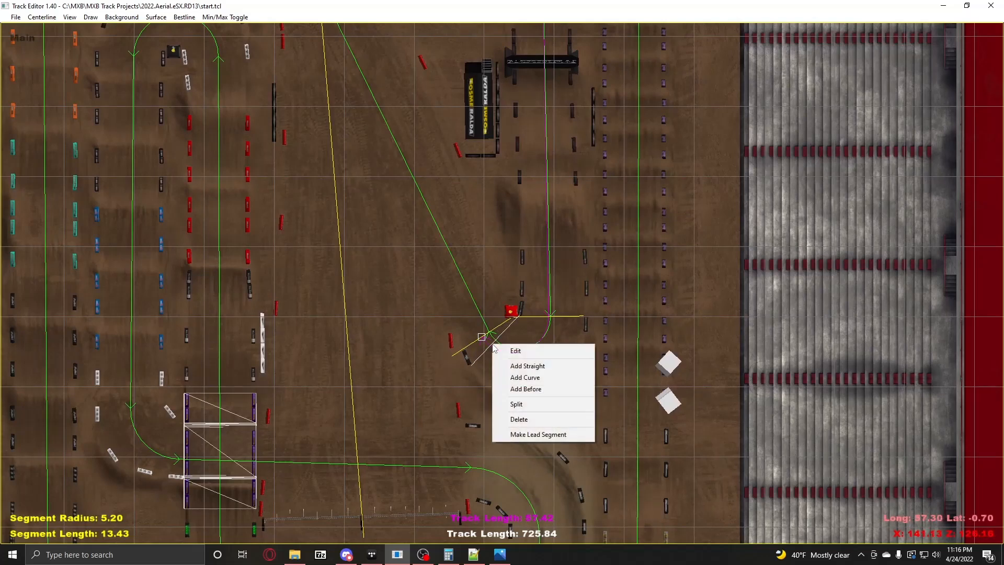
left_click(531, 366)
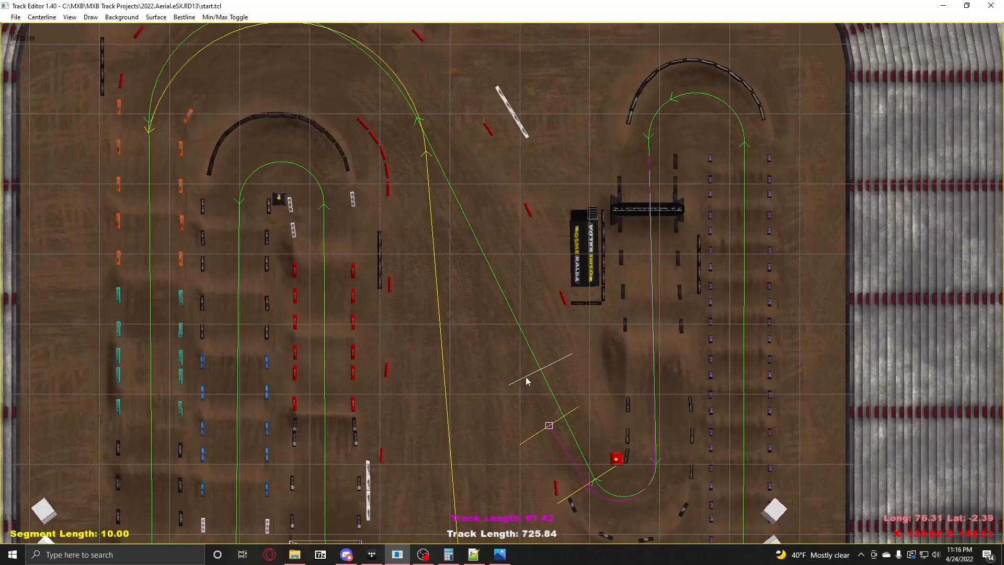
scroll(565, 433, "down", 2)
scroll(549, 404, "up", 2)
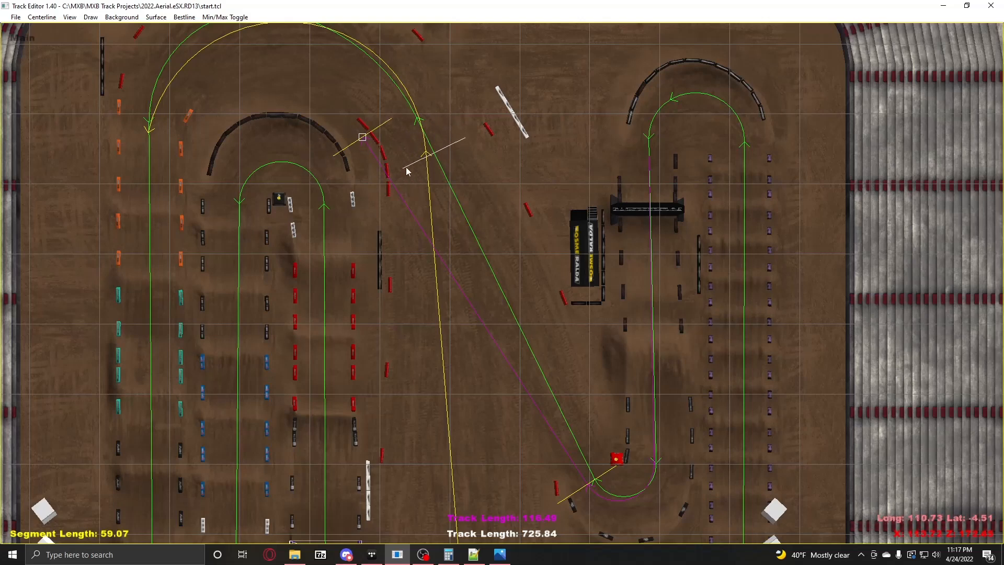
Step: Reshape the hairpin curve to about 4.85 radius and 13.07 length, swinging the following straight onto the green centerline
left_click(604, 497)
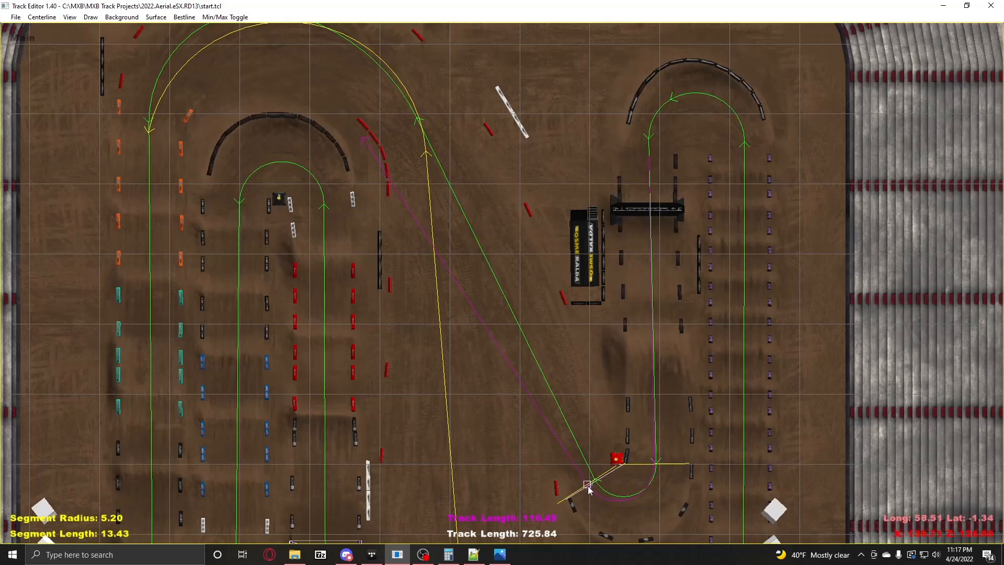
left_click_drag(588, 488, 590, 483)
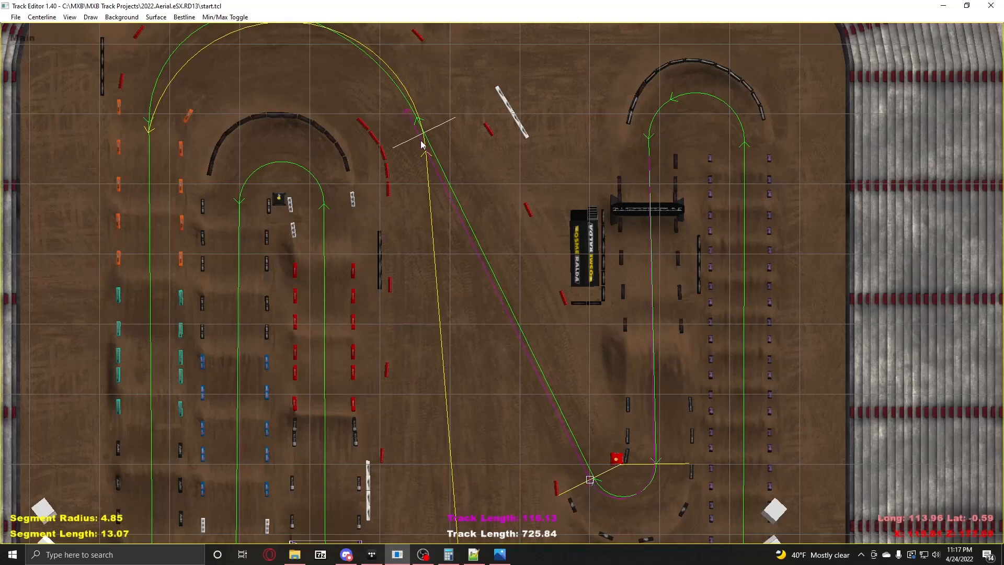
mouse_move(401, 144)
middle_mouse_down()
mouse_move(529, 231)
mouse_move(454, 209)
middle_mouse_up()
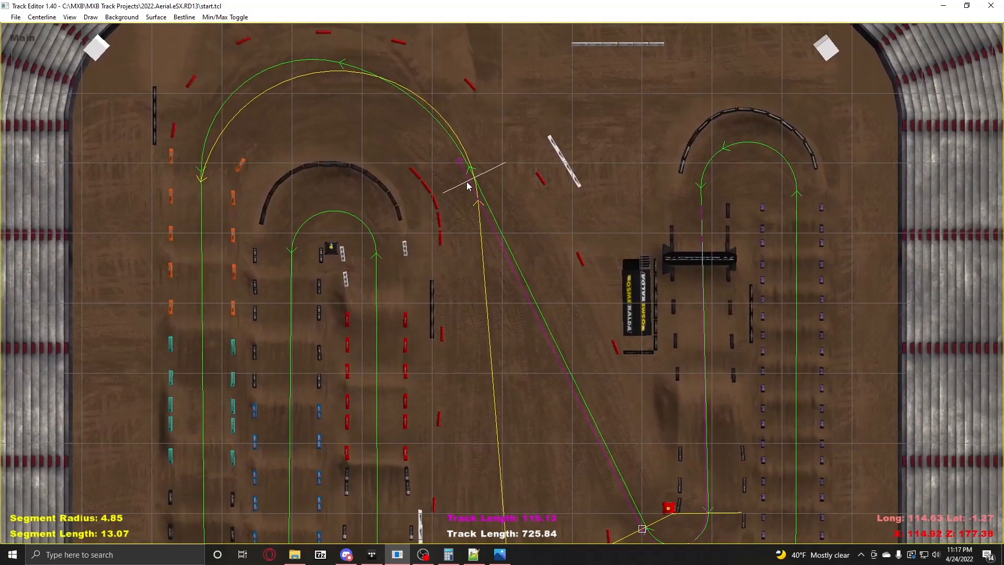
Step: Add a curve after the long straight and shape it into the far turn, about -15.05 radius and 17.09 length
left_click(462, 163)
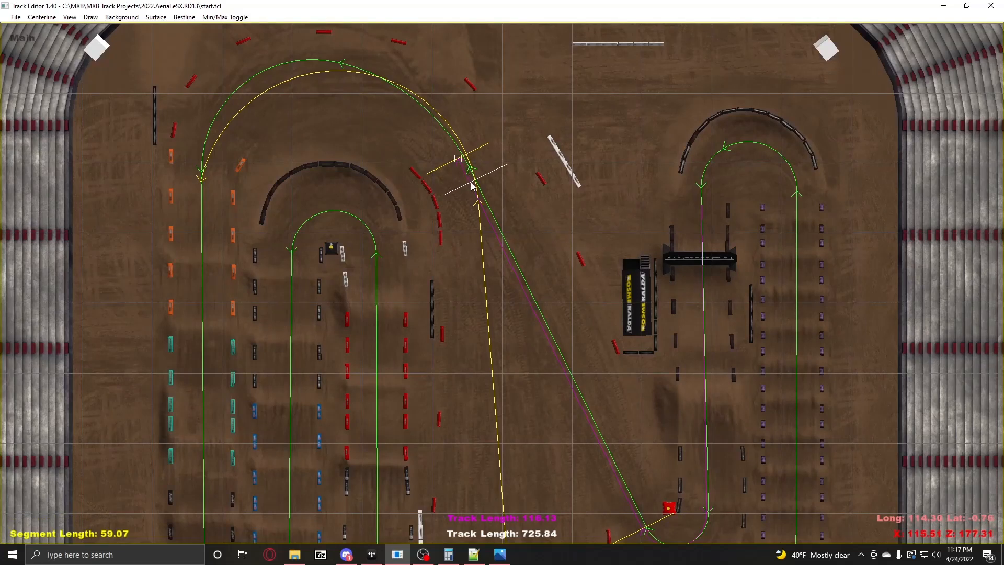
right_click(473, 187)
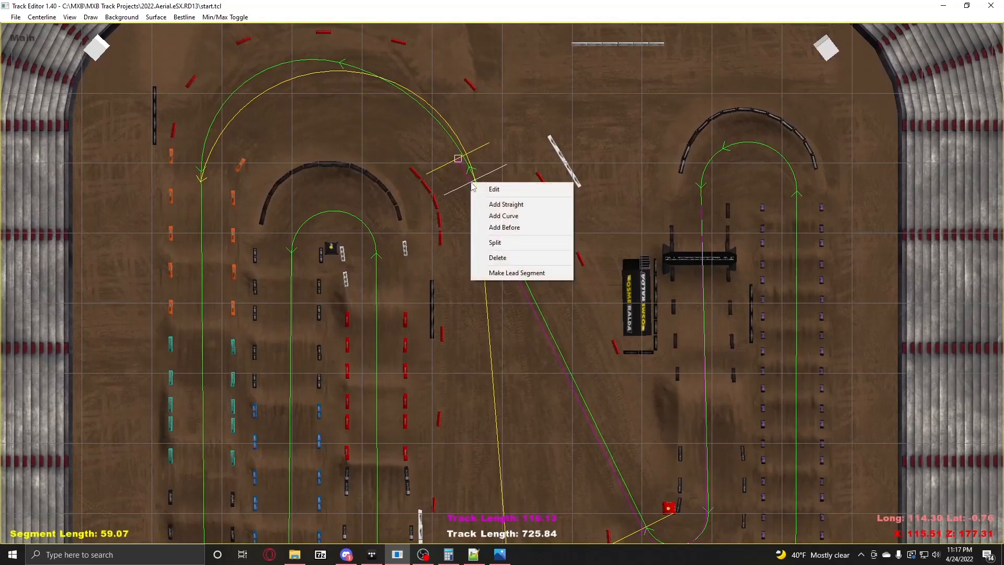
left_click(504, 216)
left_click(433, 98)
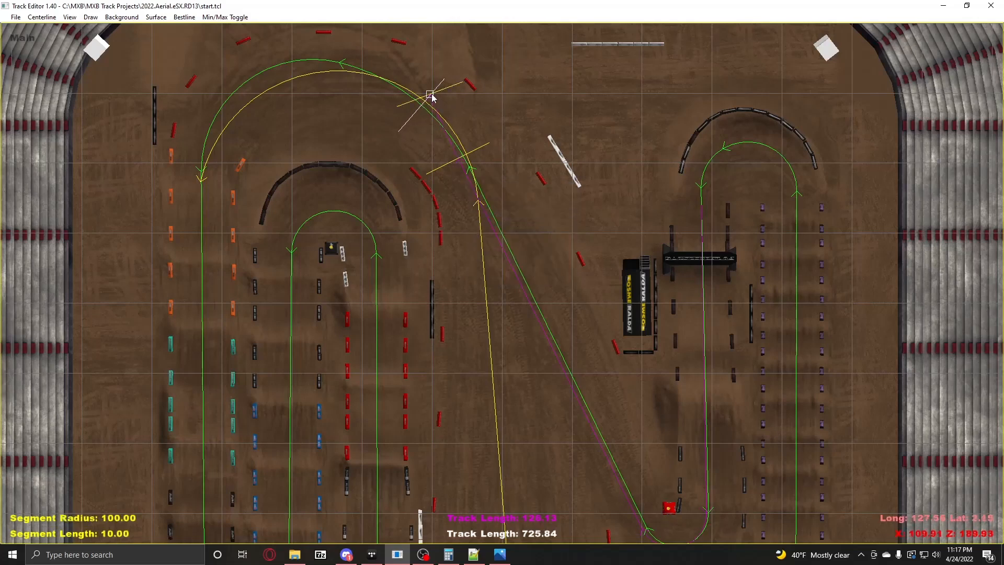
left_click_drag(430, 96, 212, 150)
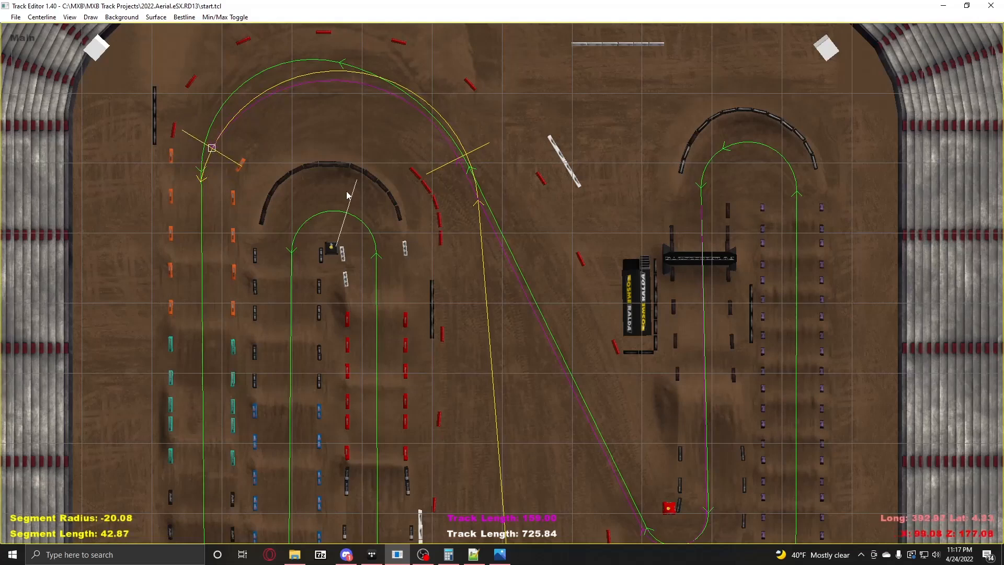
left_click_drag(212, 151, 395, 123)
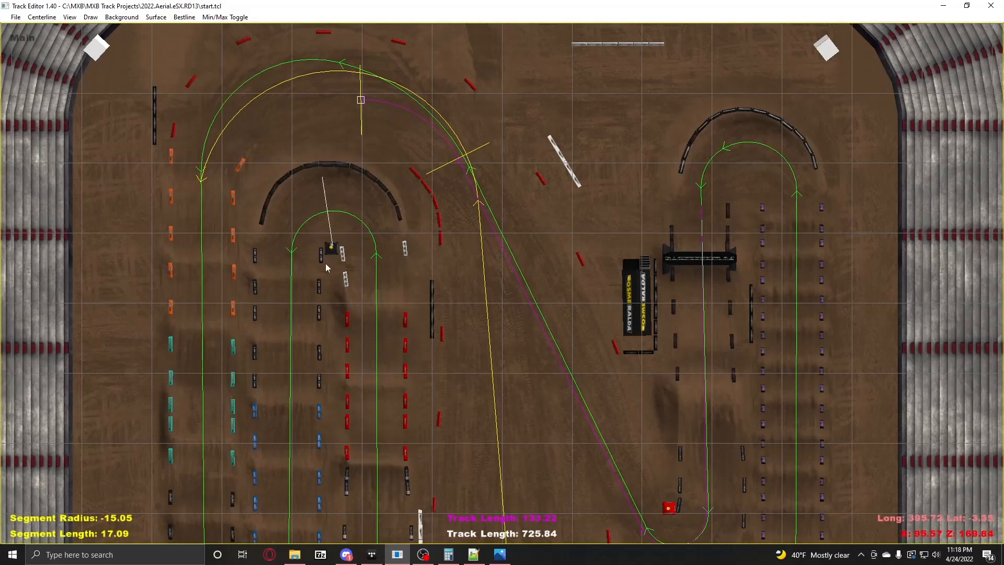
Step: Examine the rest of the green centerline around the stadium, from the far turn through the opposite end and back
right_click_drag(323, 265, 358, 103)
scroll(246, 447, "down", 3)
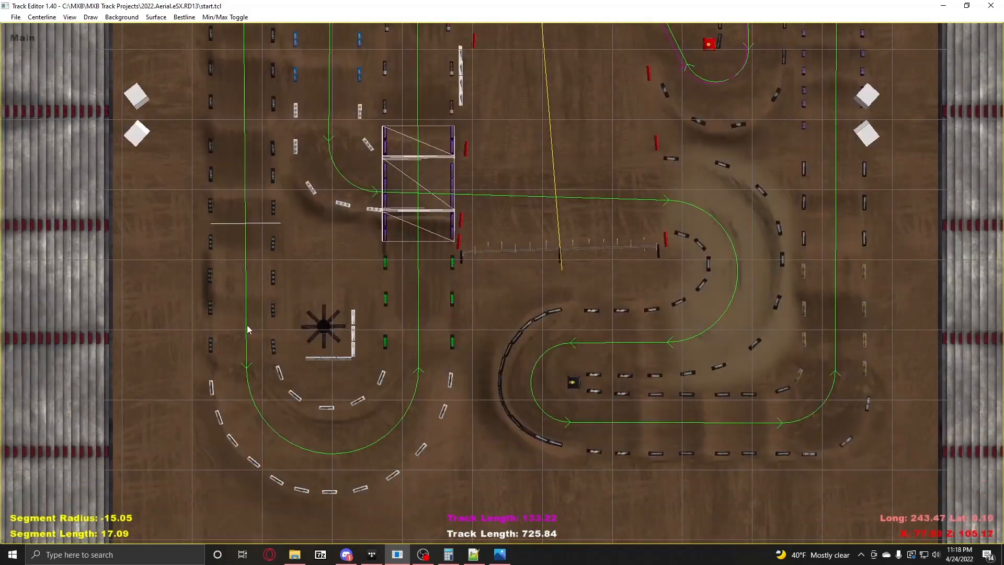
scroll(417, 320, "up", 3)
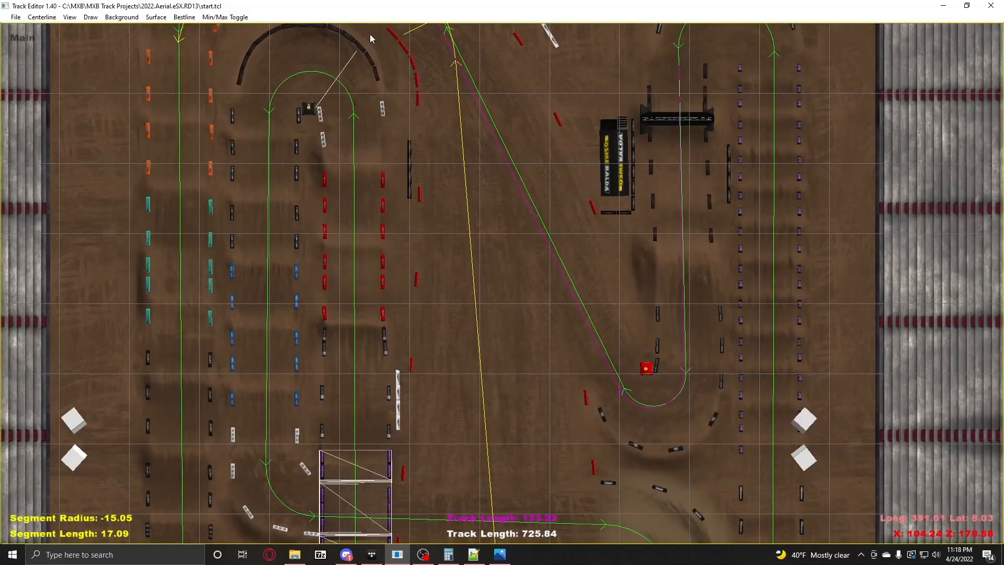
scroll(369, 33, "up", 1)
middle_click_drag(369, 33, 381, 191)
scroll(387, 156, "down", 1)
middle_click_drag(398, 148, 320, 145)
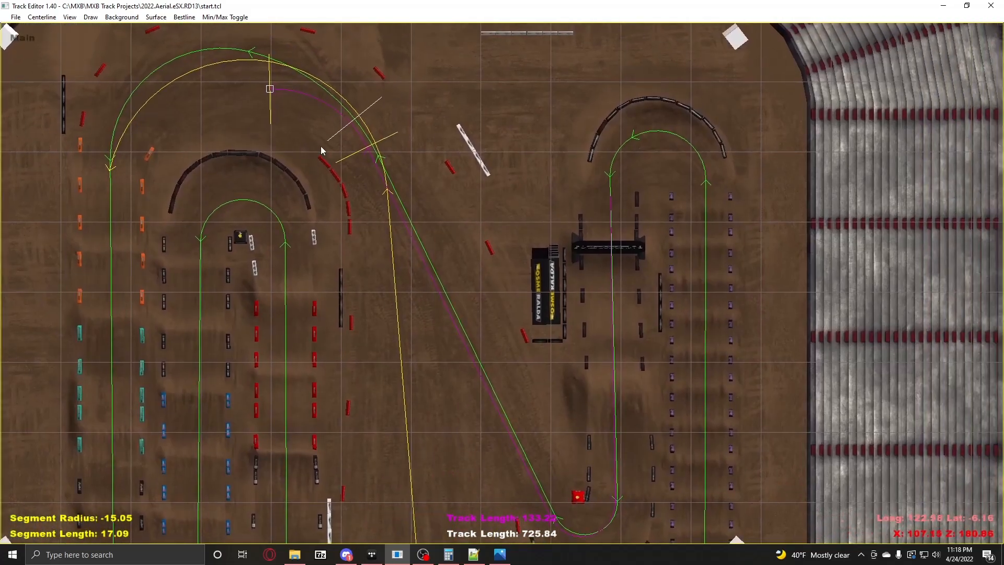
Step: Load the saved track file and open the main.tcl centerline from the 2022.Aerial.eSX.RD13 folder
left_click(15, 18)
left_click(23, 28)
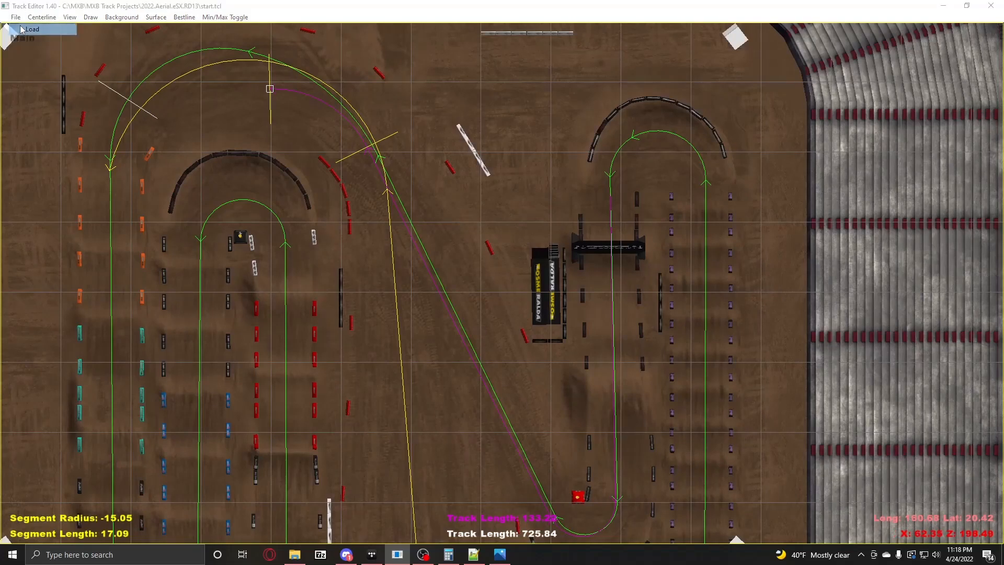
left_click(146, 100)
double_click(147, 99)
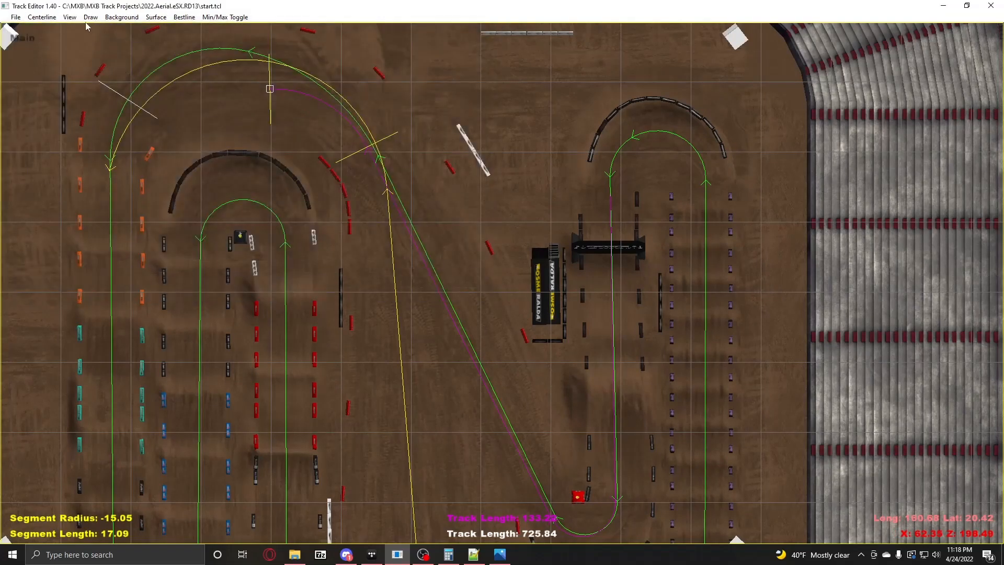
left_click(42, 18)
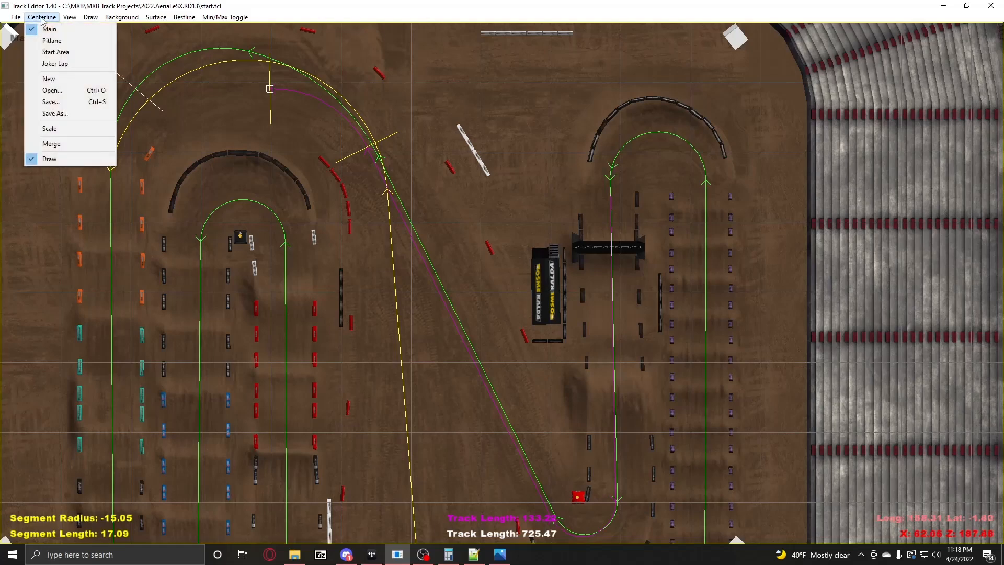
left_click(73, 90)
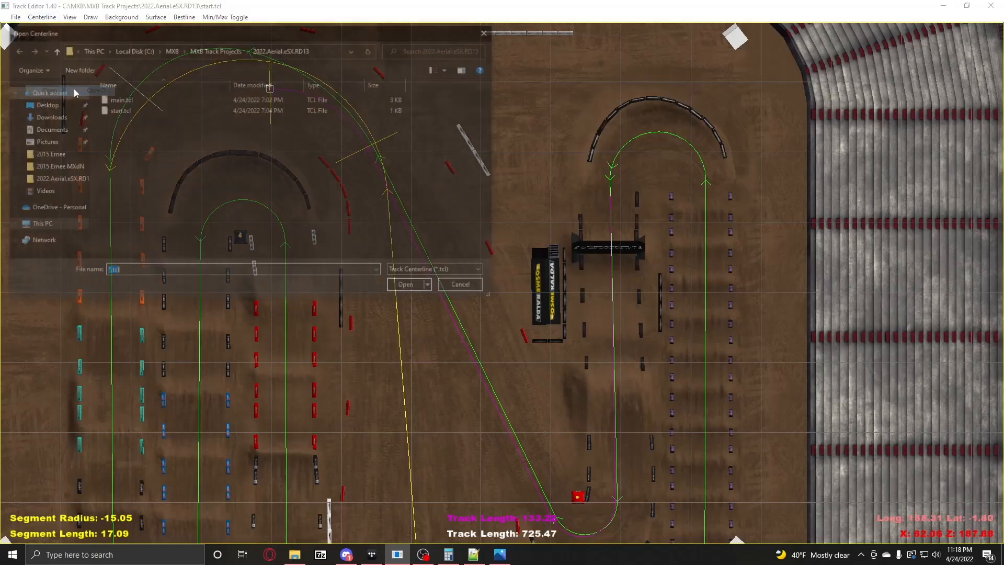
double_click(132, 98)
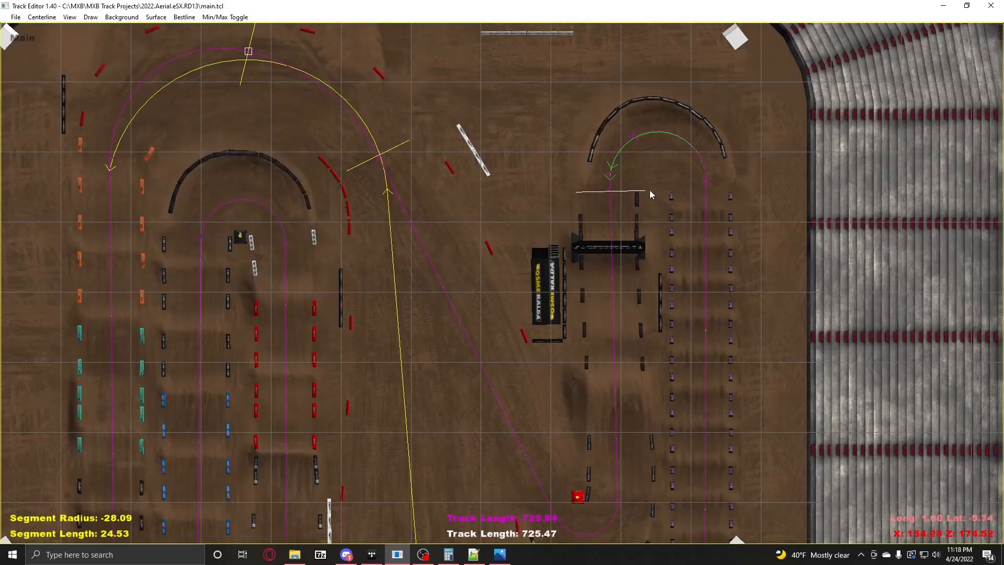
Step: Delete the last curve segment of the main centerline, just before the loop's starting point
scroll(650, 194, "up", 5)
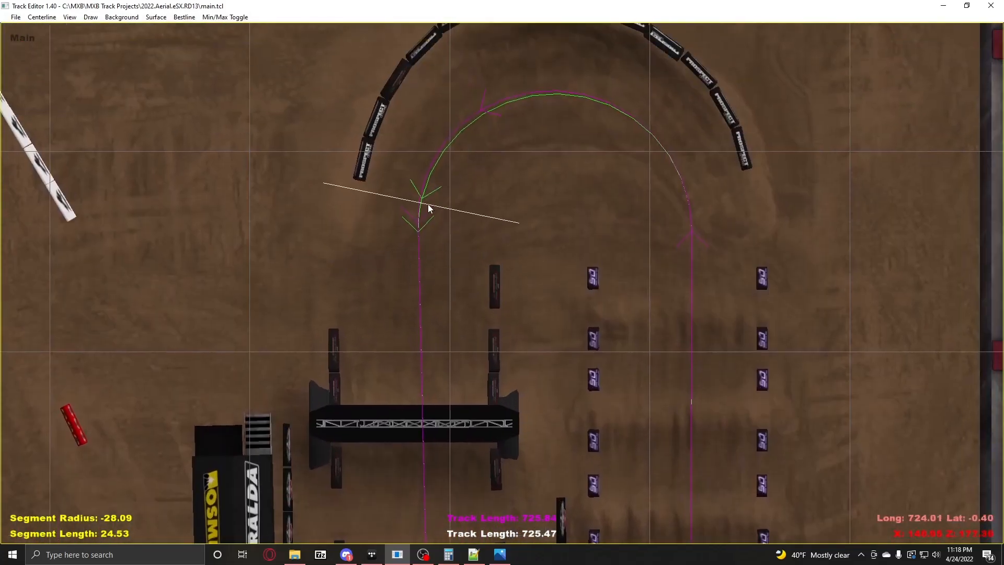
left_click(419, 216)
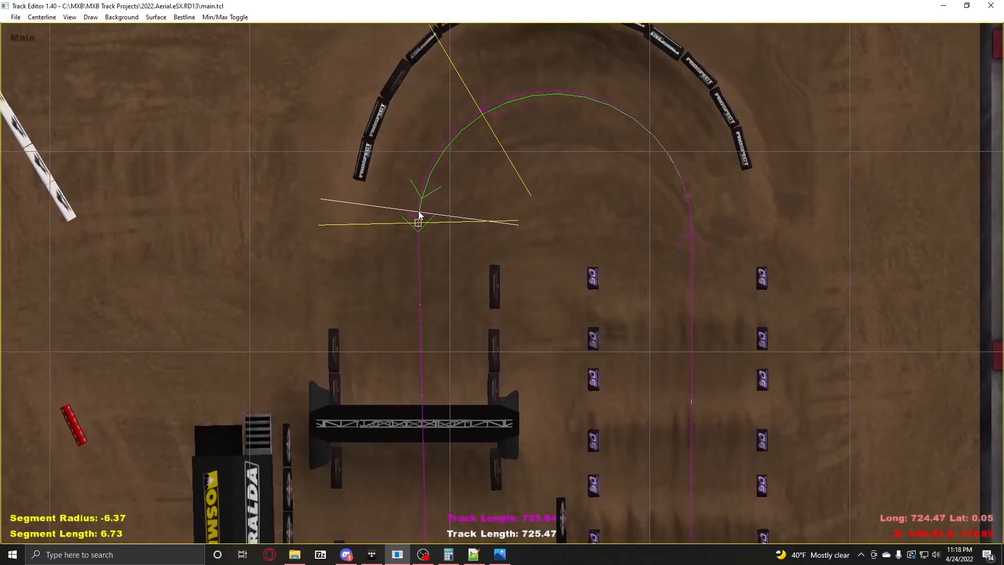
right_click(430, 172)
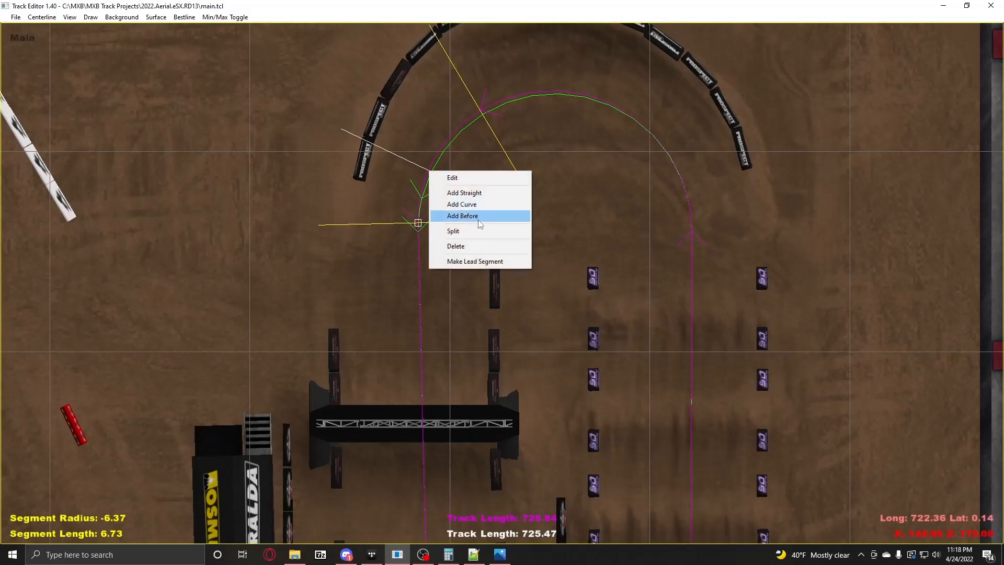
left_click(472, 246)
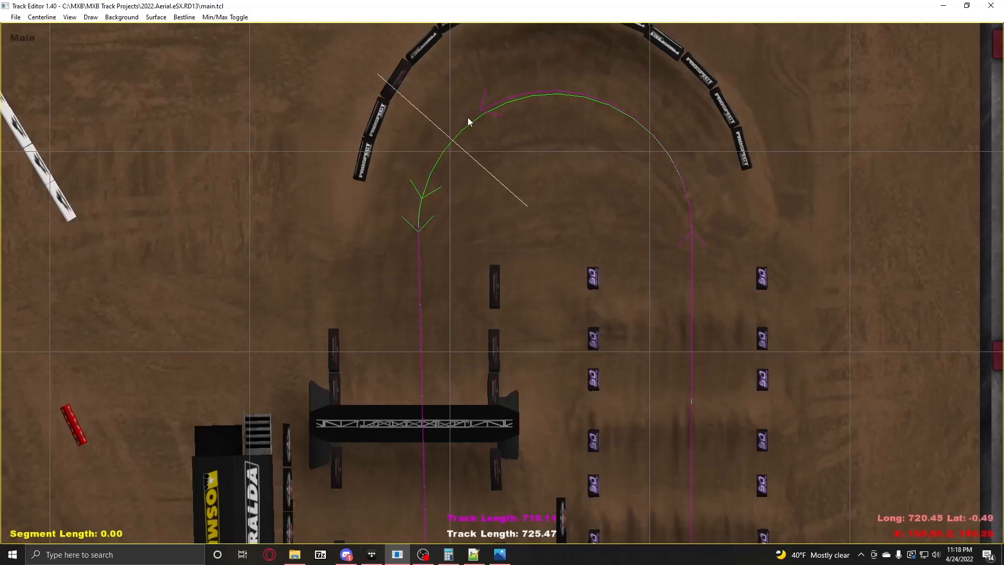
Step: Add a curve after the remaining turn segment and bring its end near the starting point, about -6.34 radius and 6.33 length
left_click(480, 106)
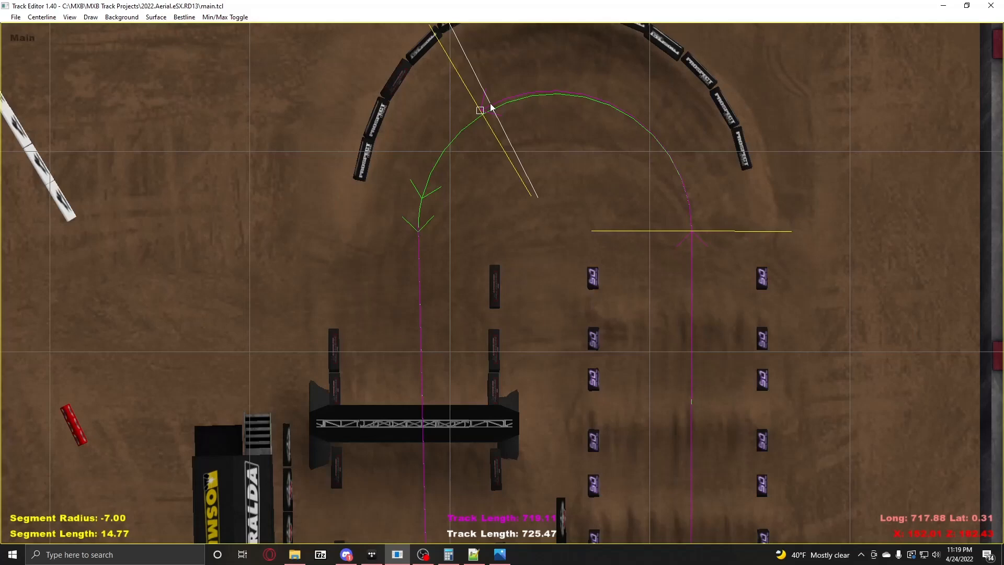
right_click(490, 106)
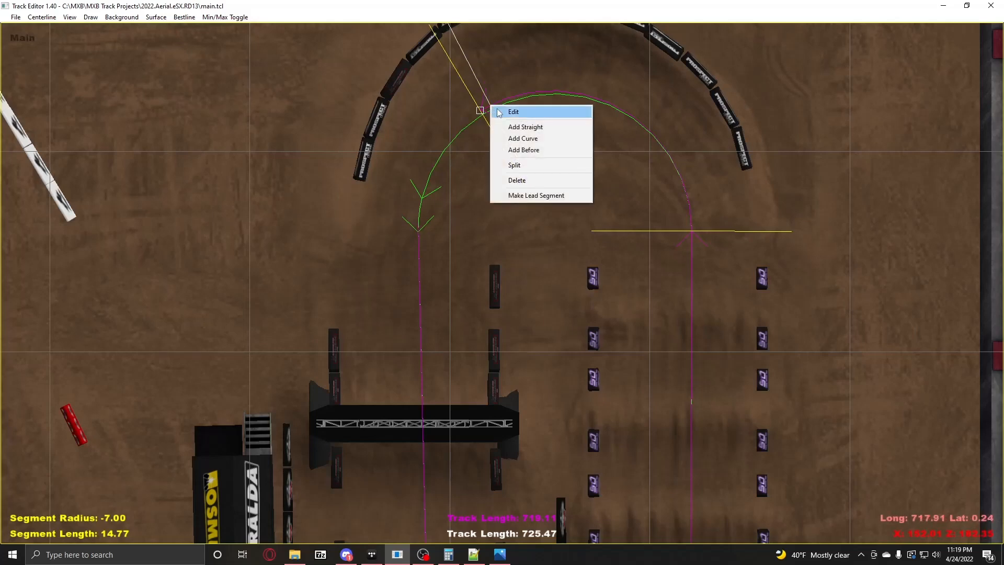
left_click(520, 140)
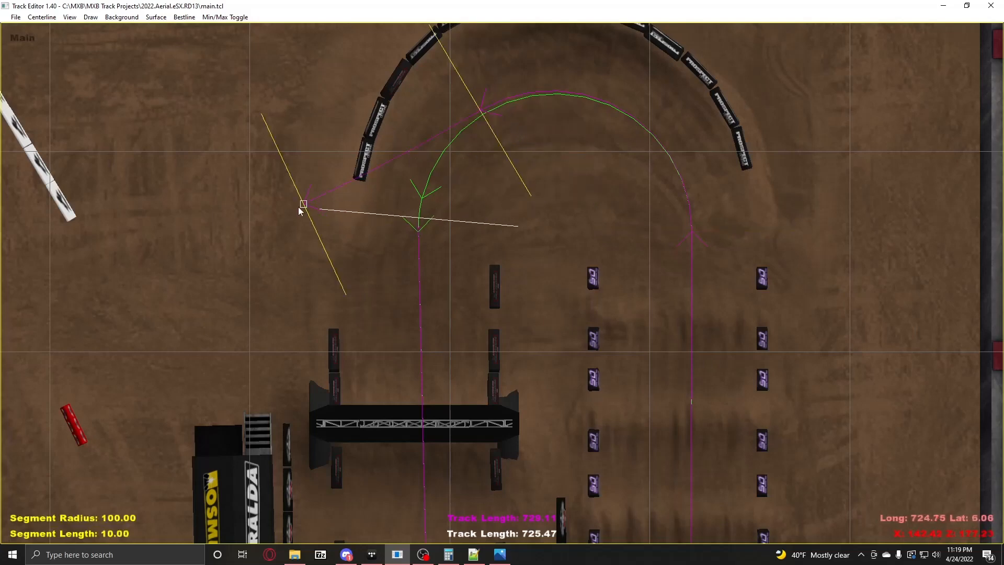
left_click(418, 215)
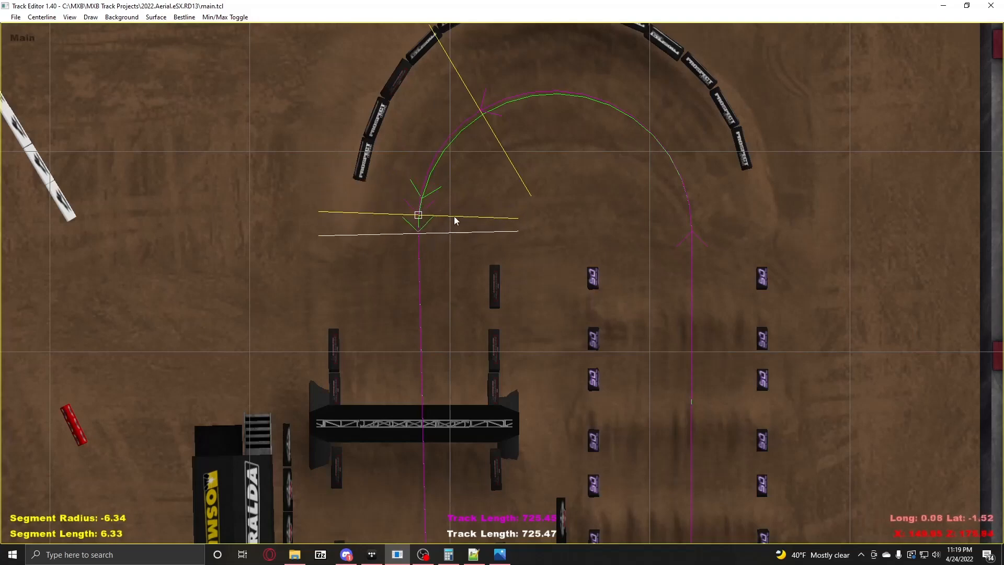
Step: Close the main centerline so its last curve joins the first straight
right_click(194, 67)
right_click_drag(224, 114, 316, 194)
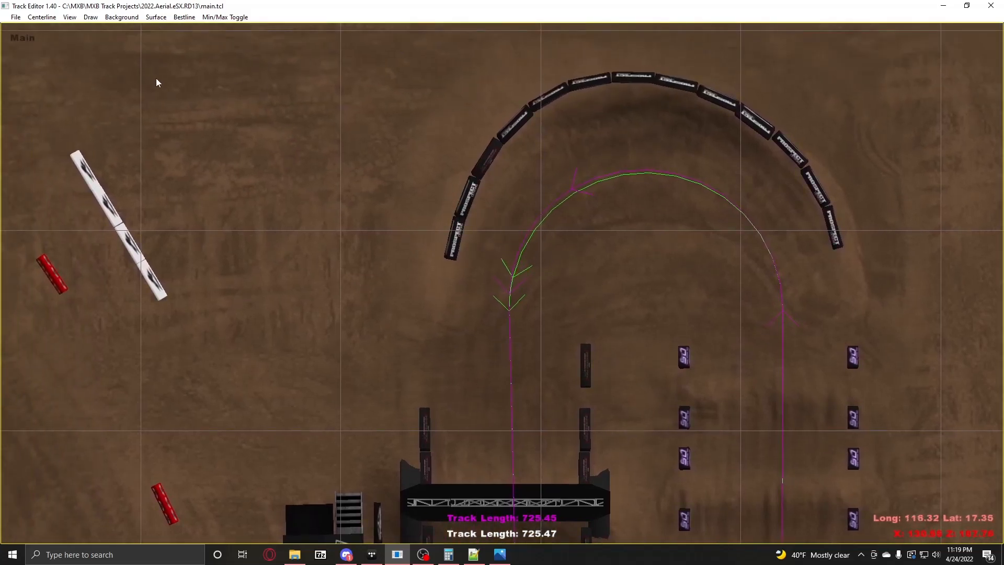
left_click(326, 155)
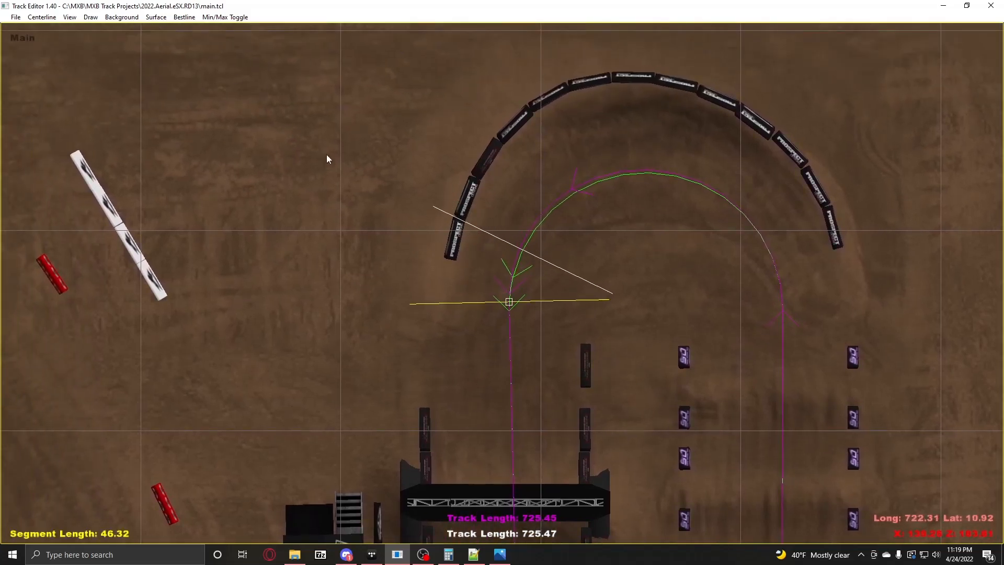
right_click(212, 131)
left_click(365, 160)
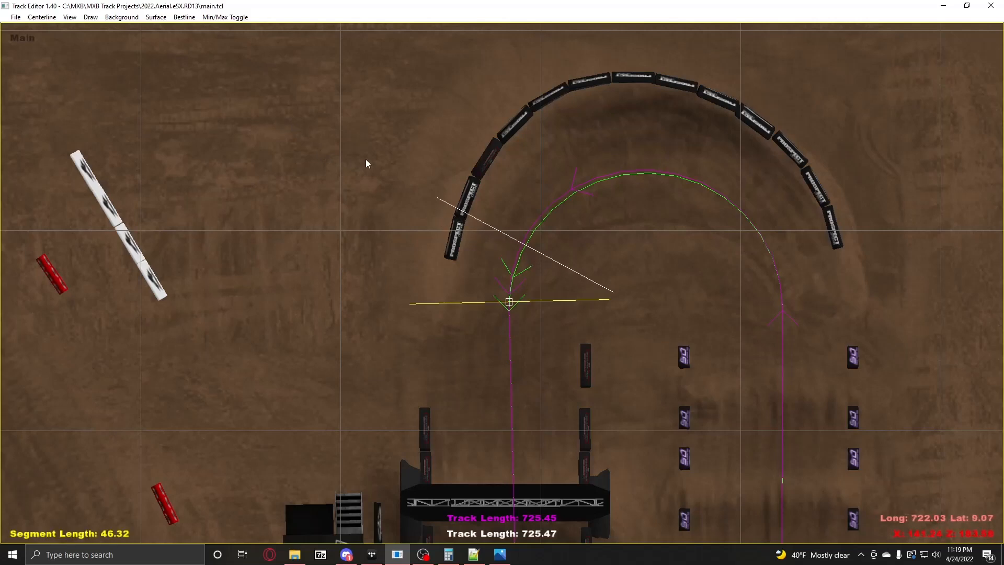
right_click(281, 109)
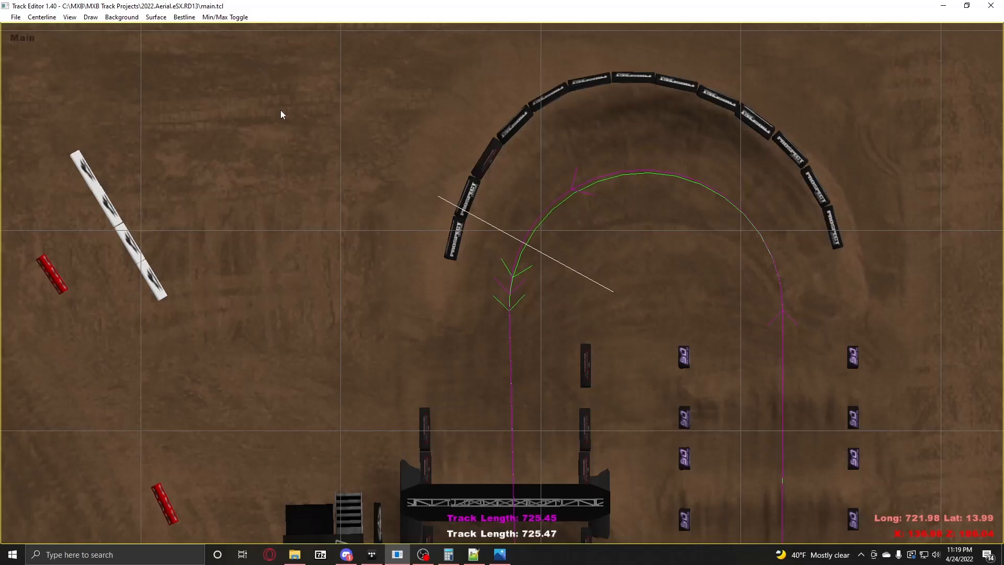
right_click(281, 112)
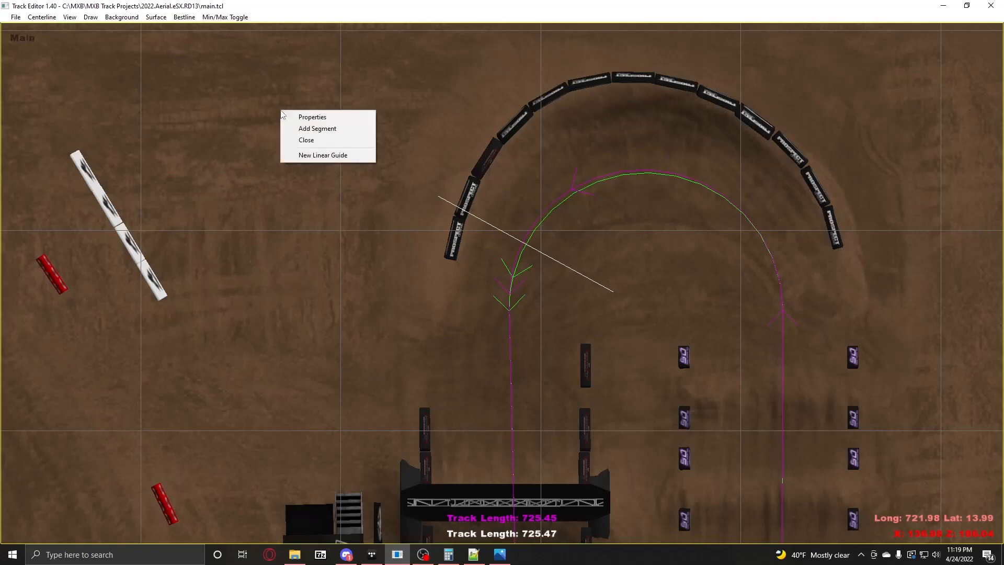
left_click(314, 140)
Step: Check the joint at the starting point and merge the closed main centerline into the track
middle_click_drag(517, 317, 465, 265)
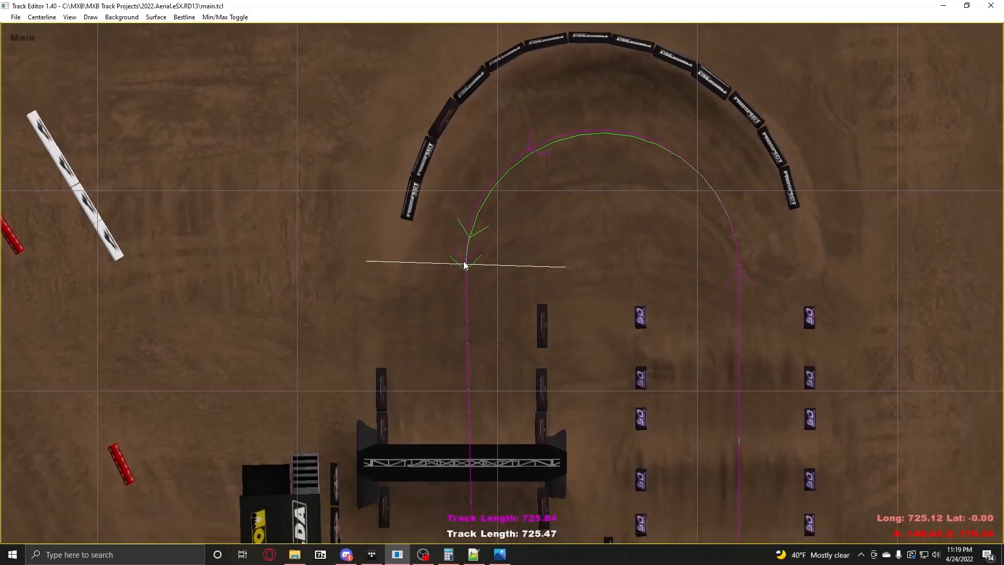
scroll(464, 265, "up", 5)
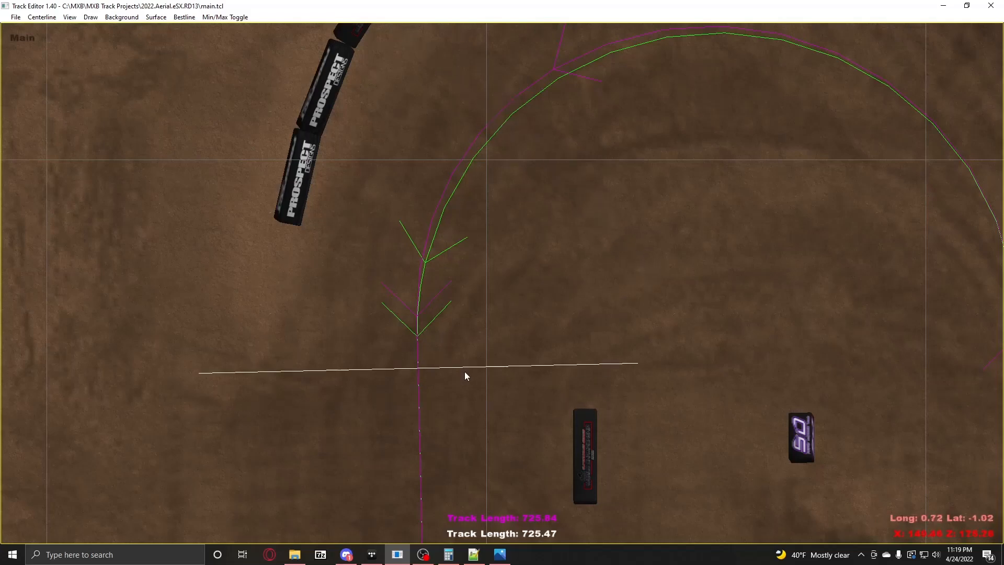
scroll(472, 319, "down", 5)
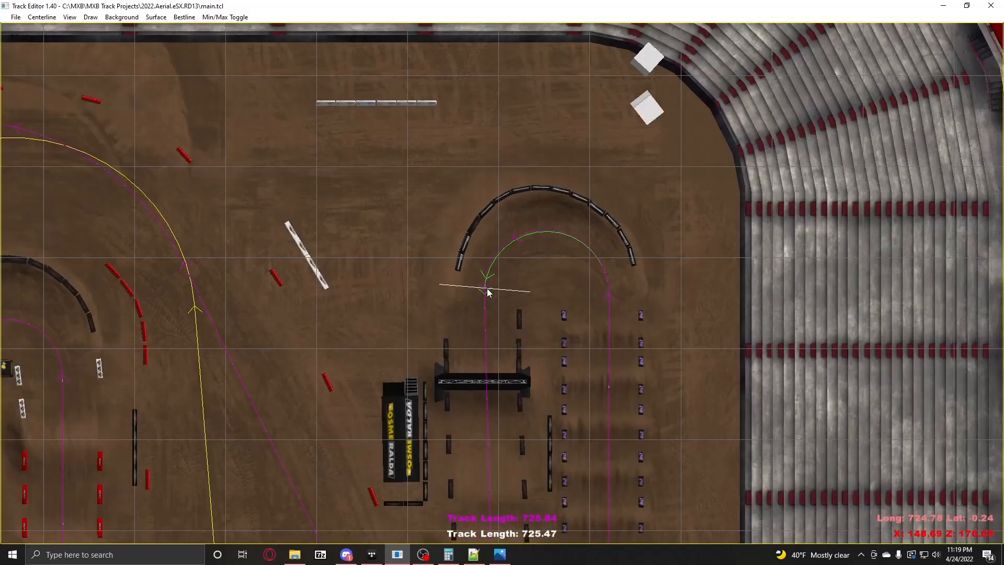
middle_click_drag(481, 352, 548, 185)
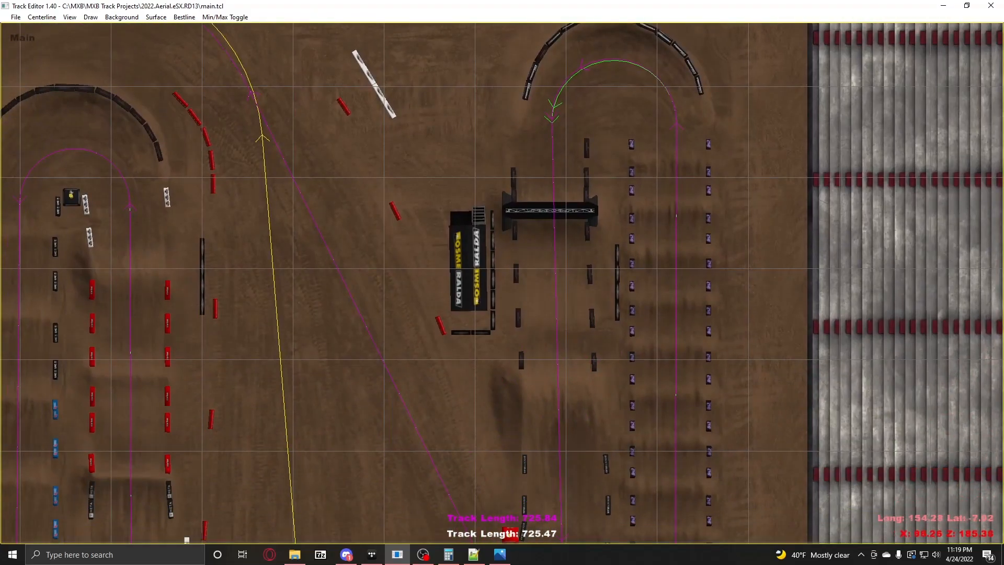
left_click(39, 17)
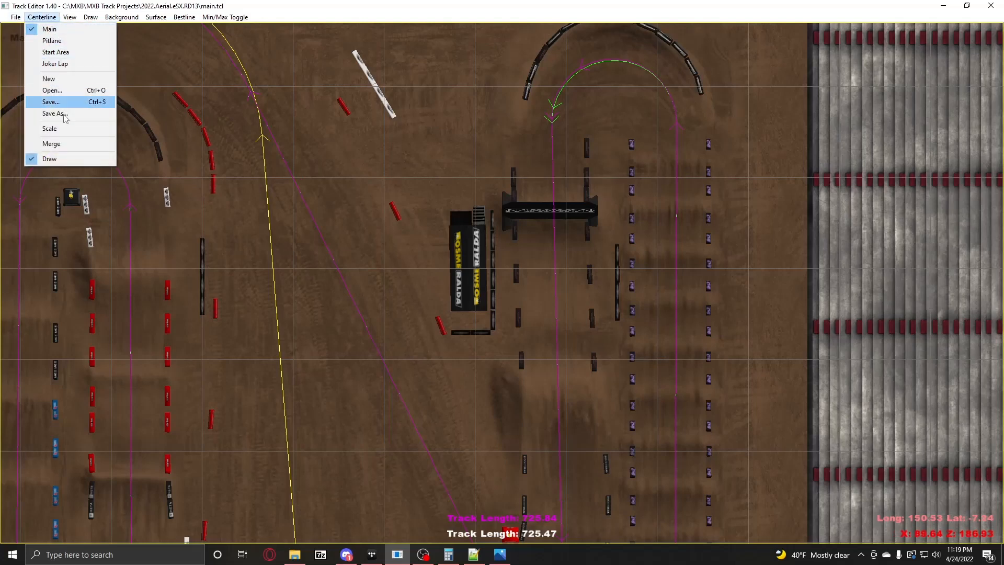
left_click(68, 157)
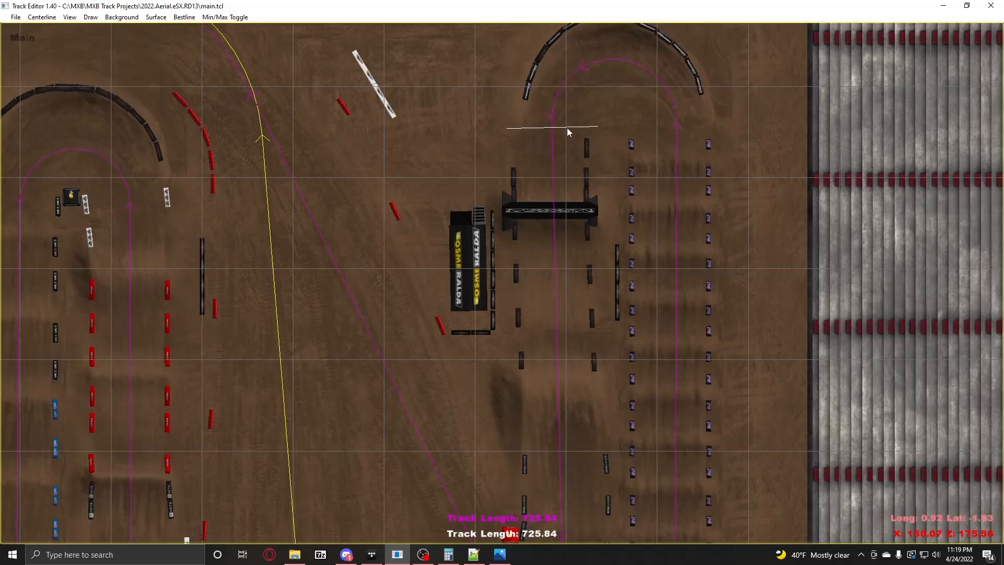
Step: Save the merged main centerline as main.tcl in the project folder, replacing the existing file
middle_click_drag(515, 134, 454, 203)
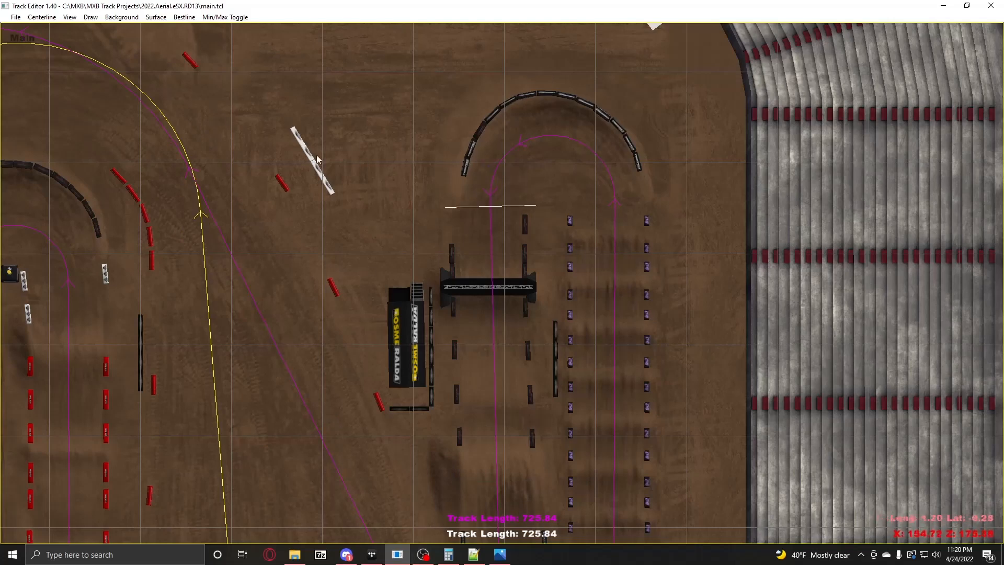
left_click(44, 19)
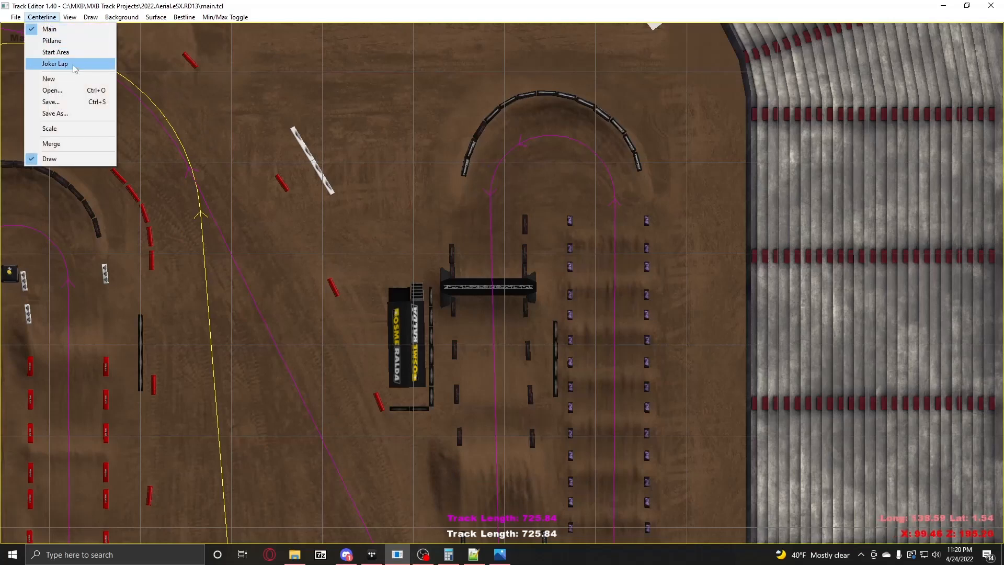
left_click(81, 114)
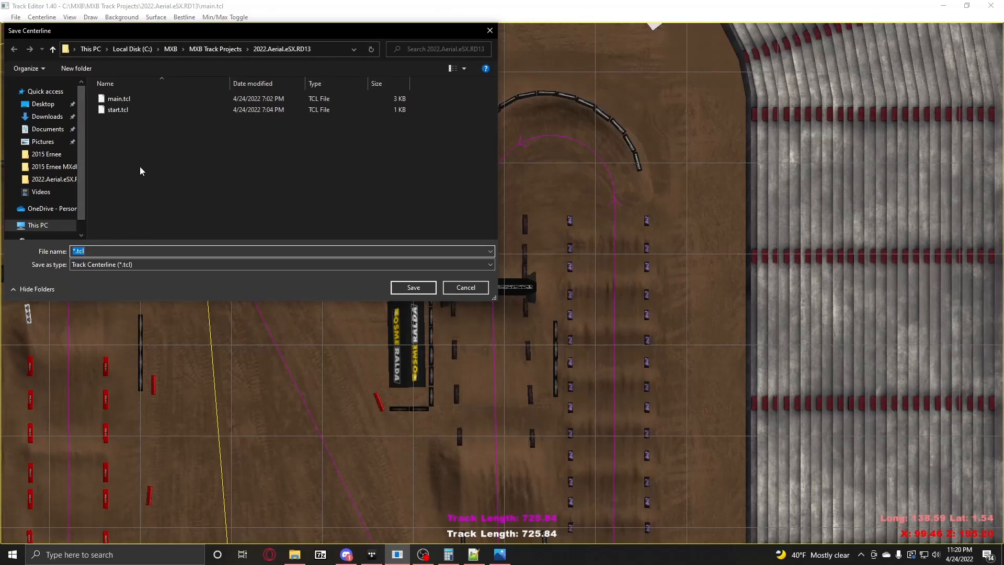
left_click(76, 250)
key("BackSpace")
type("main")
left_click(413, 287)
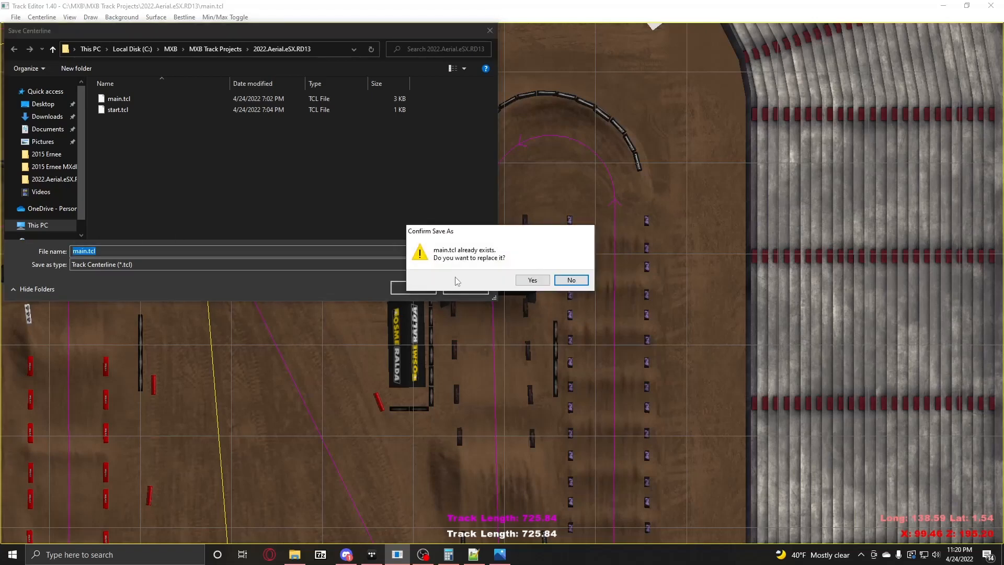
left_click(531, 280)
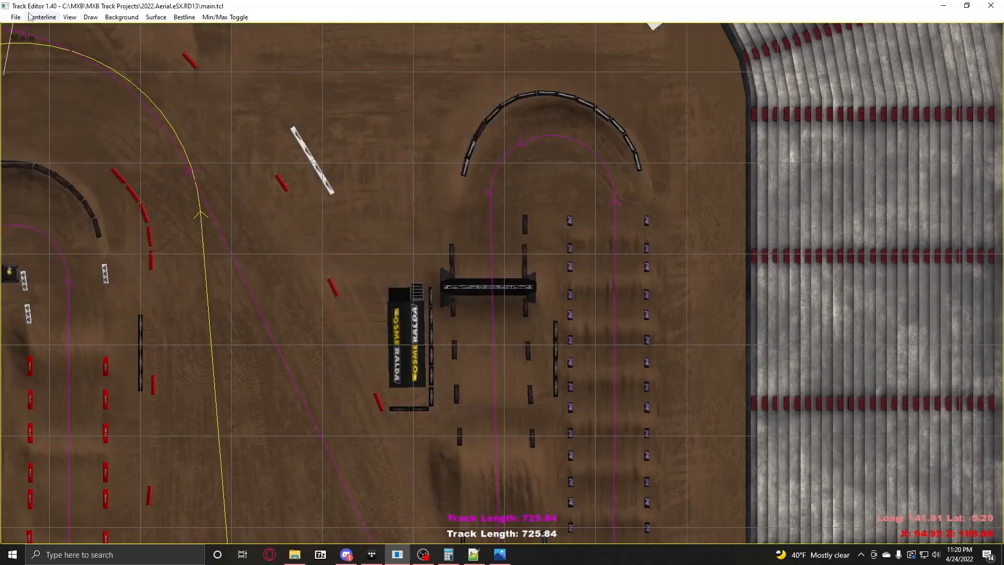
Step: Reselect the Main centerline, then switch the centerline being edited to Start Area
left_click(52, 18)
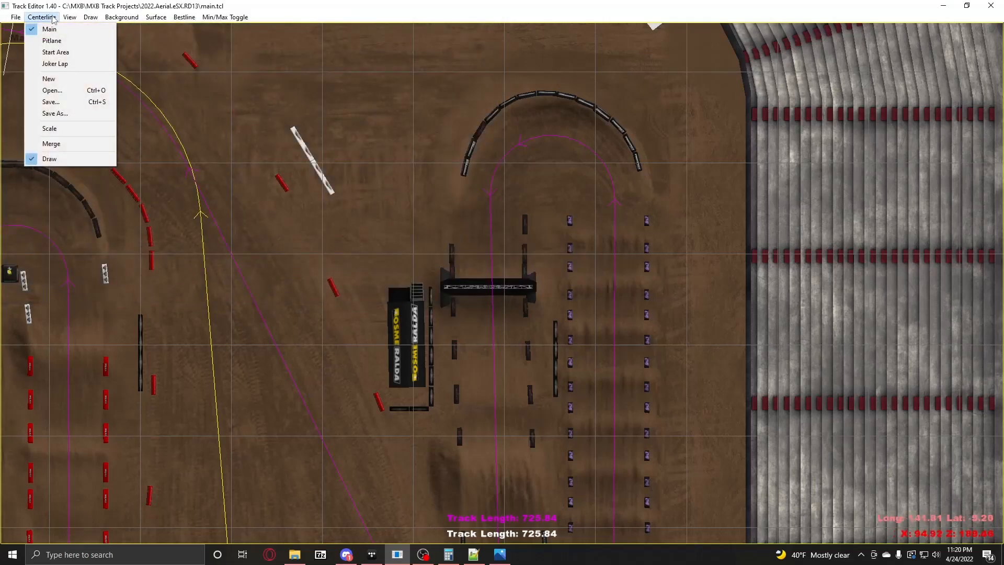
left_click(50, 29)
scroll(290, 256, "down", 5)
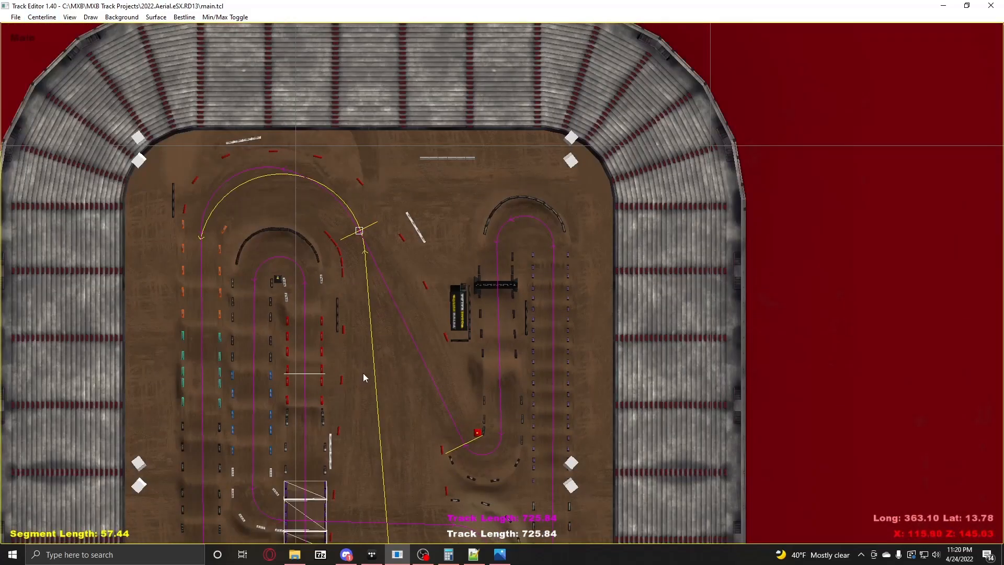
scroll(363, 372, "up", 2)
middle_click_drag(400, 174, 405, 251)
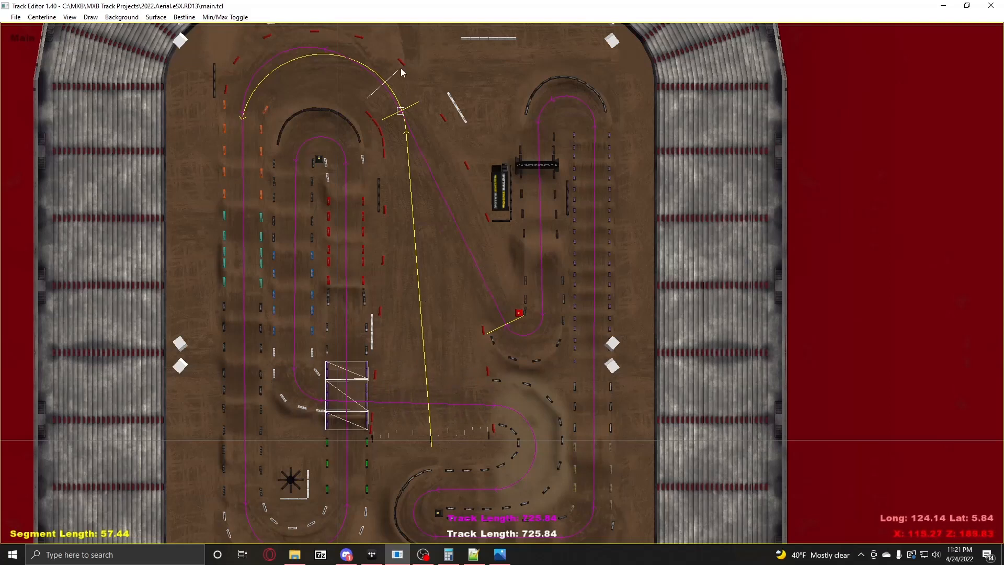
left_click(43, 17)
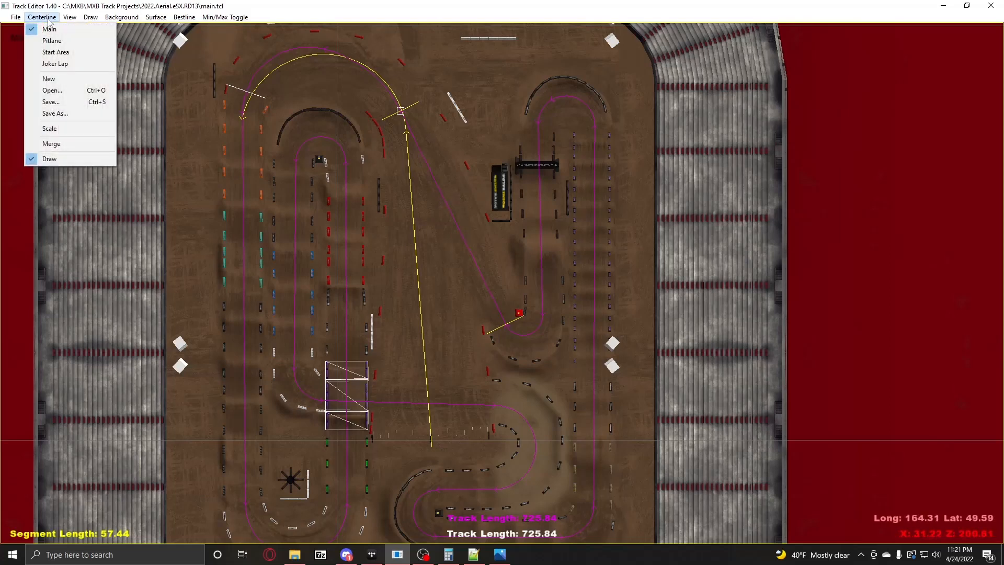
left_click(54, 52)
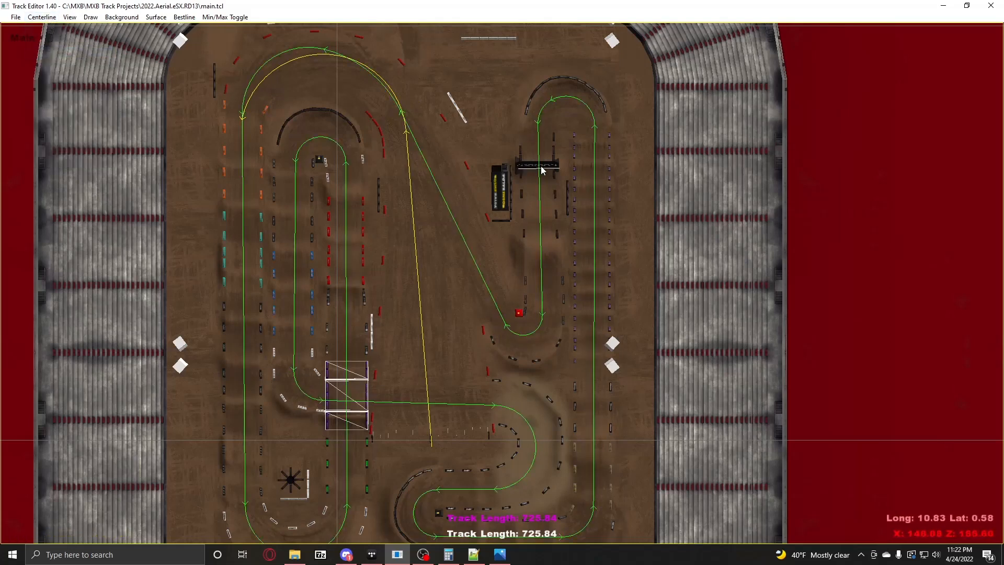
Step: Create a new start-area centerline with its starting point at X 0, Z 0 and angle 0
left_click(42, 17)
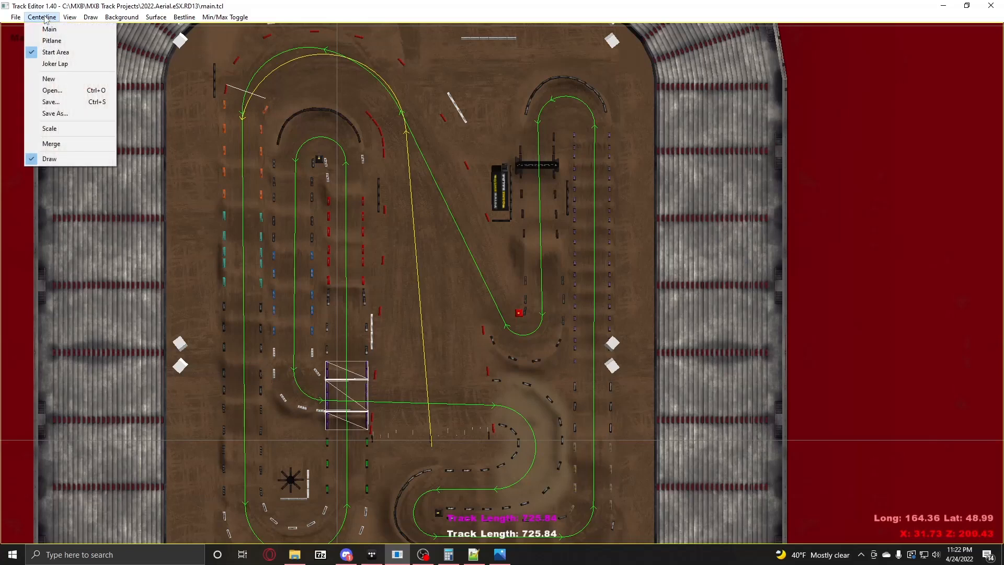
left_click(64, 83)
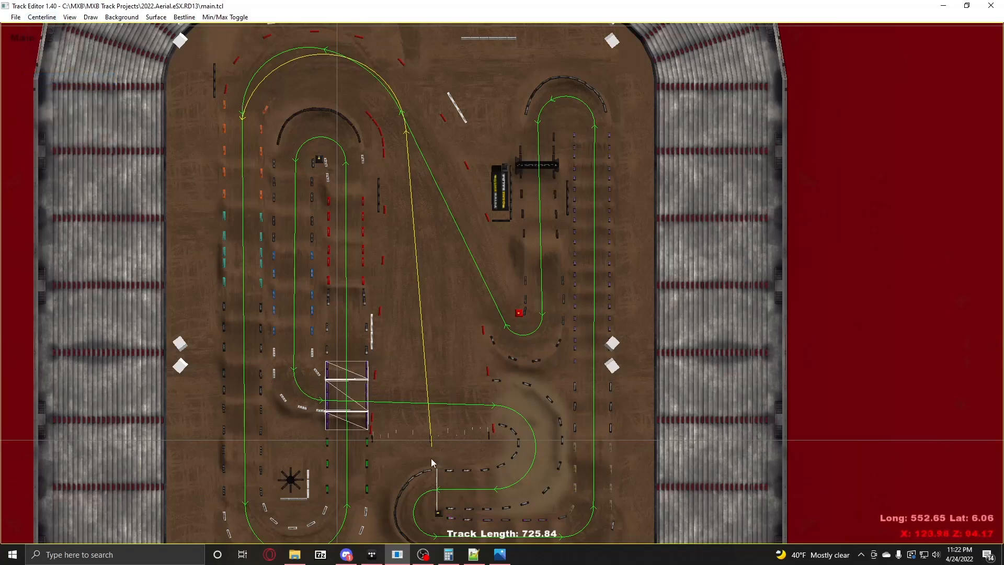
right_click(431, 442)
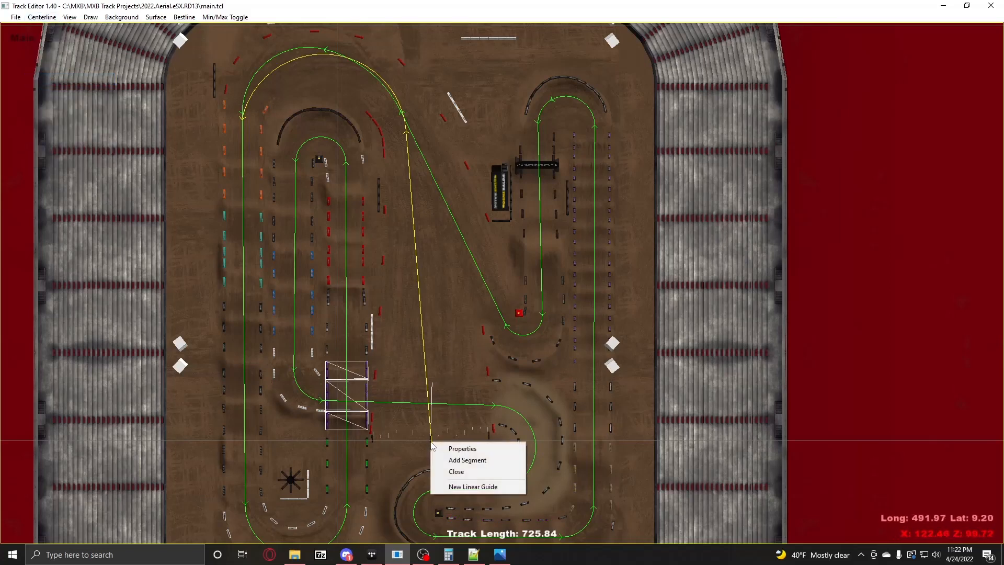
left_click(440, 449)
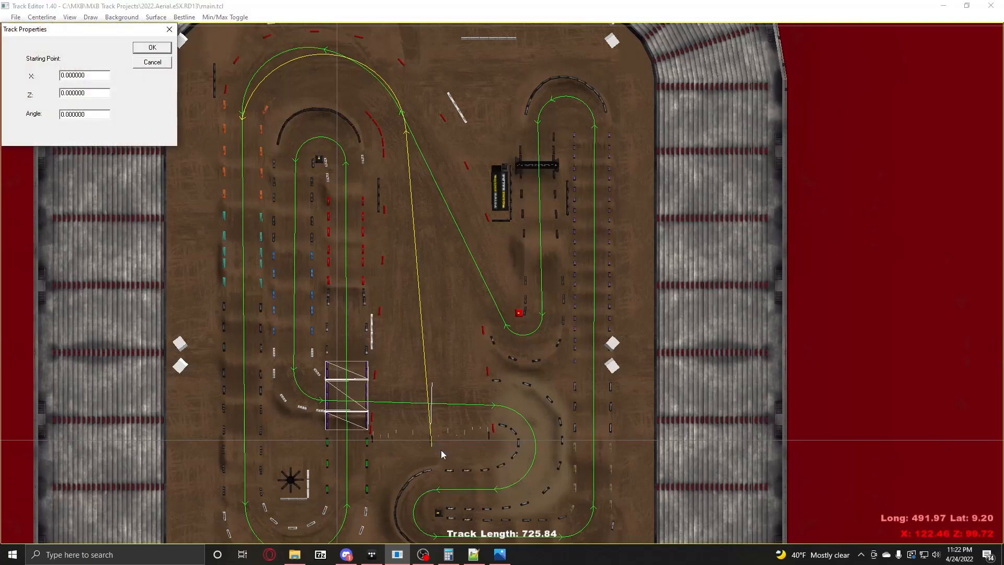
double_click(89, 74)
left_click(100, 93)
double_click(100, 93)
left_click(99, 114)
left_click(152, 48)
Step: Add a straight segment with a length of 10 to the start-area centerline
right_click(445, 422)
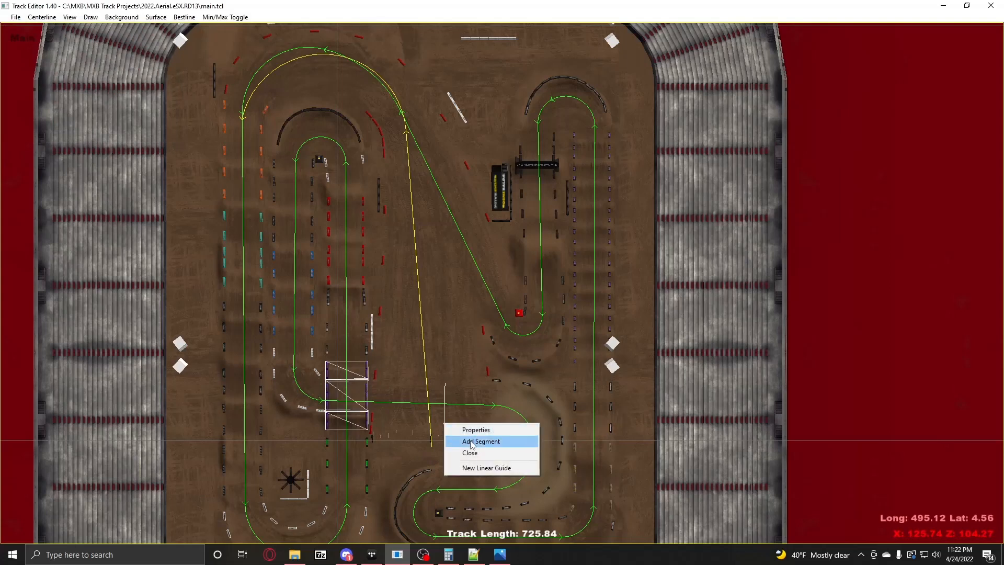
left_click(473, 442)
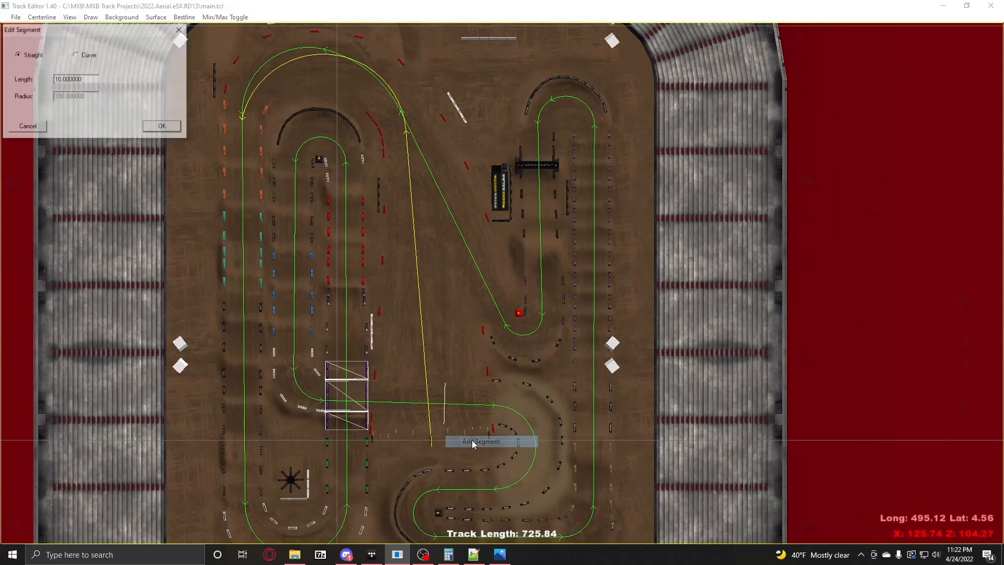
left_click(152, 128)
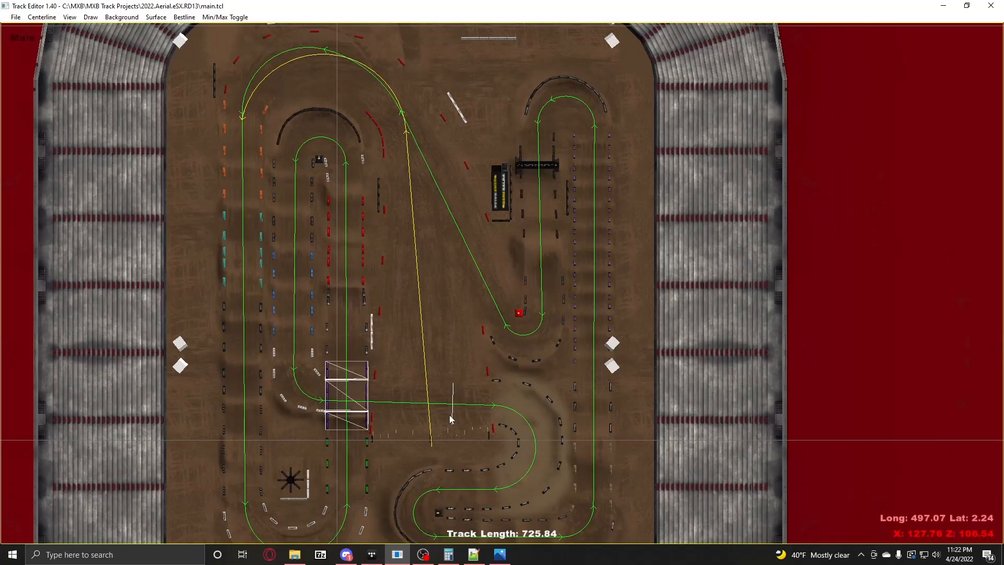
Step: Move the start-area segment from the map origin to the starting gate in the middle of the stadium
mouse_move(442, 440)
middle_mouse_down()
mouse_move(565, 142)
mouse_move(533, 131)
middle_mouse_up()
scroll(521, 150, "down", 1)
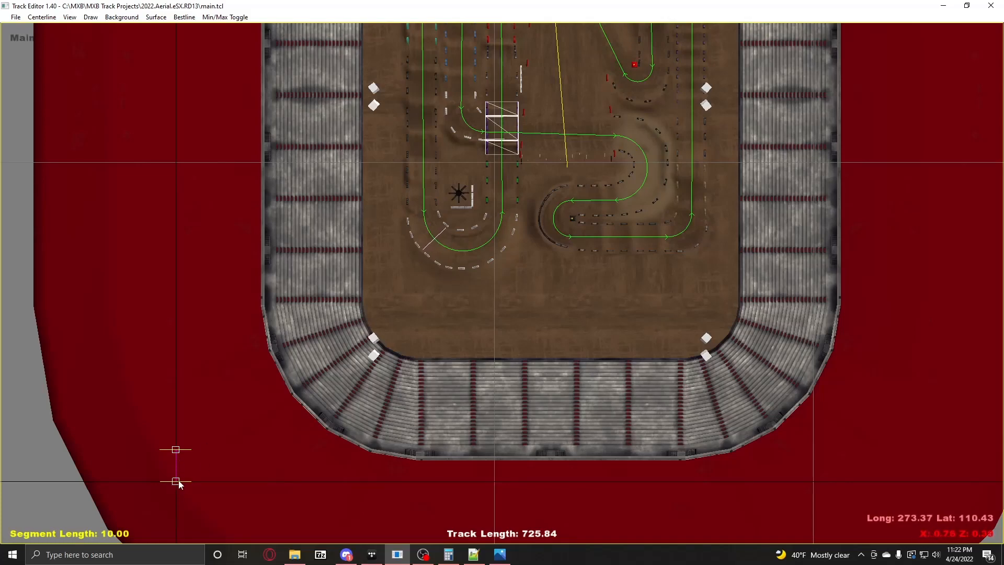
left_click_drag(179, 481, 592, 148)
right_click_drag(581, 144, 495, 440)
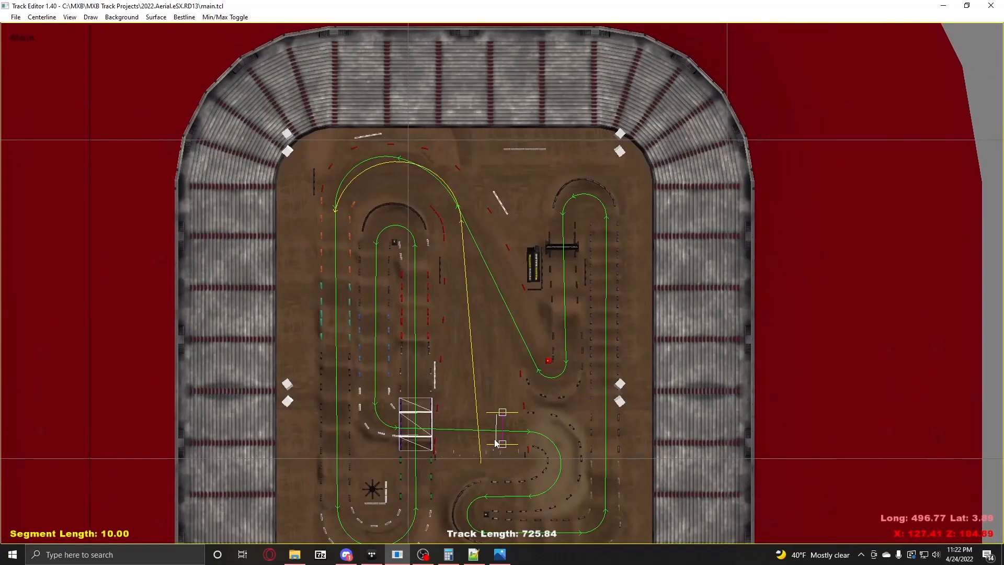
scroll(495, 442, "up", 3)
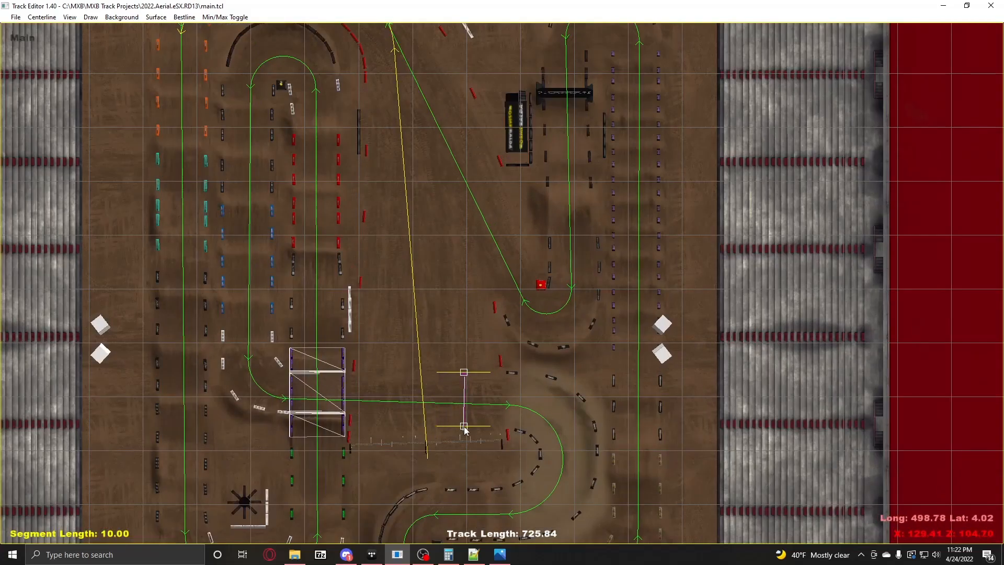
left_click_drag(465, 428, 428, 468)
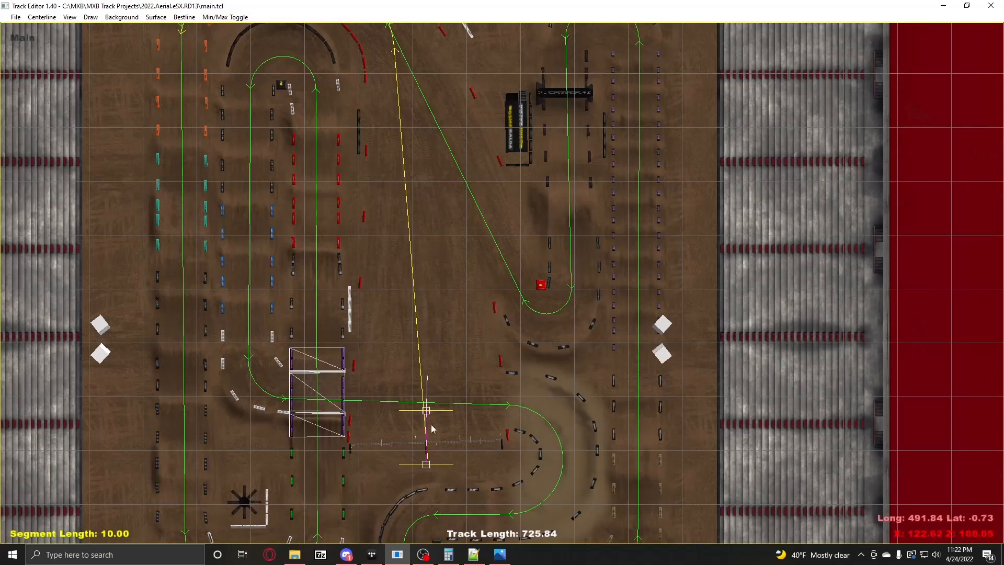
Step: Stretch the start straight from the gate up toward the first turn, about 74.97 long
left_click_drag(426, 411, 404, 64)
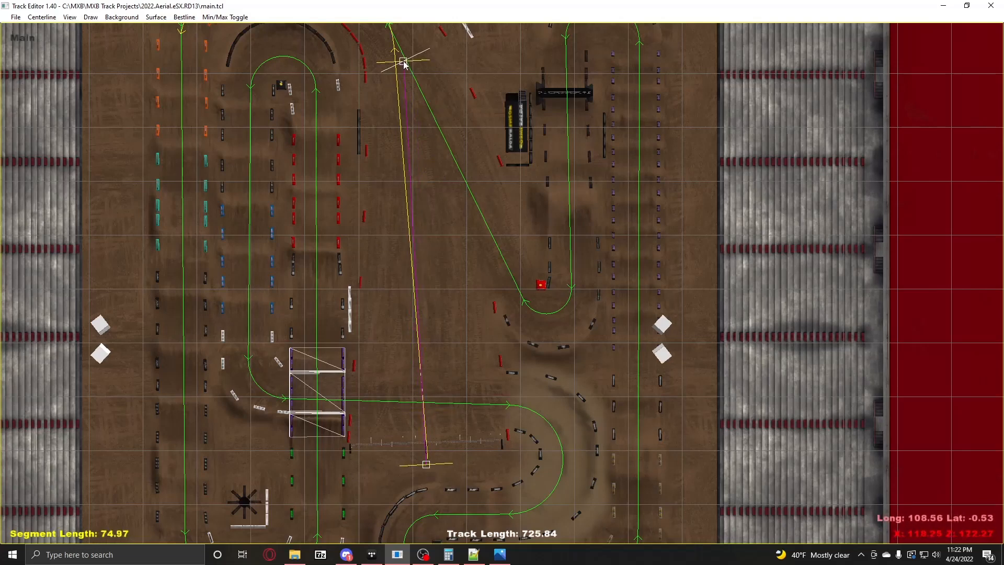
right_click_drag(403, 91, 409, 175)
right_click_drag(440, 275, 441, 287)
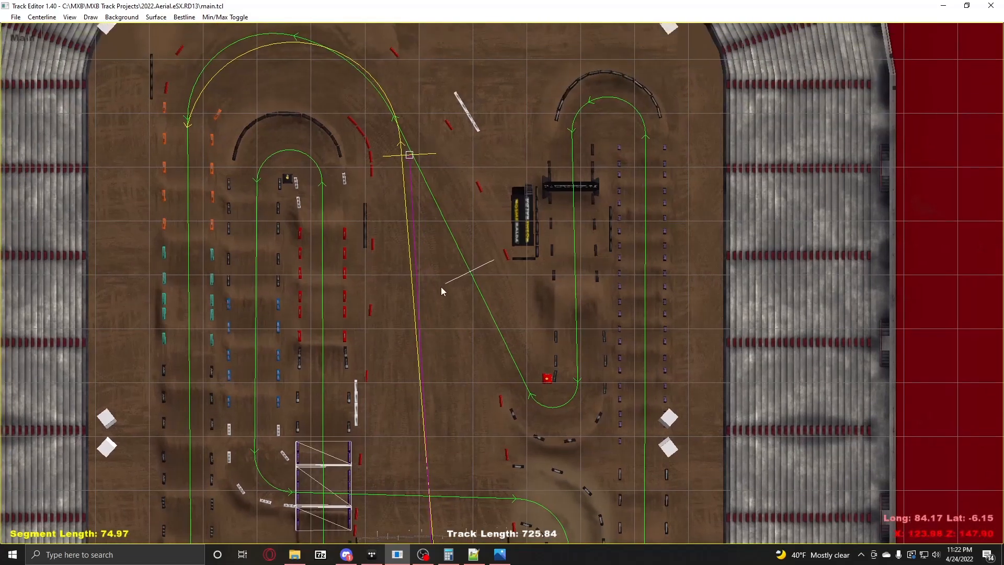
Step: Examine the segment options and where the start straight and its first turn run into the main centerline
right_click(412, 171)
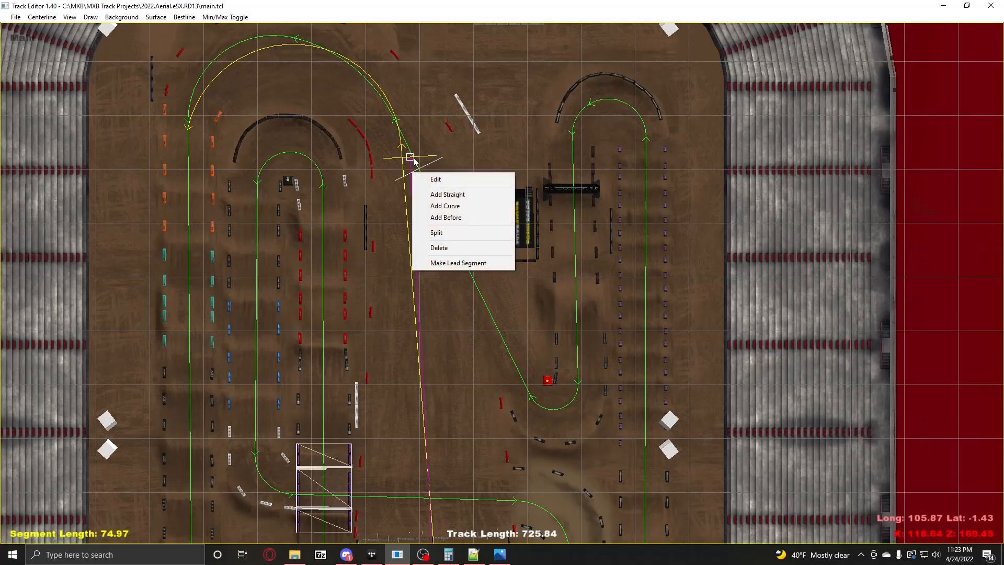
left_click(396, 117)
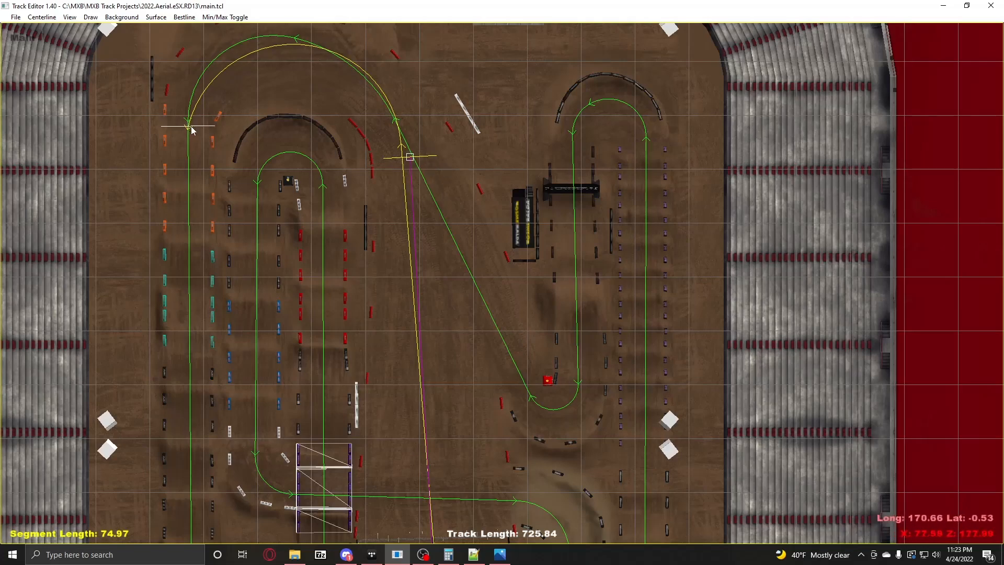
right_click_drag(199, 127, 416, 190)
scroll(417, 191, "up", 5)
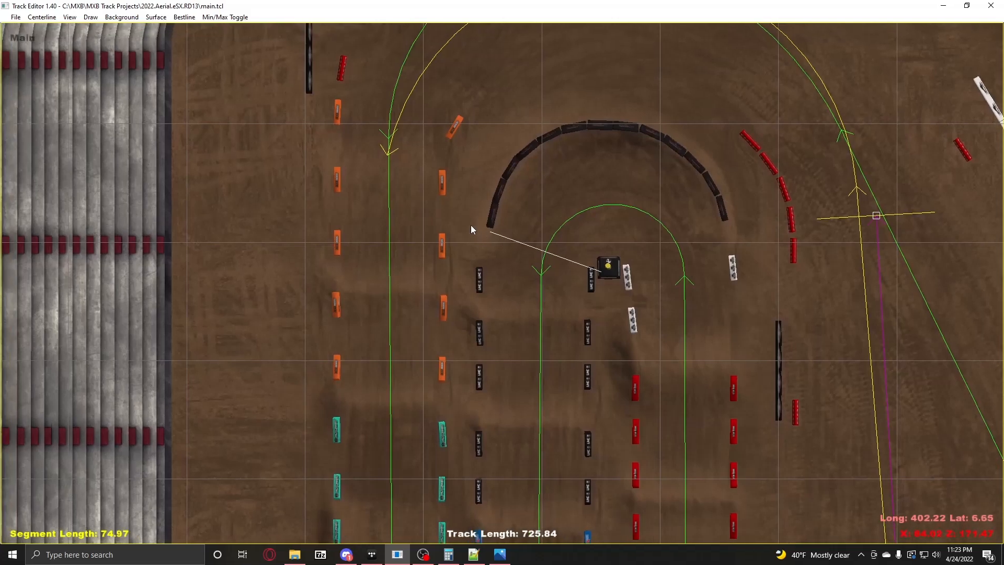
right_click_drag(738, 147, 759, 258)
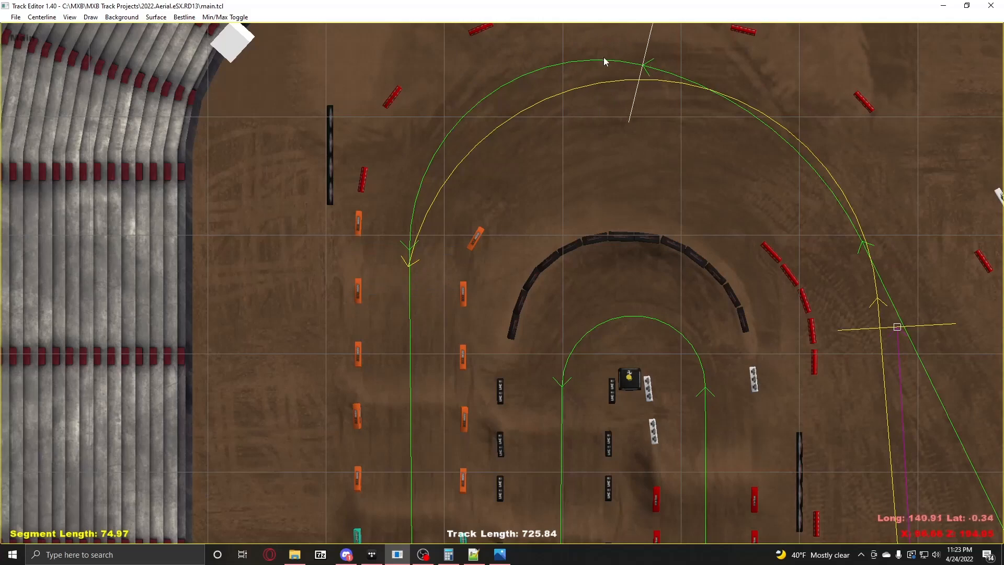
right_click_drag(800, 382, 537, 144)
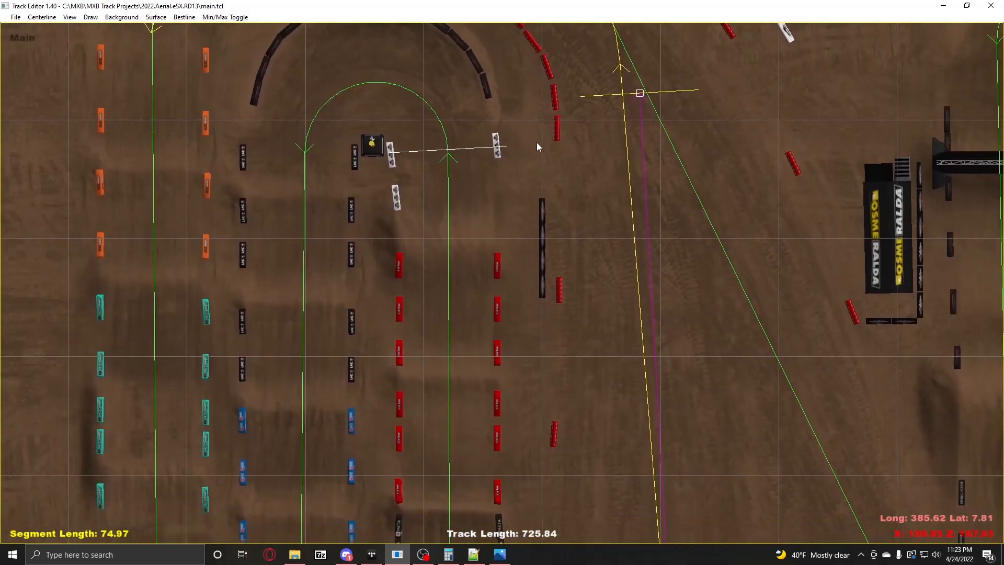
scroll(538, 152, "down", 4)
right_click_drag(535, 268, 421, 218)
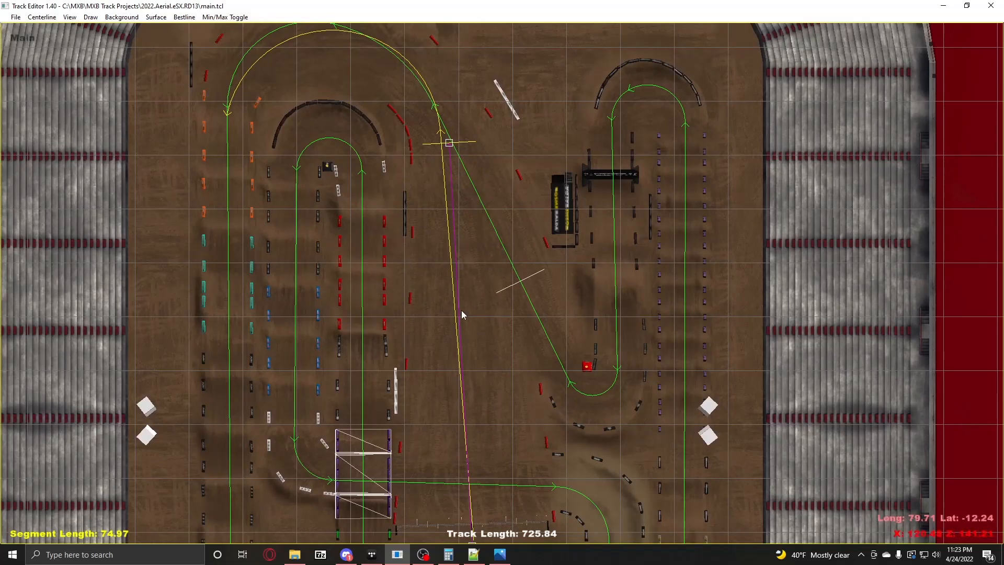
Step: Open start.tcl as the start-area centerline and merge it into the track
left_click(52, 18)
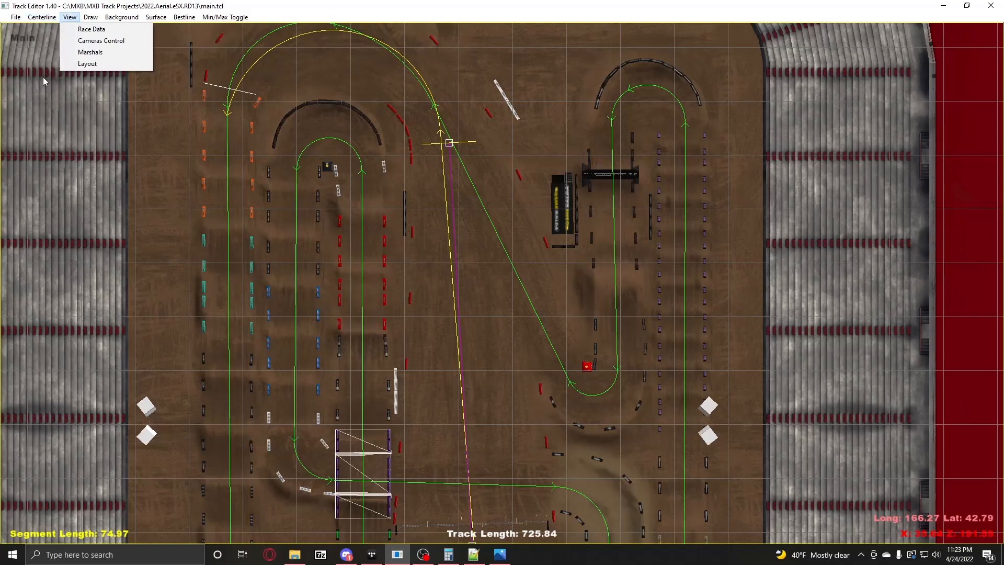
left_click(52, 90)
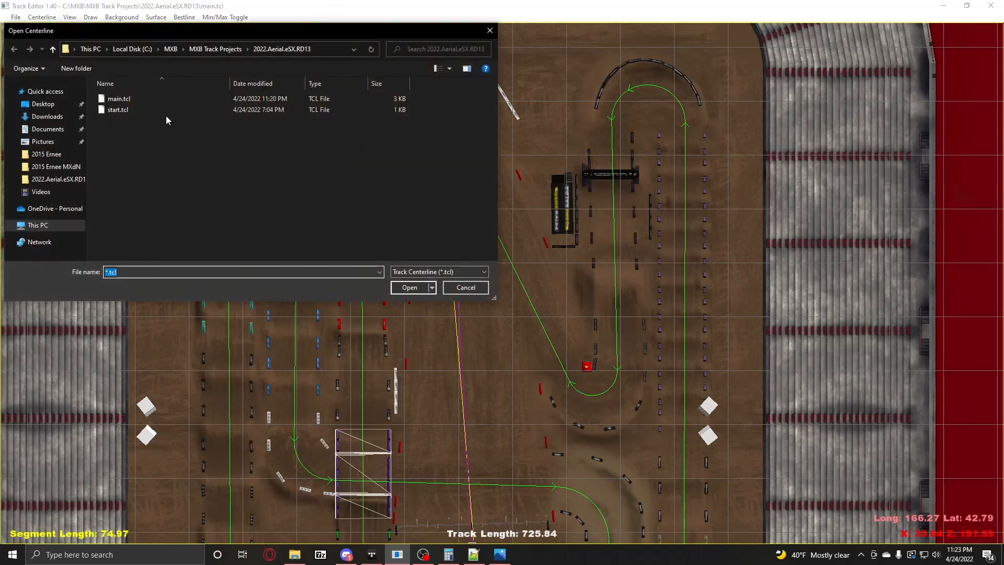
left_click(136, 112)
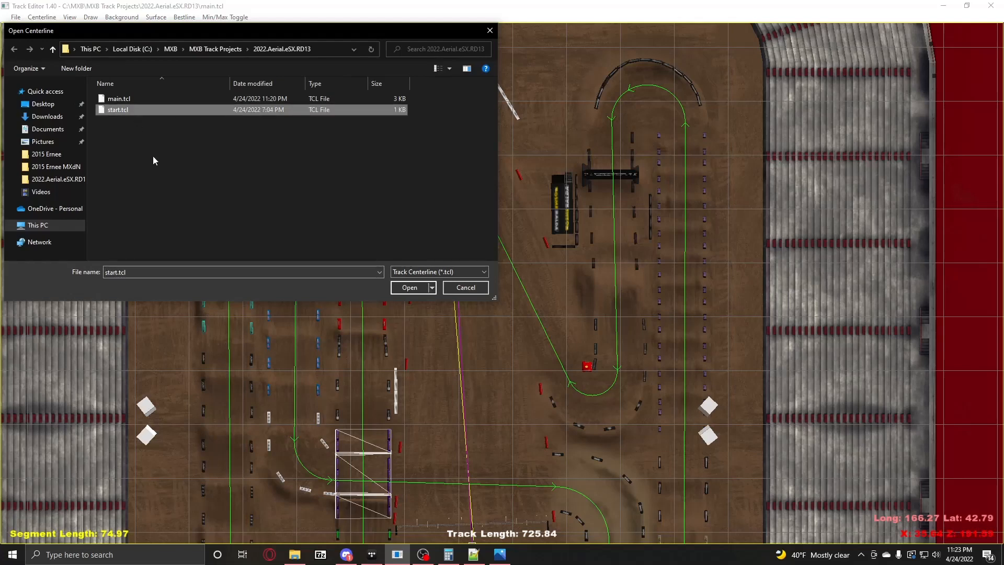
left_click(410, 287)
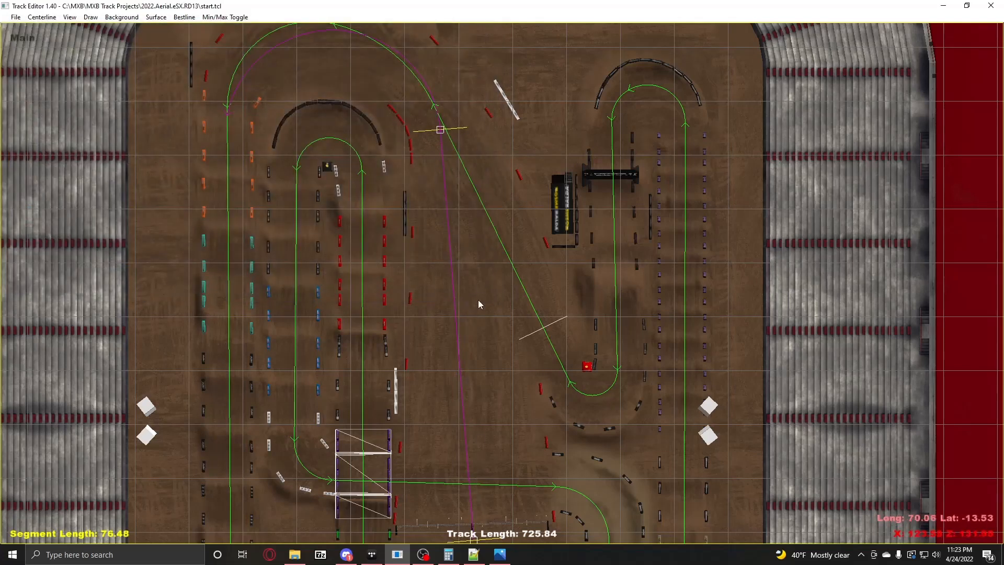
left_click(45, 18)
left_click(58, 144)
left_click(46, 17)
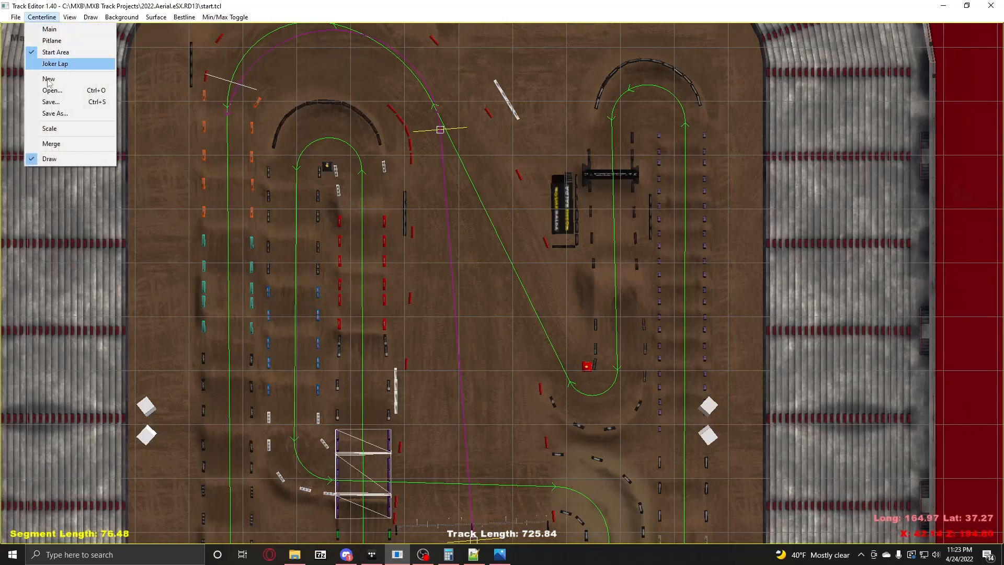
left_click(53, 113)
left_click(119, 109)
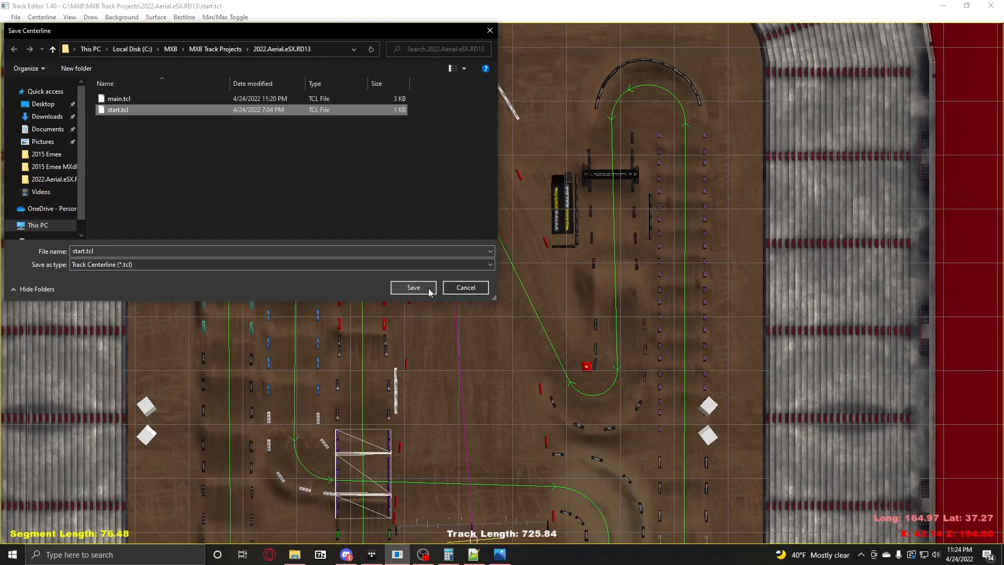
left_click(464, 287)
left_click(42, 17)
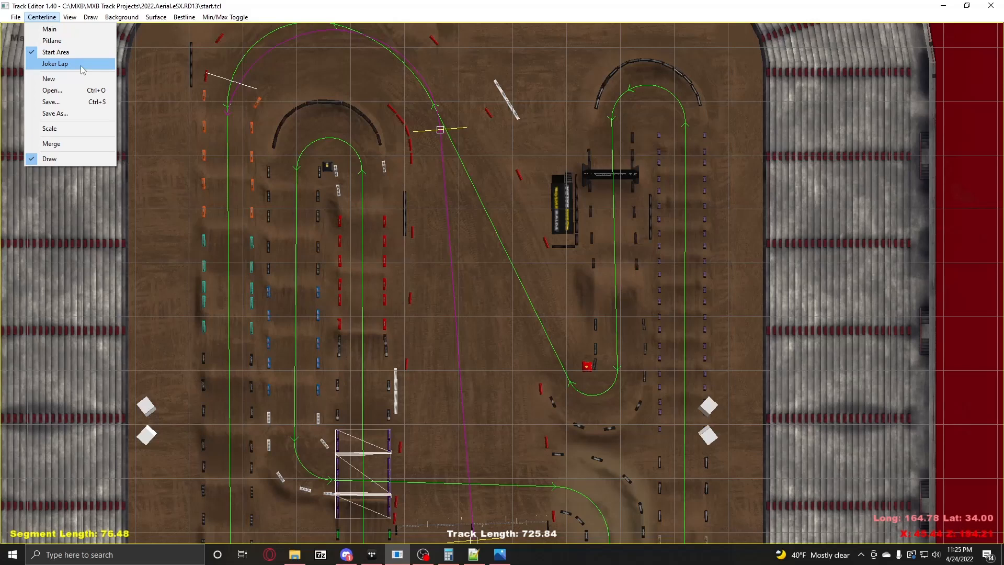
mouse_move(85, 18)
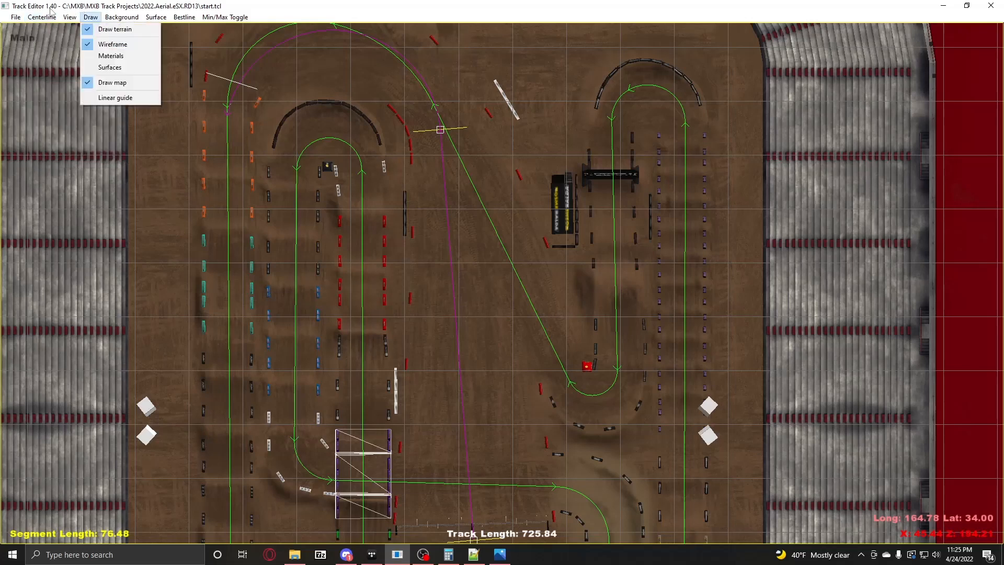
mouse_move(44, 18)
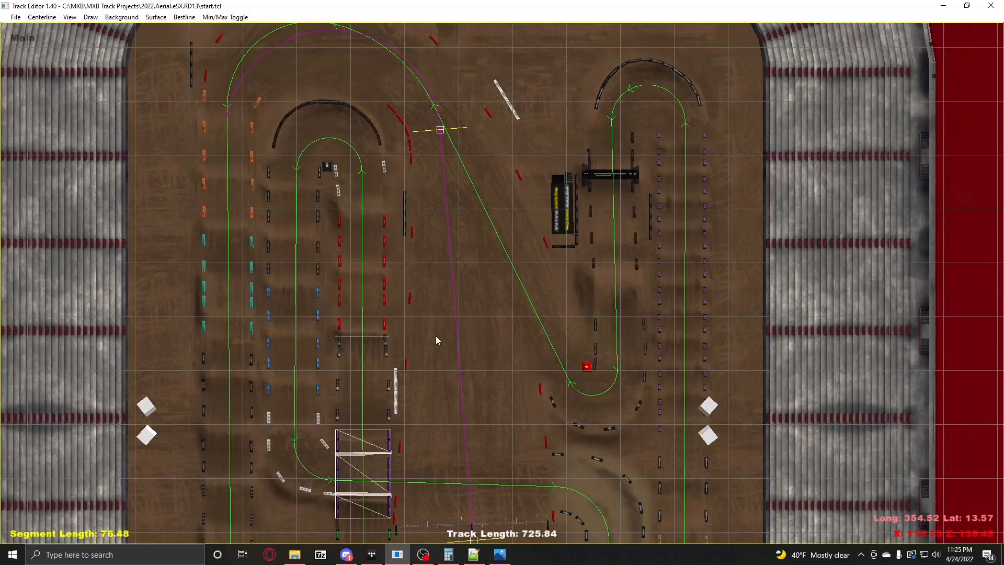
mouse_move(435, 336)
left_mouse_down()
mouse_move(390, 201)
mouse_move(403, 243)
left_mouse_up()
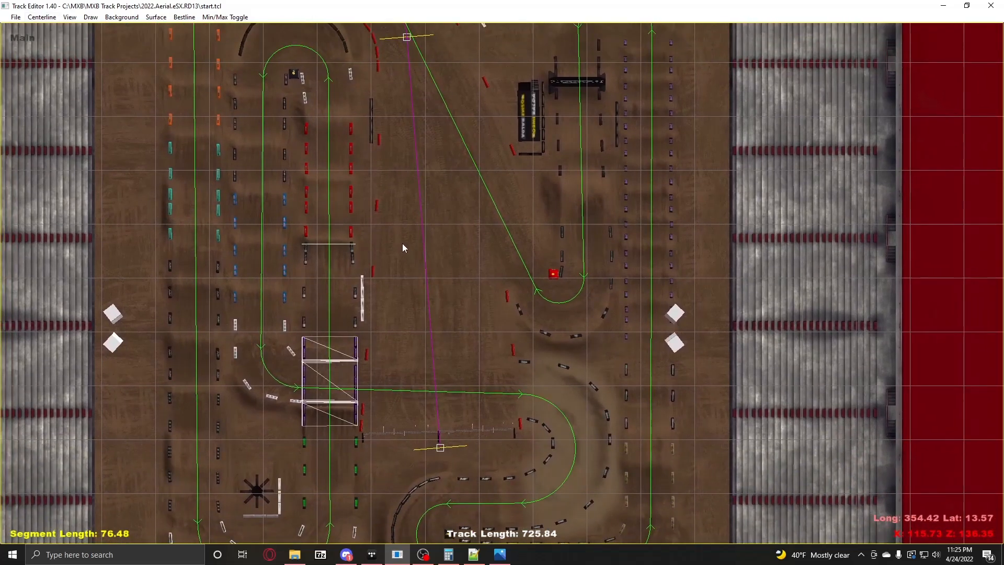
left_click_drag(390, 116, 411, 203)
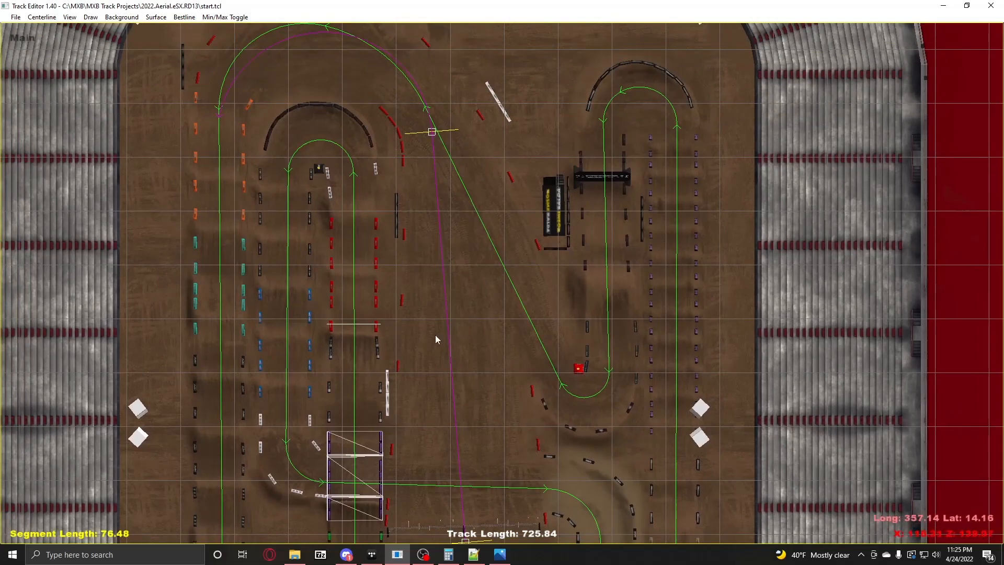
left_click_drag(435, 335, 401, 159)
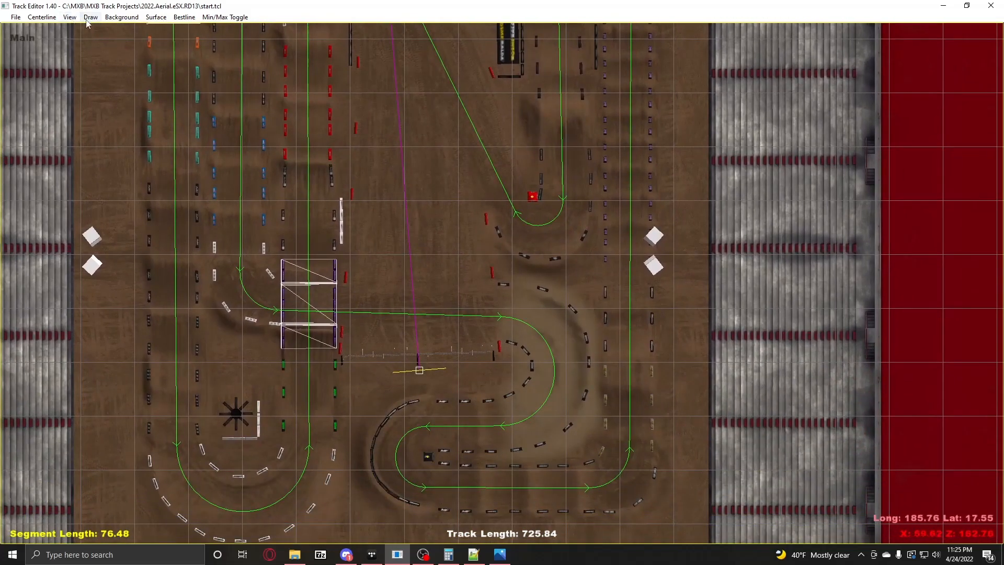
Step: Look over the track's existing race data and the race data files available for loading
left_click(70, 17)
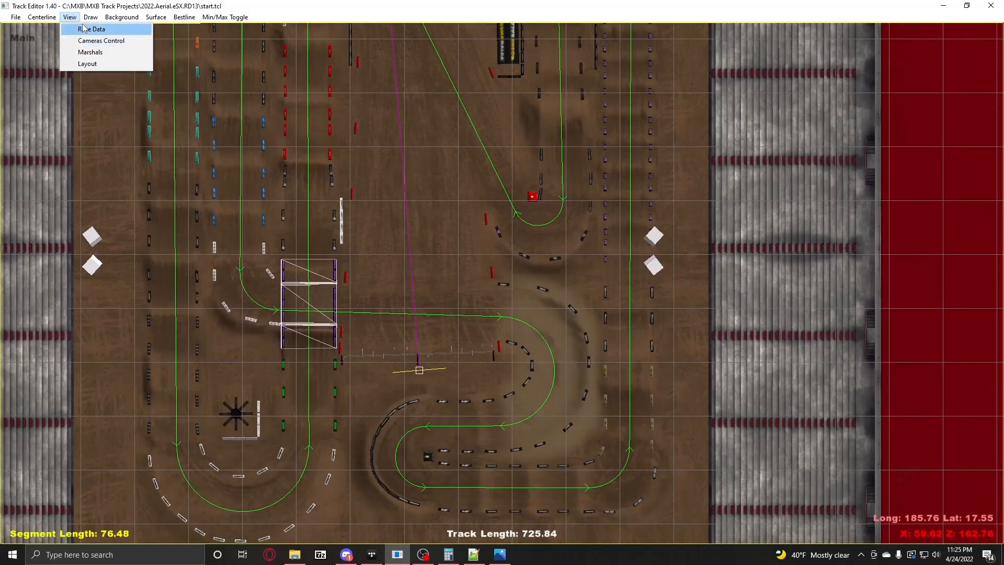
left_click(83, 30)
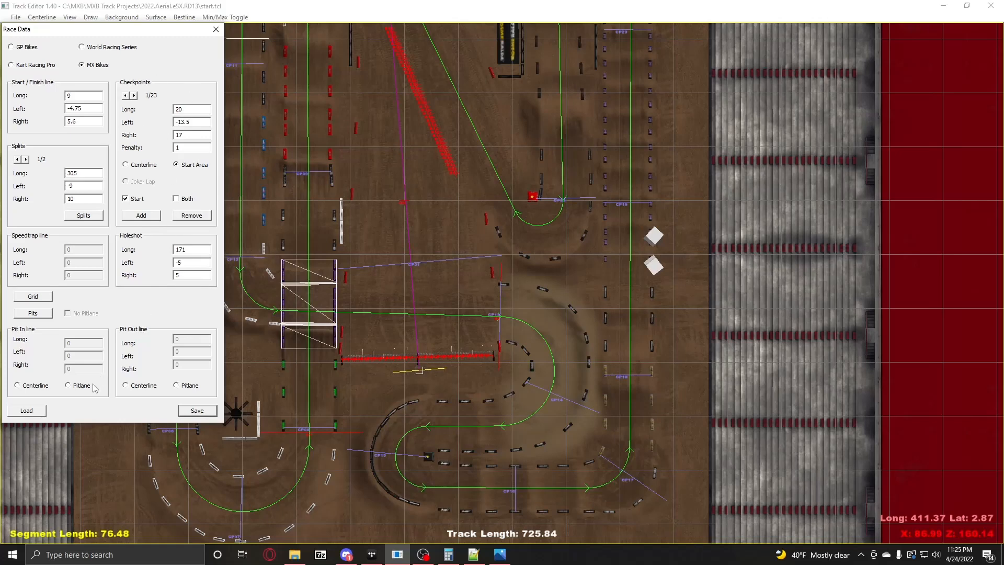
left_click(33, 412)
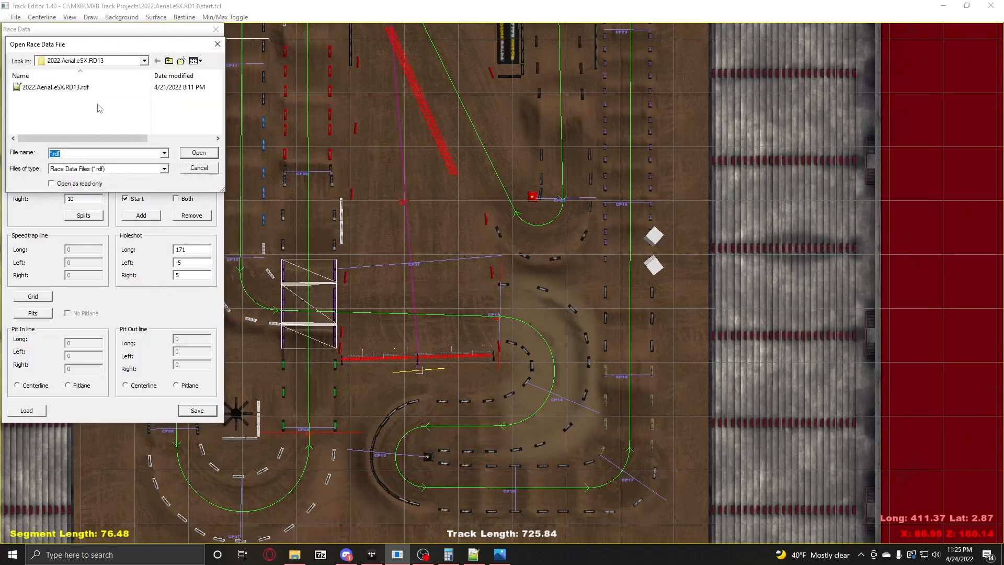
left_click(201, 168)
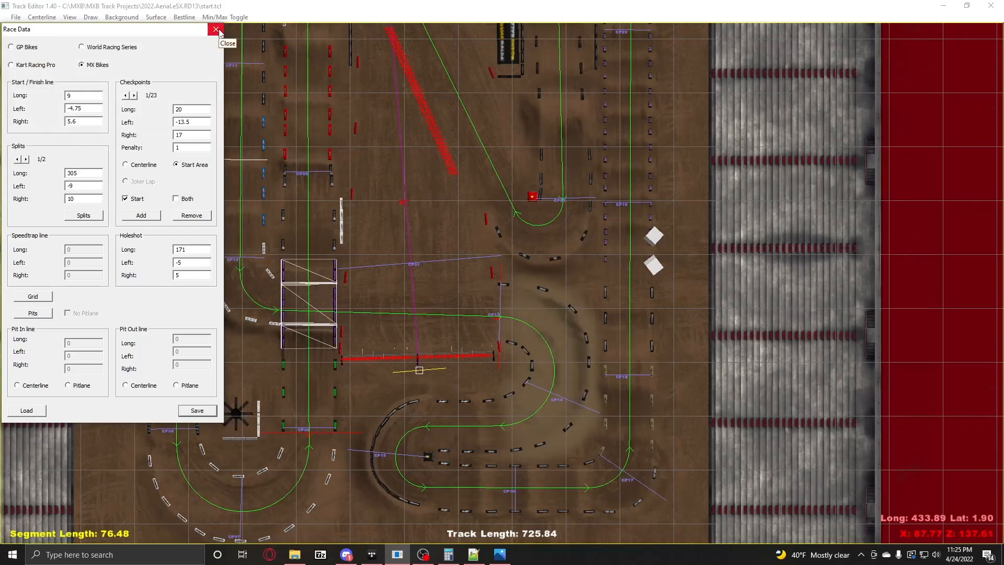
left_click(216, 30)
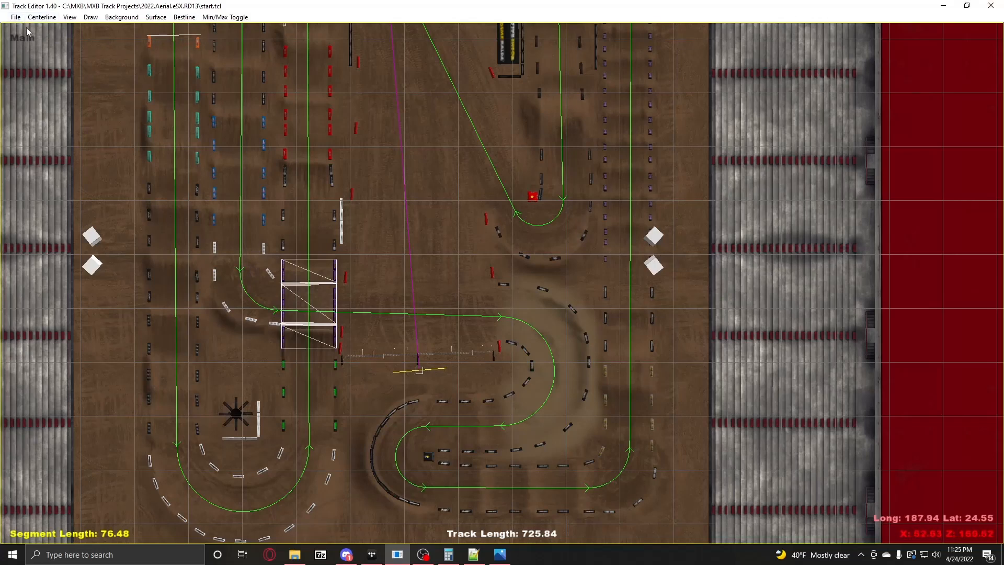
Step: Close the editor and relaunch tracked.exe from the MXB\Track editor\tracked folder
left_click(16, 17)
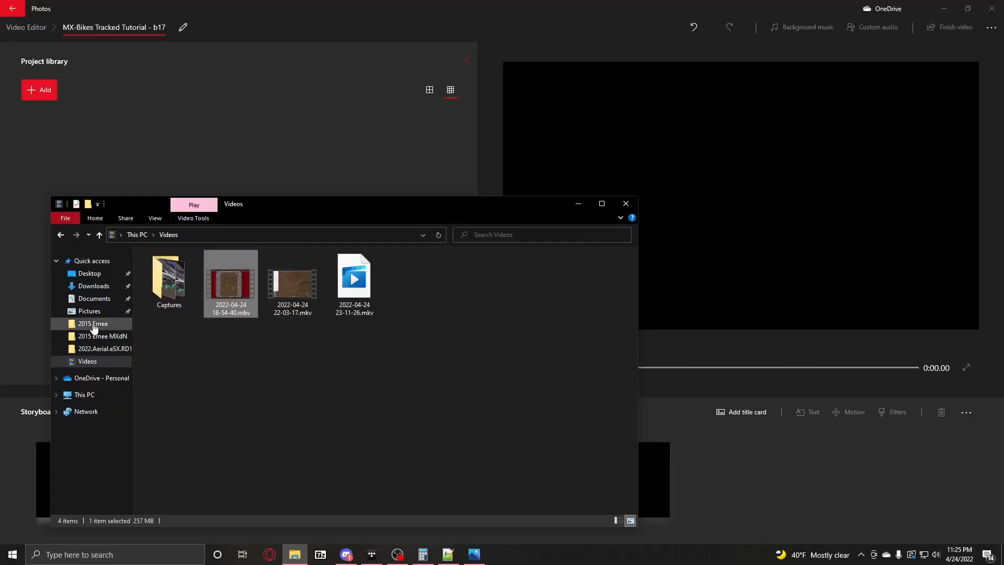
left_click(92, 324)
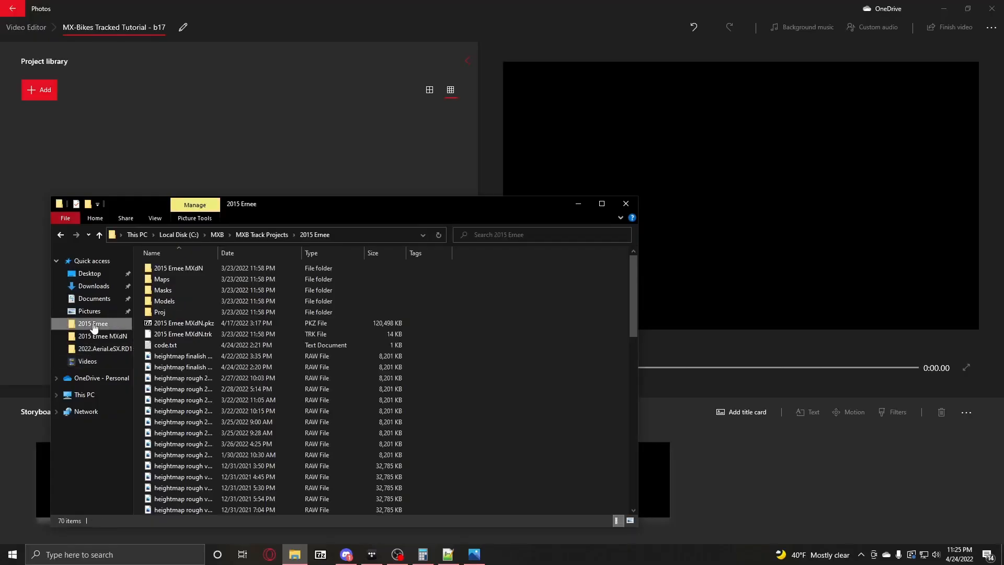
left_click(216, 235)
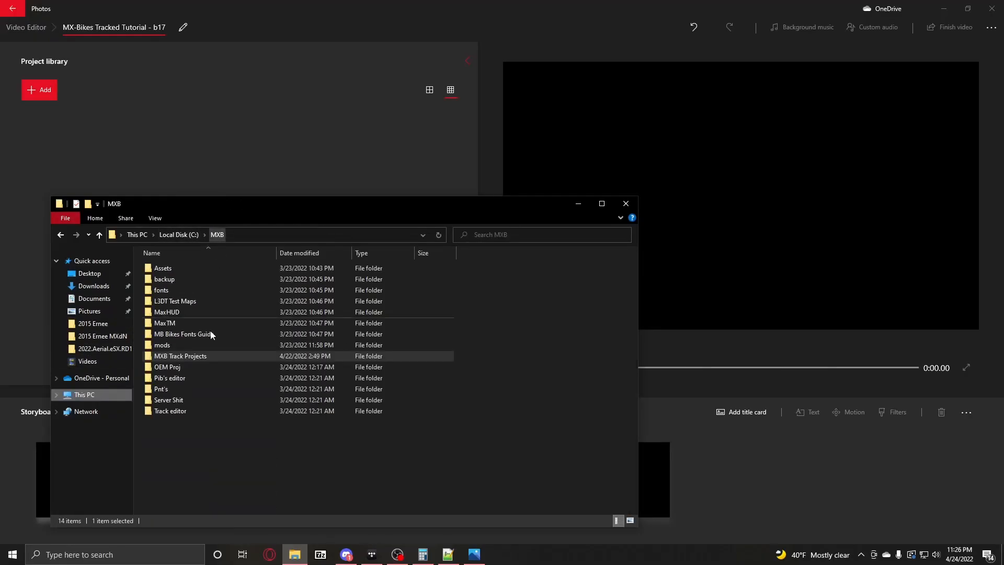
double_click(192, 409)
double_click(188, 346)
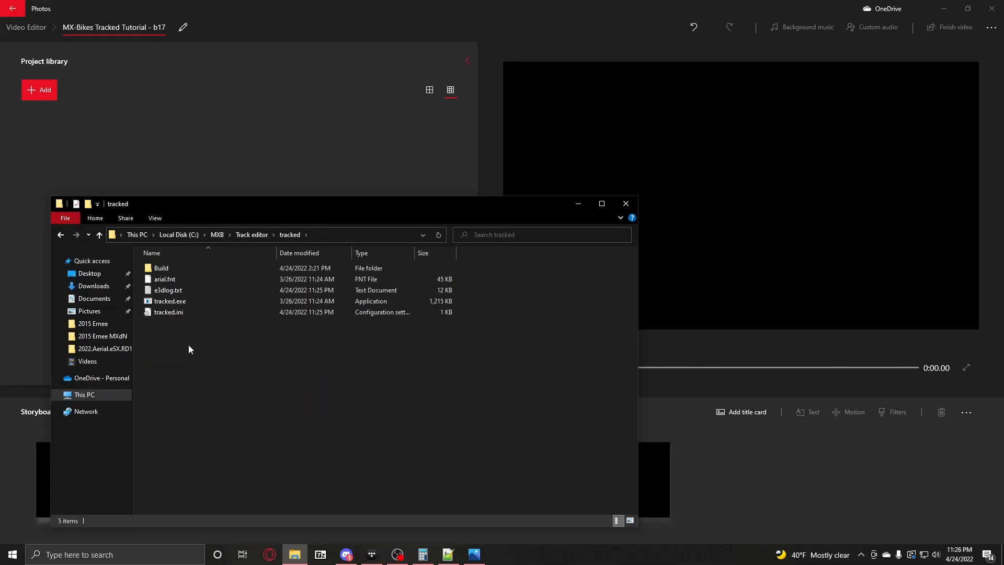
double_click(186, 298)
Step: Load the saved track into the empty editor and toggle the terrain drawing
left_click(19, 17)
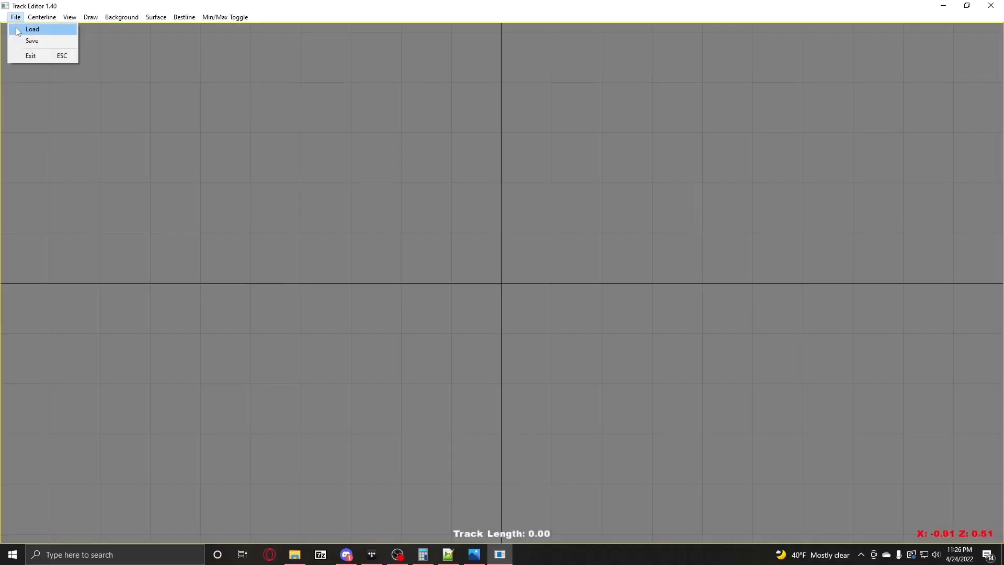
left_click(20, 29)
double_click(151, 100)
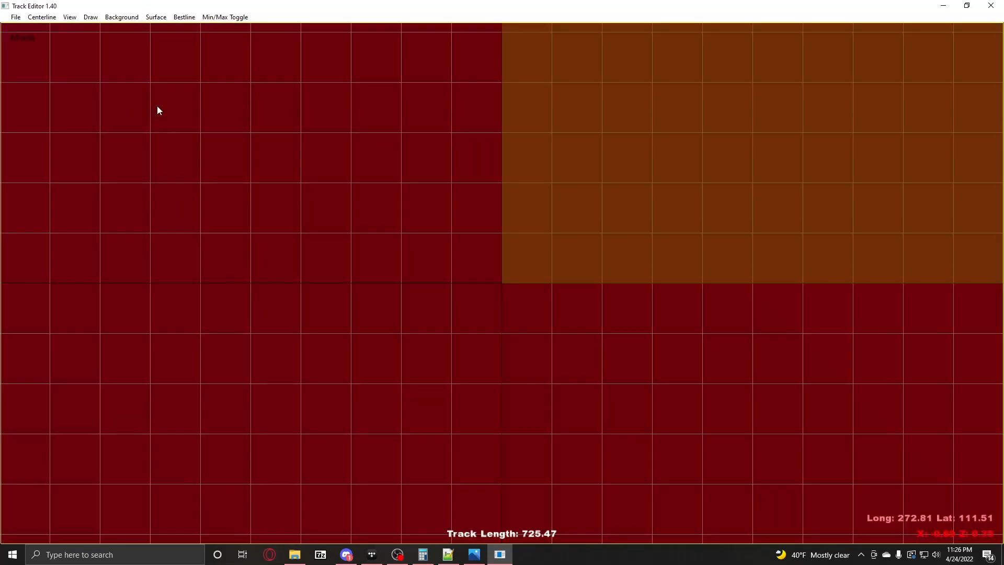
left_click(70, 17)
mouse_move(92, 19)
left_click(99, 55)
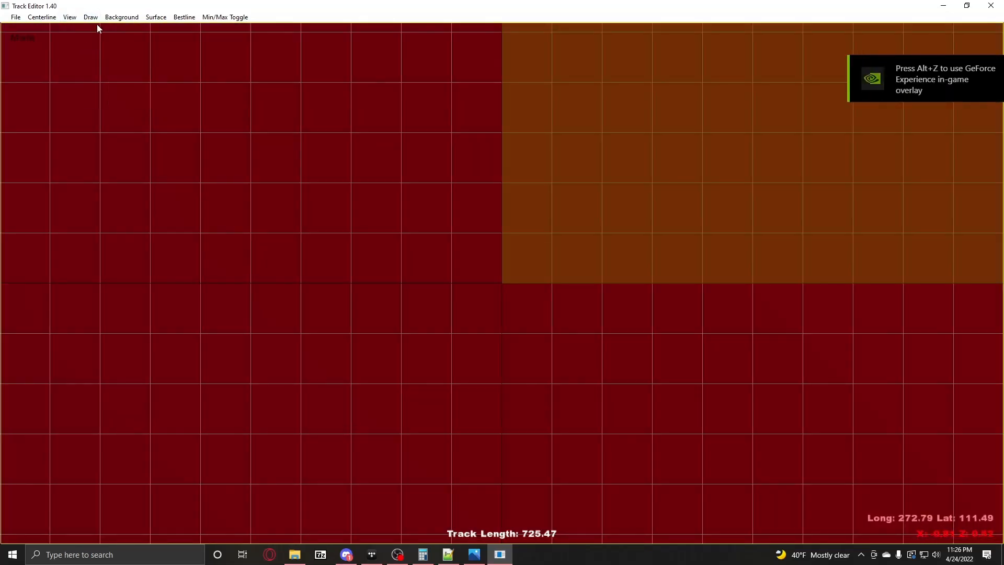
left_click(95, 19)
left_click(99, 29)
Step: Open the race data for the loaded track with the whole stadium layout in view
left_click(70, 17)
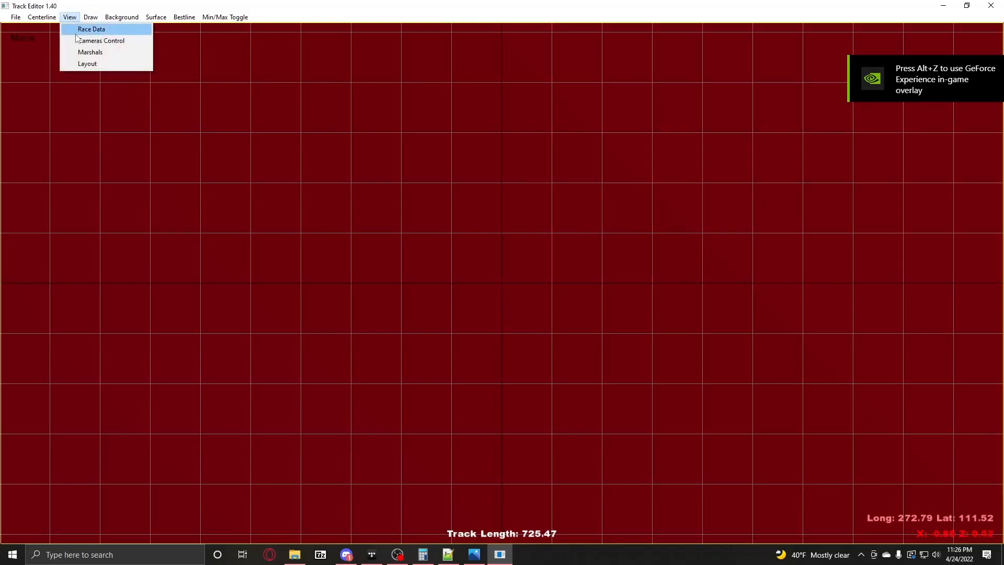
left_click(86, 29)
scroll(308, 208, "up", 8)
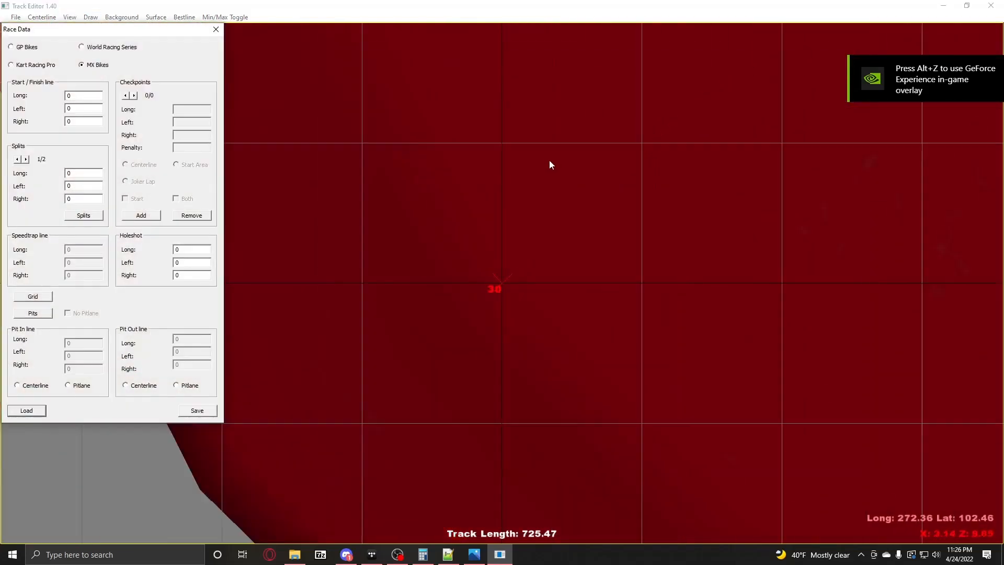
scroll(615, 179, "down", 8)
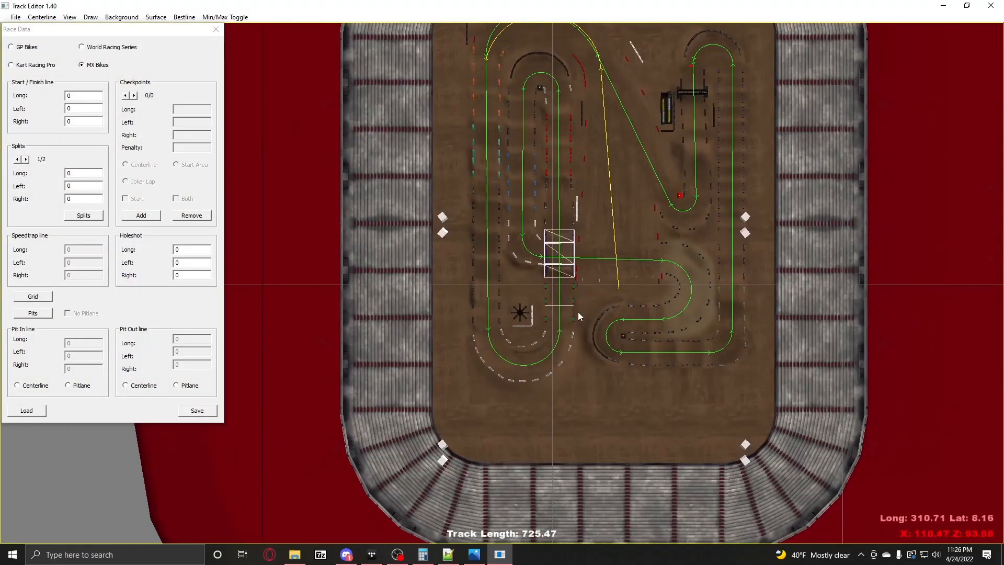
scroll(578, 311, "up", 2)
scroll(432, 362, "up", 2)
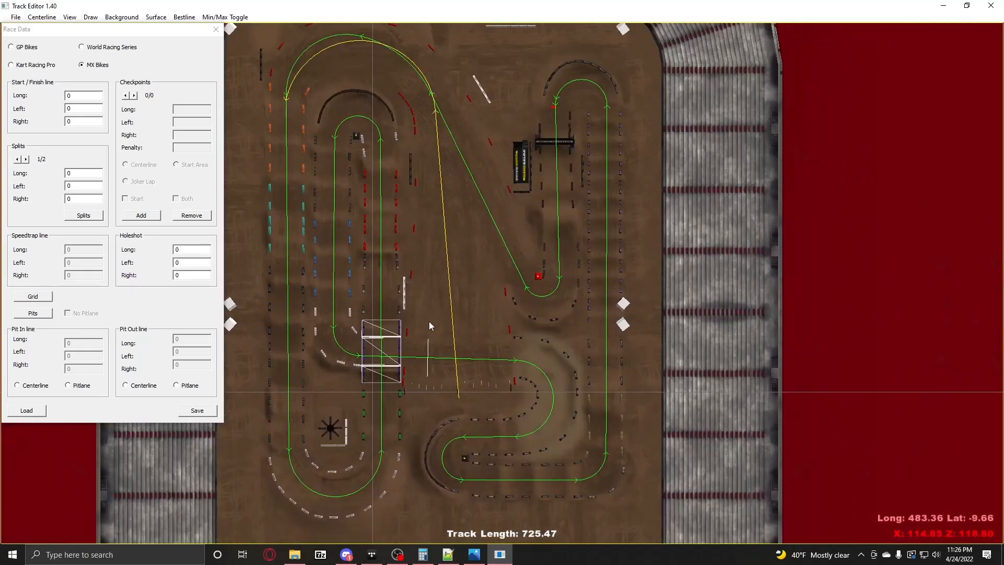
scroll(428, 320, "up", 1)
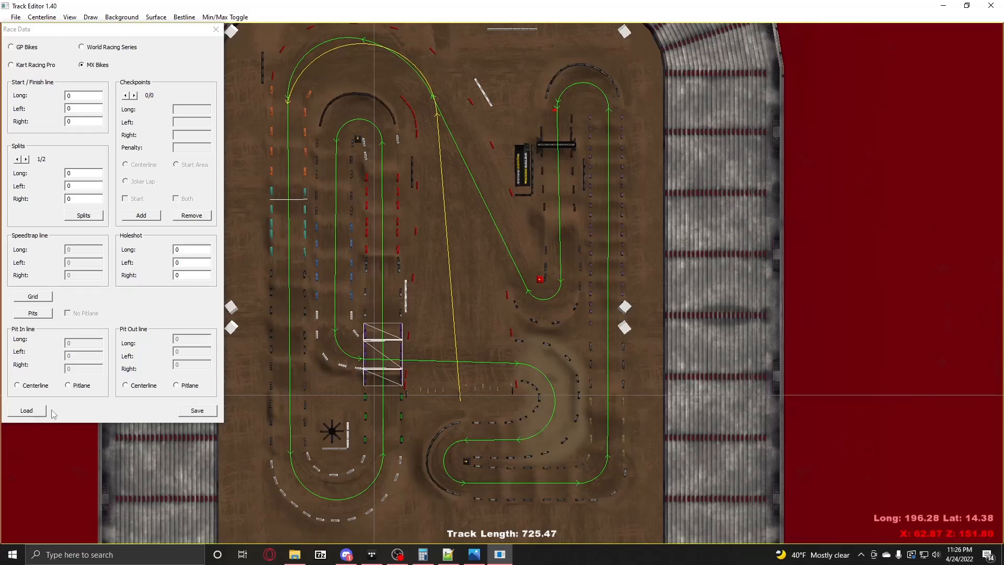
Step: Add a first checkpoint and assign it to the start area, at the beginning of the start straight
left_click(151, 218)
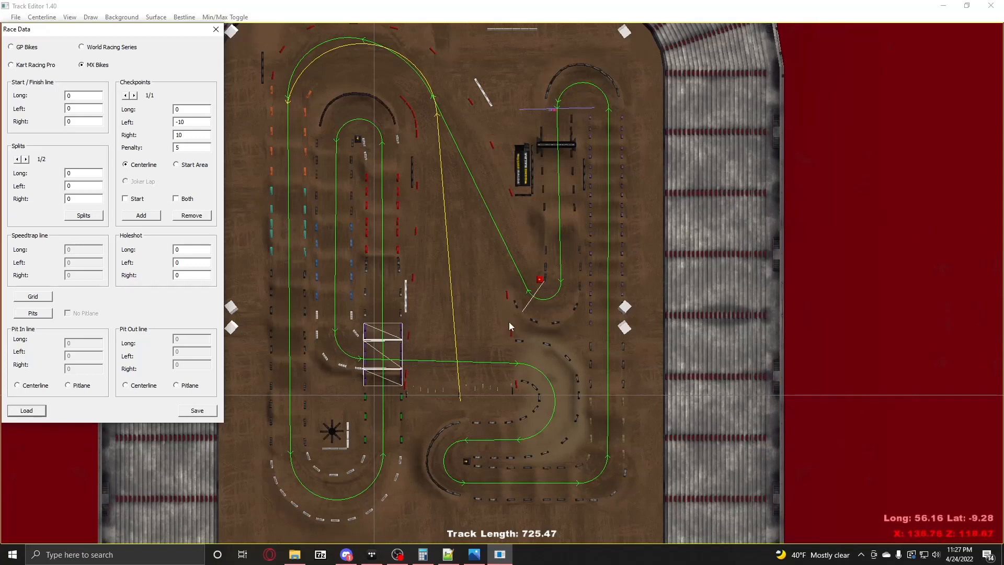
left_click(177, 165)
left_click(135, 167)
left_click(176, 166)
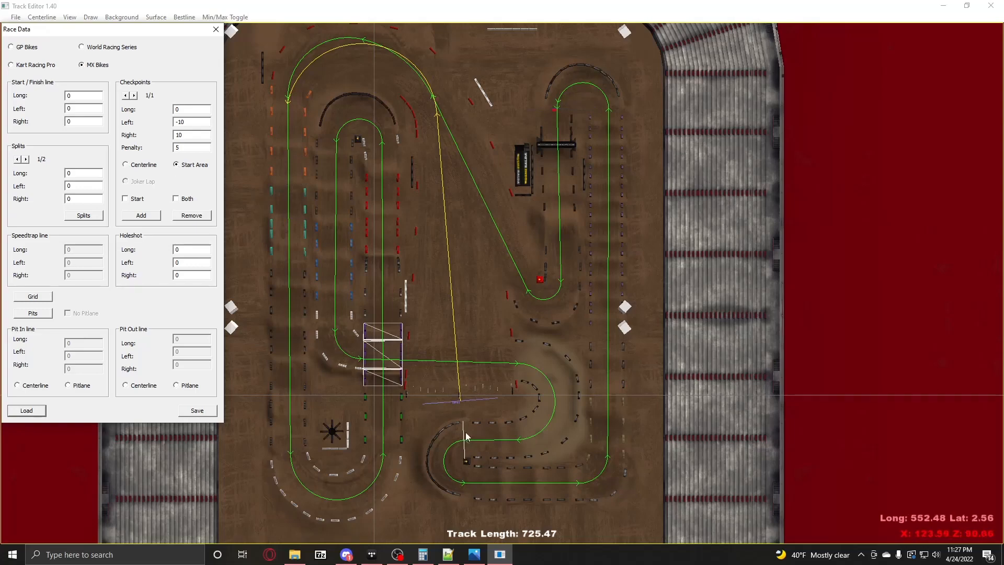
scroll(463, 413, "up", 5)
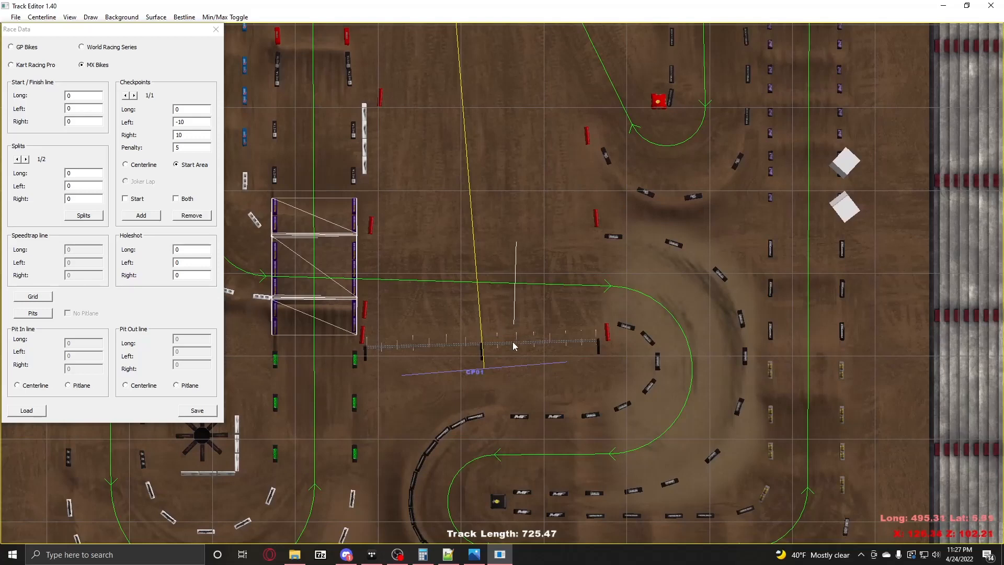
scroll(501, 367, "up", 1)
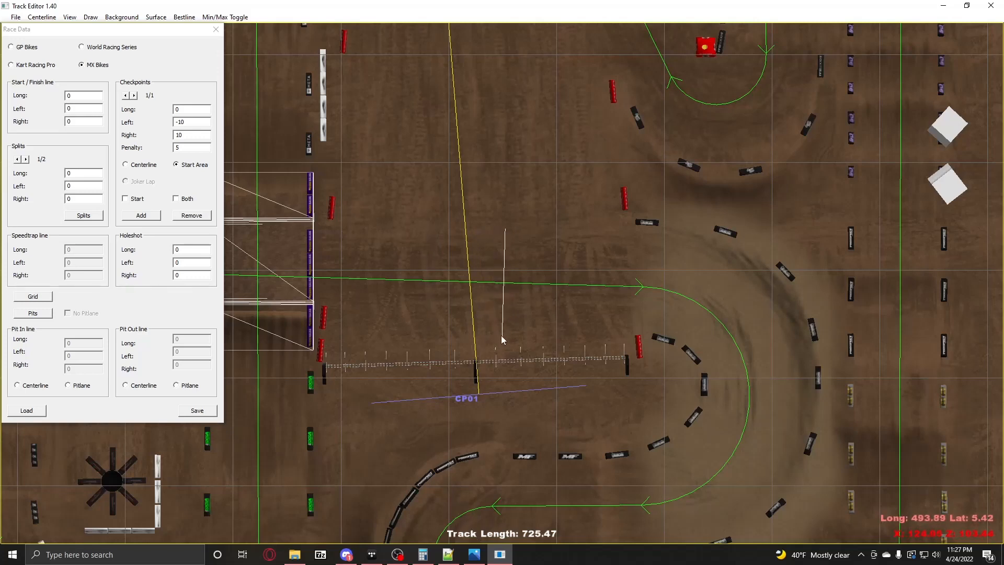
Step: Try the checkpoint on the main centerline with a Long value of 70, and set Long back to 0
left_click(199, 107)
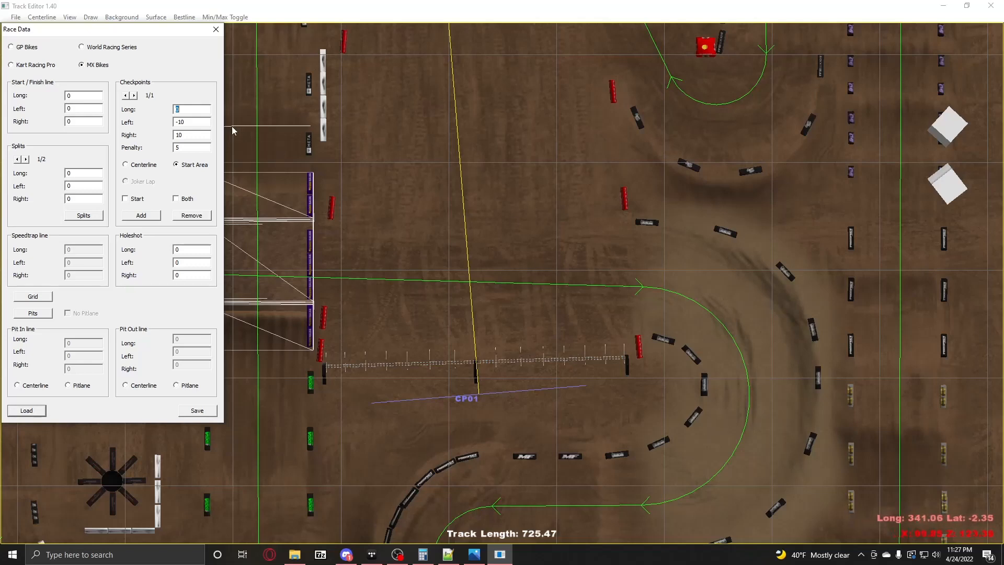
left_click(138, 166)
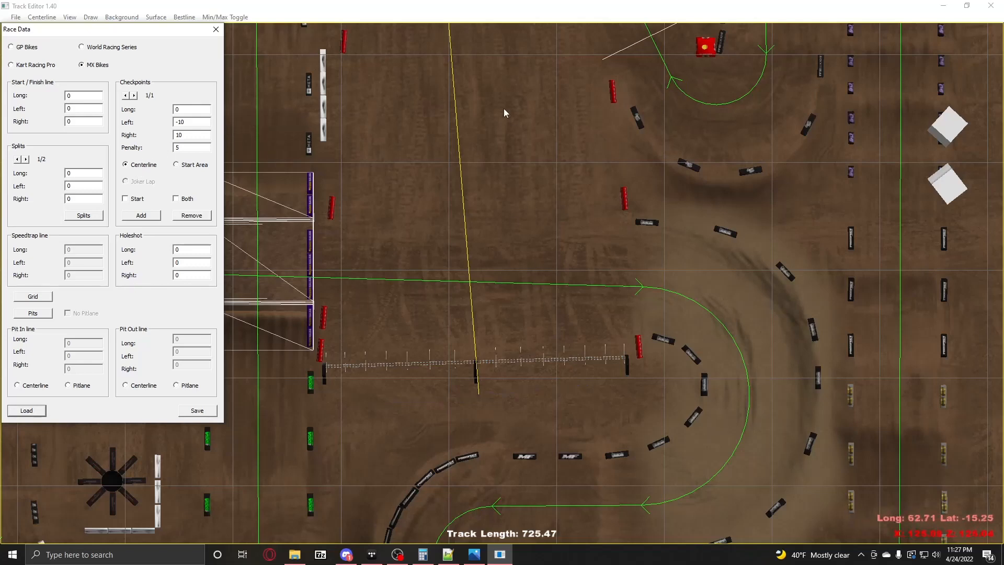
scroll(549, 219, "down", 5)
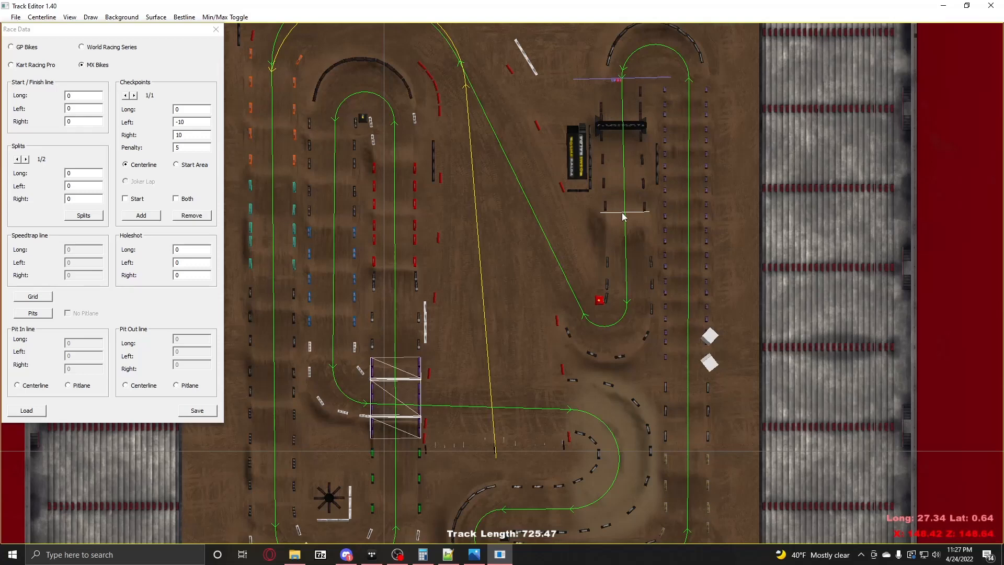
left_click(193, 110)
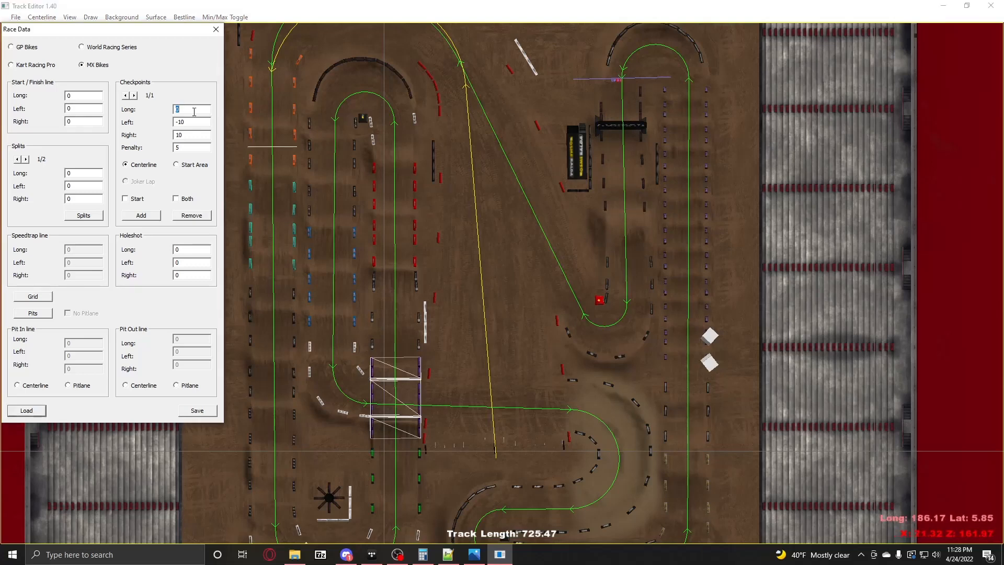
type("70")
type("0")
Step: Assign the checkpoint to the start area at Long 20 and flag it as a start checkpoint
left_click(176, 165)
type("20")
scroll(490, 401, "up", 6)
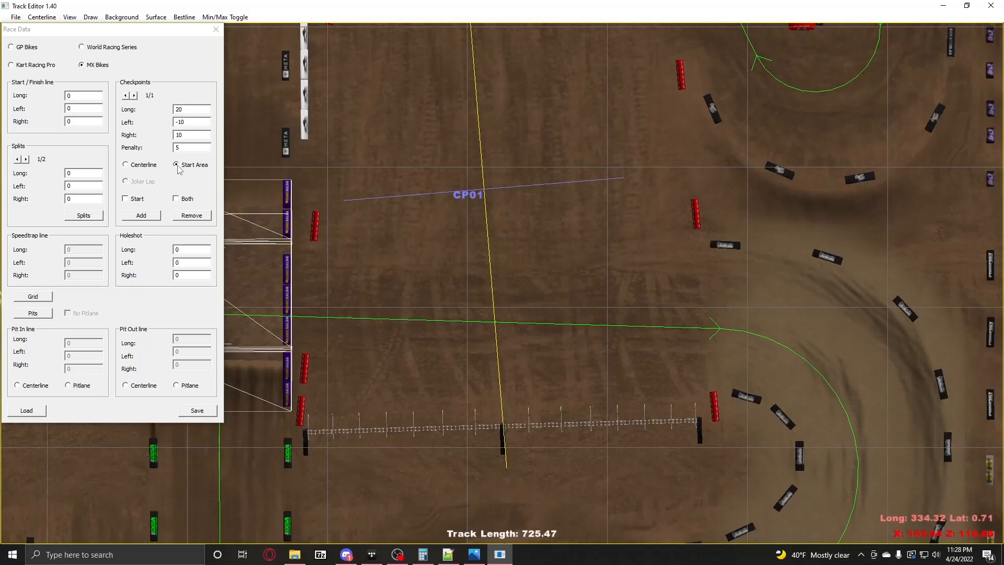
left_click(125, 199)
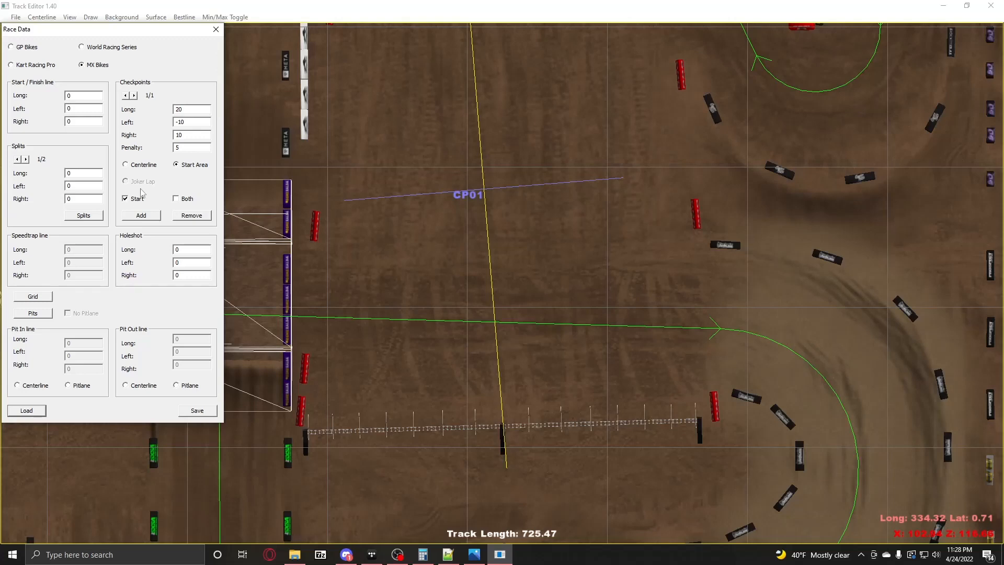
Step: Set the first checkpoint's Left value to -13 so it extends to the edge of the start straight
double_click(197, 121)
left_click(189, 135)
double_click(189, 135)
double_click(207, 122)
type("13")
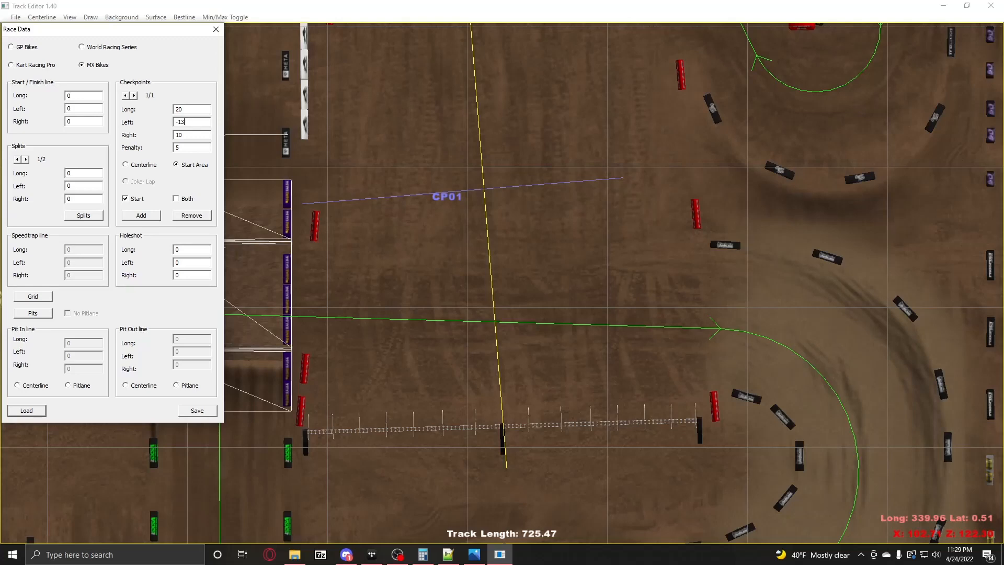
Step: Set the first checkpoint's Right value to 16 and its penalty to 1
double_click(205, 136)
left_click(186, 137)
key("shift+Tab")
double_click(191, 136)
type("14")
key("BackSpace")
type("5")
key("BackSpace")
type("6")
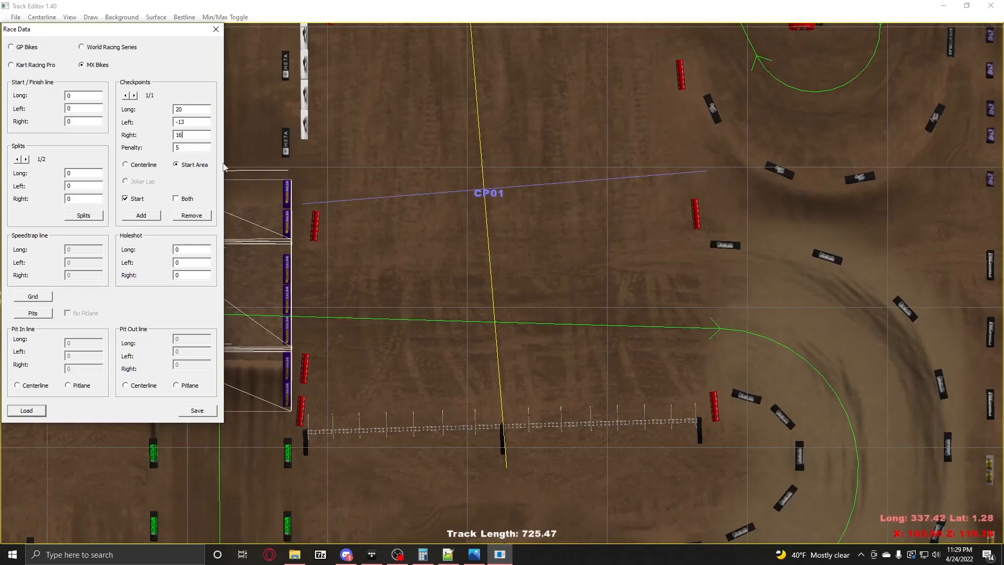
double_click(199, 147)
type("1")
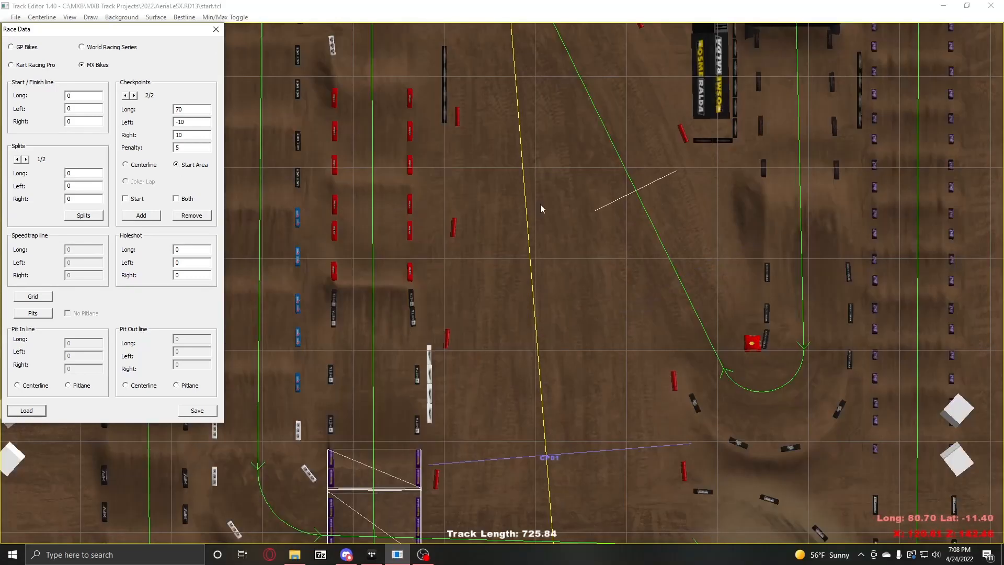
Step: Move the second checkpoint along the start area to Long 75, near the entry of the first turn
right_click_drag(540, 208, 540, 310)
scroll(540, 310, "up", 2)
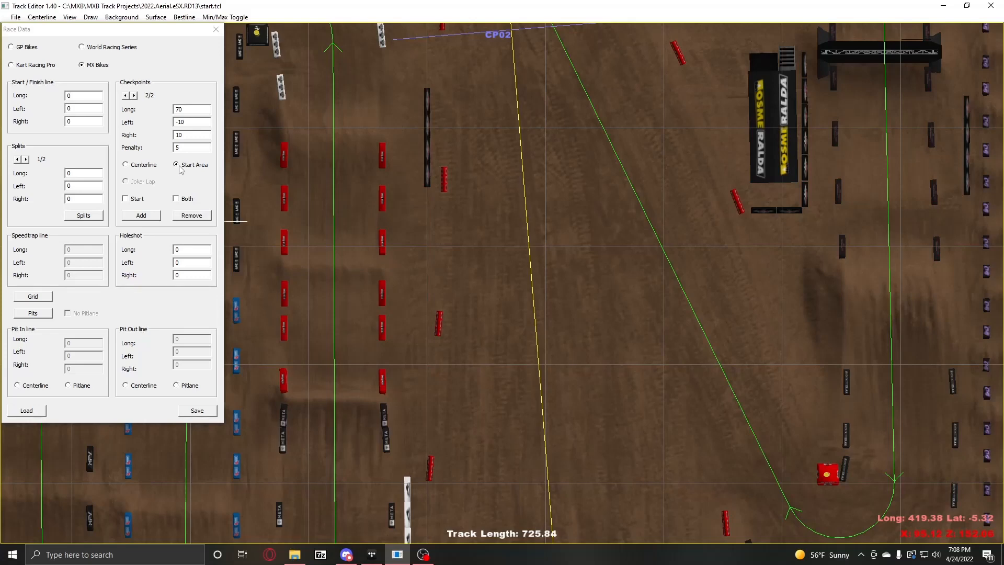
right_click_drag(510, 135, 552, 312)
scroll(525, 221, "down", 2)
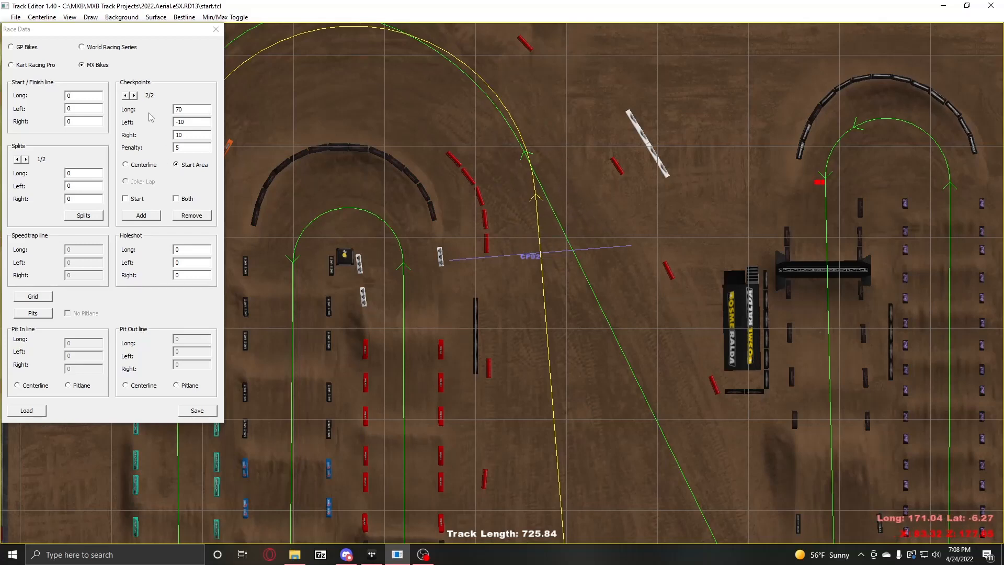
double_click(202, 114)
type("80")
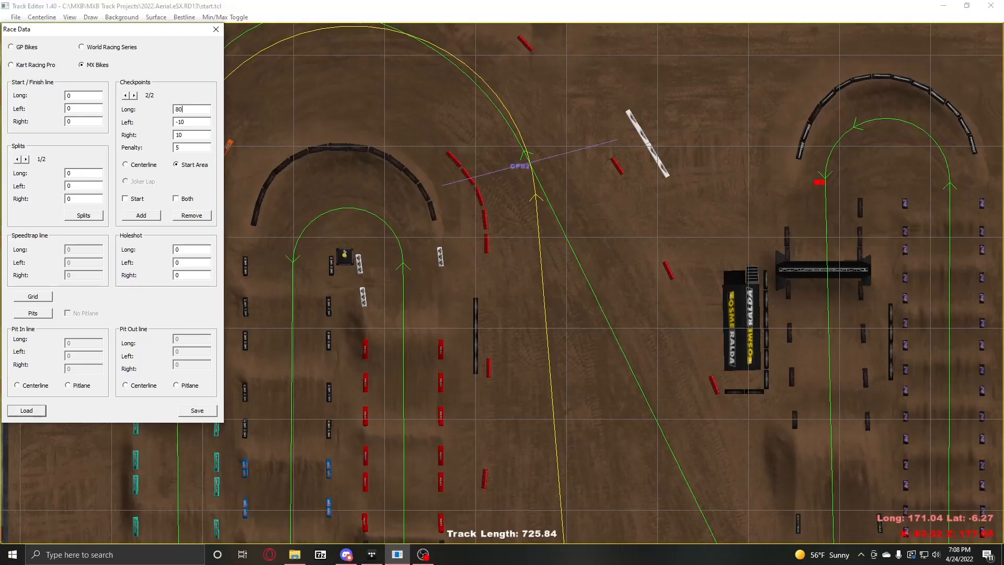
key("BackSpace")
key("BackSpace")
type("75")
Step: Set the second checkpoint's Left value to -6 and its penalty to 1
left_click(201, 118)
double_click(201, 119)
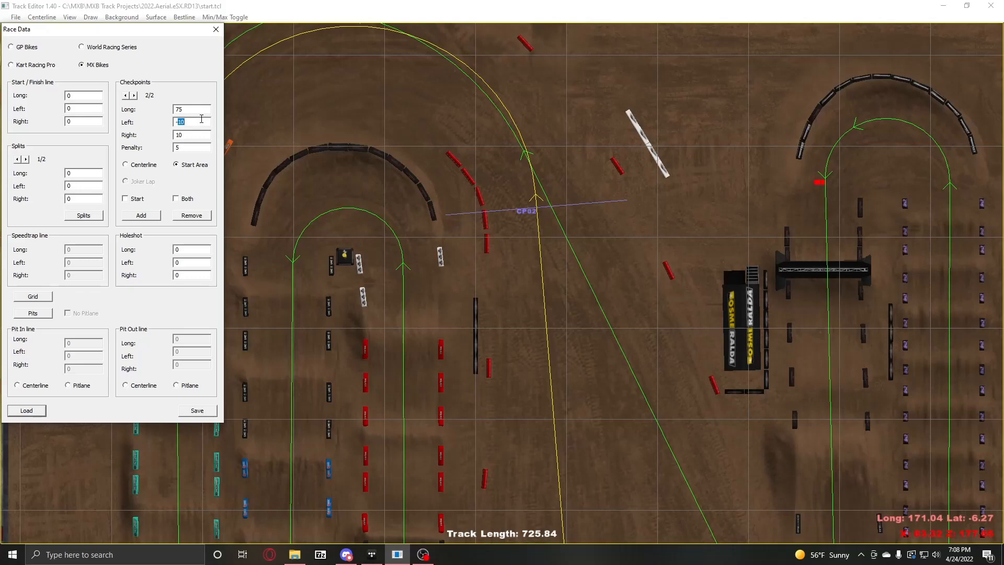
type("8")
key("BackSpace")
type("6")
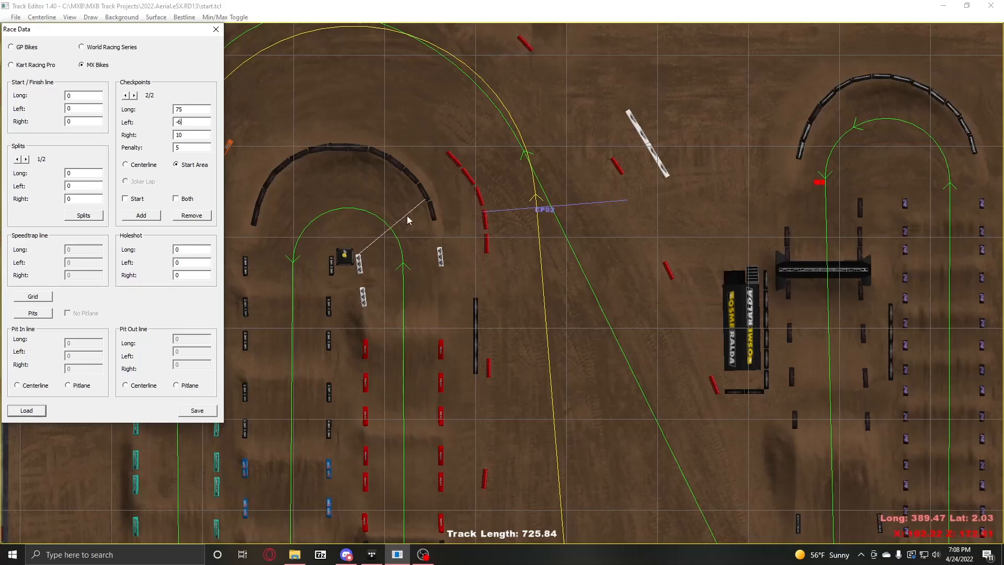
scroll(466, 206, "up", 4)
left_click(466, 122)
left_click_drag(458, 86, 459, 258)
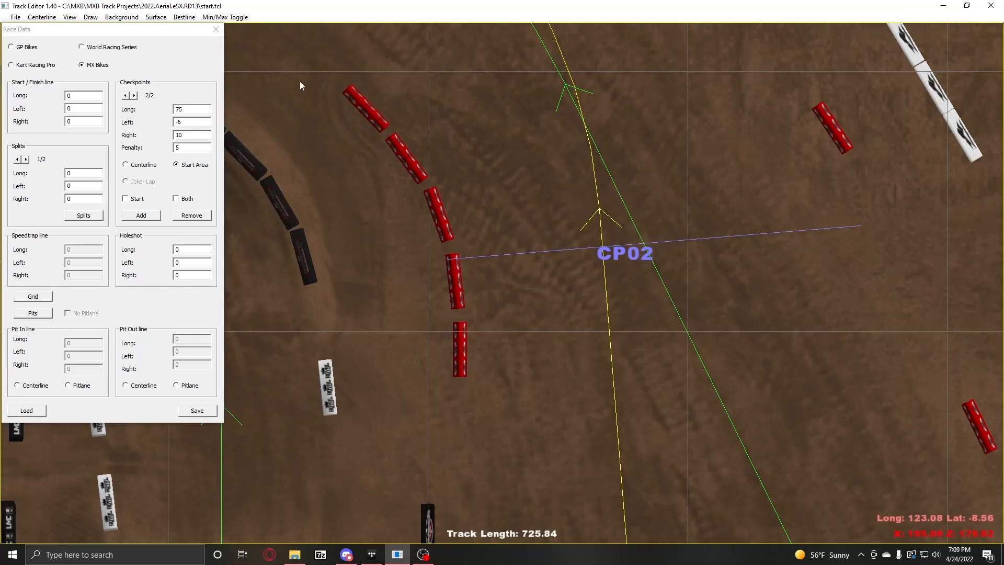
double_click(184, 147)
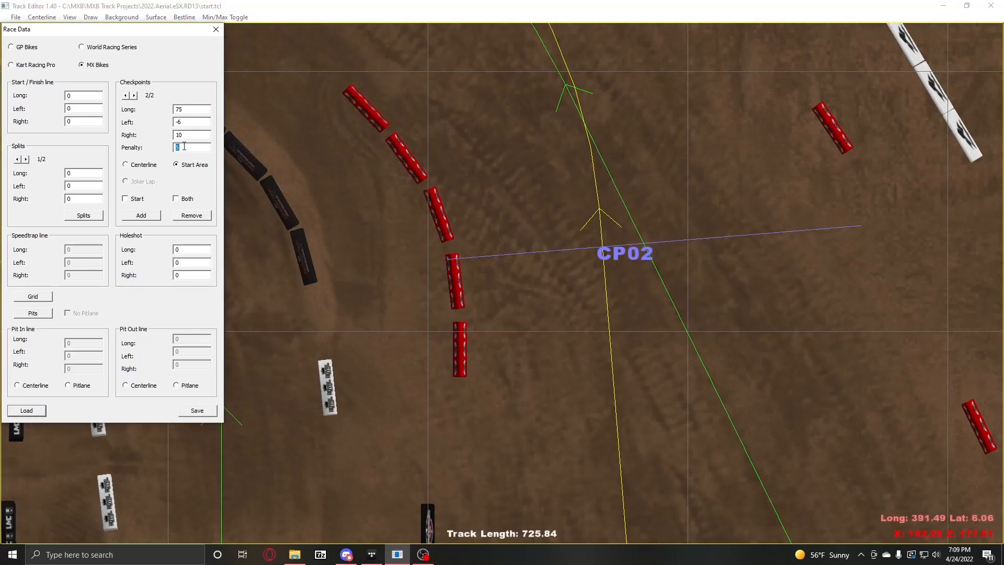
type("1")
Step: Set the second checkpoint's Right value to 15 to widen it toward the outer side of the first turn
left_click_drag(649, 220, 507, 302)
double_click(202, 132)
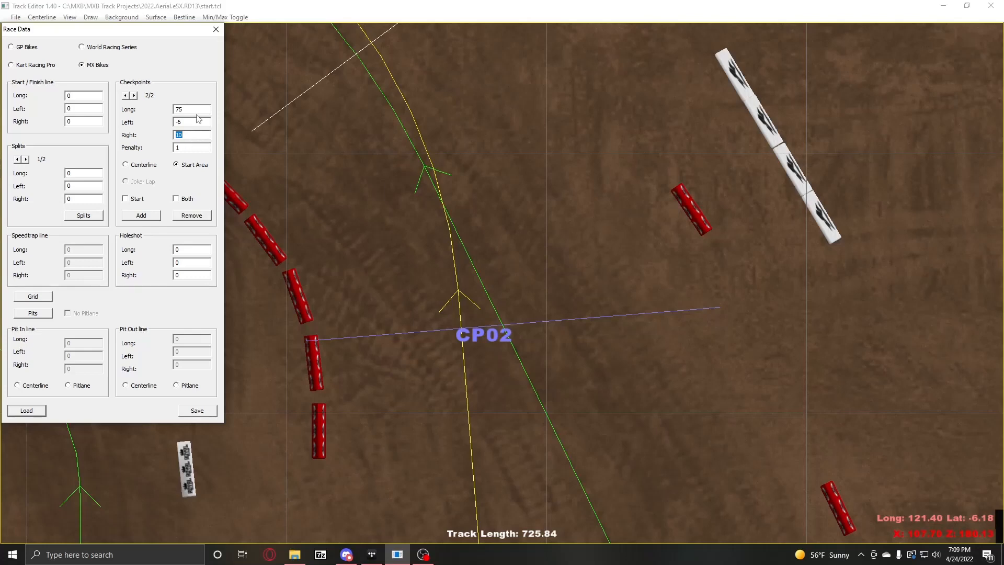
left_click(197, 125)
left_click(195, 138)
key("BackSpace")
type("5")
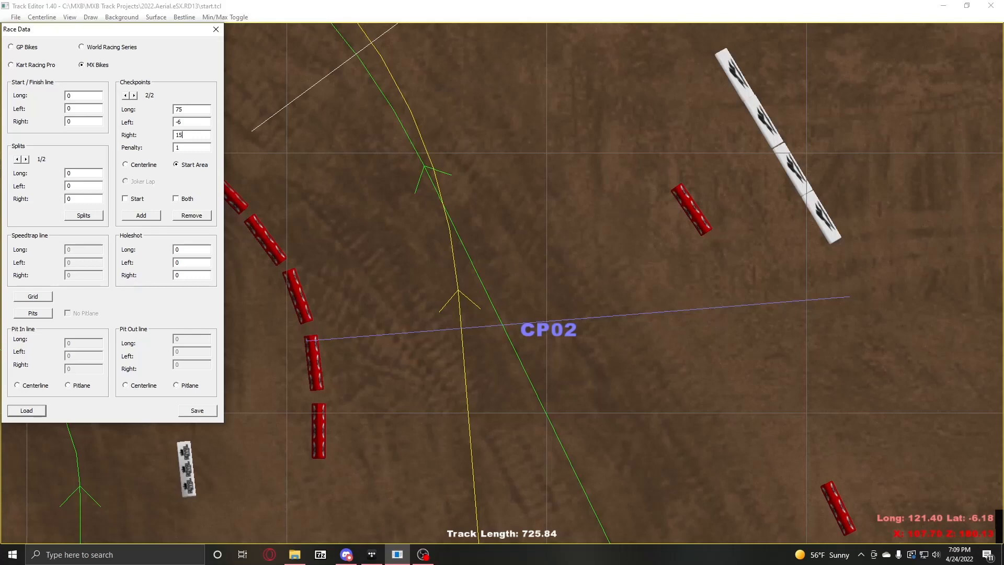
Step: Refine the second checkpoint to Long 77 and Left -6.5 so it spans between the barriers at the turn entry
right_click_drag(683, 246, 595, 279)
scroll(586, 289, "down", 2)
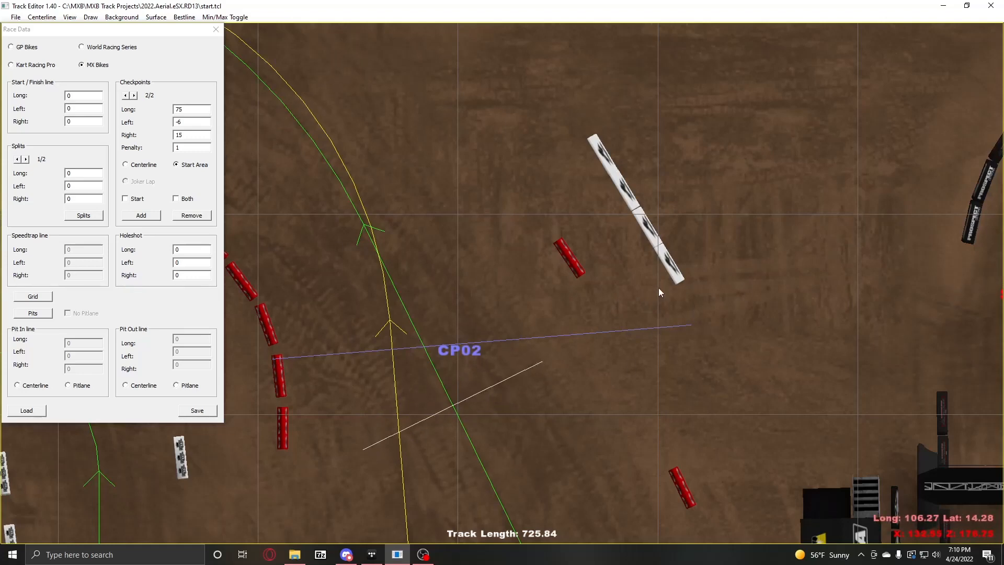
left_click(196, 109)
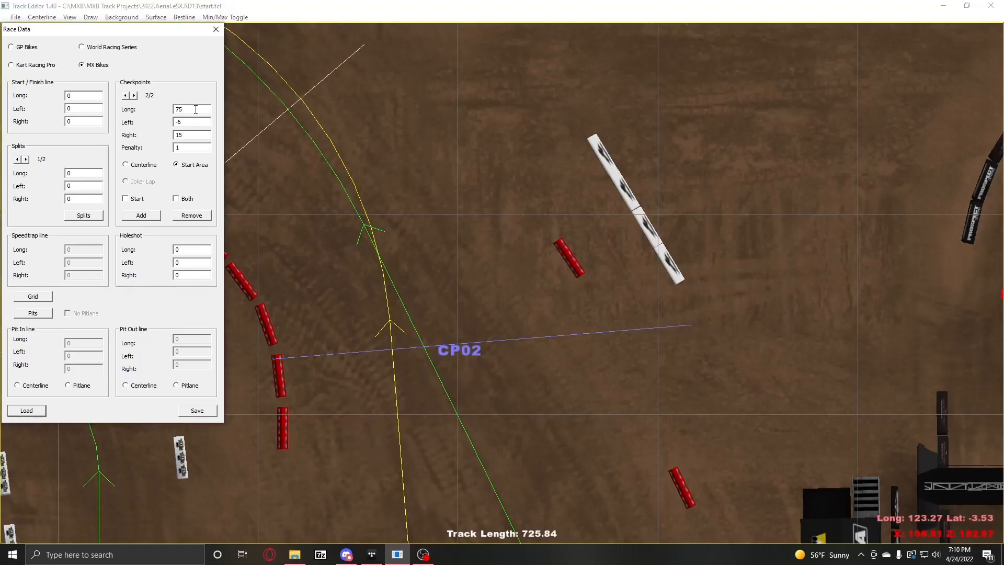
type("7")
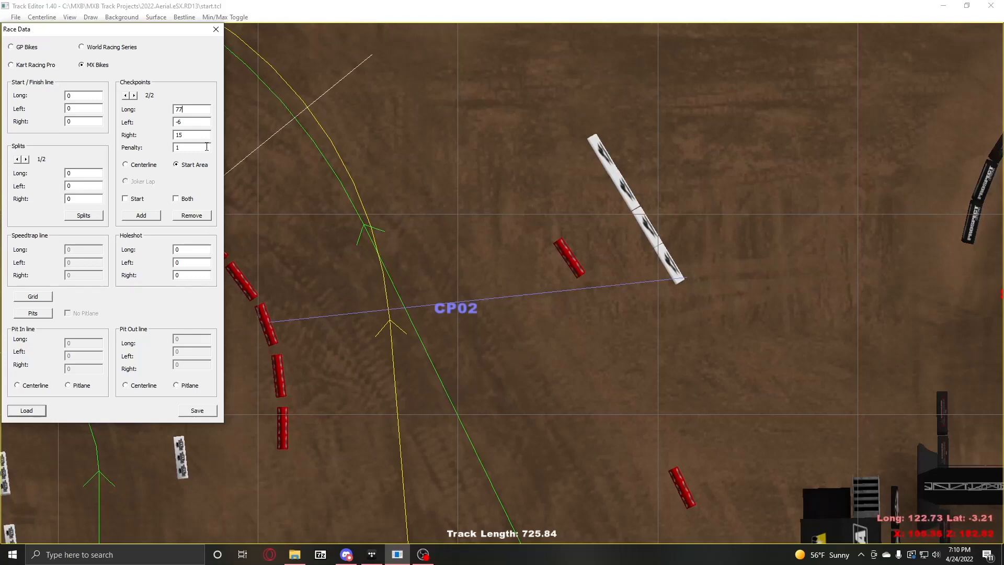
left_click(191, 122)
type(".5")
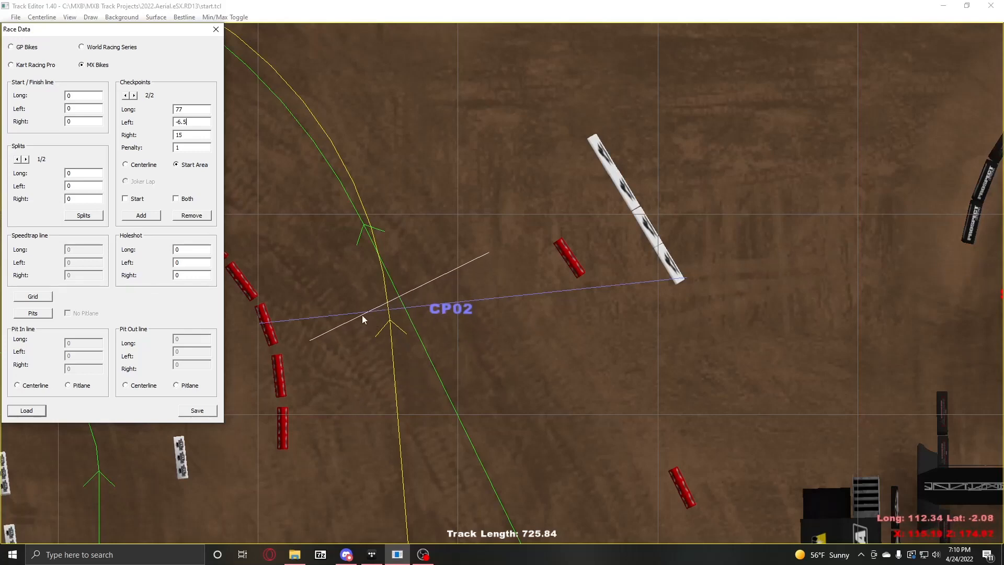
Step: Flag the second checkpoint as both a Start checkpoint and a Both checkpoint
right_click_drag(362, 319, 428, 330)
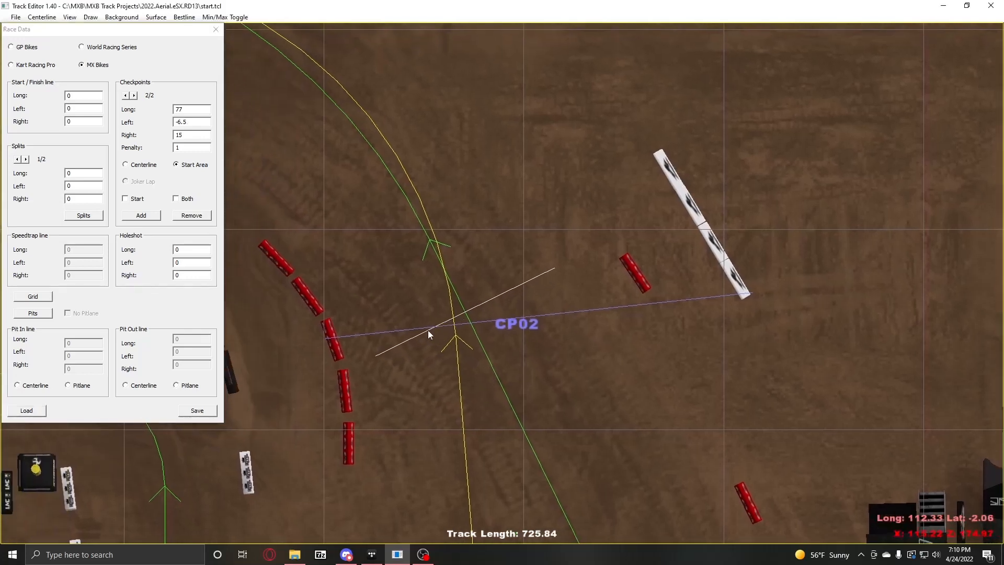
left_click(126, 199)
right_click_drag(518, 331, 522, 196)
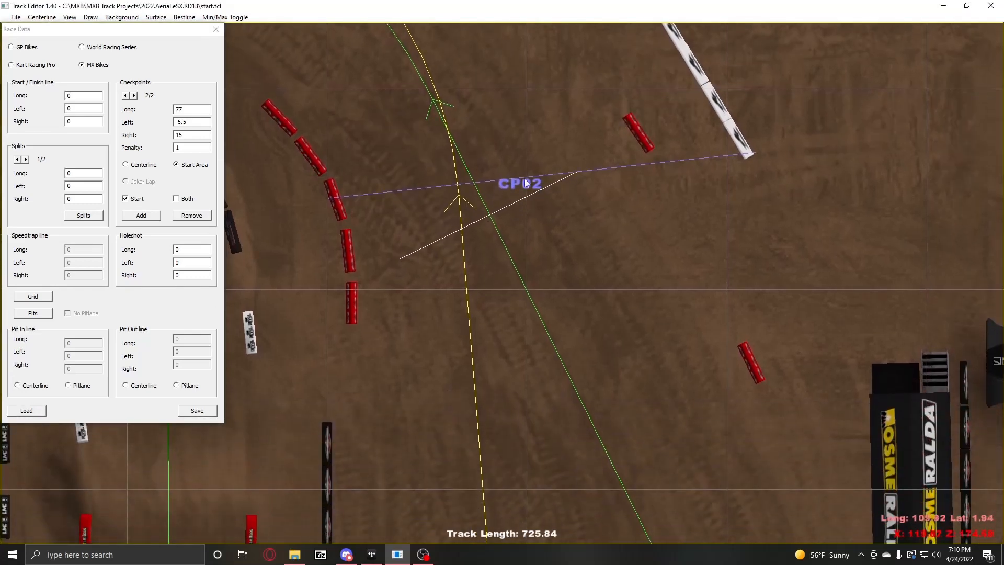
scroll(481, 204, "down", 2)
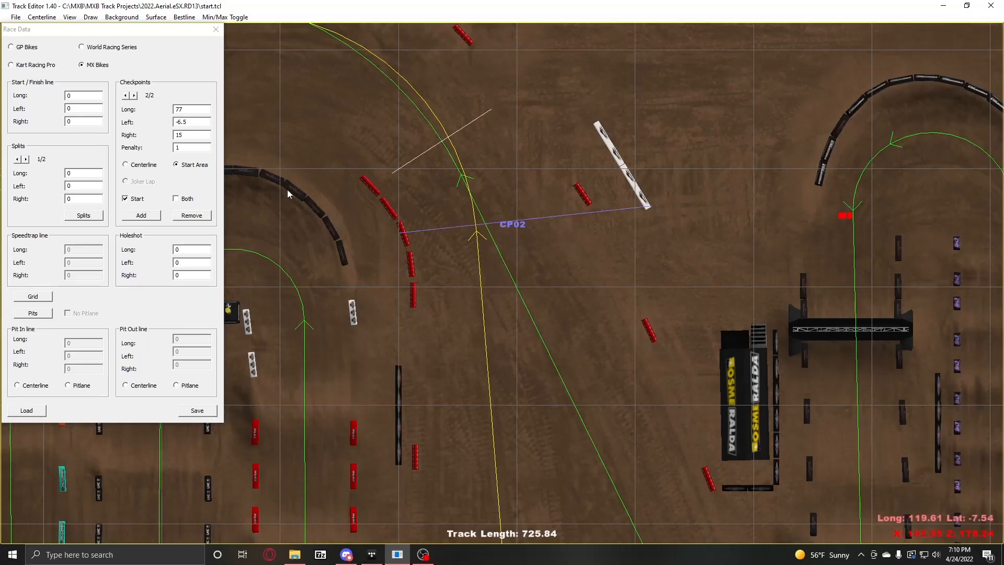
left_click(176, 199)
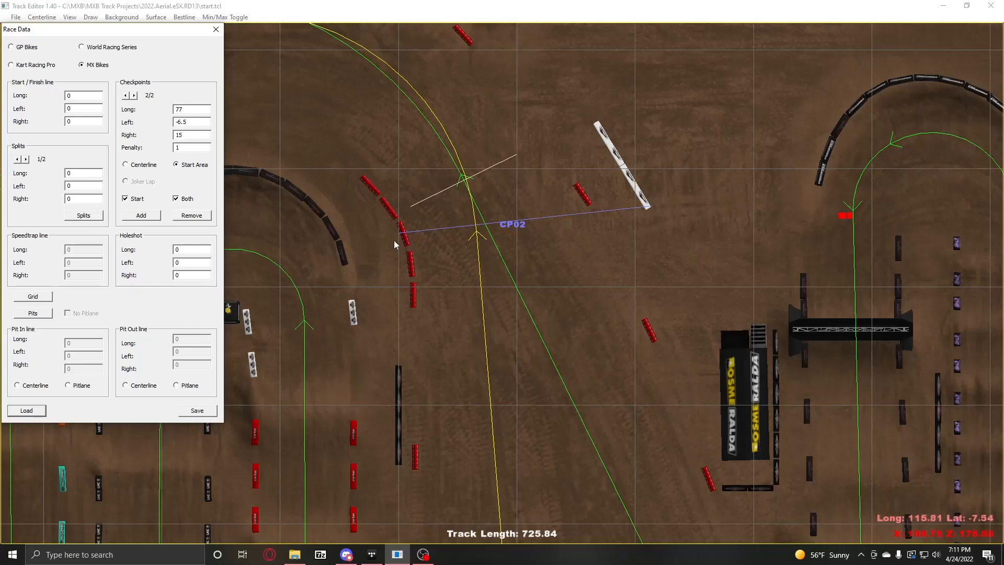
Step: Add a third checkpoint in the first turn and set its Long value to 150
left_click_drag(402, 226, 616, 325)
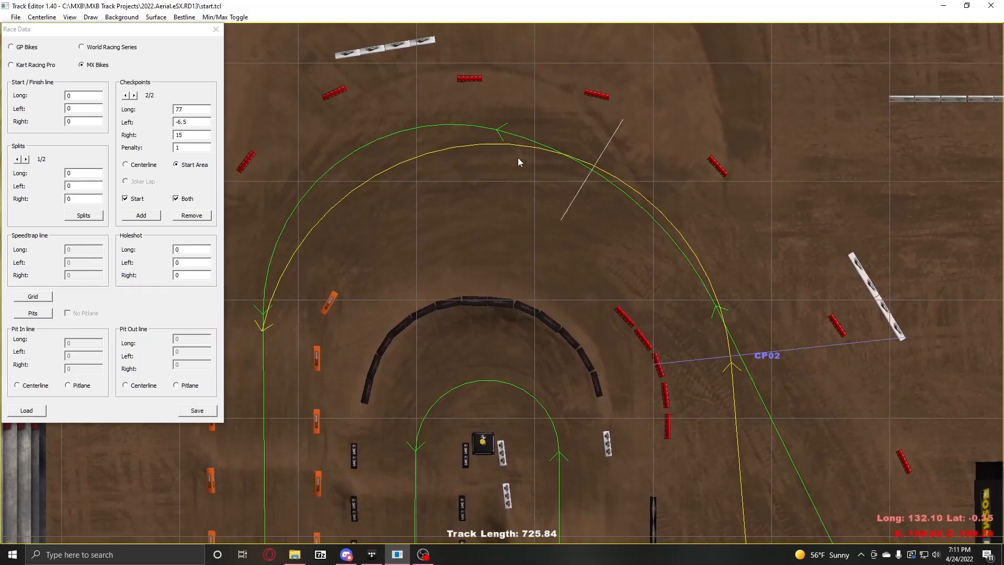
left_click_drag(450, 308, 494, 284)
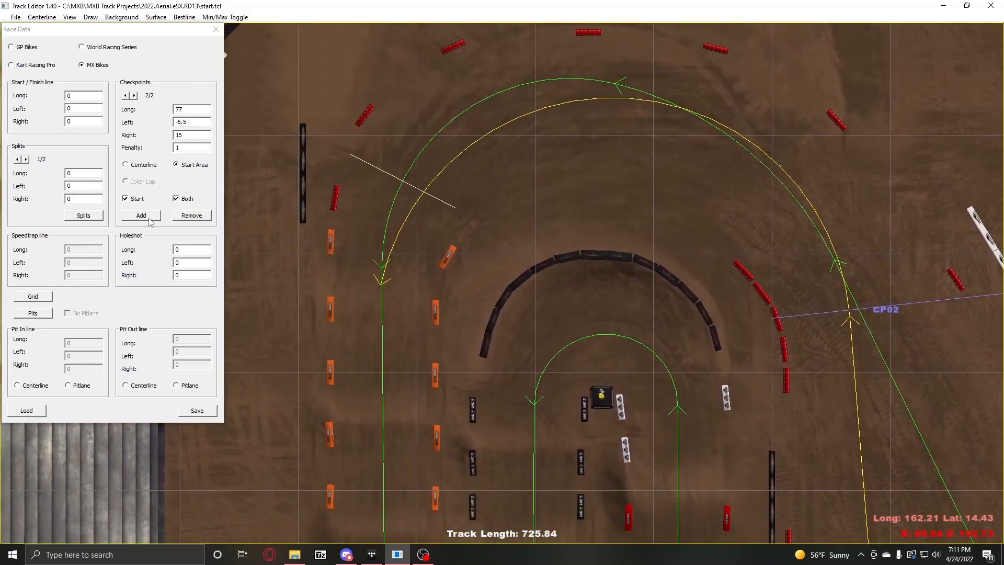
left_click(149, 216)
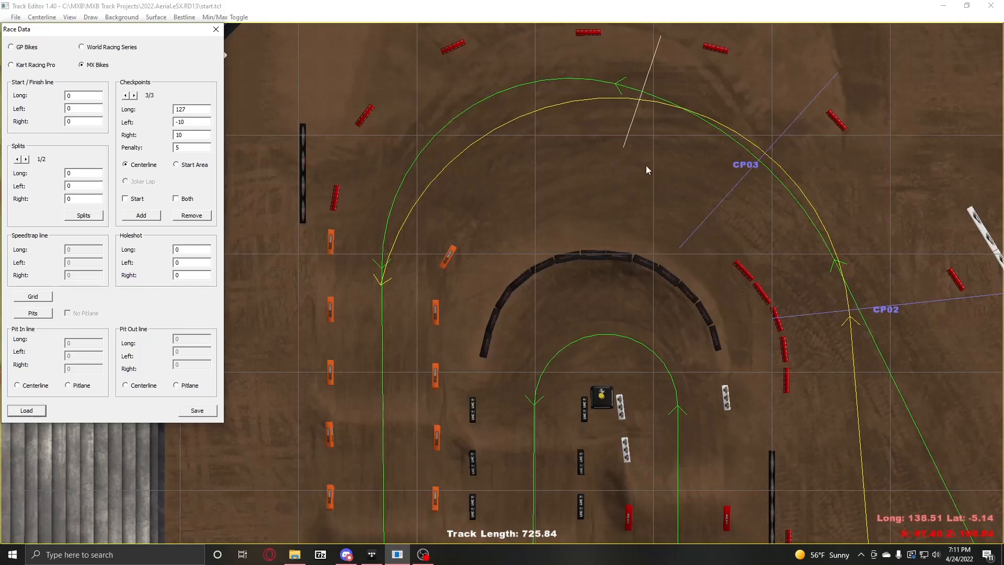
double_click(198, 107)
type("150")
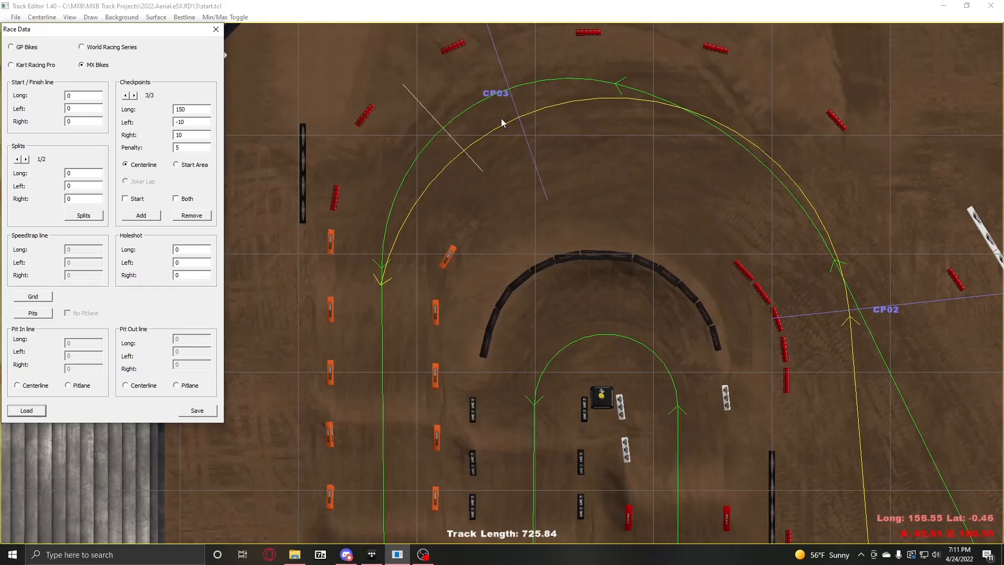
Step: Set the third checkpoint's penalty to 1
scroll(564, 183, "up", 2)
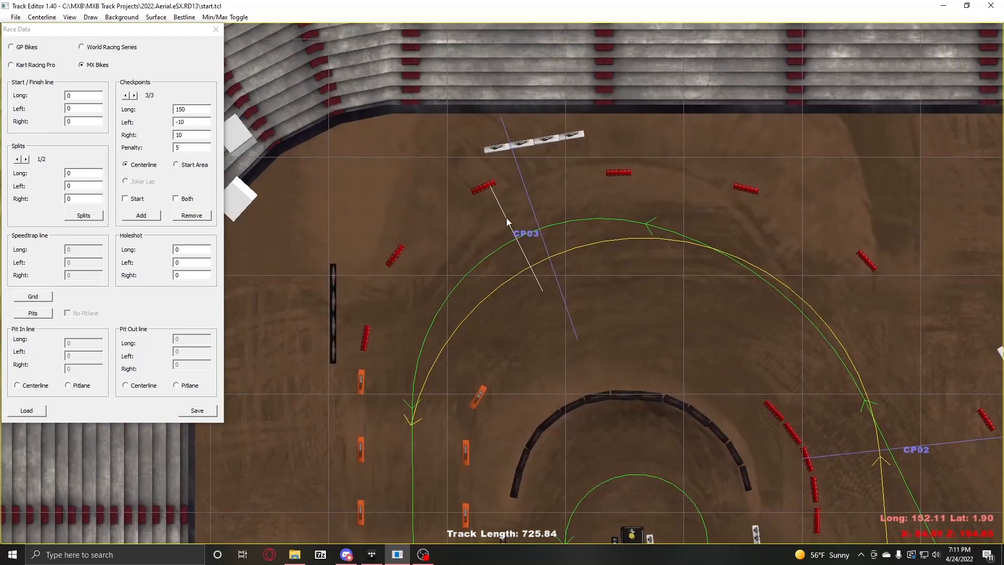
scroll(532, 164, "up", 3)
right_click_drag(506, 322, 557, 260)
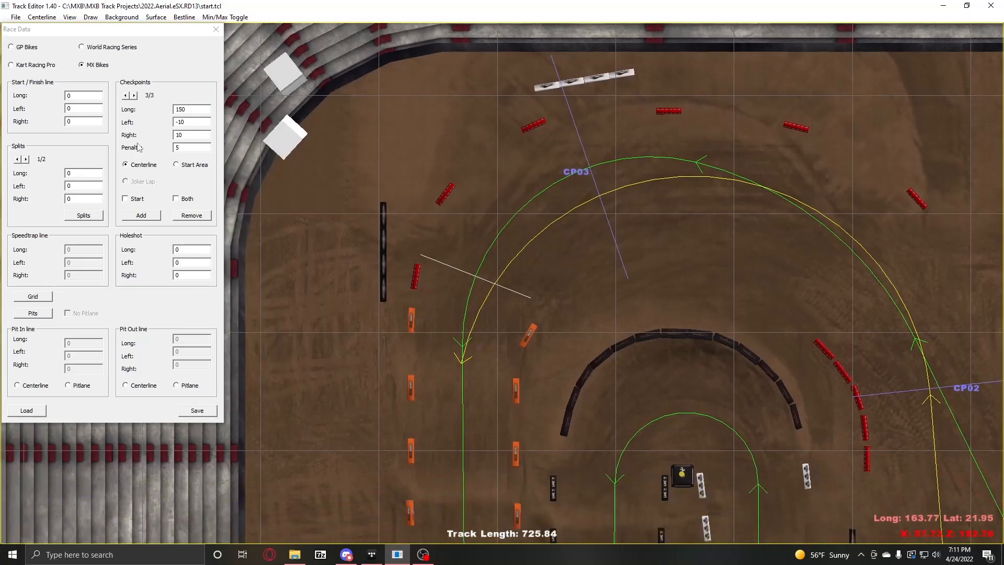
left_click(193, 147)
double_click(194, 147)
type("1")
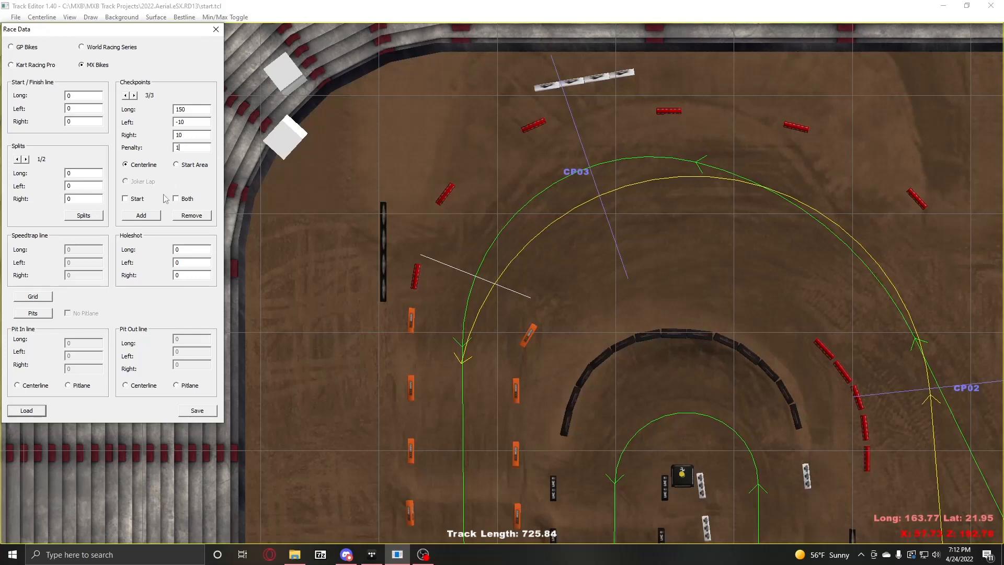
Step: Assign the third checkpoint to the start area at Long 125 and flag it as Start and Both
left_click_drag(477, 322, 496, 260)
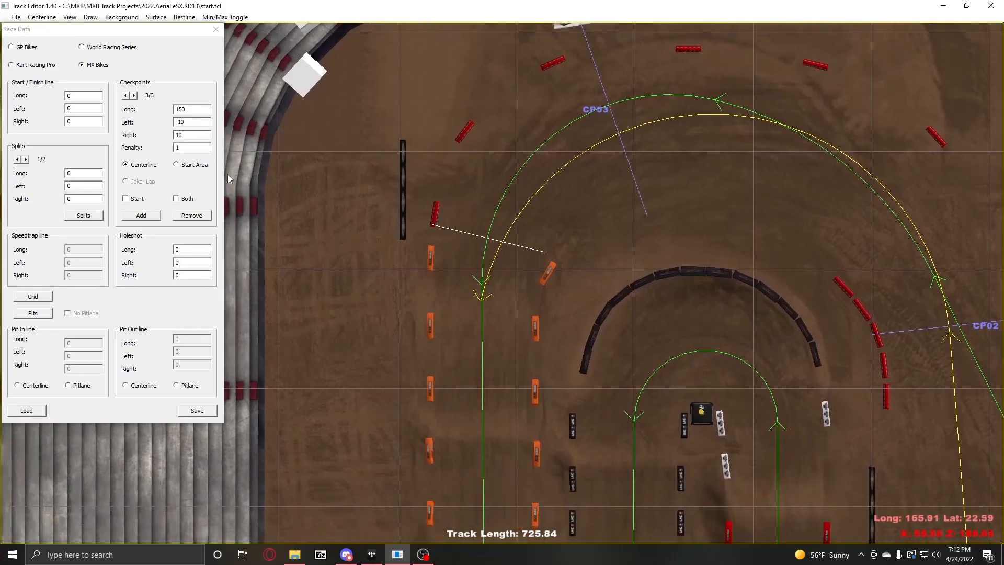
left_click(178, 164)
left_click(178, 164)
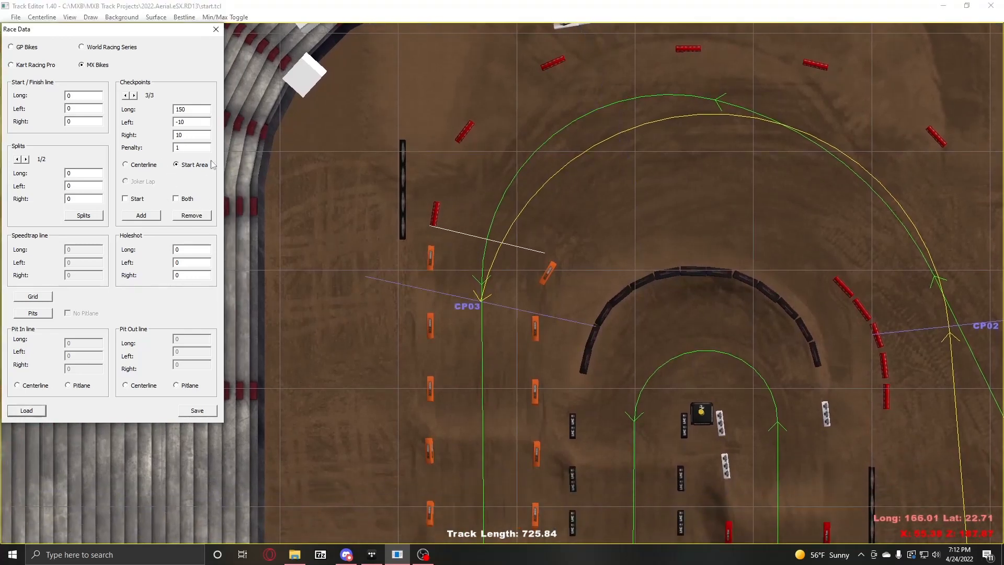
double_click(200, 110)
type("80")
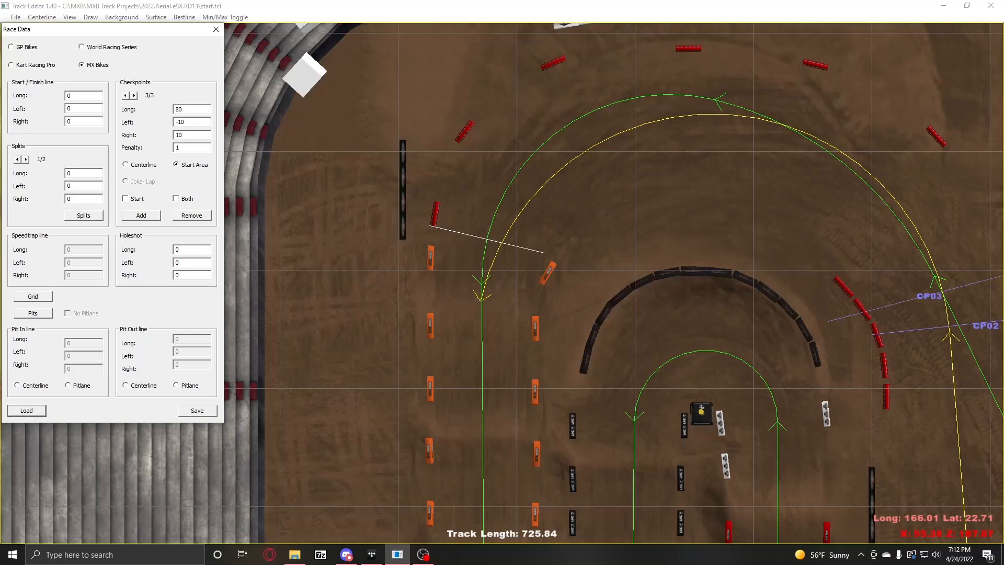
key("BackSpace")
key("BackSpace")
type("125")
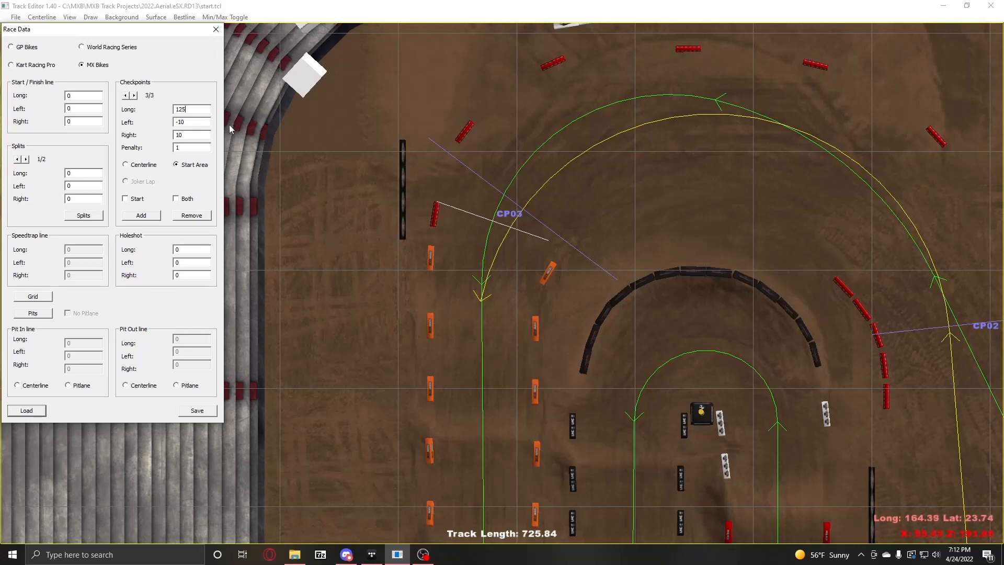
left_click(176, 199)
left_click(125, 198)
Step: Add a fourth checkpoint on the main centerline, on the straight just past the end of the start-area line
left_click(155, 216)
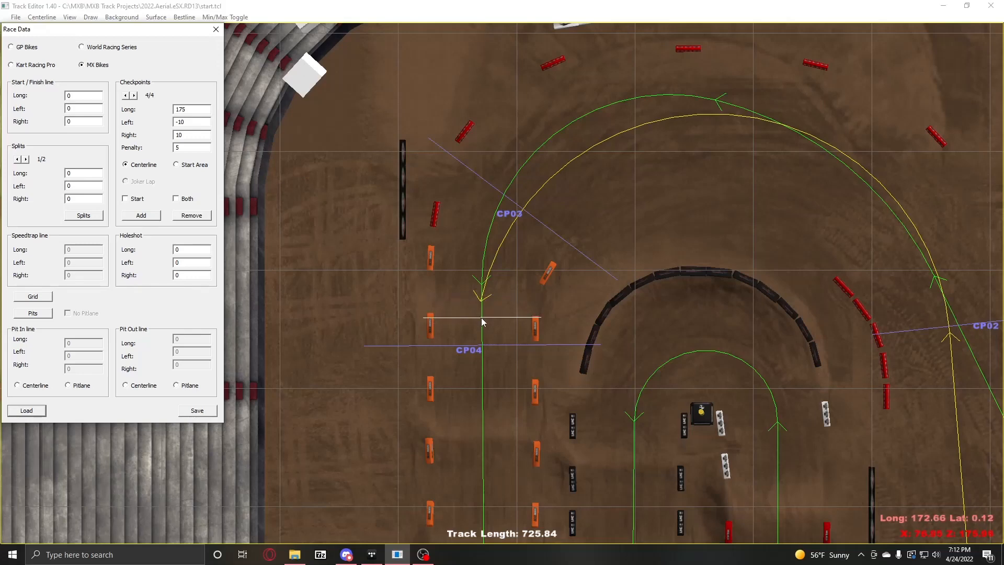
scroll(465, 313, "up", 2)
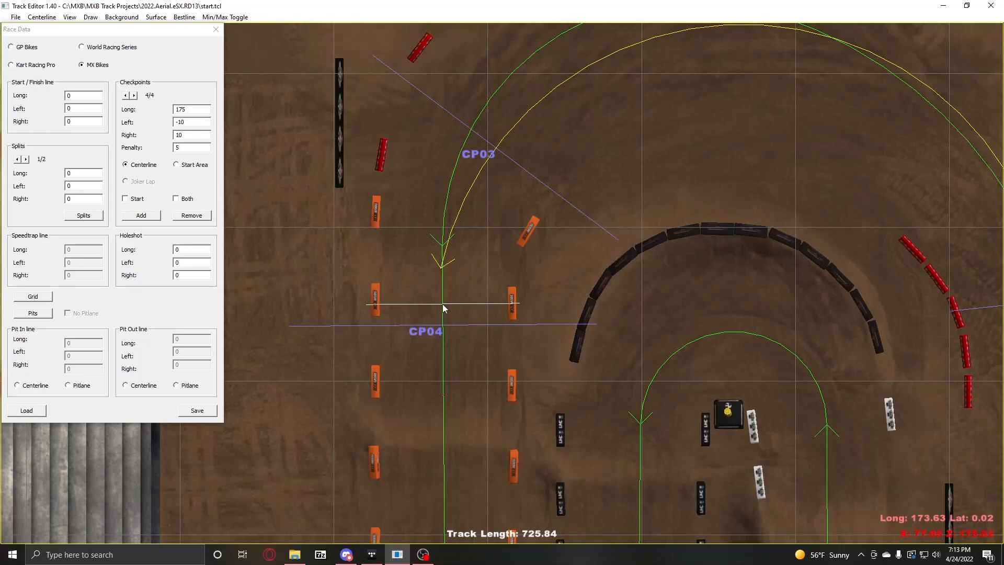
mouse_move(947, 180)
right_mouse_down()
mouse_move(301, 312)
mouse_move(223, 303)
right_mouse_up()
right_click_drag(846, 362, 675, 177)
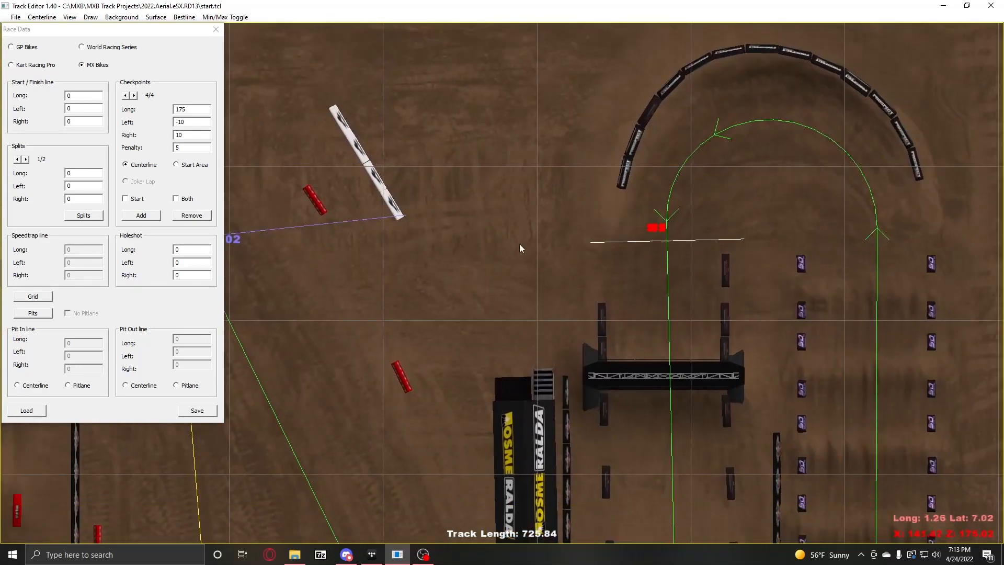
mouse_move(517, 244)
right_mouse_down()
mouse_move(689, 252)
mouse_move(895, 244)
right_mouse_up()
right_click_drag(394, 260, 567, 257)
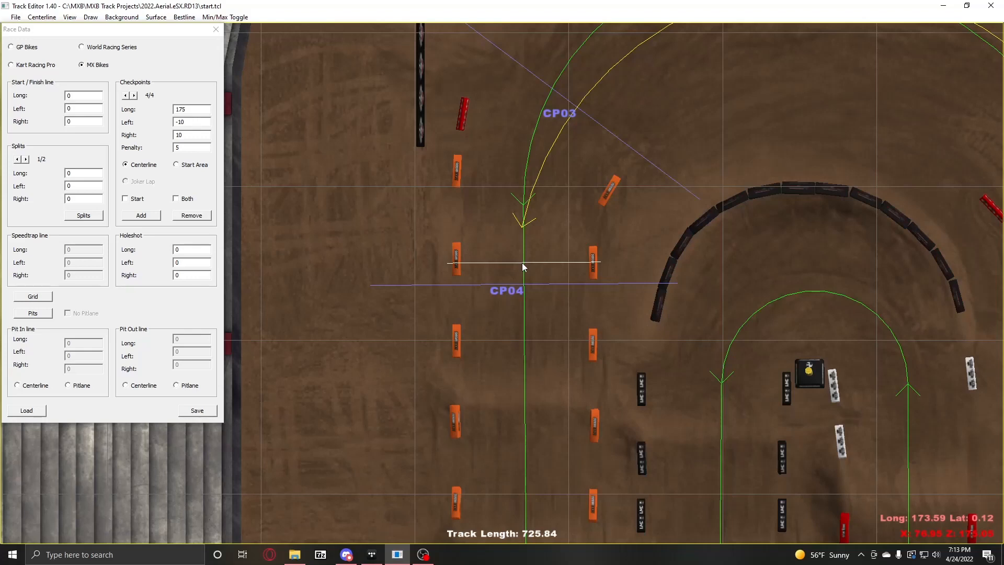
Step: Set the fourth checkpoint's Long value to 173 and its Left value to -5
left_click(201, 111)
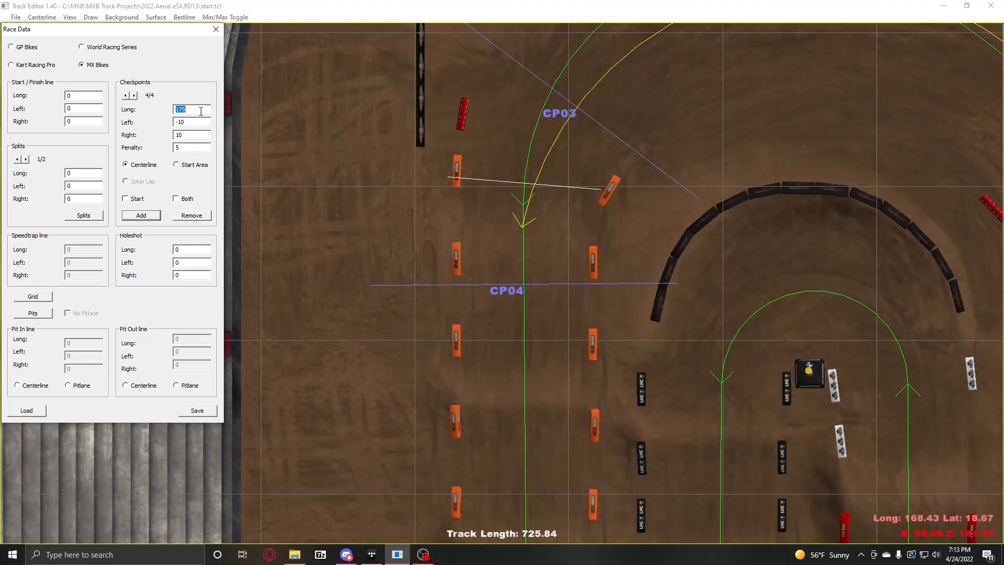
type("173")
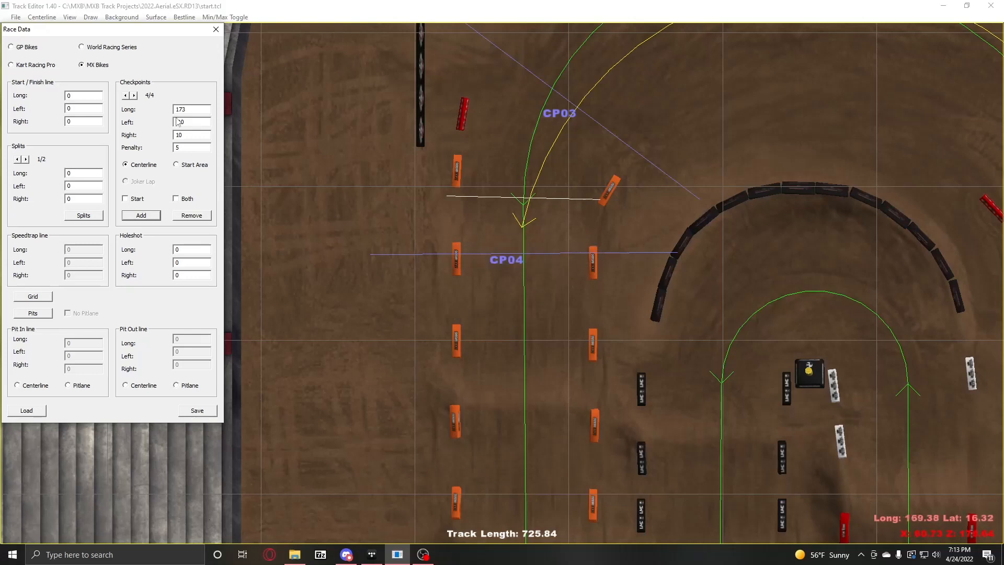
type("-4")
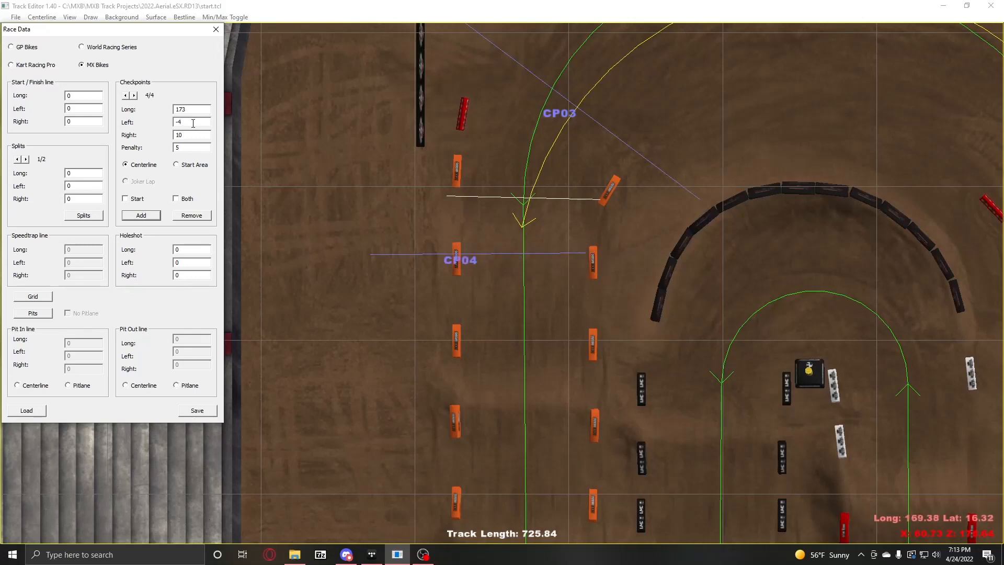
key("BackSpace")
type("5")
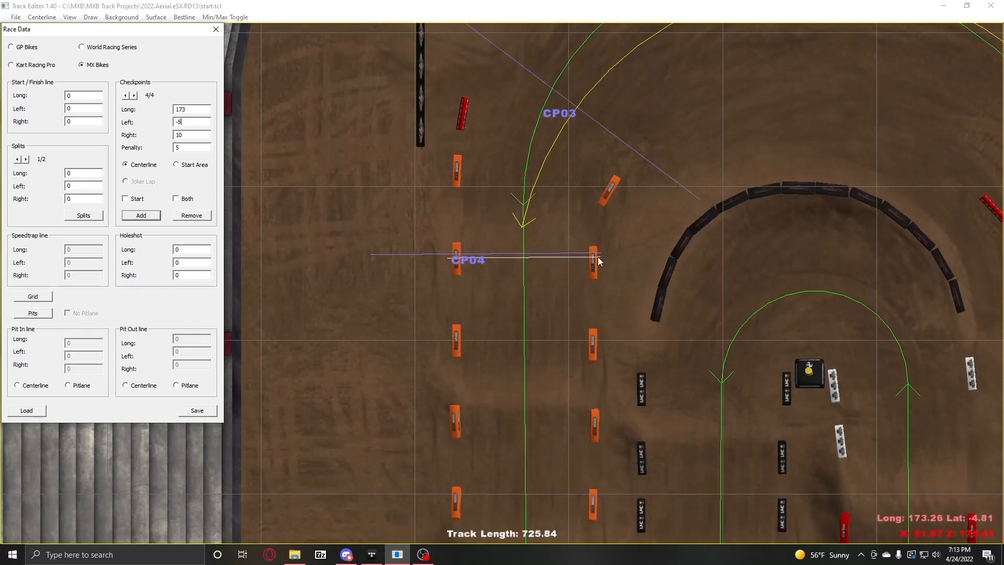
Step: Set the fourth checkpoint's Right value to 4.5 and penalty to 1, and flag it as Both
type("5")
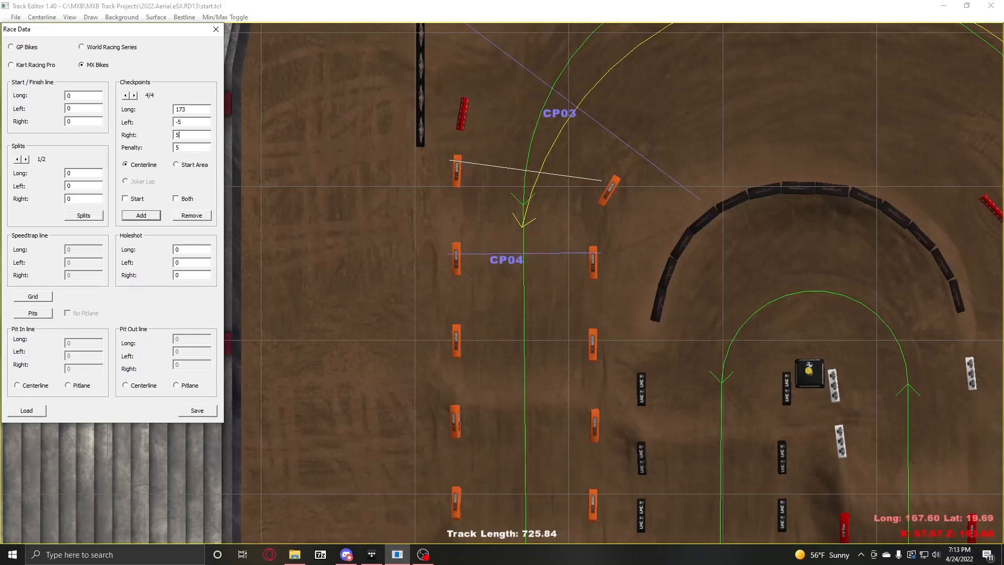
key("BackSpace")
type("4")
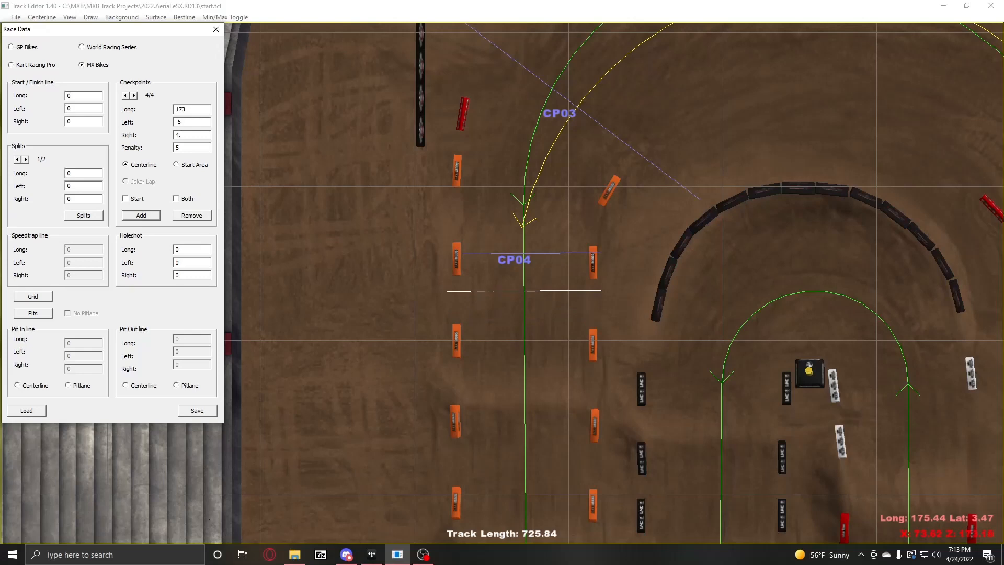
type(".5")
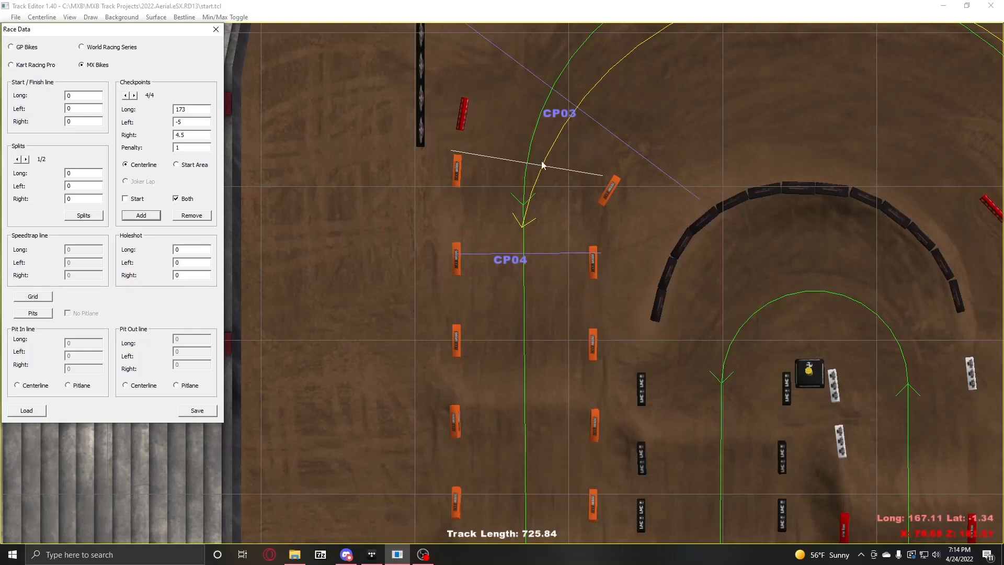
Step: Load the track's finished race data file into the Race Data settings
scroll(520, 264, "down", 2)
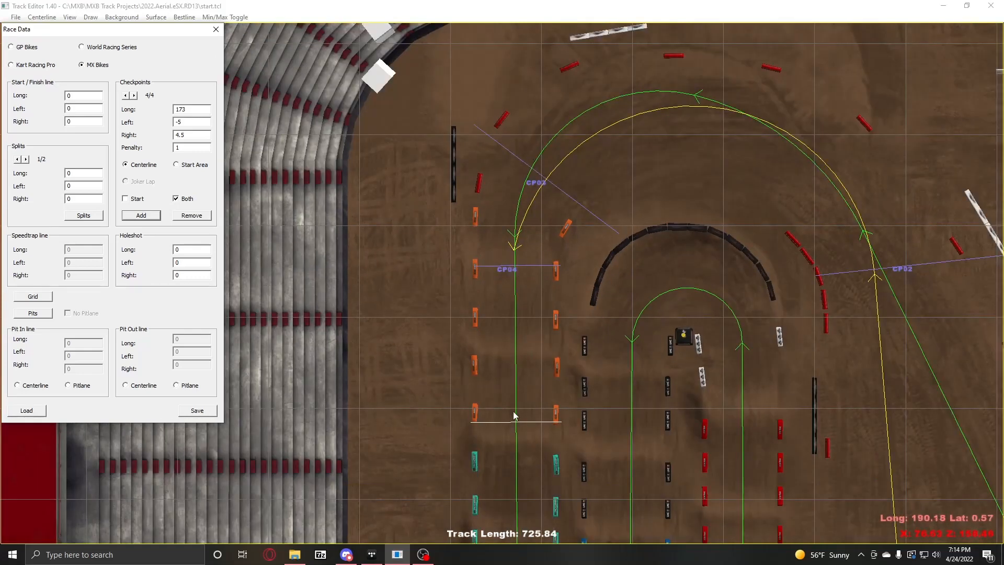
left_click(35, 412)
double_click(69, 87)
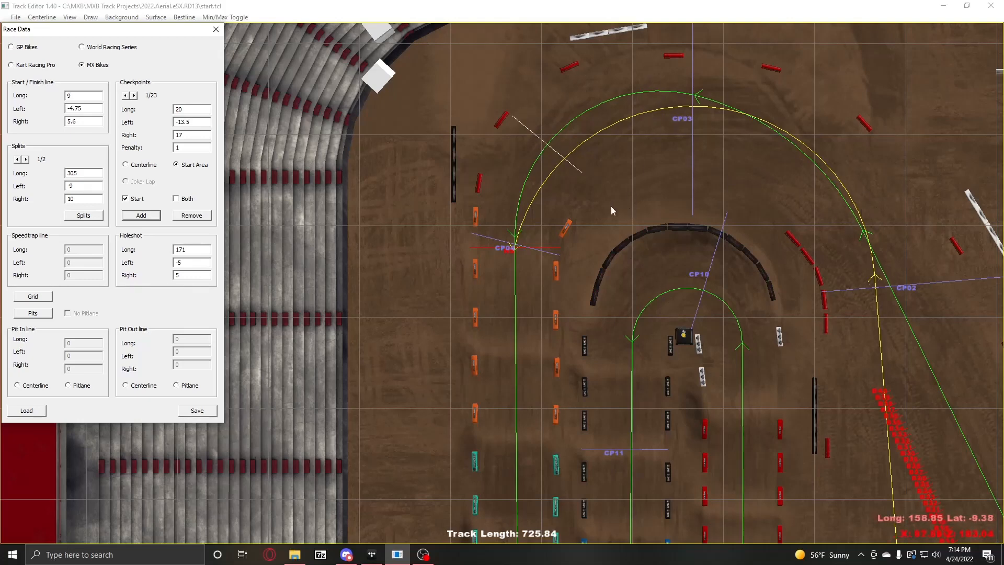
Step: Examine the holeshot line's values and its placement beside the fourth checkpoint at the exit of the first turn
scroll(531, 217, "up", 3)
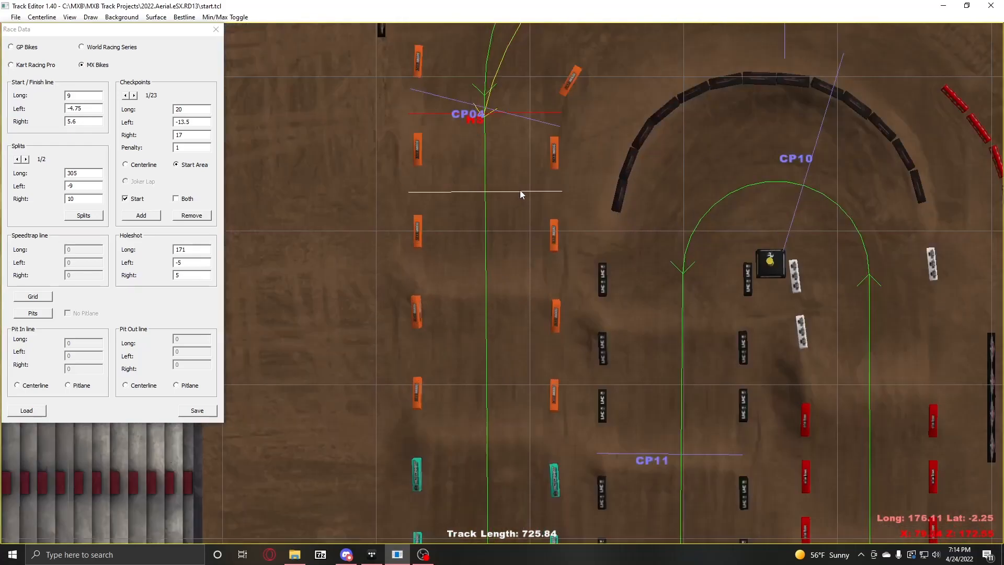
scroll(520, 189, "up", 3)
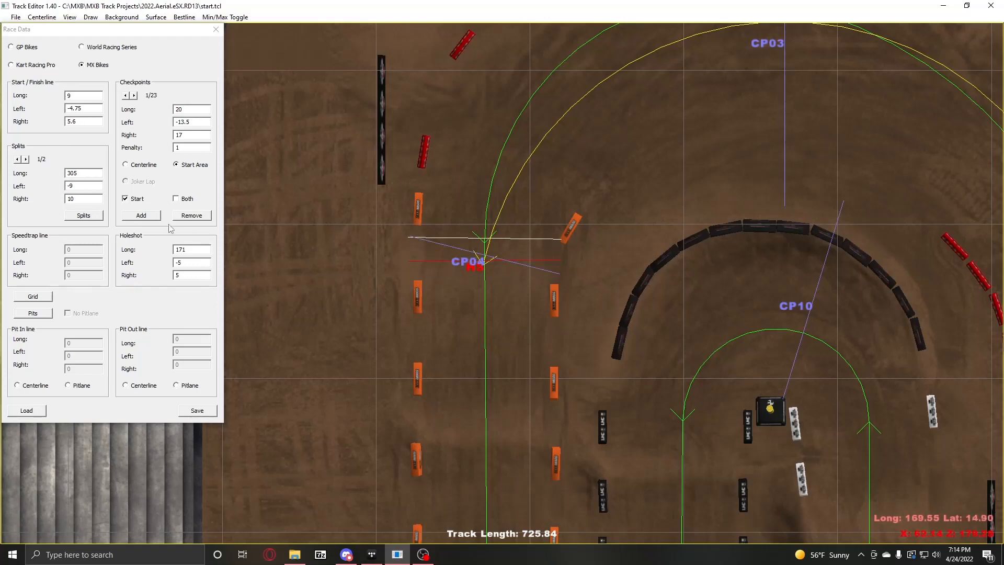
double_click(194, 253)
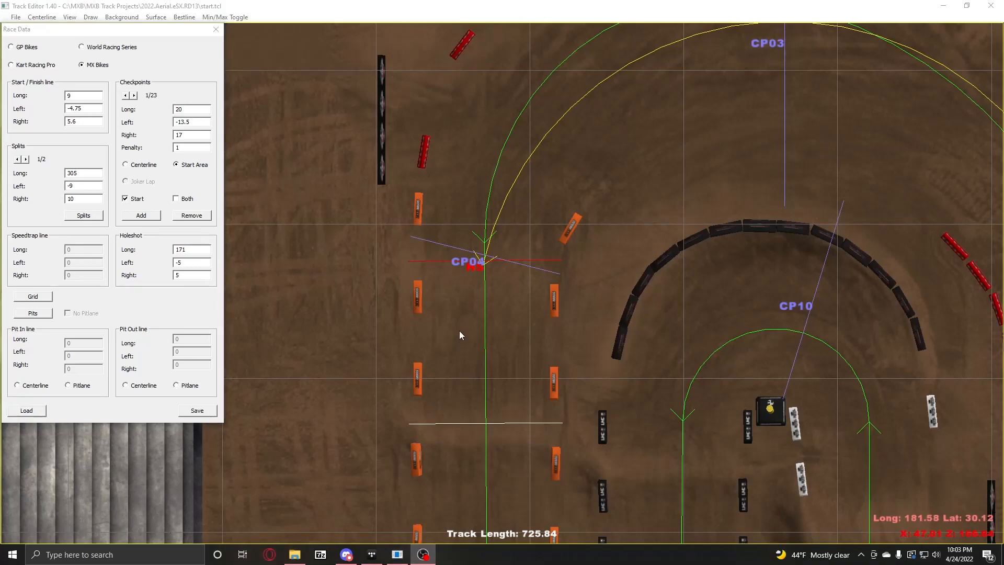
left_click(484, 262)
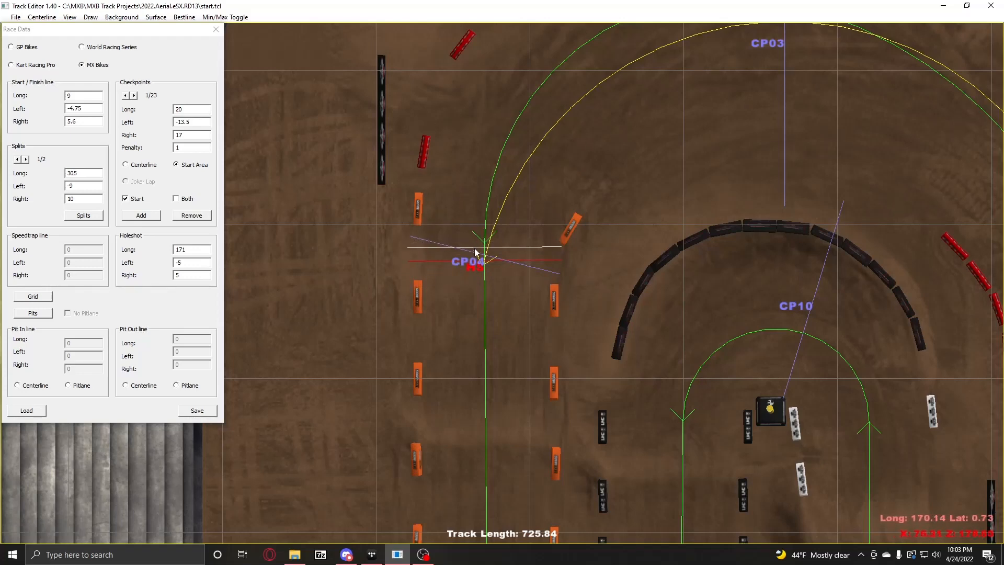
scroll(524, 226, "down", 3)
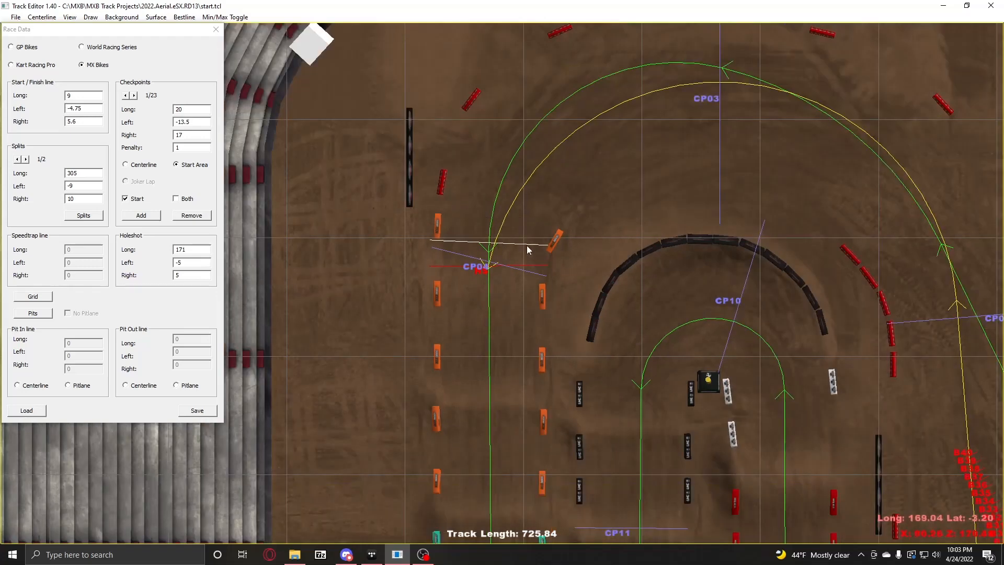
scroll(522, 241, "up", 2)
right_click_drag(510, 244, 484, 238)
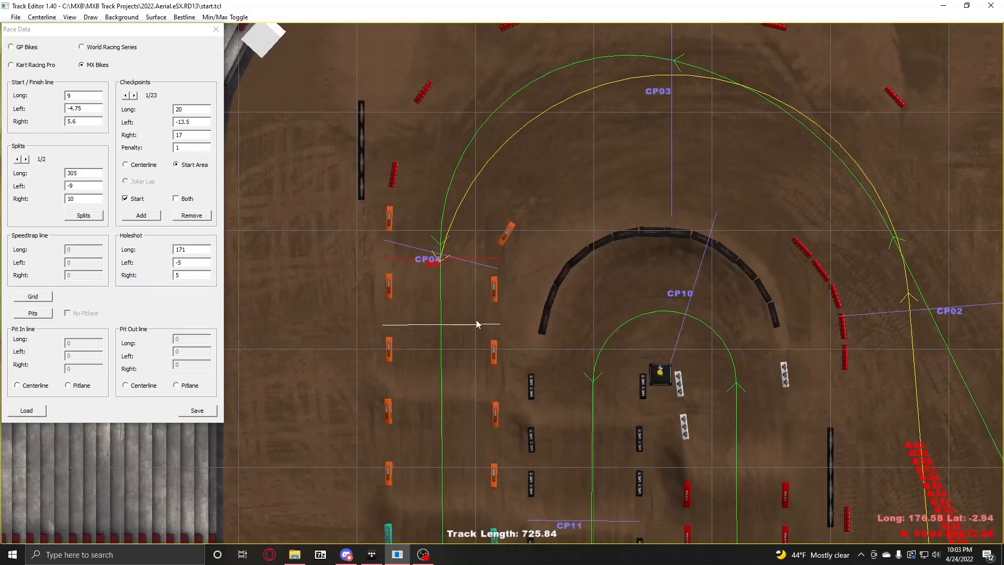
Step: Follow the main centerline down the straight after the first turn and examine the spacing of the checkpoints along it
right_click_drag(477, 324, 474, 122)
scroll(473, 261, "down", 2)
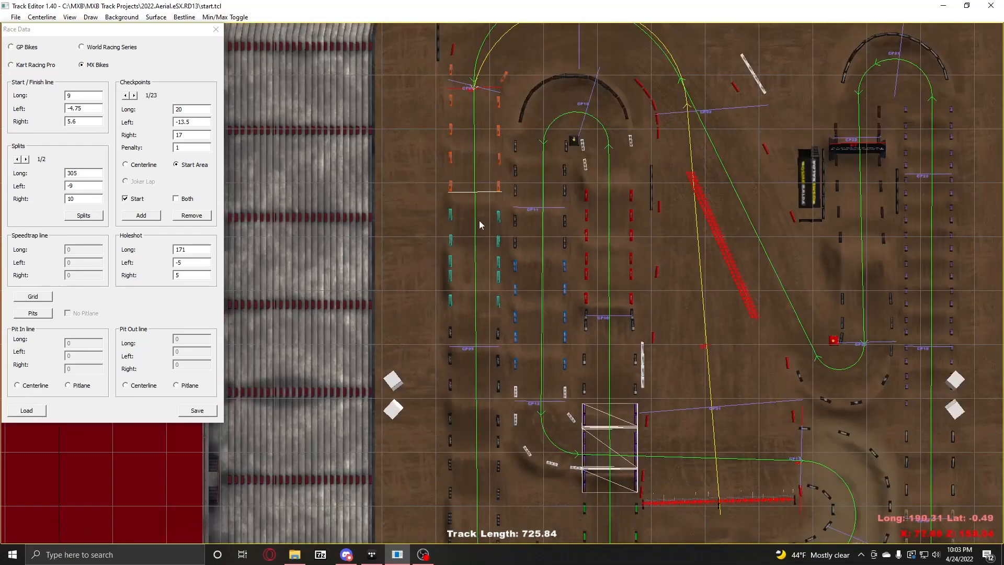
right_click_drag(493, 321, 477, 265)
scroll(488, 204, "down", 1)
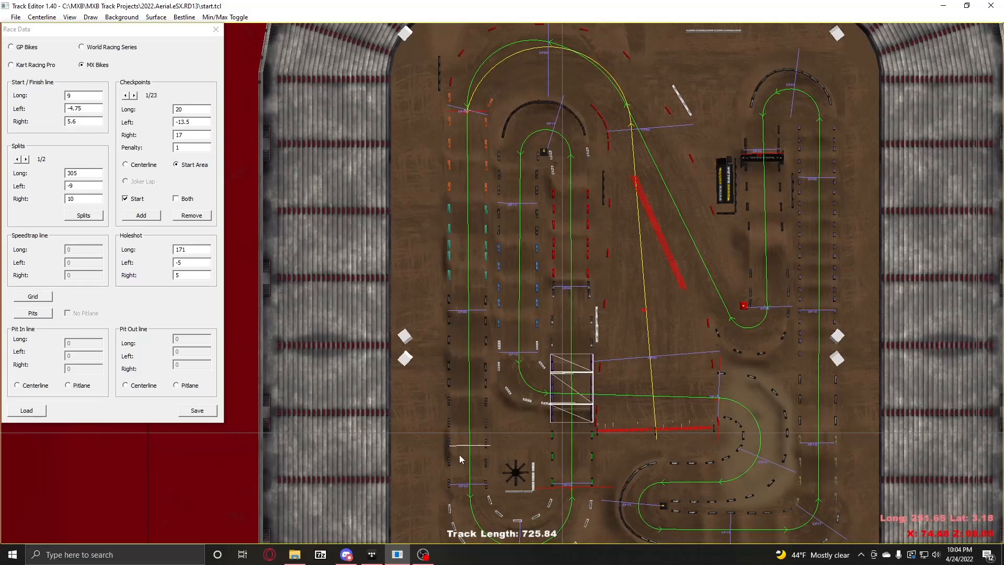
scroll(473, 366, "down", 3)
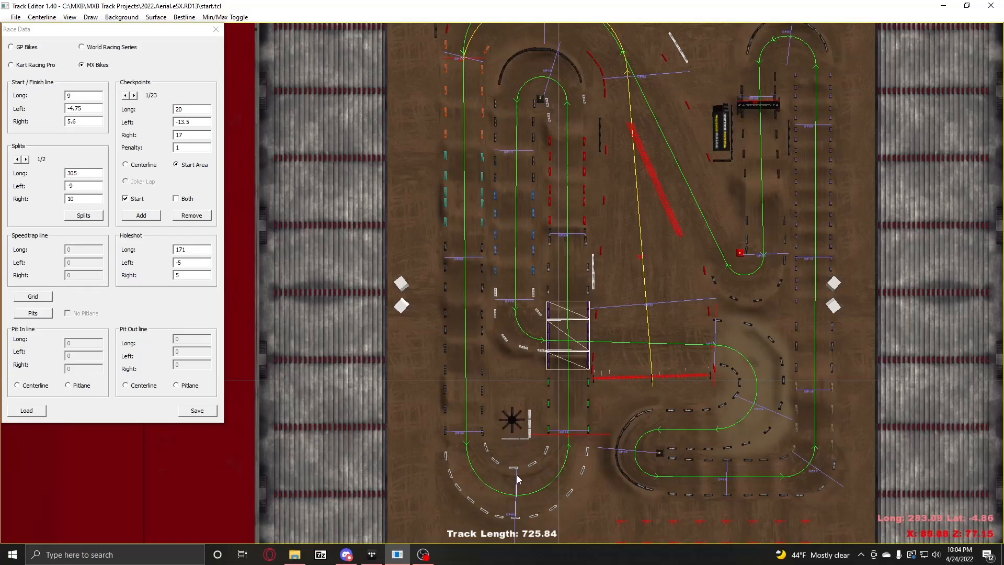
scroll(515, 490, "up", 5)
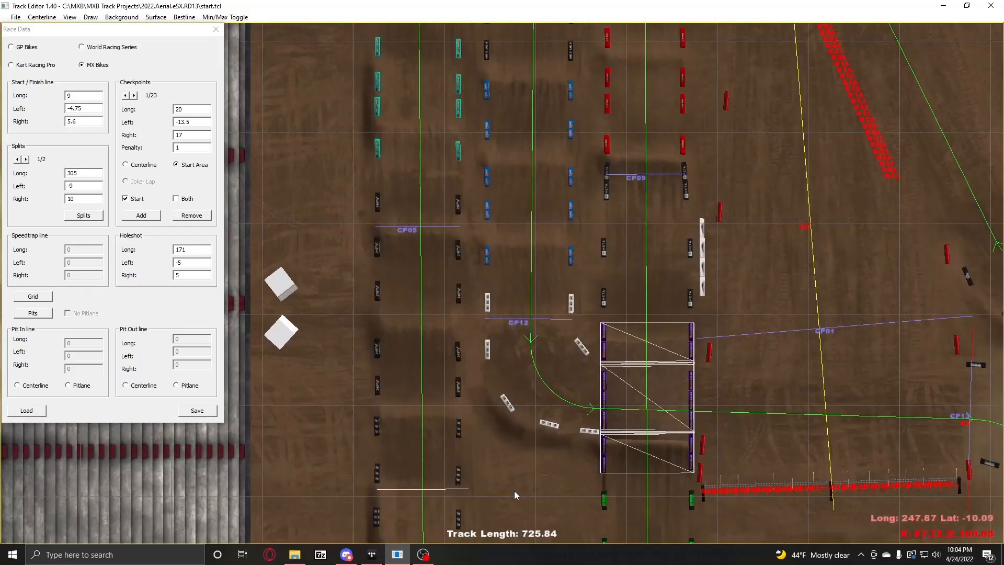
scroll(555, 422, "up", 3)
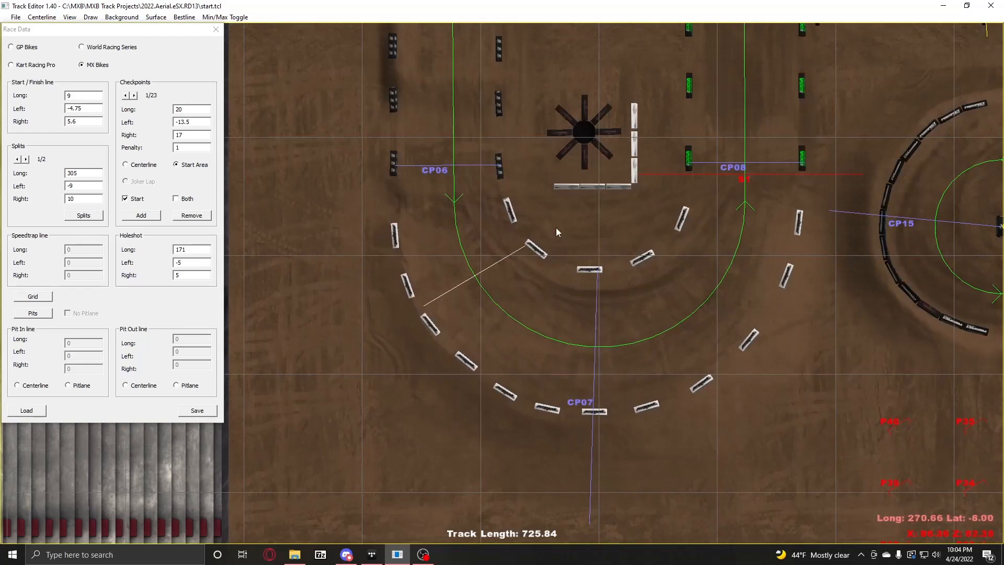
Step: Bring up the sixth checkpoint's values and examine how its line spans the lane just before the second turn
middle_click_drag(504, 171, 463, 295)
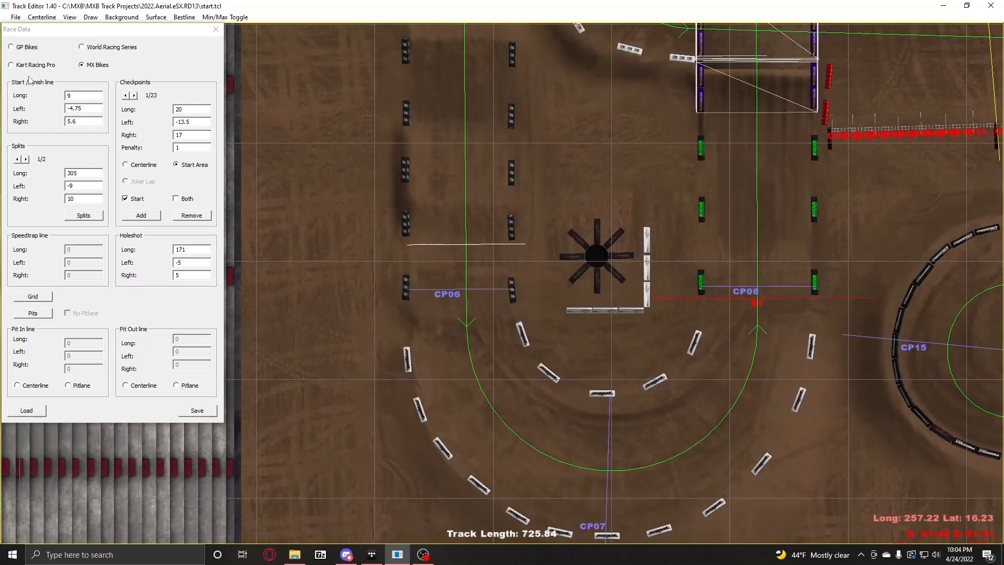
left_click(134, 97)
left_click(134, 97)
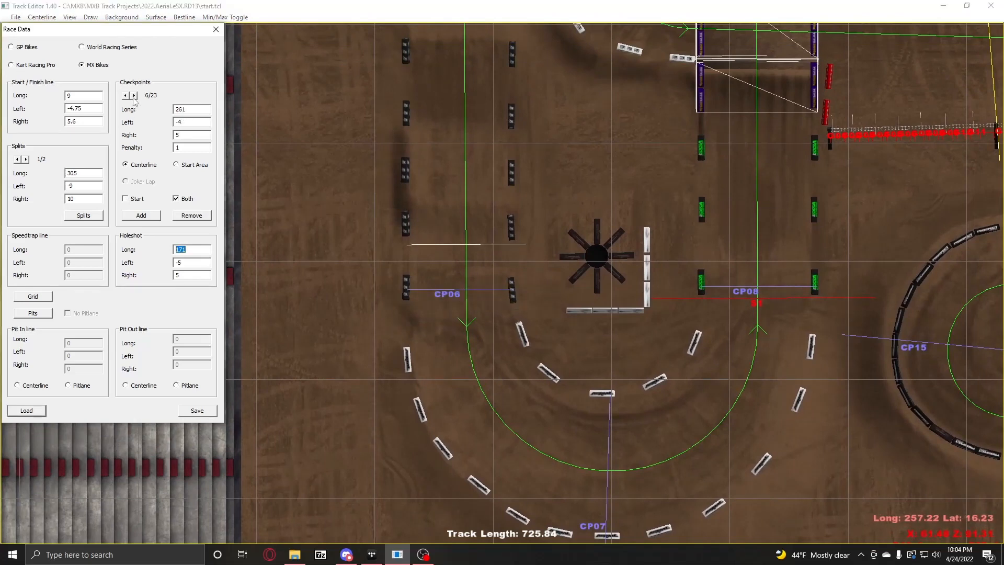
scroll(478, 299, "up", 4)
middle_click_drag(428, 309, 539, 285)
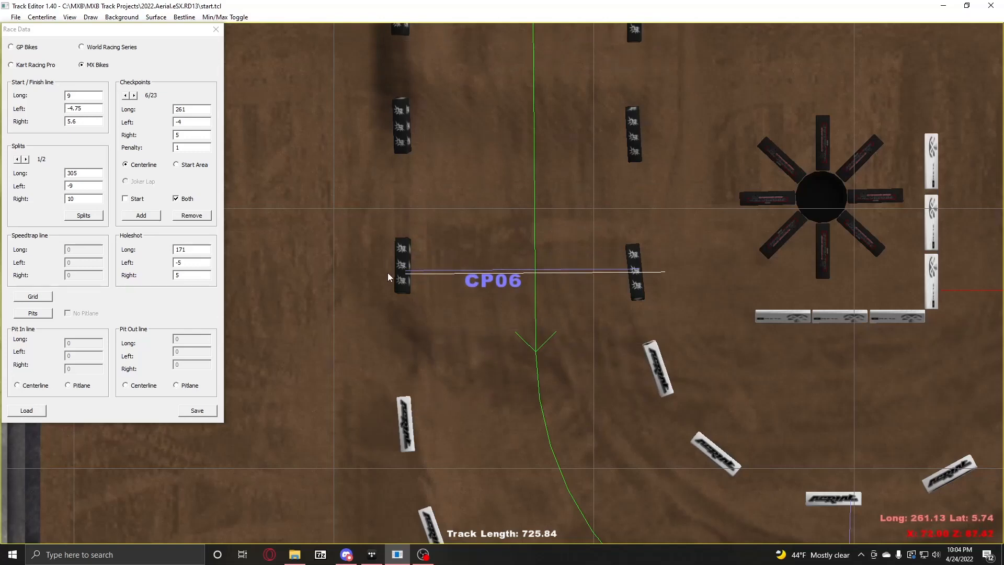
scroll(454, 186, "down", 1)
Step: Examine the placement and width of the seventh checkpoint across the middle of the second turn, compared with the neighbouring checkpoints
scroll(497, 204, "down", 5)
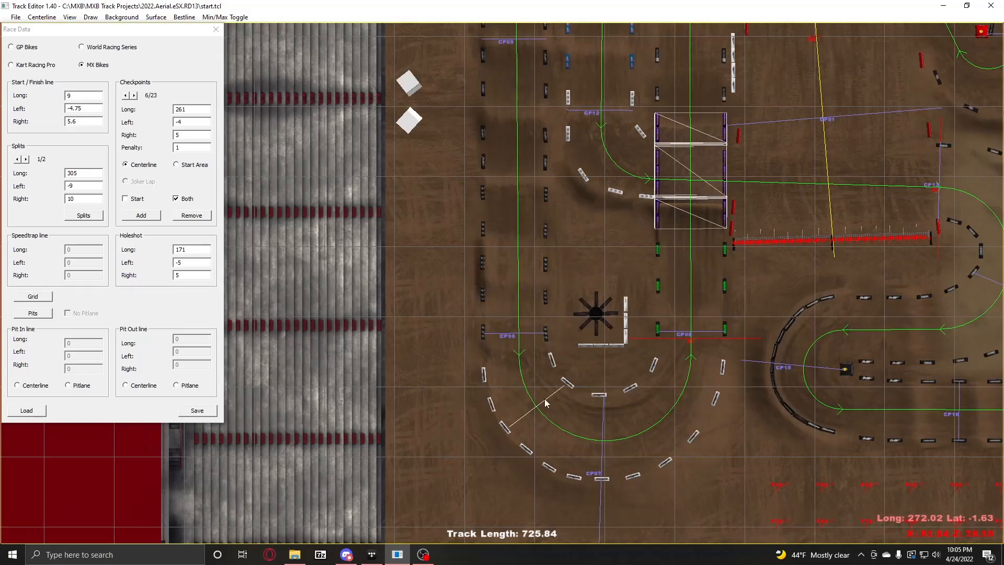
scroll(544, 400, "up", 4)
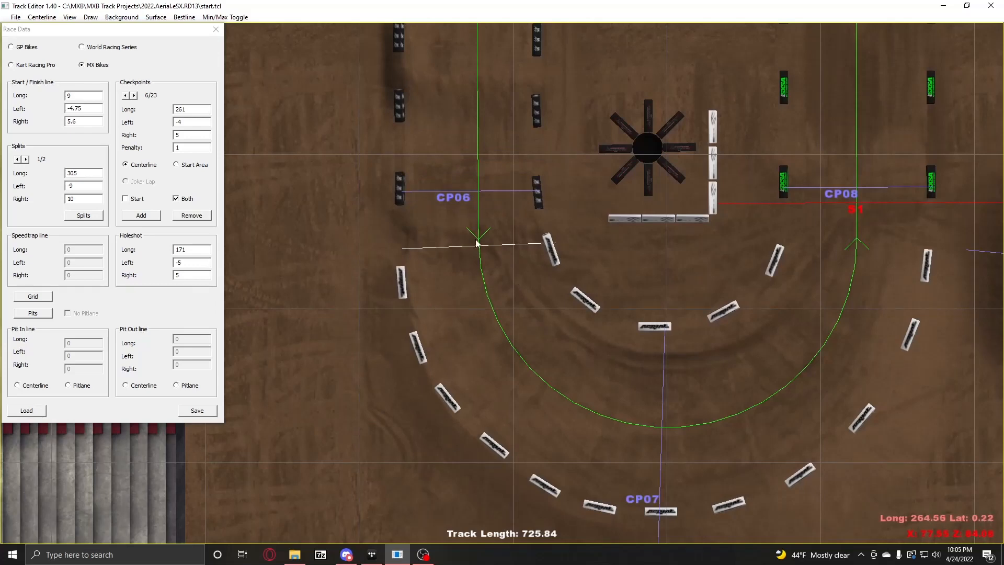
scroll(584, 421, "down", 3)
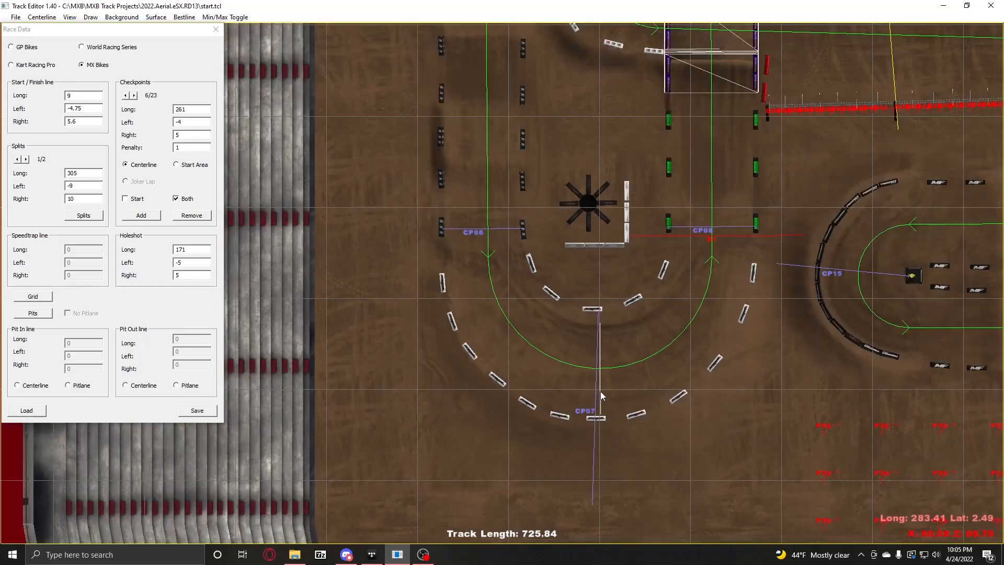
right_click_drag(600, 396, 523, 279)
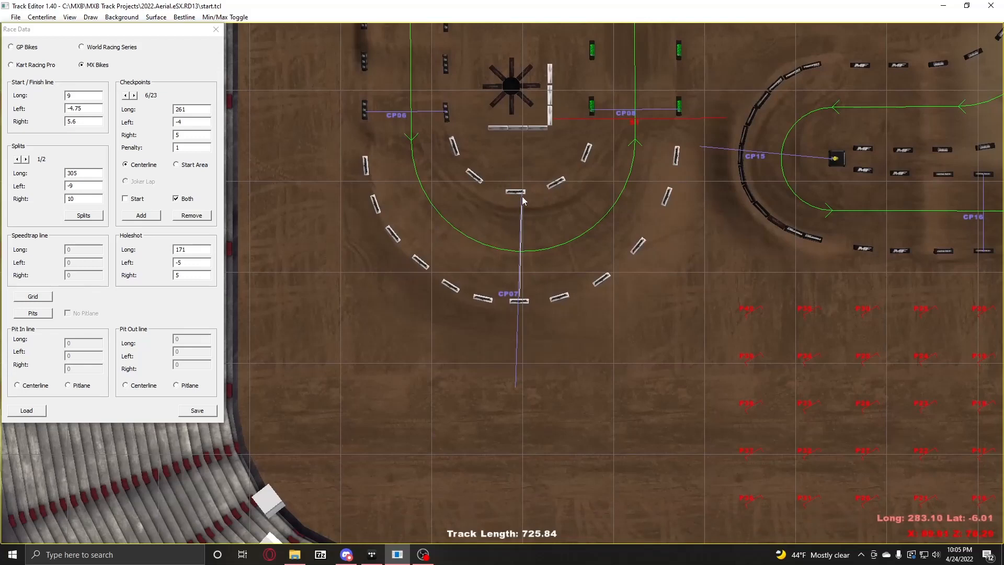
scroll(523, 200, "up", 1)
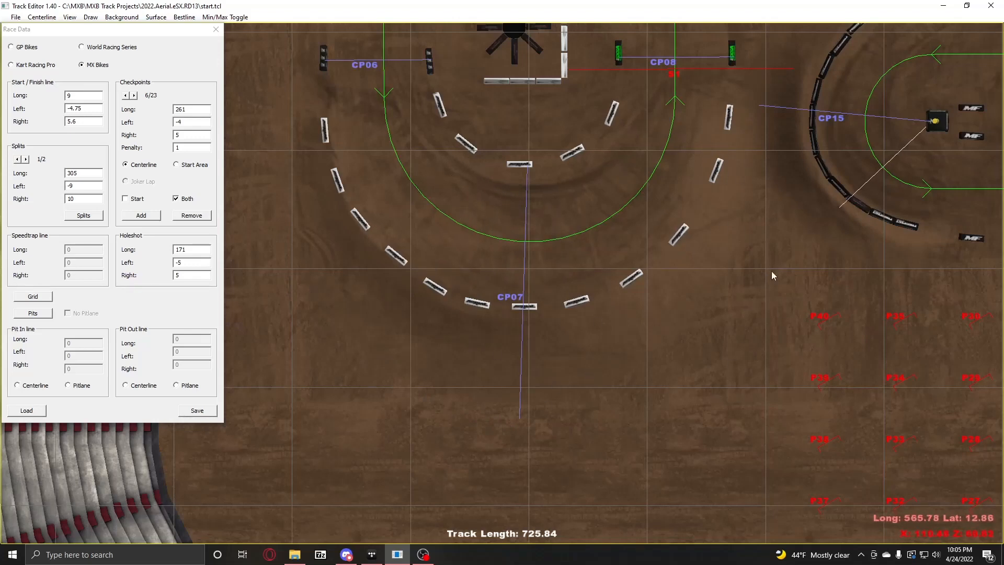
scroll(721, 155, "down", 1)
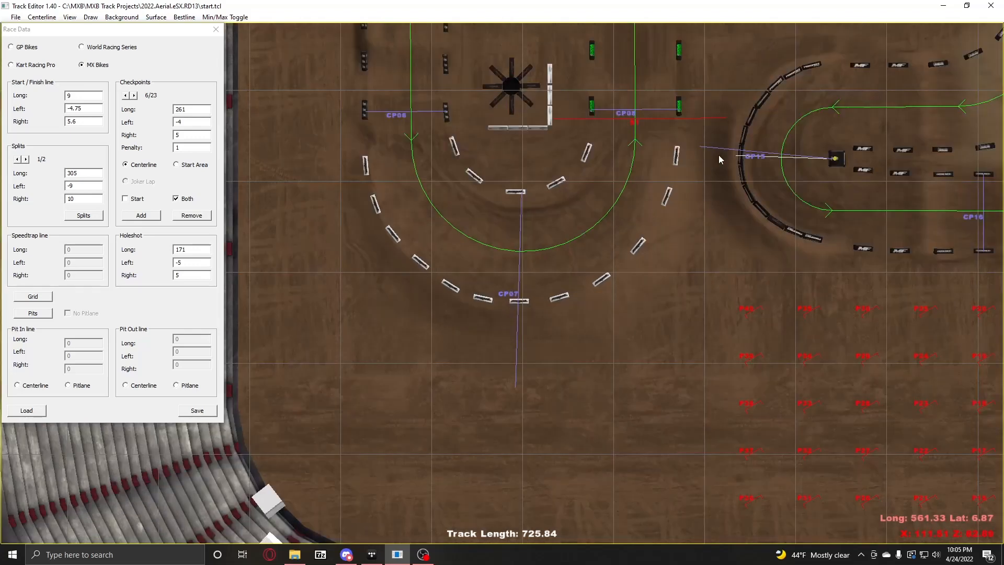
scroll(684, 129, "down", 1)
scroll(651, 130, "down", 1)
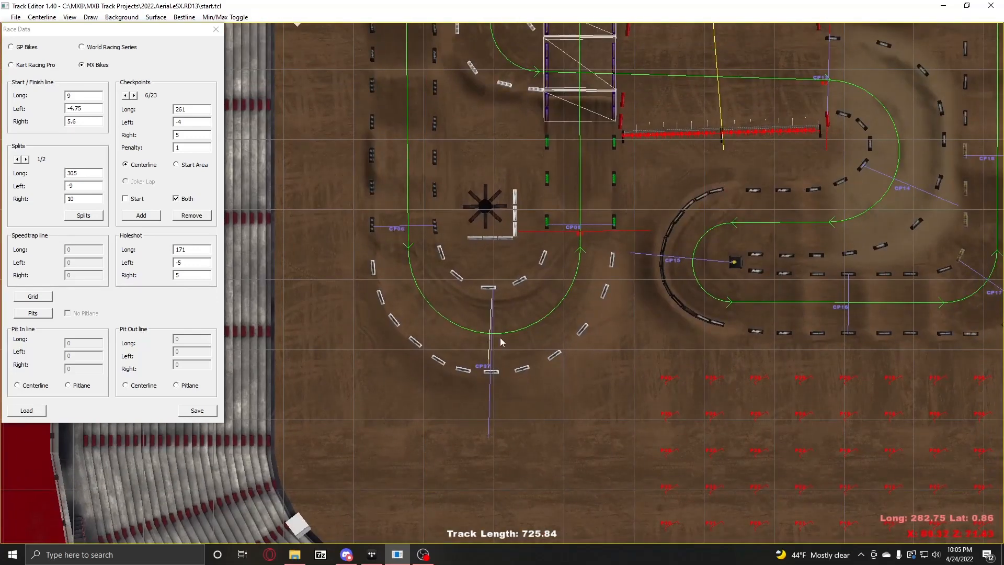
Step: Examine the checkpoints around the bridge crossing and along the section that passes the start gate
right_click_drag(577, 204, 535, 344)
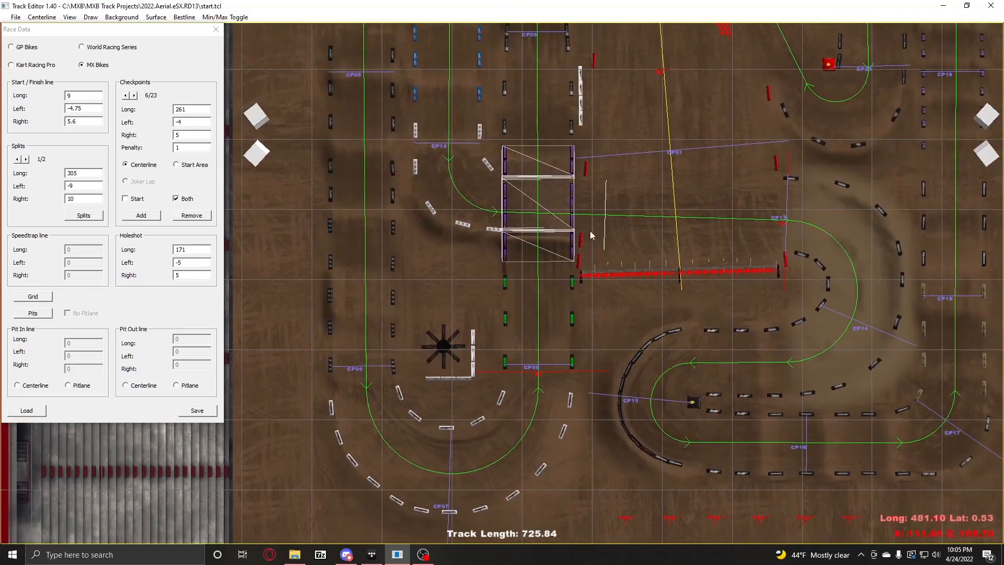
right_click_drag(615, 188, 577, 340)
scroll(555, 350, "up", 2)
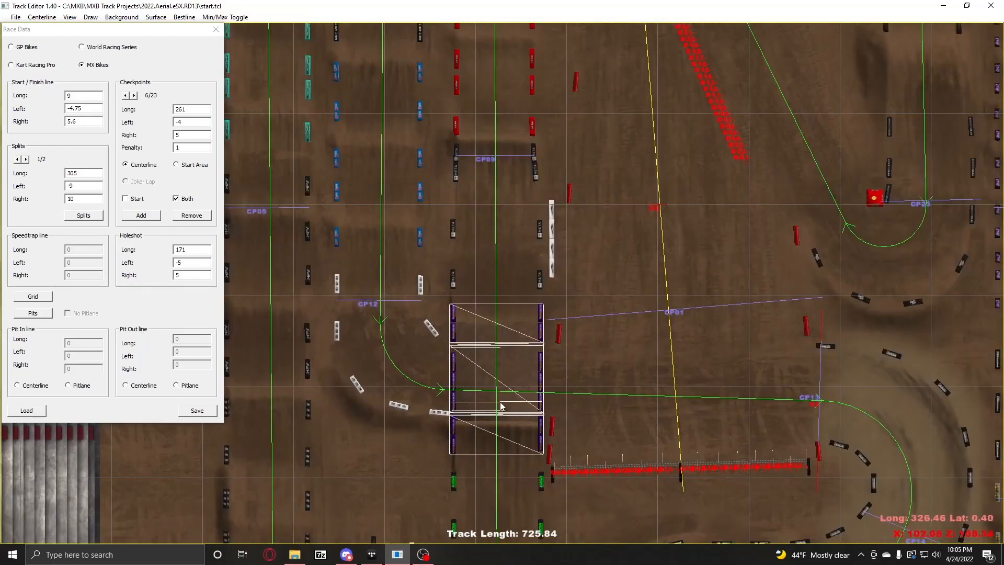
right_click_drag(501, 405, 507, 299)
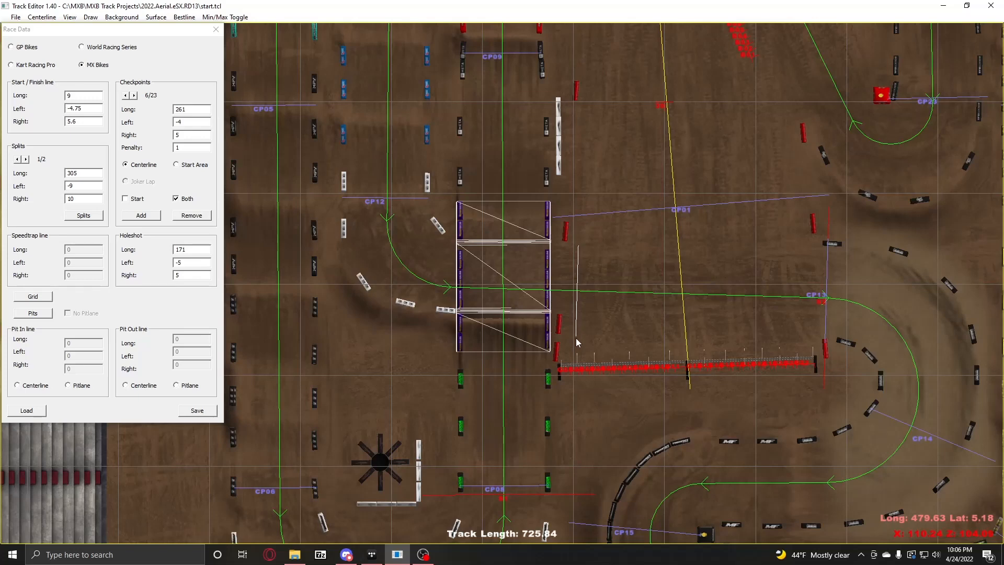
right_click_drag(555, 208, 553, 252)
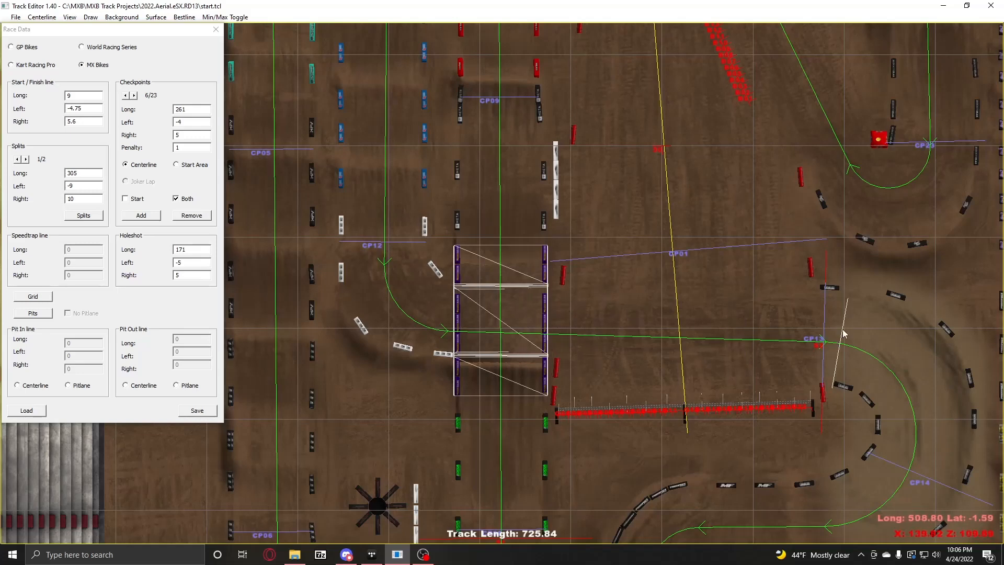
right_click_drag(790, 320, 629, 340)
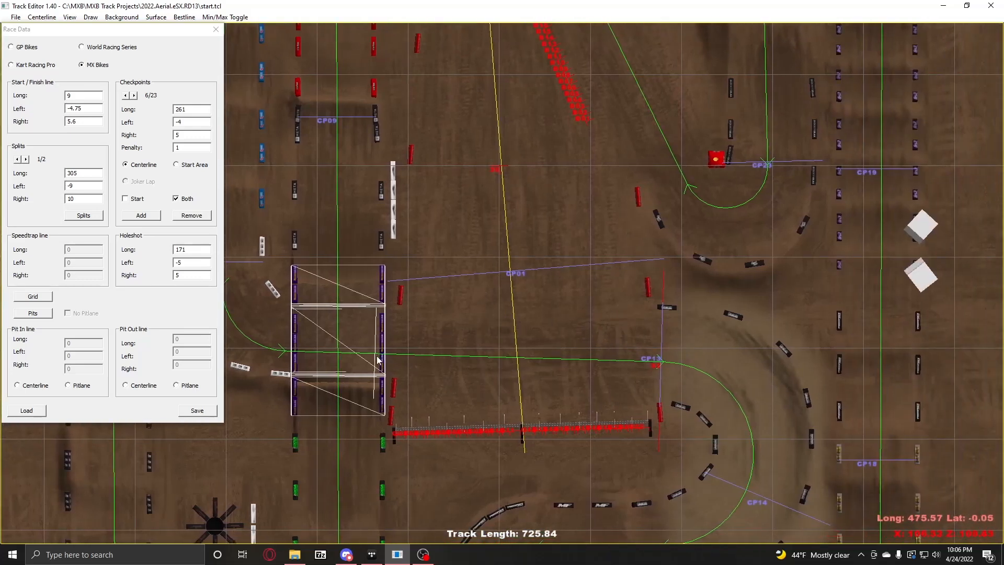
Step: Examine the start/finish line under the finish arch and the checkpoint placed just before it
right_click_drag(503, 342, 590, 288)
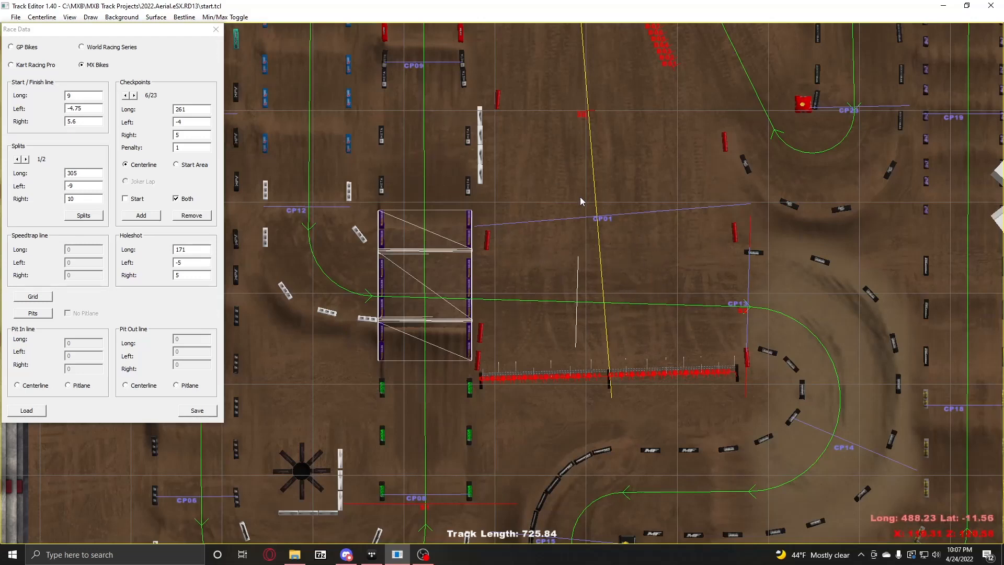
left_click_drag(685, 252, 365, 269)
left_click_drag(493, 142, 493, 348)
left_click_drag(542, 82, 541, 255)
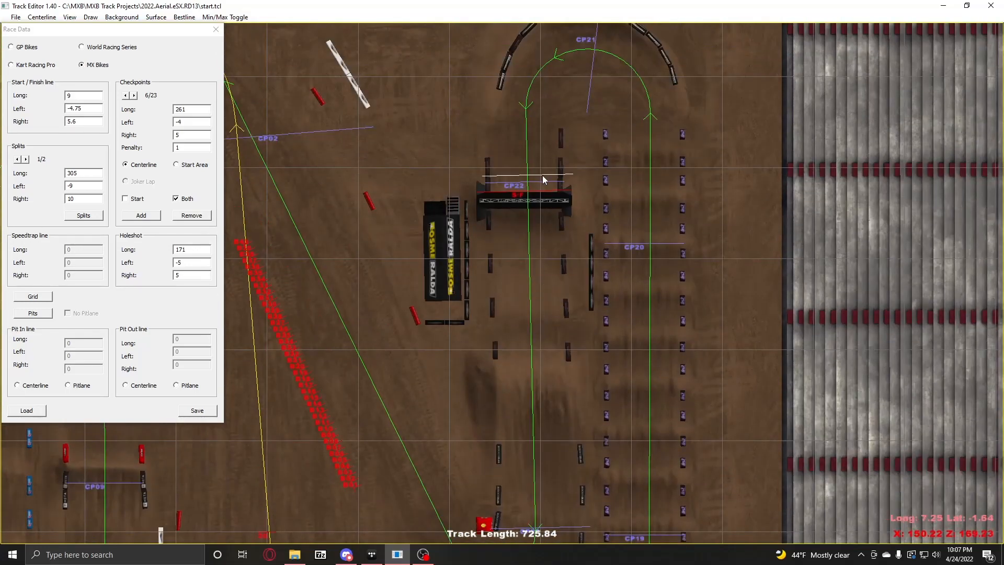
left_click_drag(541, 175, 546, 241)
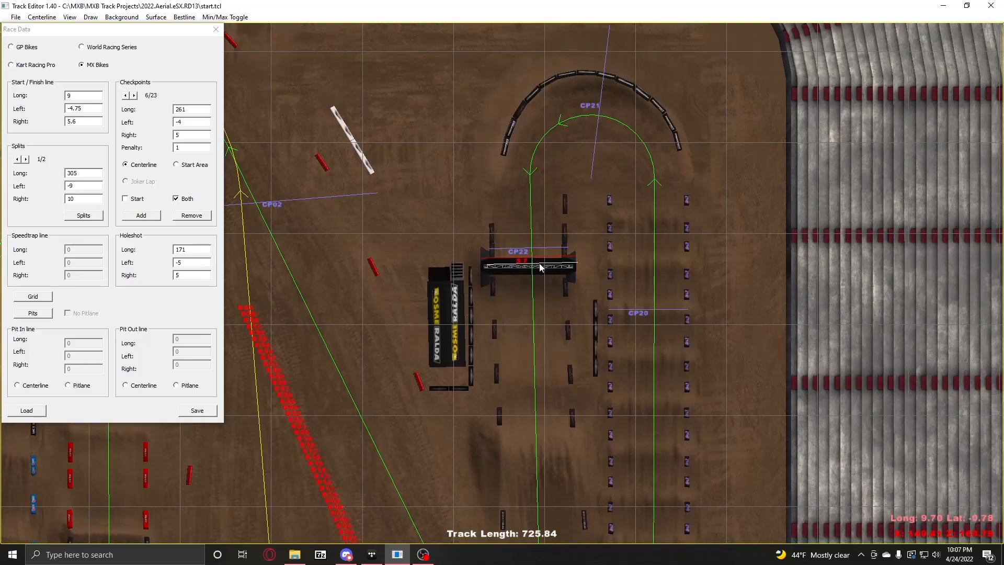
scroll(534, 264, "up", 1)
scroll(535, 258, "up", 3)
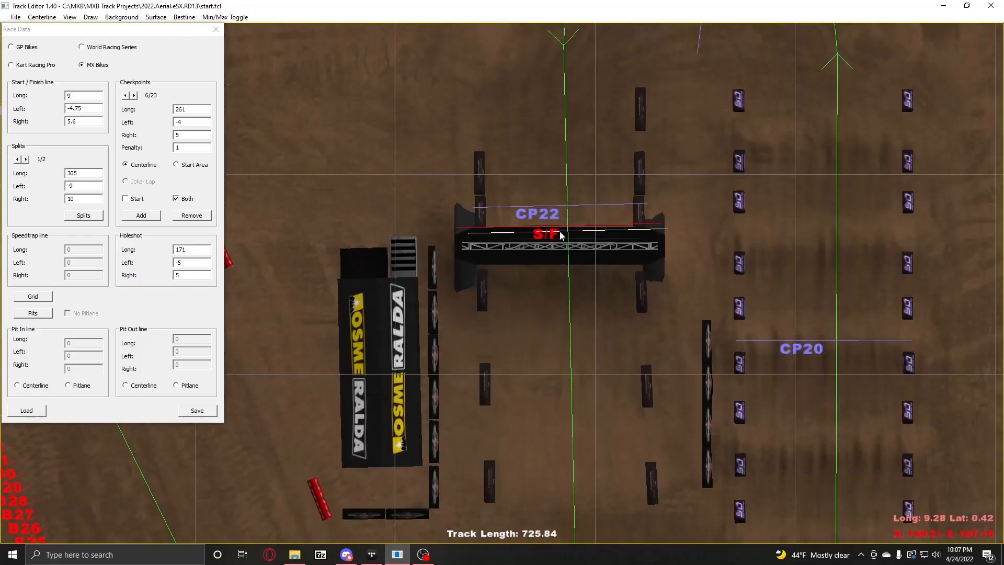
left_click_drag(546, 312, 534, 336)
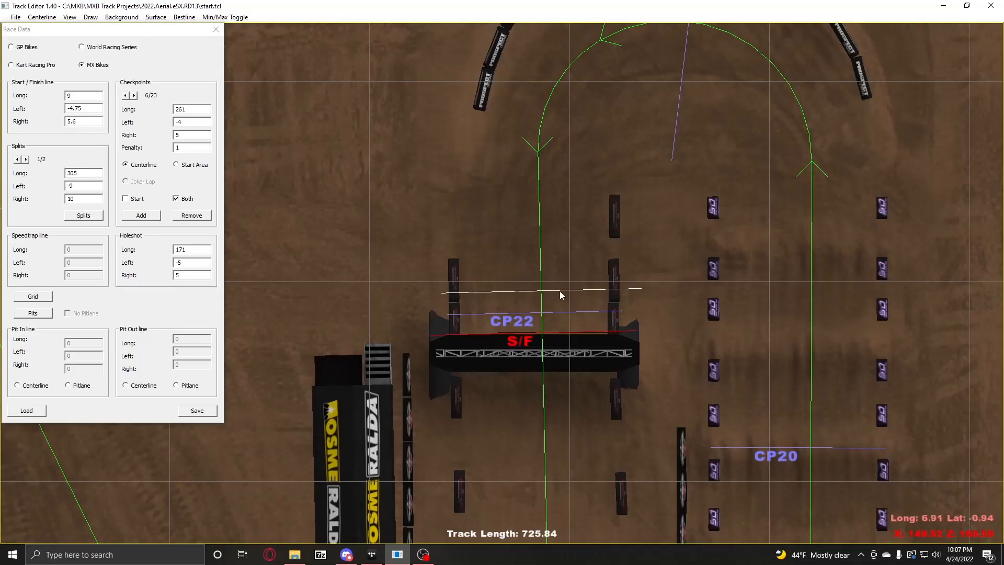
left_click_drag(559, 291, 537, 333)
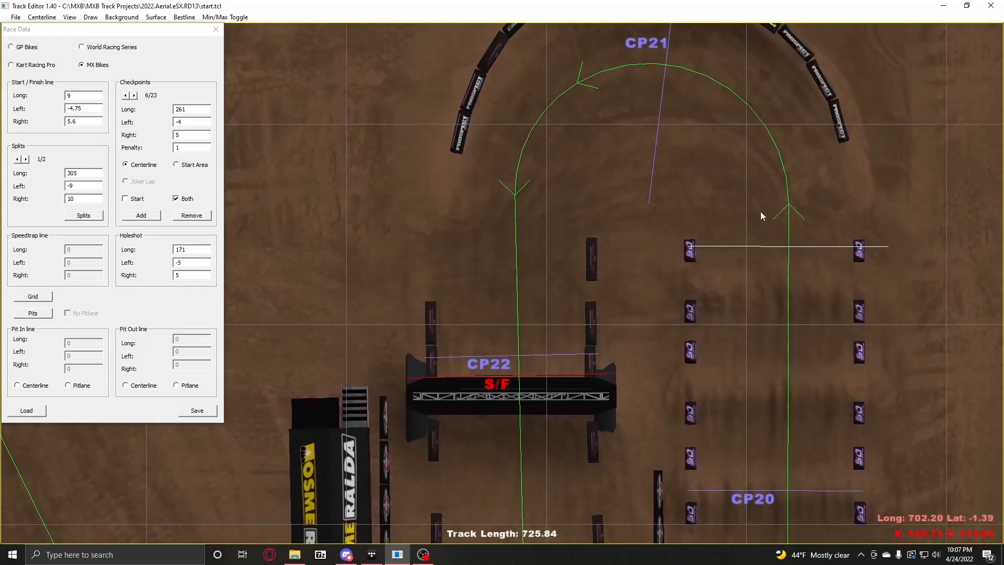
left_click_drag(505, 384, 540, 328)
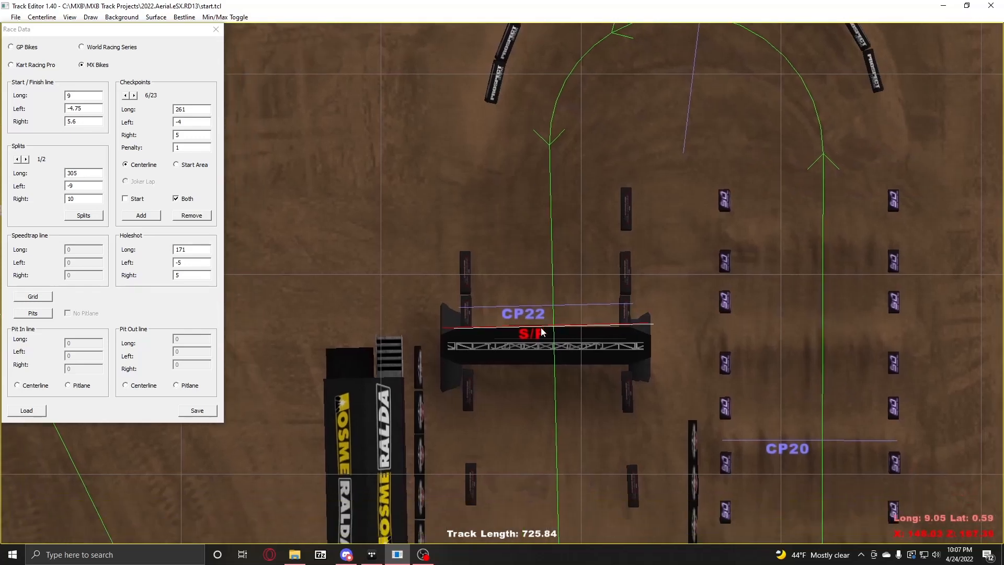
scroll(541, 321, "up", 2)
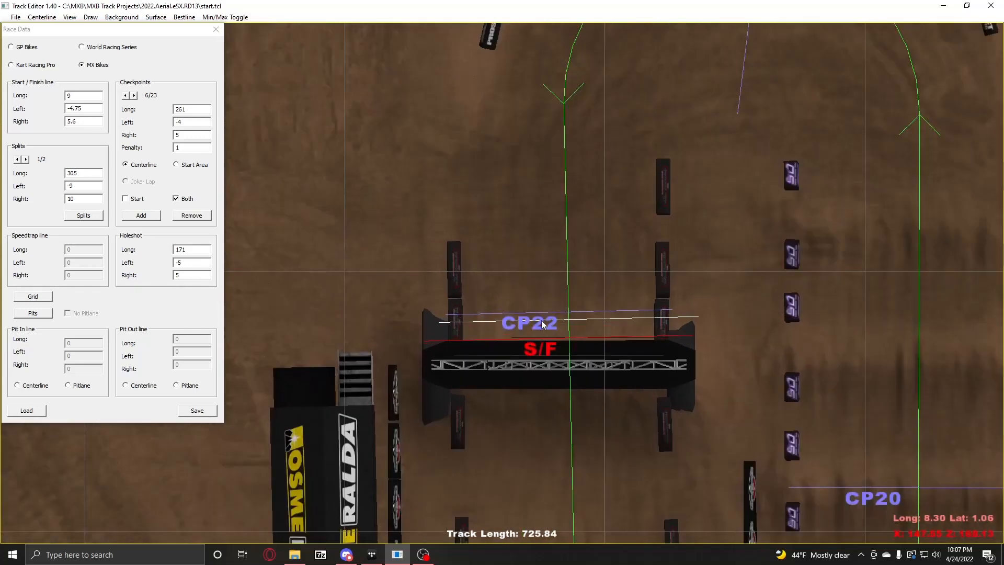
Step: Bring up the 22nd checkpoint's values and compare its position and width with those of the start/finish line
left_click(135, 95)
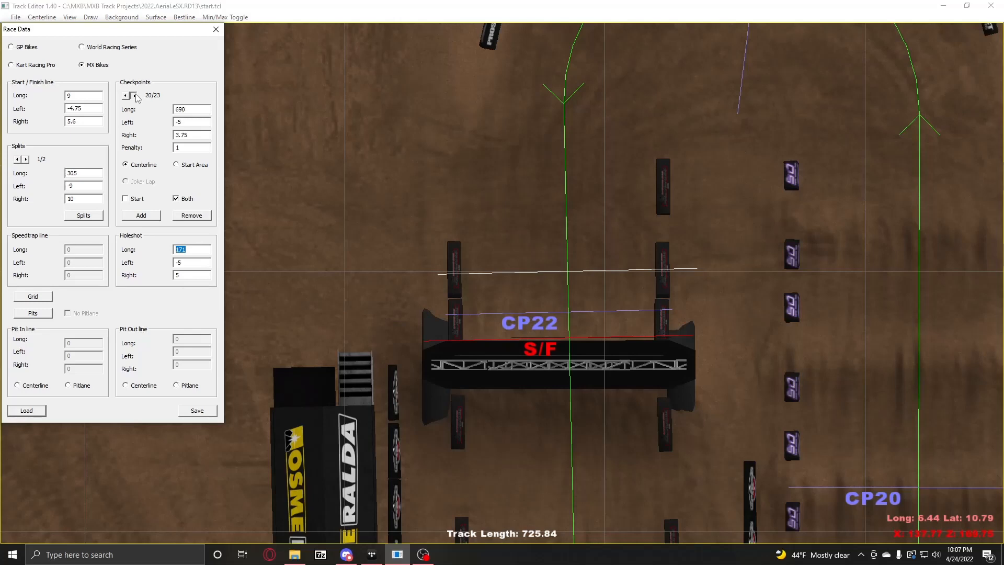
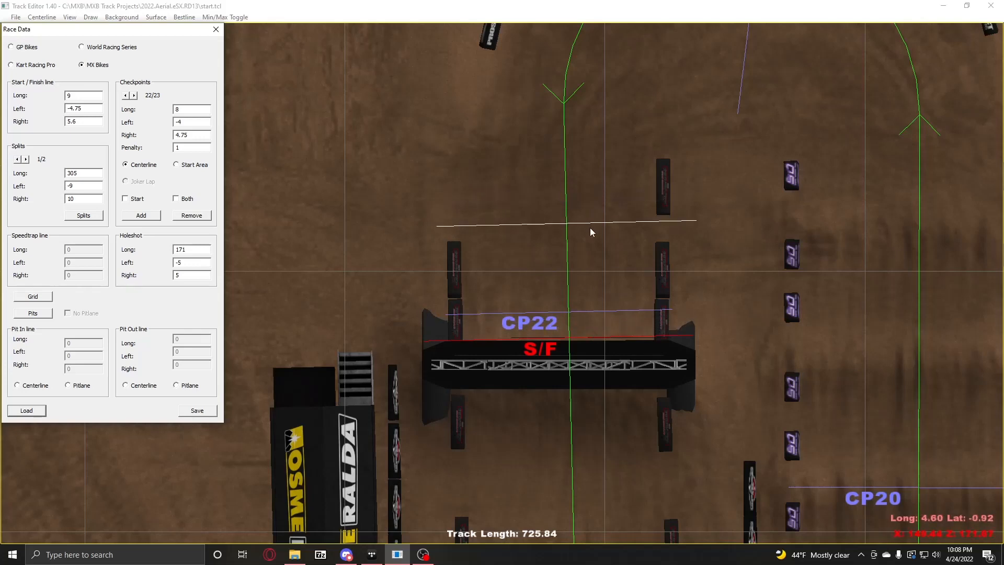
scroll(578, 368, "down", 2)
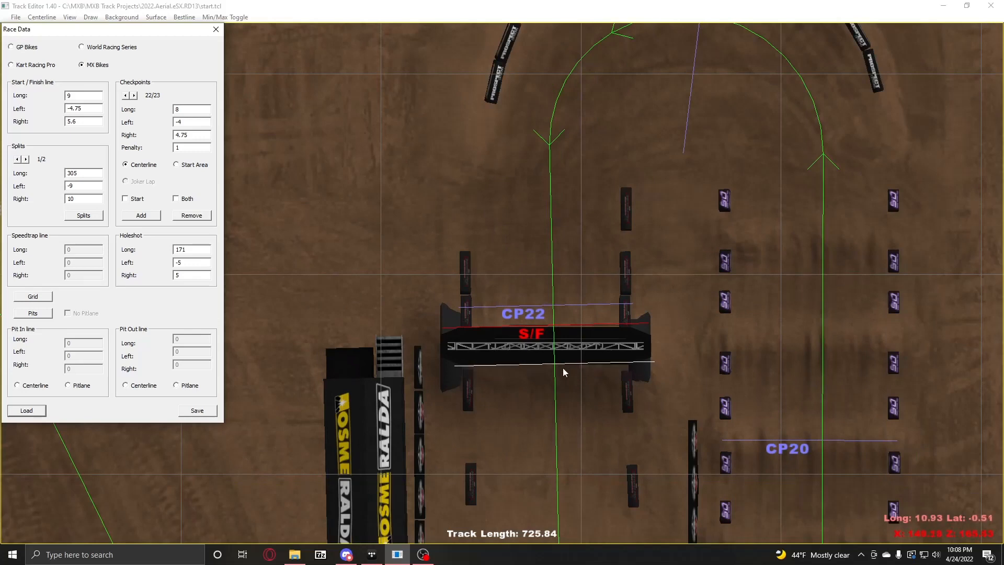
right_click_drag(563, 369, 579, 291)
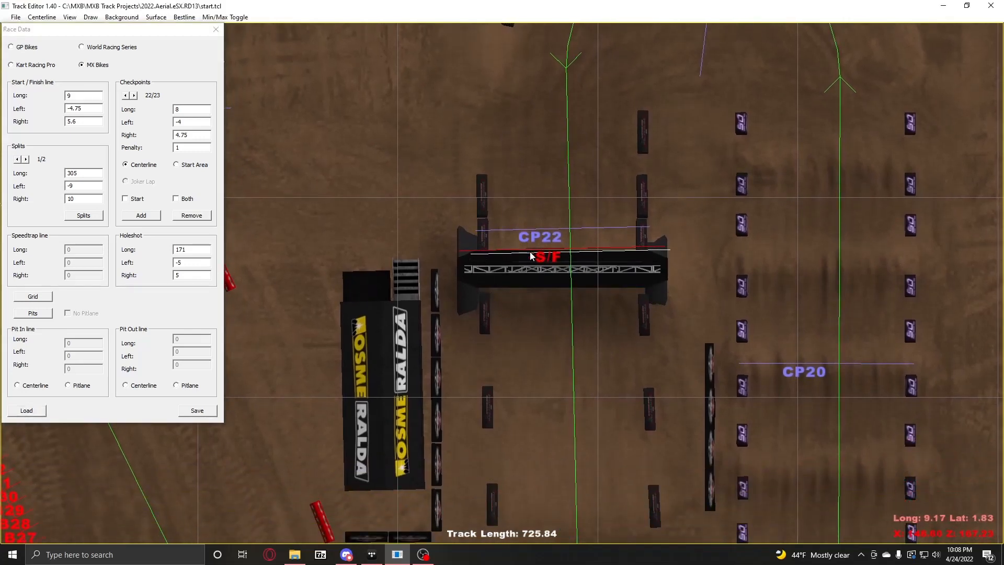
double_click(87, 99)
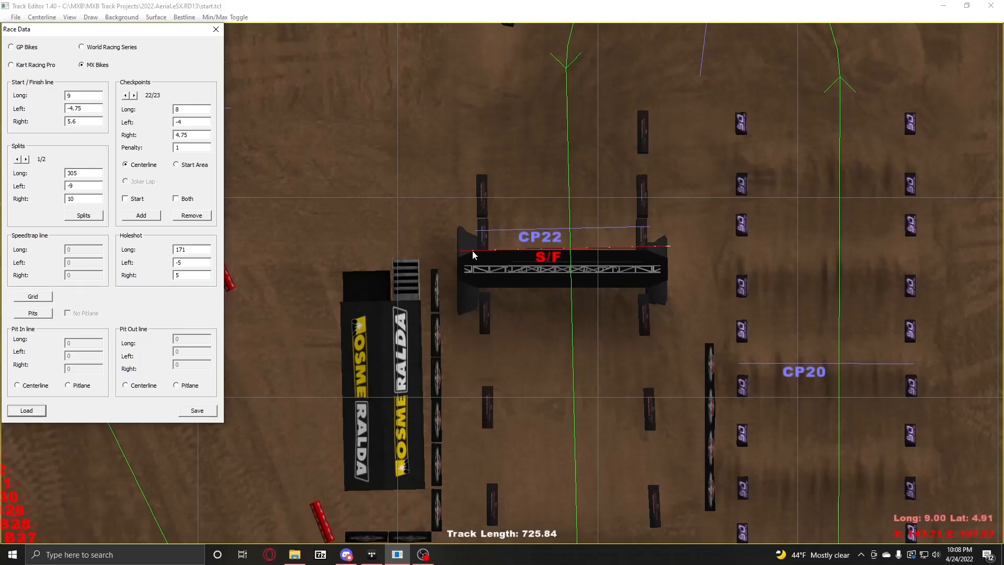
left_click(616, 244)
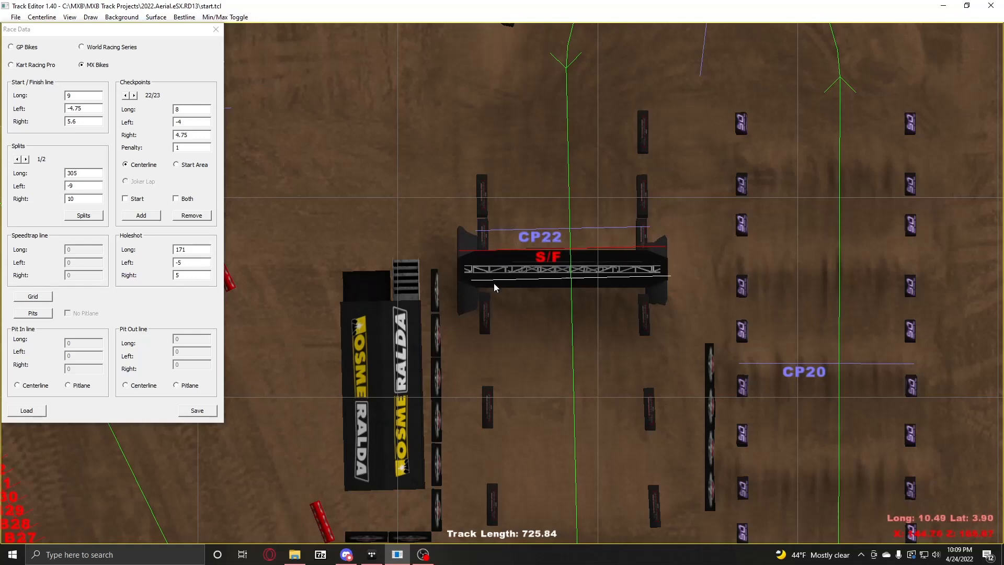
Step: Follow the lap from the start/finish line past the holeshot and both splits back to the finish, examining how they are spread out
scroll(535, 299, "down", 1)
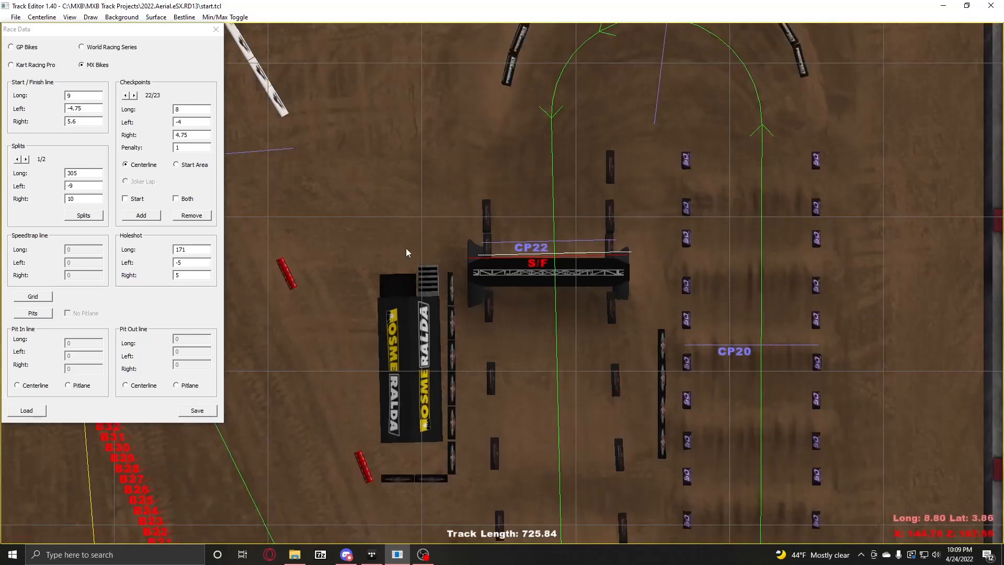
scroll(530, 280, "down", 1)
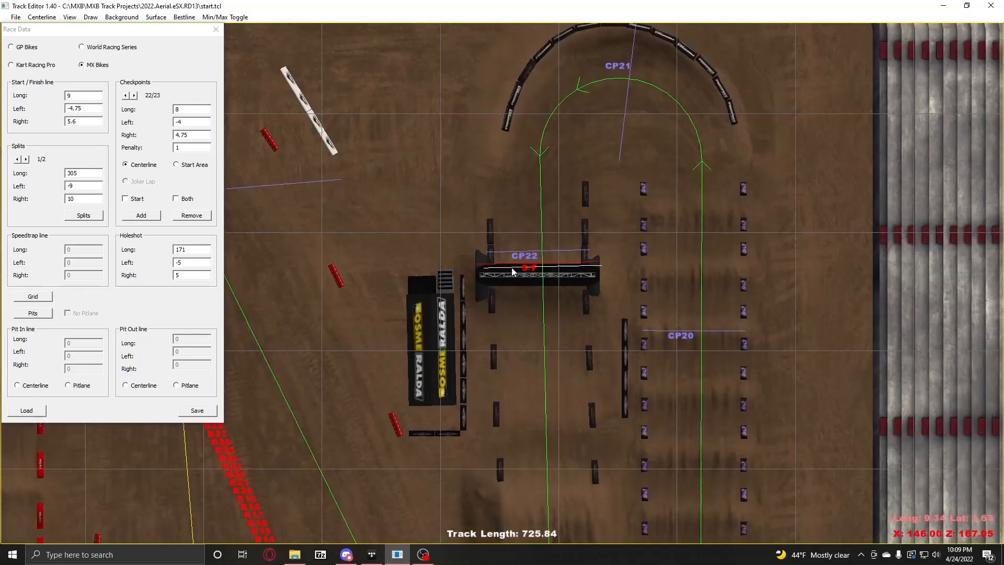
right_click_drag(519, 358, 602, 309)
scroll(601, 257, "down", 1)
right_click_drag(559, 244, 686, 237)
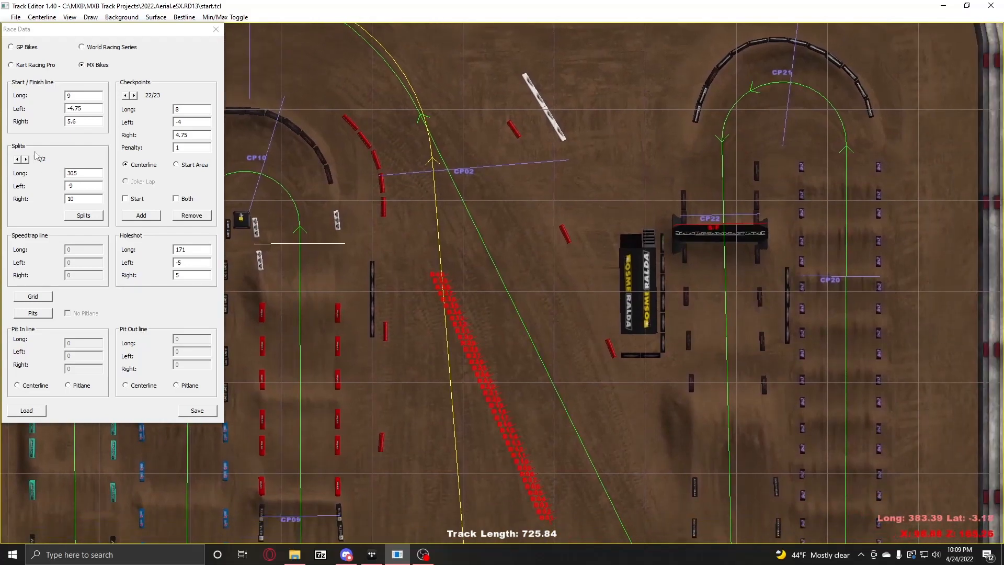
right_click_drag(471, 320, 693, 357)
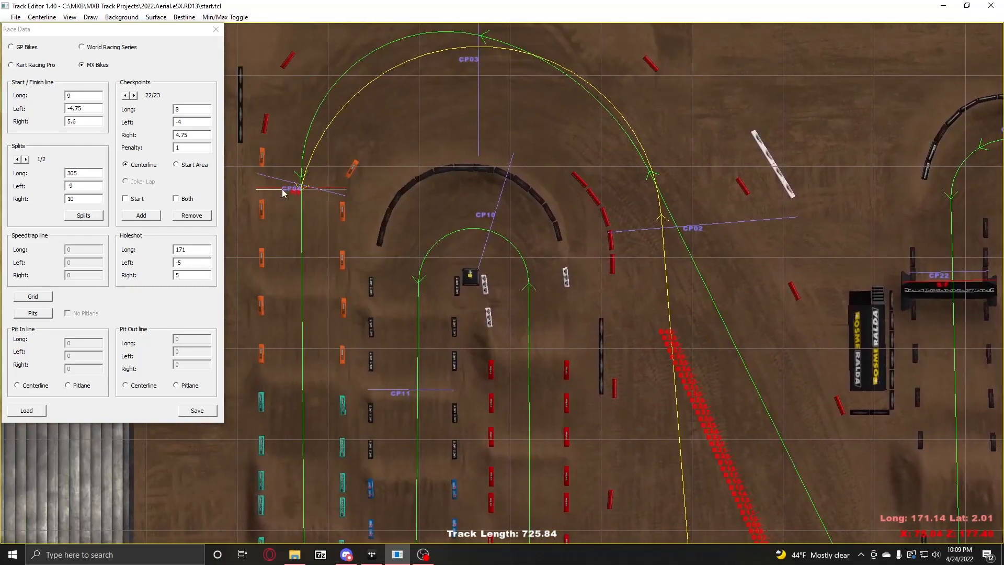
right_click_drag(324, 322, 377, 49)
right_click_drag(506, 438, 445, 105)
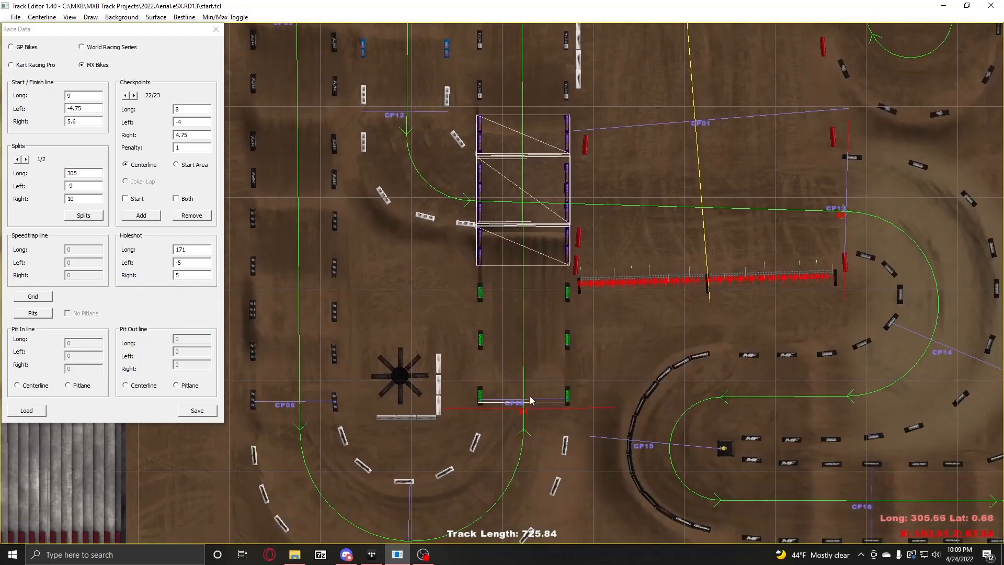
right_click_drag(878, 225, 620, 355)
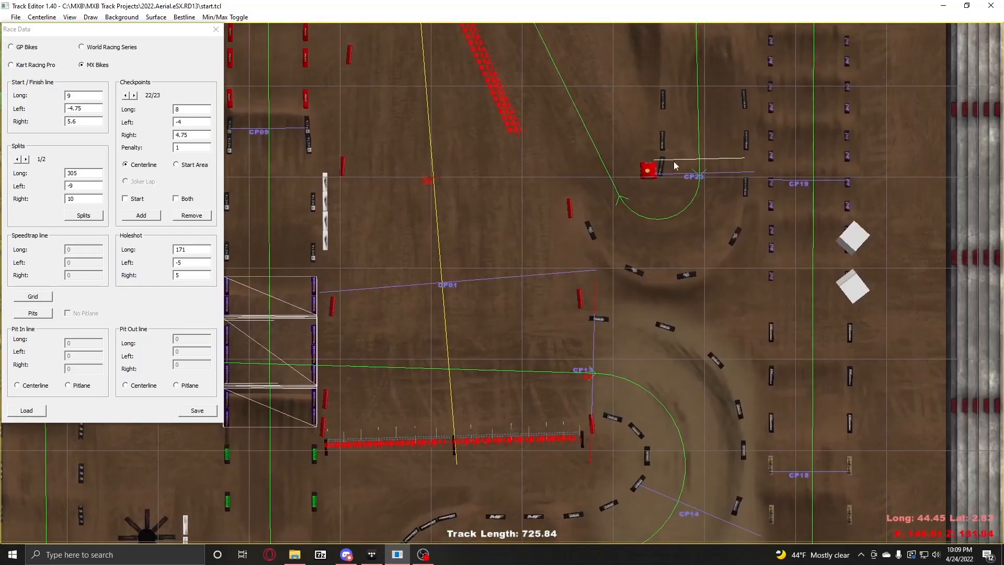
right_click_drag(674, 161, 555, 291)
right_click_drag(557, 134, 562, 369)
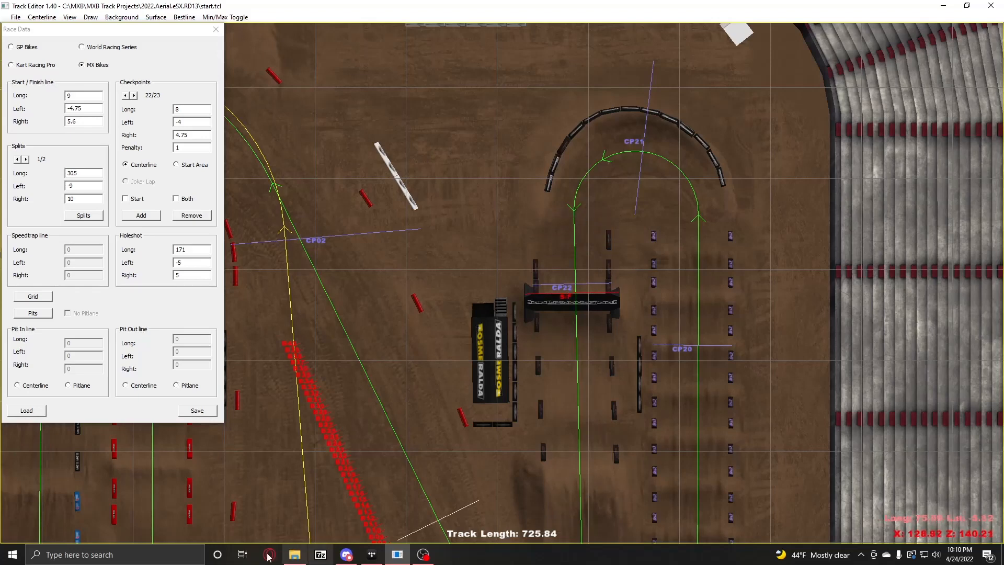
Step: Switch to Calculator, add the start/finish position 9 to the track length 725.84, and divide the sum by 3
left_click(108, 554)
type("calc")
key("Return")
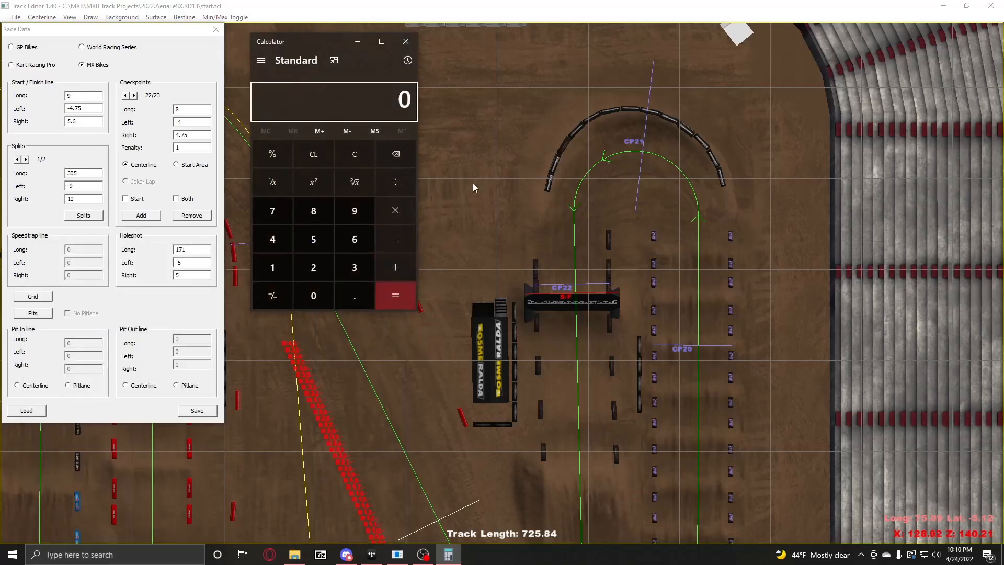
type("725.8")
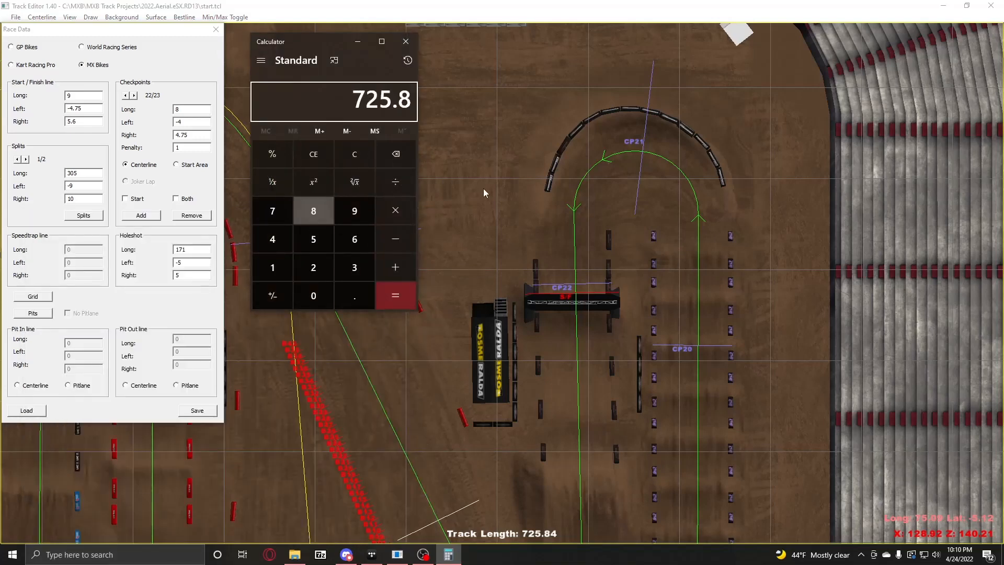
type("4 ")
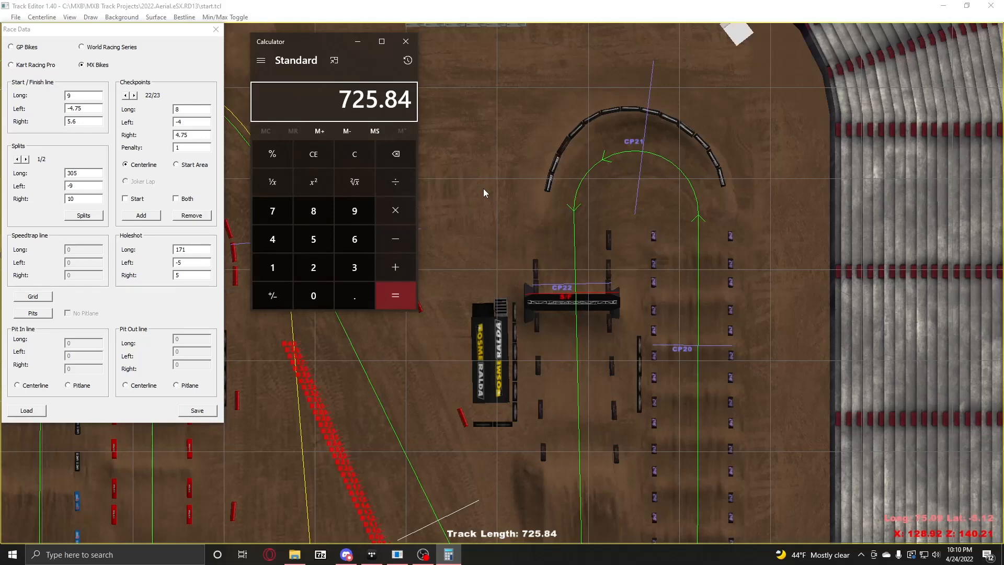
type("+ ")
type("9")
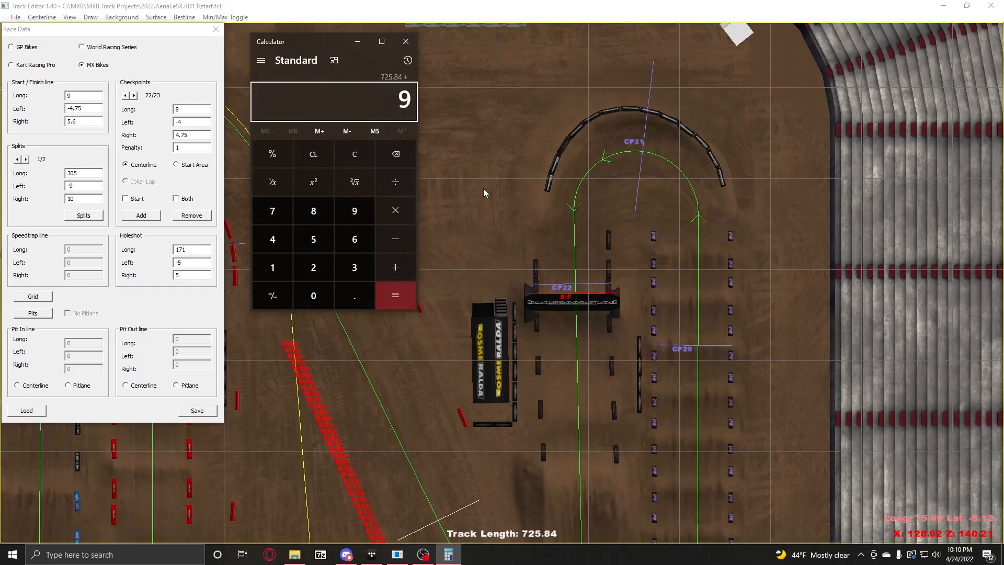
key("Return")
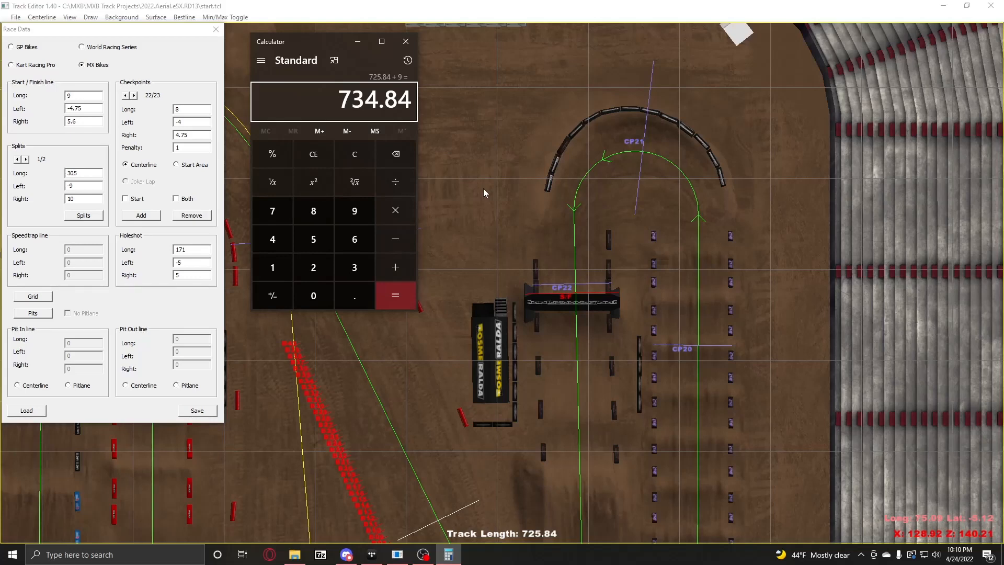
key("slash")
type("3")
key("Return")
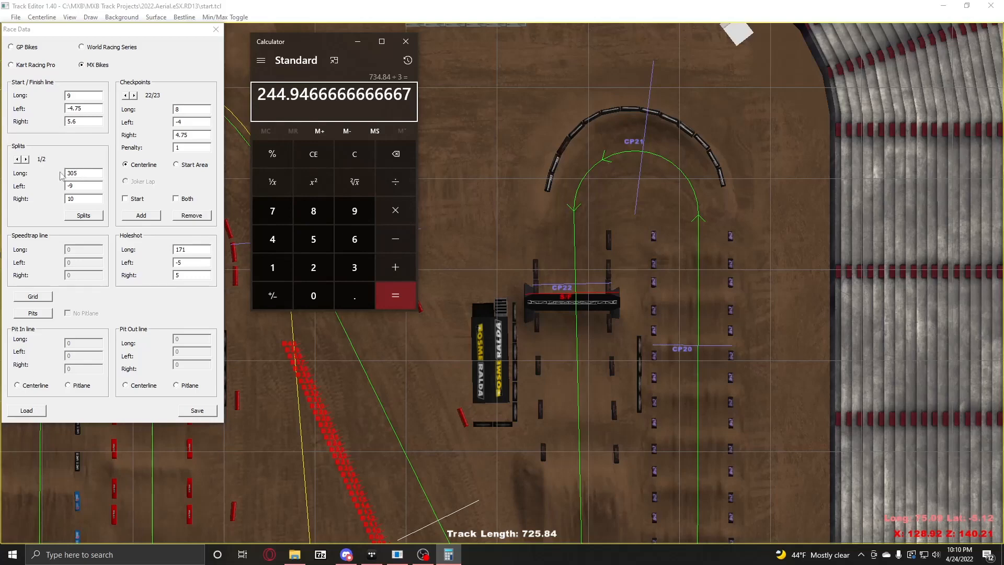
Step: Locate the first split after the second turn and set its Long value to 245, the rounded one-third distance
left_click(360, 386)
left_click_drag(360, 386, 768, 78)
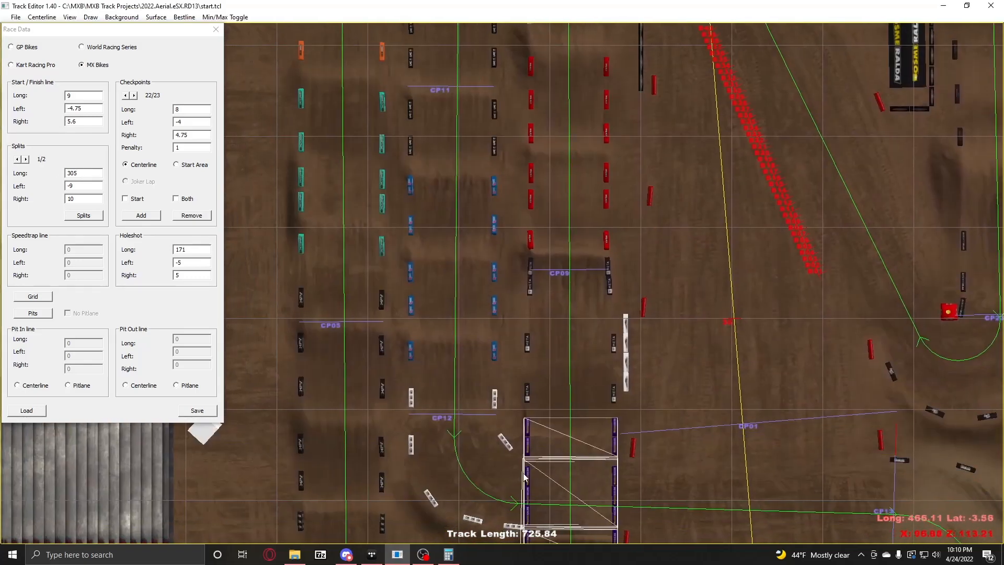
left_click_drag(525, 475, 533, 165)
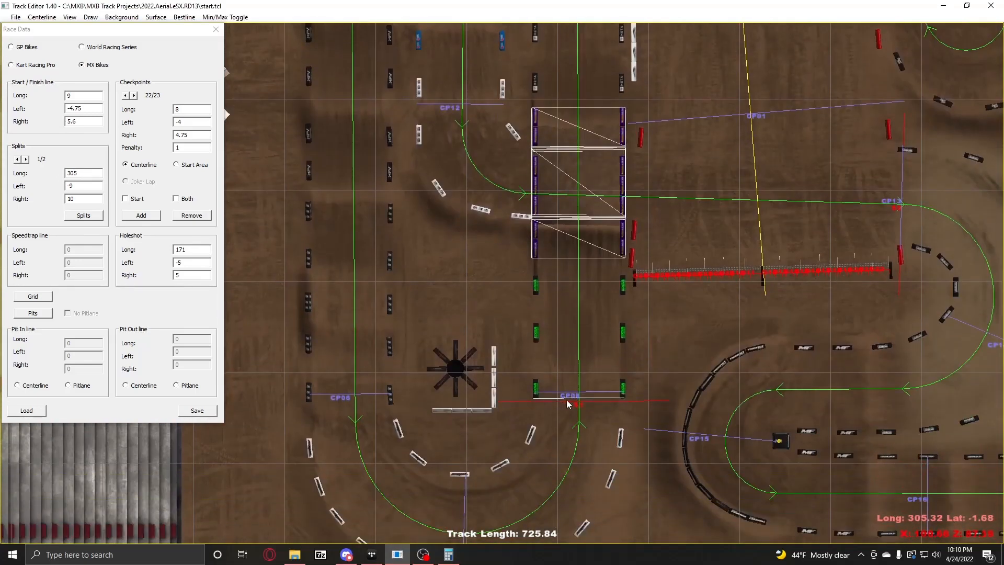
left_click(45, 171)
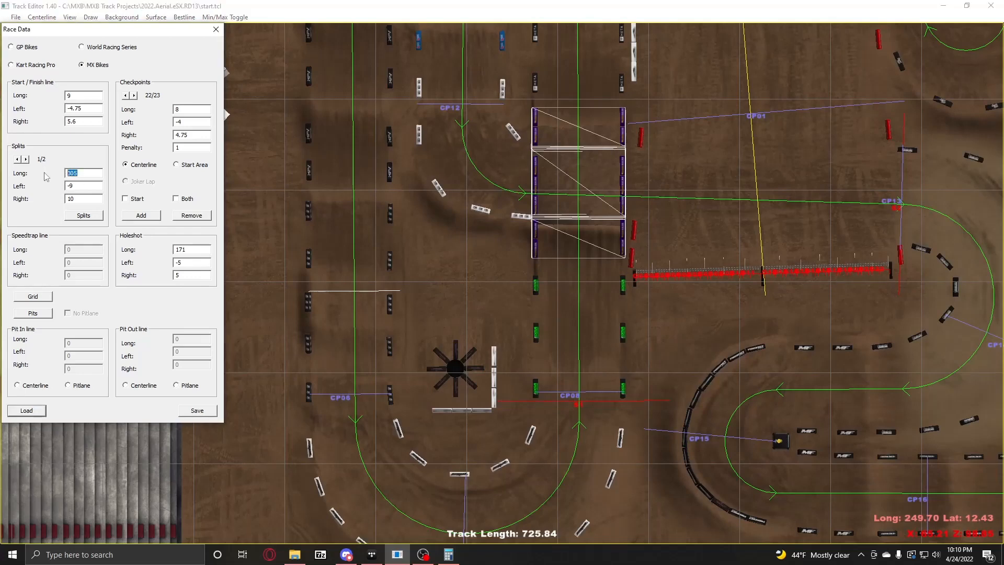
left_click(449, 554)
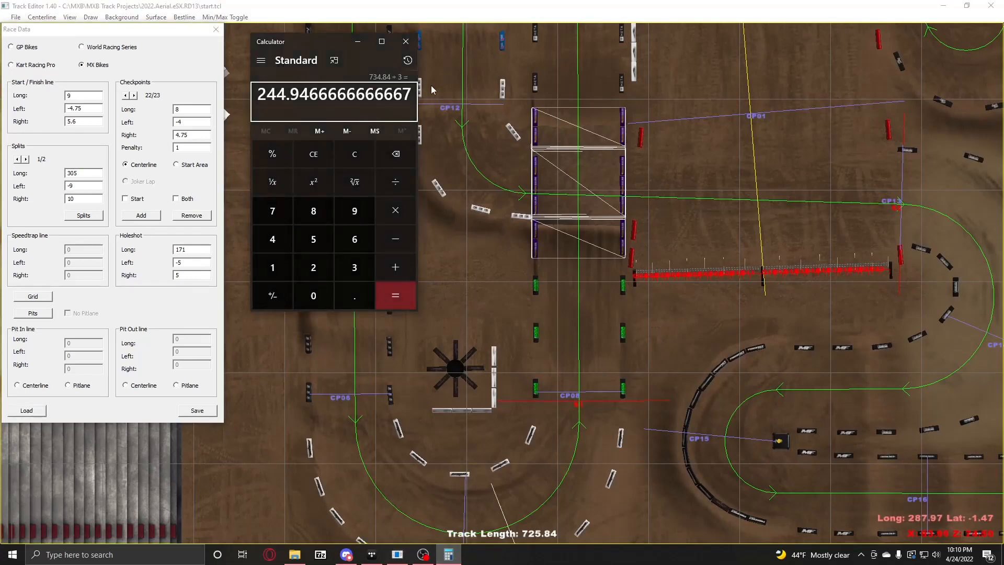
left_click(101, 171)
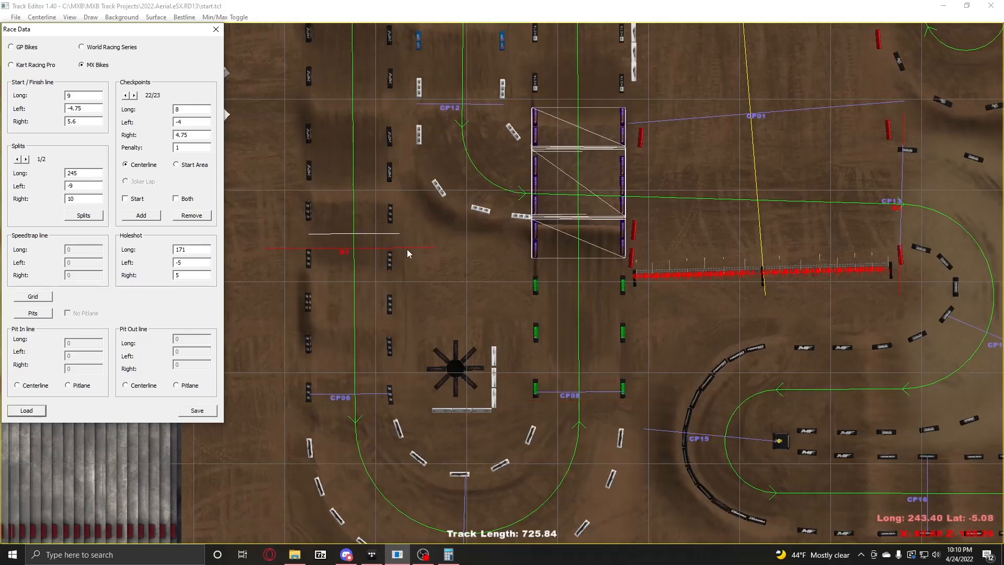
Step: Check where the first split crosses the straight before the second turn, and set its Long value back to 305
scroll(410, 263, "down", 5)
left_click_drag(458, 239, 410, 222)
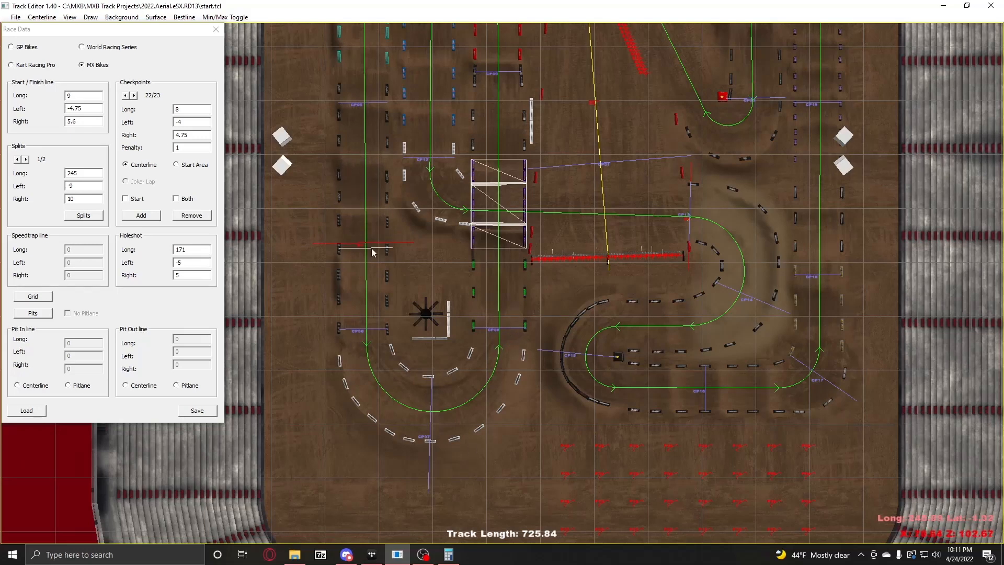
double_click(81, 174)
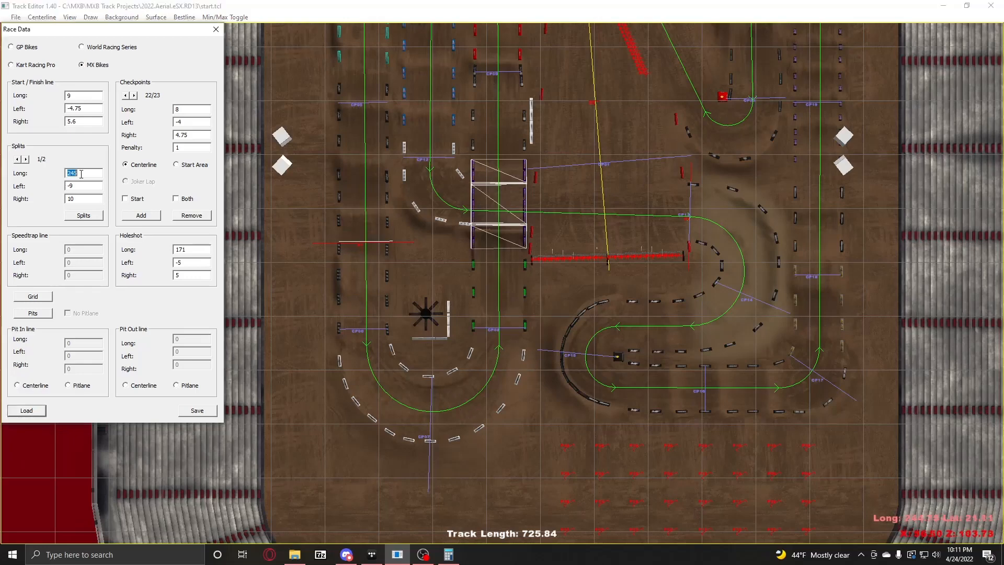
type("305")
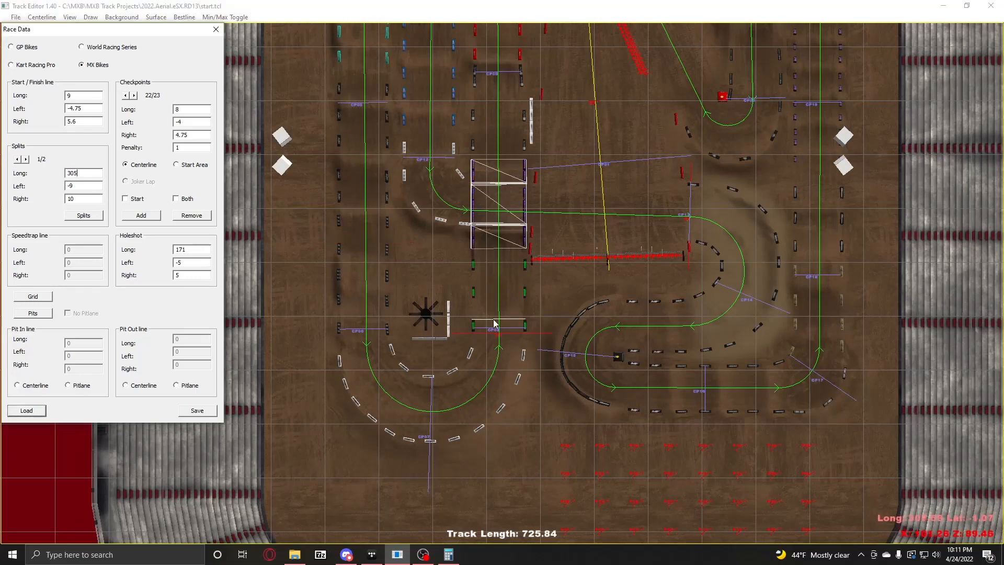
Step: Check the first split's position on the straight, and in Calculator multiply the one-third distance by 2
scroll(492, 314, "up", 4)
right_click_drag(491, 313, 491, 311)
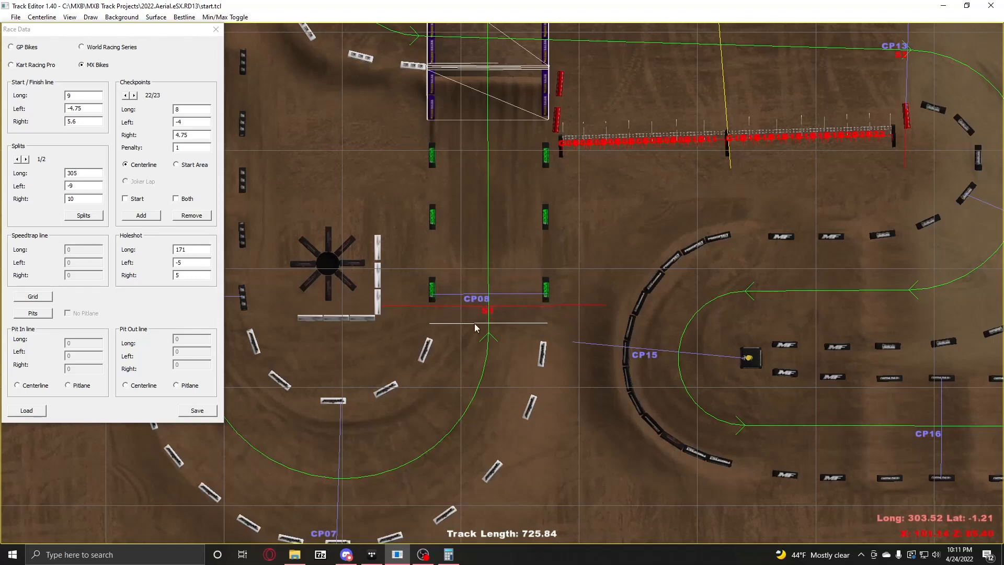
left_click(448, 555)
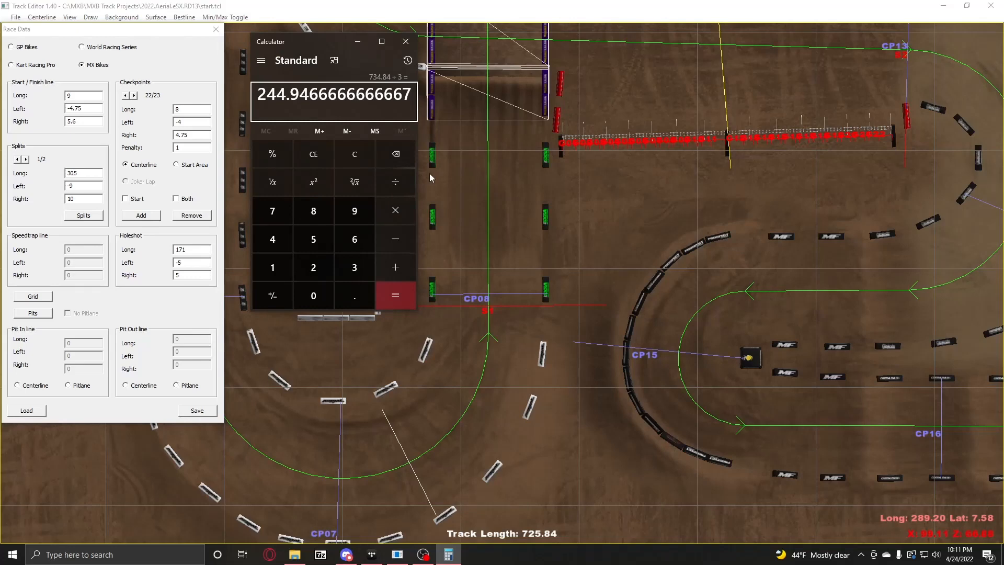
type("*2")
key("Return")
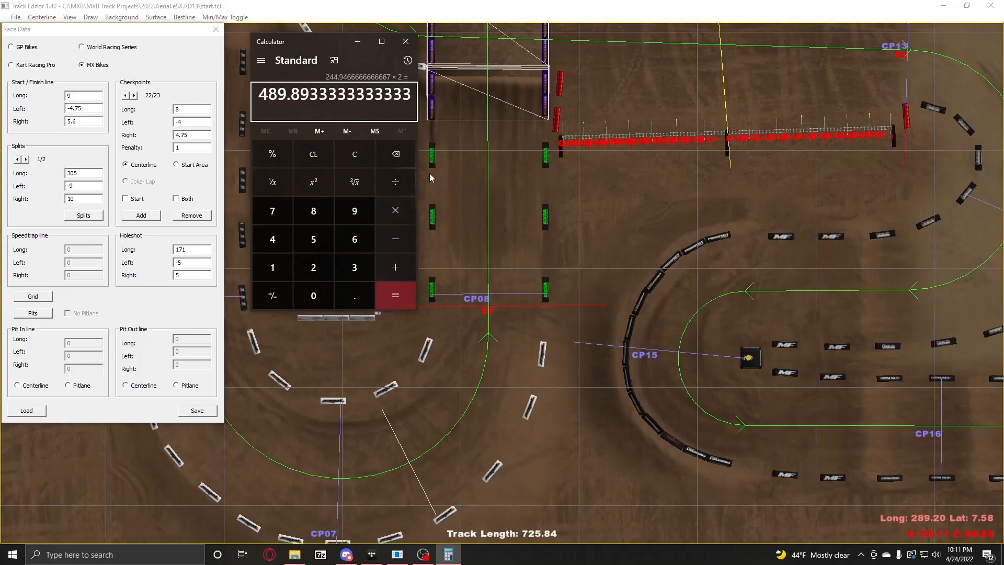
Step: Bring up the second split in Track Editor and compare its location near the starting gate with the calculated two-thirds distance
left_click(26, 159)
left_click(448, 554)
left_click_drag(860, 89, 809, 306)
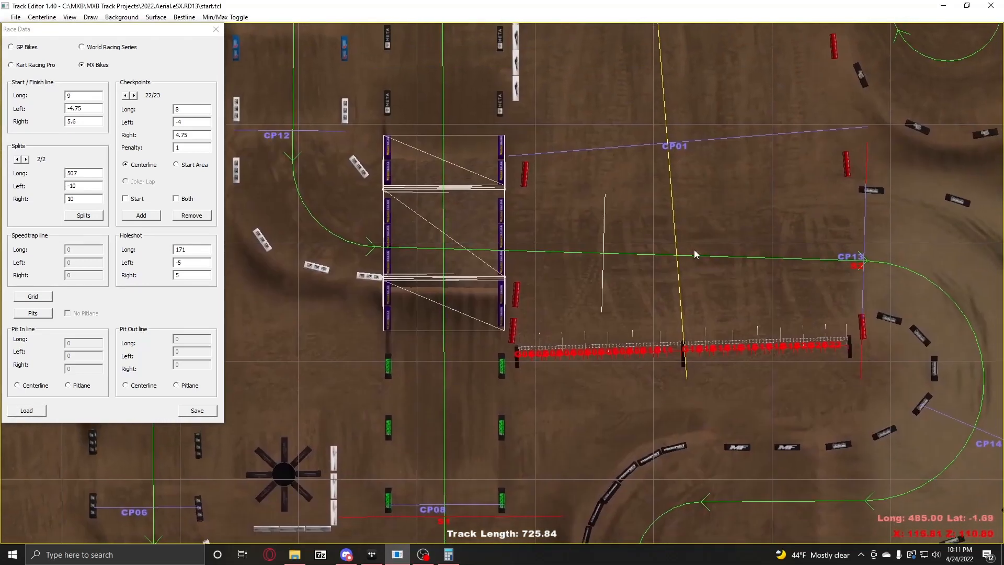
left_click(445, 556)
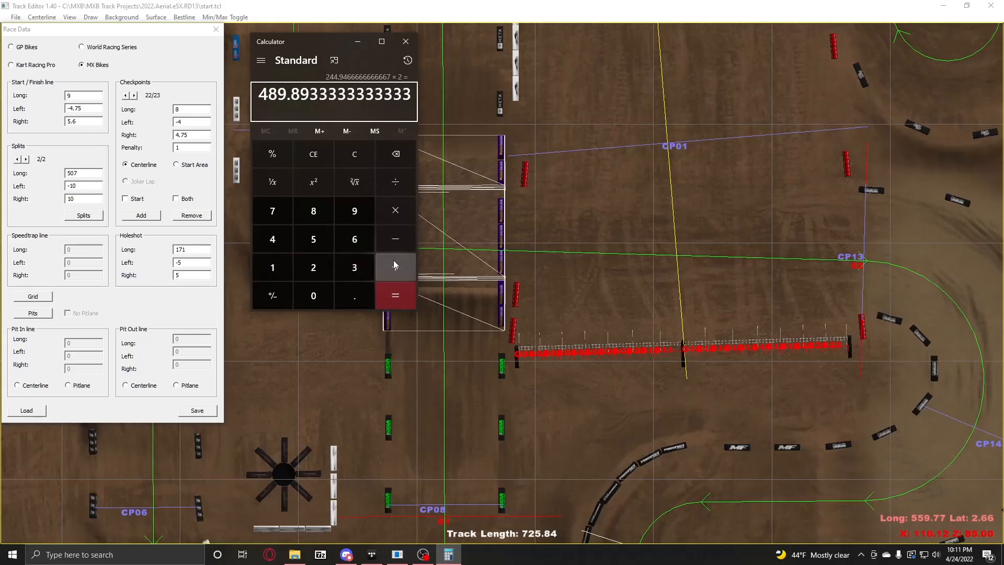
left_click(470, 243)
scroll(635, 262, "up", 5)
scroll(642, 276, "down", 3)
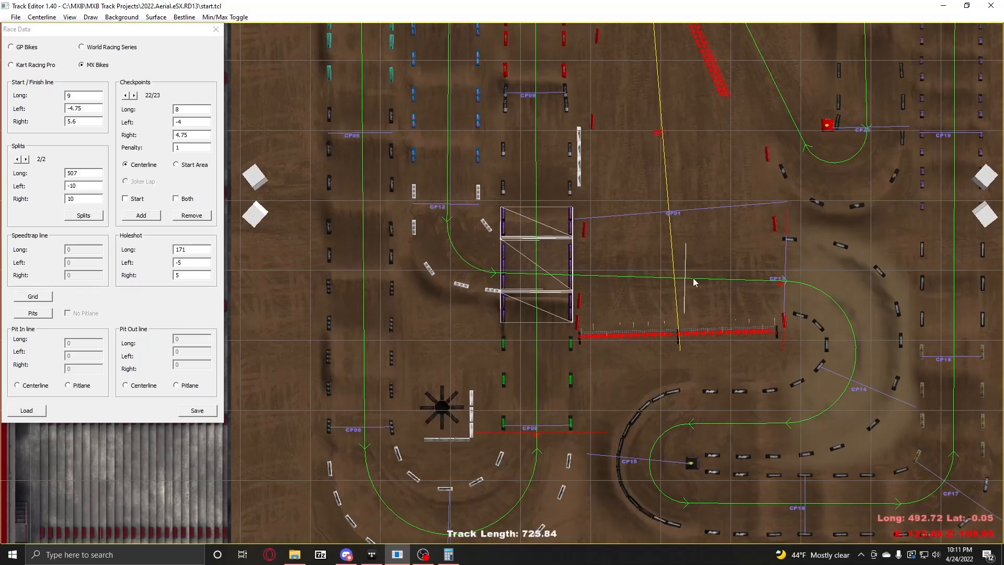
right_click_drag(705, 284, 529, 279)
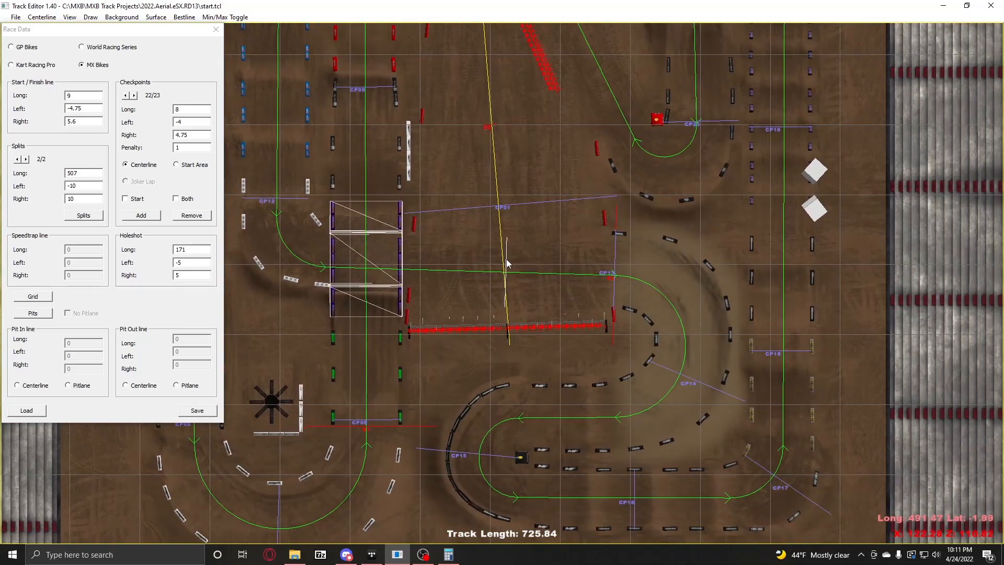
scroll(506, 260, "down", 3)
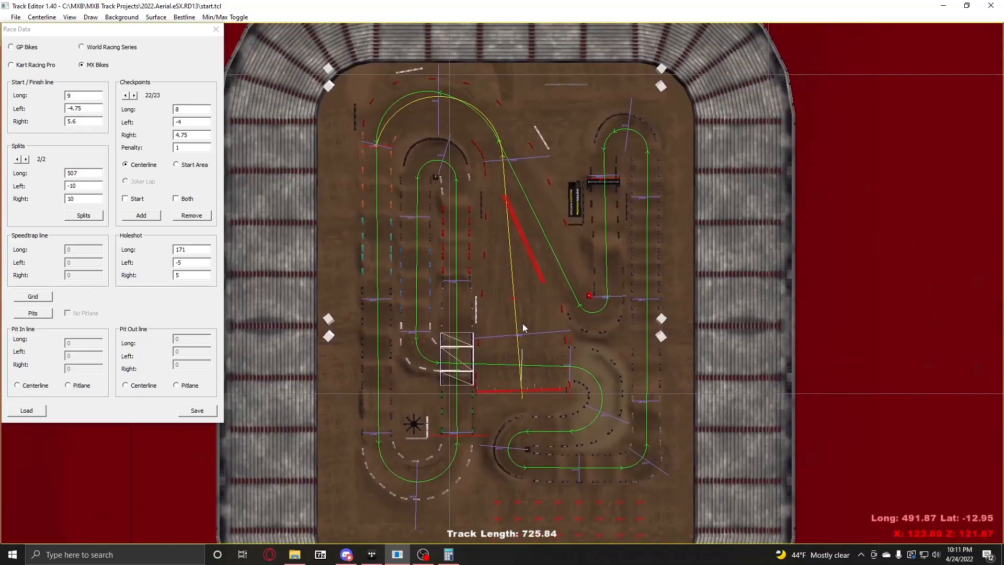
right_click_drag(522, 323, 522, 307)
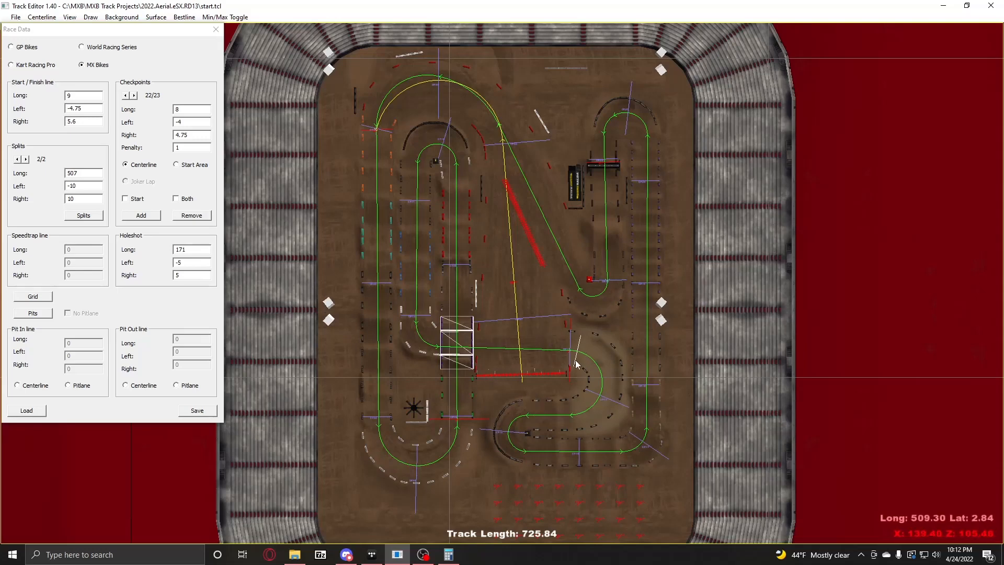
scroll(541, 360, "up", 3)
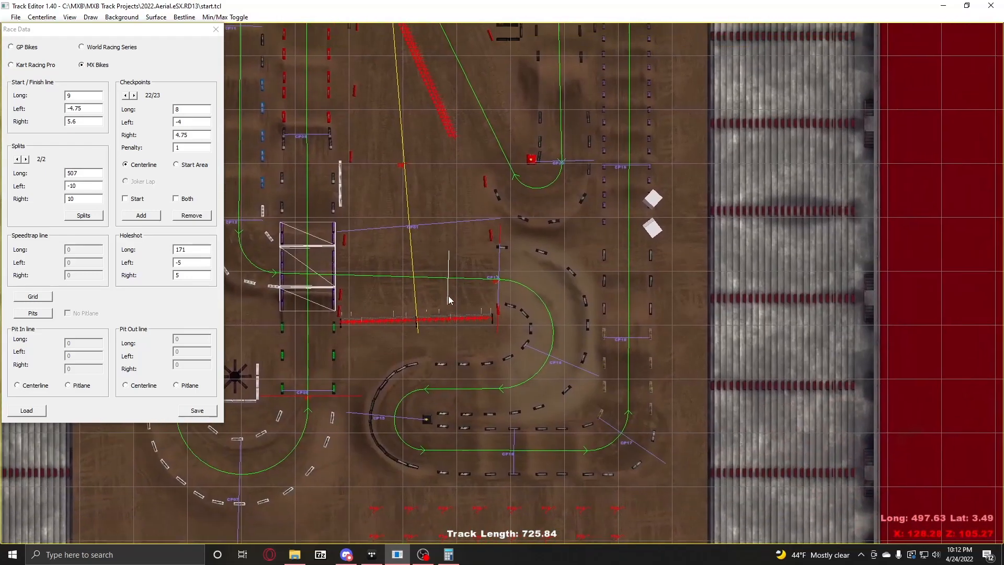
right_click_drag(469, 195, 423, 346)
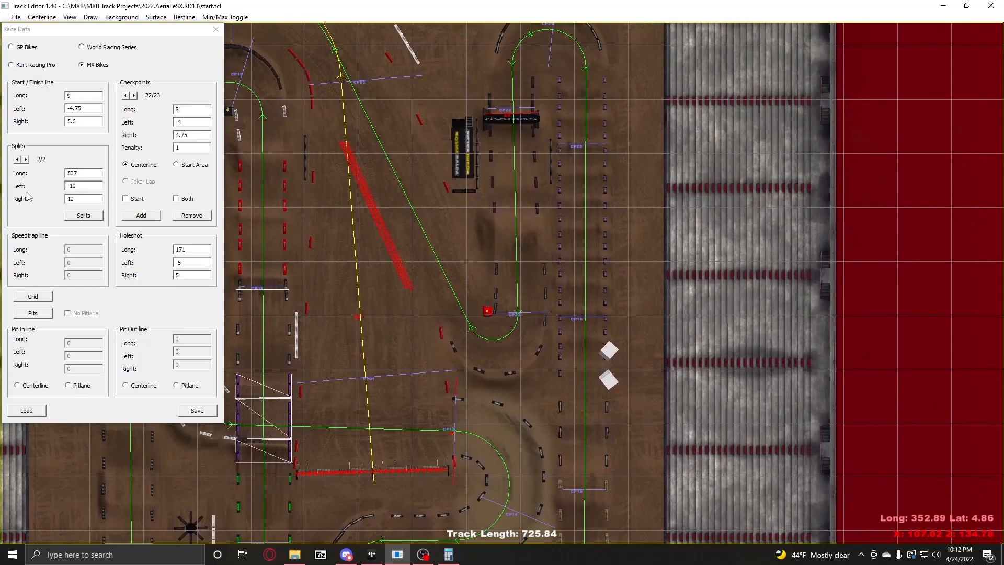
Step: Bring up the first split again and examine how both splits divide the lap between the lanes and turns
left_click(17, 159)
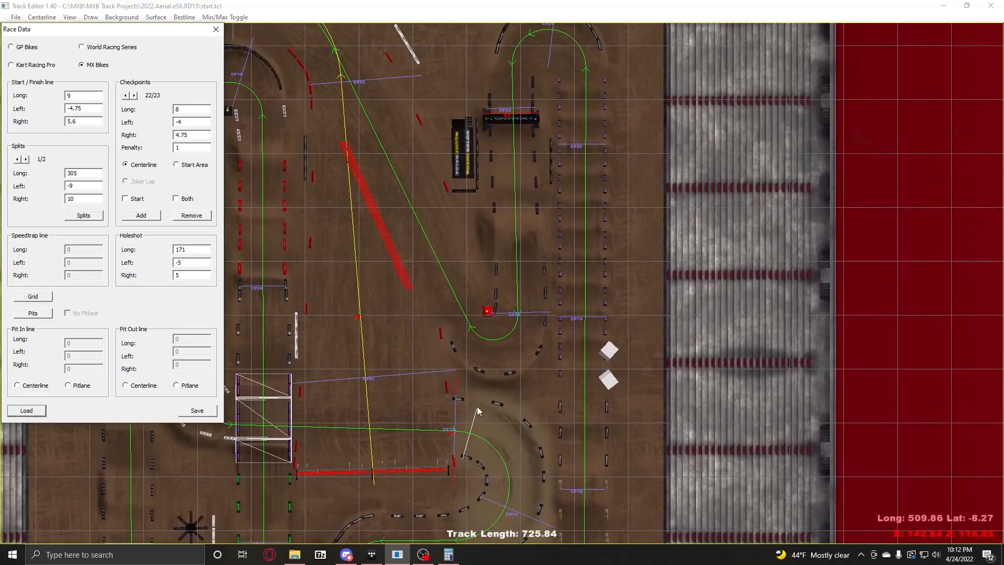
right_click_drag(335, 228, 465, 382)
right_click_drag(327, 259, 322, 140)
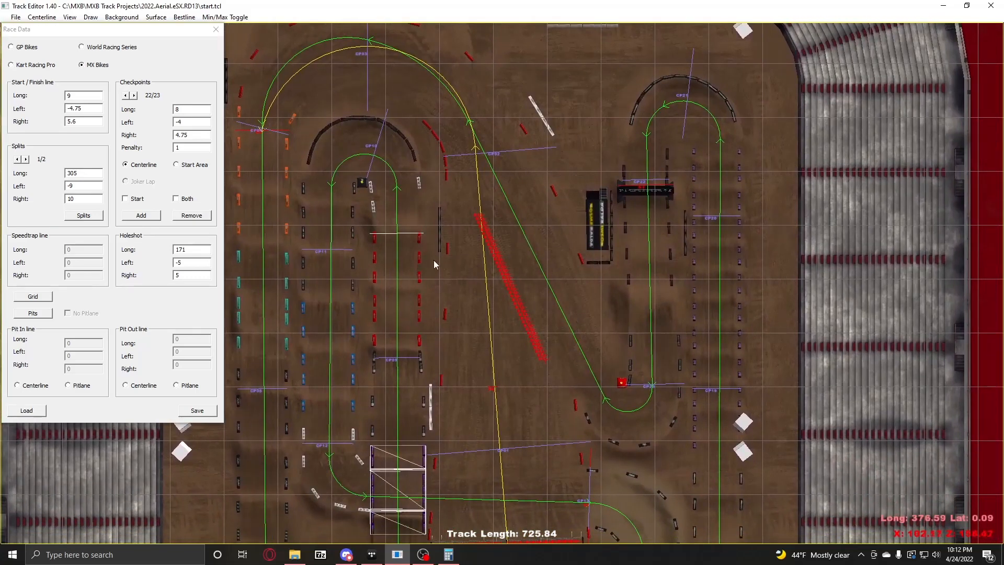
right_click_drag(526, 378, 443, 258)
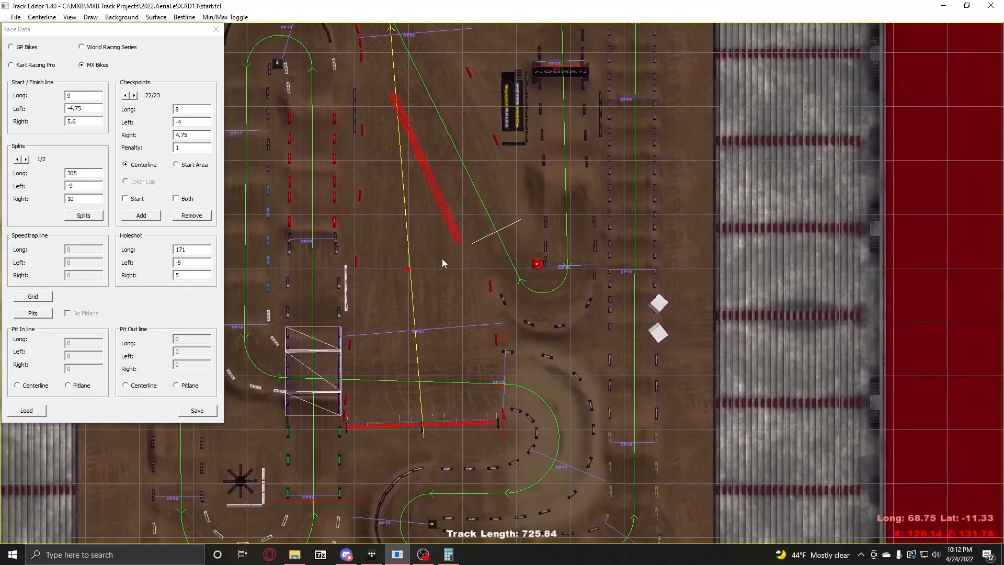
scroll(442, 261, "down", 2)
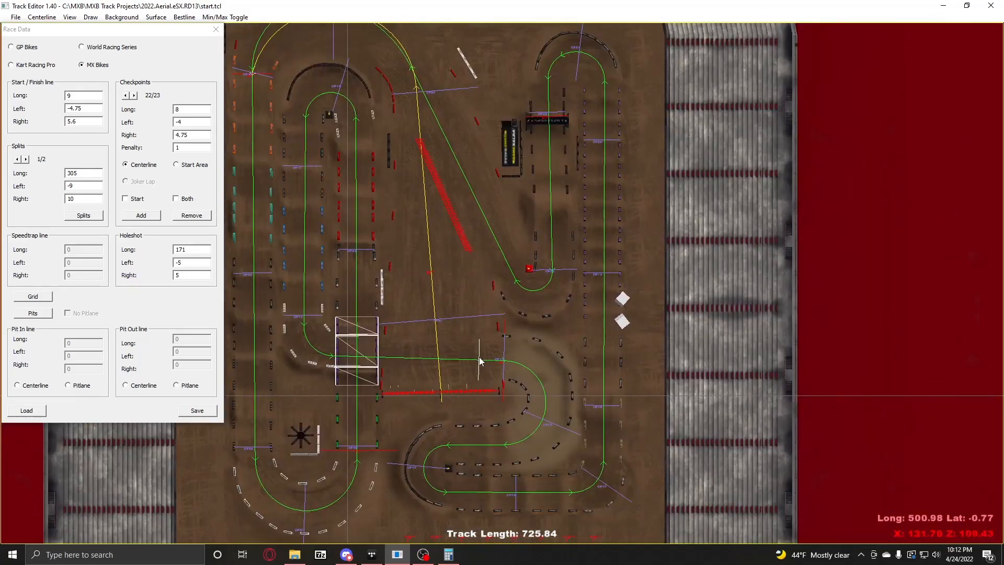
right_click_drag(480, 361, 516, 174)
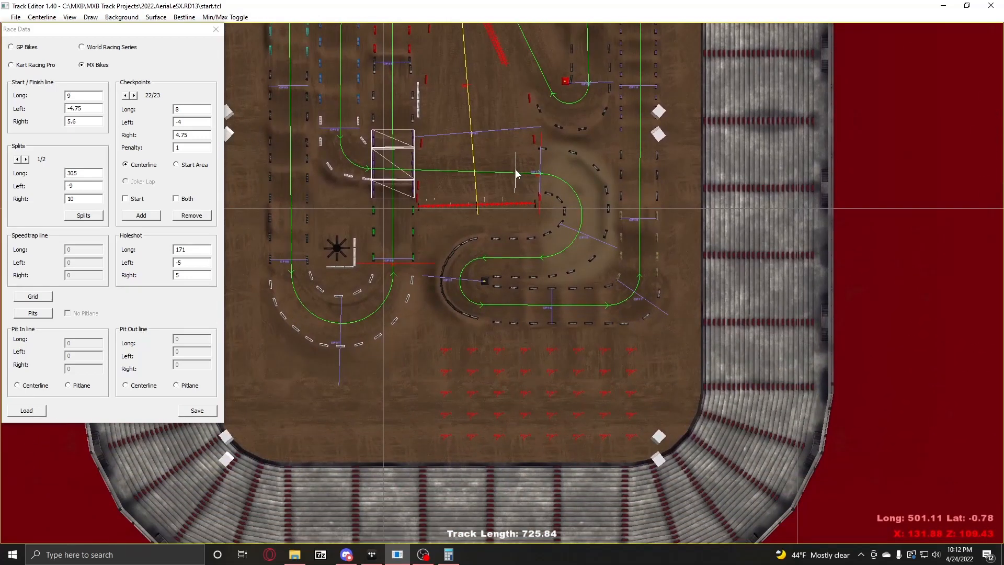
Step: Open the starting grid generator, move its dialog aside, and examine the numbered stalls along the starting gate
left_click(47, 298)
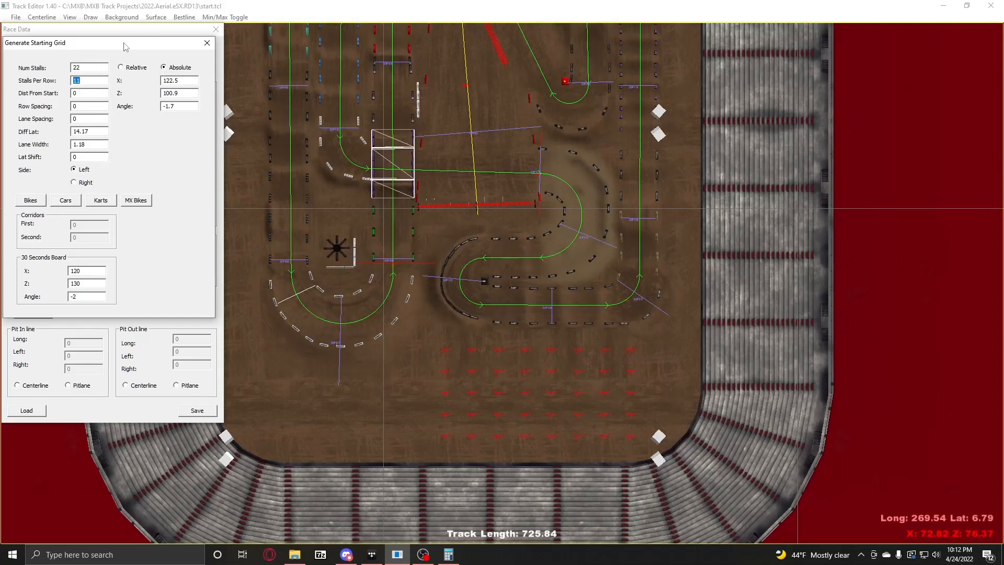
left_click_drag(125, 45, 184, 38)
scroll(441, 206, "up", 10)
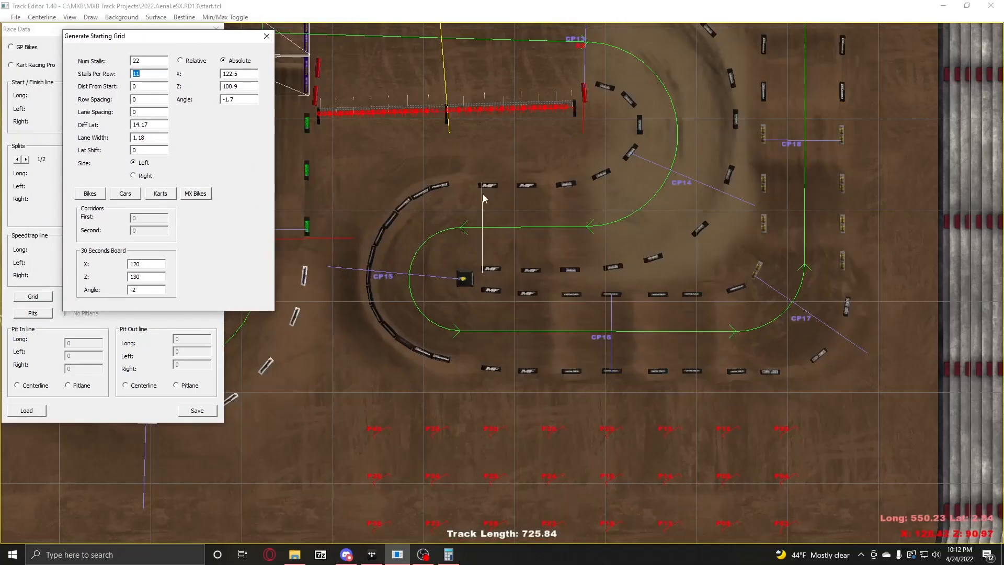
left_click(481, 197)
right_click_drag(470, 284, 531, 355)
scroll(549, 331, "up", 2)
scroll(510, 272, "up", 2)
scroll(531, 355, "down", 2)
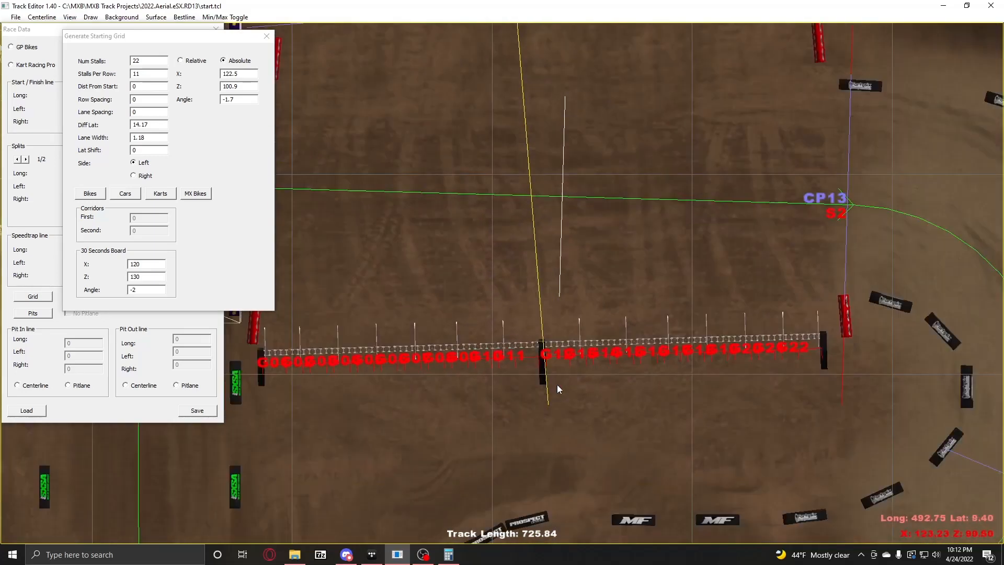
scroll(557, 357, "up", 1)
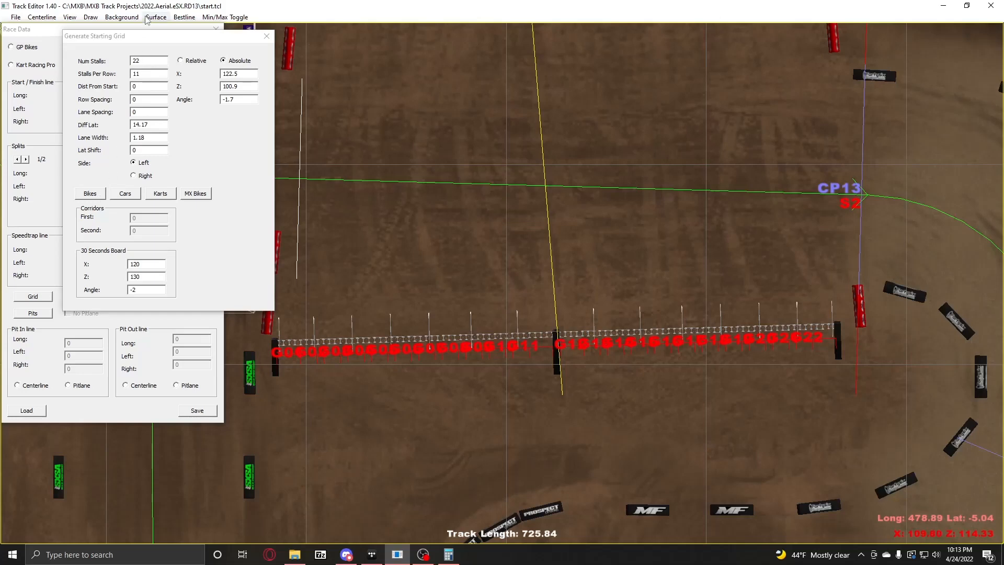
Step: Go over the starting grid's stall count, stalls per row and position settings, keeping their original values
double_click(151, 59)
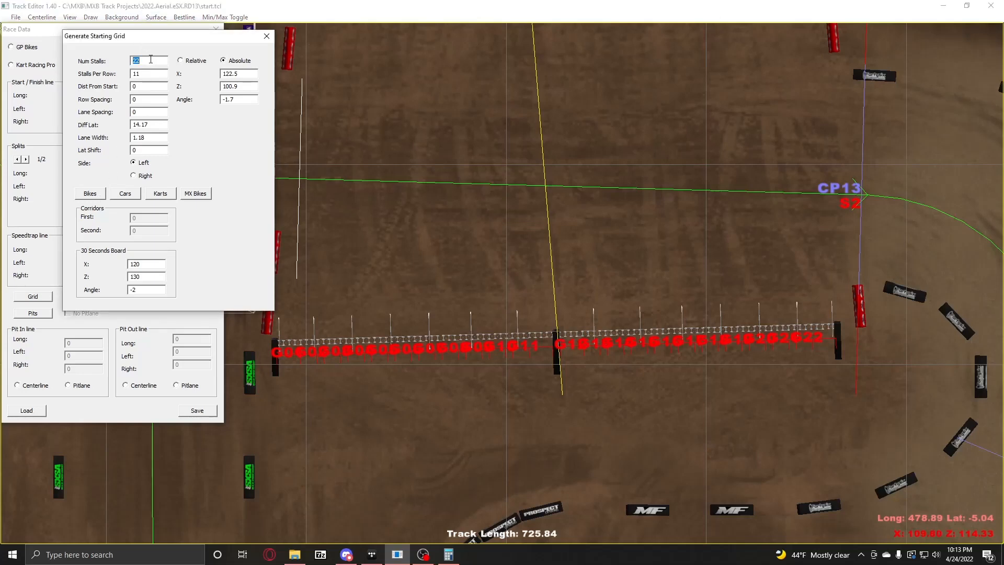
left_click(156, 72)
double_click(153, 74)
left_click(165, 86)
type("5")
key("BackSpace")
type("0")
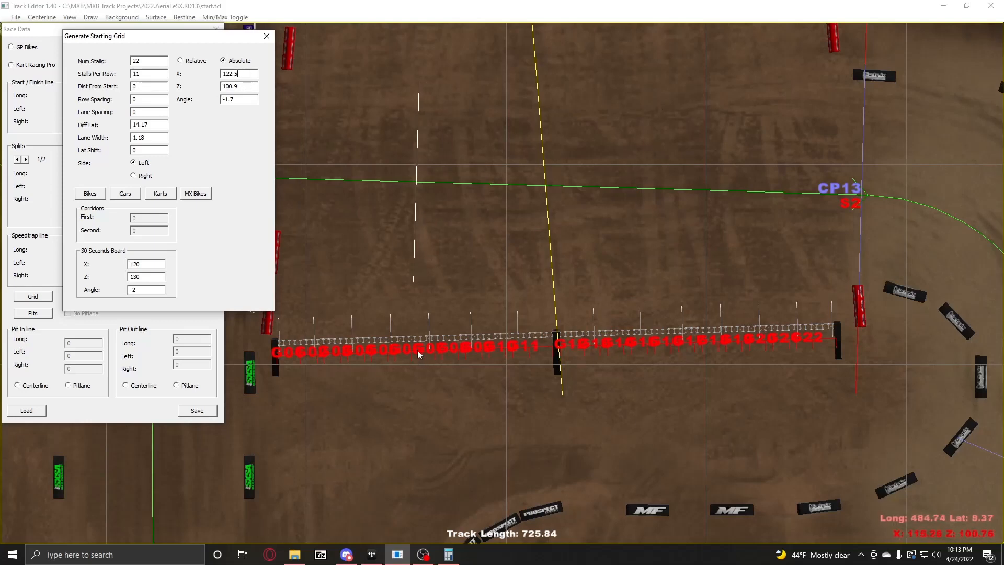
Step: Try a Dist From Start of 10 for the starting grid, and set it back to 0
double_click(153, 86)
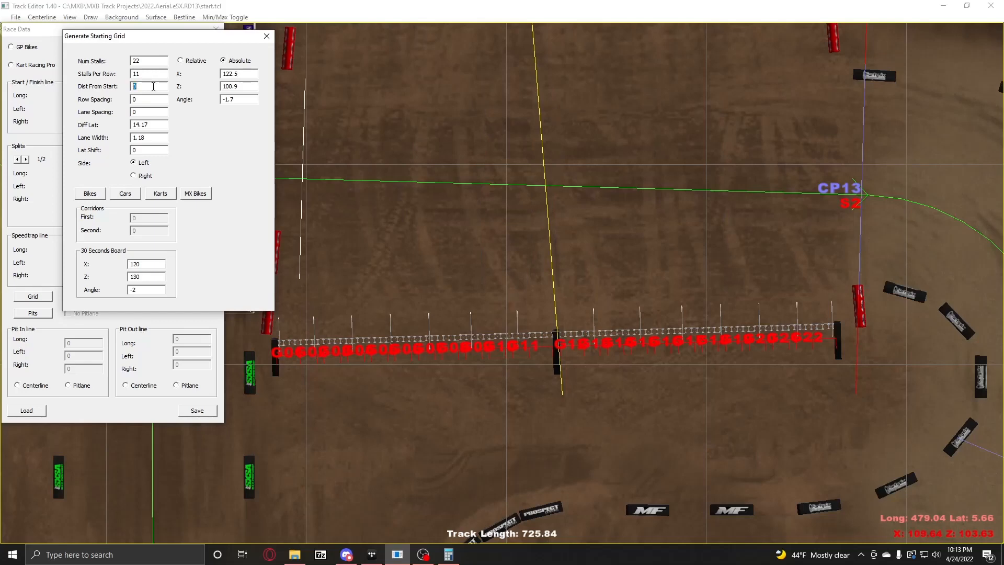
type("25")
key("BackSpace")
type("10")
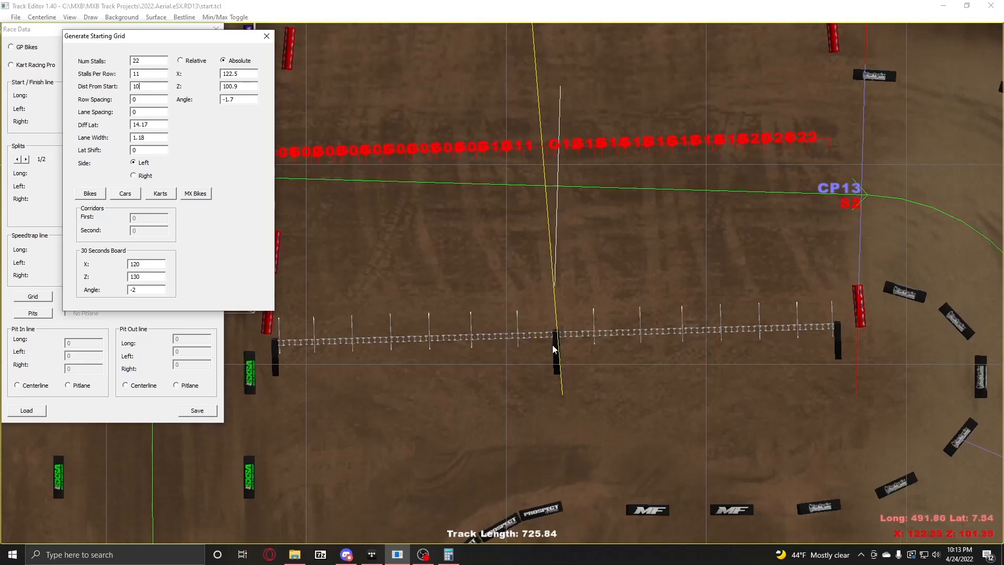
double_click(148, 86)
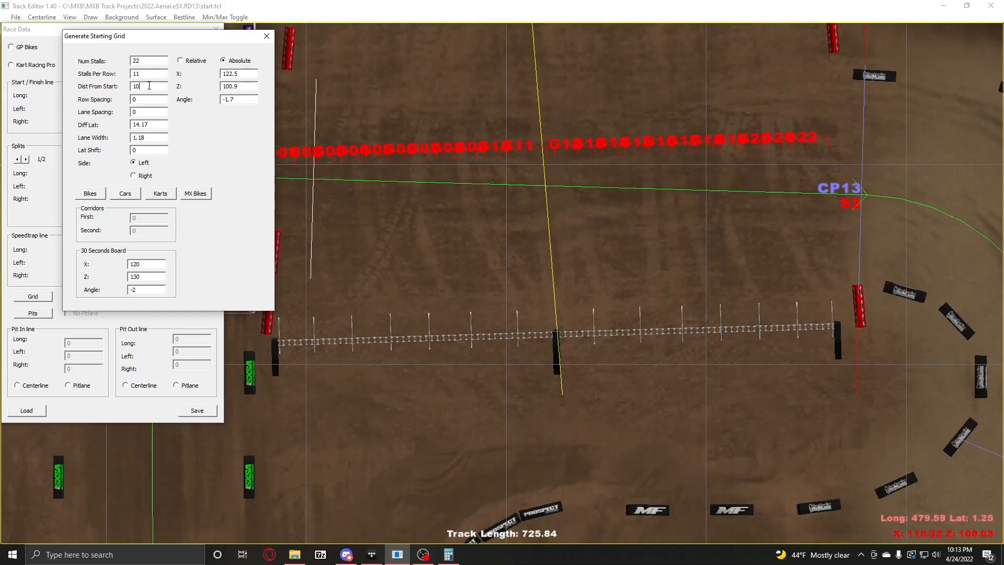
type("0")
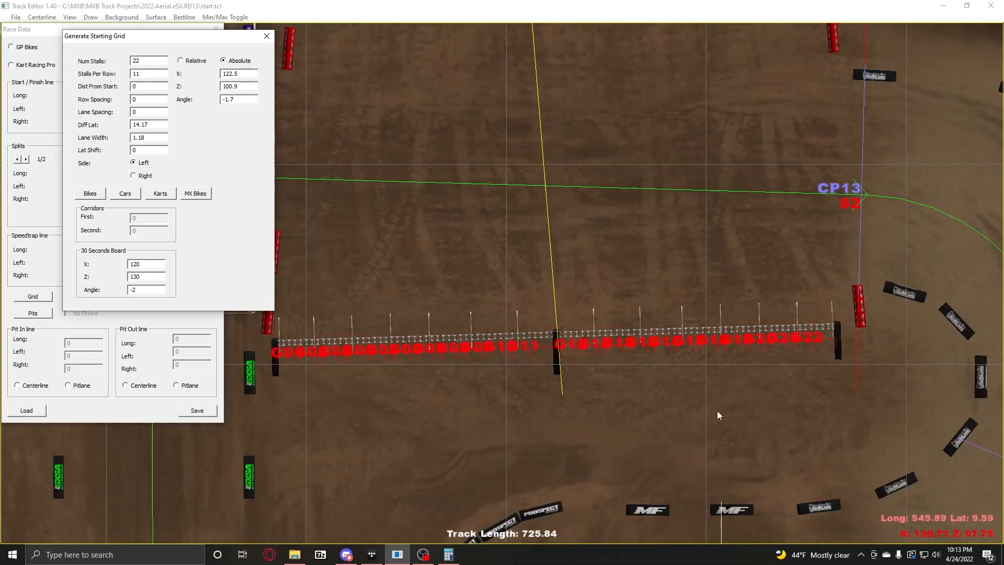
Step: Inspect the stalls around the centre of the gate, try a Row Spacing of 2, and set it back to 0
scroll(600, 360, "up", 5)
scroll(551, 297, "up", 5)
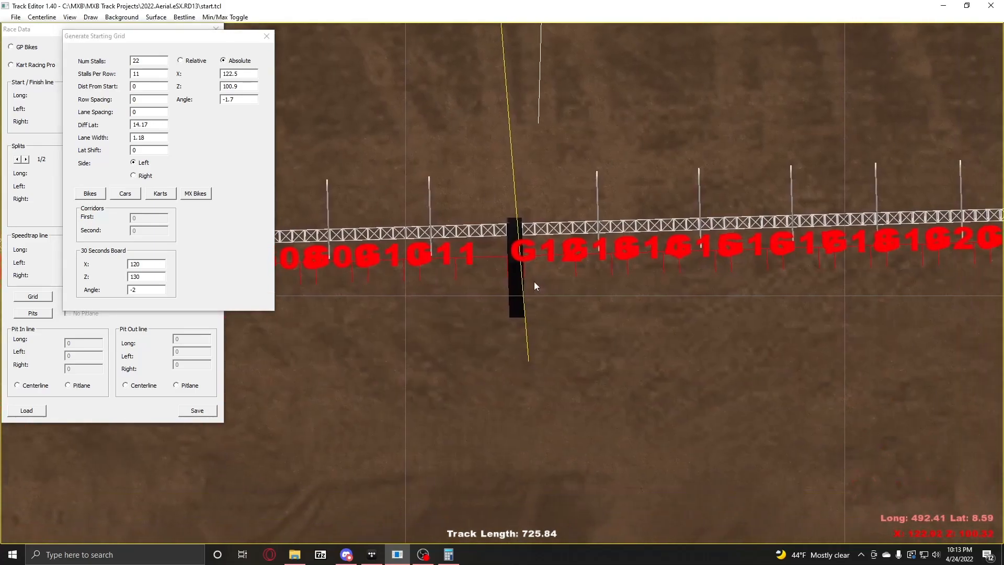
left_click_drag(553, 232, 546, 296)
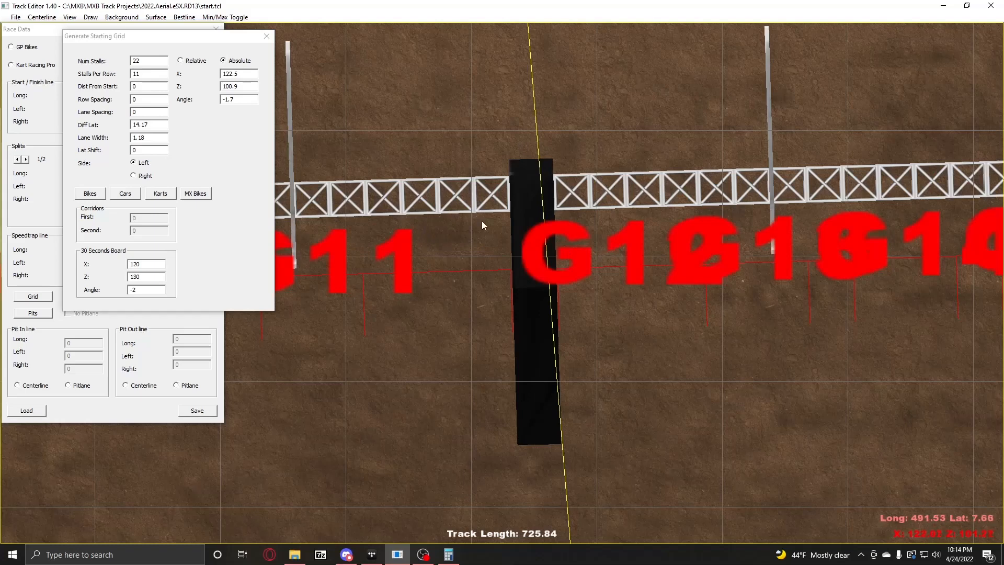
scroll(548, 249, "down", 3)
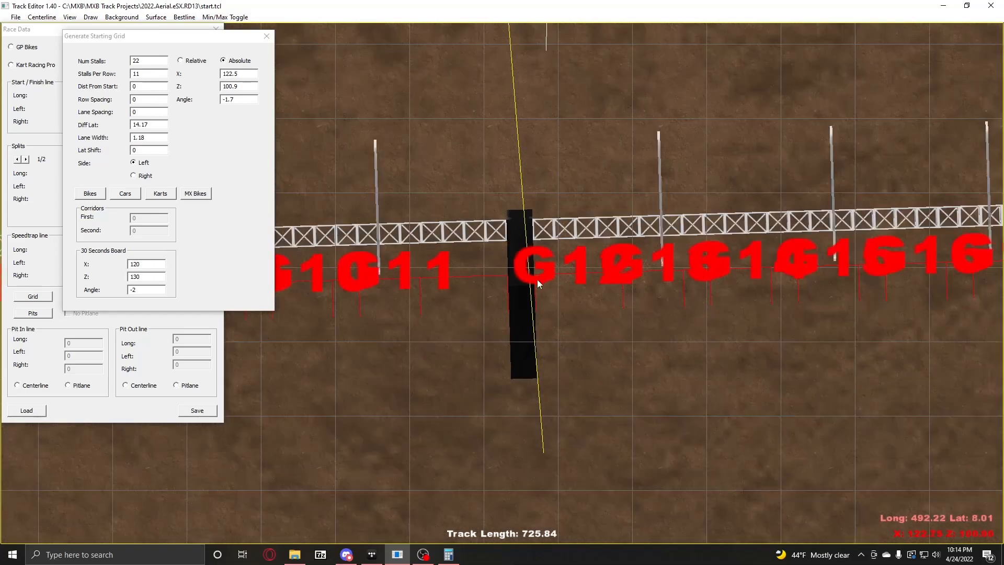
middle_click_drag(520, 282, 663, 316)
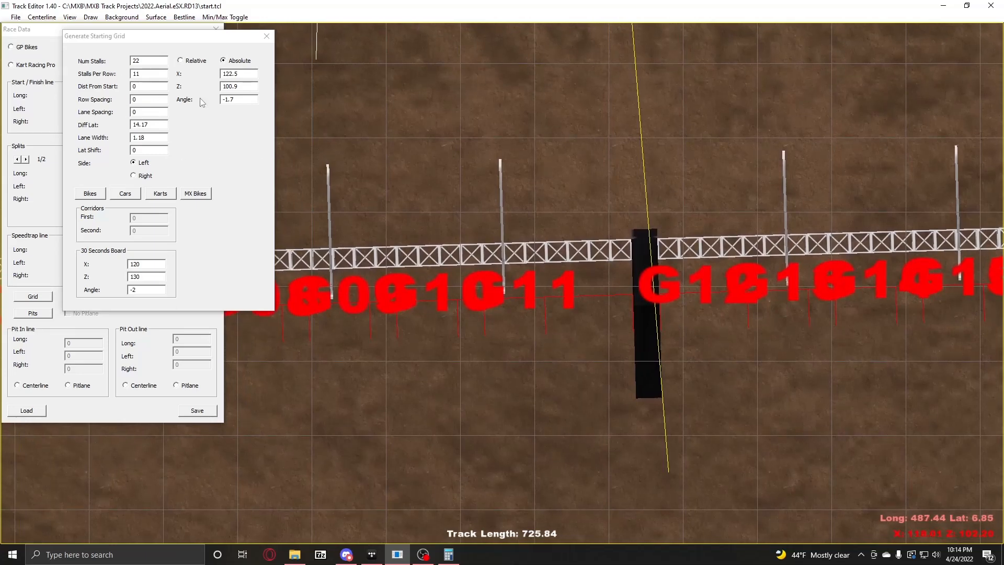
double_click(149, 102)
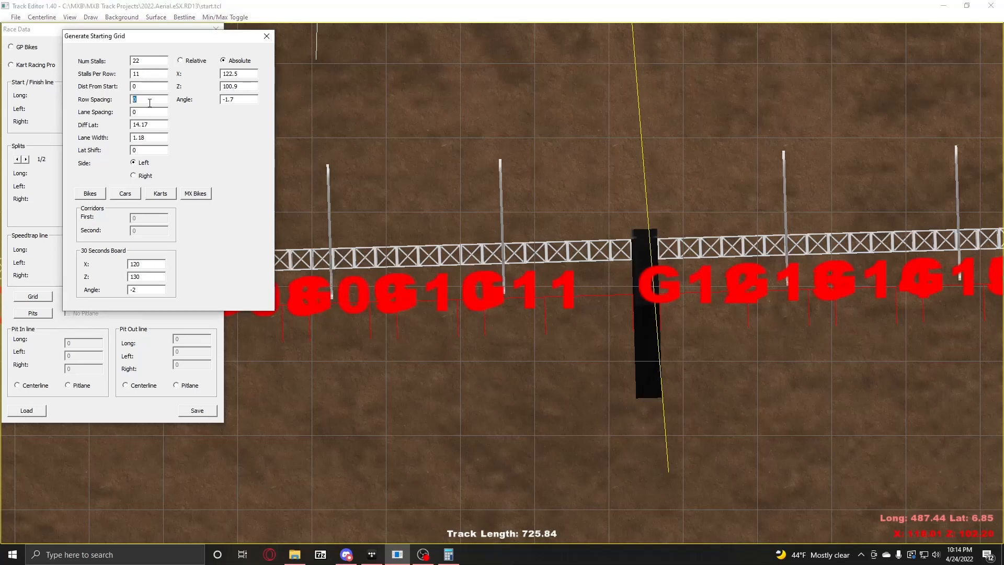
type("2")
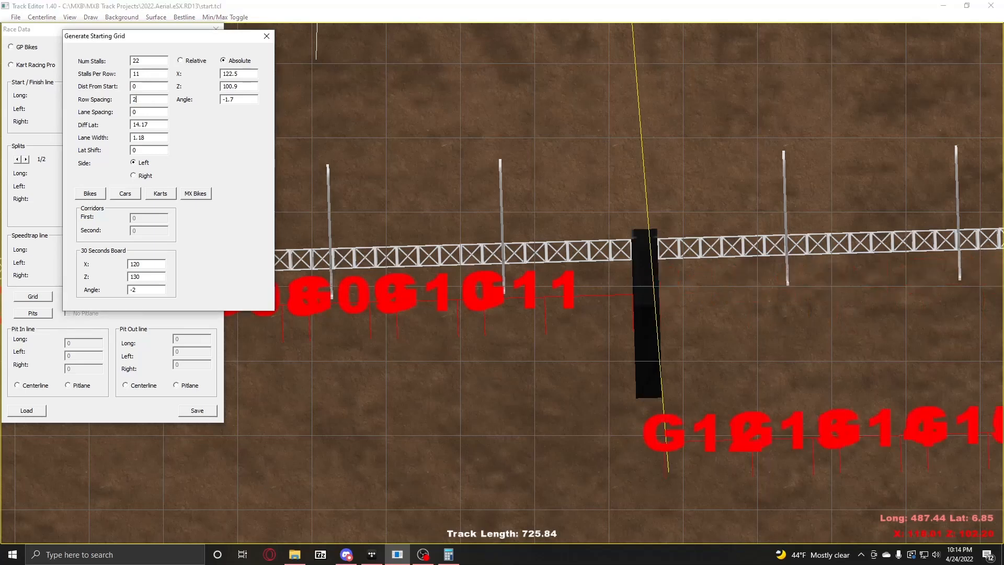
scroll(642, 306, "down", 3)
right_click_drag(629, 325, 570, 310)
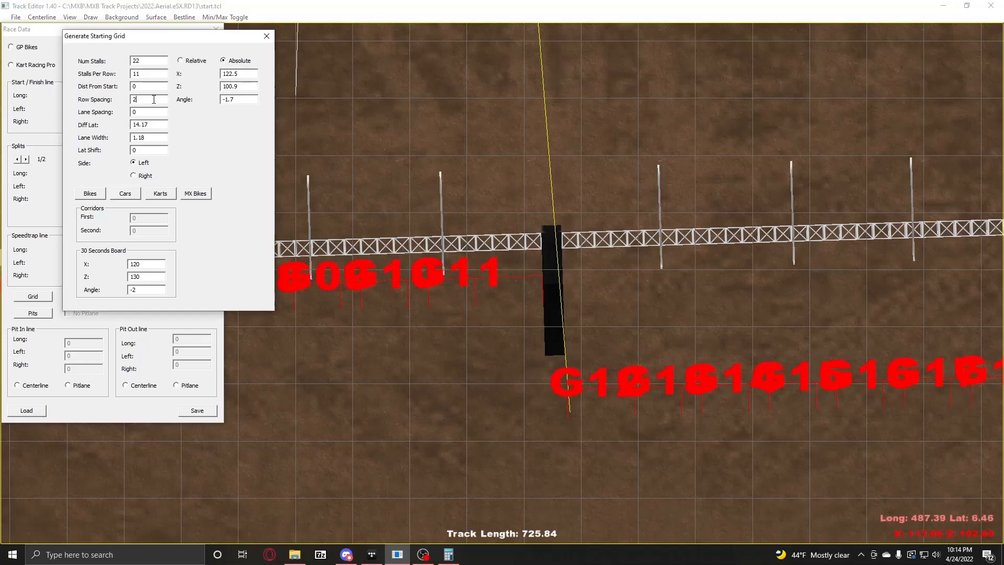
double_click(134, 100)
type("0")
left_click(615, 319)
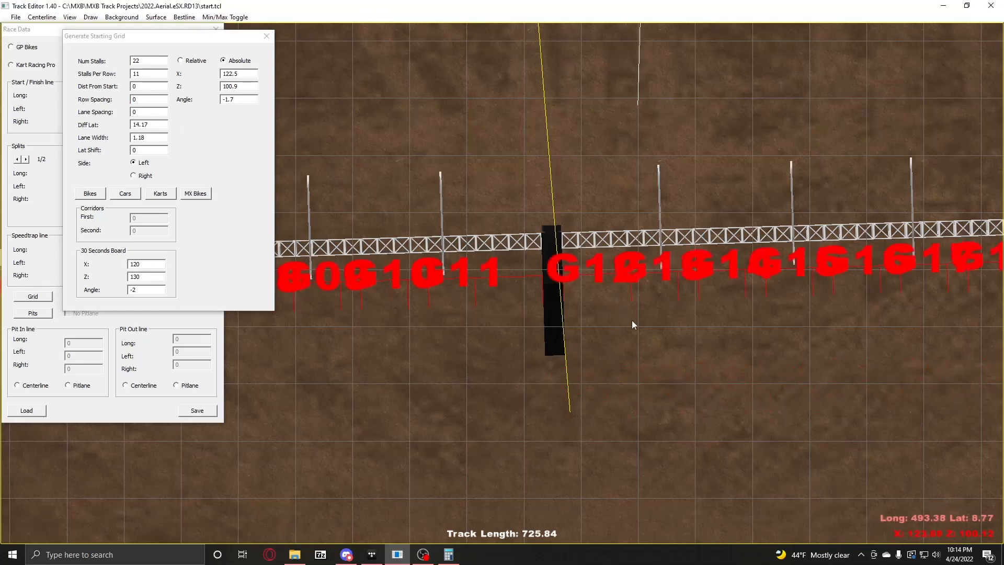
Step: Try a Lane Spacing of 2 for the starting grid, and reduce it to 1
double_click(155, 113)
type("2")
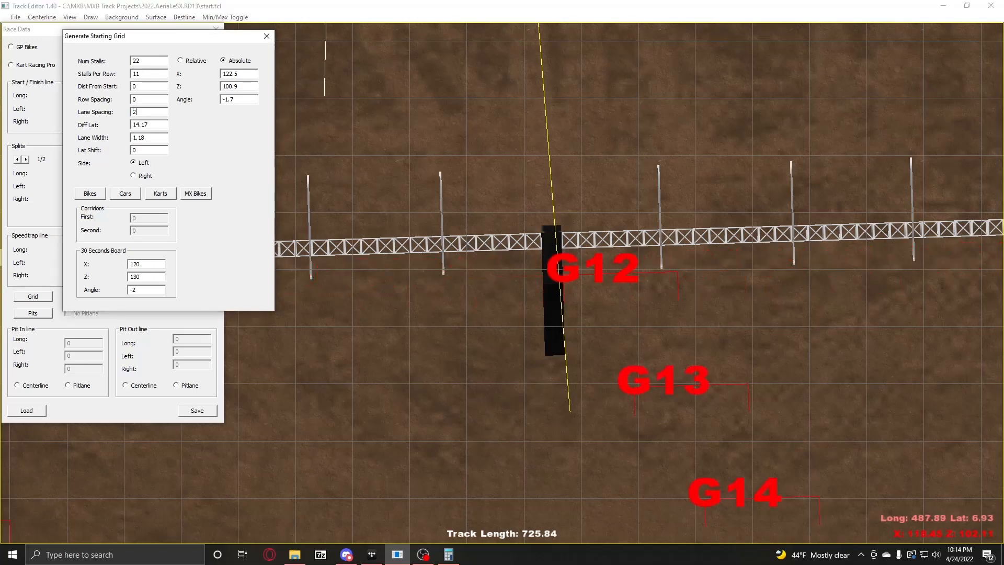
key("BackSpace")
type("1")
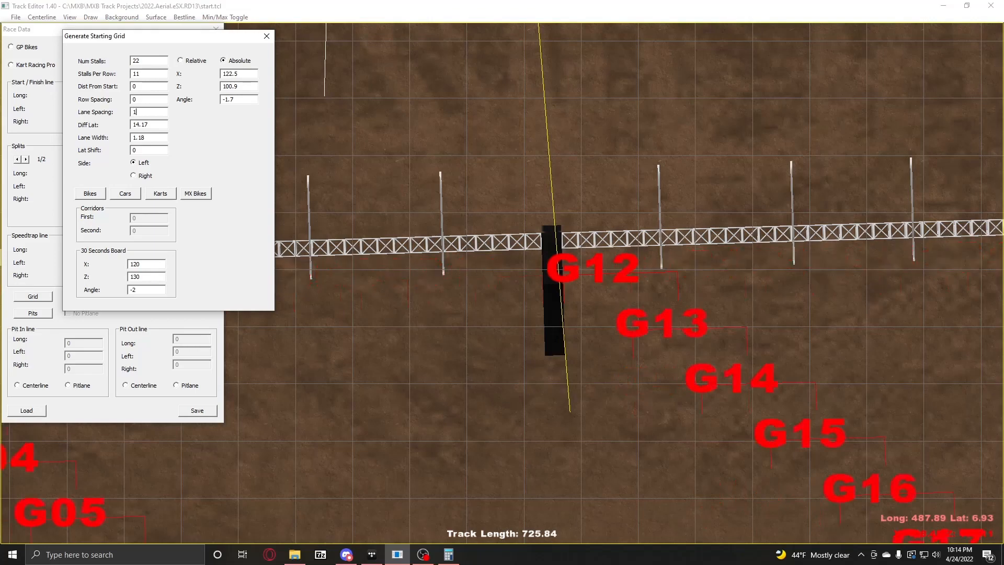
scroll(575, 261, "down", 2)
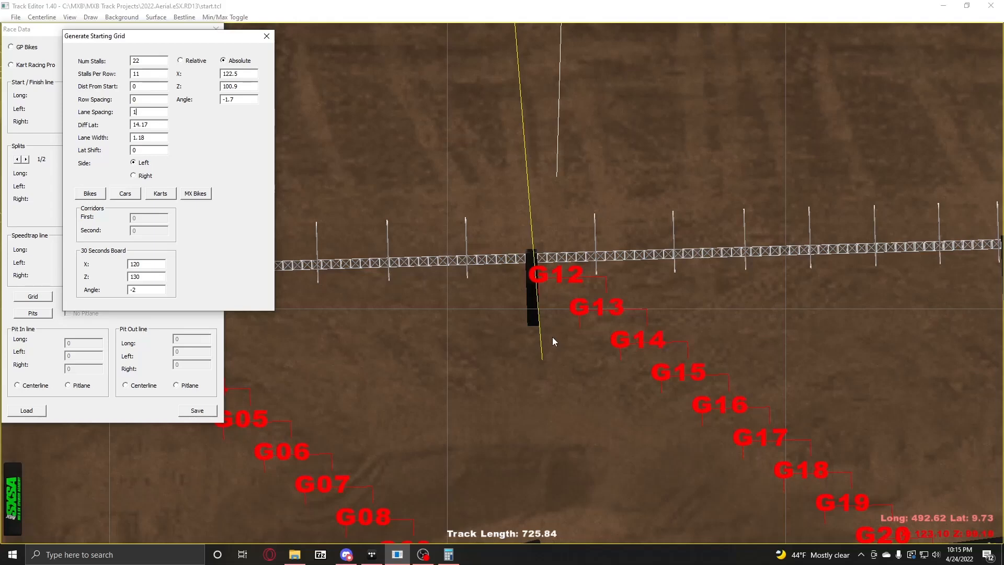
Step: Try a Row Spacing of -1 and inspect the staggered stalls on both sides of the gate's centre
left_click(143, 99)
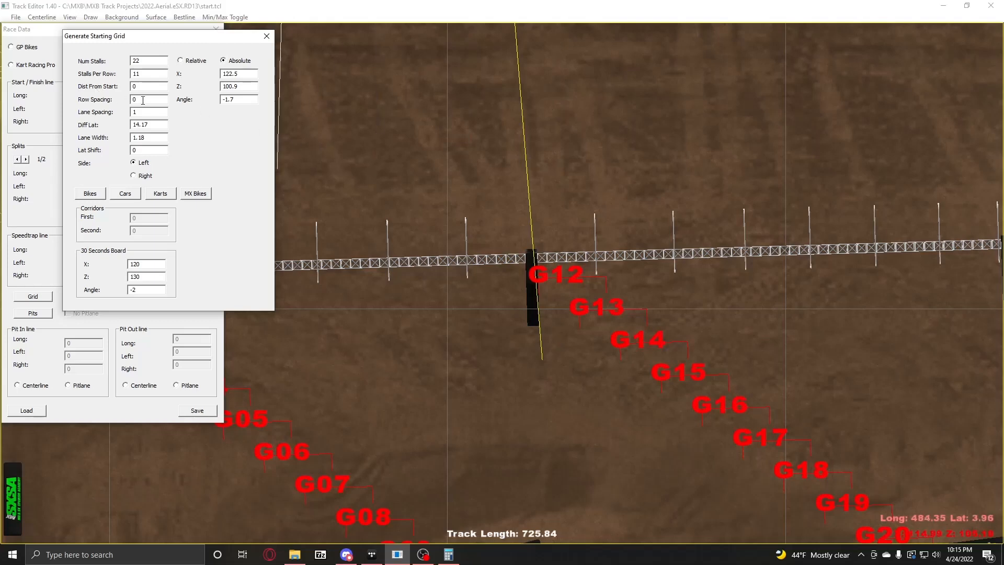
key("BackSpace")
type("-1")
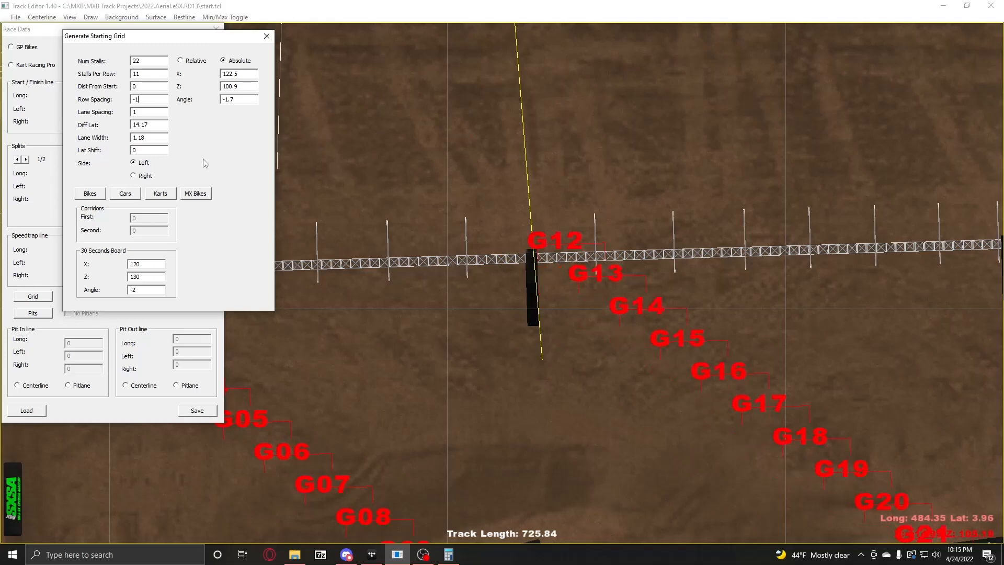
left_click_drag(520, 348, 653, 334)
scroll(673, 328, "down", 2)
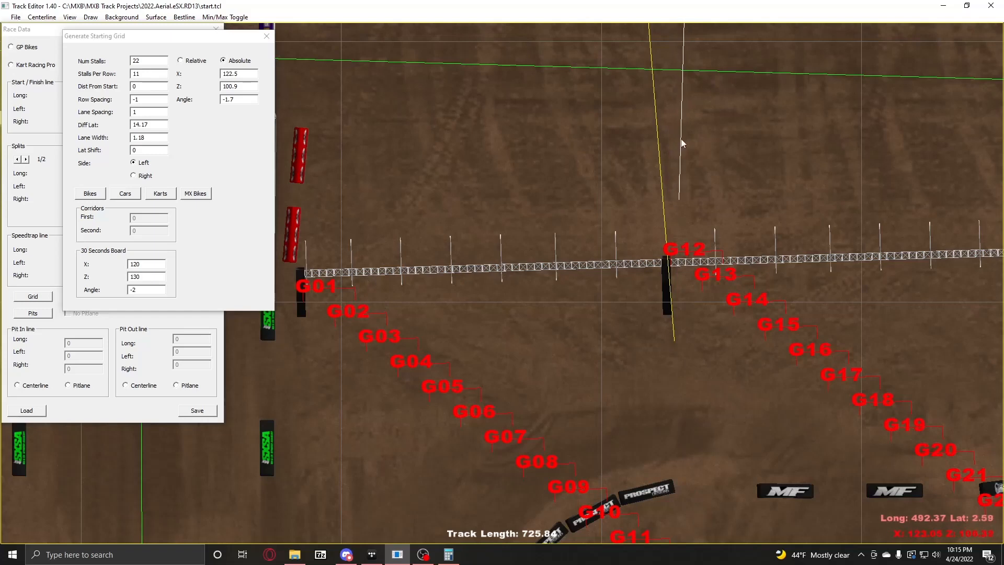
Step: Set the starting grid's Row Spacing and Lane Spacing back to 0
double_click(137, 100)
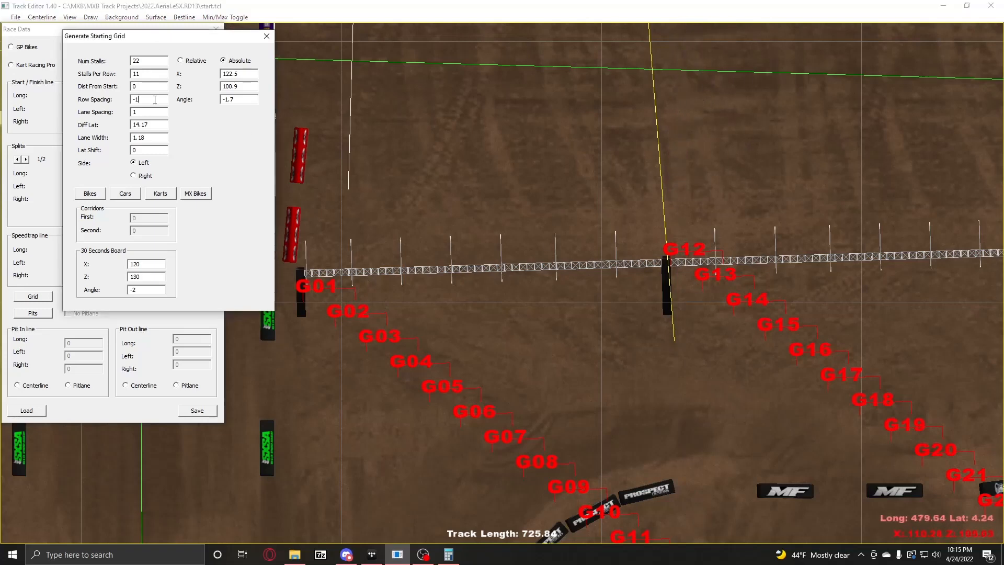
type("0")
double_click(152, 111)
type("0")
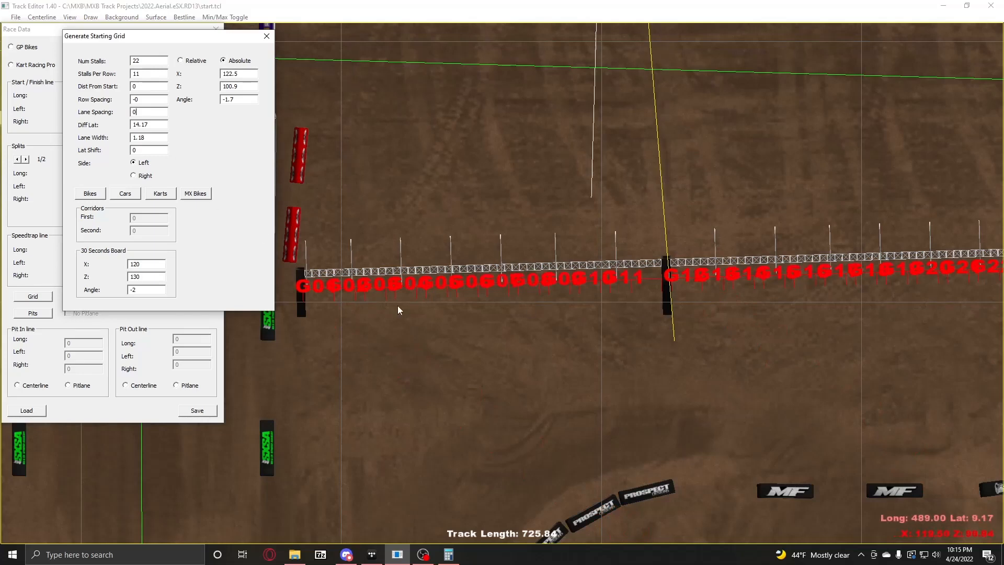
left_click(678, 314)
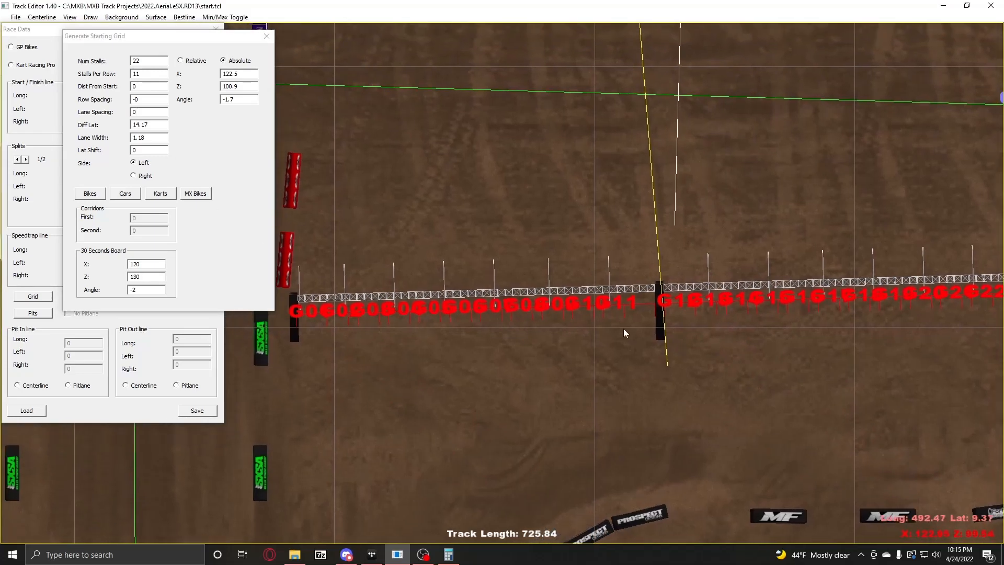
Step: Try Diff Lat values such as 20, .1 and 1.0 to show how they change the gap between the stall groups
double_click(159, 124)
type("20")
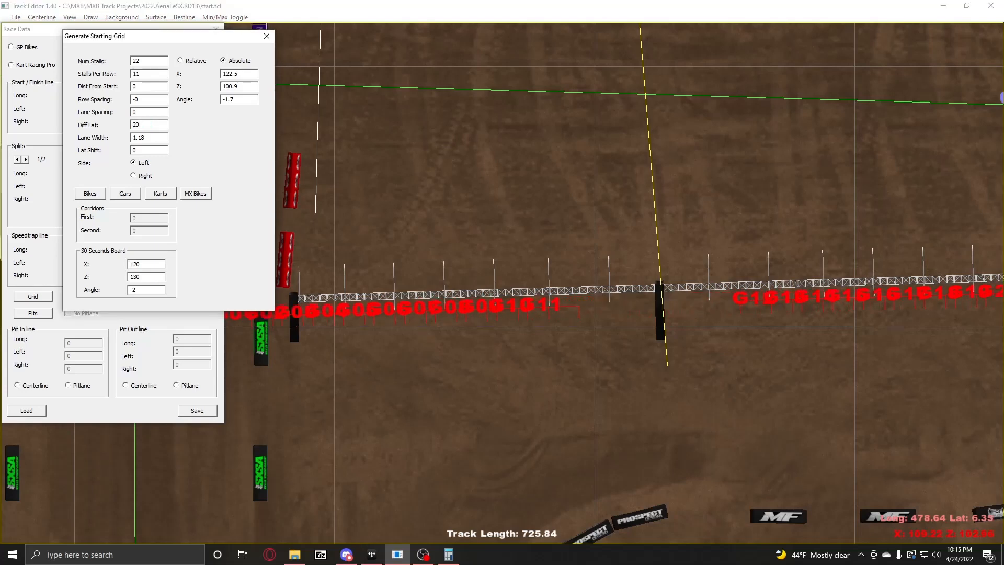
key("BackSpace")
key("BackSpace")
type(".1")
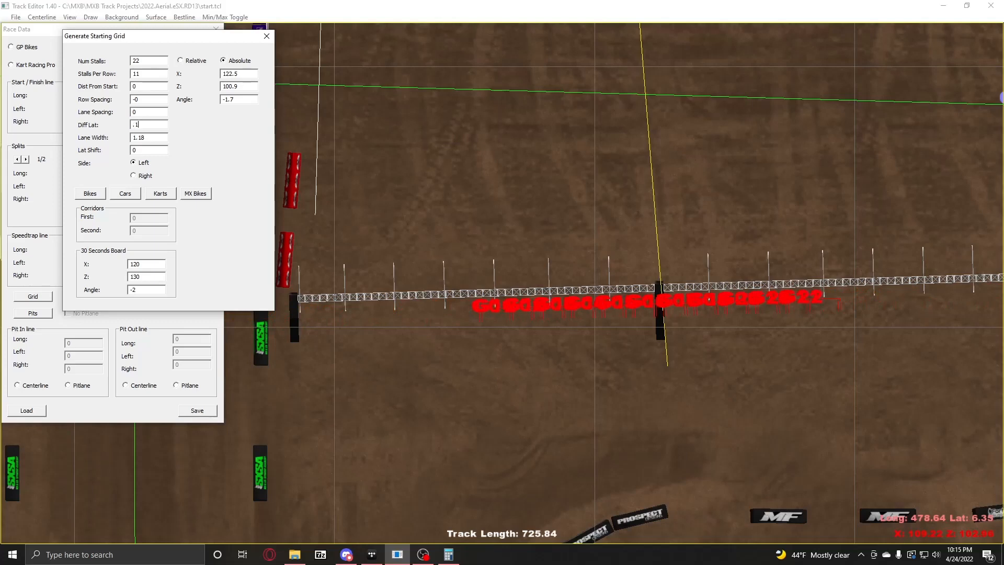
key("BackSpace")
type("1.17")
key("BackSpace")
key("BackSpace")
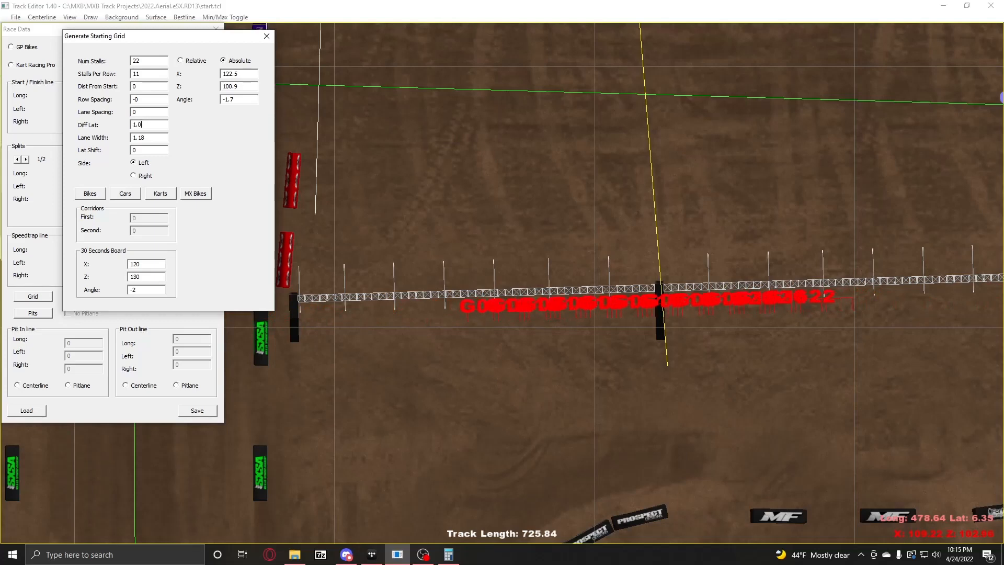
type("0")
key("BackSpace")
key("BackSpace")
type("0.17")
Step: Close the starting grid generator, reload the race data from 2022.Aerial.eSX.RD13.rdf, and reopen the generator
left_click(266, 35)
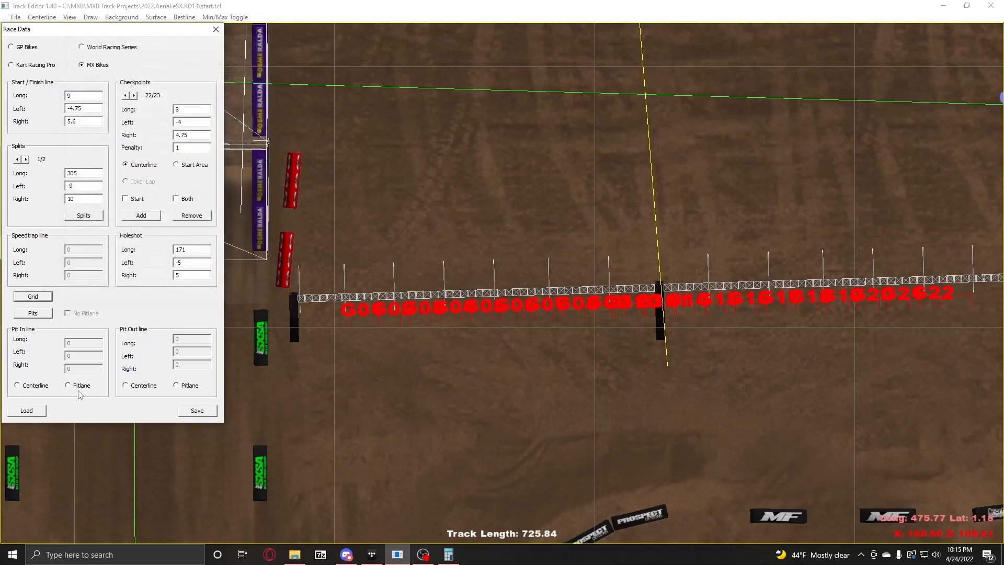
left_click(29, 412)
left_click(77, 88)
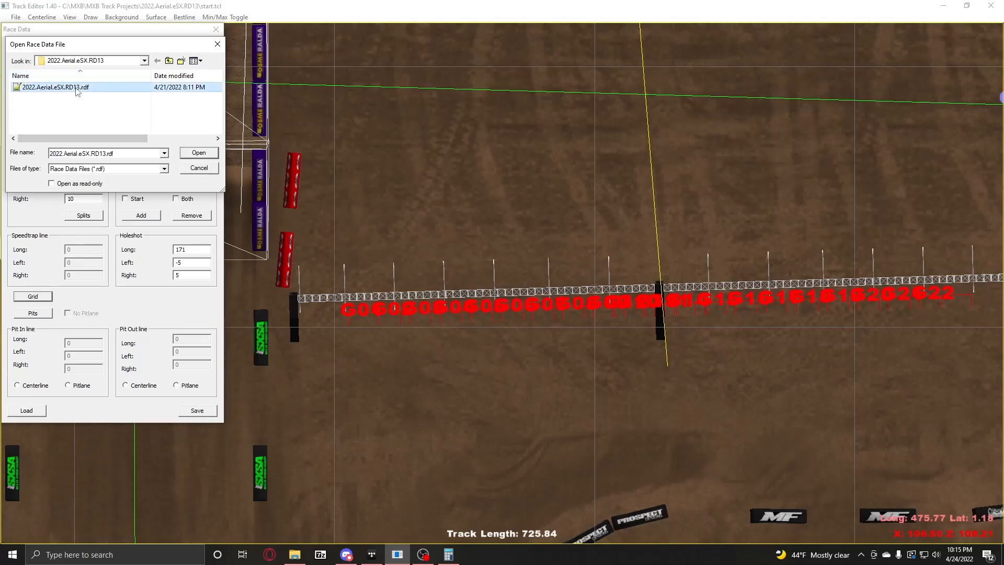
double_click(77, 88)
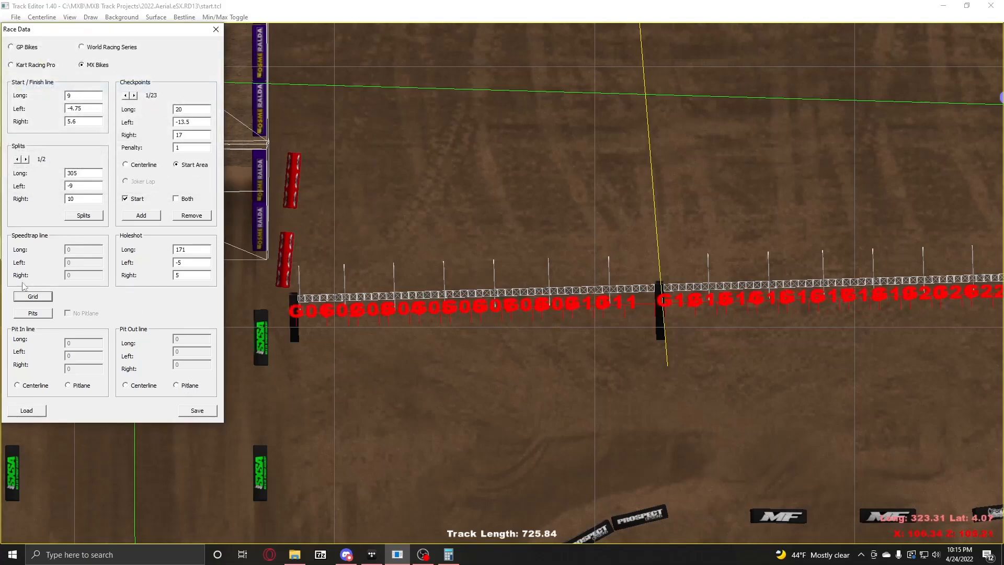
left_click(37, 299)
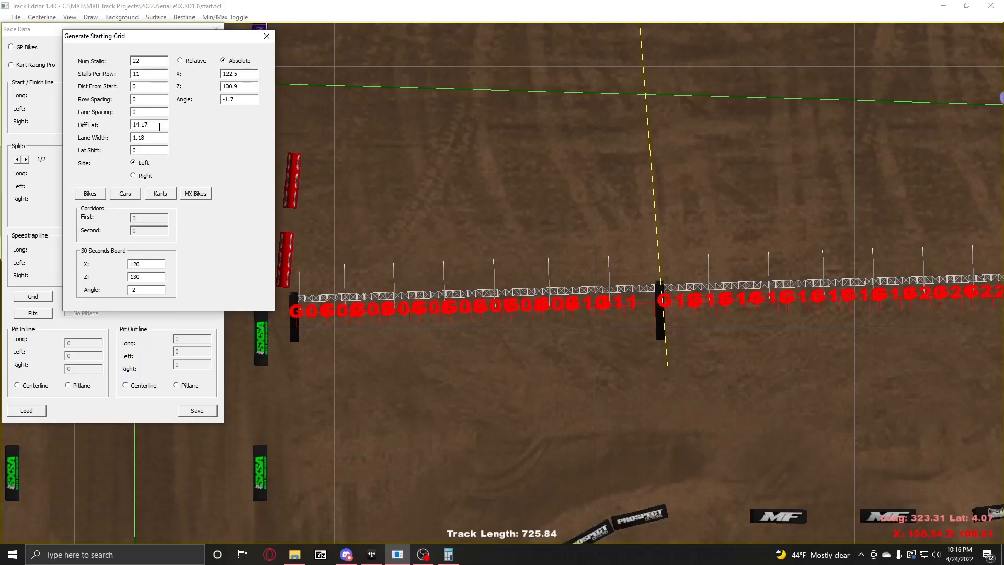
Step: Inspect the stalls around the gate's centre and try Lane Width values of 2, 1.2 and 1.3, returning to 1.2
scroll(694, 338, "up", 2)
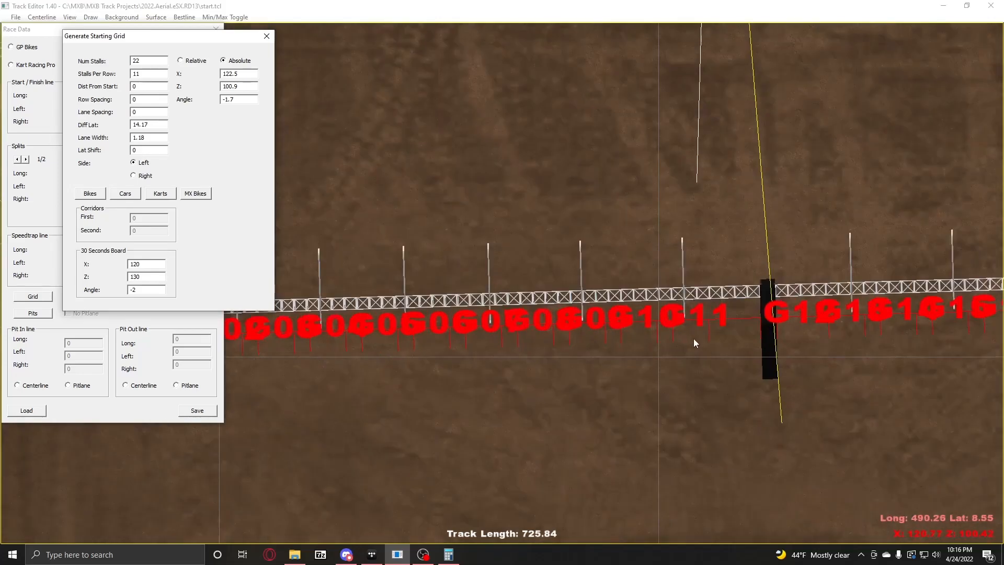
right_click_drag(693, 338, 436, 246)
scroll(436, 247, "up", 2)
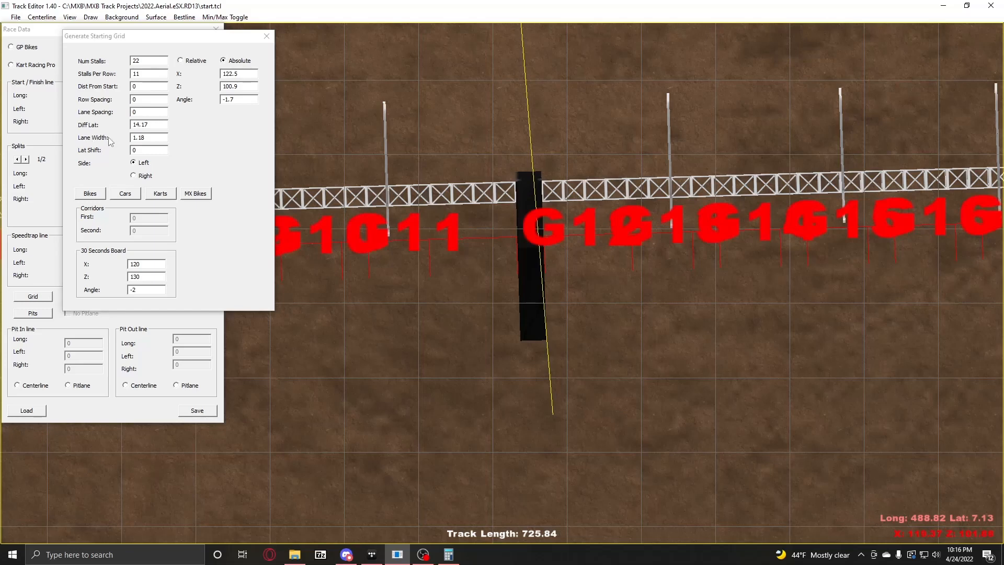
left_click(153, 136)
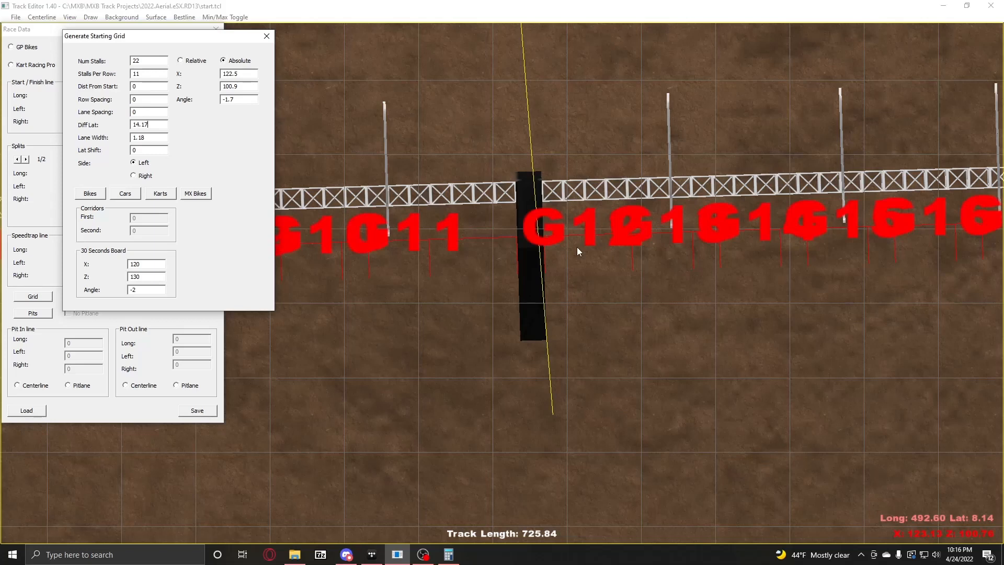
double_click(152, 140)
type("2")
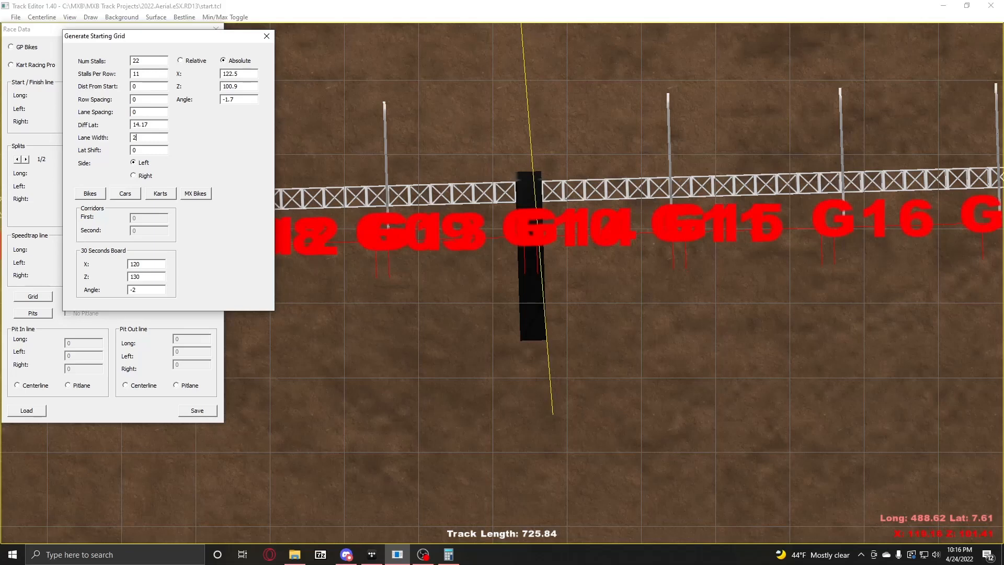
key("BackSpace")
type("1.")
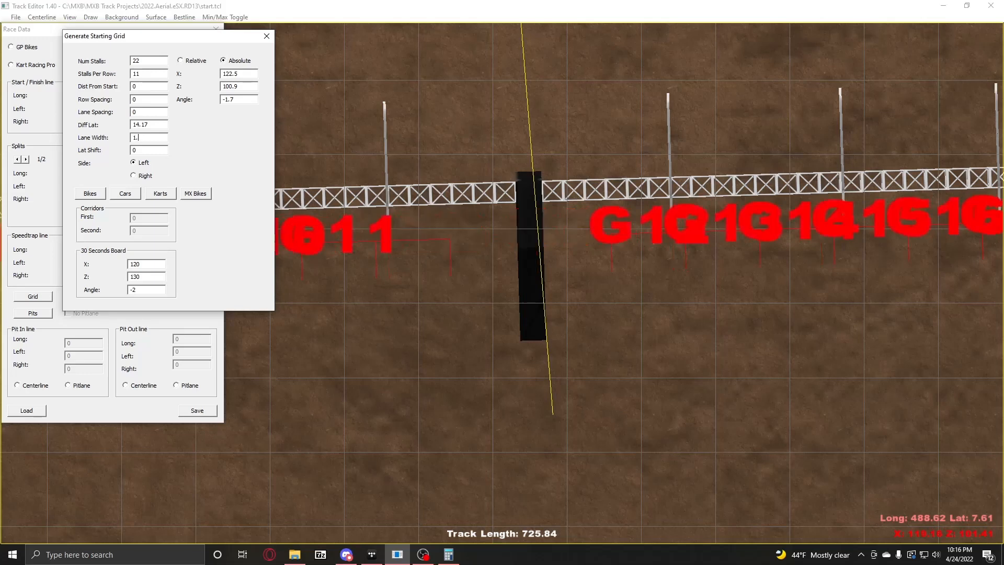
type("2")
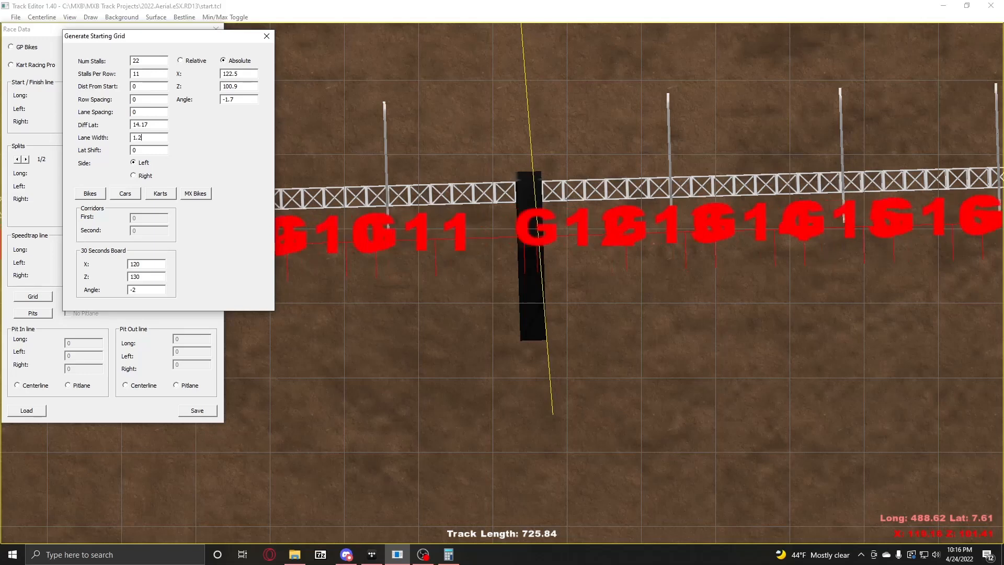
key("BackSpace")
type("3")
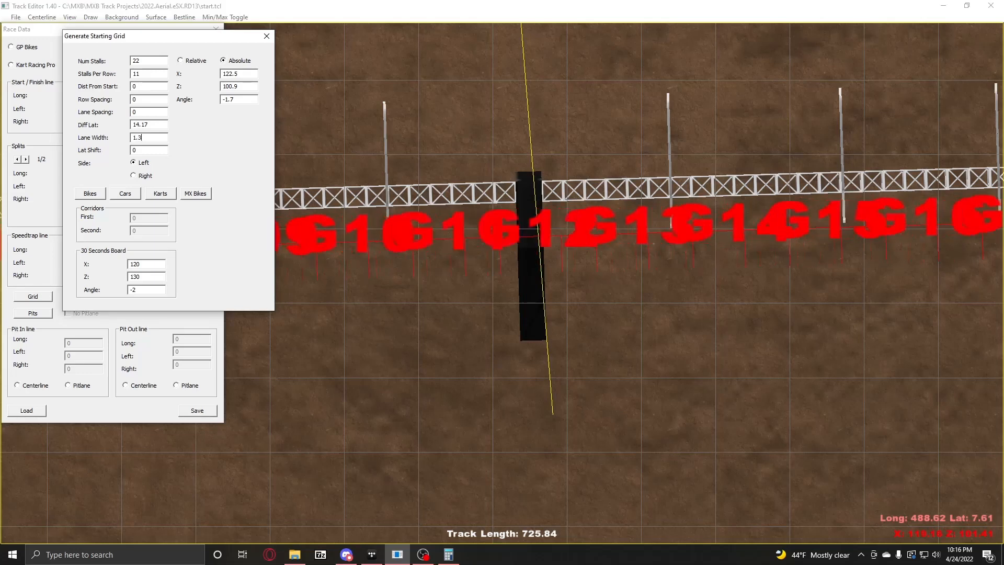
type("2")
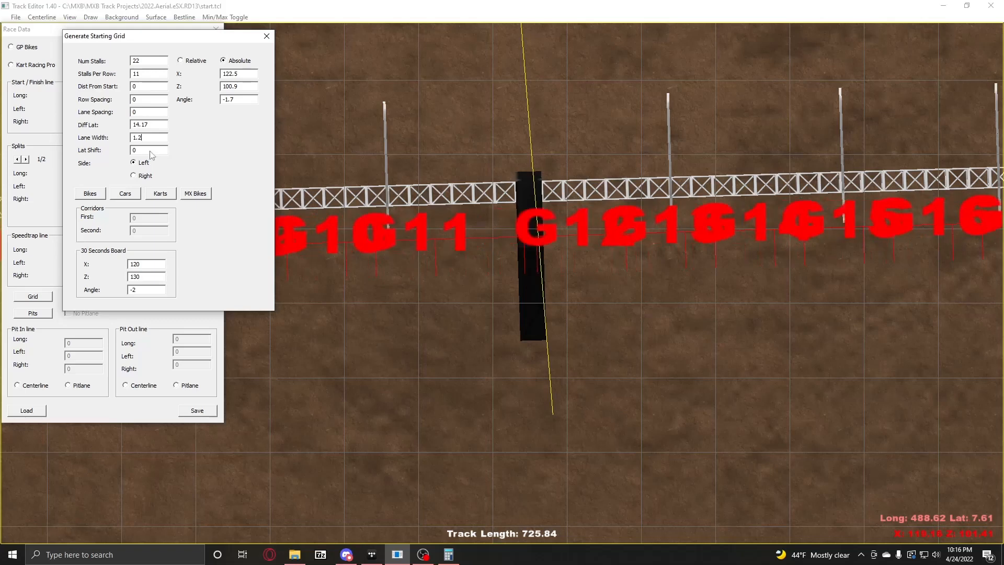
Step: Reload 2022.Aerial.eSX.RD13.rdf to restore the original stall layout, and go back to the Lane Width setting
left_click(30, 413)
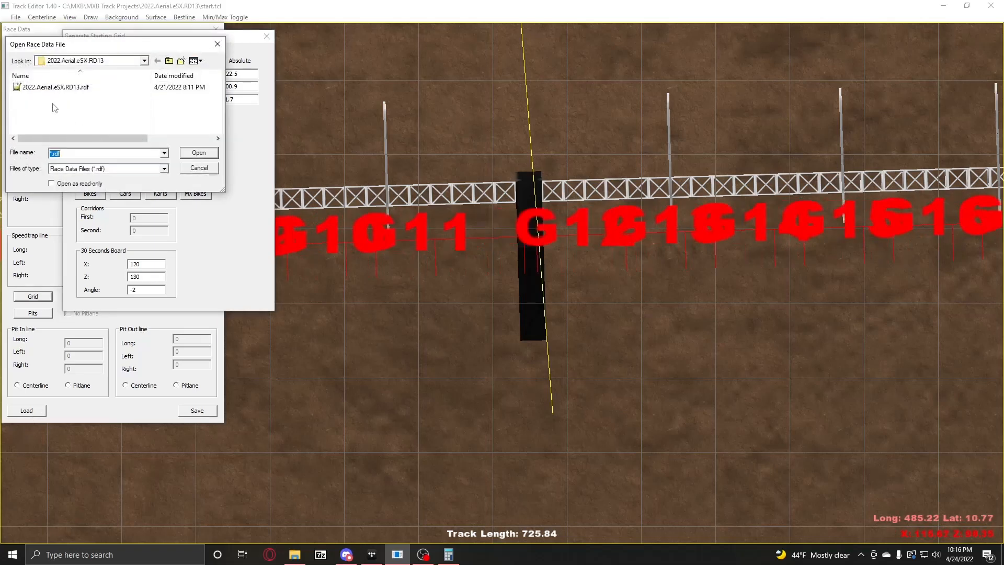
double_click(61, 89)
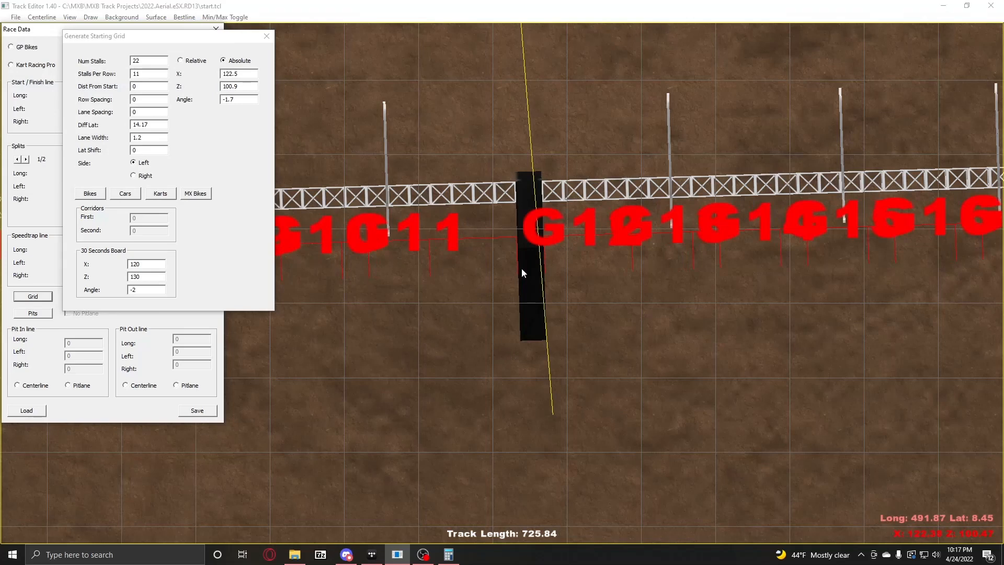
left_click(154, 139)
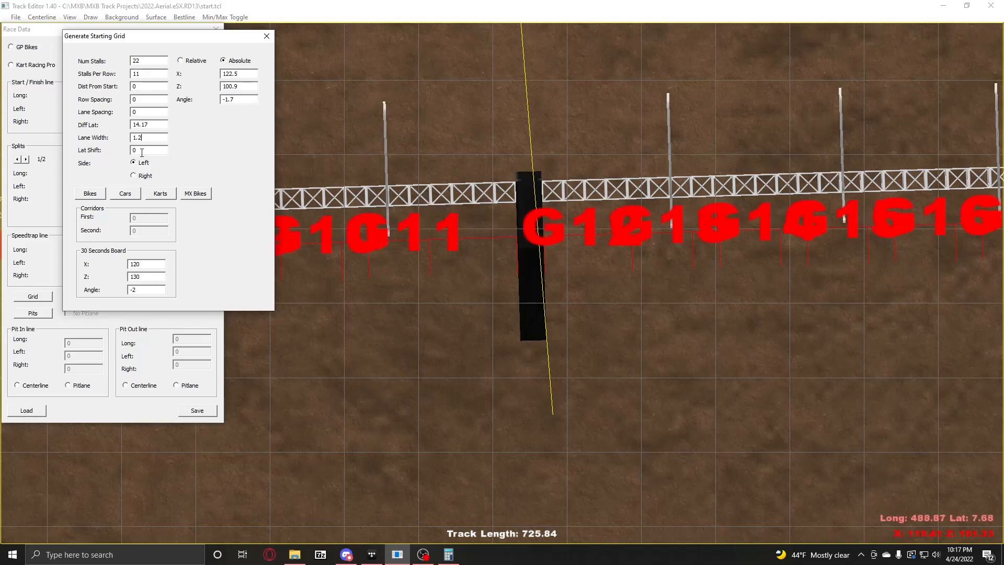
Step: Try Lat Shift values of 2 and -1 for the starting grid, and set it back to 0
scroll(523, 227, "down", 4)
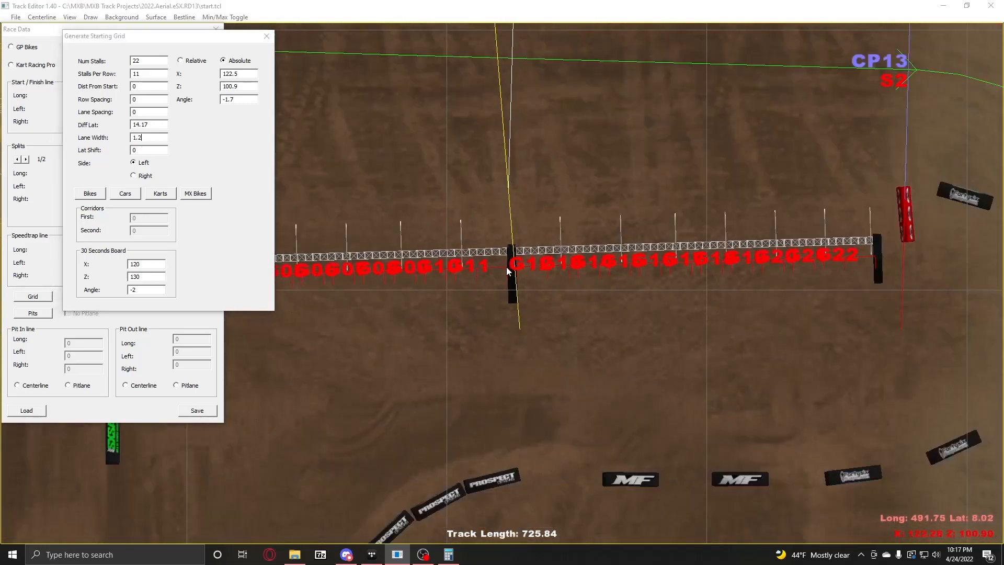
left_click_drag(507, 271, 565, 261)
left_click(161, 150)
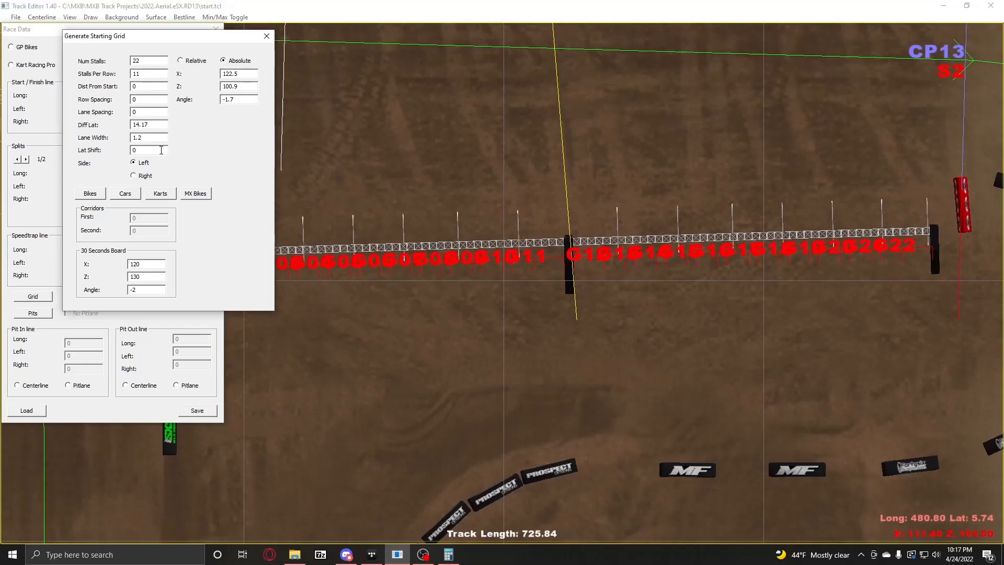
key("BackSpace")
type("2")
key("BackSpace")
type("-1")
key("BackSpace")
key("BackSpace")
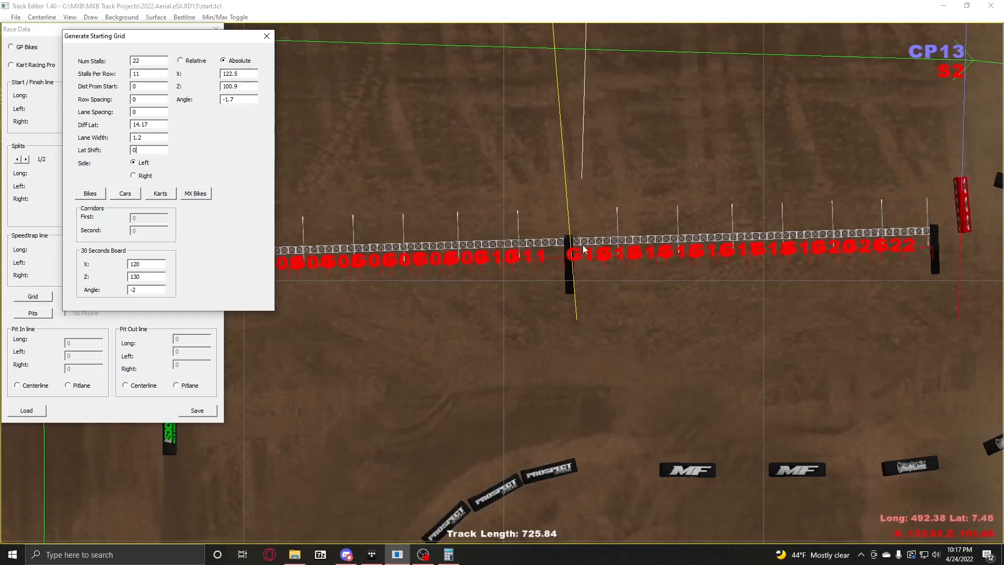
Step: Try the Right side option for the starting grid with the whole gate in view
scroll(582, 249, "down", 1)
left_click_drag(548, 244, 575, 260)
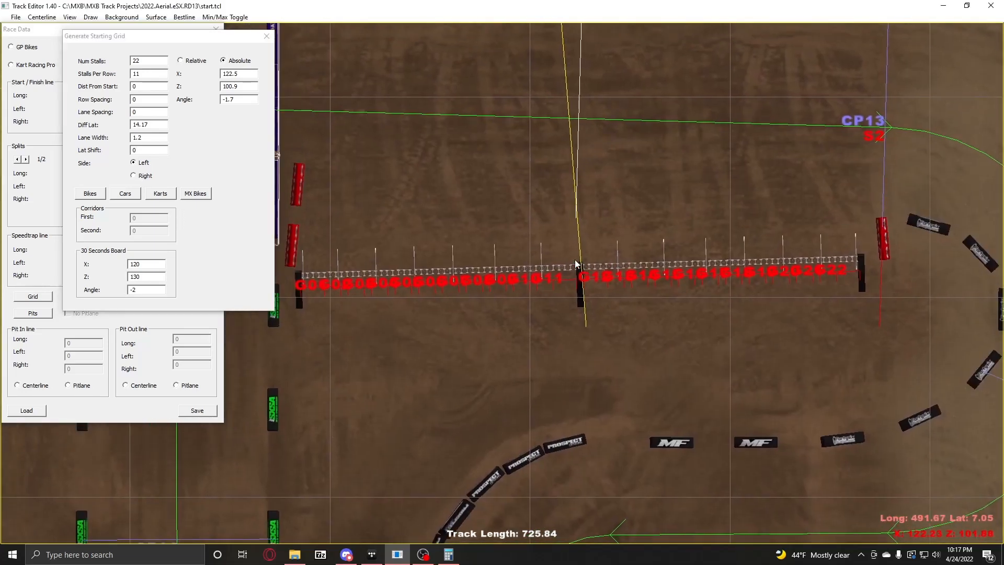
left_click(135, 178)
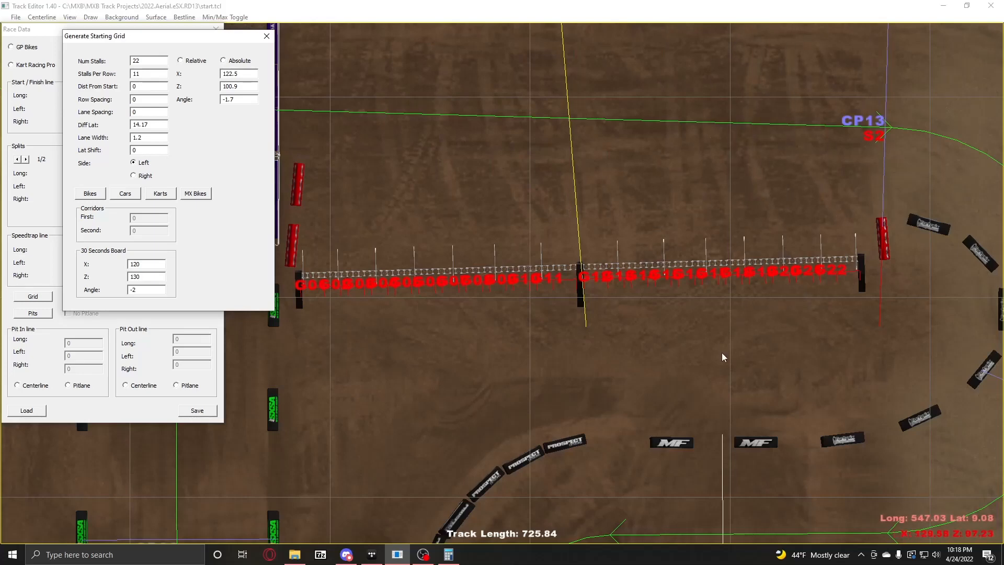
Step: Examine the 30 Seconds Board's position settings and its marker on the start straight ahead of the gate
scroll(565, 258, "down", 2)
right_click_drag(541, 249, 541, 361)
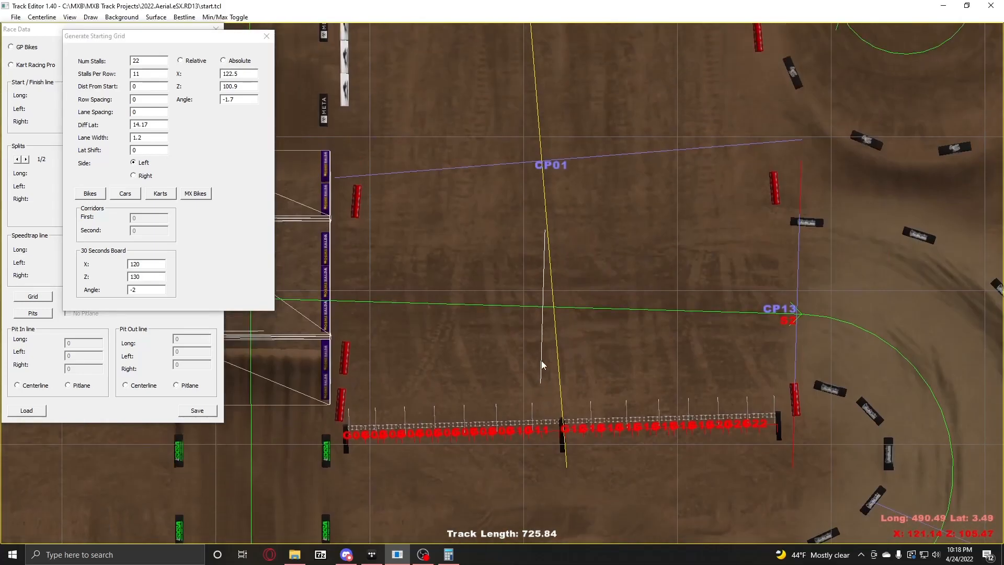
right_click_drag(541, 283, 539, 303)
scroll(539, 302, "down", 1)
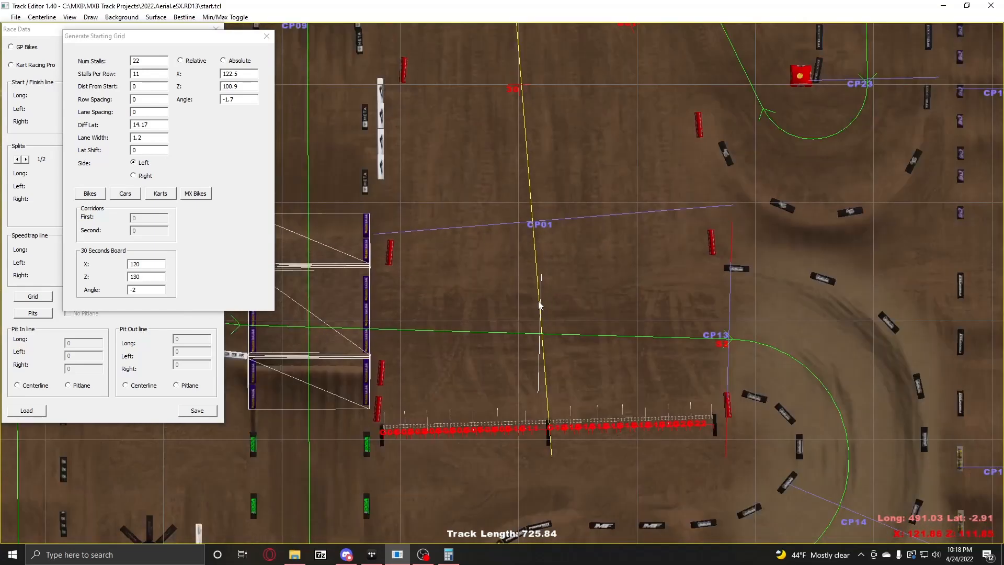
left_click(141, 276)
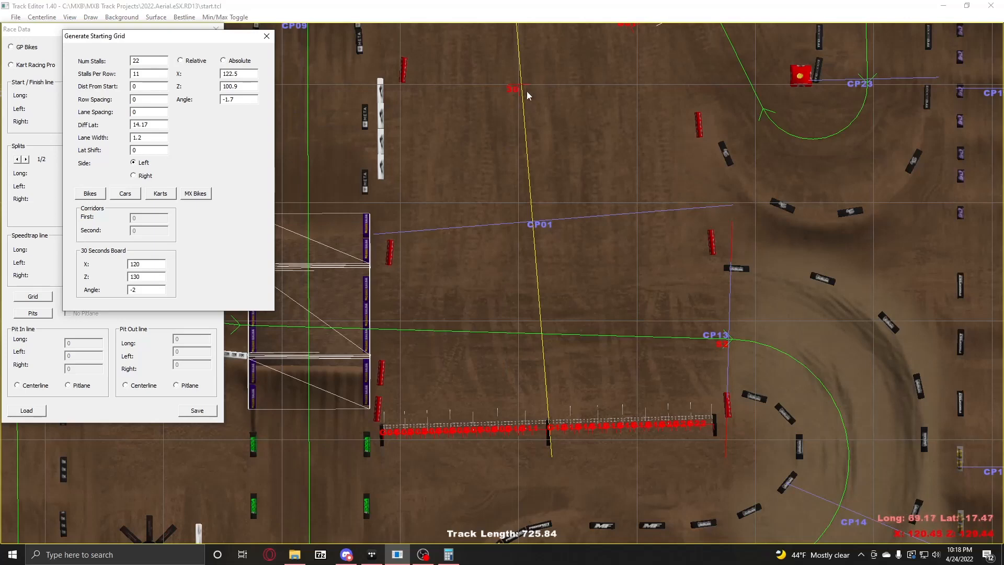
Step: Examine the 30 Seconds Board's position and angle settings and the starting grid's absolute X, Z and Angle against the gate
left_click(150, 264)
double_click(148, 293)
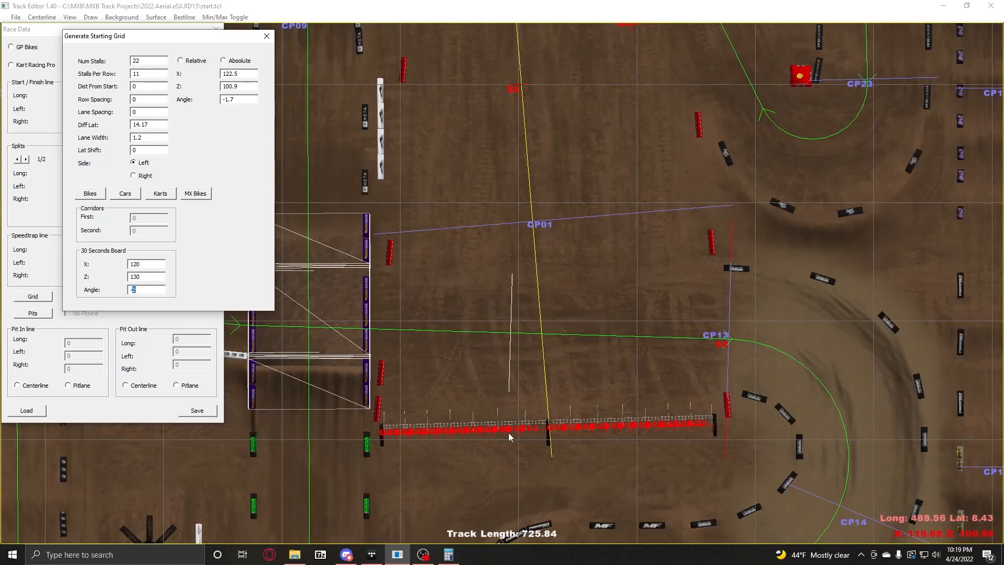
left_click(161, 287)
left_click(244, 75)
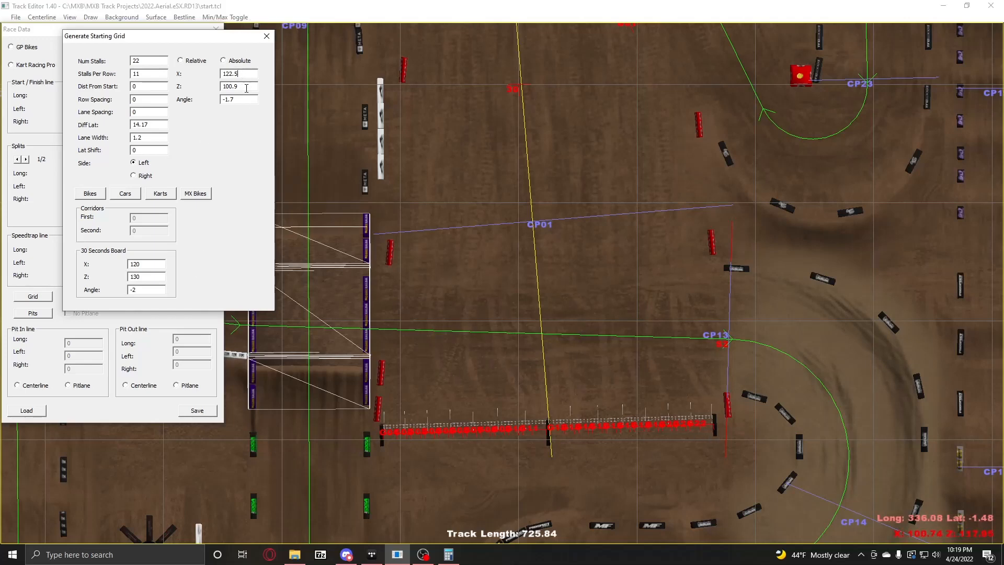
left_click(406, 374)
scroll(497, 341, "up", 3)
scroll(560, 359, "up", 2)
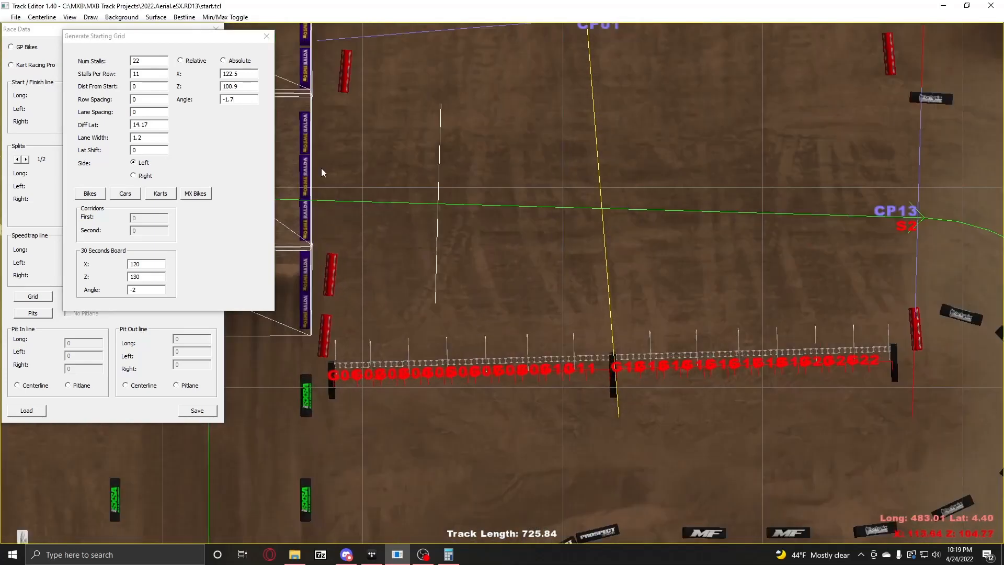
double_click(238, 99)
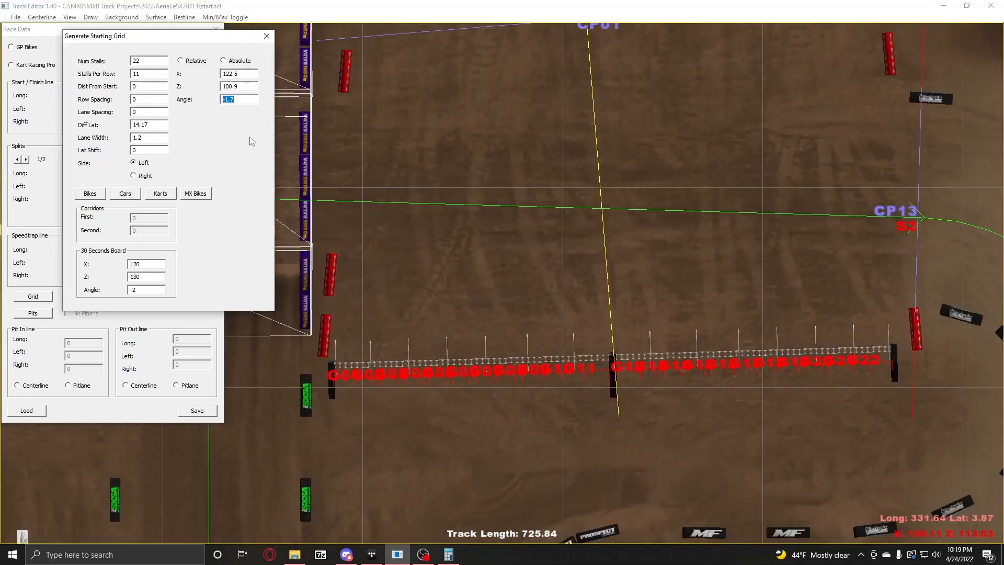
left_click_drag(642, 404, 619, 376)
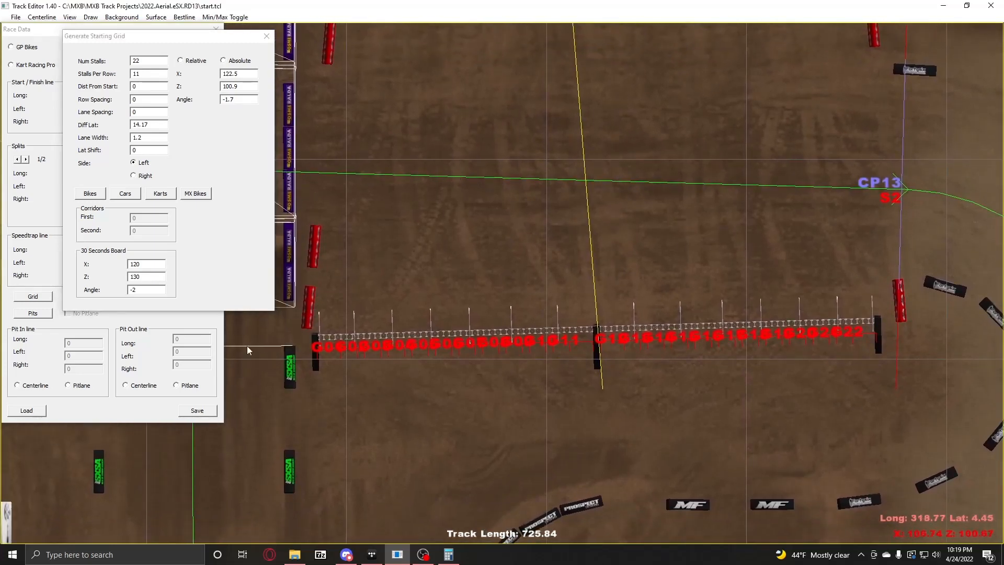
Step: Try Angle values of 90 and 1.7 for the starting grid, set it back to -1.7, and reload 2022.Aerial.eSX.RD13.rdf
double_click(250, 101)
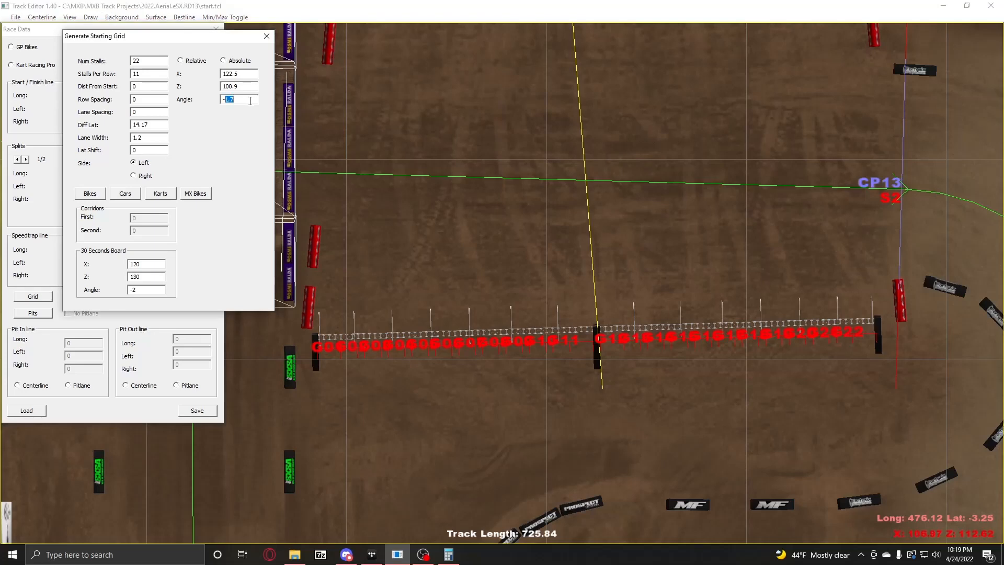
type("15")
key("BackSpace")
key("BackSpace")
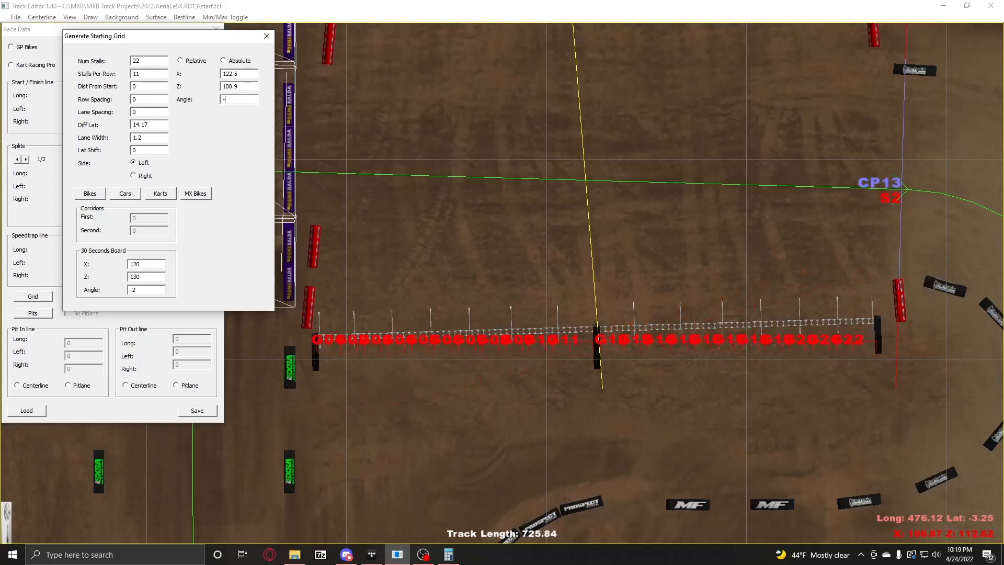
type("90")
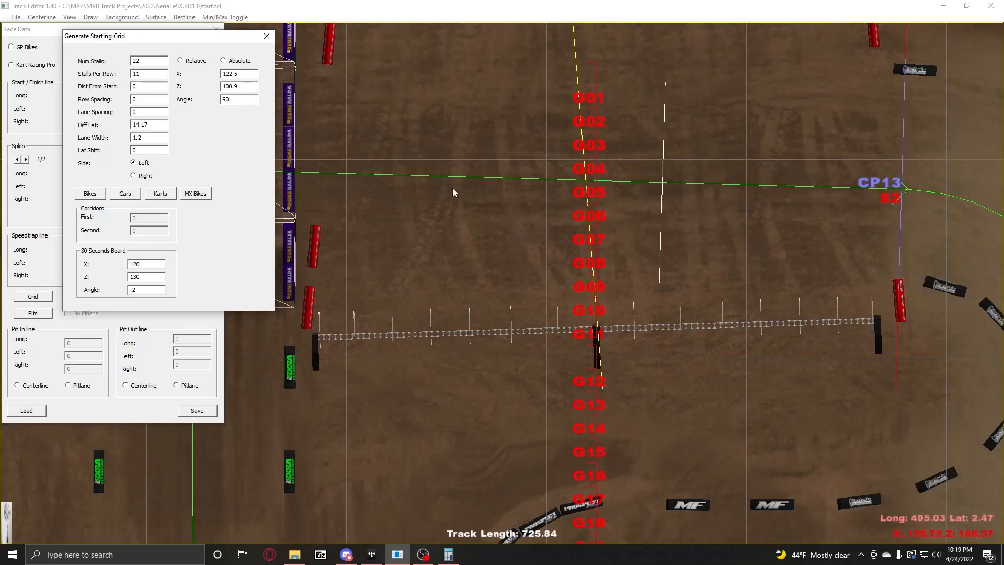
key("BackSpace")
key("BackSpace")
type("1.7")
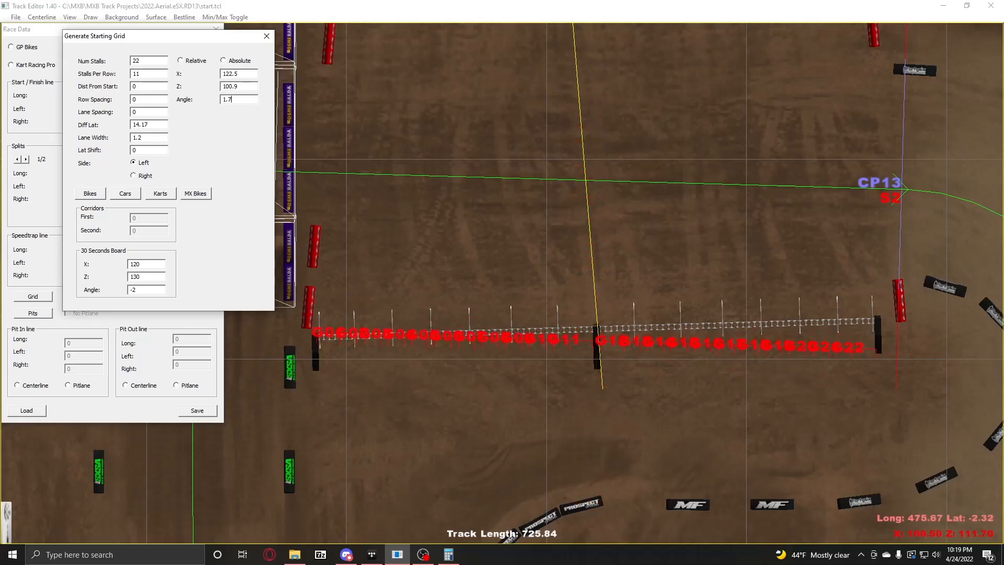
type("-1.7")
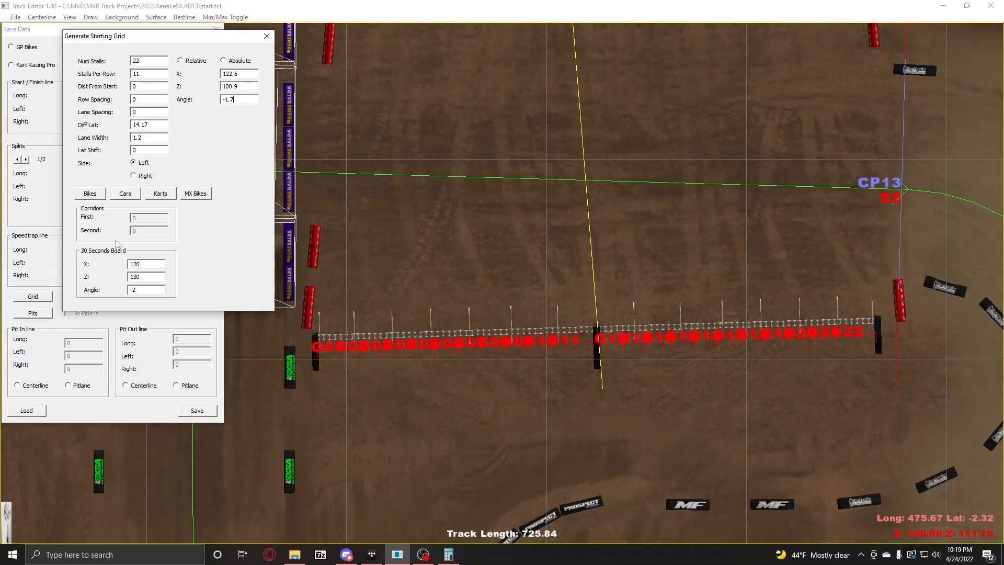
left_click(27, 409)
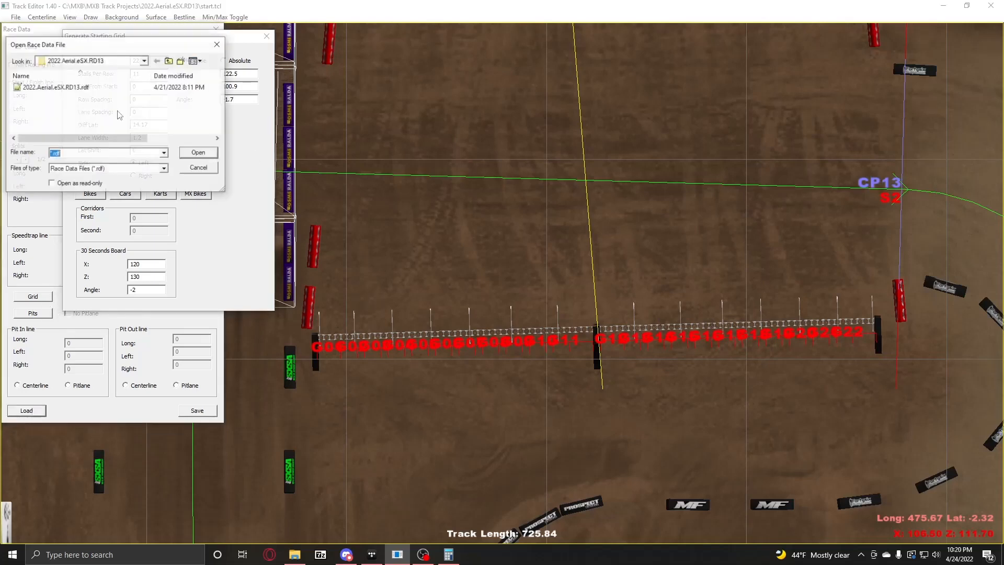
double_click(96, 90)
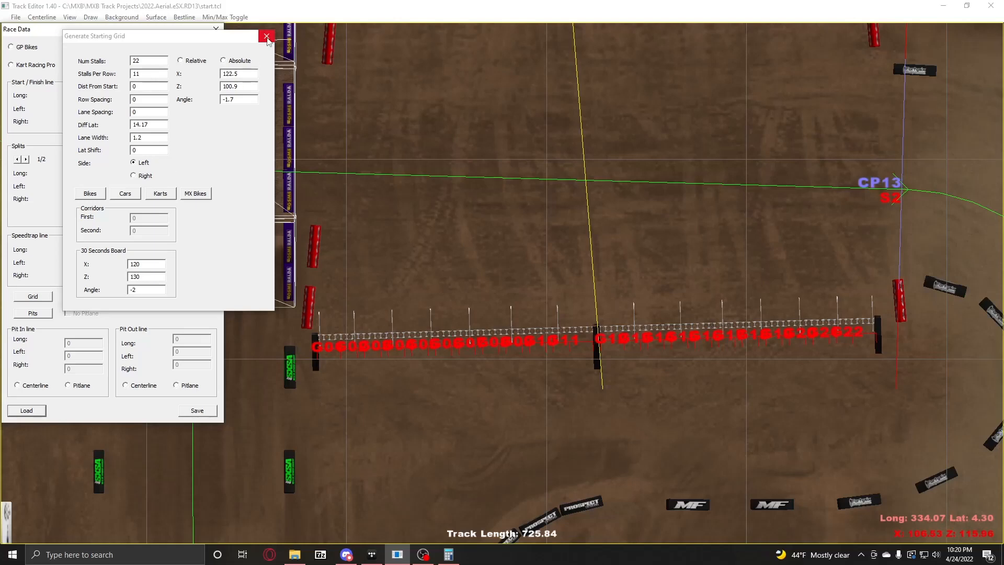
Step: Try the MX Bikes preset for the starting grid, and reload 2022.Aerial.eSX.RD13.rdf to restore the saved stalls
left_click(201, 195)
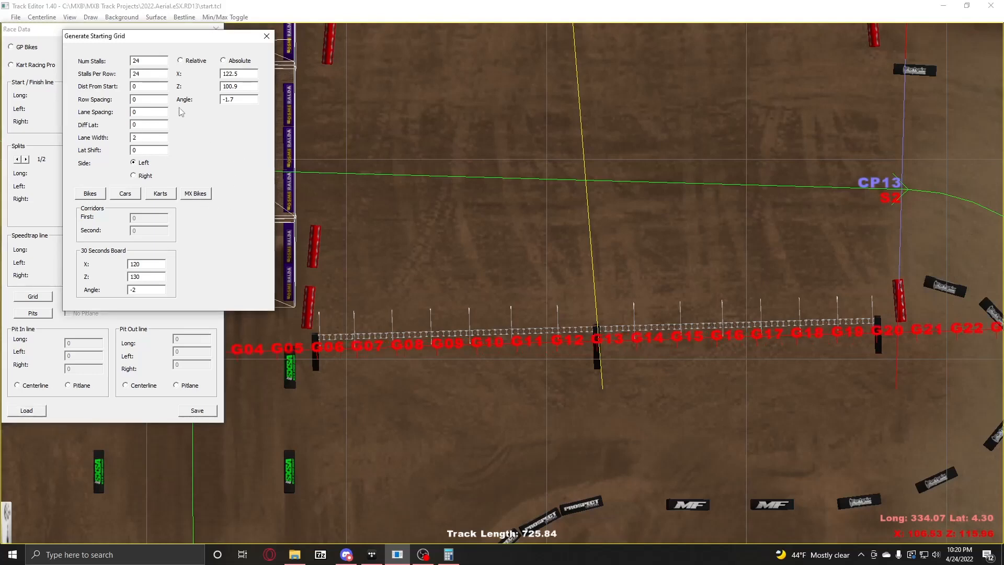
left_click(149, 88)
left_click(148, 139)
left_click(27, 410)
left_click(55, 87)
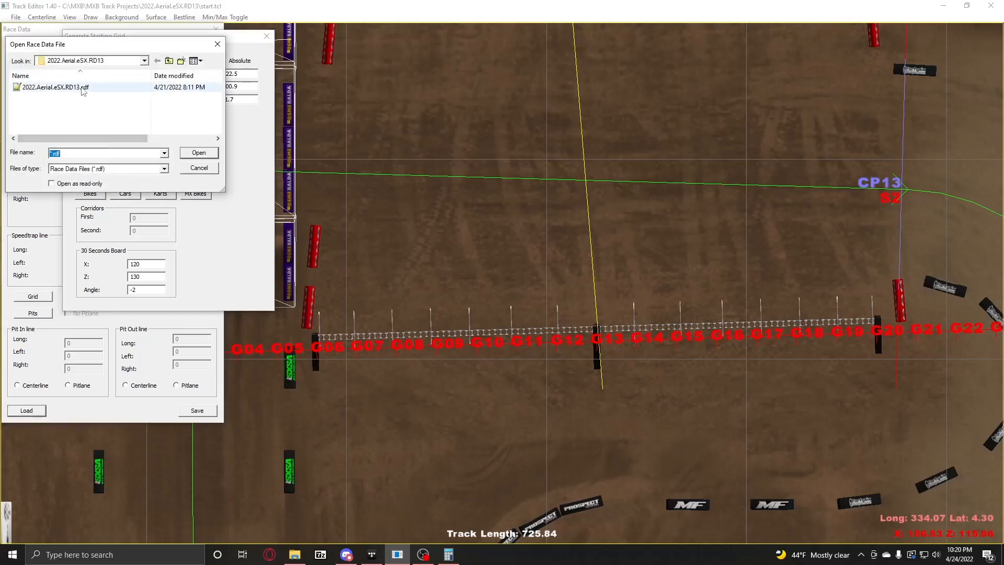
double_click(55, 87)
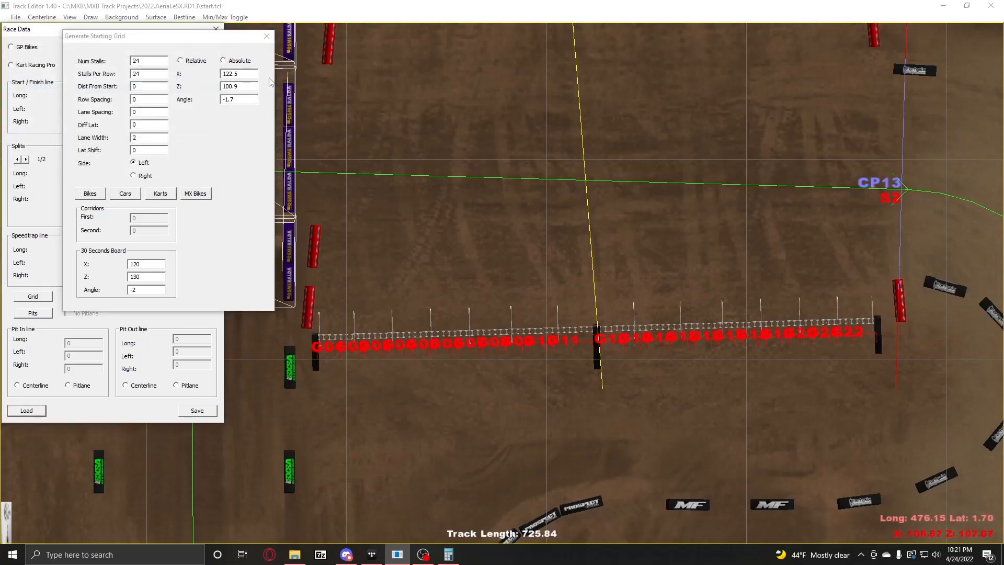
Step: Close the starting grid settings and show the pit stalls beyond the start straight
left_click(267, 36)
scroll(631, 303, "down", 3)
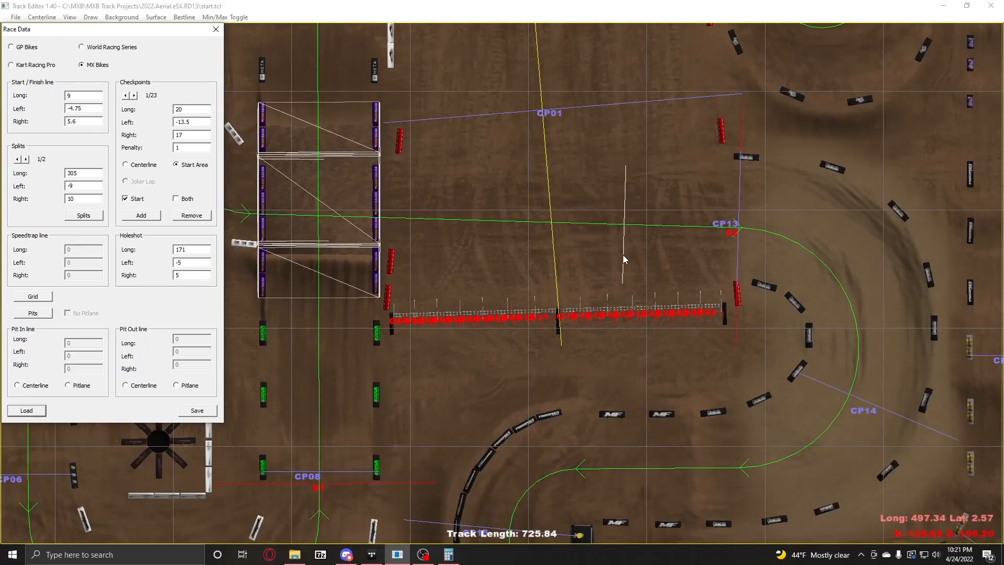
right_click_drag(622, 255, 571, 391)
right_click_drag(605, 224, 565, 315)
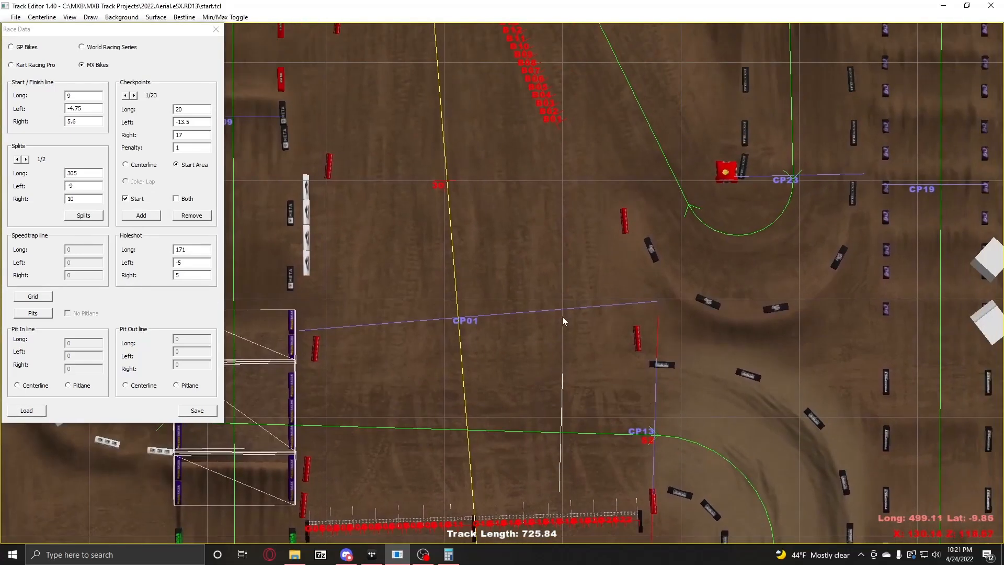
Step: Open the pit generation settings and examine how the pits are laid out between the last turns and the stadium stands
left_click(41, 315)
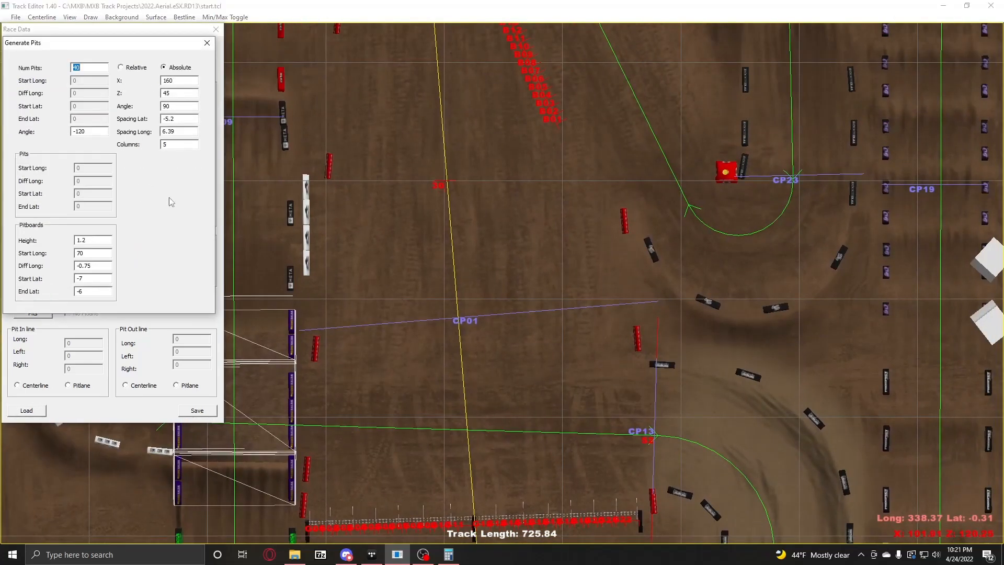
scroll(616, 432, "down", 3)
right_click_drag(510, 473, 510, 191)
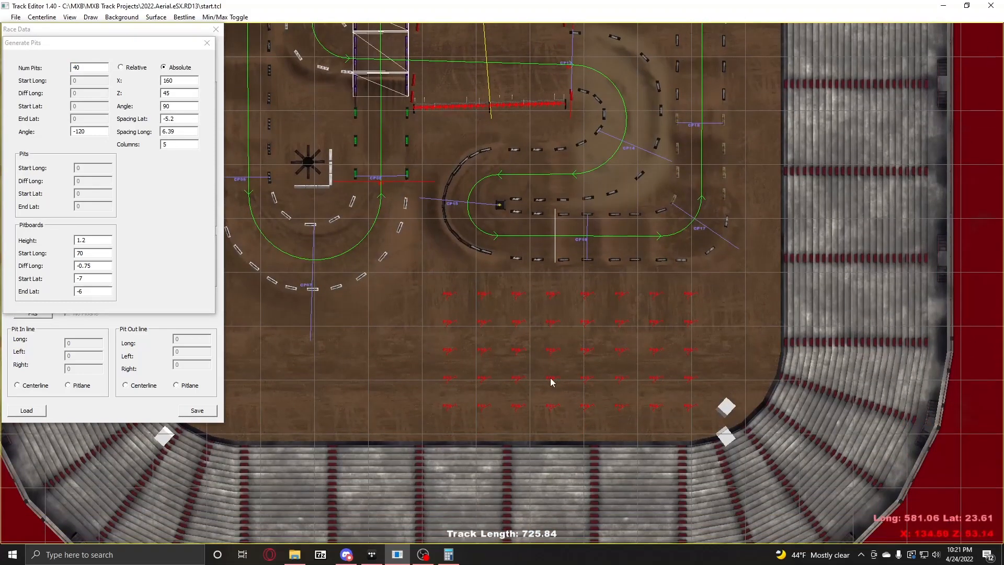
scroll(547, 381, "up", 2)
scroll(512, 280, "up", 2)
scroll(513, 279, "down", 1)
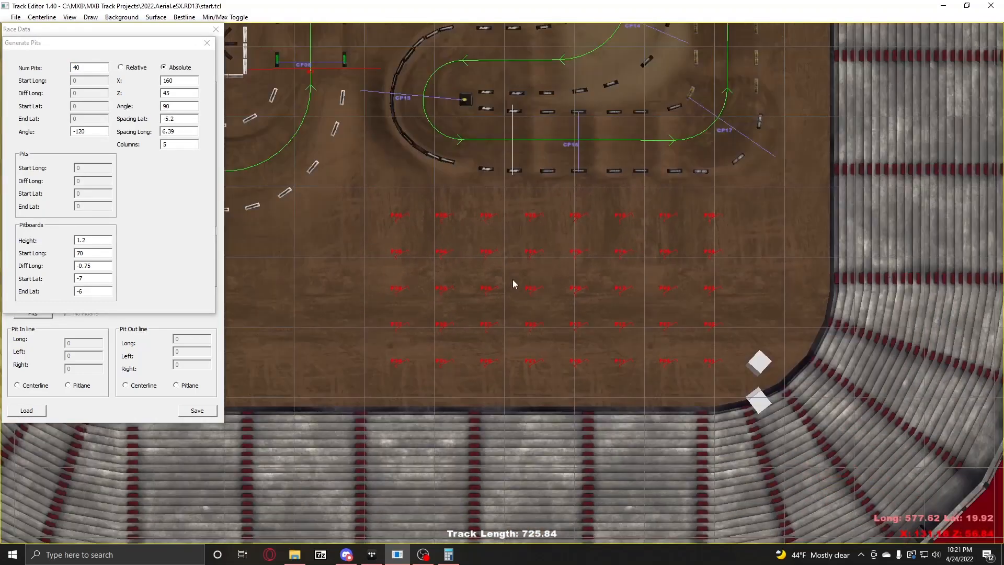
right_click_drag(348, 368, 684, 300)
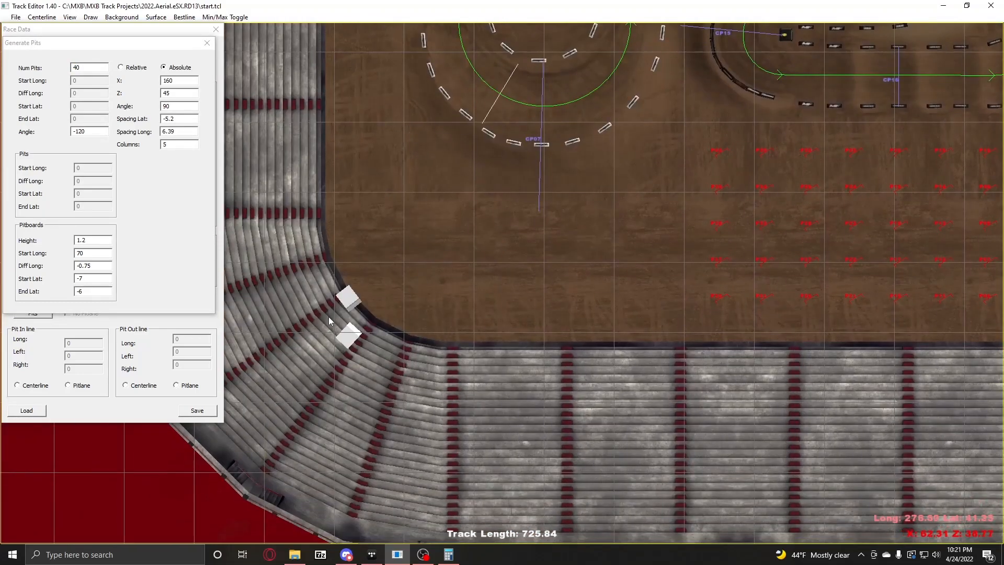
right_click_drag(891, 190, 569, 308)
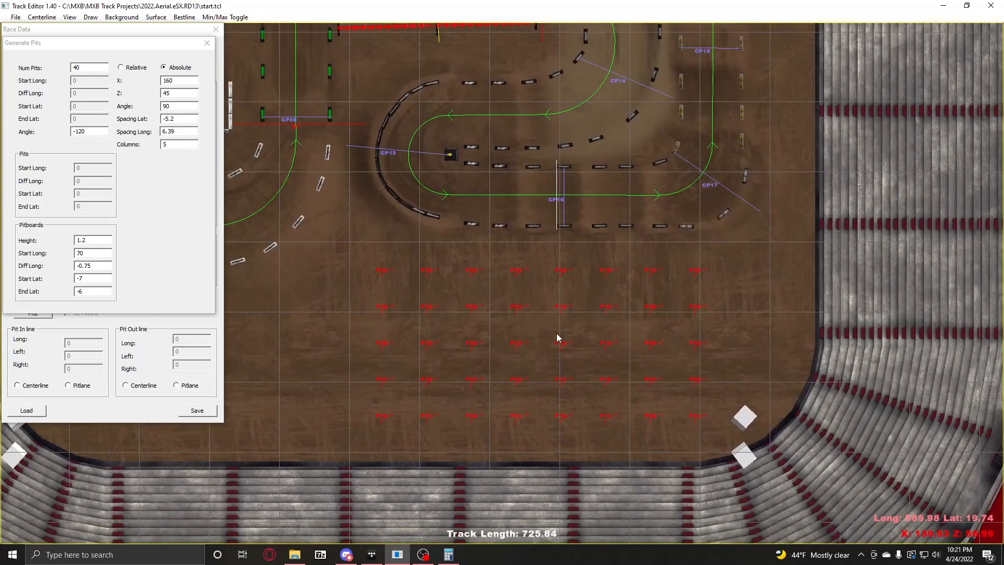
scroll(557, 333, "up", 2)
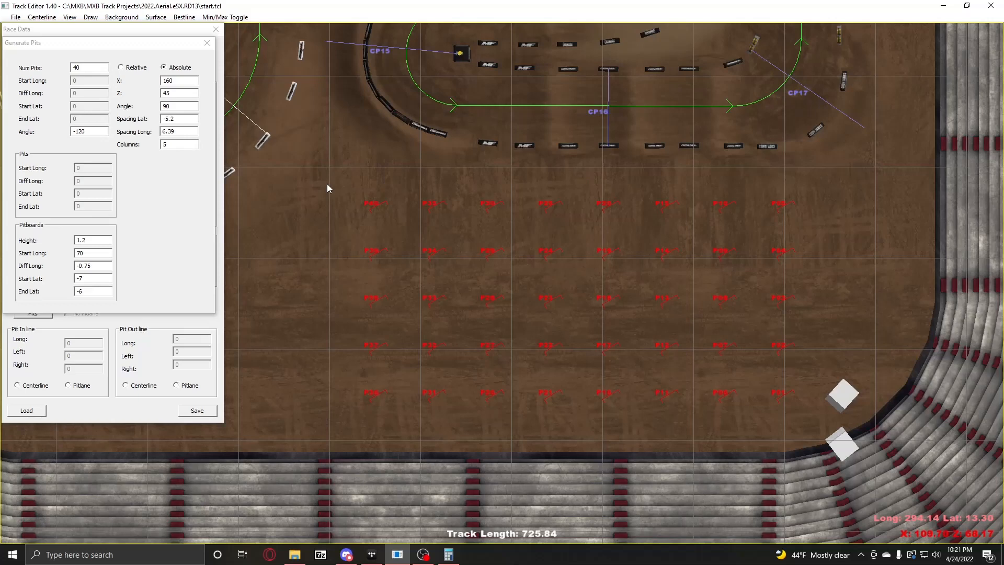
Step: Try an angle of 0 for the generated pits and return it to -120, keeping 40 pits
left_click(82, 67)
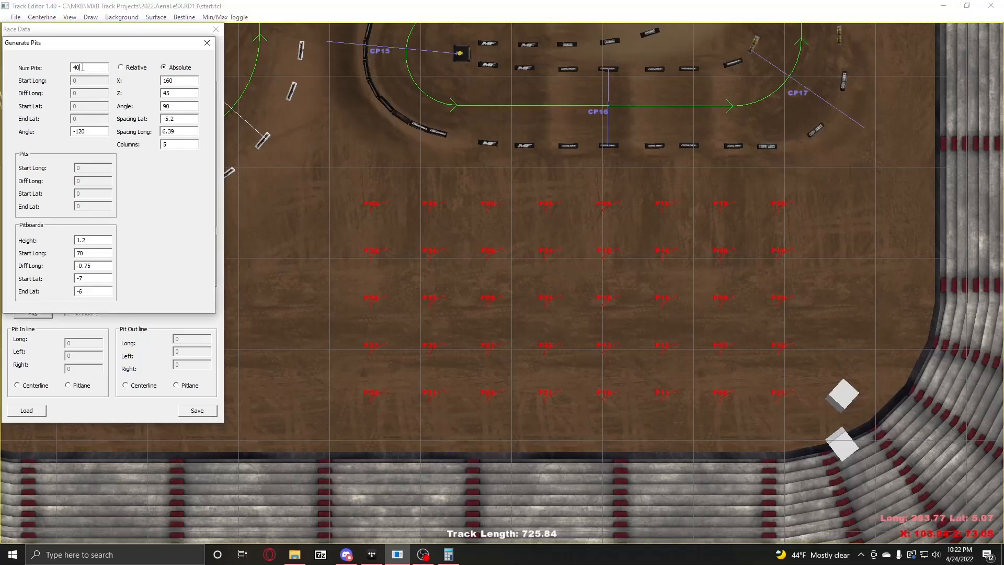
double_click(82, 67)
key("Tab")
type("0-120")
left_click(174, 80)
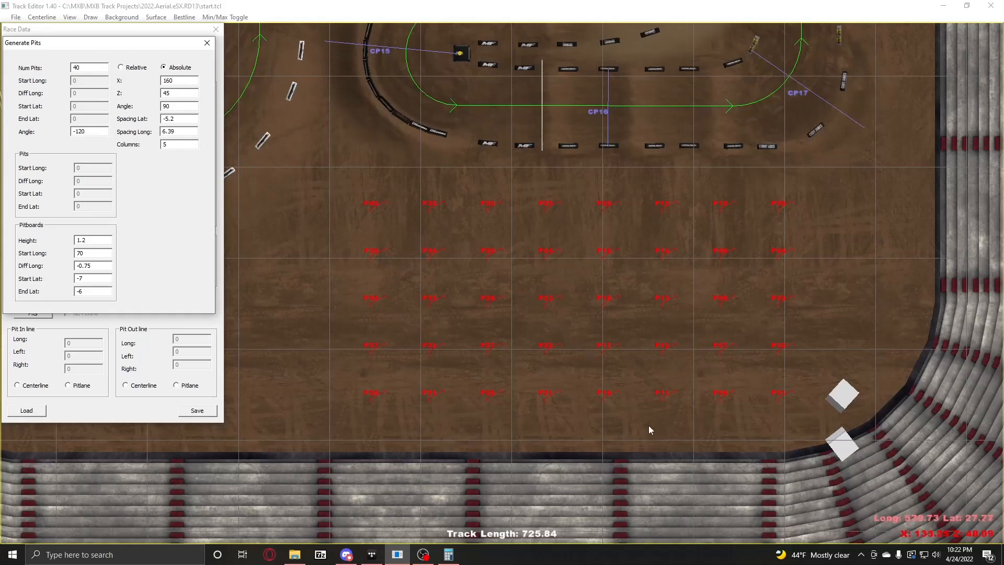
Step: Try an absolute layout angle of 0 for the pits, and set it back to 90
left_click(786, 402)
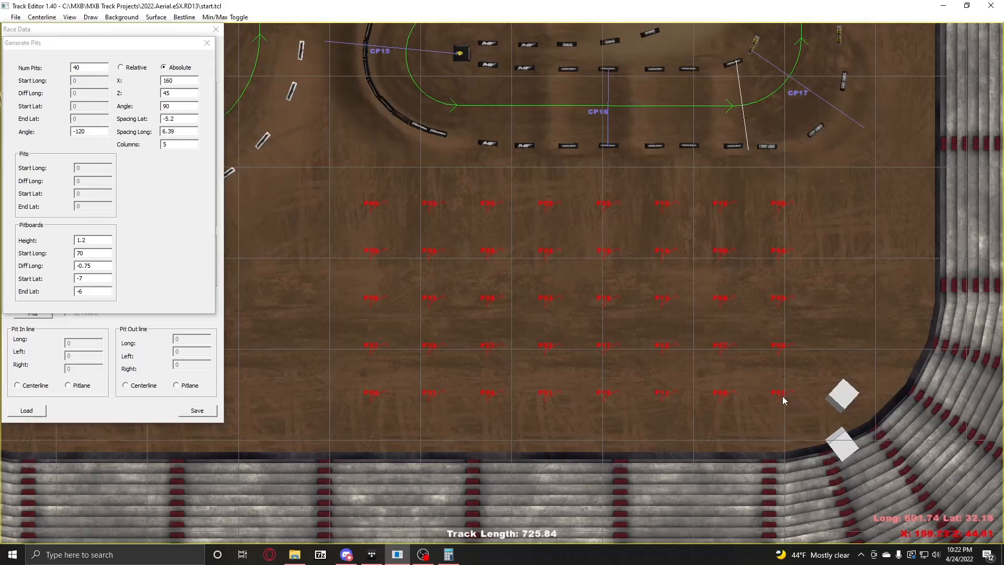
scroll(794, 392, "up", 2)
left_click_drag(763, 366, 711, 313)
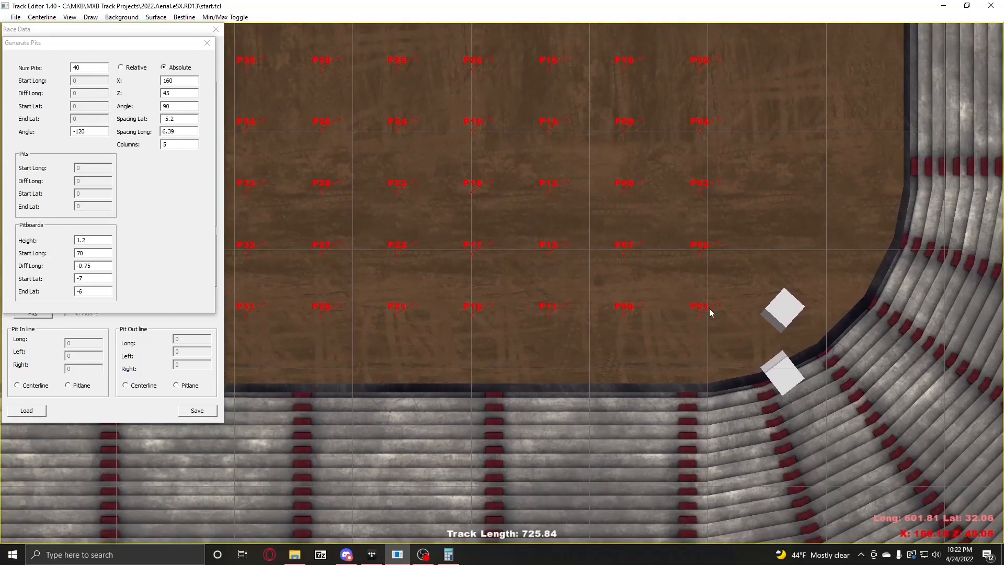
double_click(182, 107)
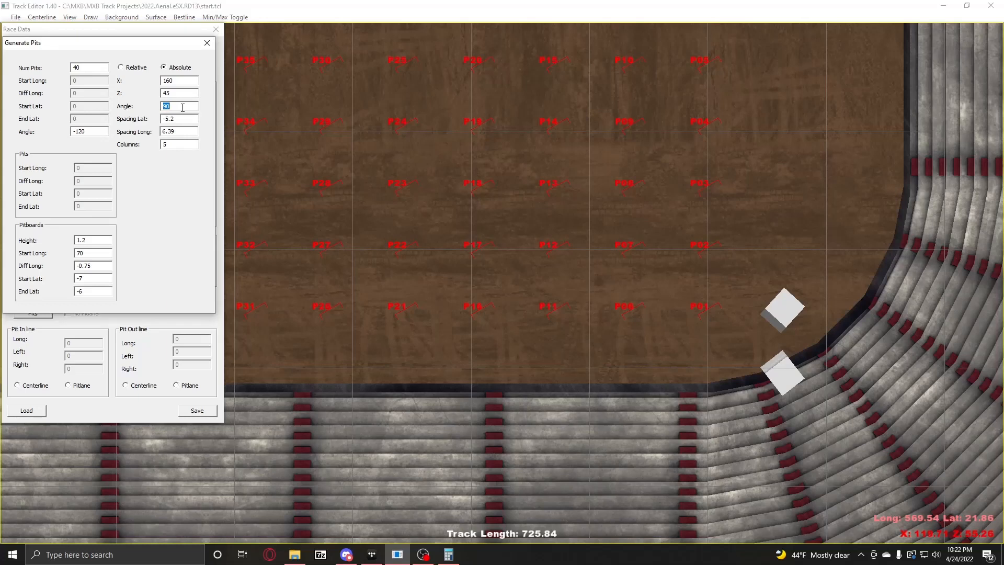
type("0")
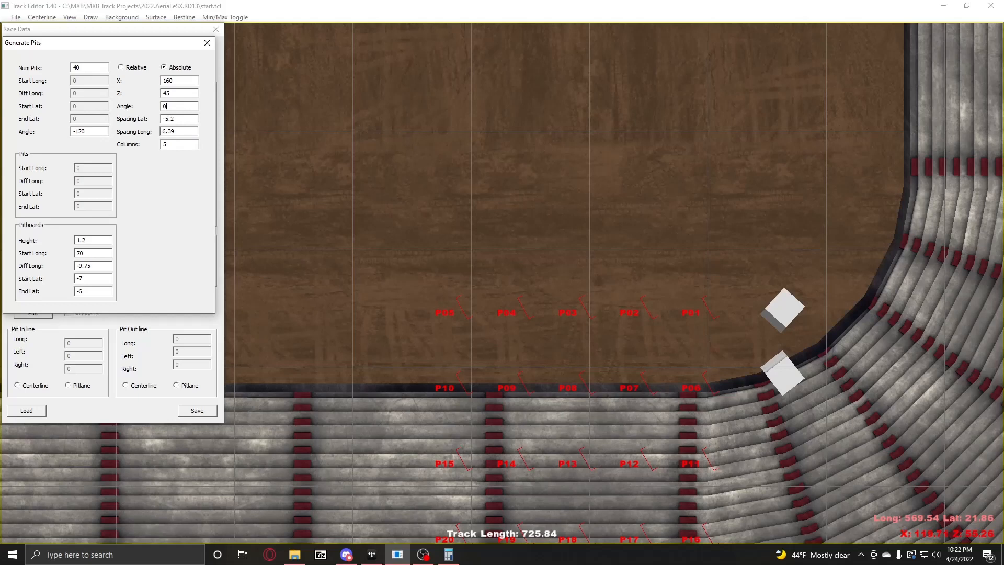
key("BackSpace")
type("90")
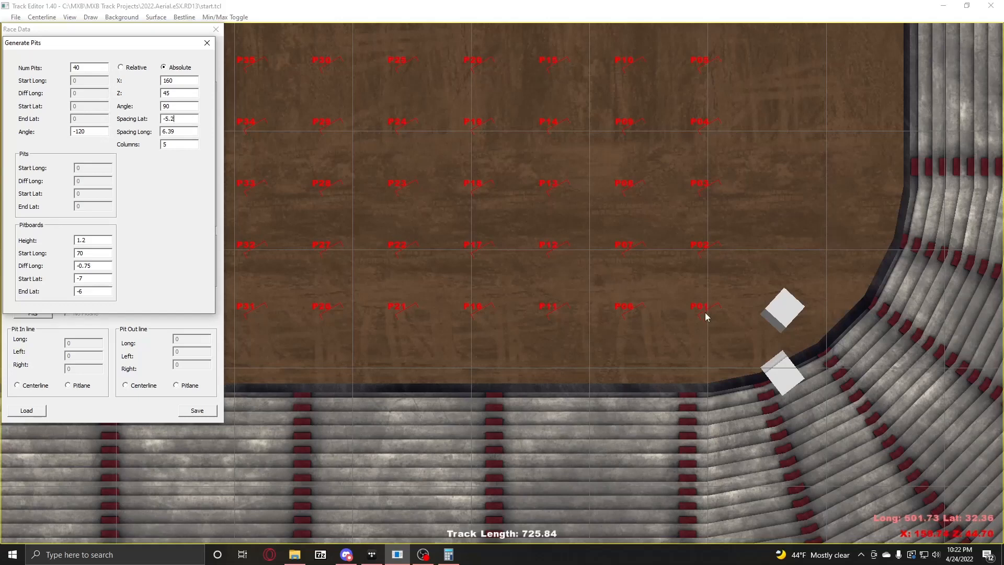
Step: Try a lateral spacing of -5 and a longitudinal spacing of 7 for the pits
key("BackSpace")
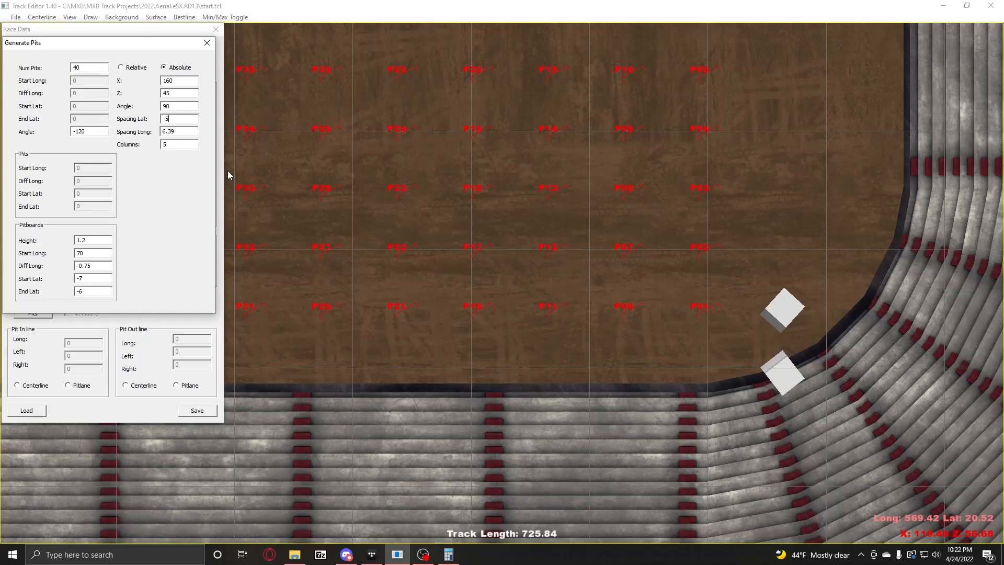
double_click(185, 135)
type("7")
Step: Try arranging the pits with 10 columns, and set the column count back to 5
key("BackSpace")
type("10")
scroll(569, 254, "down", 3)
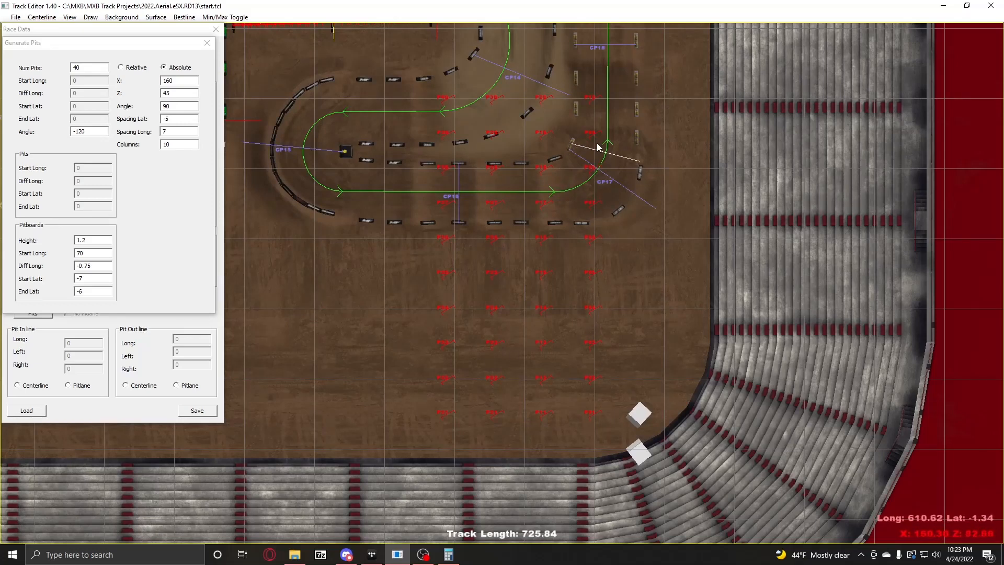
double_click(175, 144)
type("5")
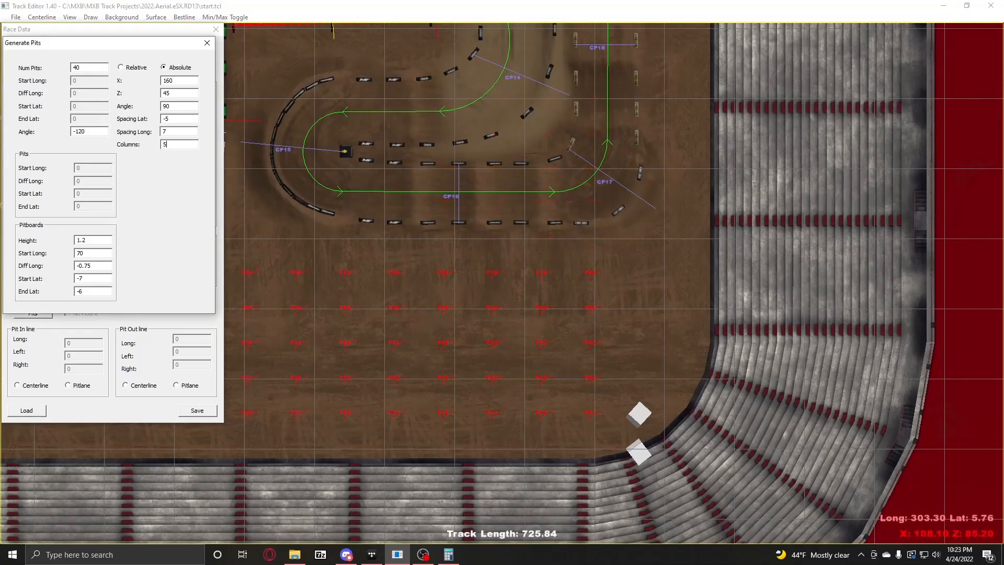
Step: Reload the race data from 2022.Aerial.eSX.RD13.rdf to restore the saved pit positions
left_click_drag(366, 354, 428, 330)
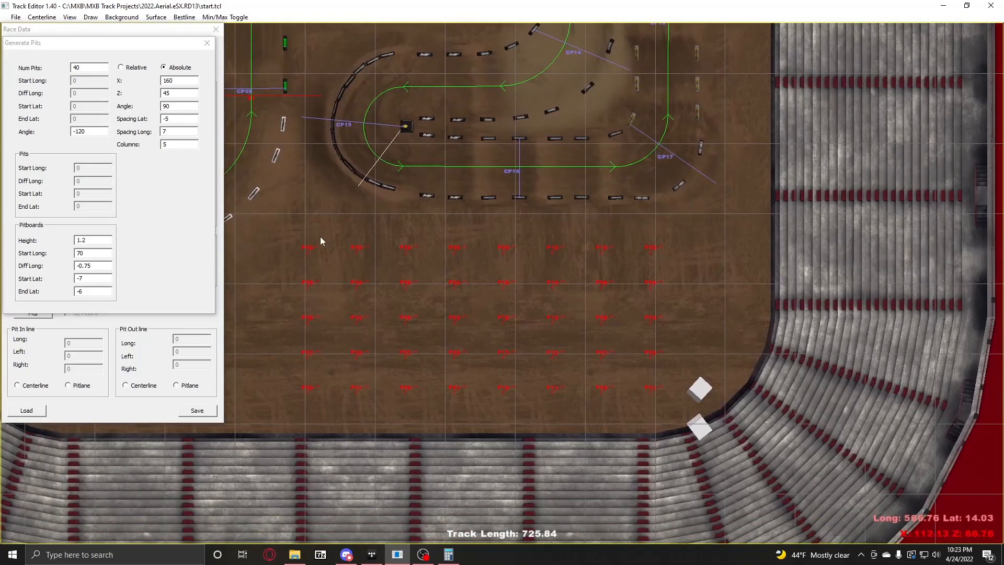
left_click(37, 410)
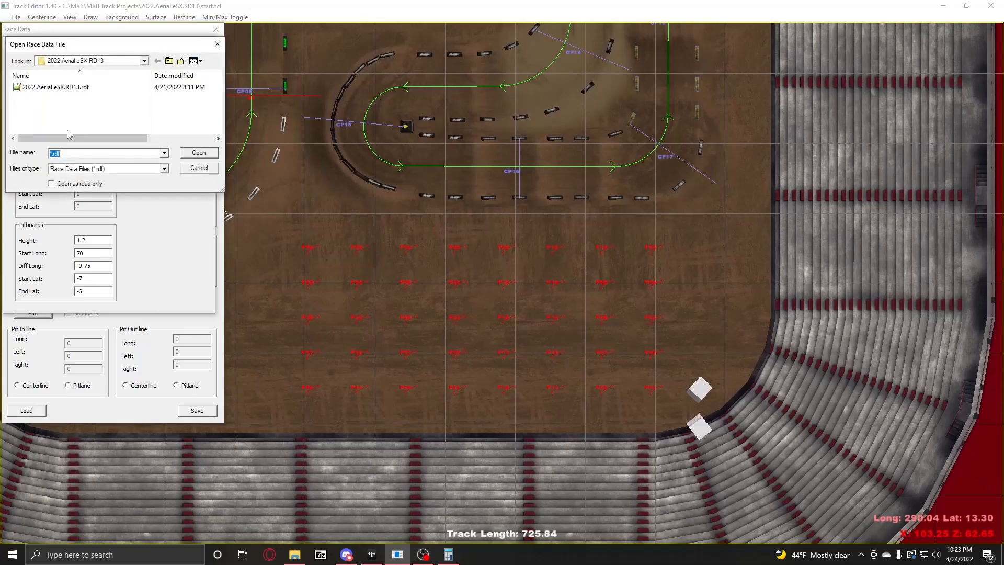
double_click(57, 88)
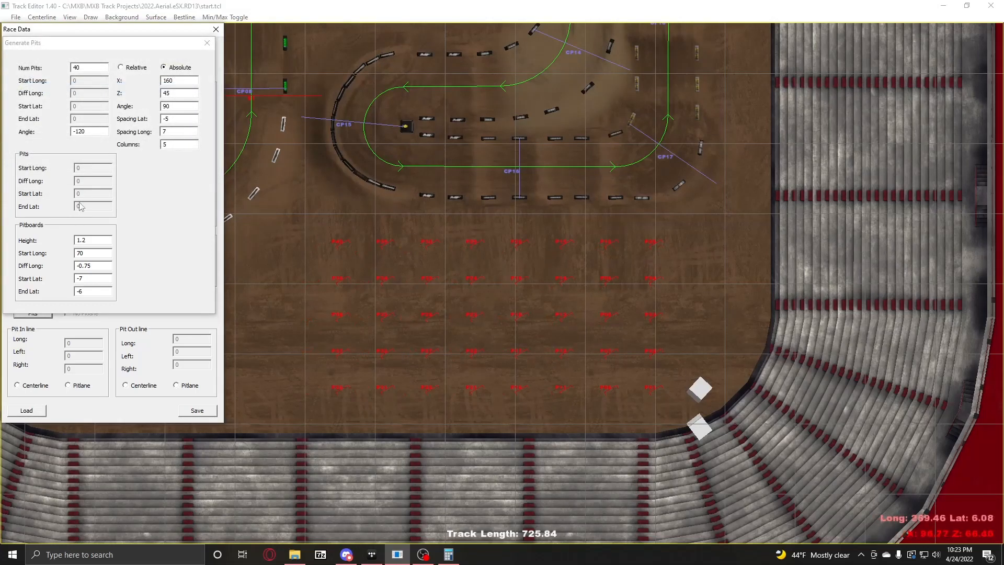
Step: Examine the diagonal row of pitboards beside the start straight and the pitboard height setting
left_click(88, 241)
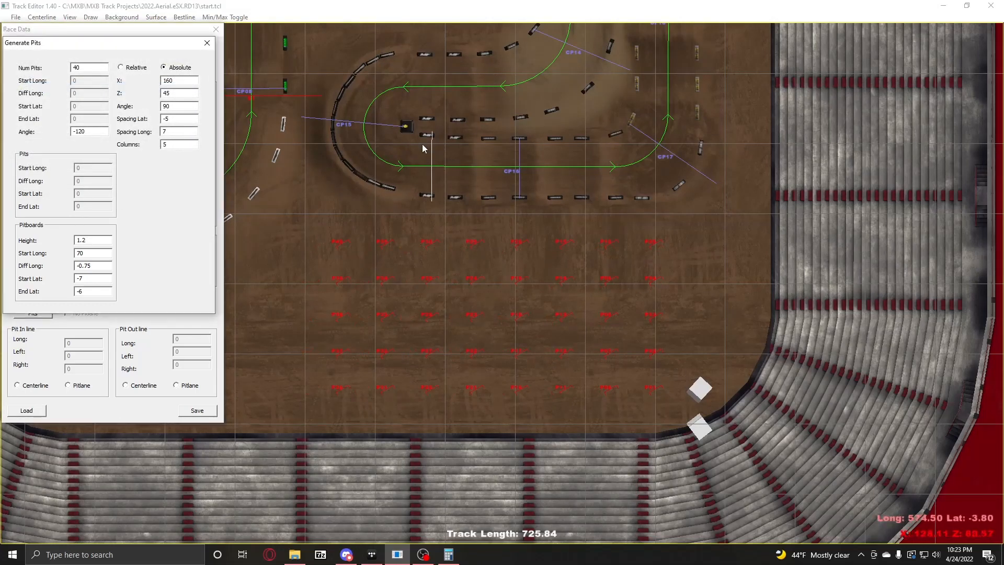
left_click_drag(424, 142, 460, 314)
left_click_drag(460, 221, 456, 378)
scroll(475, 272, "up", 6)
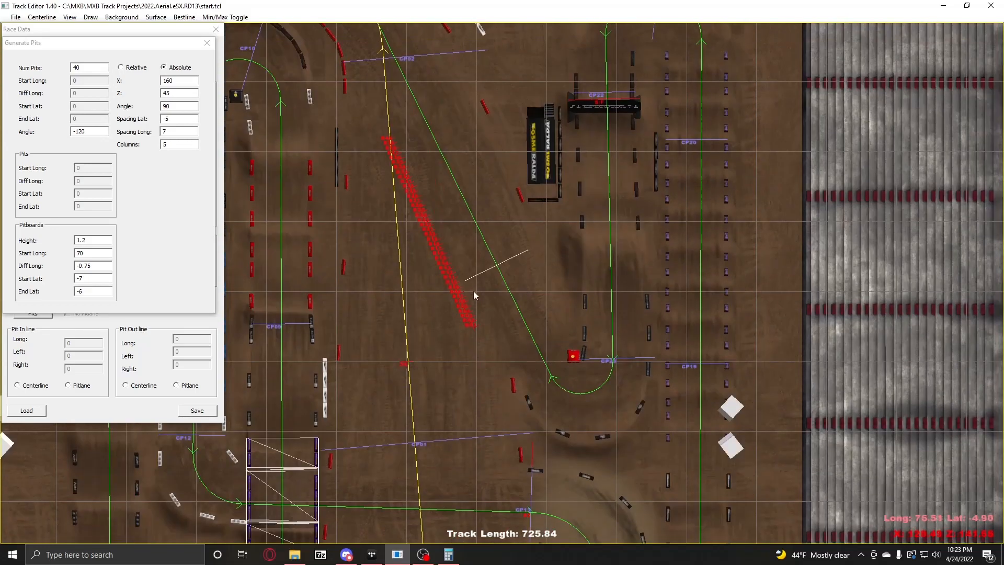
scroll(499, 375, "down", 1)
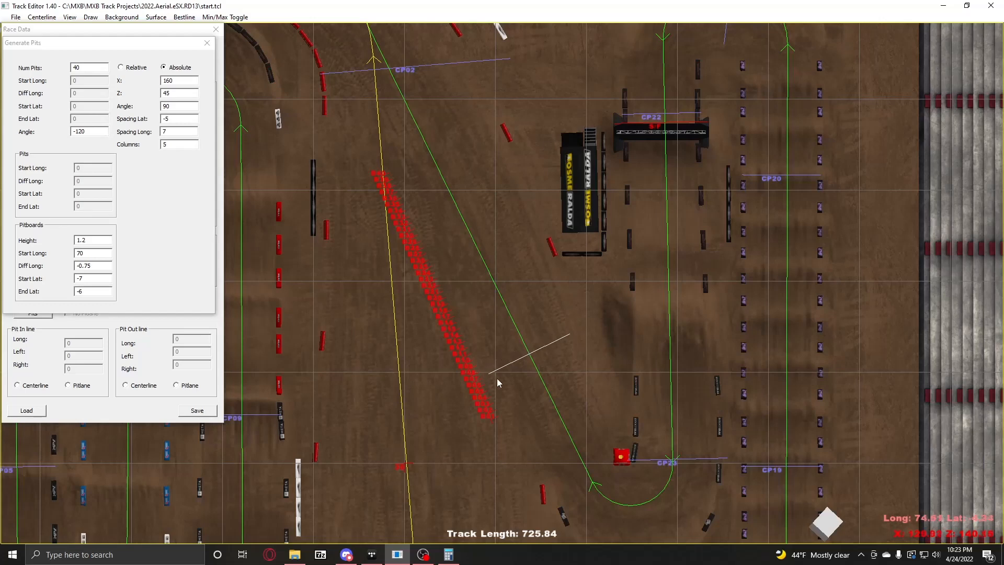
left_click_drag(513, 381, 496, 318)
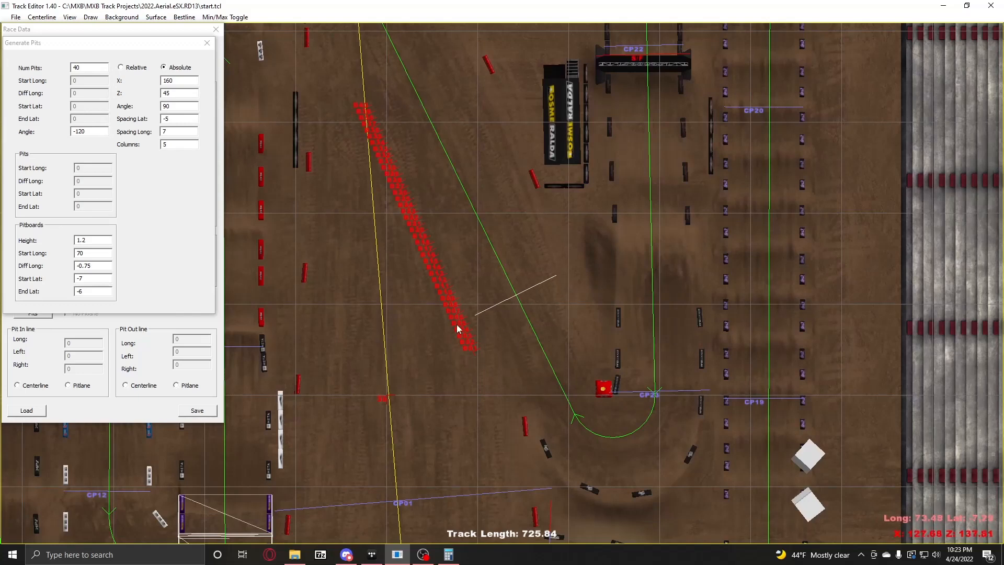
left_click(95, 242)
left_click_drag(95, 242, 46, 246)
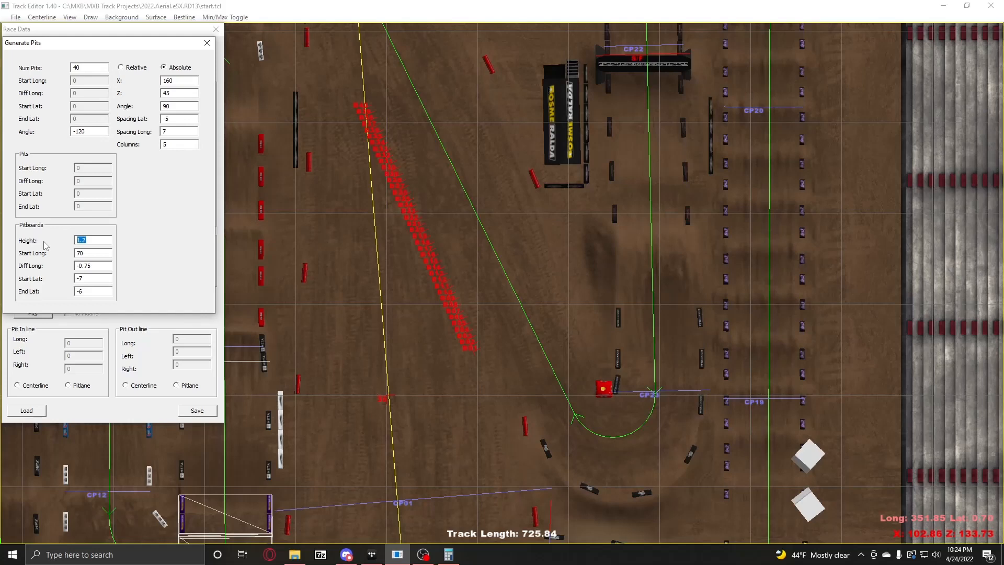
Step: Compare the pitboards' Start Long and Diff Long settings with the position and spacing of the row on the track
key("Tab")
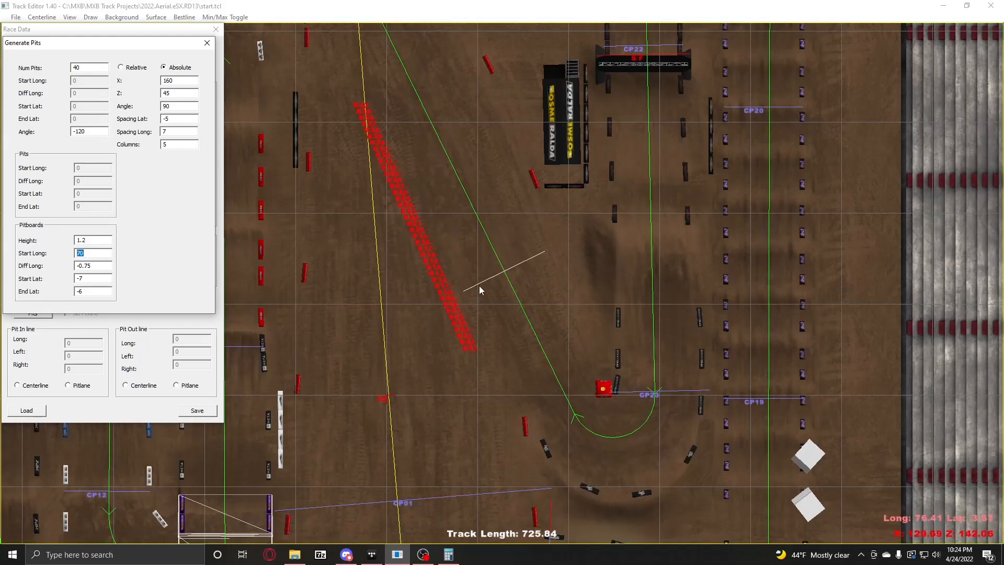
scroll(470, 265, "down", 1)
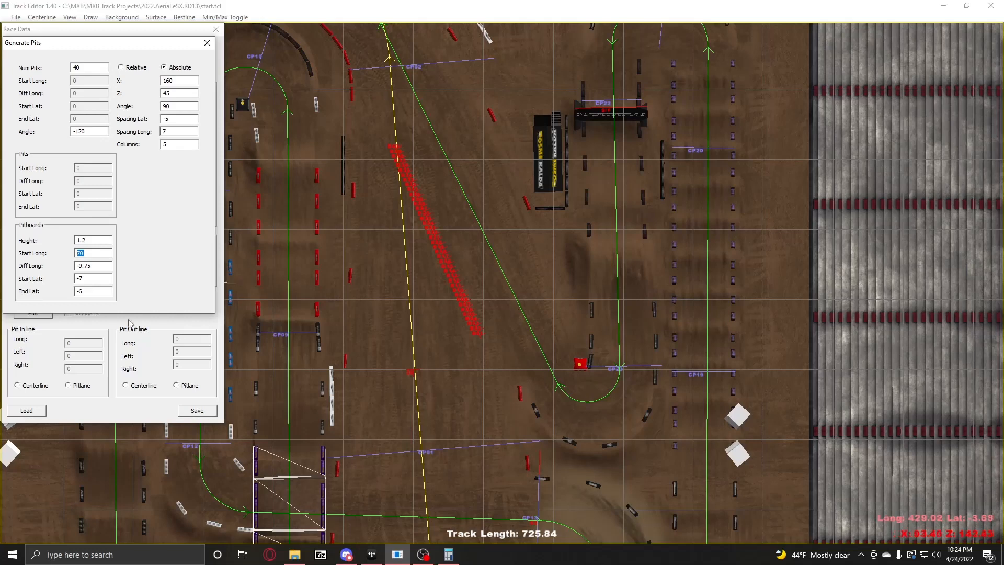
left_click(95, 267)
double_click(95, 266)
scroll(473, 316, "up", 3)
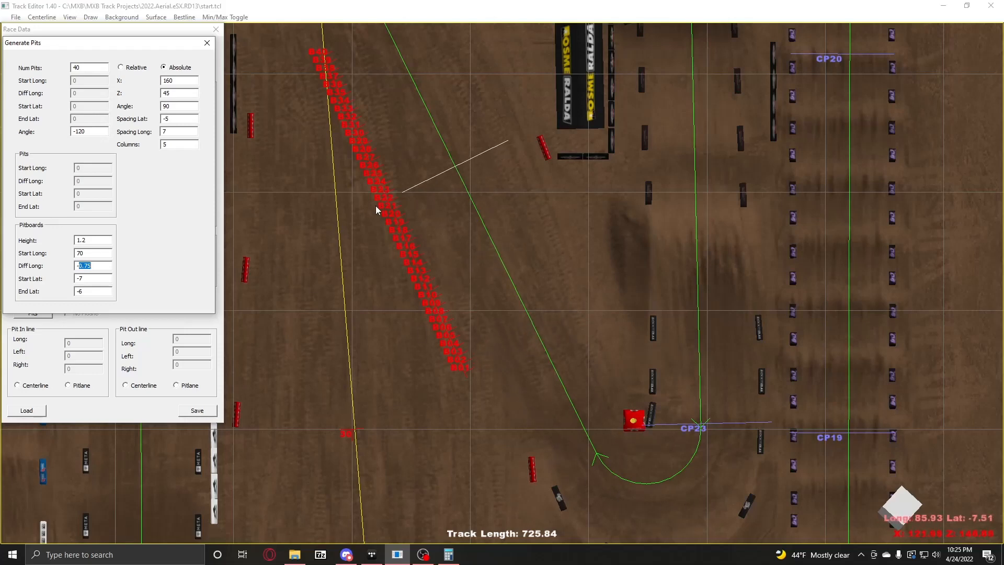
left_click(473, 354)
scroll(472, 355, "down", 3)
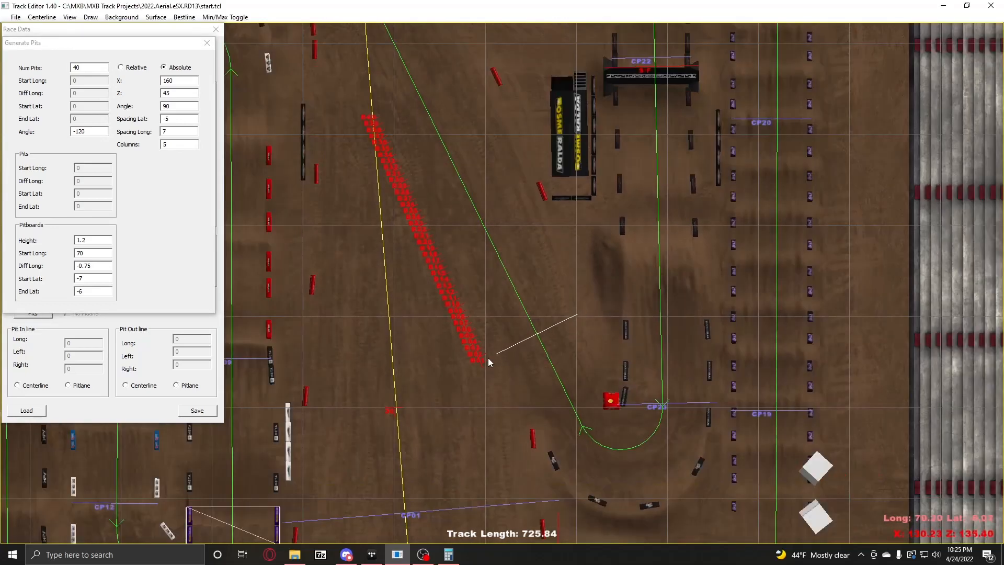
middle_click_drag(488, 345, 510, 369)
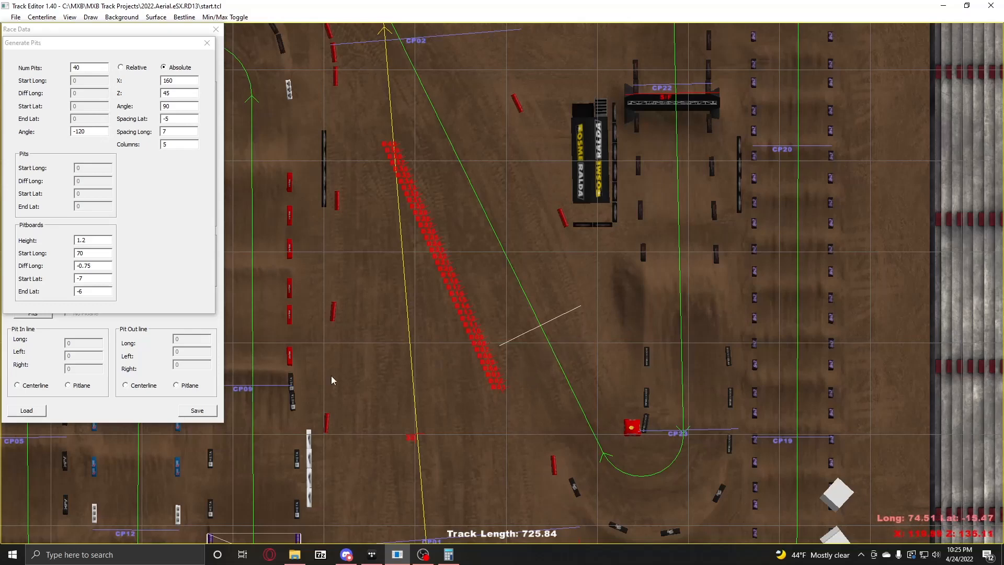
Step: Check the pitboards' Start Lat, try an End Lat of -10, and return the End Lat to -6
left_click(90, 278)
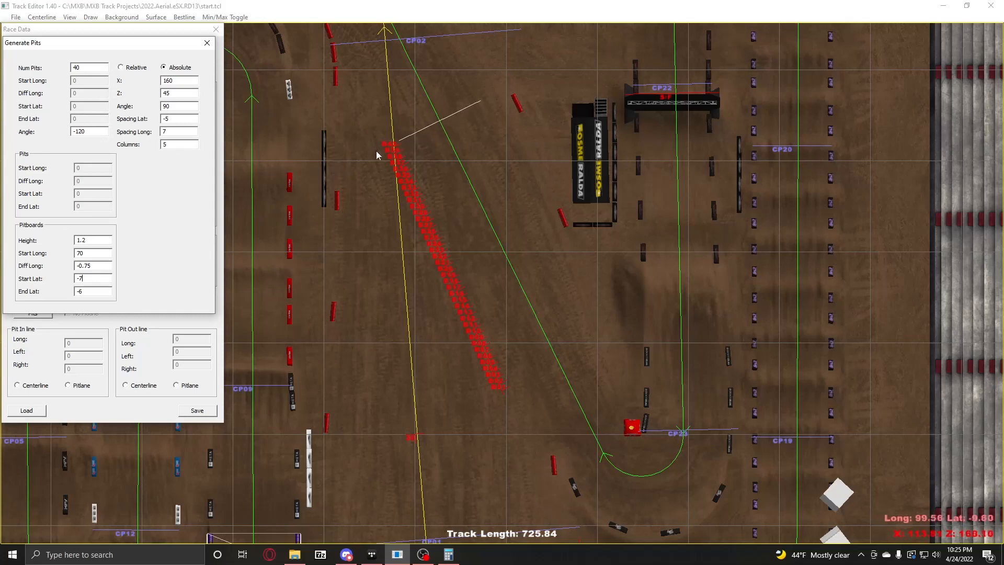
double_click(102, 289)
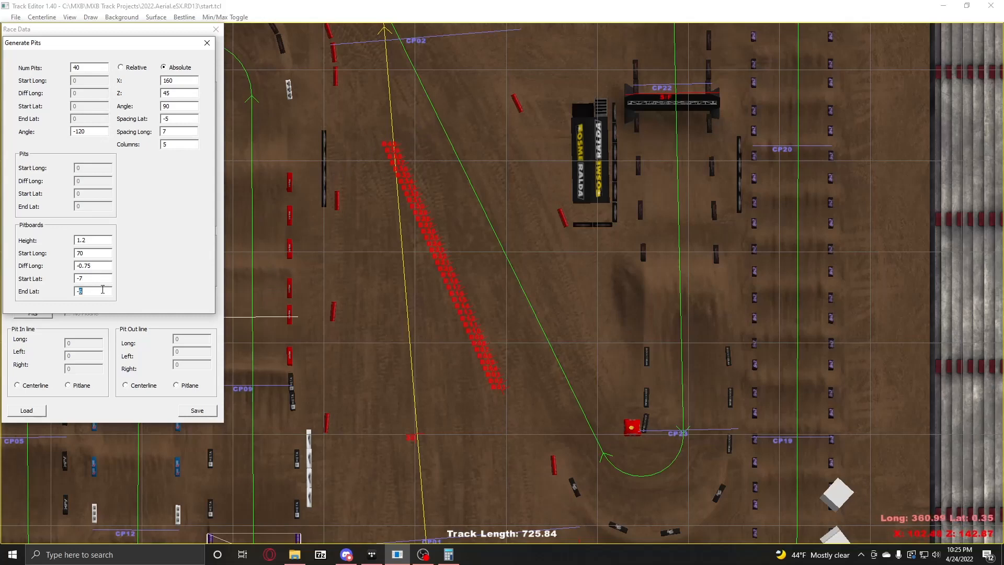
type("10")
double_click(103, 289)
type("6")
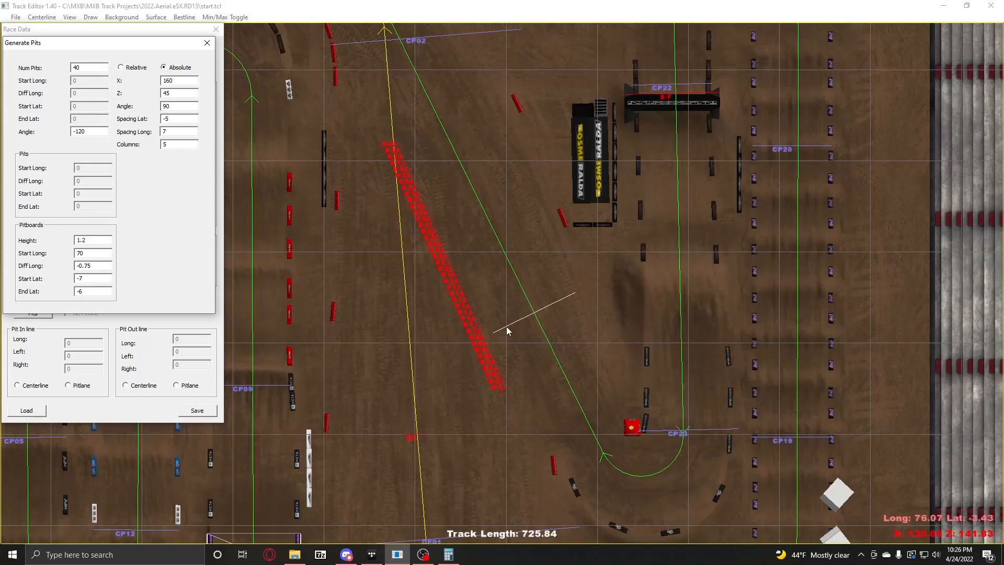
scroll(509, 324, "down", 2)
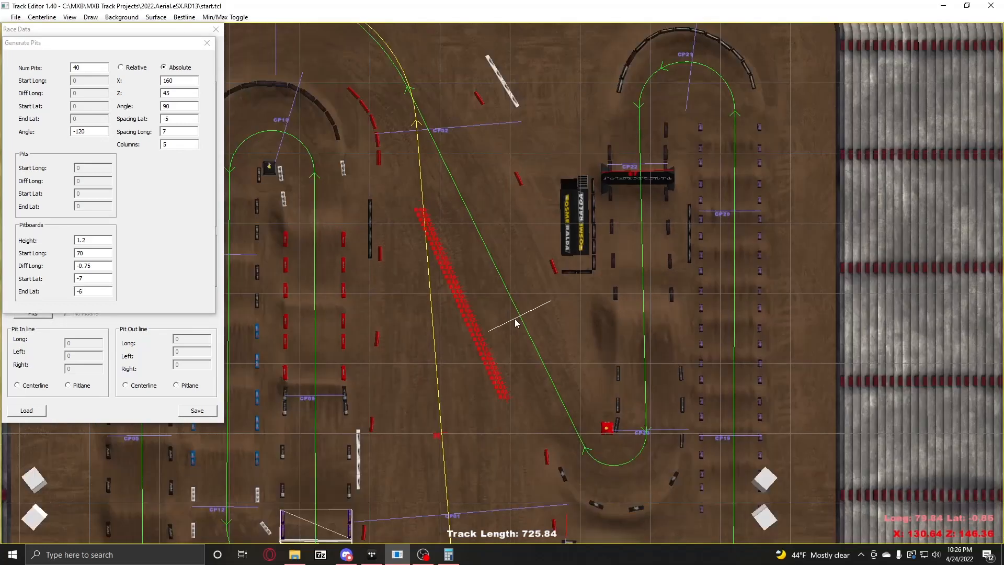
Step: Close the pit generation settings and check where the race data would be saved, leaving without saving
left_click(207, 44)
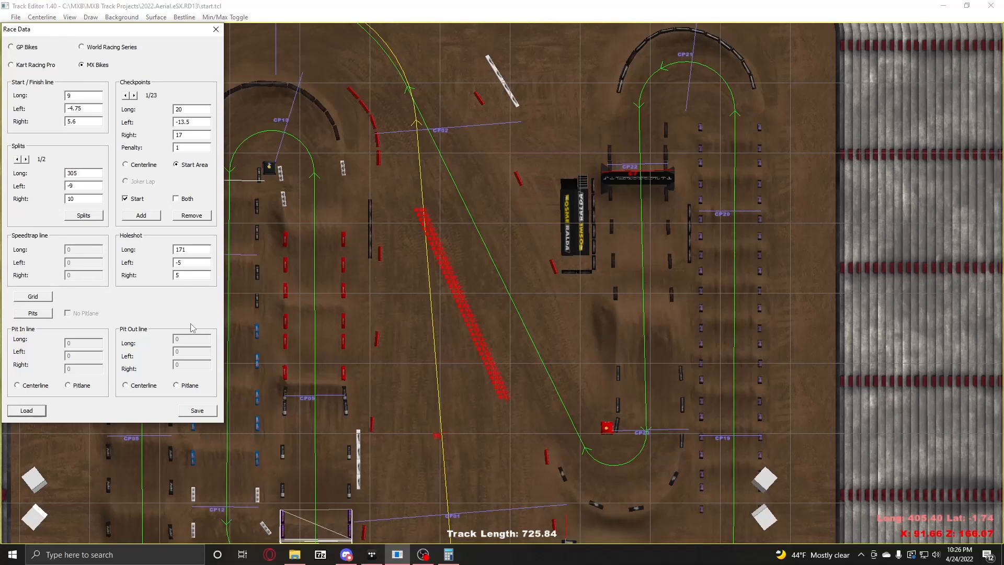
left_click(196, 410)
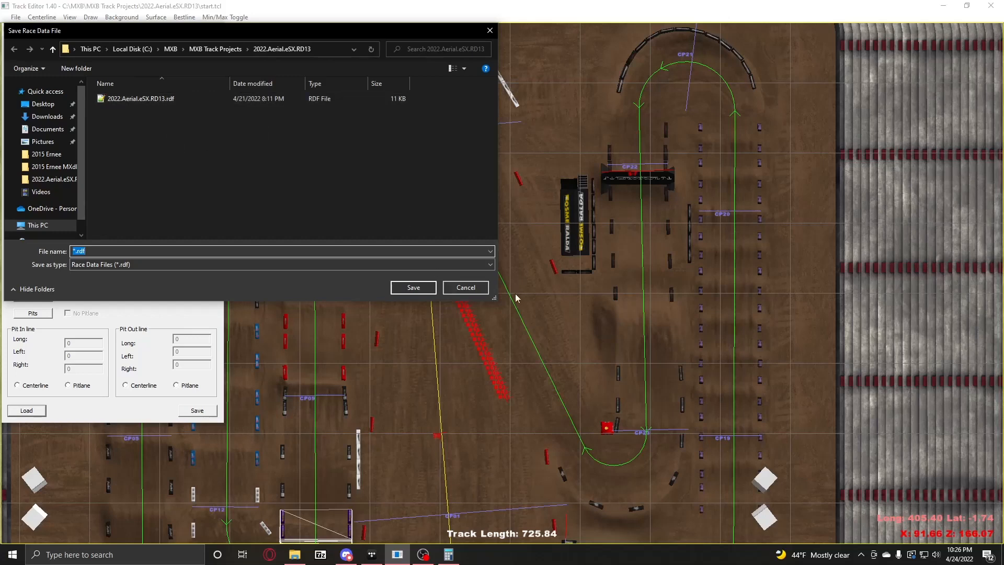
left_click(465, 287)
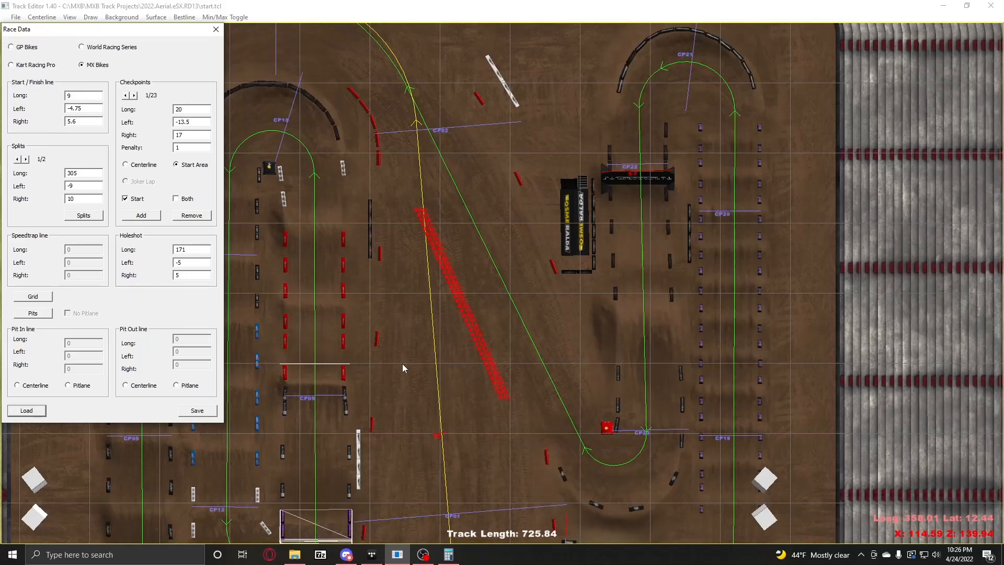
Step: Open 2022.Aerial.eSX.RD13.rdf from the 2022.Aerial.eSX.RD13 project folder in Notepad++
left_click(291, 557)
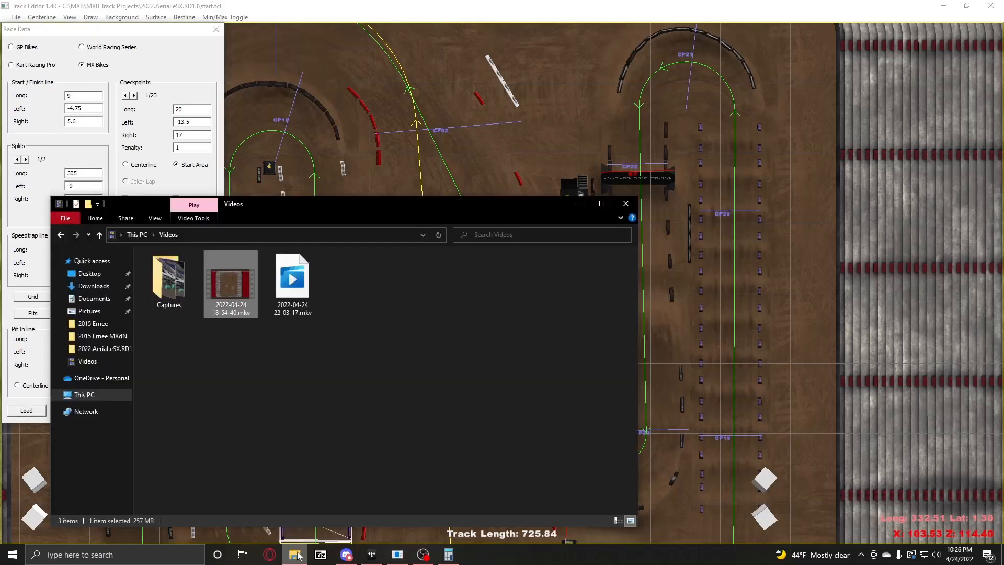
left_click(104, 350)
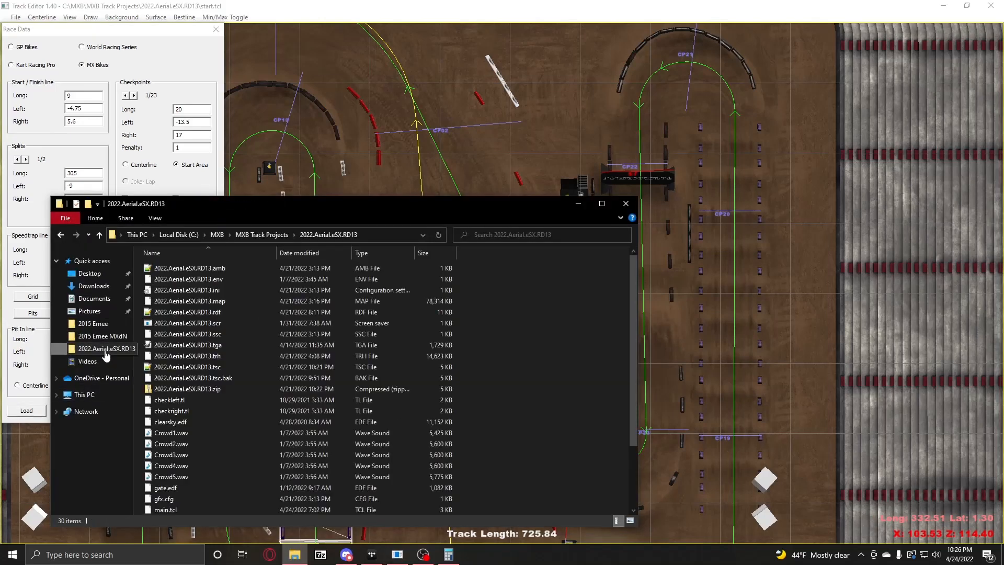
double_click(248, 313)
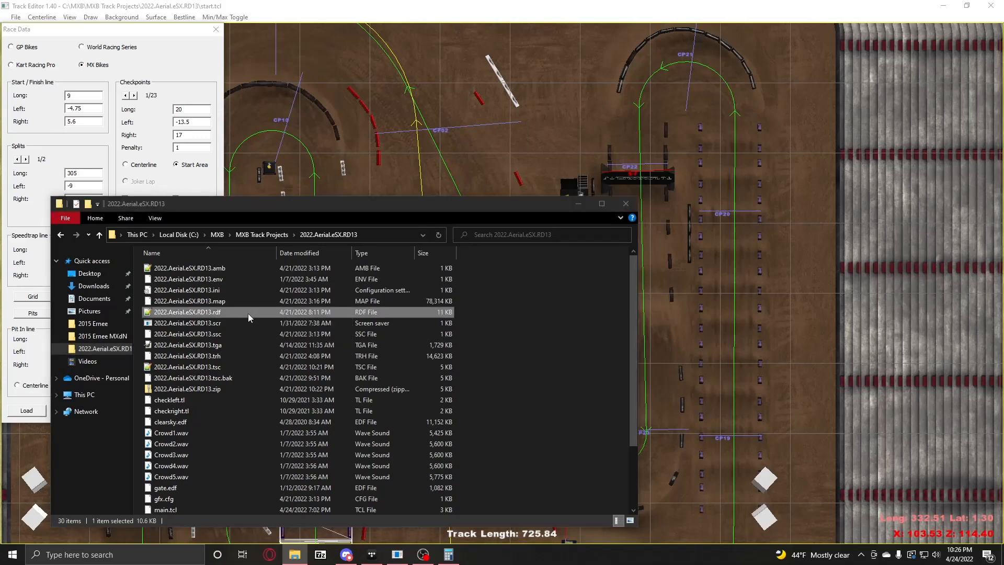
left_click(268, 140)
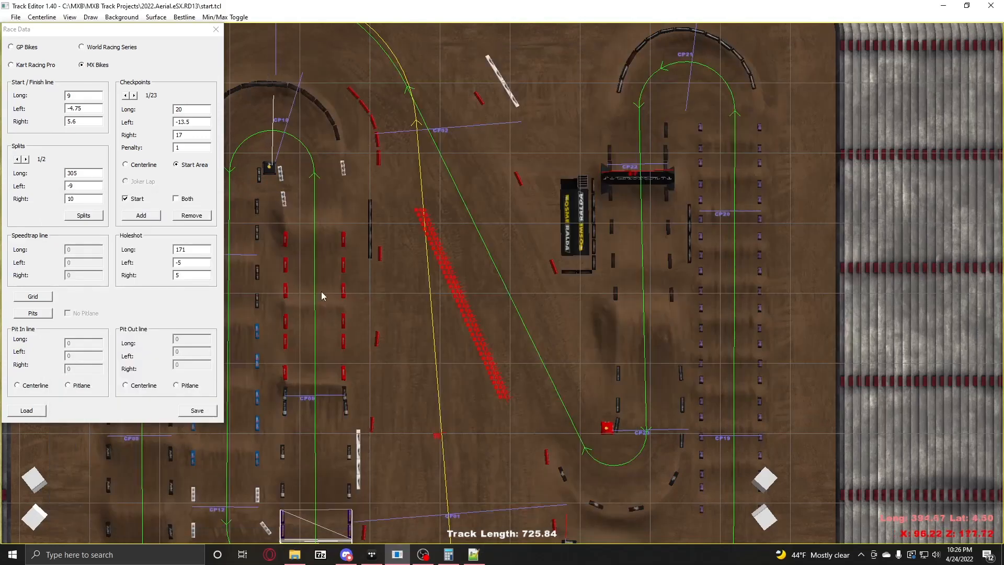
left_click(474, 554)
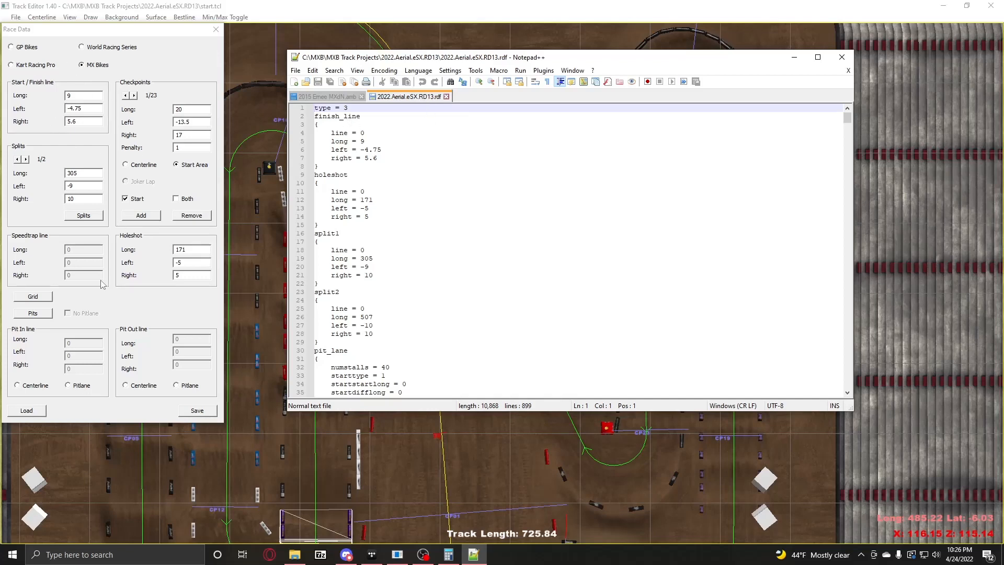
Step: Read through the pit_lane start_stall entries and the pit_board section of the race data file
left_click(411, 125)
scroll(418, 157, "down", 18)
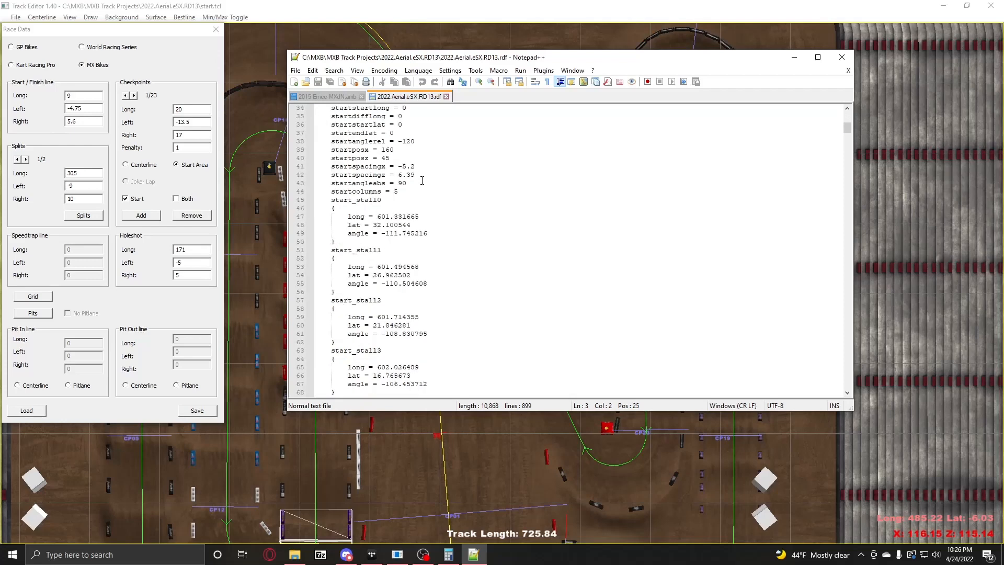
scroll(421, 181, "down", 20)
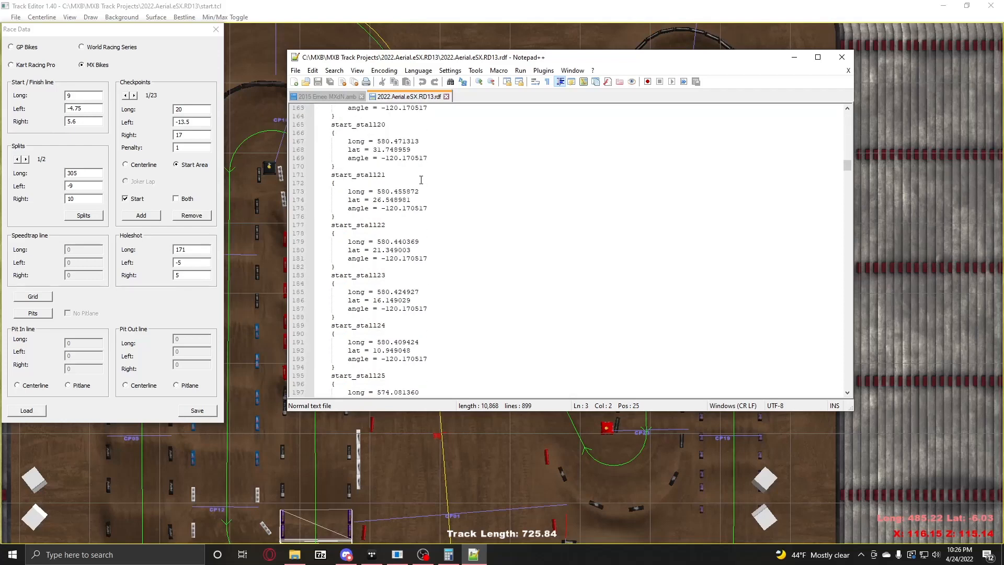
scroll(420, 180, "down", 20)
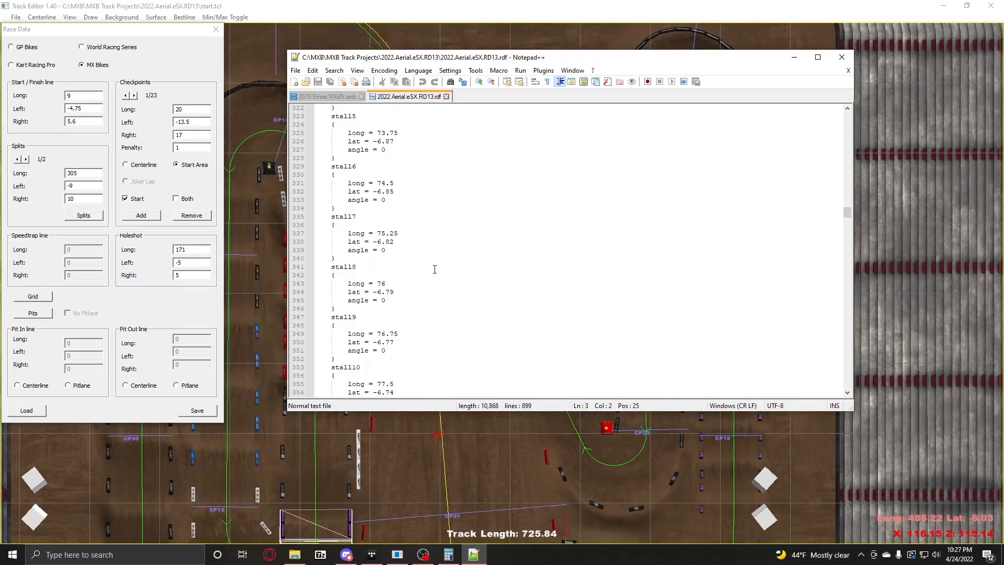
scroll(434, 269, "up", 19)
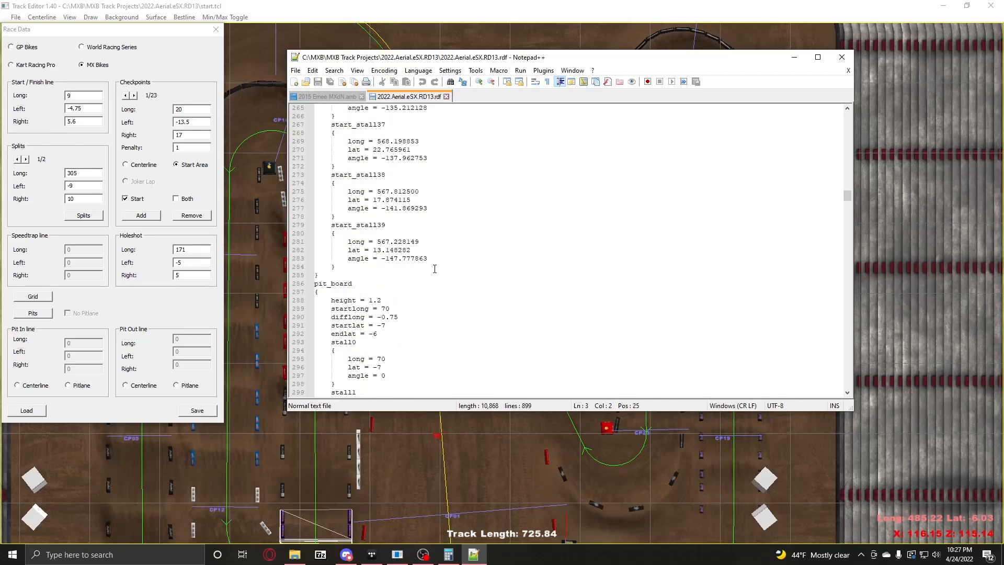
scroll(435, 269, "up", 6)
Step: Compare the pit grid on the track with the start_stall entries and the pit_lane spacing settings in the file
right_click_drag(512, 464, 495, 65)
right_click_drag(565, 492, 514, 240)
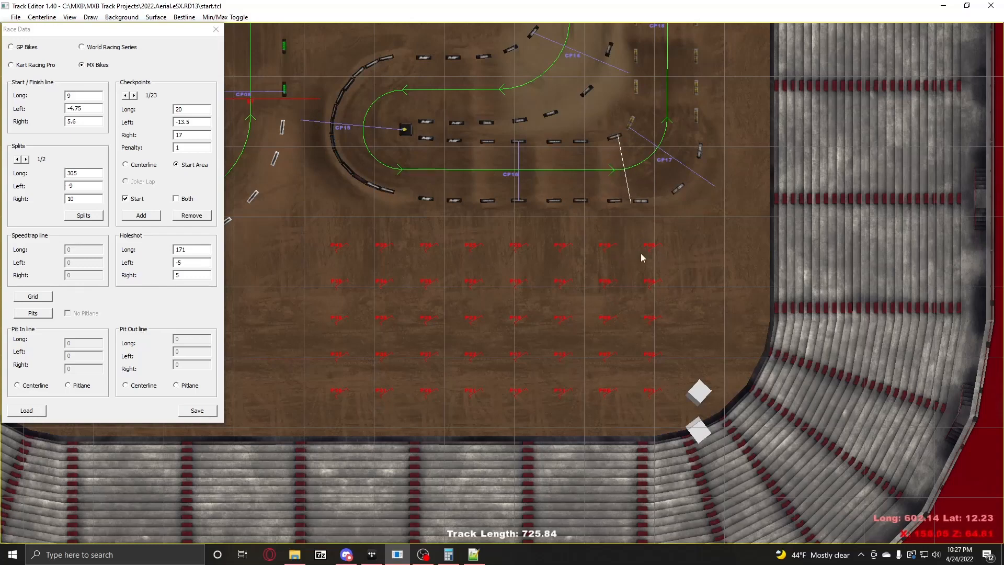
left_click(473, 555)
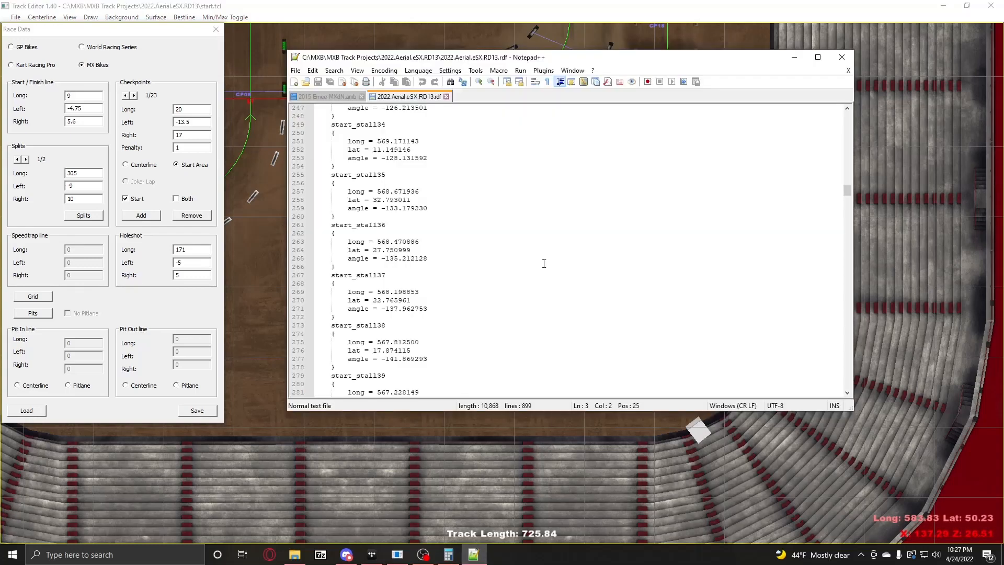
scroll(381, 212, "up", 10)
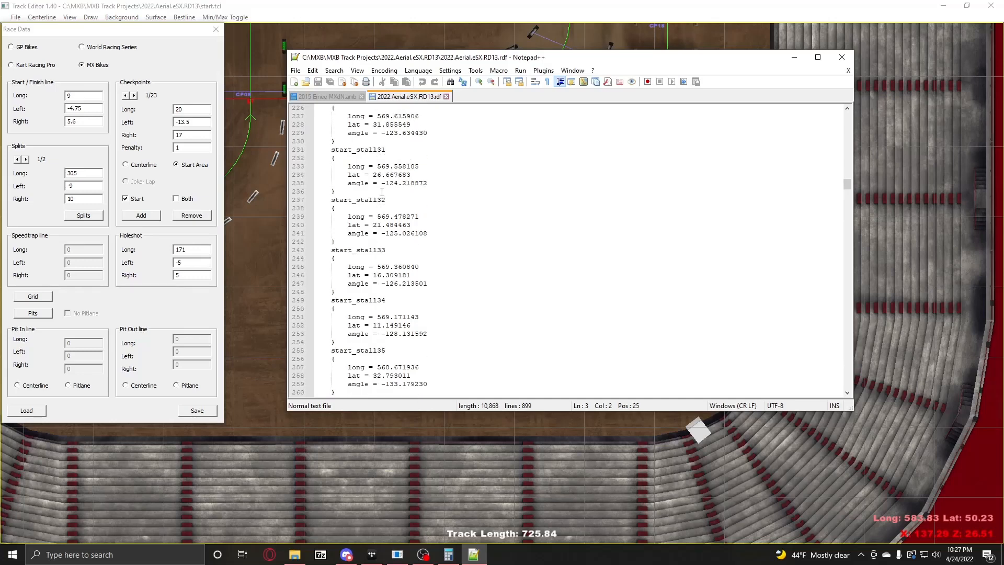
scroll(363, 234, "up", 20)
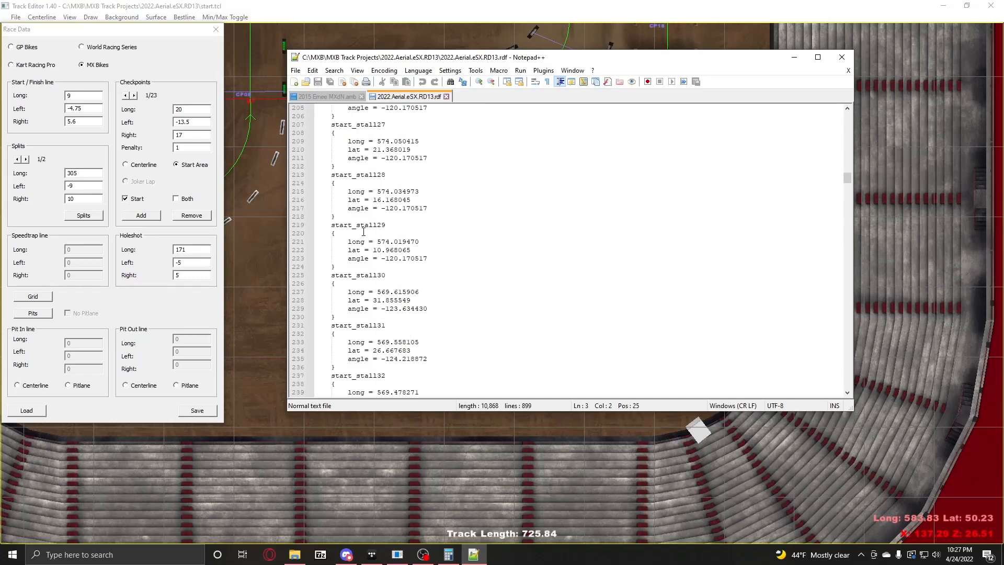
scroll(363, 234, "up", 20)
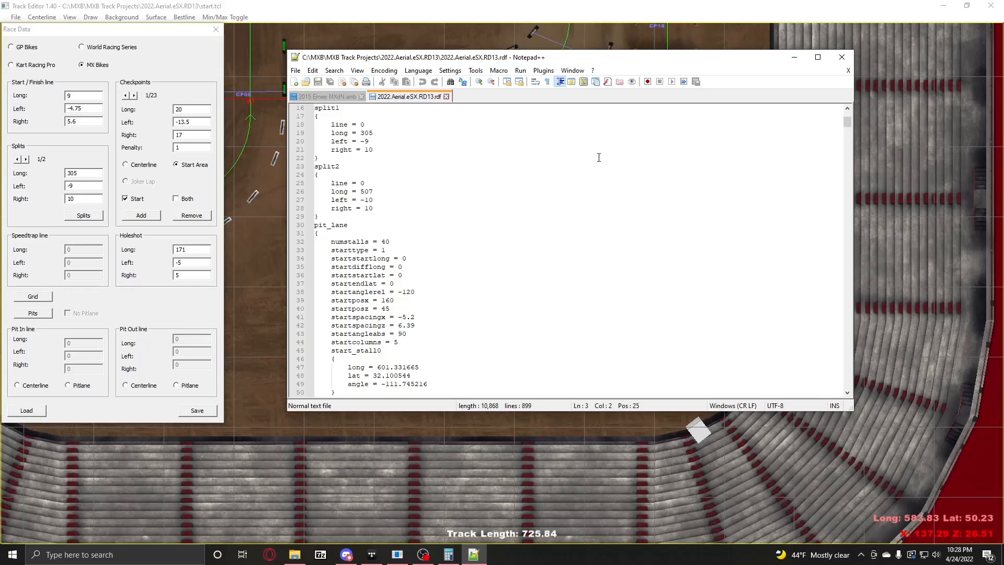
Step: Switch back to Track Editor, look over the pitboard row beside the start straight, and close the race data settings
left_click(536, 9)
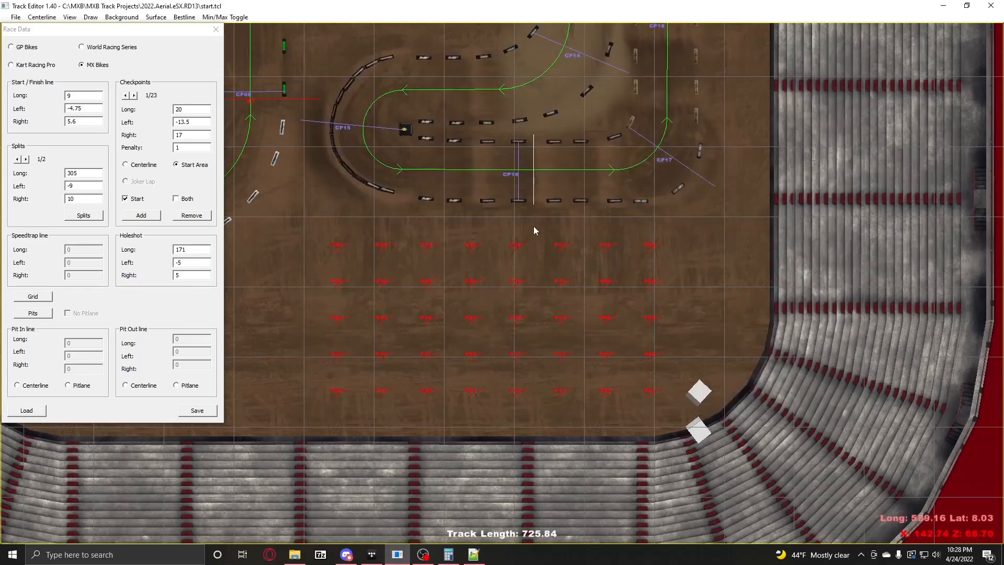
scroll(533, 226, "up", 1)
right_click_drag(533, 227, 538, 398)
scroll(547, 340, "down", 2)
right_click_drag(522, 276, 556, 457)
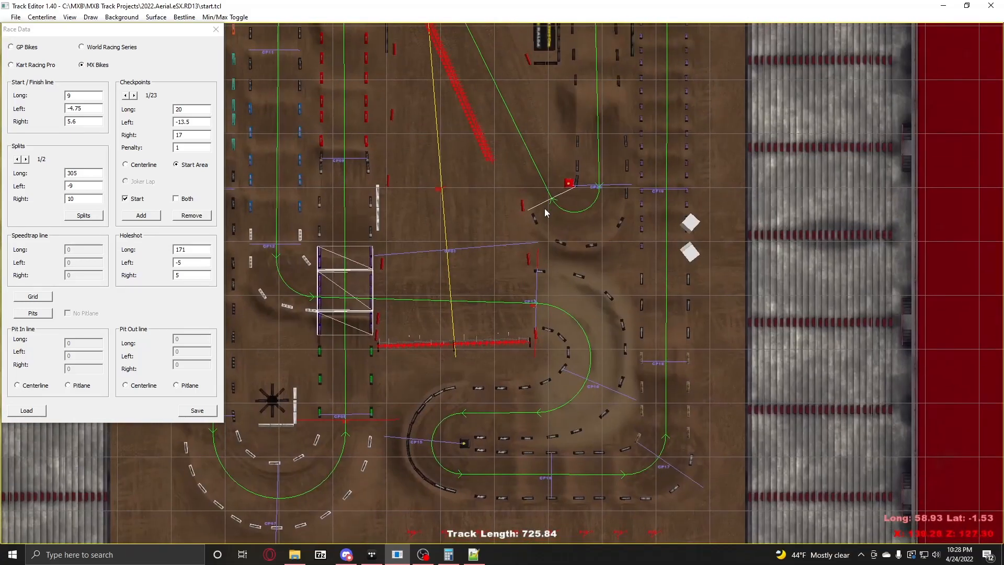
right_click_drag(544, 208, 544, 385)
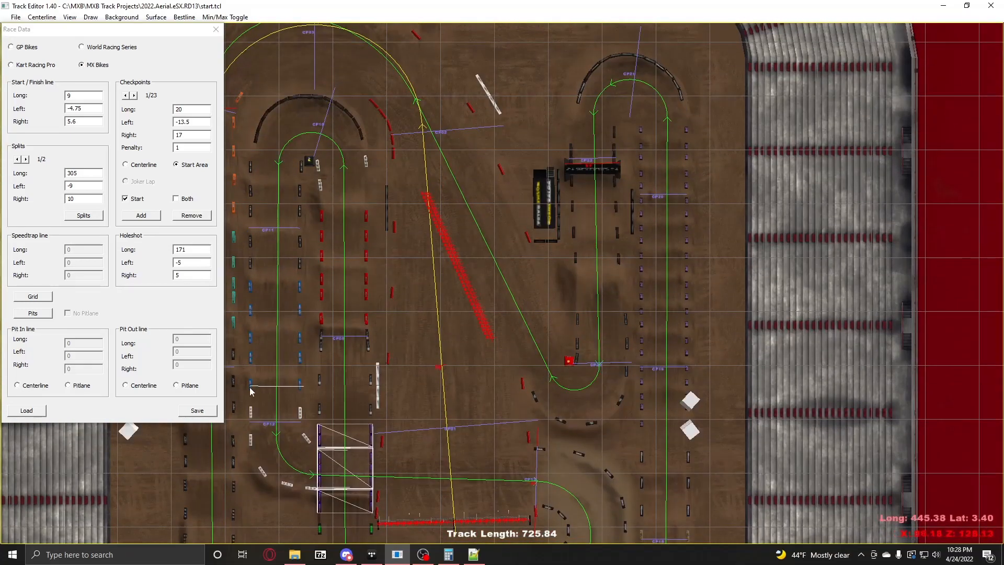
left_click(215, 29)
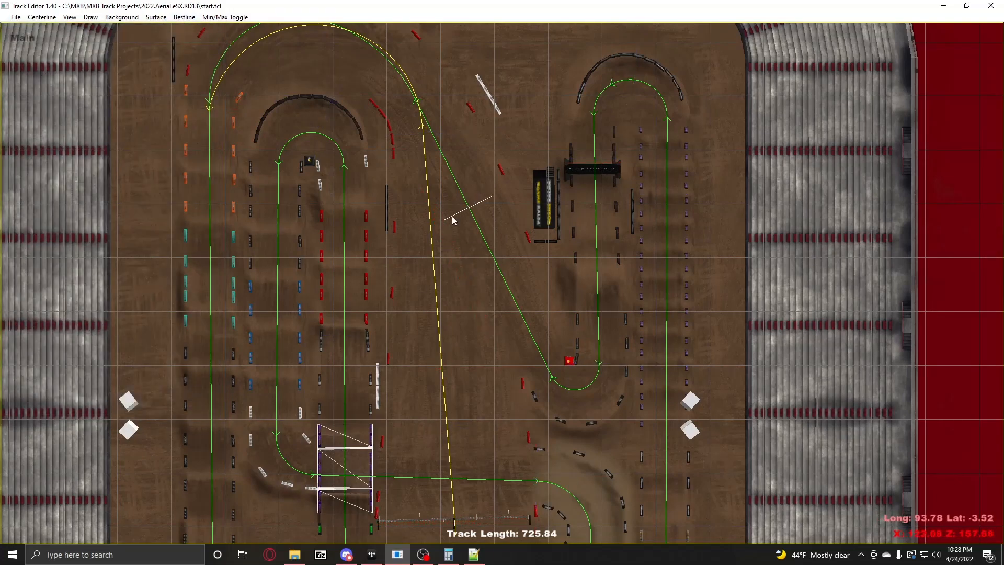
Step: Open the Marshals view for the whole track
scroll(449, 198, "down", 3)
right_click_drag(473, 307, 473, 256)
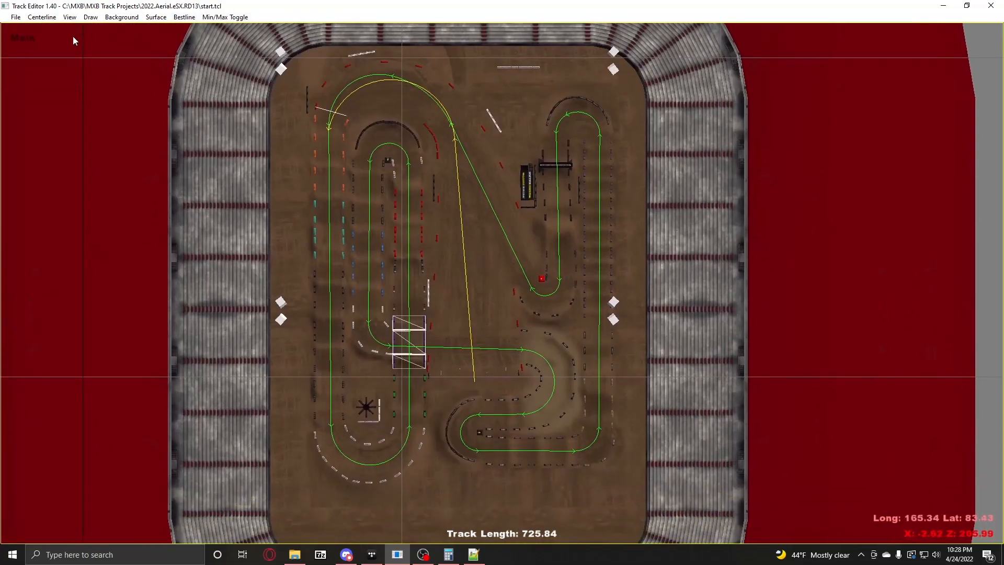
left_click(70, 17)
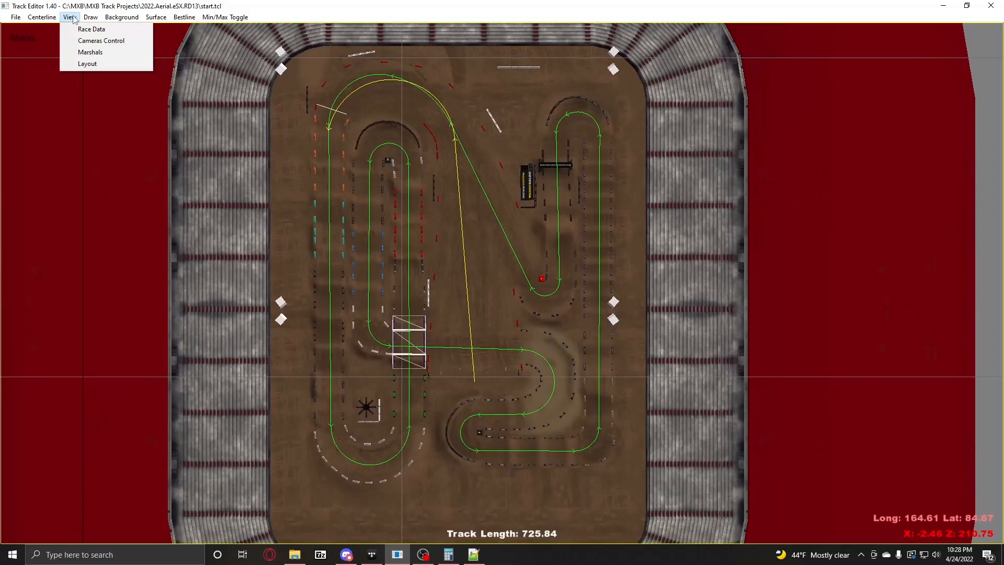
left_click(86, 53)
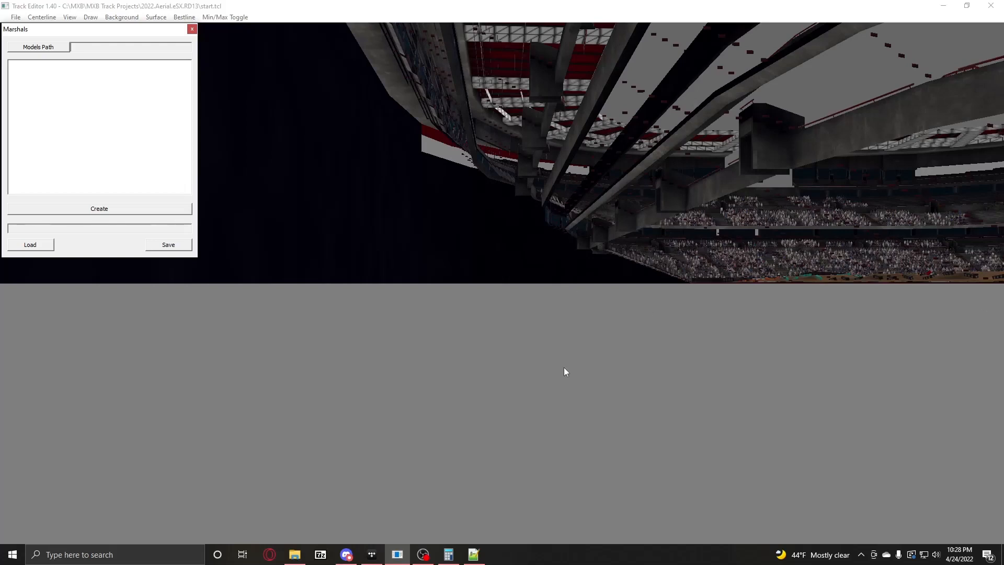
Step: Create a flagman beside the black arch near the Aerial trailer and shift it closer to the arch's base
left_click(558, 308)
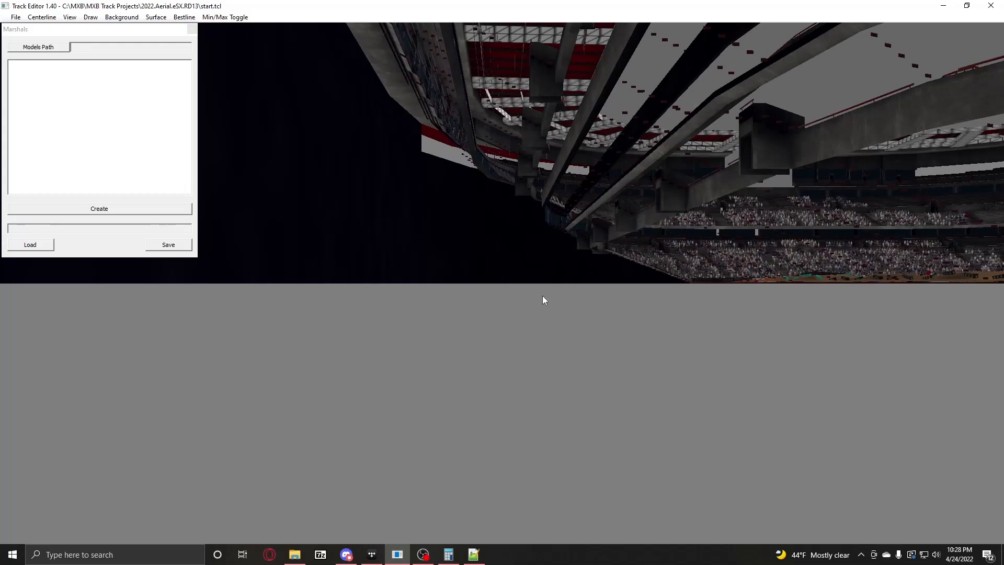
right_click_drag(541, 296, 502, 272)
key("w")
key("w")
key("w")
key("w")
key("s")
key("w")
key("s")
key("w")
key("s")
key("d")
key("w")
key("s")
key("w")
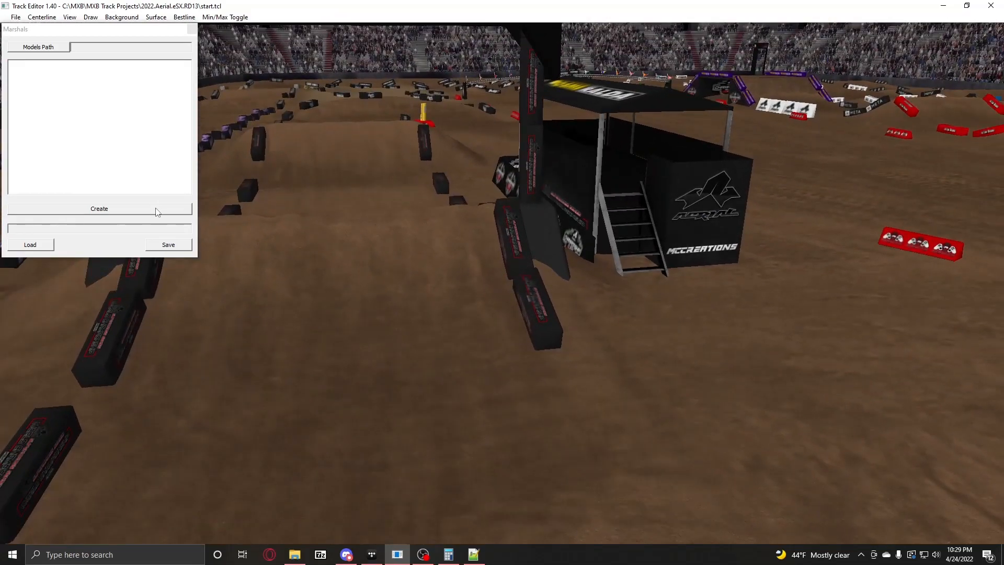
left_click(572, 292)
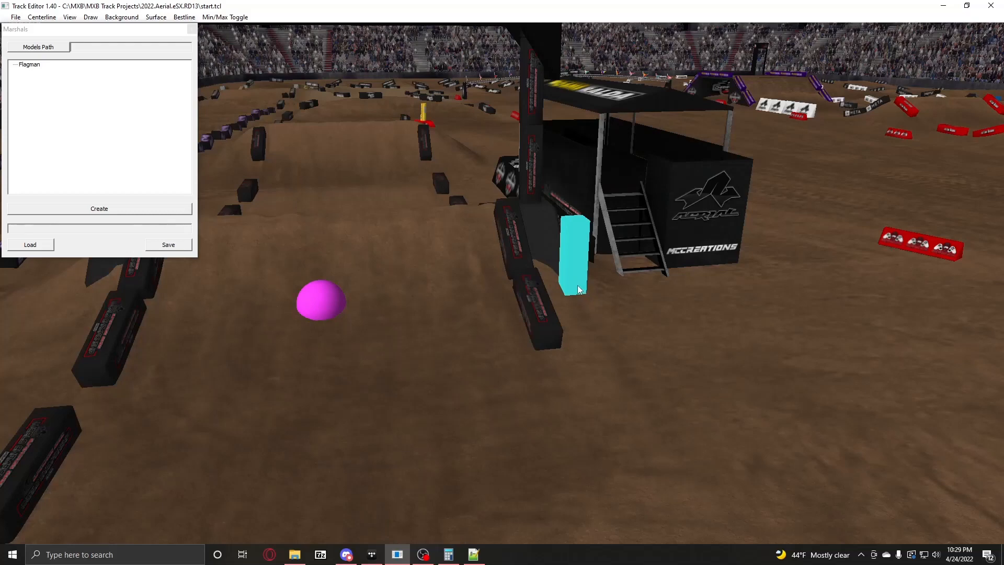
left_click_drag(577, 284, 556, 275)
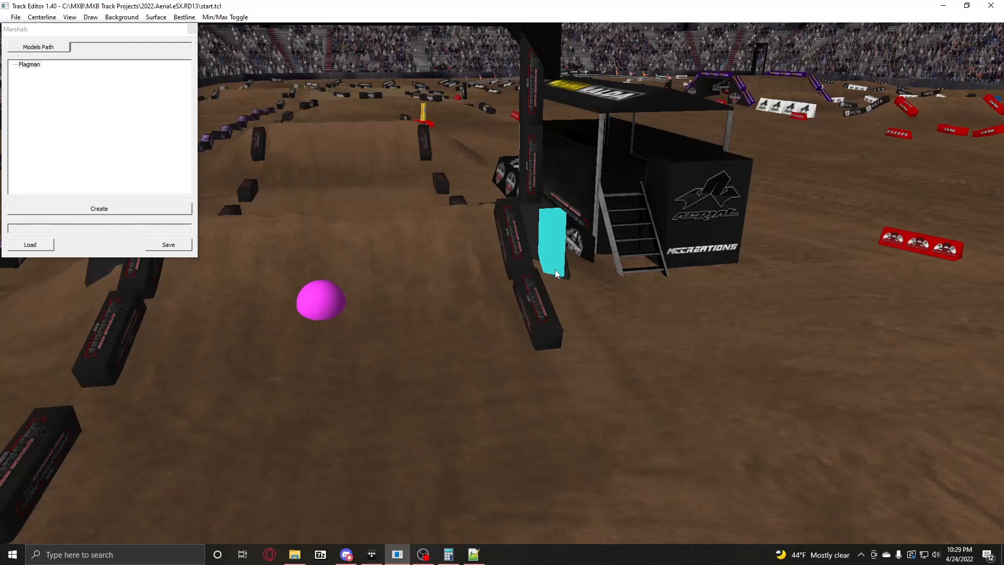
mouse_move(555, 272)
left_mouse_down()
mouse_move(555, 169)
mouse_move(563, 218)
mouse_move(561, 255)
mouse_move(553, 111)
mouse_move(551, 284)
mouse_move(541, 253)
mouse_move(541, 266)
left_mouse_up()
Step: Calculate and adjust the flagman's Long position in its marshal parameters
right_click(552, 255)
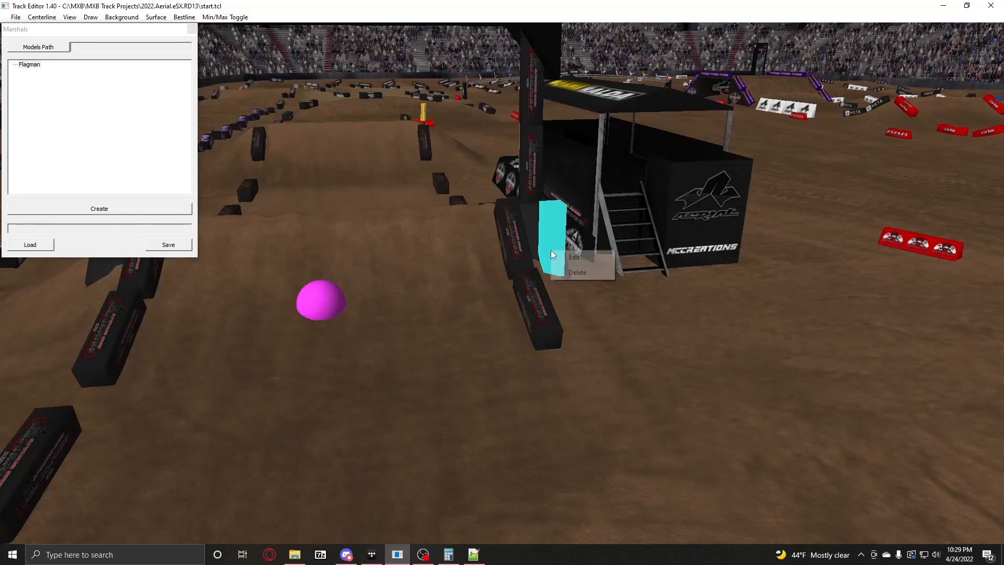
left_click(589, 256)
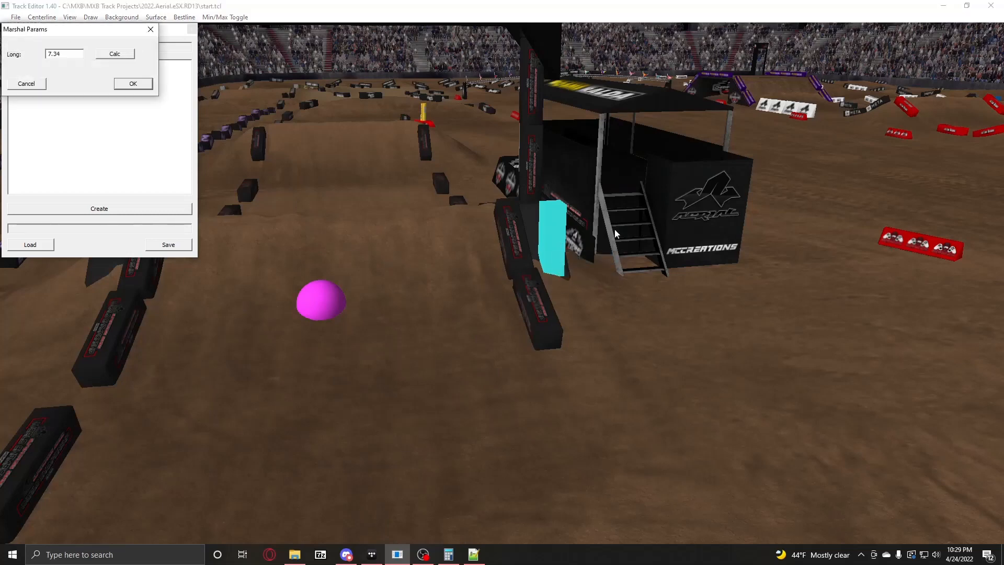
left_click(111, 59)
left_click(74, 57)
left_click(132, 83)
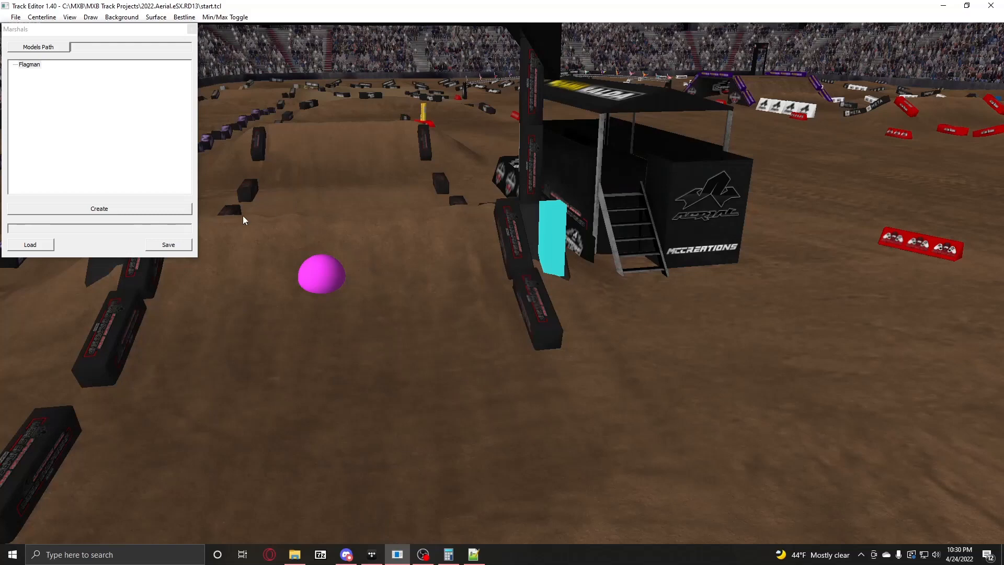
Step: Create a marshal beside the yellow post at the turn, shift it slightly toward the black barriers, and view its marshal parameters
right_click_drag(447, 269, 508, 287)
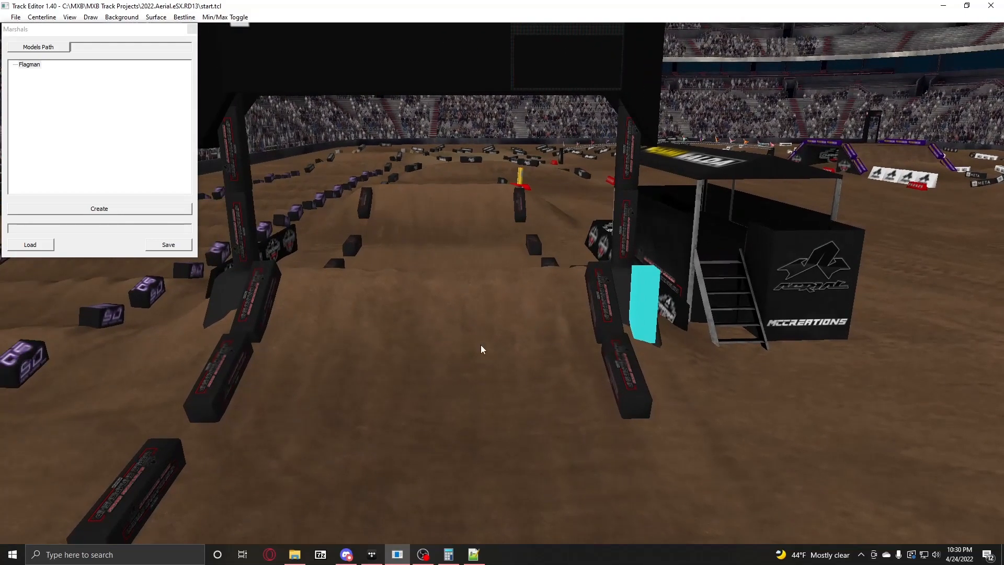
right_click_drag(480, 343, 457, 269)
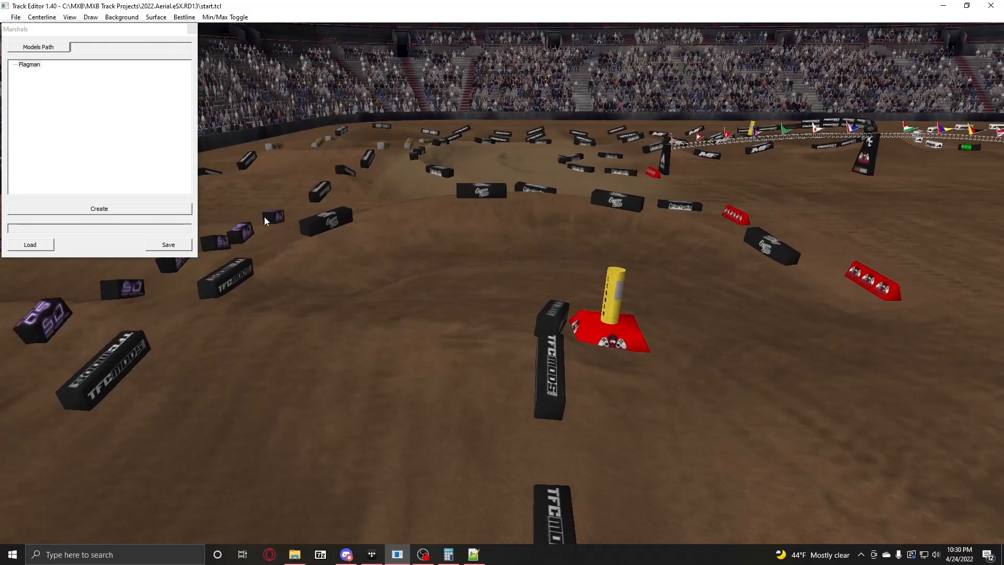
left_click(126, 209)
left_click(587, 343)
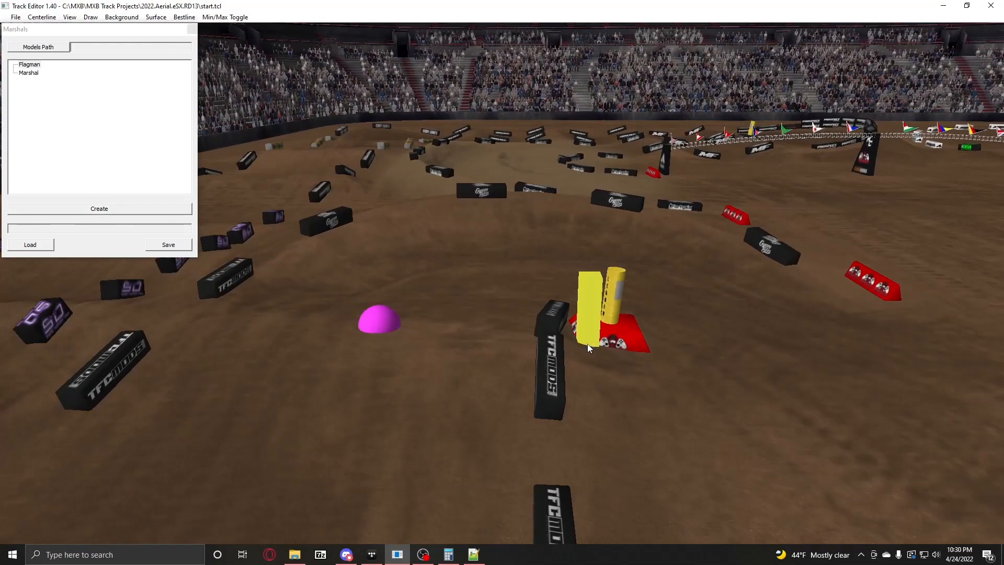
mouse_move(587, 345)
left_mouse_down()
mouse_move(578, 352)
mouse_move(581, 323)
mouse_move(581, 342)
left_mouse_up()
right_click(584, 335)
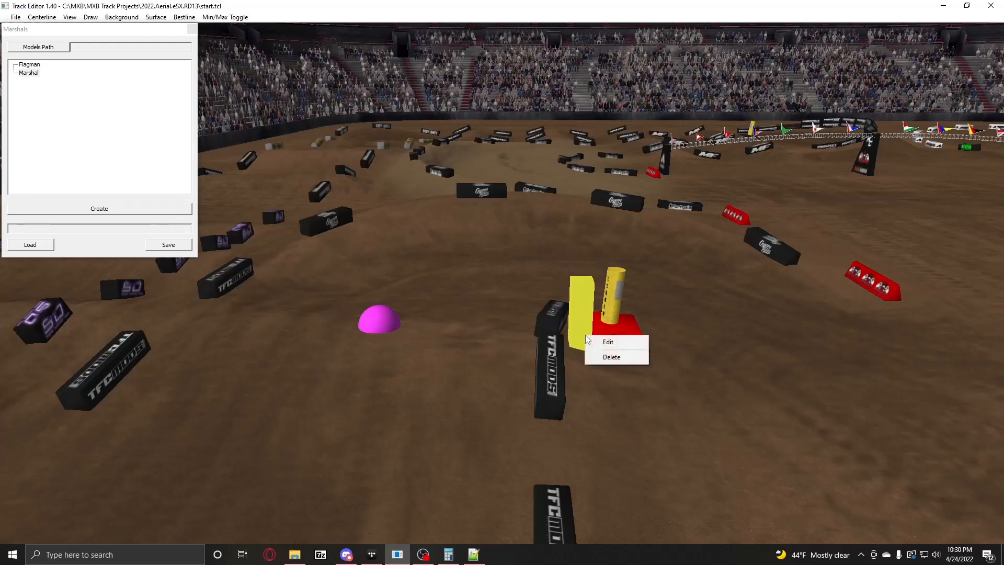
left_click(605, 341)
left_click(140, 85)
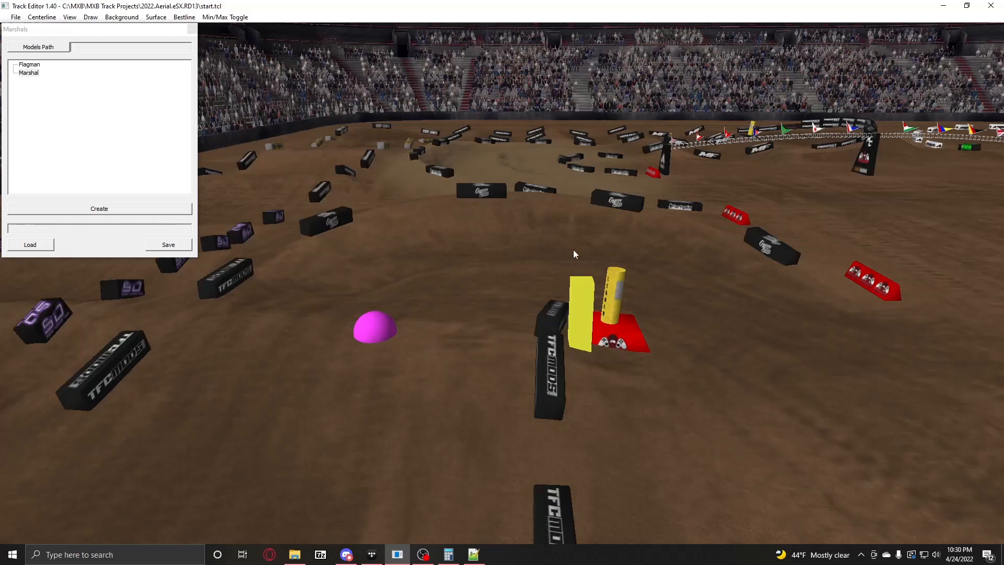
Step: Load the saved marshals from marshals.cfg and look over the ones placed around the nearby turns
left_click(50, 247)
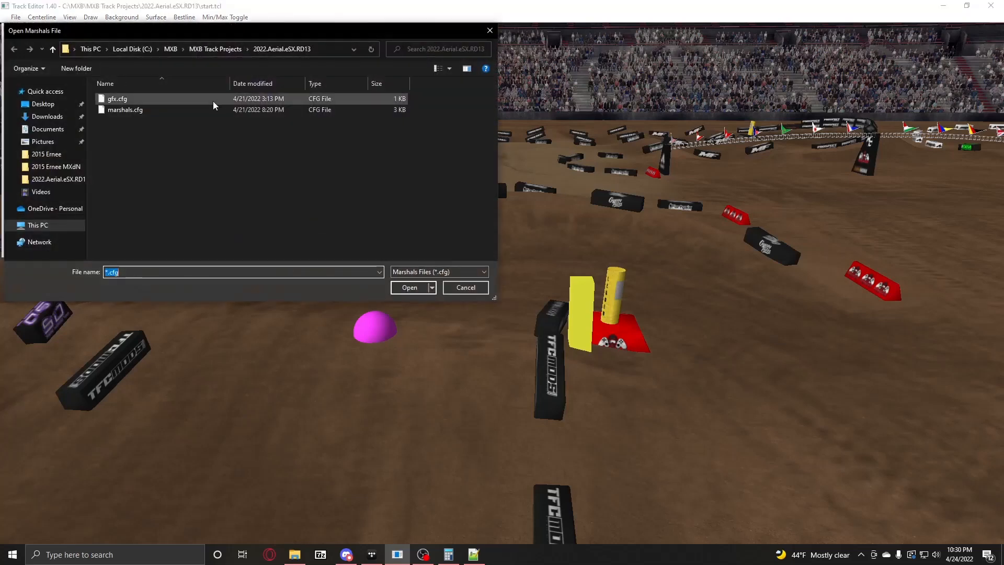
double_click(158, 111)
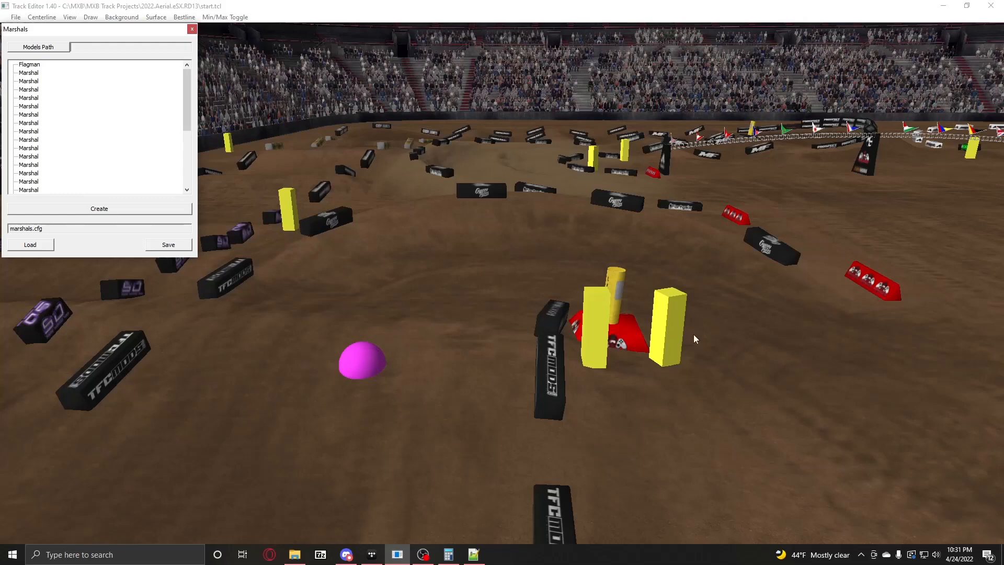
left_click(669, 340)
left_click(286, 214)
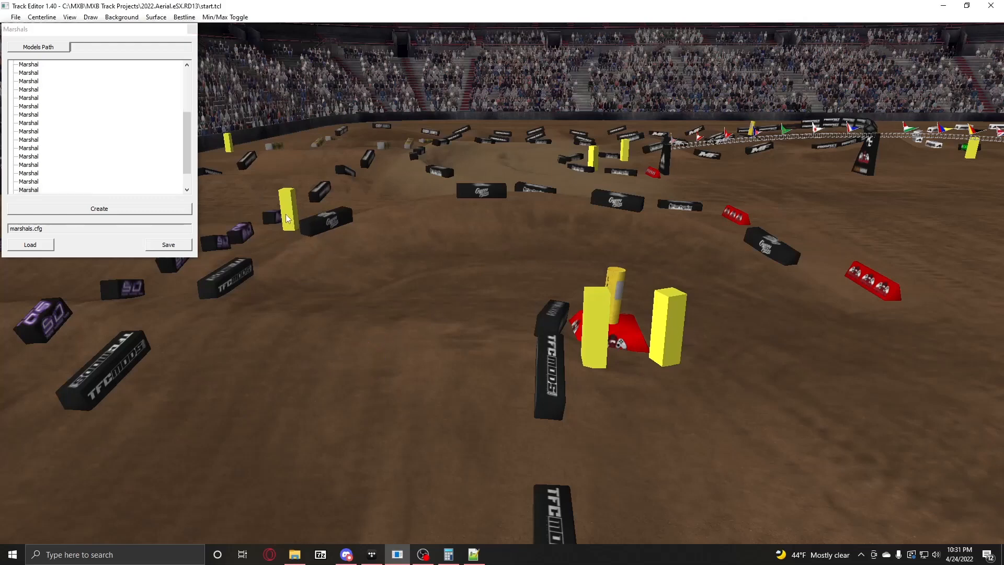
left_click(593, 159)
left_click(626, 148)
left_click(970, 156)
Step: Save the marshals as marshals.cfg, replacing the existing file
left_click(186, 246)
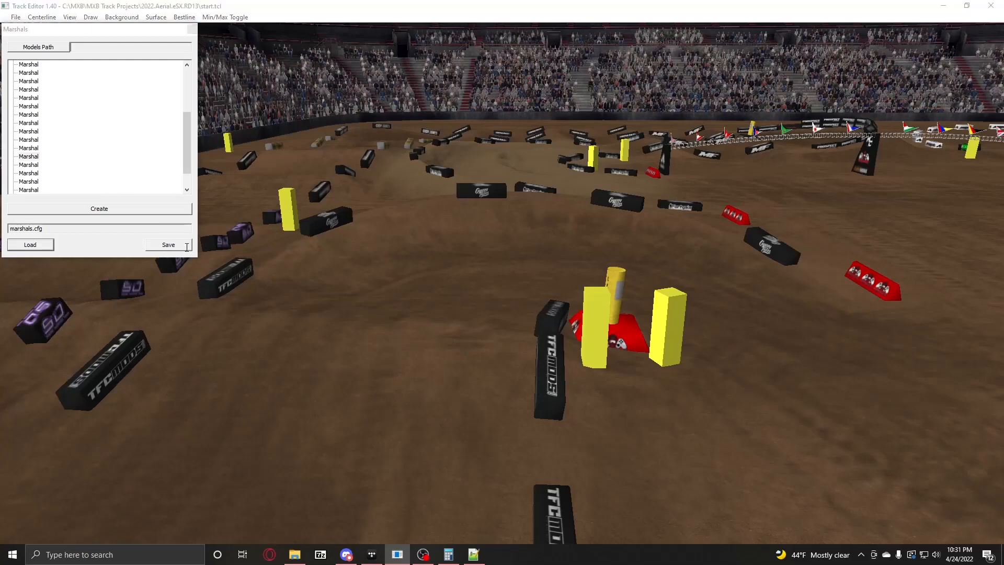
left_click(138, 110)
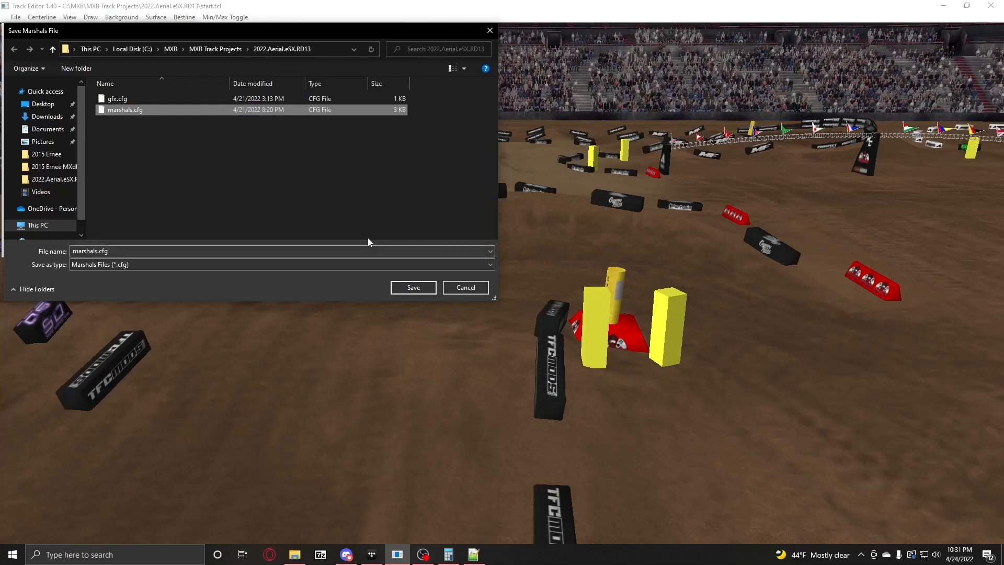
left_click(426, 289)
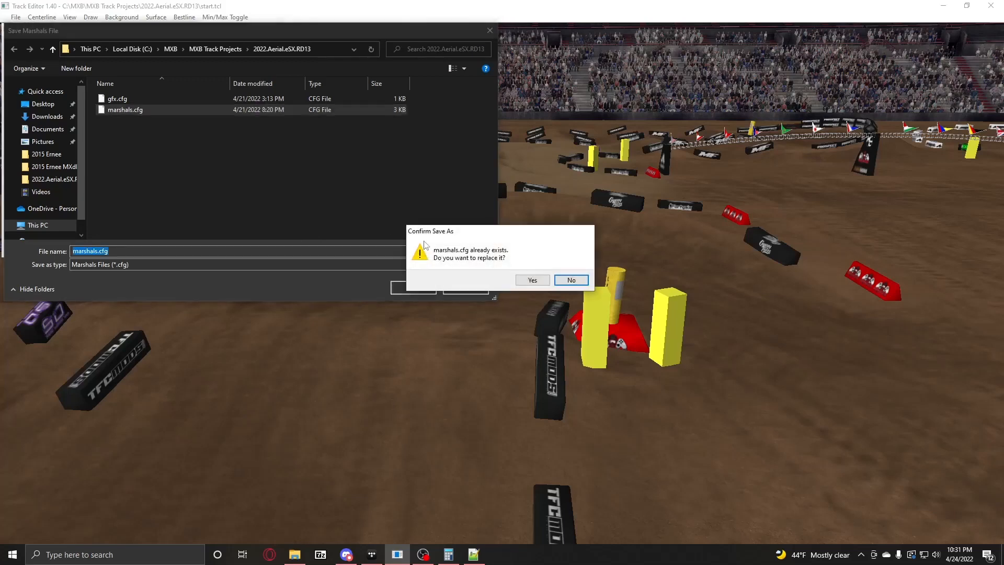
left_click(533, 279)
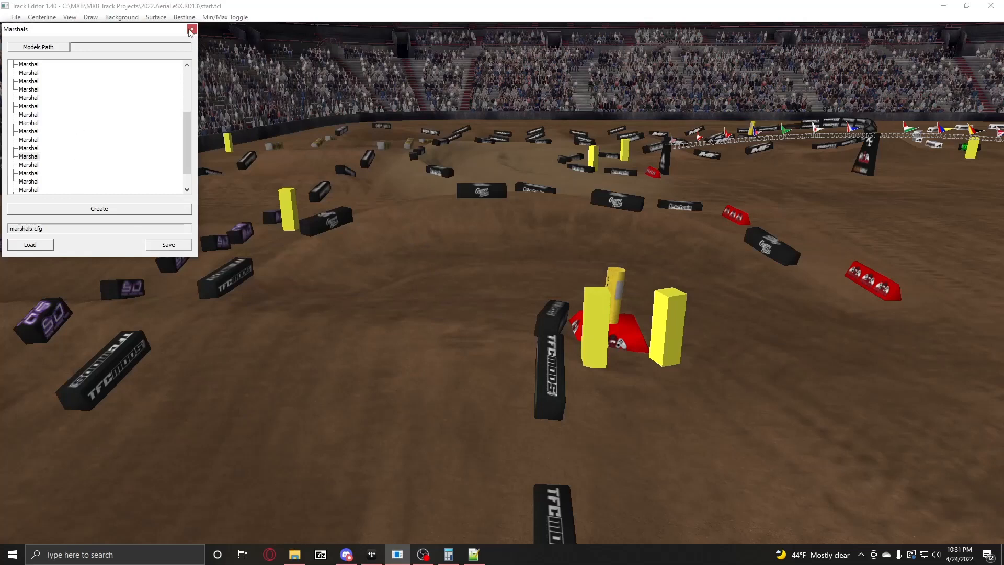
Step: Review the marshal list and the marshals standing across the track, and close the marshals view
scroll(110, 154, "up", 5)
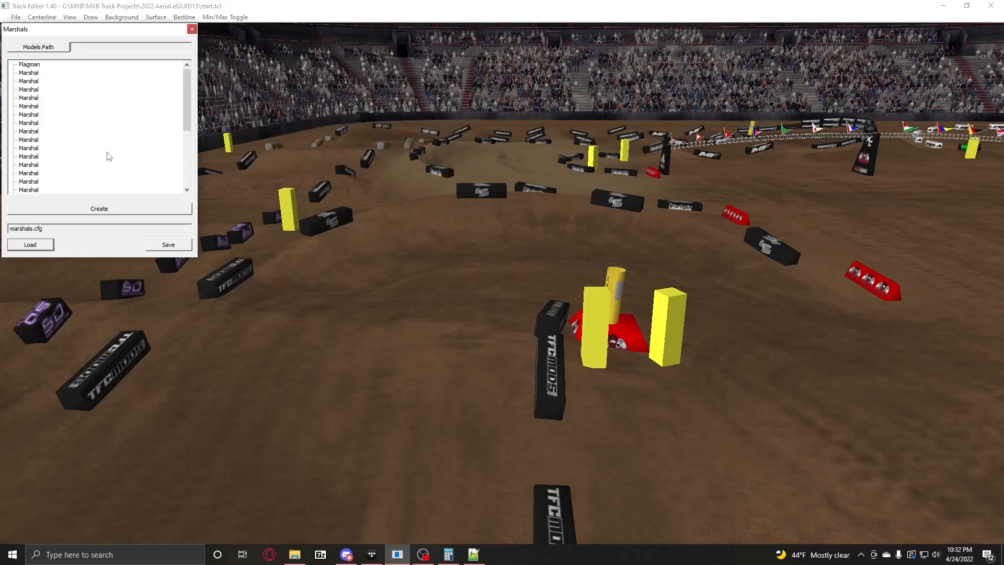
right_click_drag(383, 263, 535, 323)
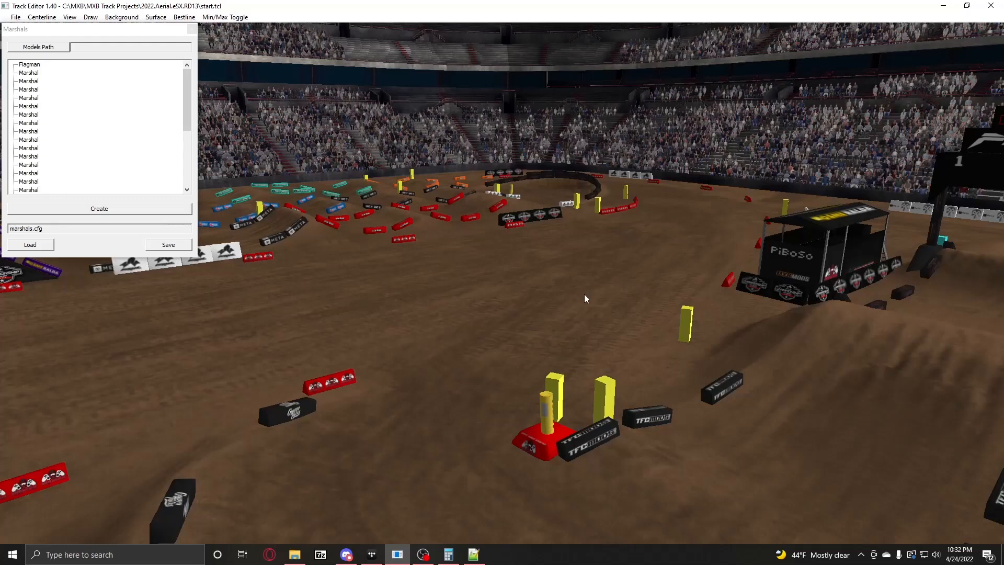
left_click(191, 30)
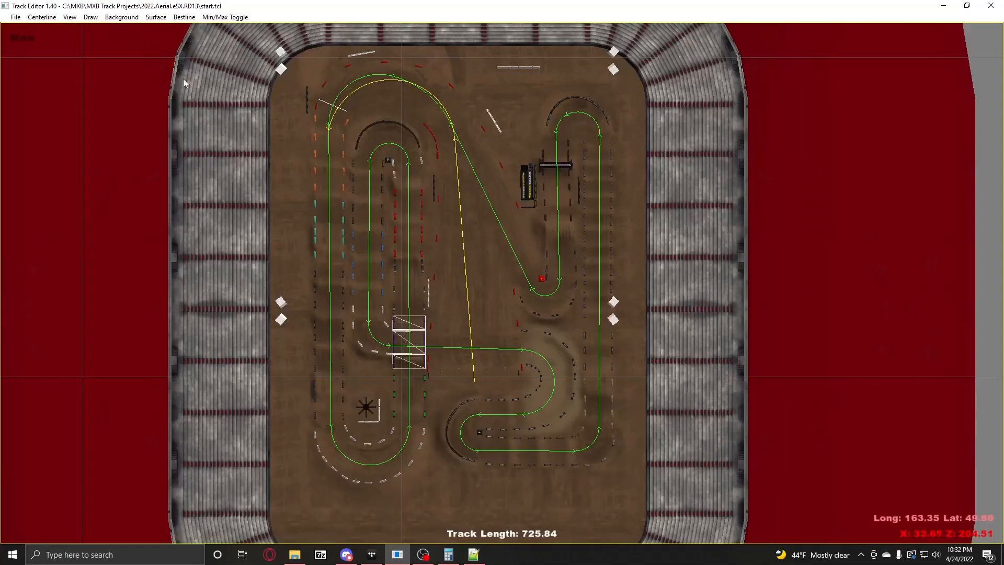
Step: Open the Cameras Control view for the track
left_click(71, 18)
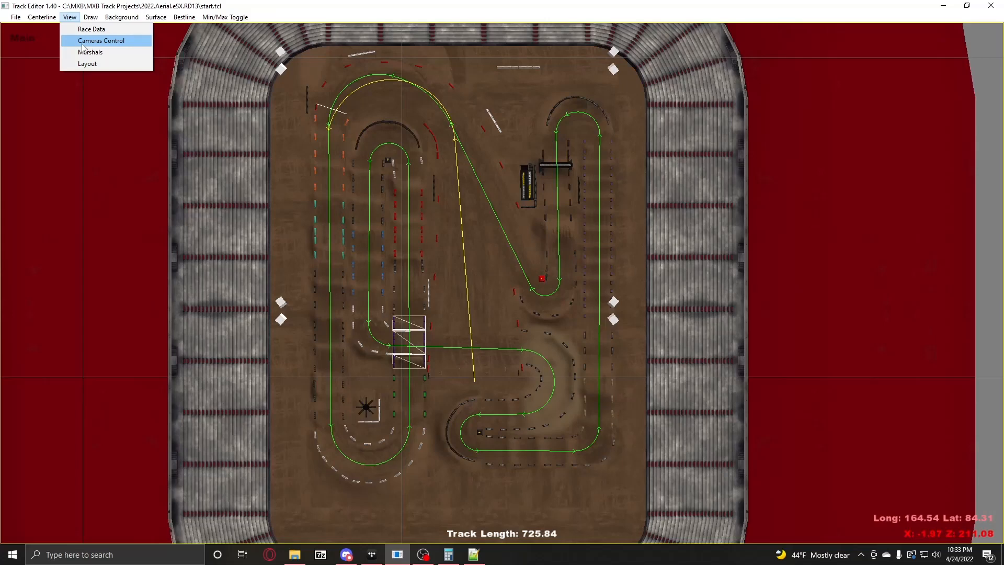
left_click(108, 41)
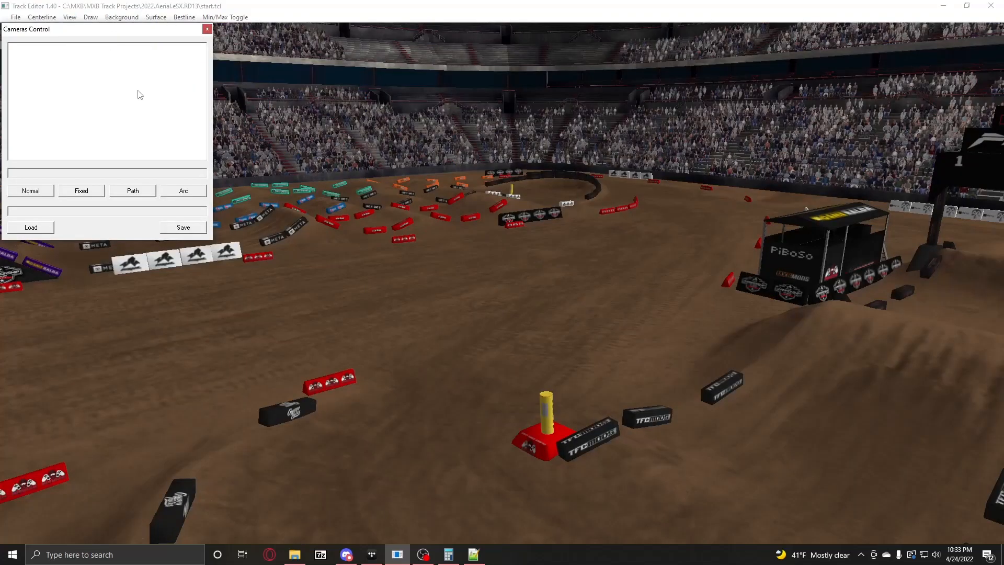
left_click(459, 303)
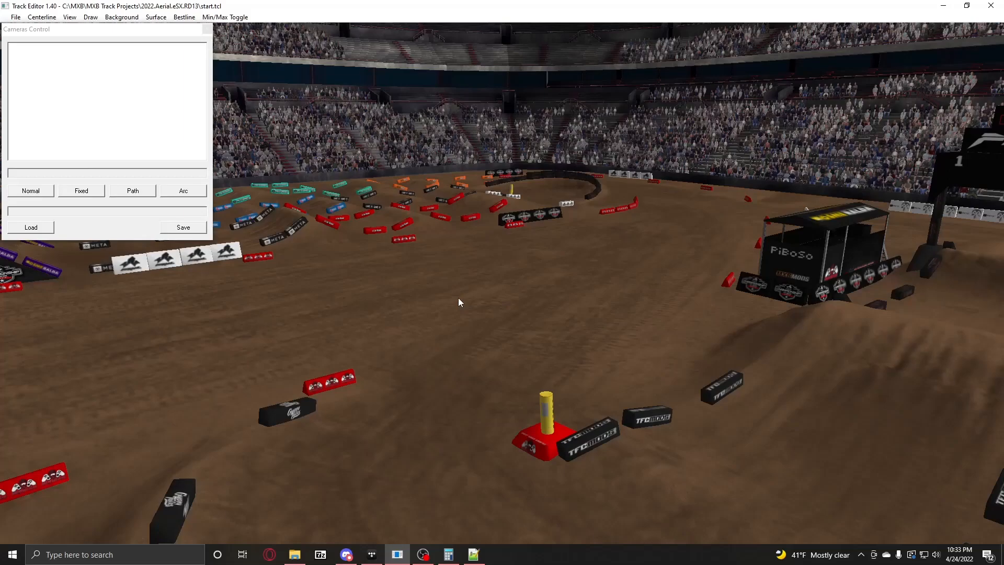
left_click_drag(458, 298, 504, 276)
key("w")
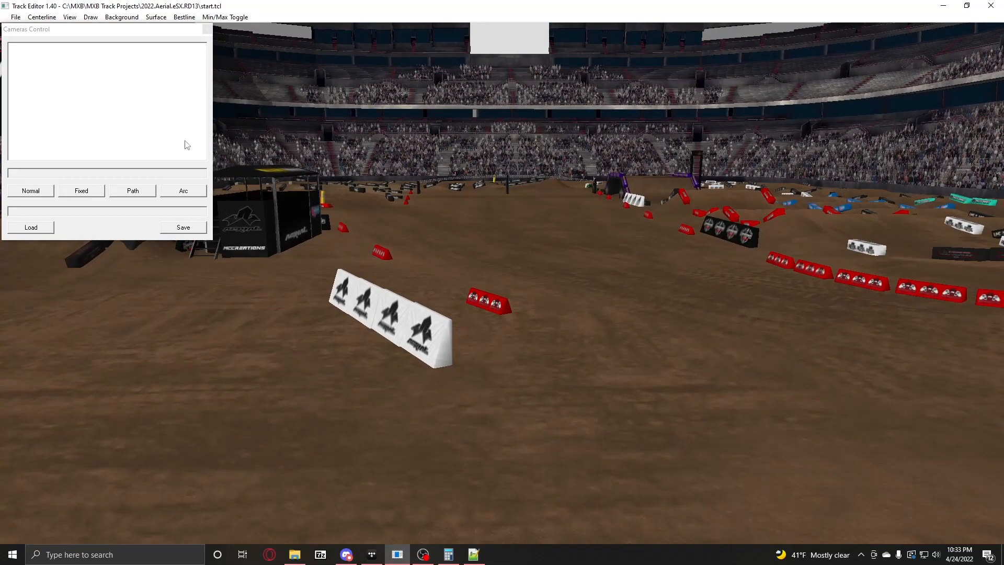
Step: Create a new camera set and rename it Start
left_click(81, 71)
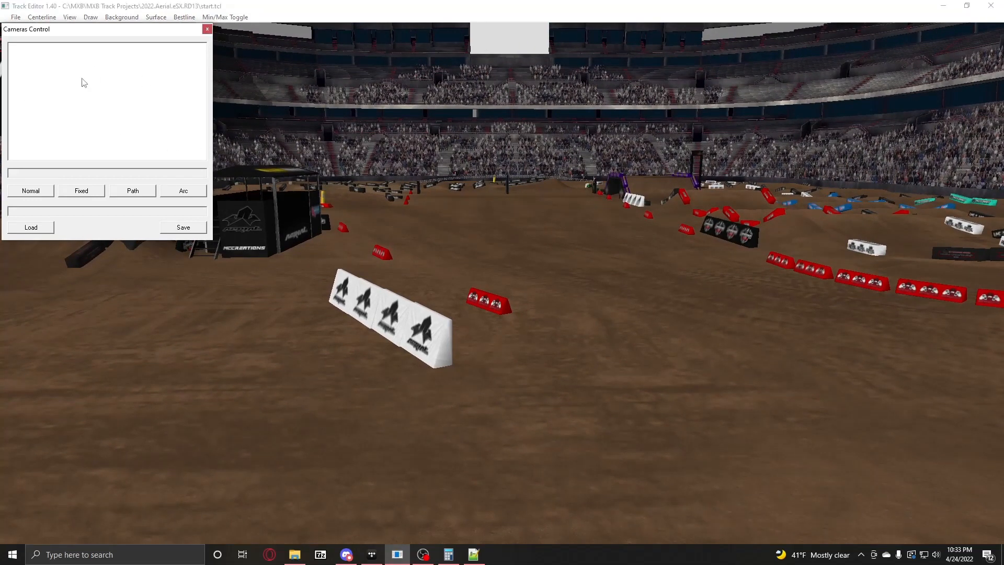
right_click(55, 72)
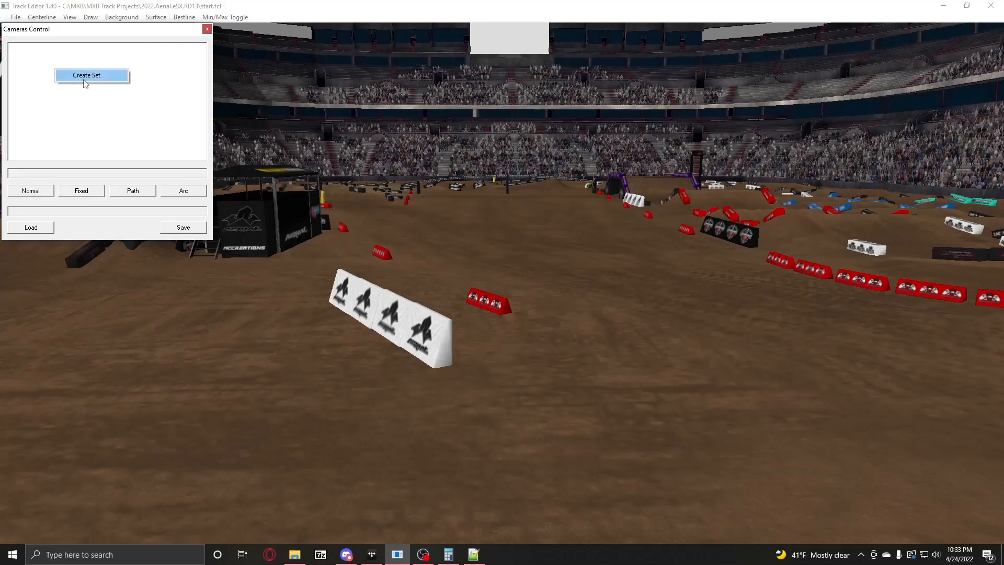
left_click(83, 78)
left_click(41, 49)
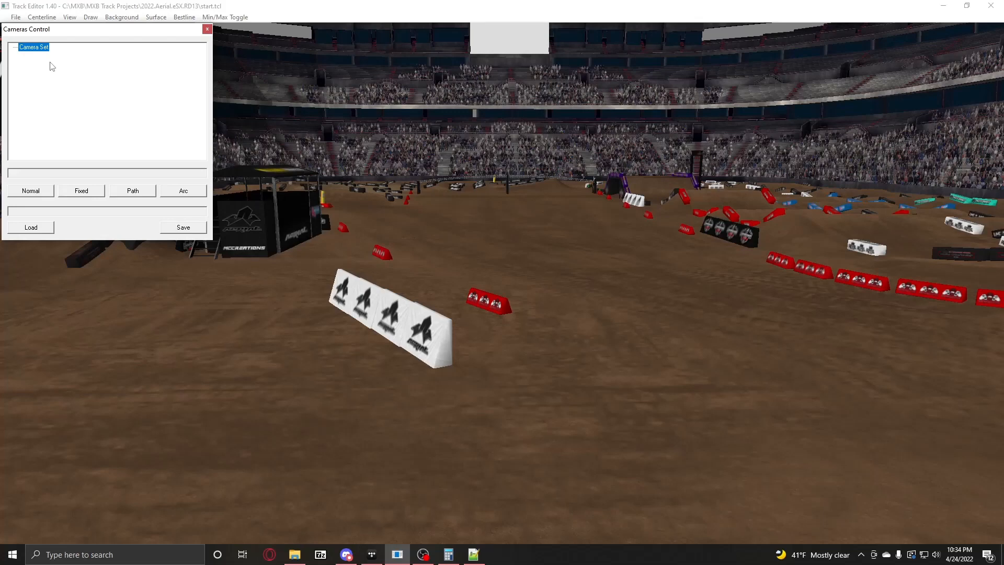
right_click(41, 50)
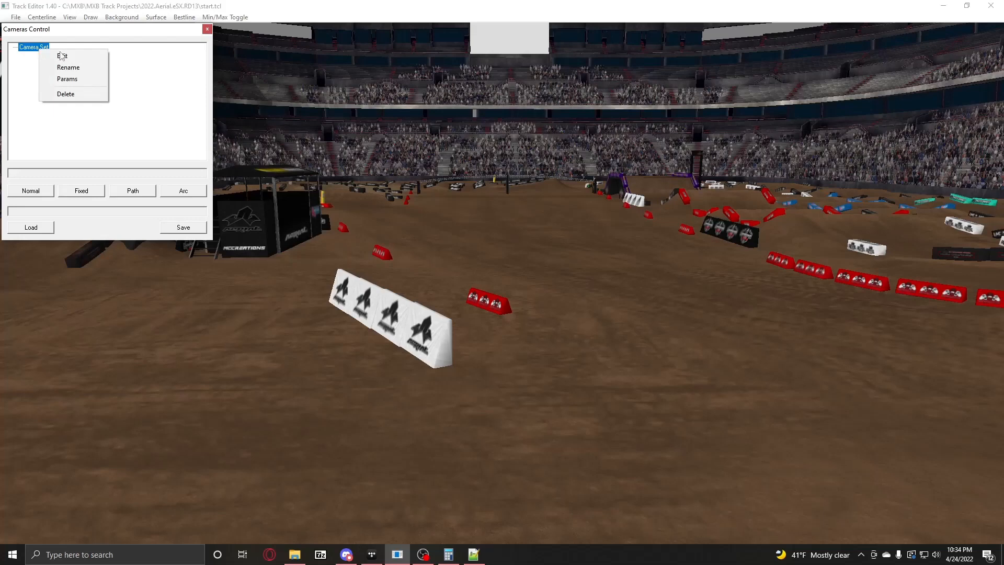
left_click(89, 69)
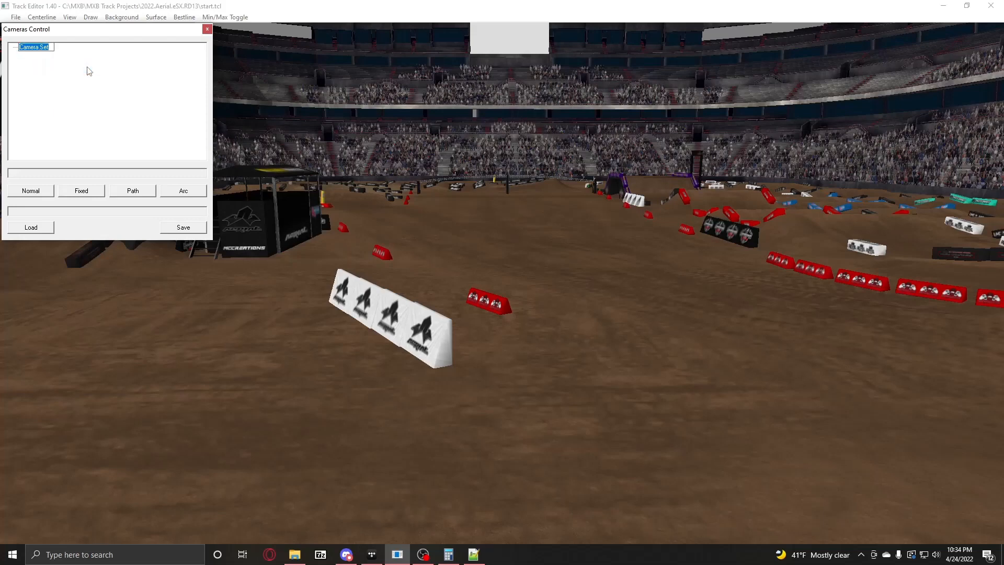
type("Sat")
key("BackSpace")
type("tart")
key("Return")
Step: Make the Start camera set active for editing and set its surface to Racing
right_click(28, 48)
left_click(76, 57)
right_click(26, 46)
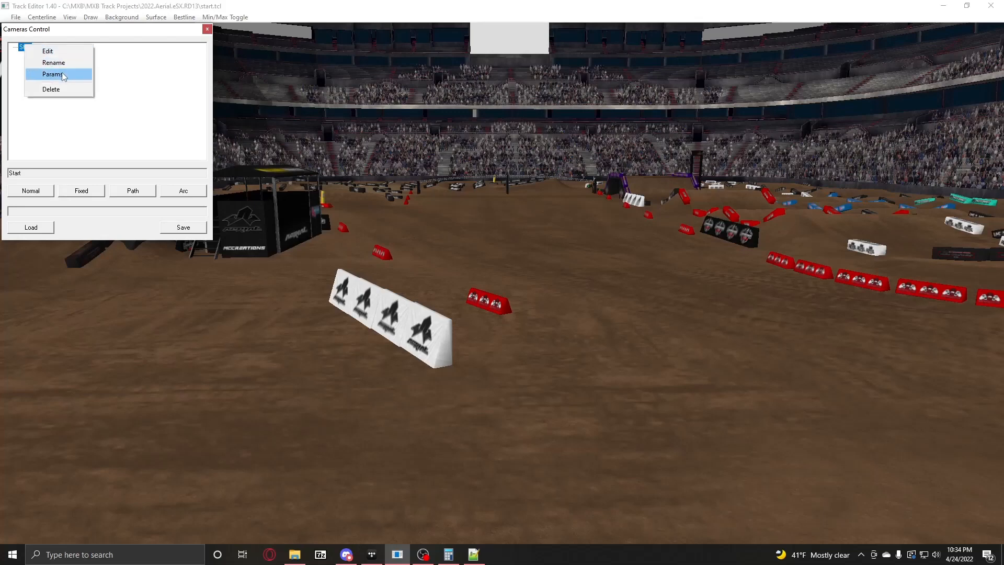
left_click(65, 77)
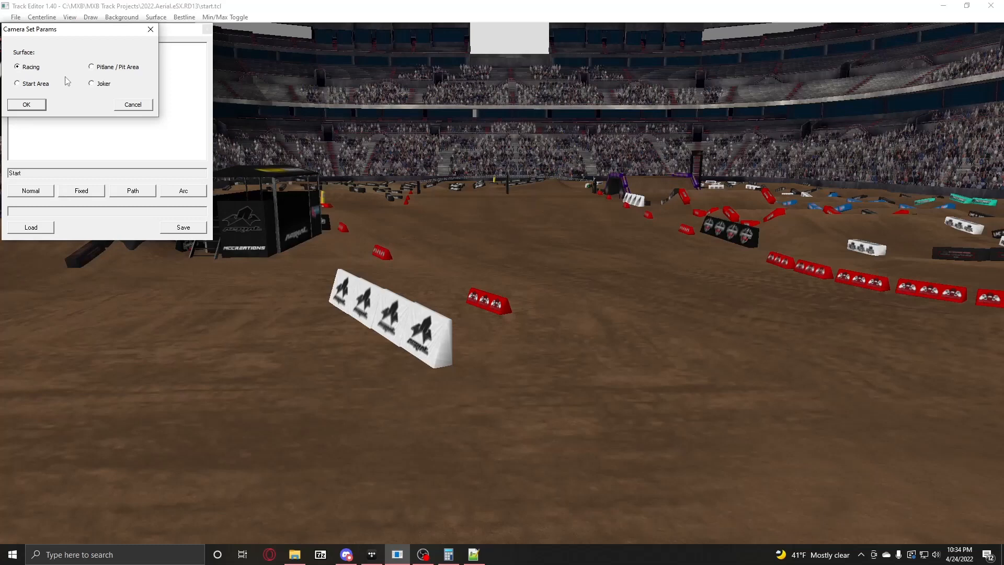
left_click(28, 85)
left_click(33, 69)
left_click(26, 105)
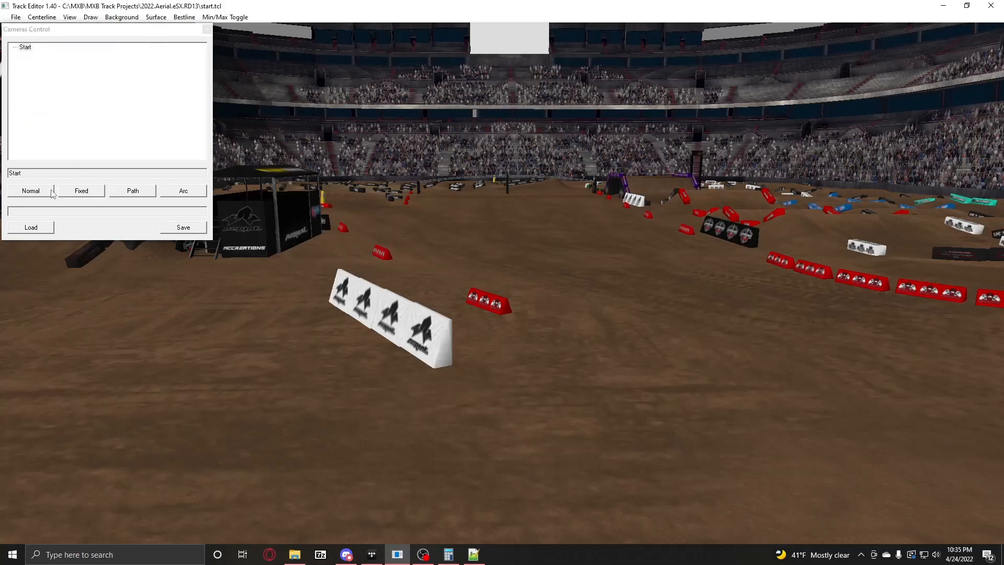
Step: Add a Normal camera to the Start set on the dirt beside the white Aerial barriers
right_click(26, 48)
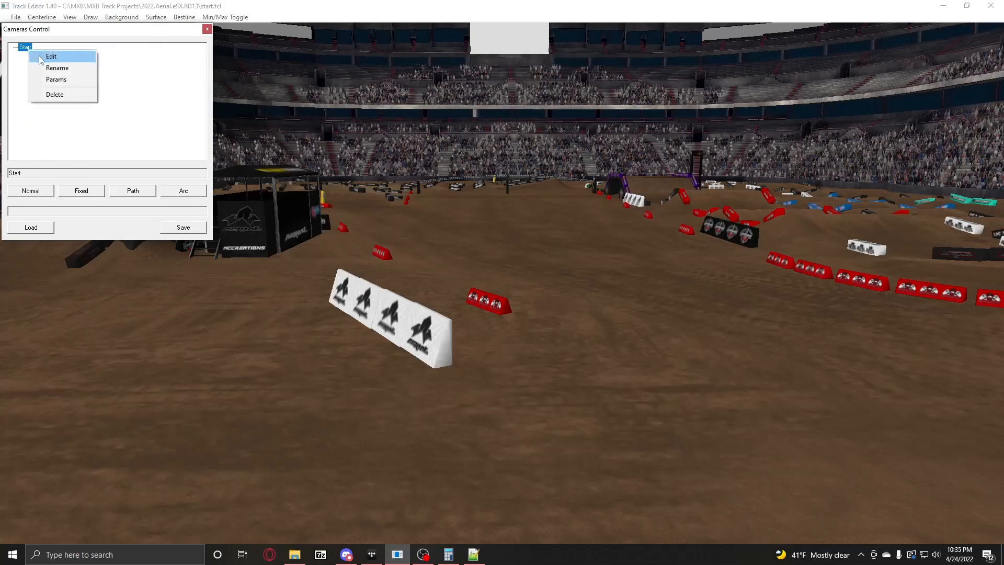
left_click(43, 55)
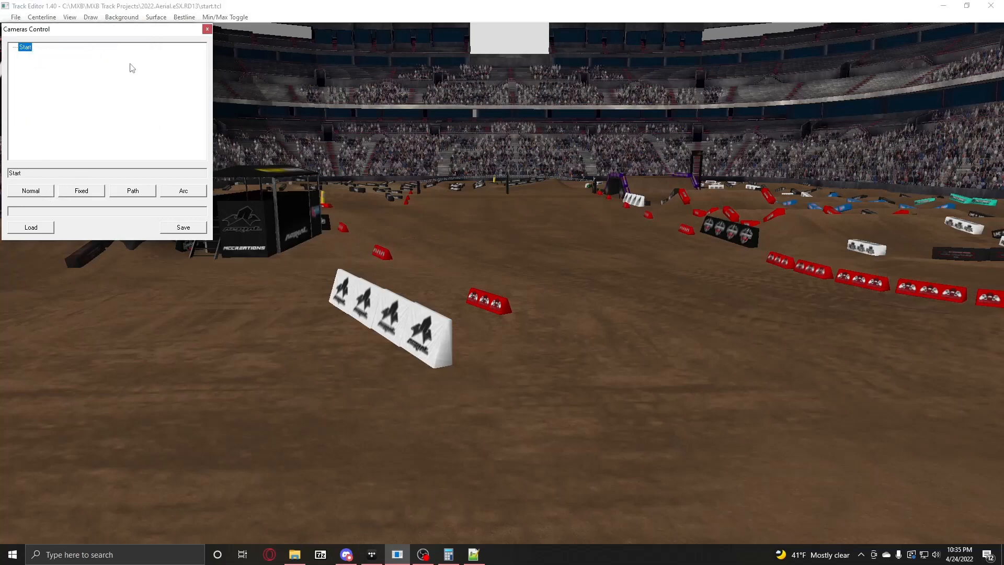
left_click(34, 192)
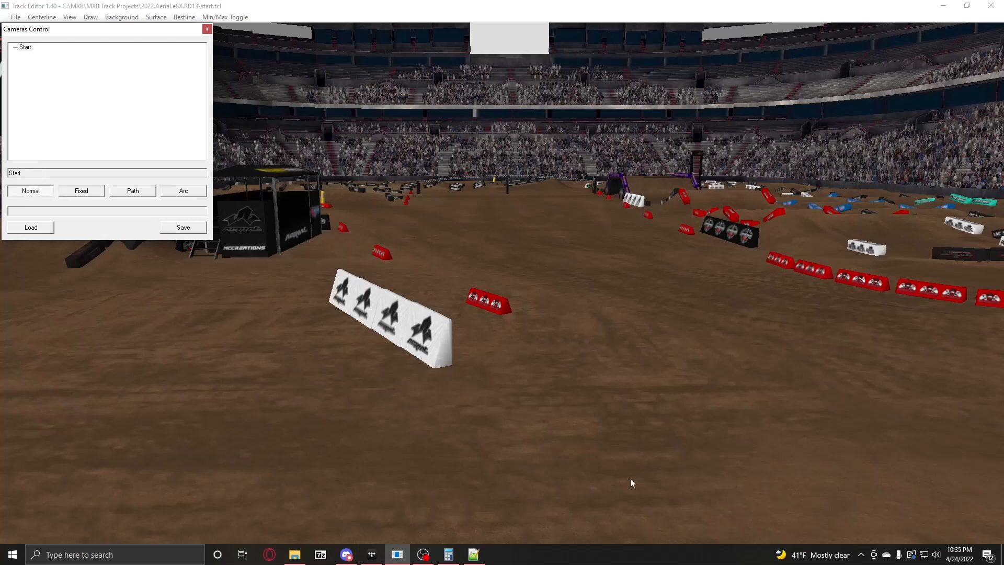
left_click(515, 344)
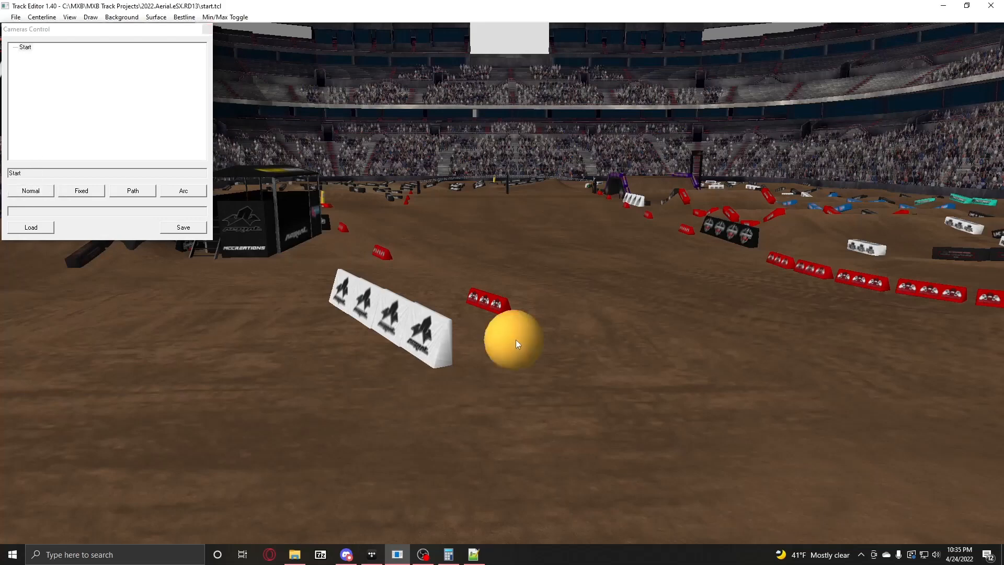
Step: Test the new camera beside the white barriers and leave its test view
right_click(516, 340)
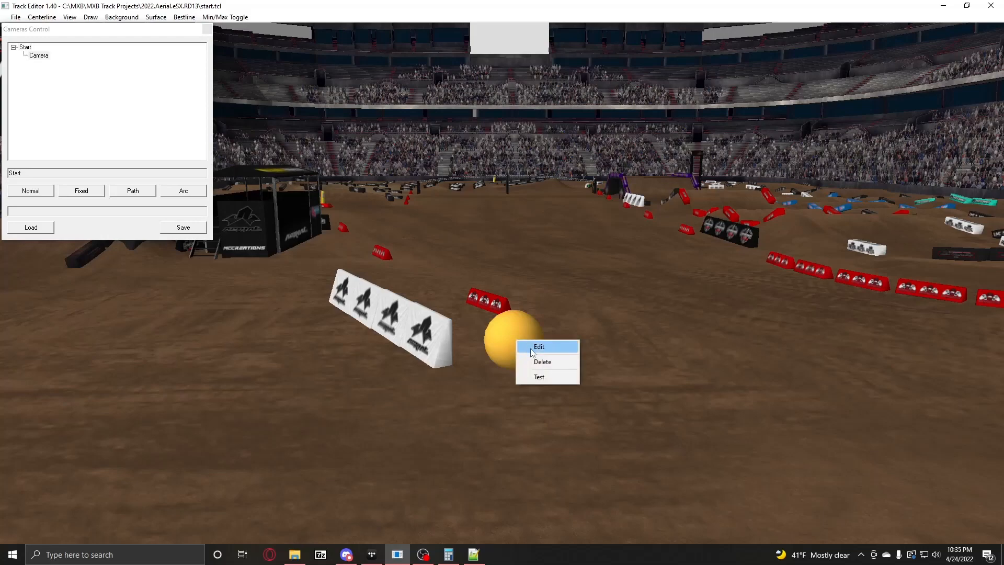
left_click(548, 380)
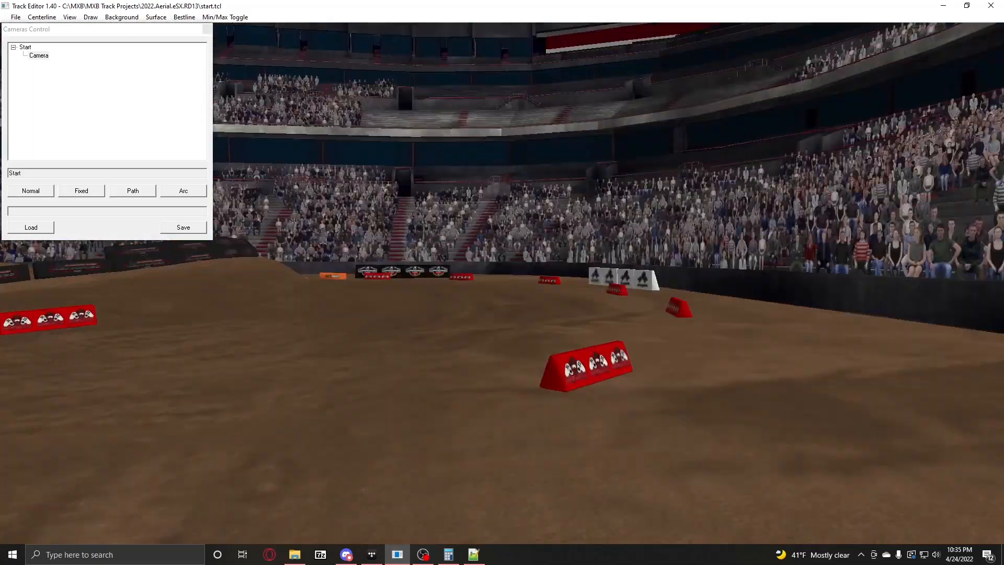
right_click(505, 321)
Step: Set the first Position value of the camera beside the white Aerial barriers to 130
left_click(516, 339)
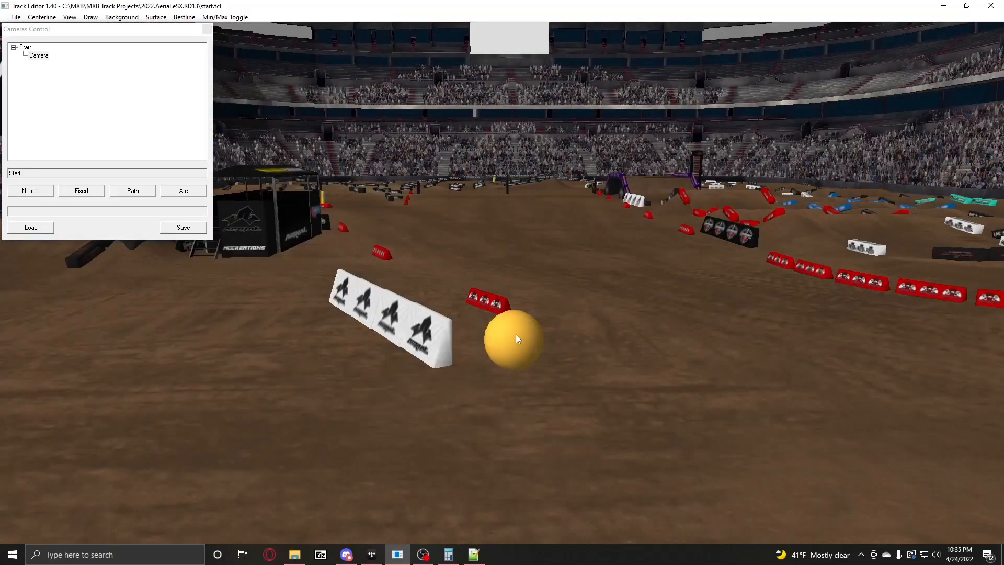
right_click(516, 339)
left_click(528, 341)
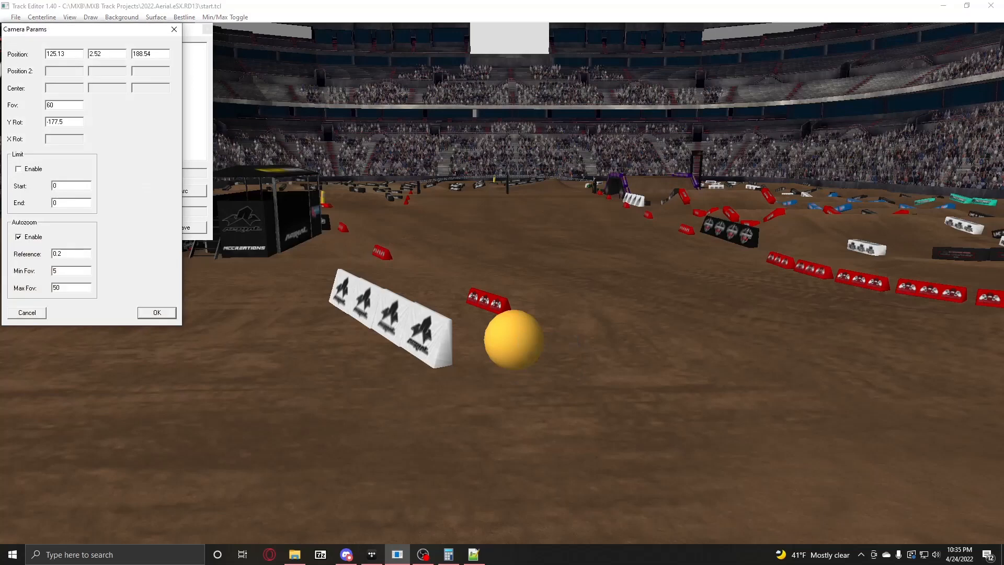
double_click(57, 53)
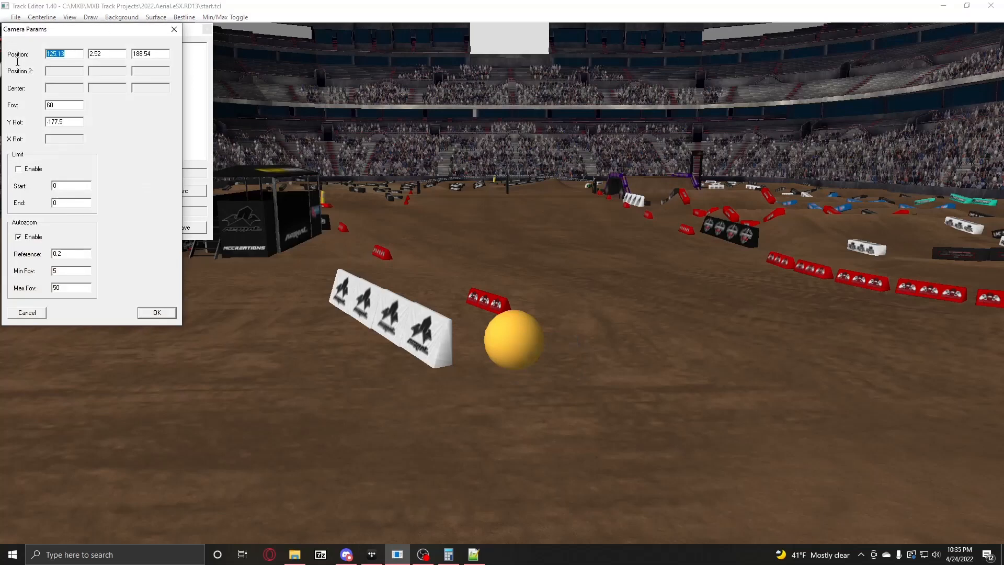
double_click(119, 53)
double_click(157, 54)
double_click(72, 53)
type("130")
key("Return")
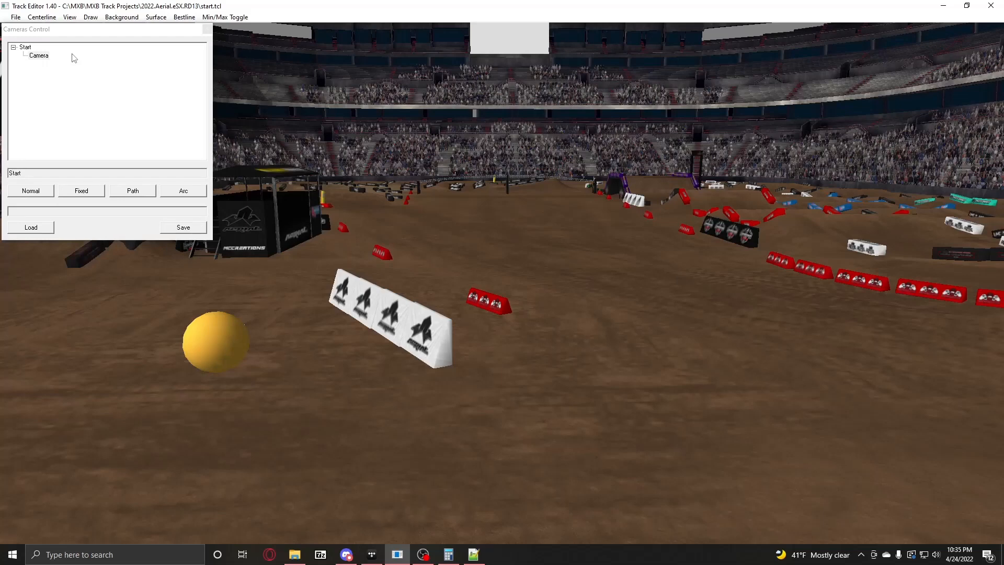
Step: Raise the camera by setting its second Position value to 4
right_click(222, 337)
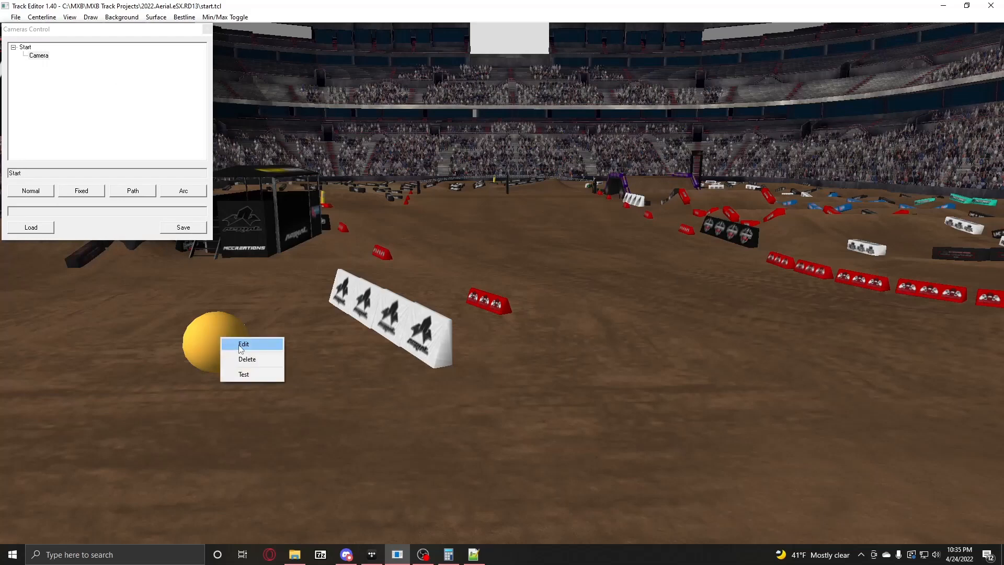
left_click(238, 341)
double_click(108, 58)
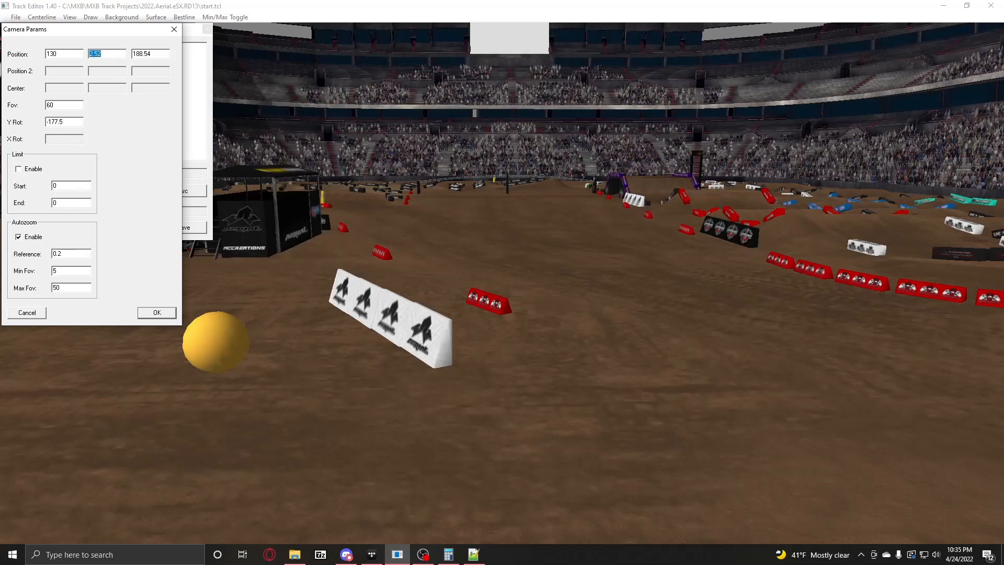
type("5")
key("Return")
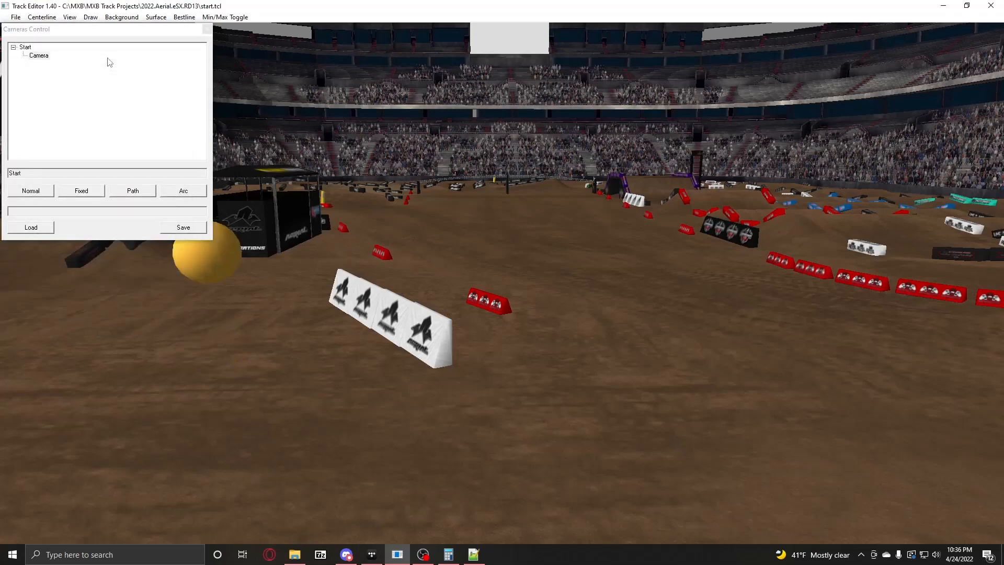
Step: Set the camera's third Position value to 200
right_click(231, 261)
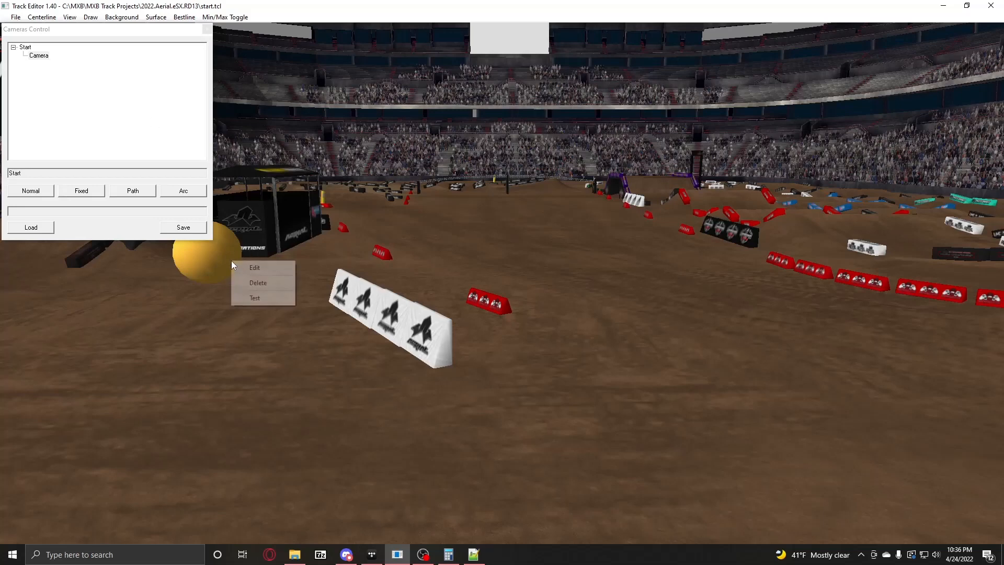
left_click(251, 270)
double_click(146, 54)
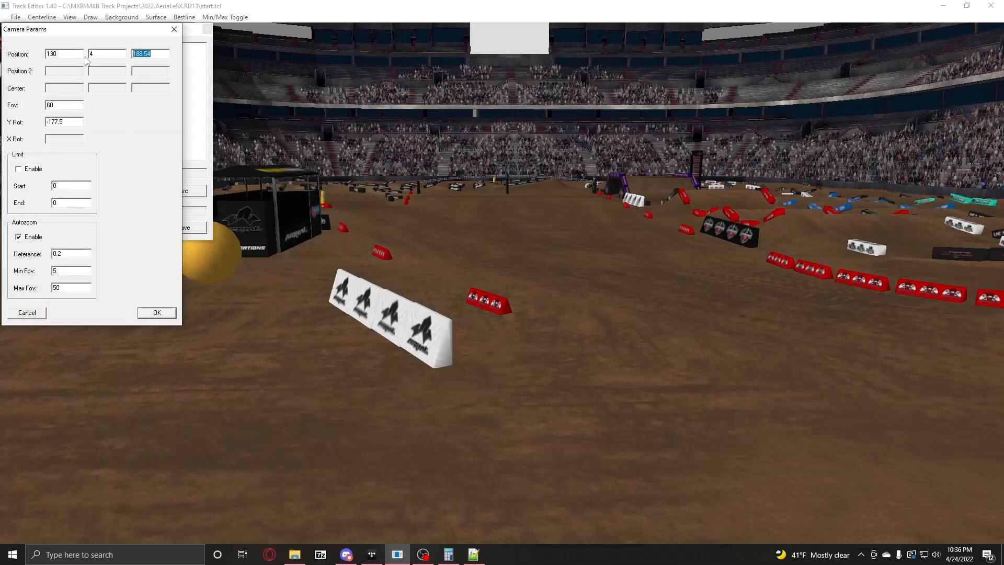
type("180")
key("Return")
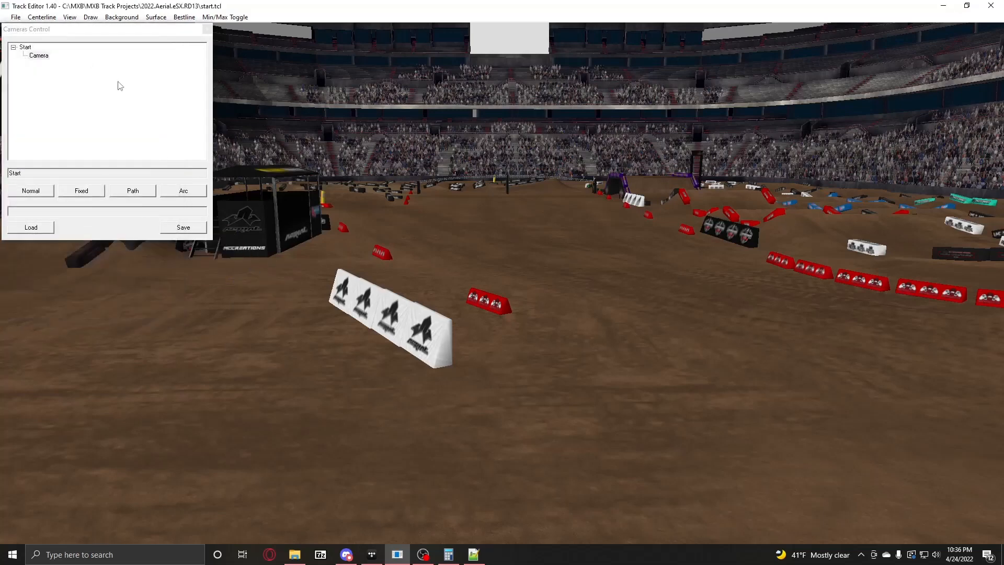
Step: Locate the moved camera and examine its placement relative to the META barriers from behind and above
key("s")
right_click_drag(421, 406, 387, 444)
right_click_drag(480, 277, 502, 271)
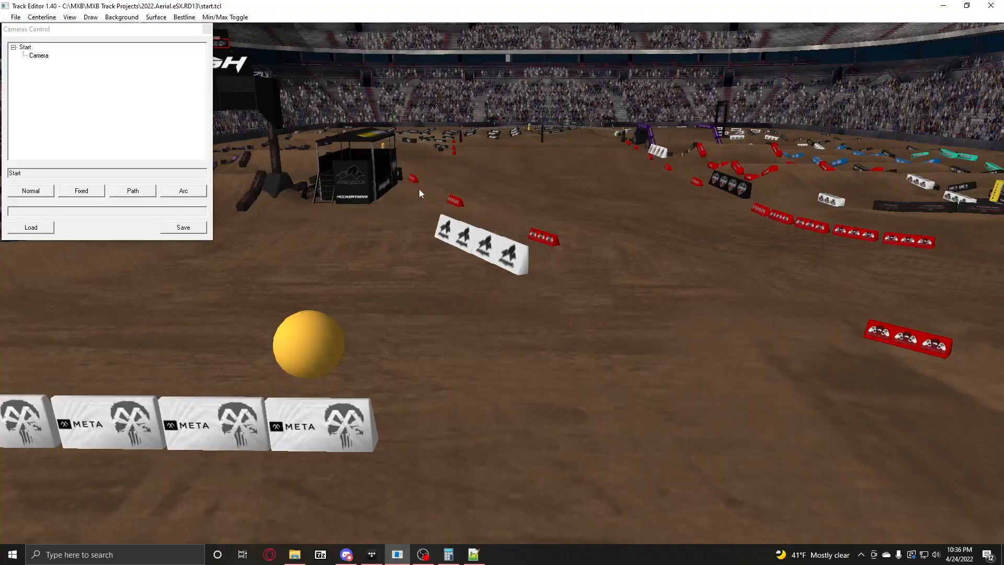
right_click_drag(472, 233, 209, 264)
key("w")
key("s")
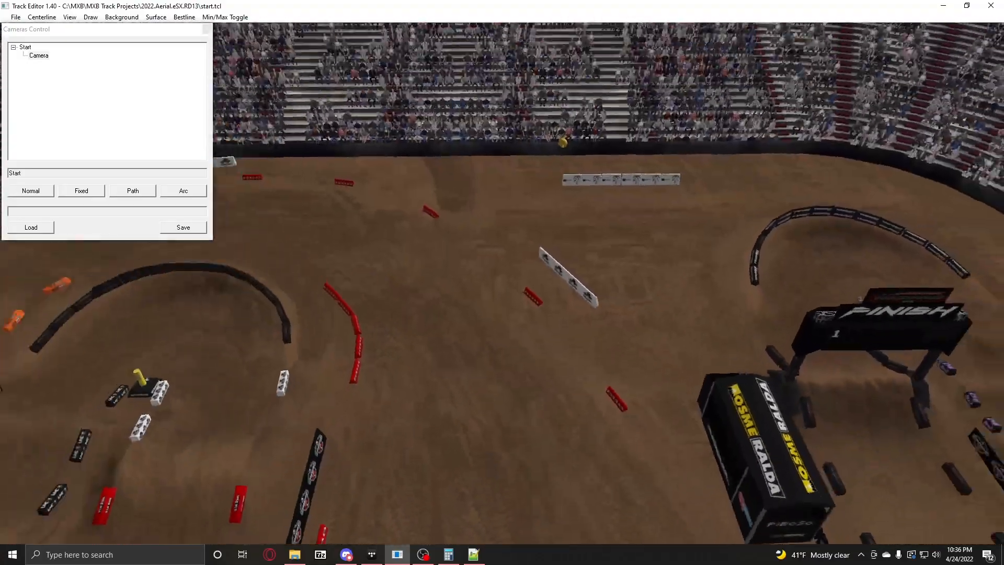
right_click_drag(494, 277, 502, 272)
key("w")
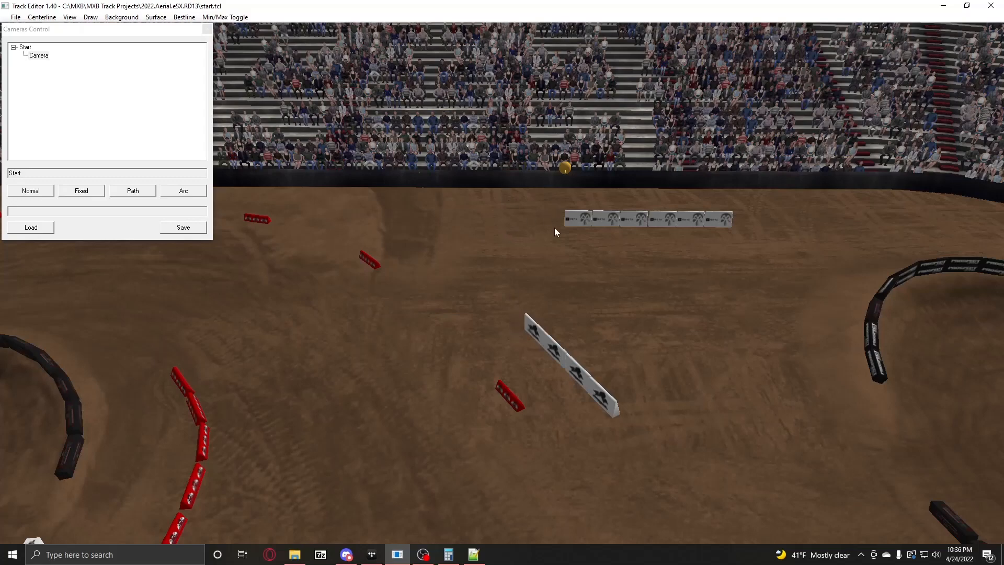
key("w")
right_click_drag(554, 228, 538, 181)
Step: Lower the camera behind the META barriers by setting its second Position value to 2
right_click(550, 162)
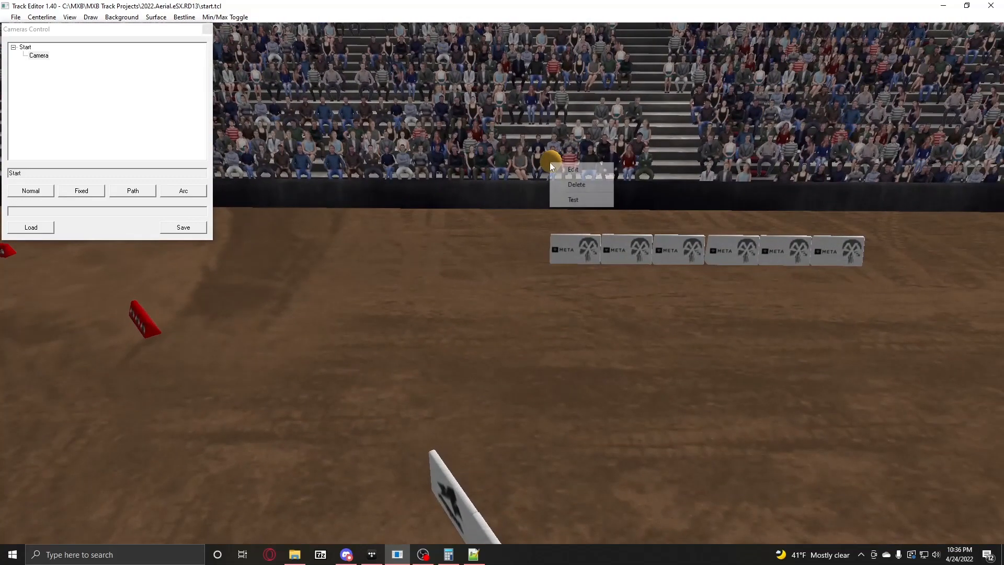
left_click(562, 171)
double_click(54, 55)
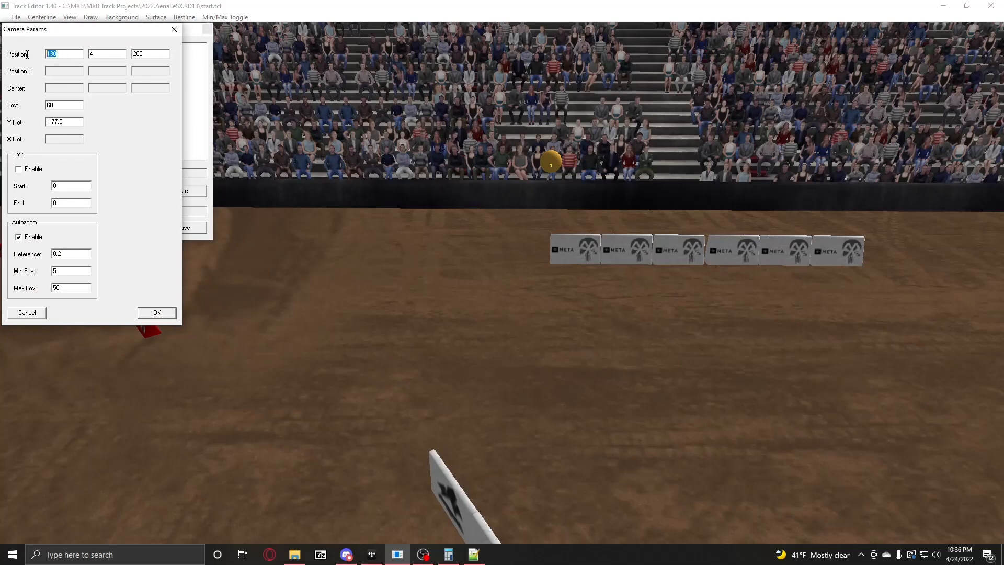
double_click(153, 55)
double_click(95, 54)
left_click(60, 58)
double_click(115, 54)
key("Return")
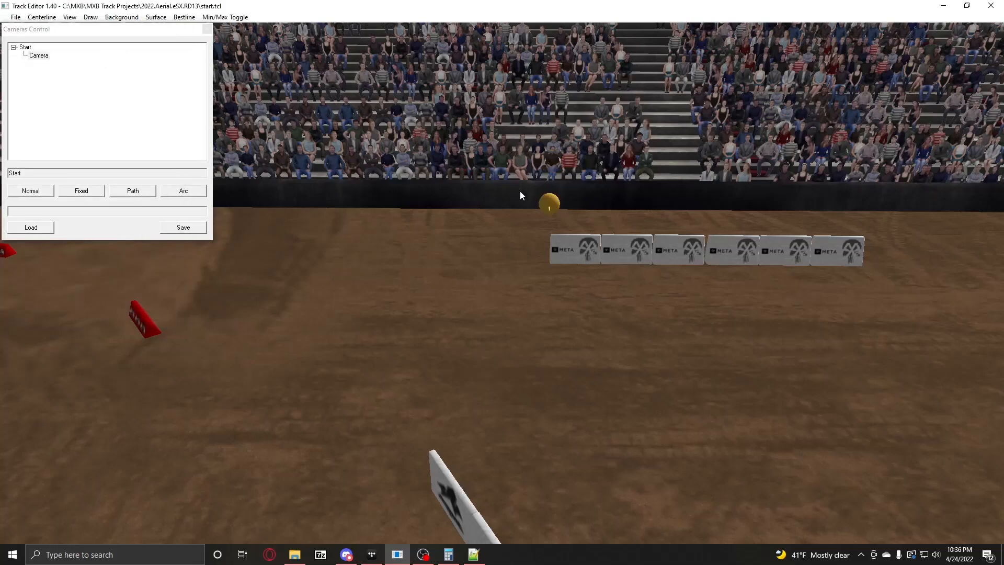
Step: Set the camera's first Position value to 120 and its third Position value to 175
right_click(553, 207)
left_click(567, 214)
double_click(71, 57)
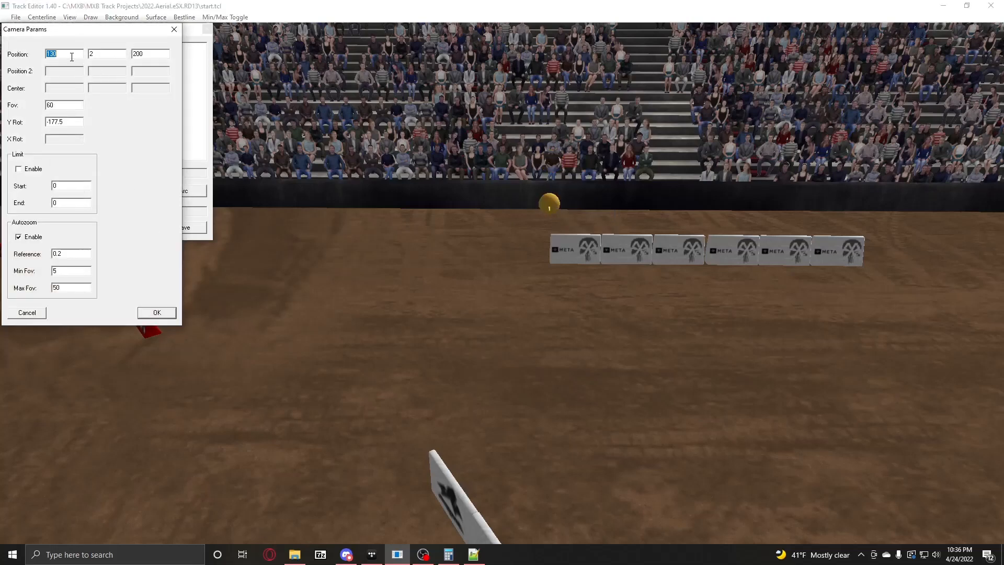
type("120")
double_click(157, 55)
type("175")
key("Return")
Step: Move the camera by hand across the dirt to about 124.5, 183.3, between the red barrier and the META barriers
right_click_drag(485, 253, 444, 345)
key("s")
key("s")
key("w")
key("w")
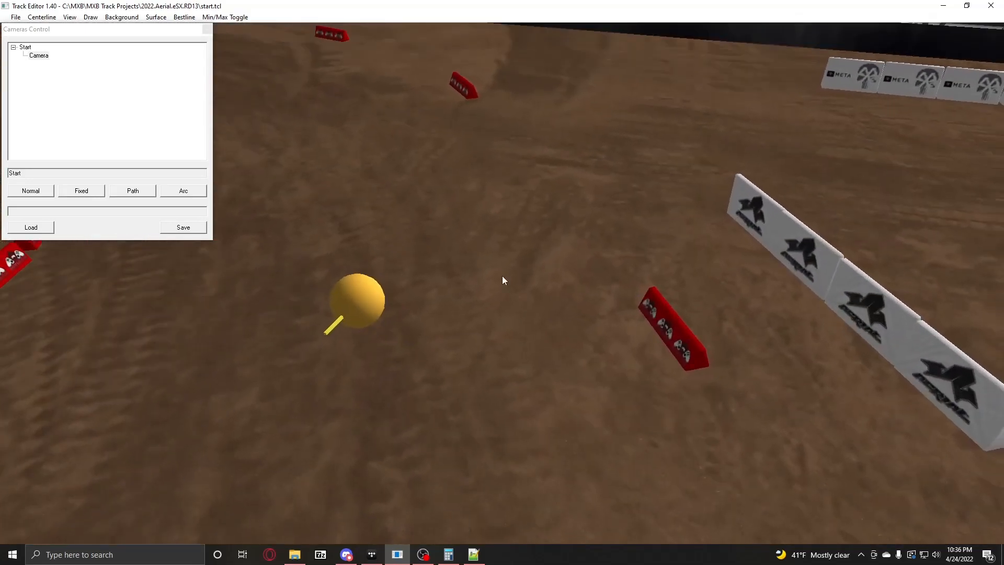
left_click_drag(421, 291, 677, 217)
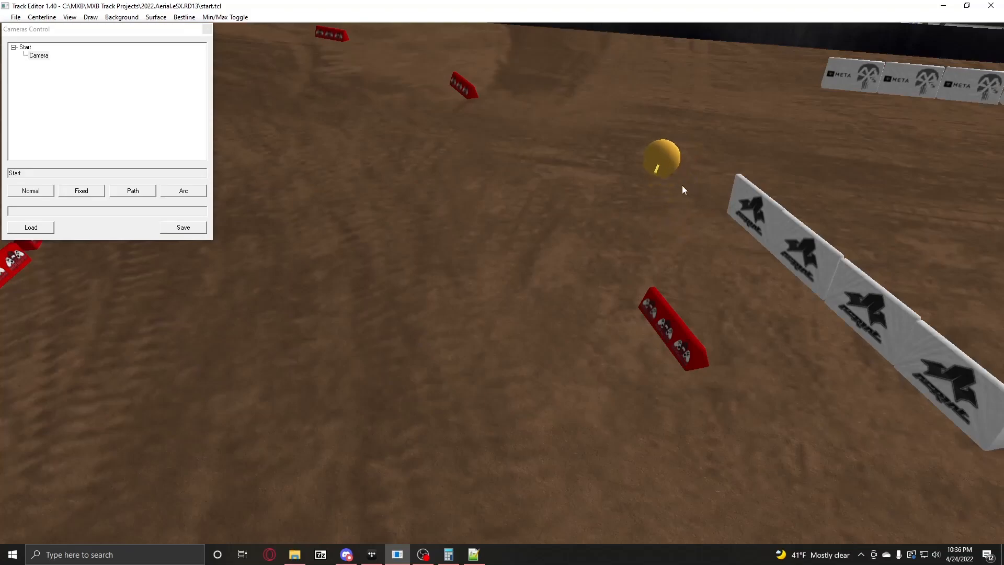
Step: Review the repositioned camera's parameters, including its Fov, and close them without edits
right_click_drag(681, 185, 459, 266)
key("w")
key("s")
right_click(429, 268)
left_click(451, 275)
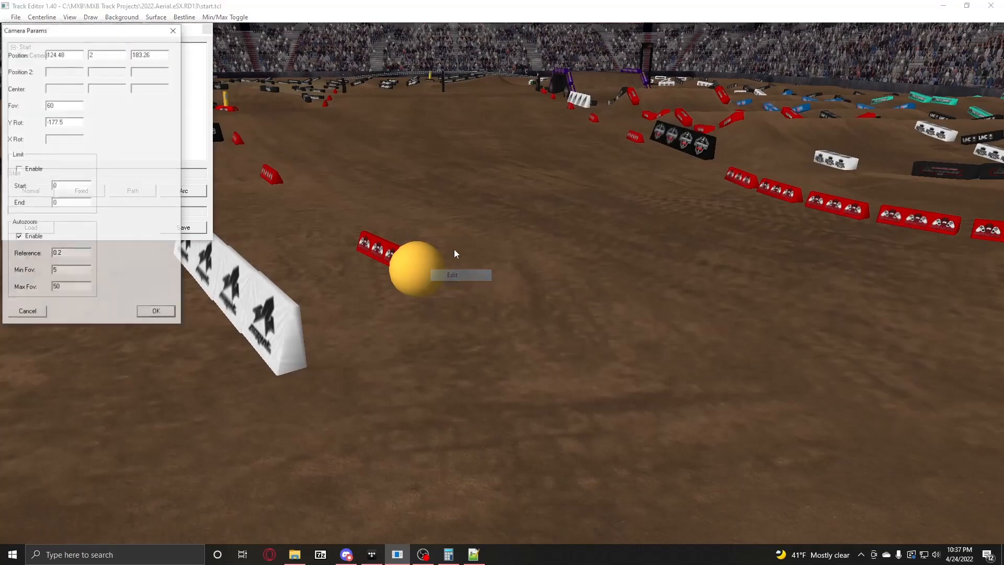
left_click_drag(75, 108, 18, 109)
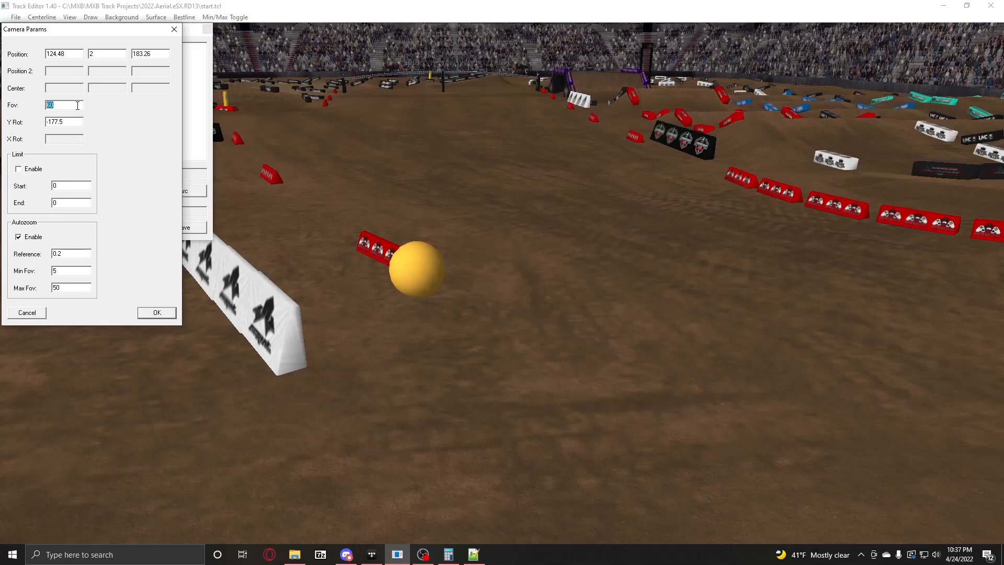
left_click(166, 311)
Step: Test the repositioned camera's view at its present Fov and leave the test view
right_click(410, 277)
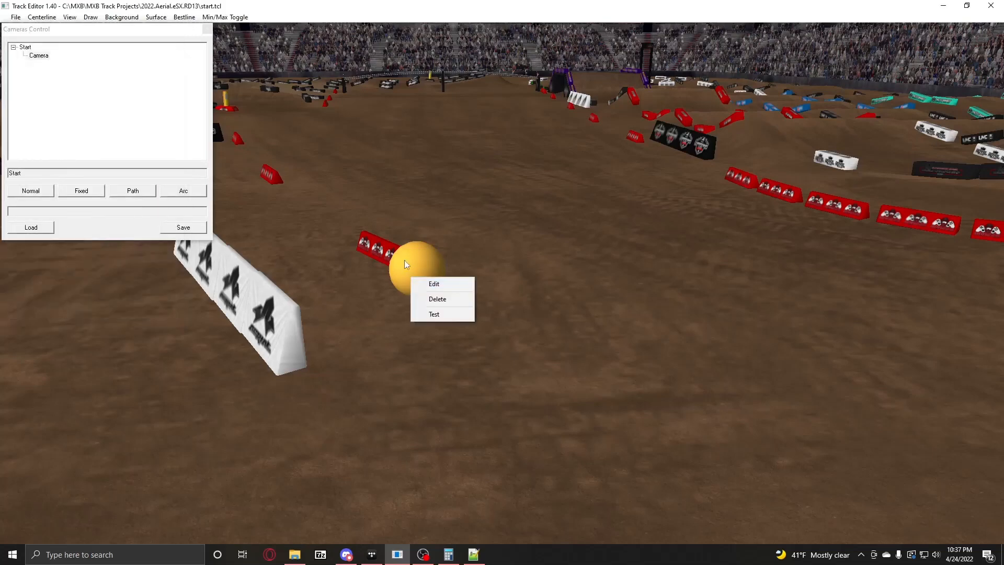
left_click(414, 313)
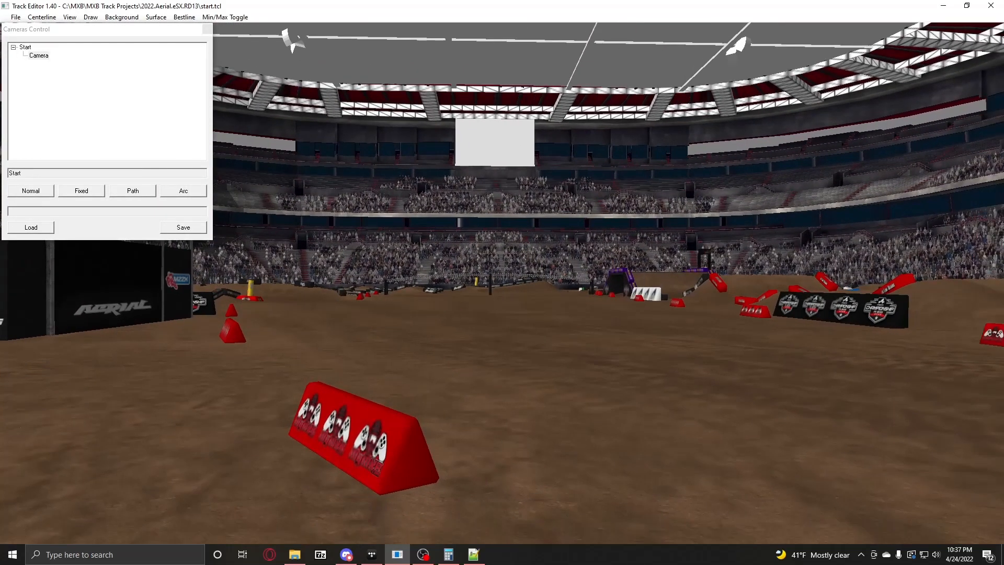
right_click(502, 271)
Step: Set the camera's Fov to 20, test the narrower view, and leave the test view
right_click(427, 265)
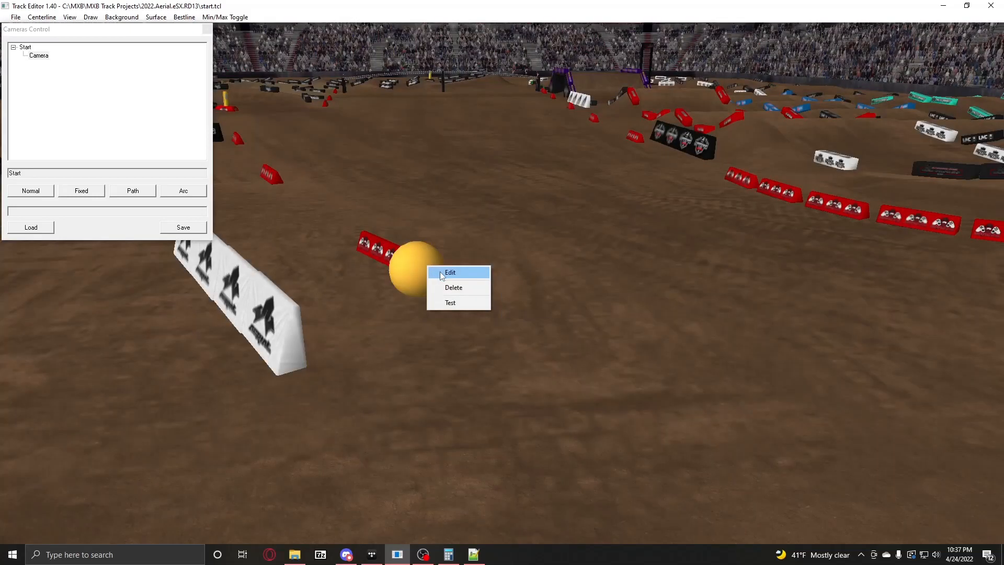
left_click(442, 272)
double_click(61, 106)
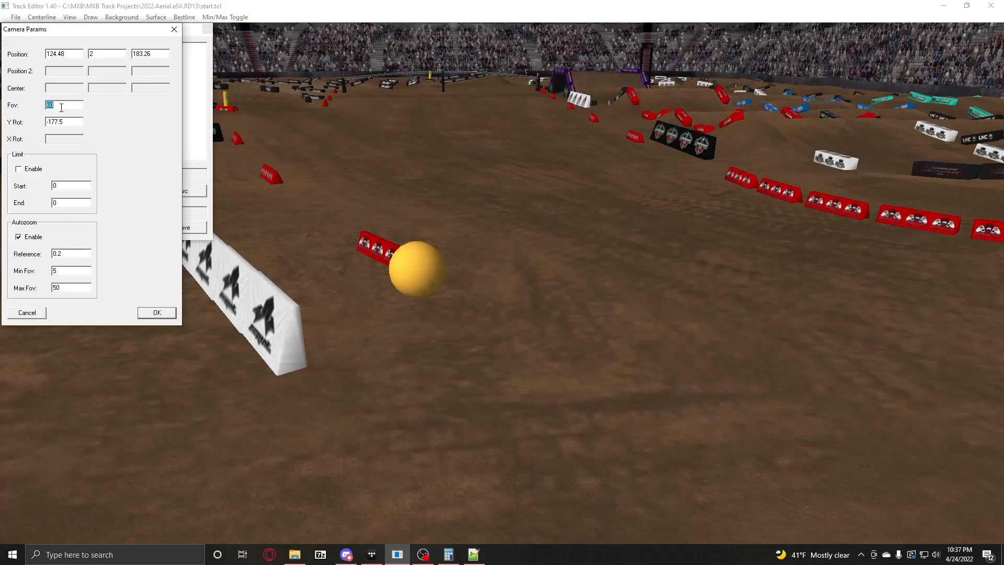
key("Return")
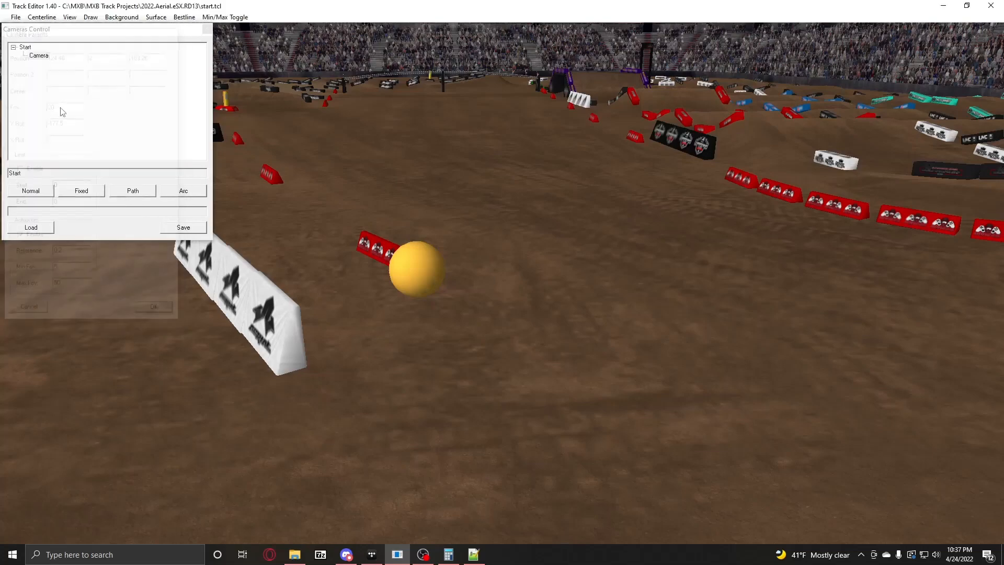
right_click(394, 271)
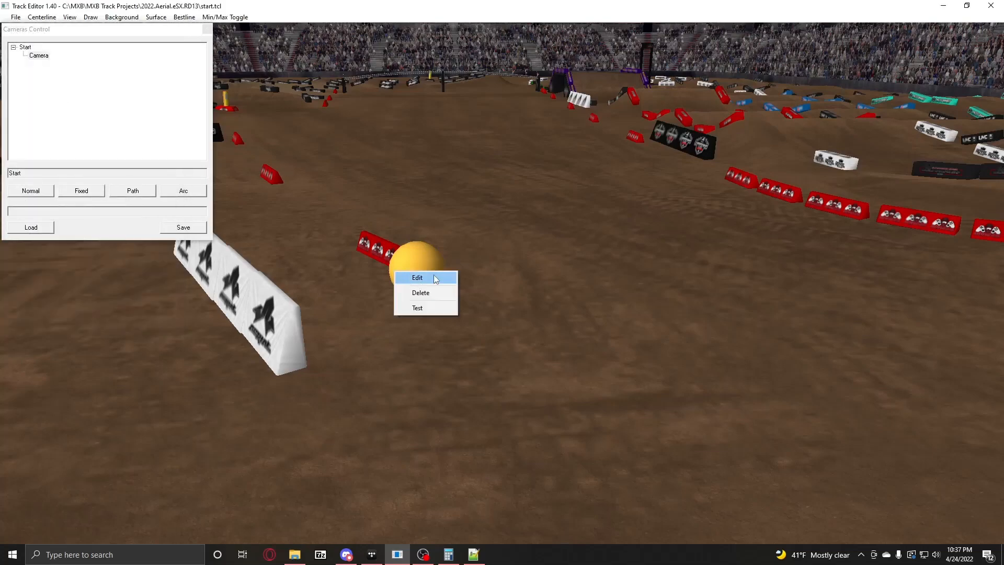
left_click(428, 308)
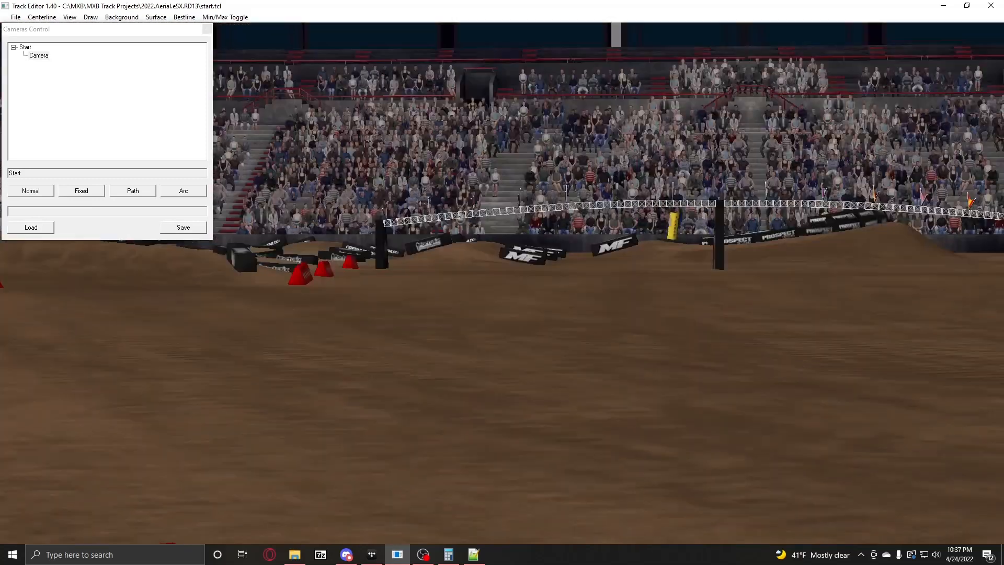
right_click(502, 272)
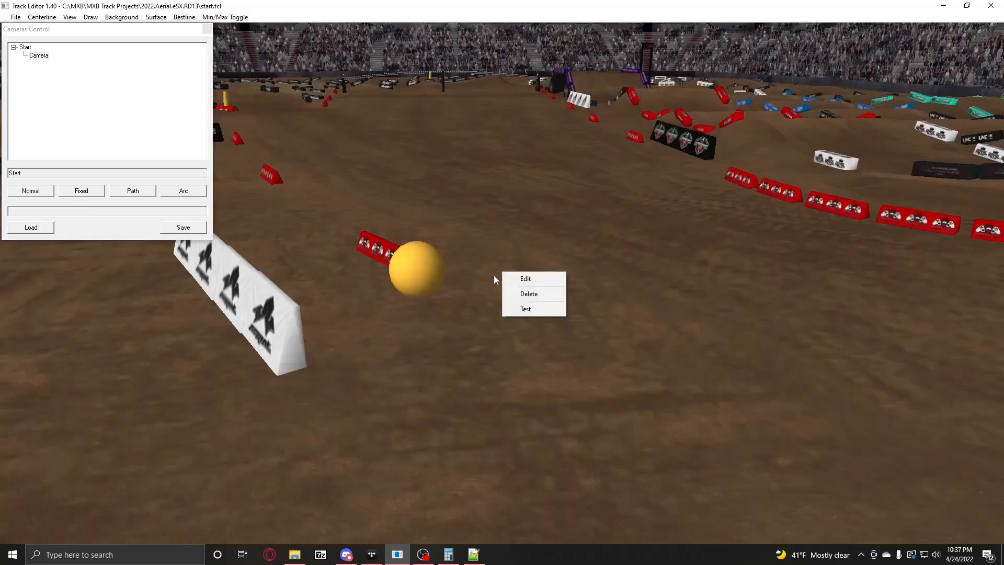
Step: Set the camera's Fov to 120, test the wider view, and leave the test view
left_click(531, 279)
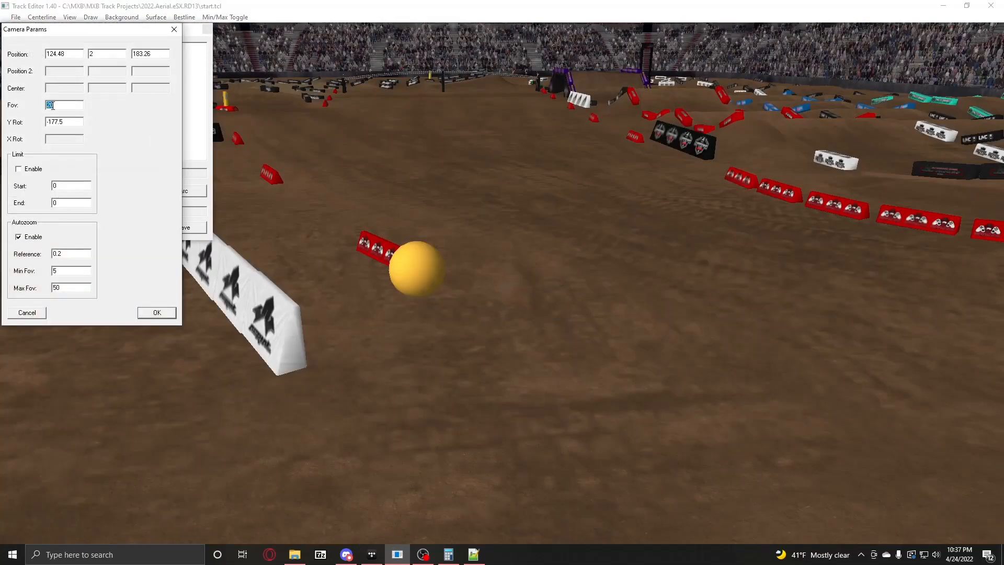
key("Return")
right_click(410, 260)
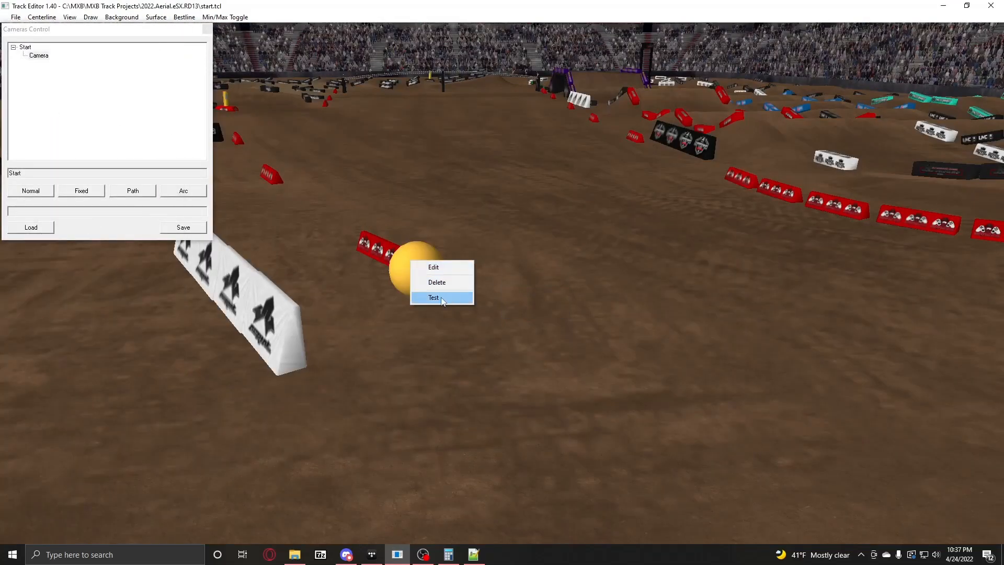
left_click(426, 296)
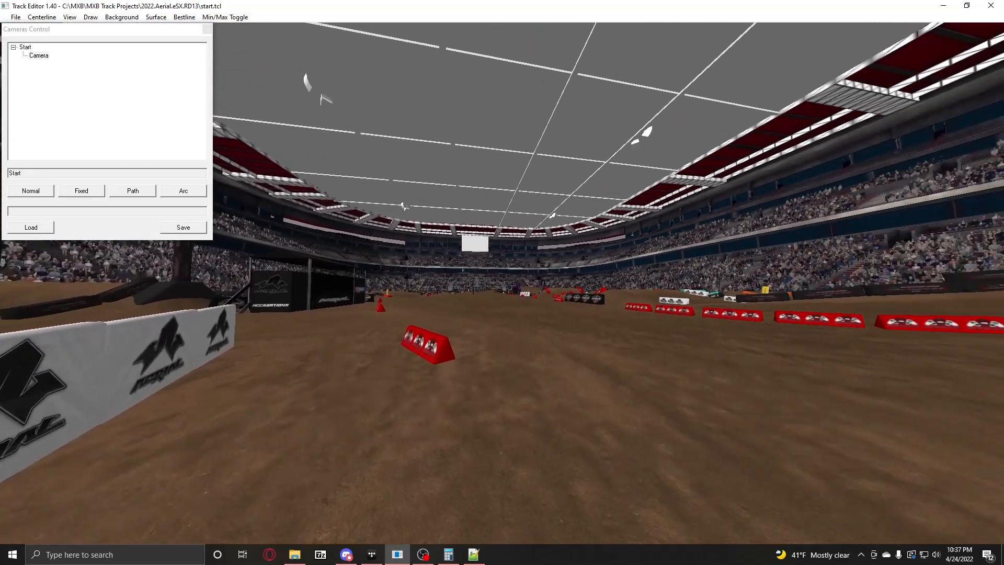
right_click(502, 272)
Step: Set the camera's Fov to 60 and apply the camera parameters
left_click(391, 269)
right_click(392, 272)
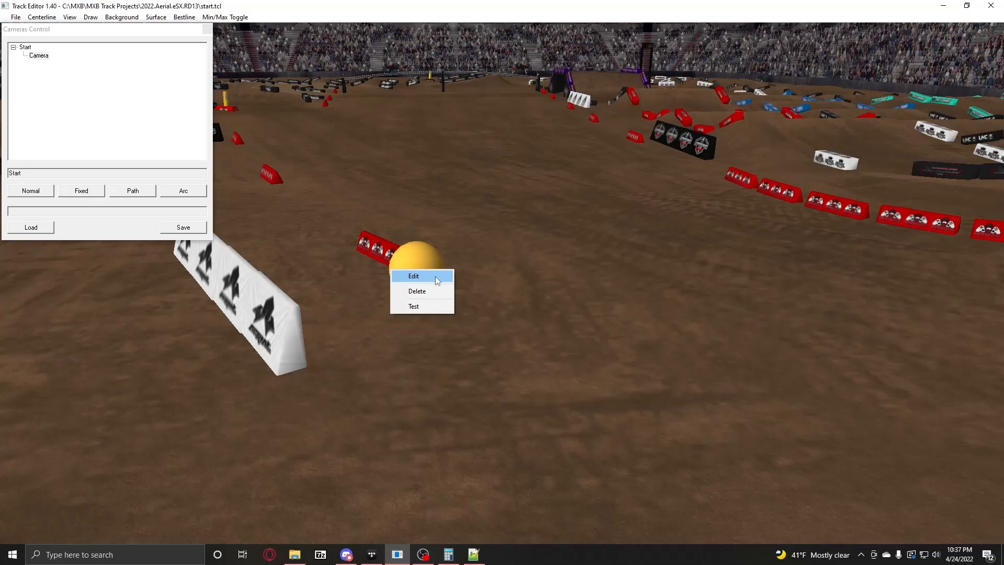
left_click(437, 281)
double_click(55, 105)
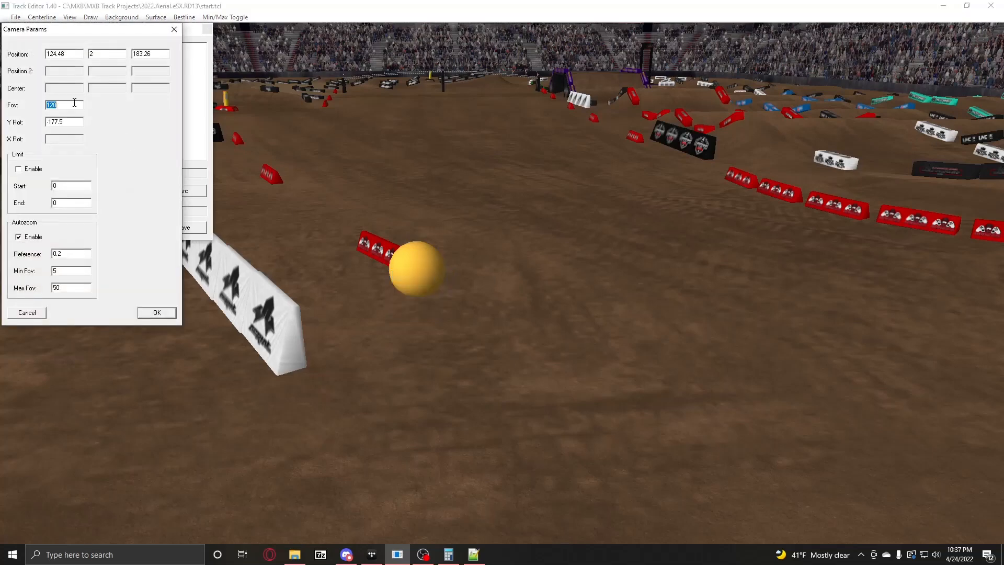
type("60")
left_click(157, 312)
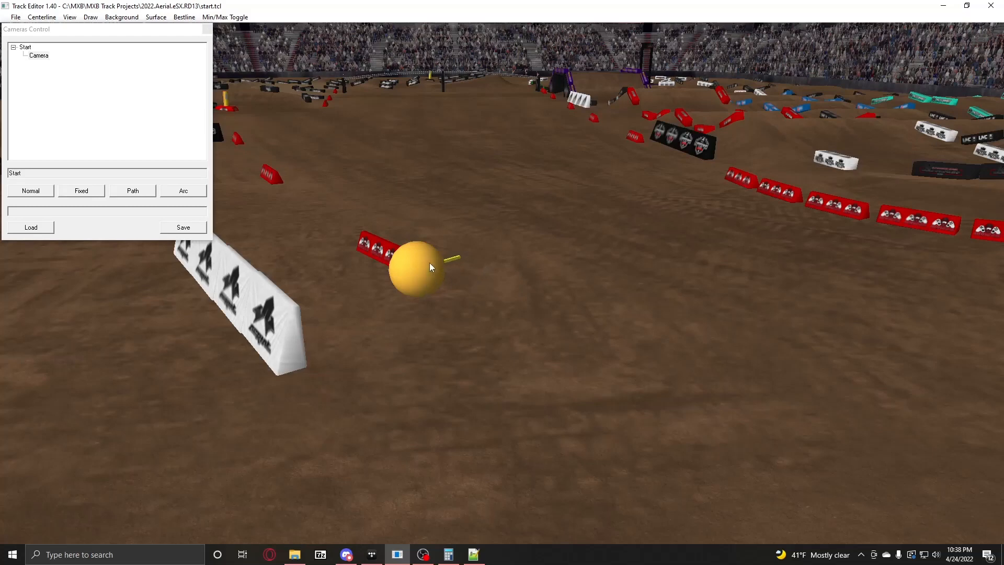
Step: Rotate the Start set's camera to a Y rotation of about -154.9 and set its limit to start at 60 and end at 100
left_click_drag(428, 262, 86, 306)
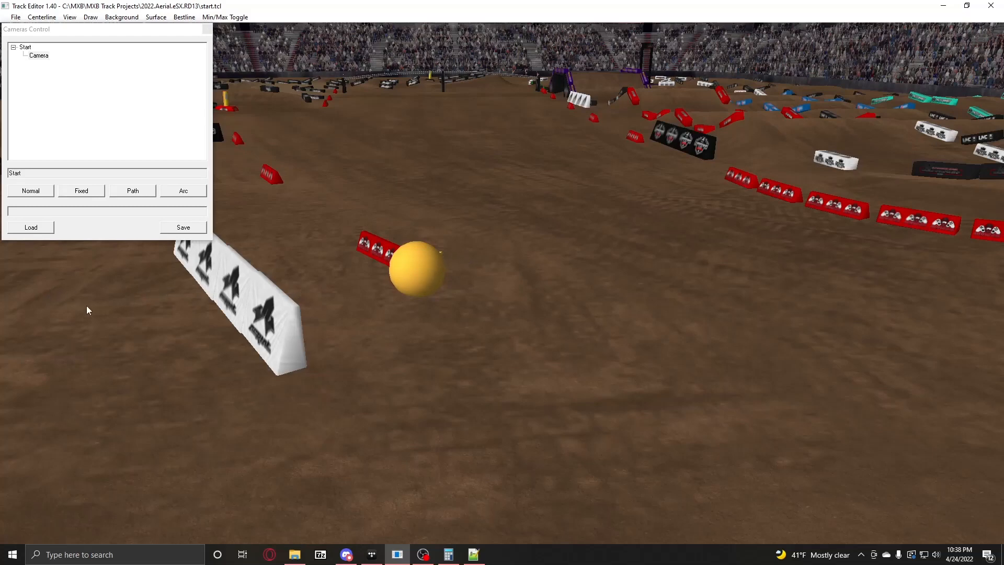
right_click(432, 267)
left_click(443, 269)
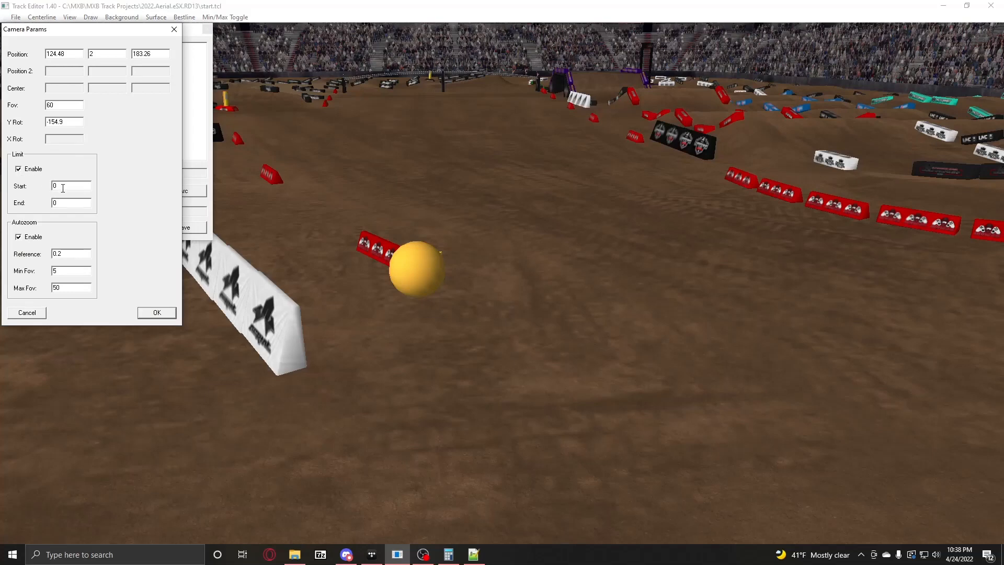
double_click(63, 187)
type("60")
double_click(68, 202)
type("100")
key("Return")
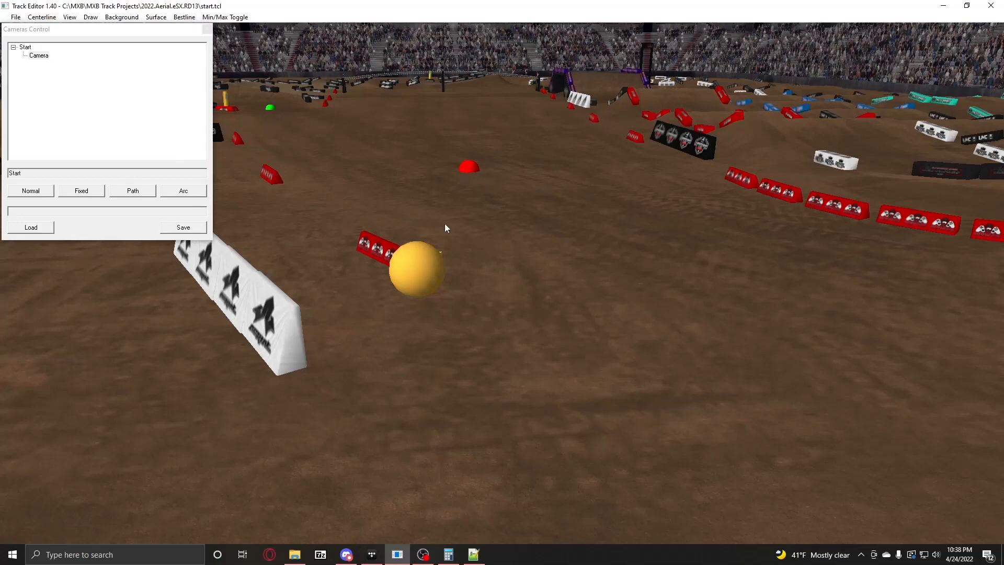
Step: Test the camera's view with its limit range in place and leave the test view
right_click(428, 255)
left_click(463, 289)
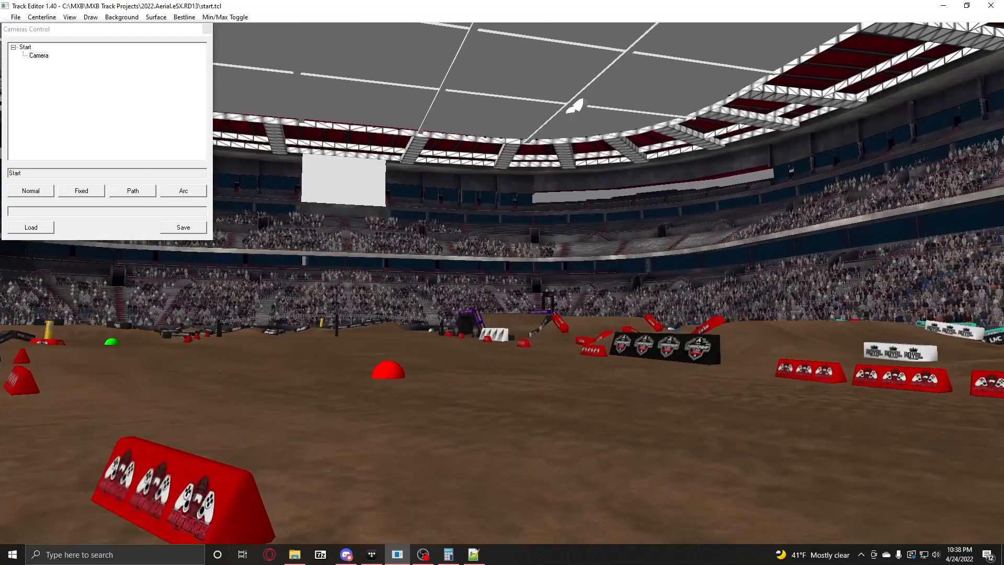
right_click(501, 271)
left_click(410, 255)
Step: Set the normal camera's autozoom Max Fov to 100, leaving Reference at 0.2 and Min Fov at 5, and apply the parameters
right_click(405, 252)
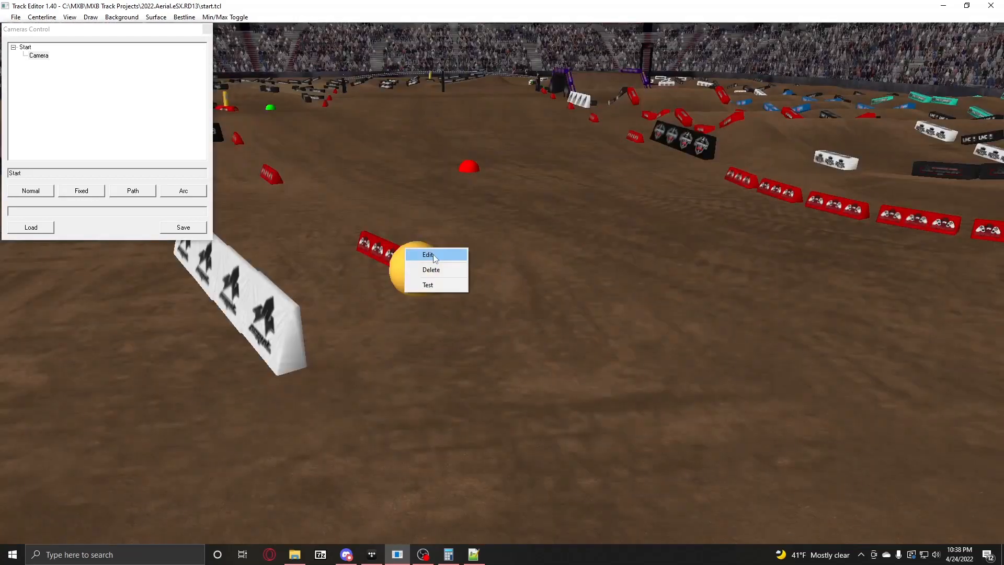
left_click(433, 254)
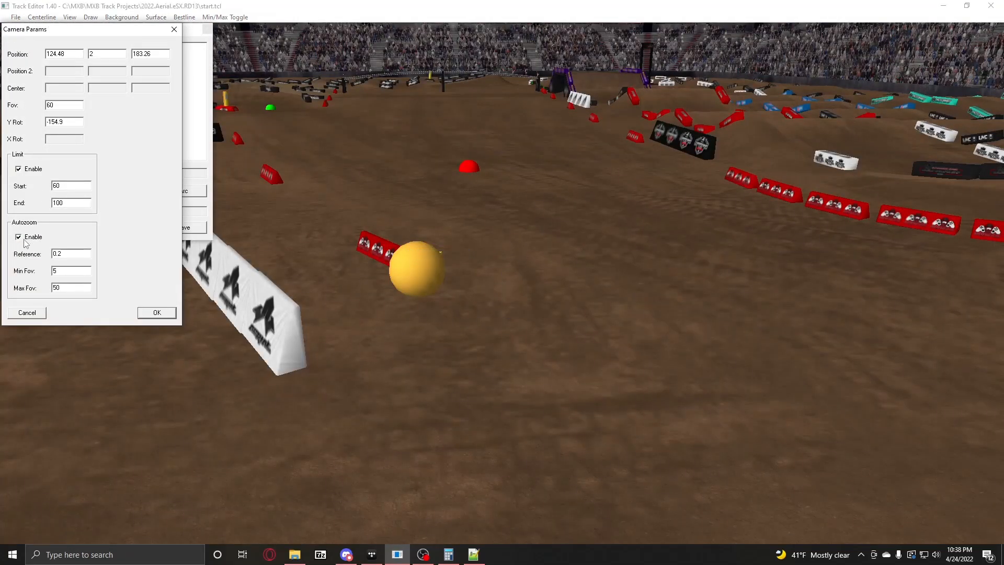
double_click(74, 254)
left_click(73, 255)
double_click(77, 252)
key("Tab")
double_click(77, 289)
double_click(66, 105)
double_click(76, 254)
left_click(86, 254)
double_click(78, 269)
left_click(73, 271)
double_click(68, 287)
type("100")
double_click(64, 105)
left_click(152, 312)
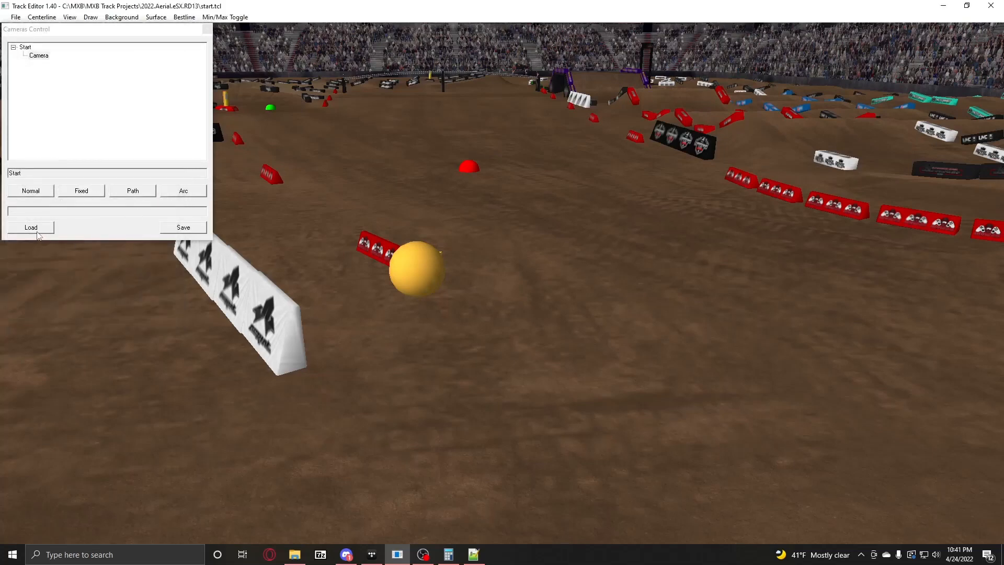
Step: Place a fixed camera at about 121.1, 1.54, 184.75 and aim it to about Y Rot -185 and X Rot -7.2
left_click(93, 191)
left_click(628, 322)
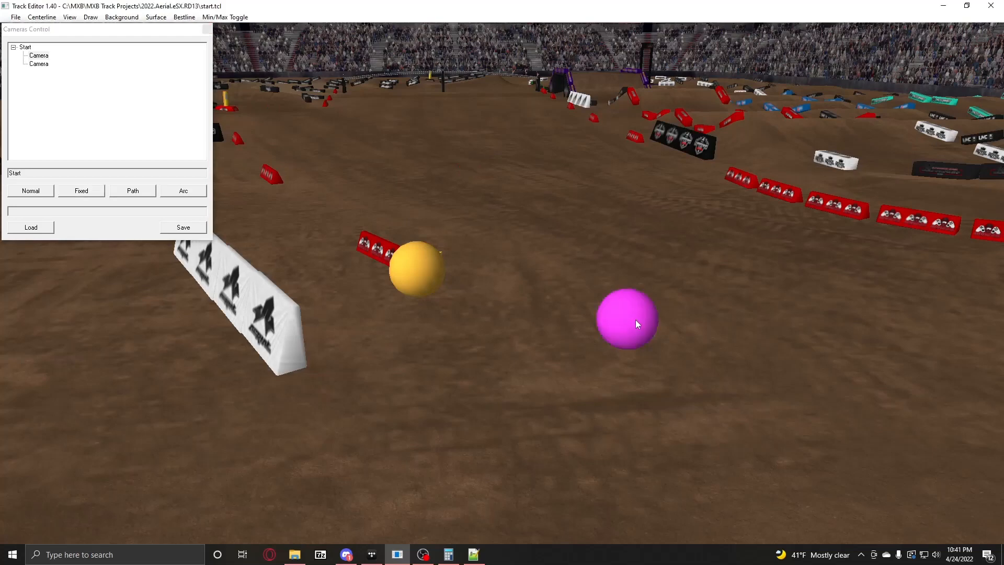
right_click(636, 322)
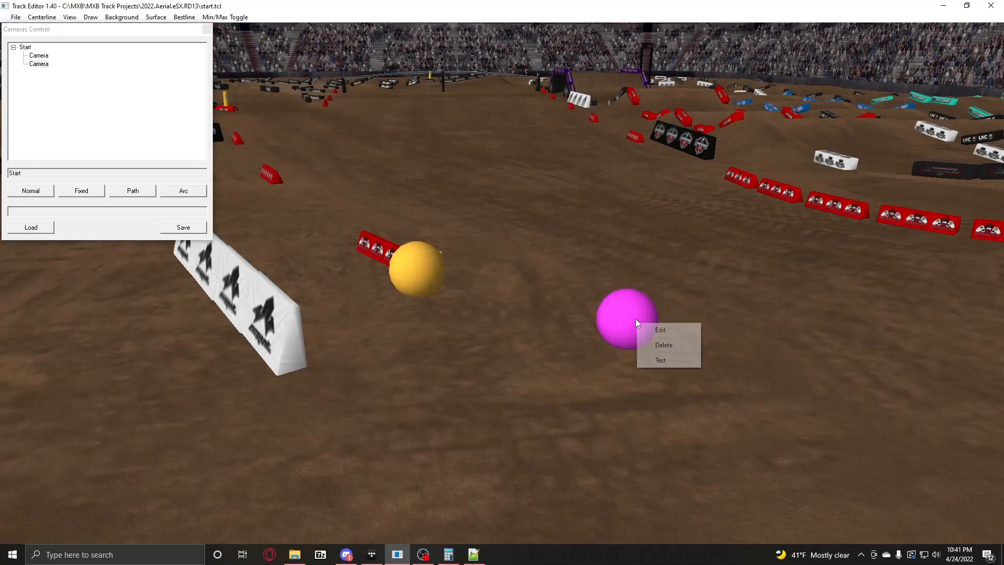
left_click(608, 306)
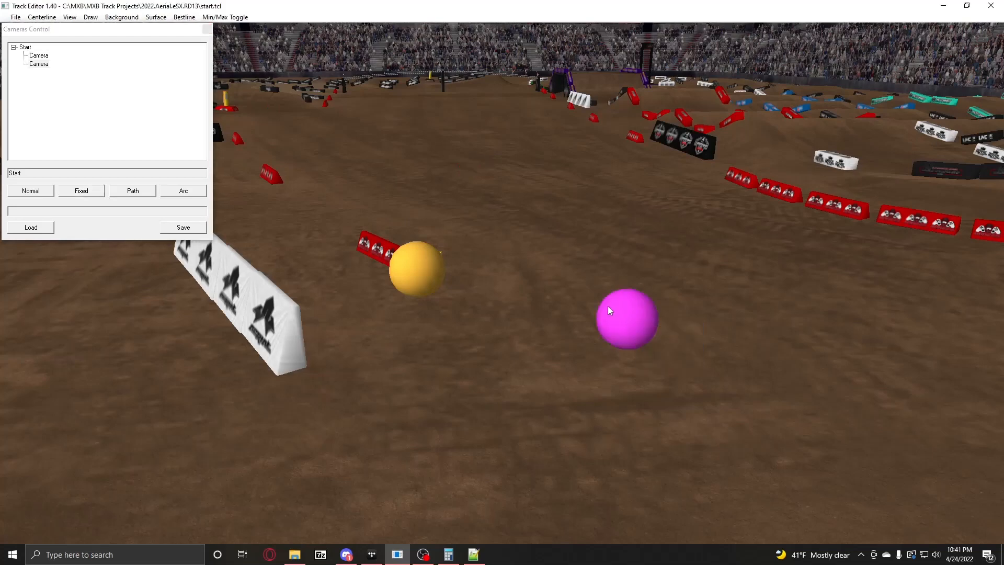
left_click_drag(616, 354, 584, 312)
Step: Test the fixed camera's view, leave it, and check the normal camera's parameters without changing them
right_click(641, 312)
left_click(664, 350)
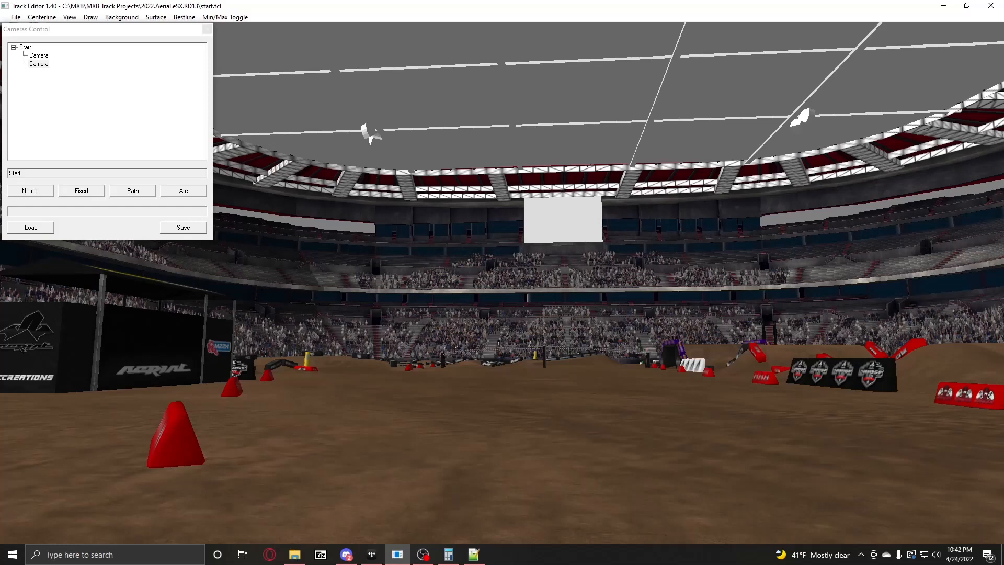
right_click(502, 271)
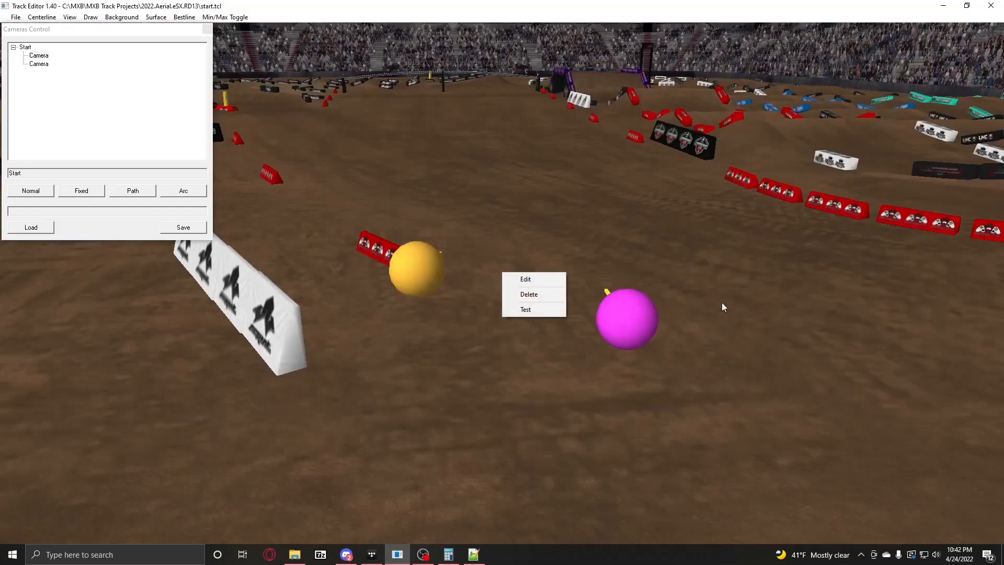
left_click(522, 278)
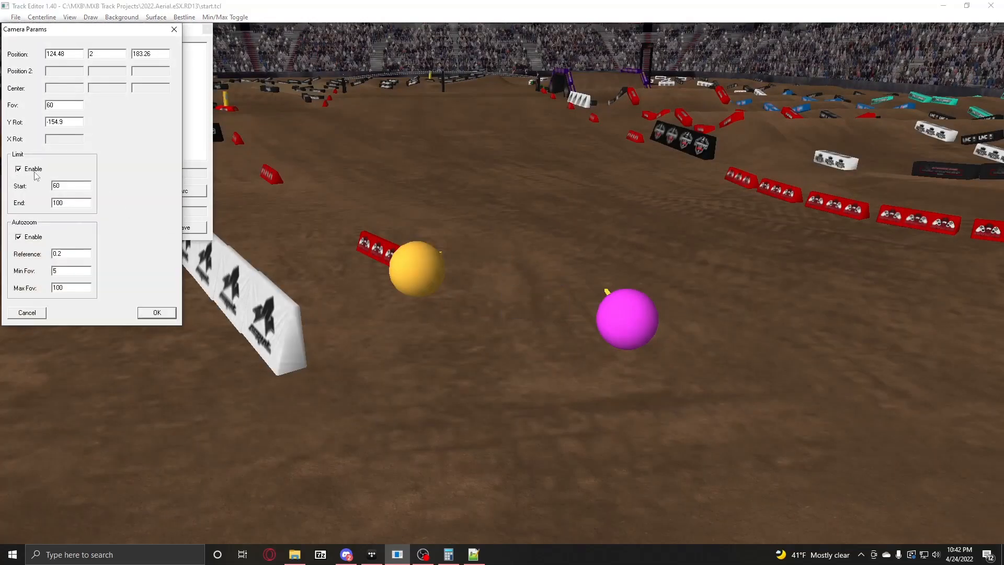
left_click(157, 312)
Step: Set the fixed camera's limit to start at 60 and end at 150
right_click(648, 315)
left_click(669, 321)
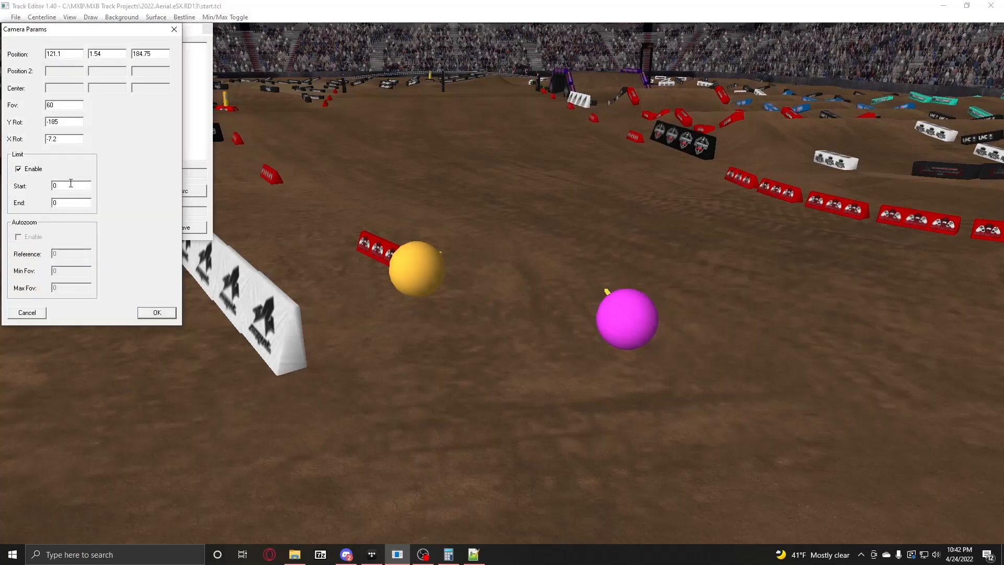
double_click(76, 187)
type("60")
double_click(89, 203)
key("Return")
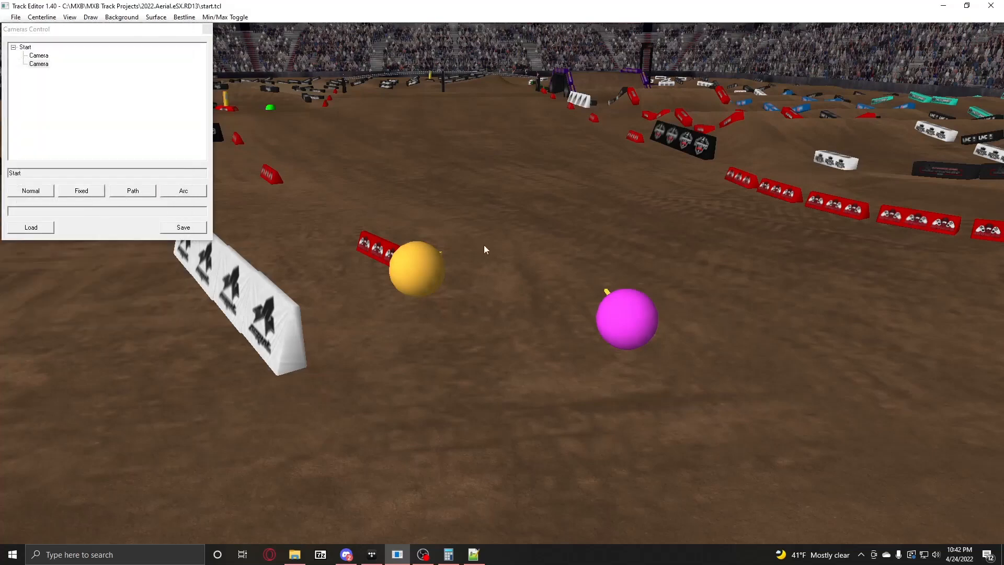
Step: Change the fixed camera's limit End value to 120
right_click(622, 317)
left_click(642, 324)
double_click(76, 204)
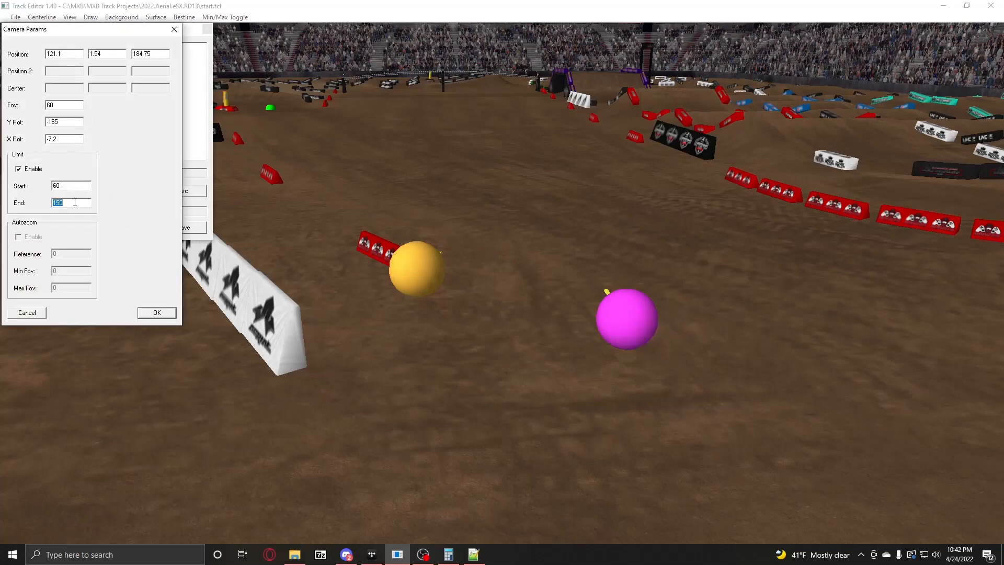
key("Return")
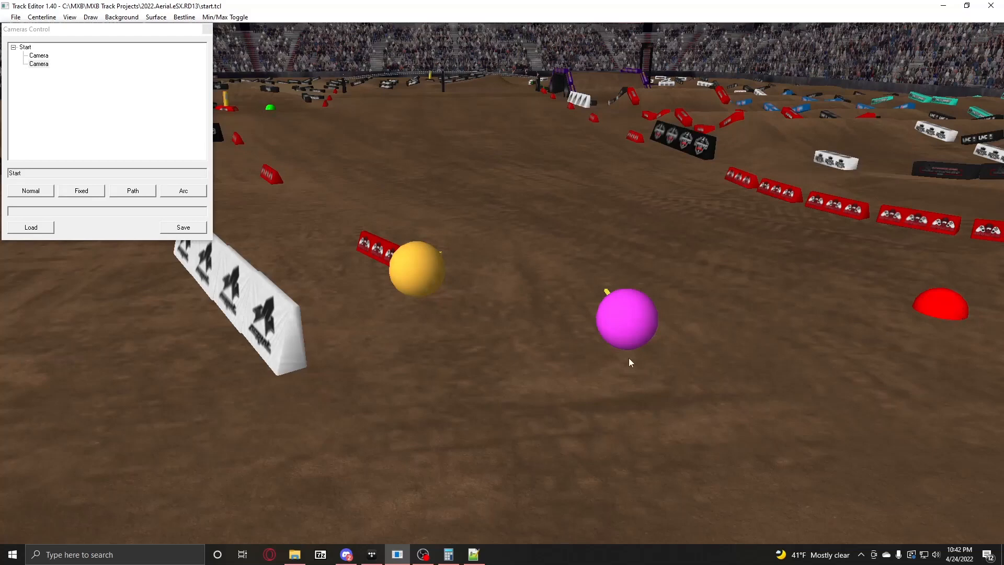
Step: Test the fixed camera's view again and leave the test view
right_click(625, 331)
left_click(662, 373)
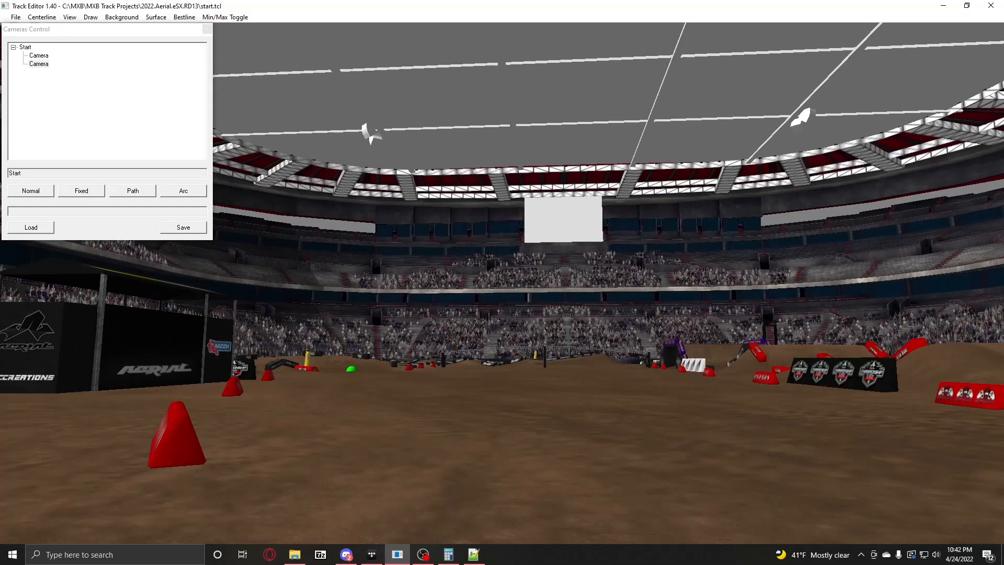
right_click(503, 274)
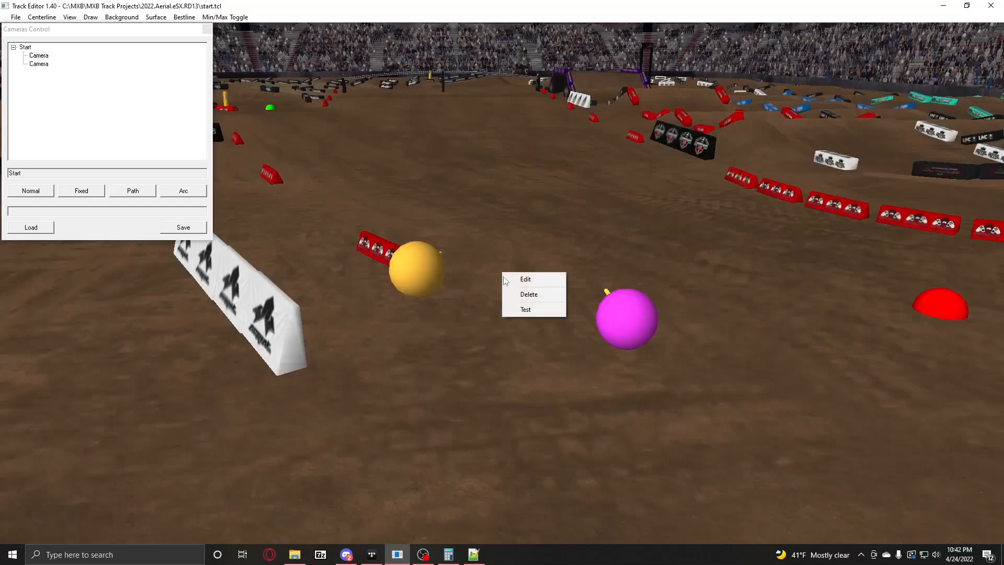
left_click(649, 271)
Step: Review the fixed camera's Y rotation, X rotation and position values, and close its parameters unchanged
right_click(633, 301)
left_click(646, 311)
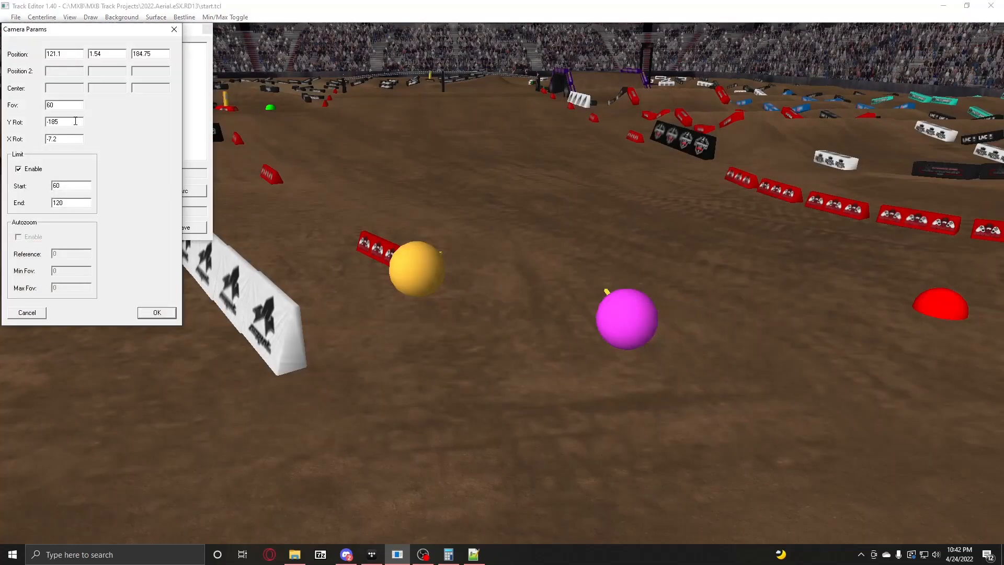
left_click_drag(75, 122, 19, 127)
left_click_drag(77, 137, 37, 142)
left_click_drag(79, 54, 38, 60)
left_click(113, 55)
left_click(170, 313)
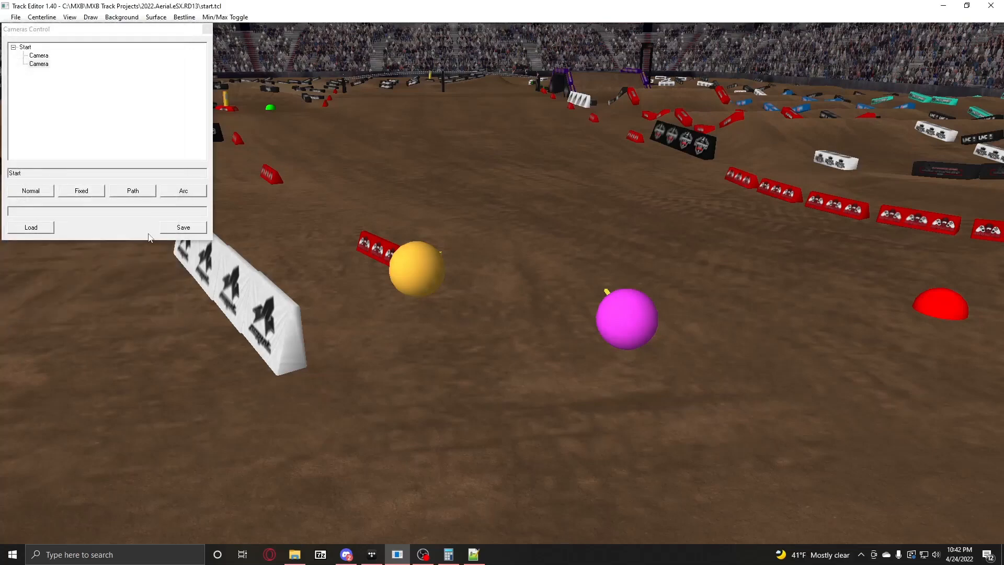
Step: Add a path camera to the Start set and move its red start point to about 119.48, 2.98, 176.96, near the red barriers
left_click(133, 190)
left_click(511, 222)
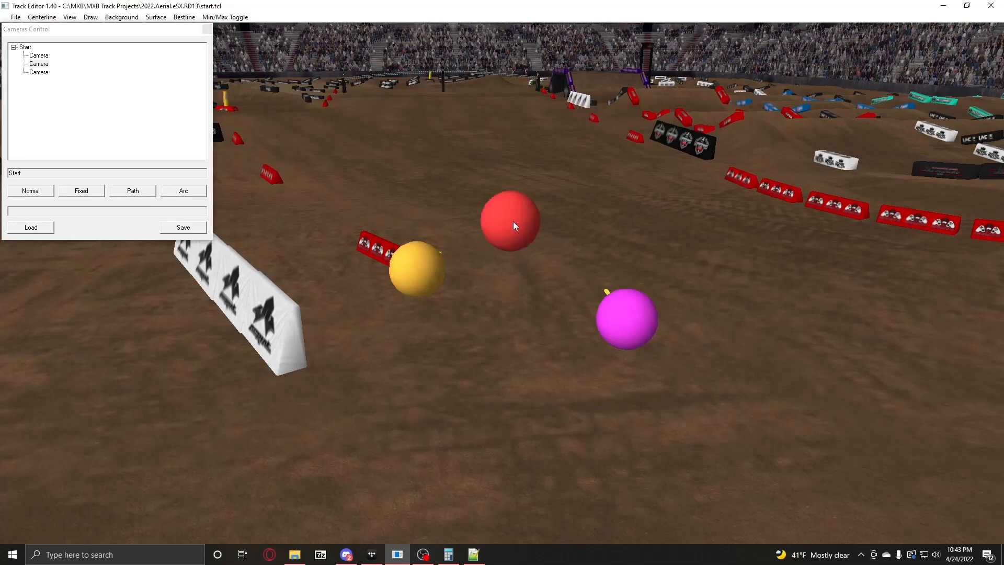
right_click(512, 221)
left_click(493, 211)
key("s")
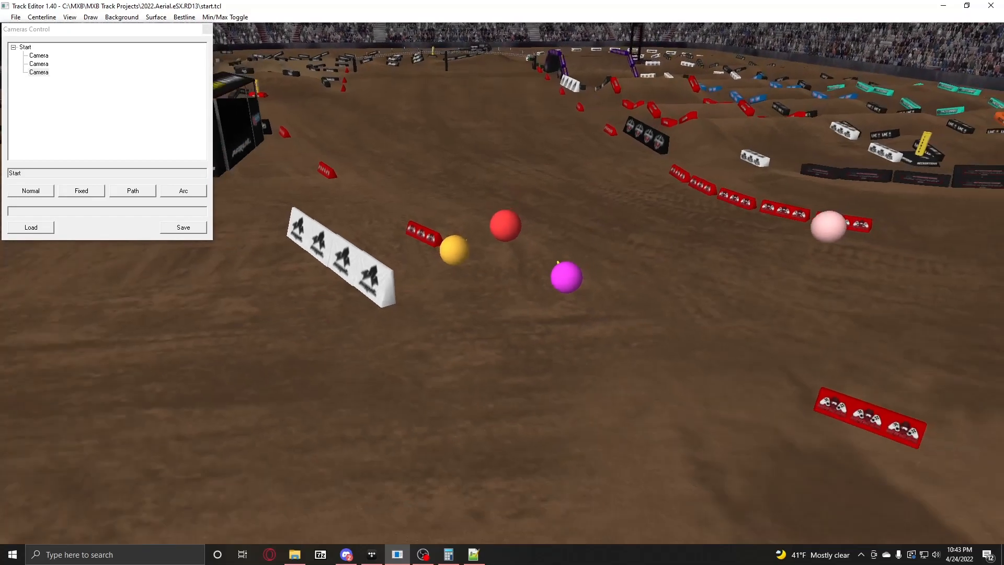
right_click_drag(493, 211, 578, 230)
key("w")
key("s")
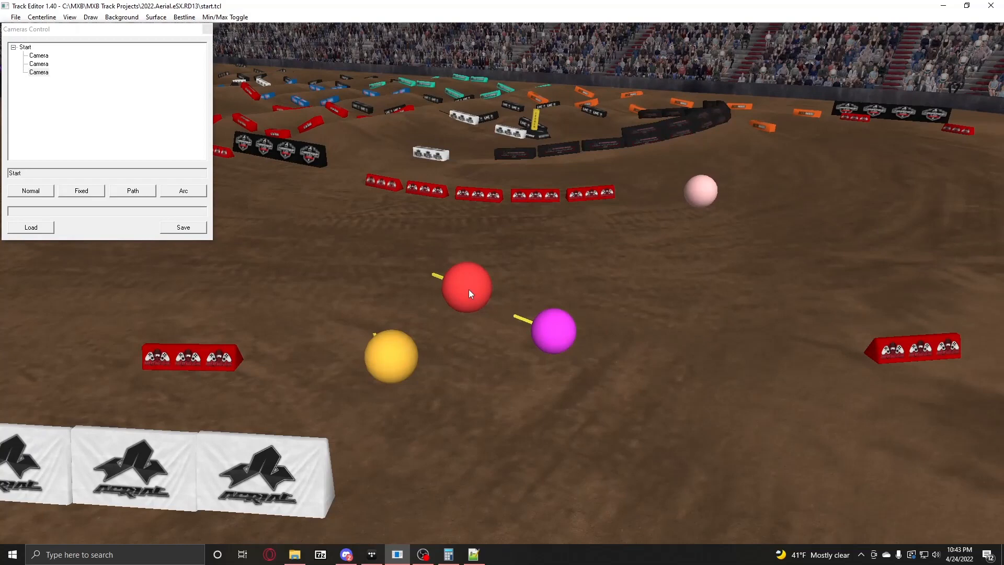
left_click_drag(468, 289, 341, 195)
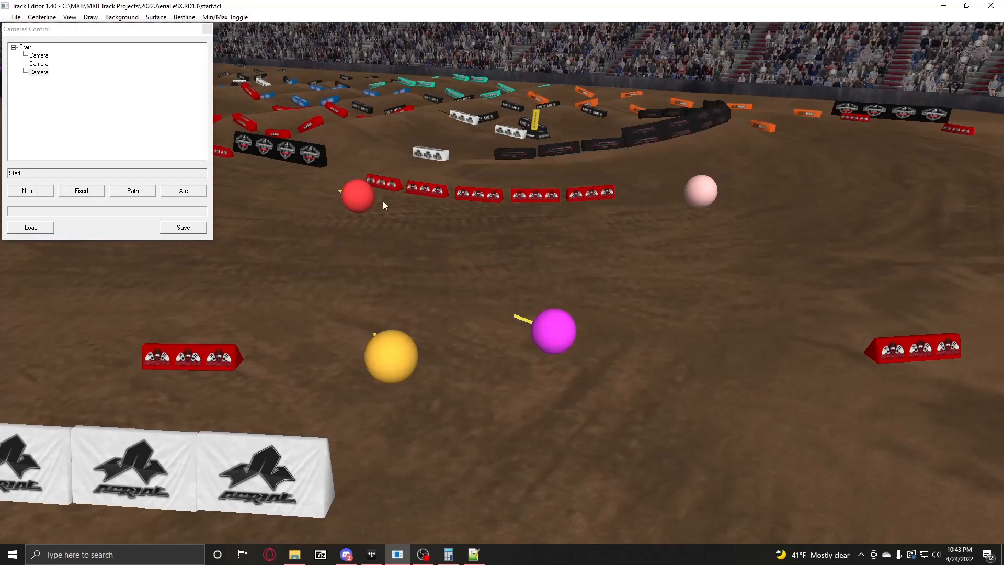
Step: Test the path camera by travelling along its path, and leave the test view
right_click(368, 196)
left_click(390, 232)
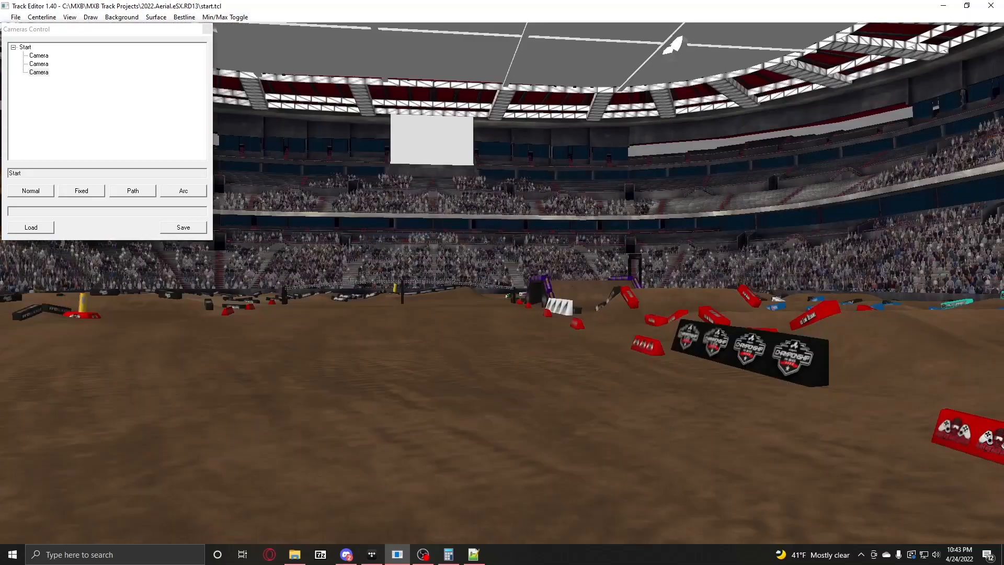
key("s")
key("d")
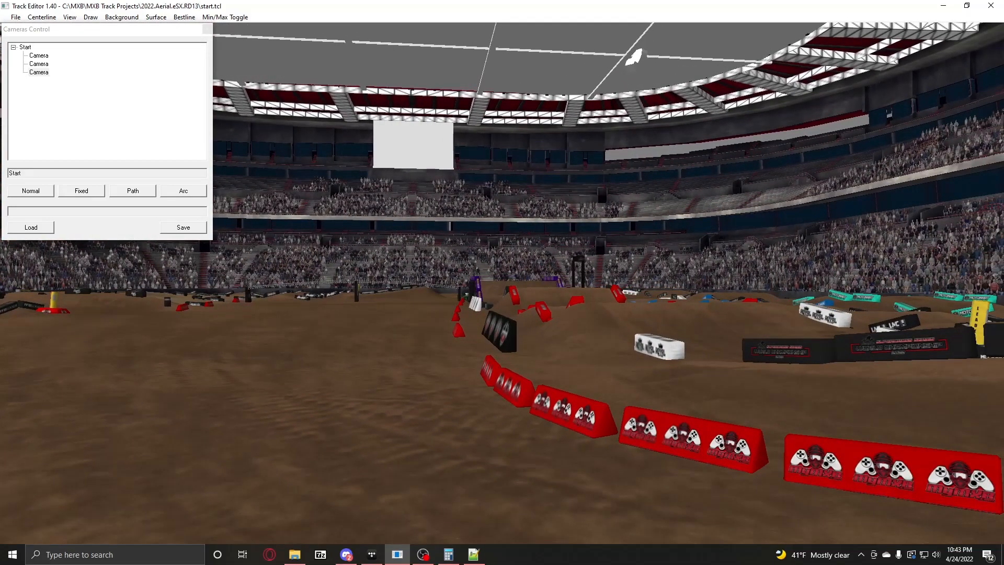
key("Escape")
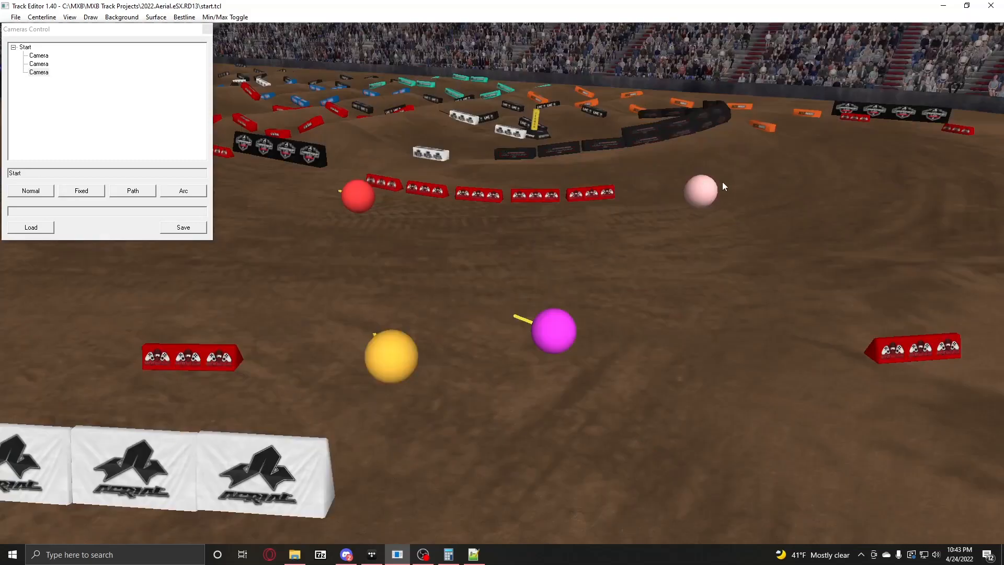
Step: Review the path camera's two positions and its Y and X rotation values, and close its parameters unchanged
right_click_drag(675, 224, 459, 235)
right_click(459, 230)
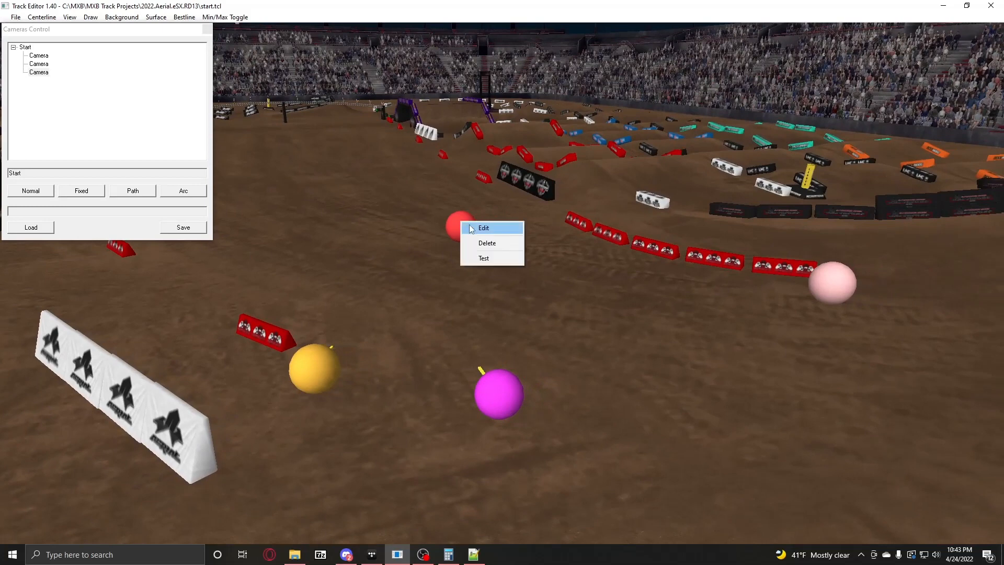
left_click(488, 227)
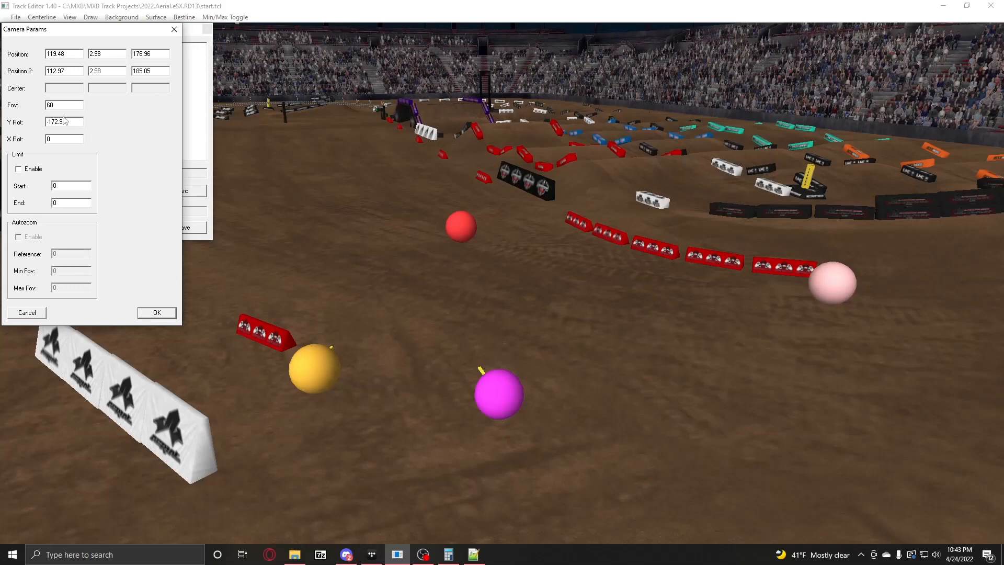
left_click_drag(66, 121, 43, 127)
key("Tab")
left_click(163, 312)
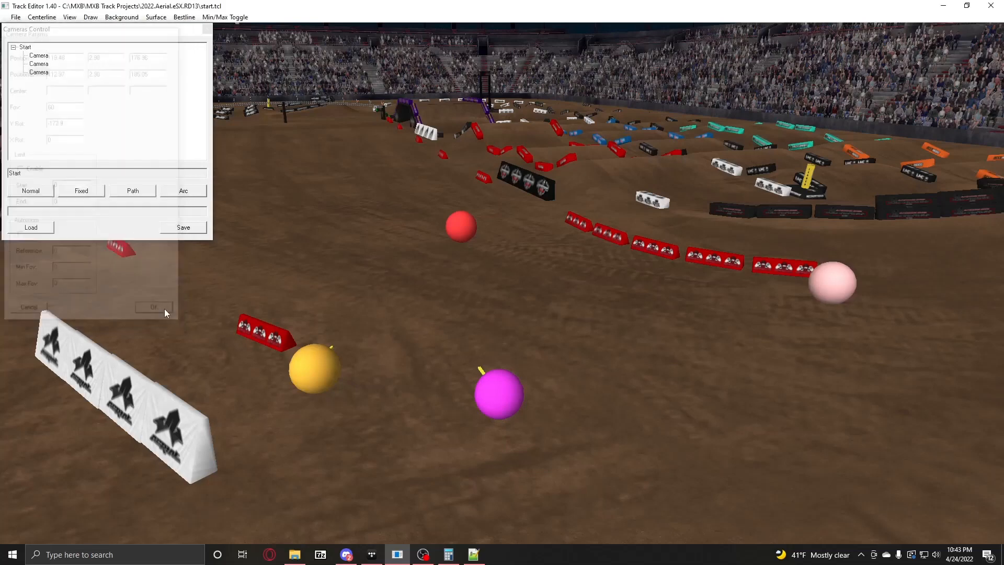
Step: Add an arc camera to the Start set on the open dirt in front of the red barriers
left_click(181, 194)
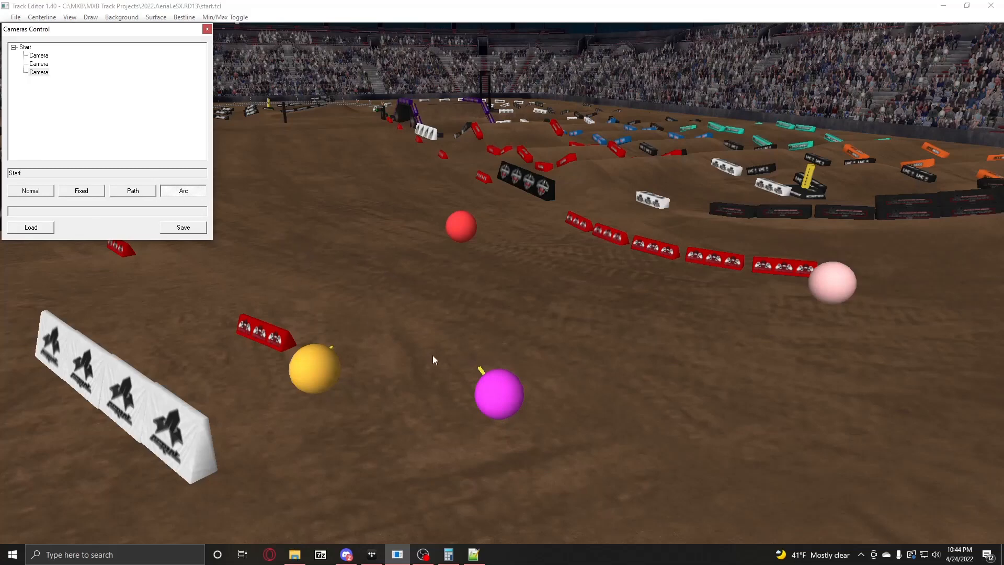
left_click(449, 270)
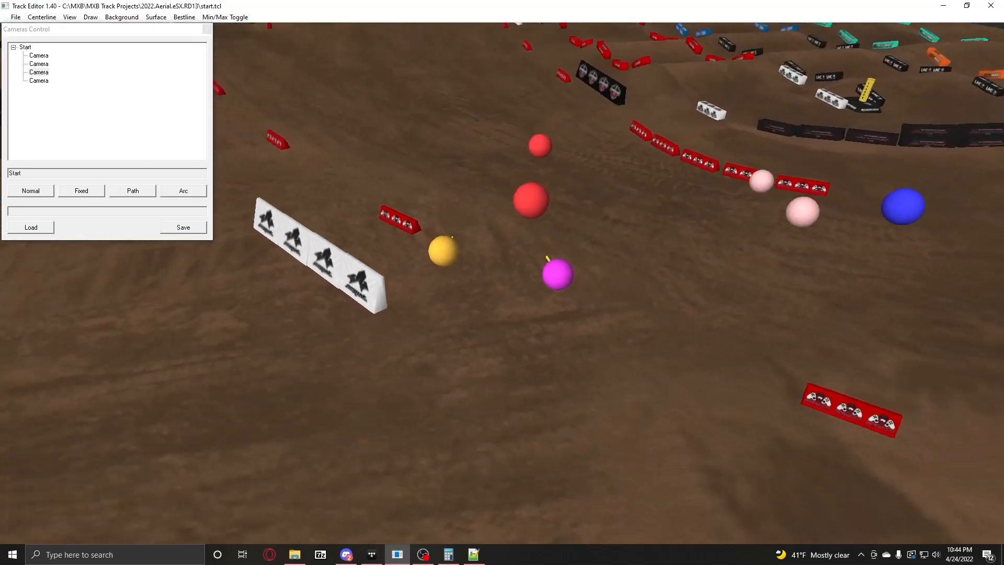
right_click_drag(449, 270, 502, 272)
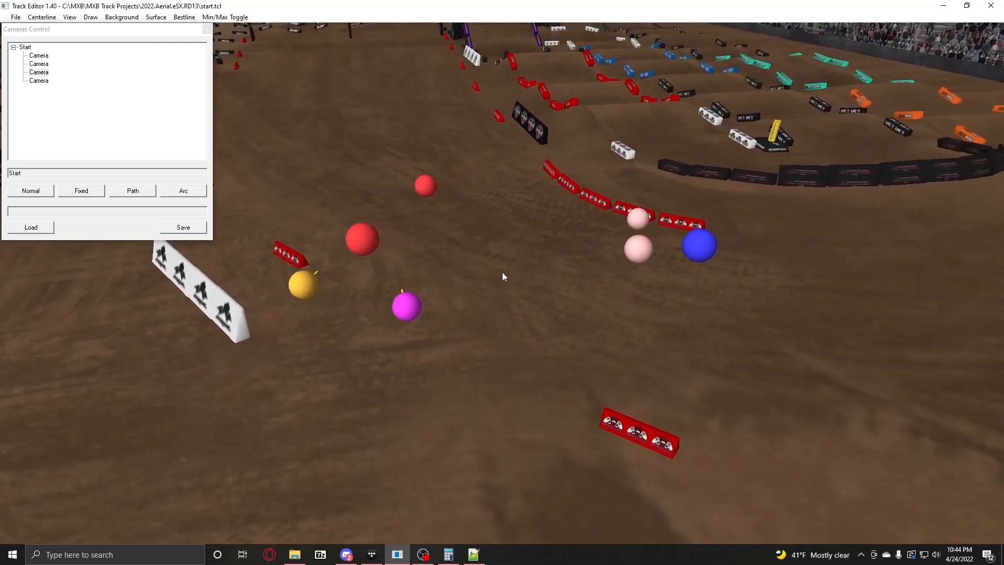
Step: Delete the path, fixed and normal cameras from the Start set, keeping only the arc camera
right_click(432, 191)
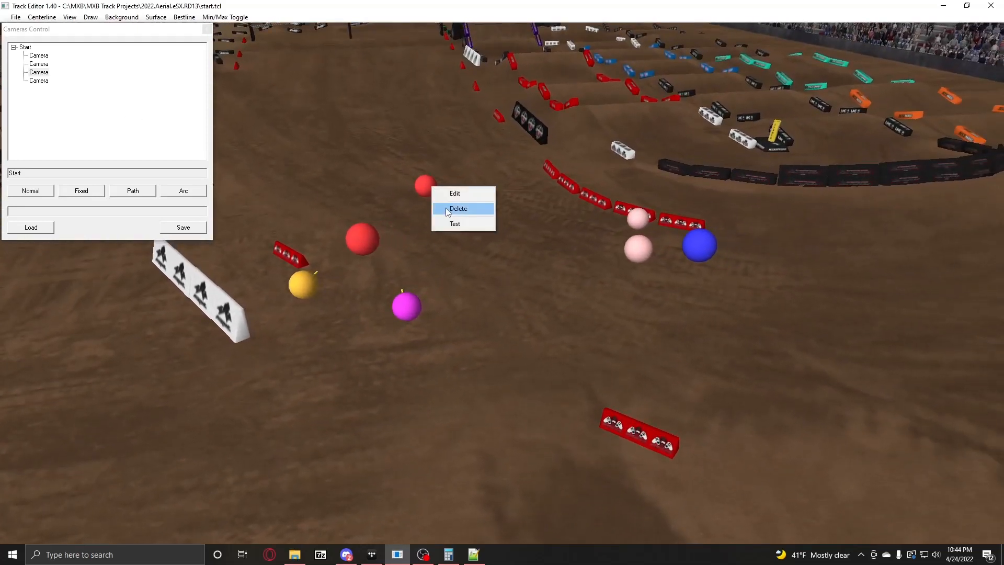
left_click(445, 208)
right_click(418, 310)
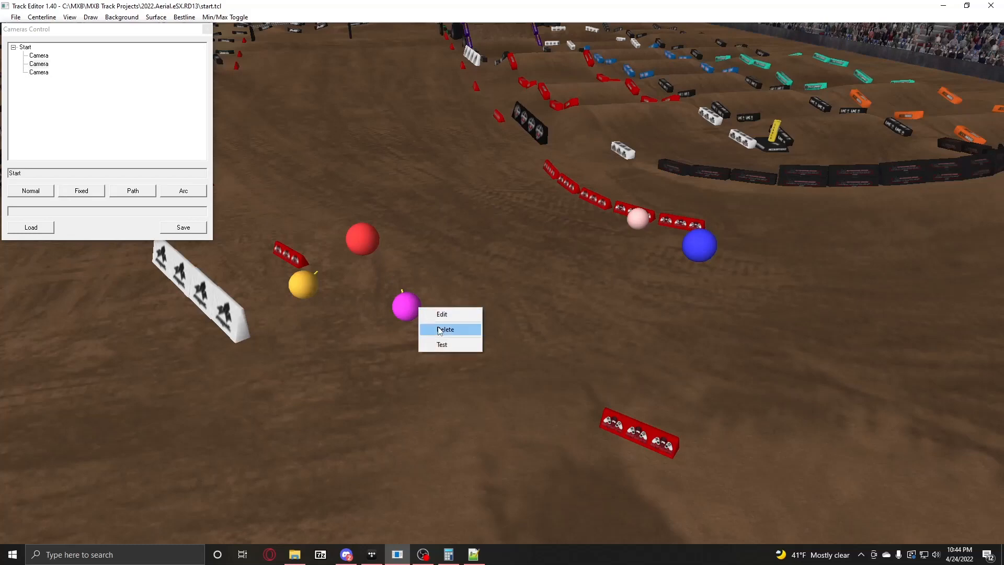
left_click(449, 326)
right_click(304, 285)
left_click(335, 309)
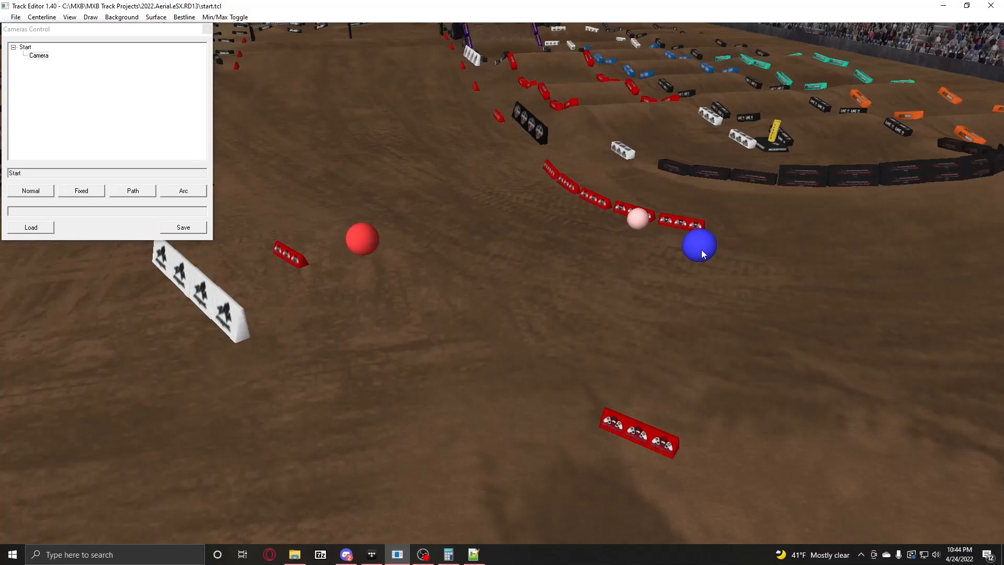
Step: Test the arc camera and move its blue centre point to about 117.9, 4.52, 176.05, near the black banner
left_click_drag(702, 254, 648, 278)
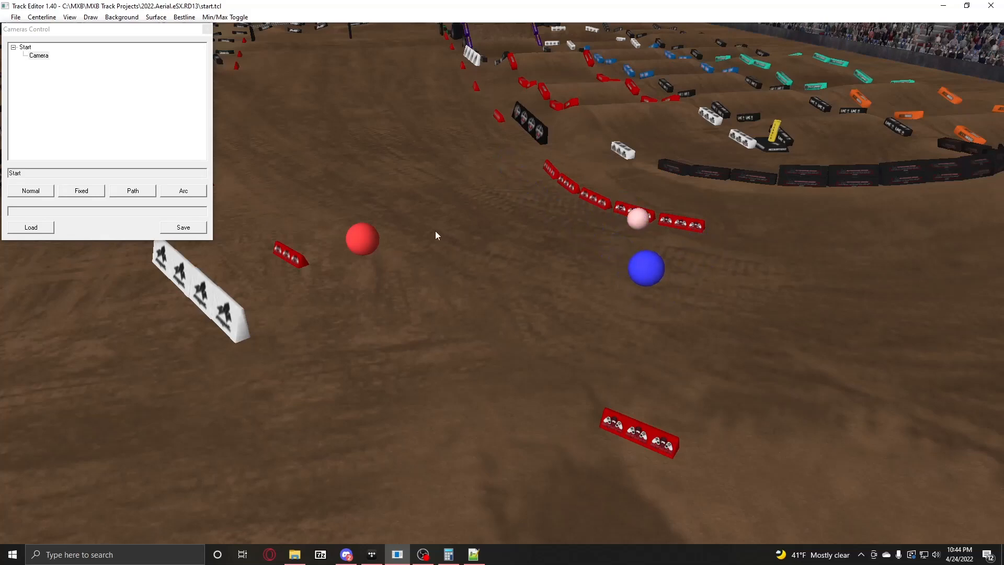
right_click(372, 240)
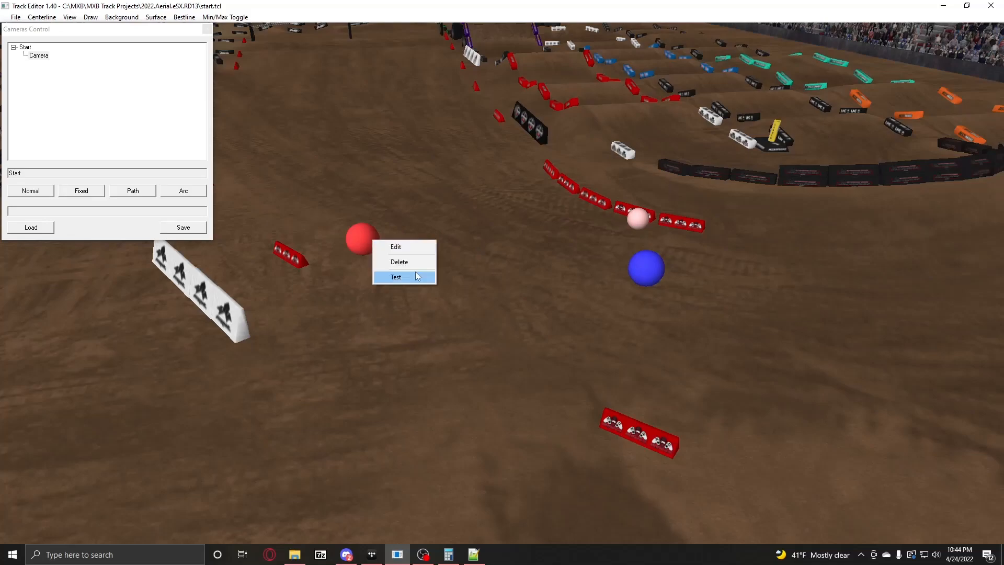
left_click(391, 273)
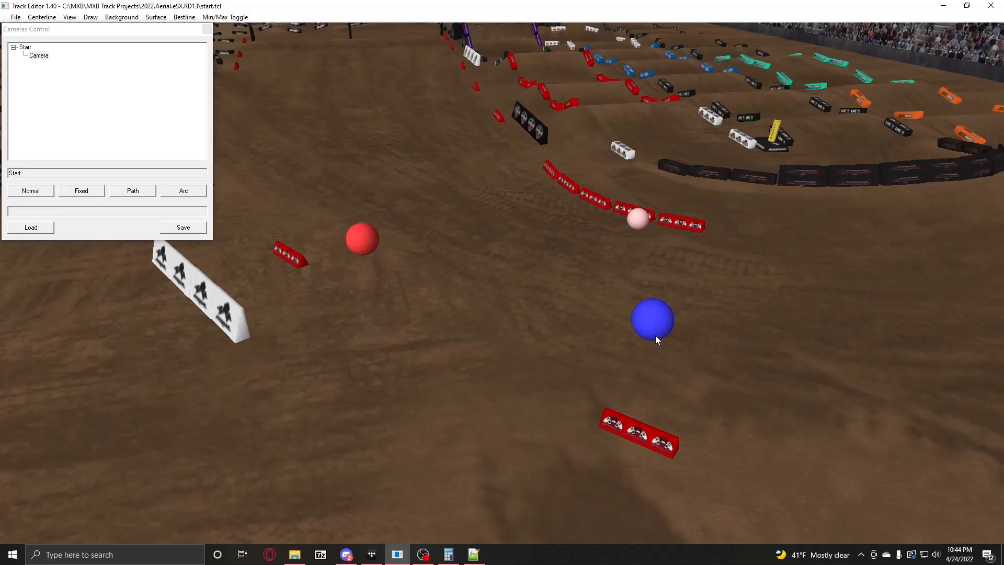
left_click_drag(451, 144, 460, 144)
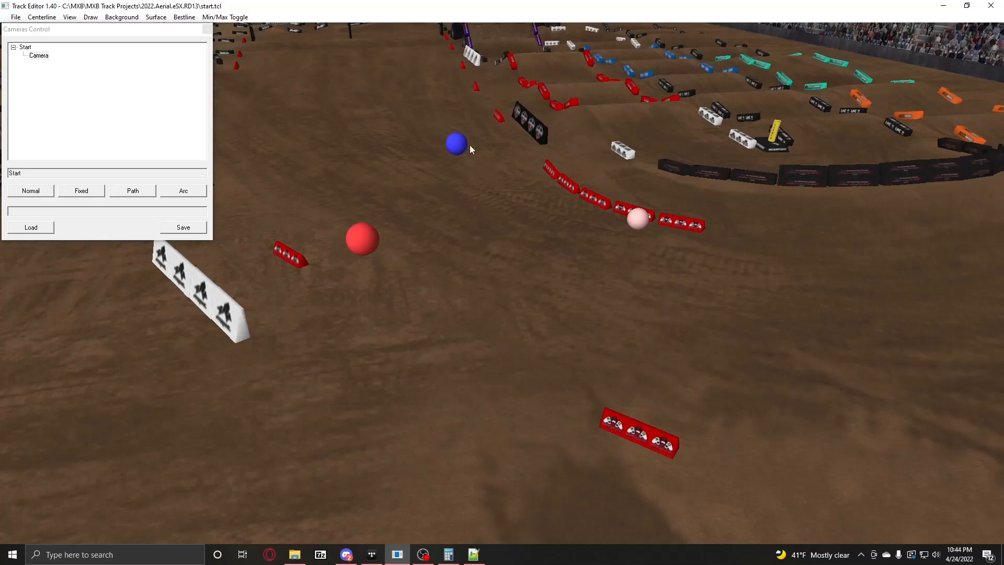
Step: Review the arc camera's positions, centre and Y and X rotation, close its parameters unchanged, and delete the camera
right_click(365, 232)
left_click(392, 240)
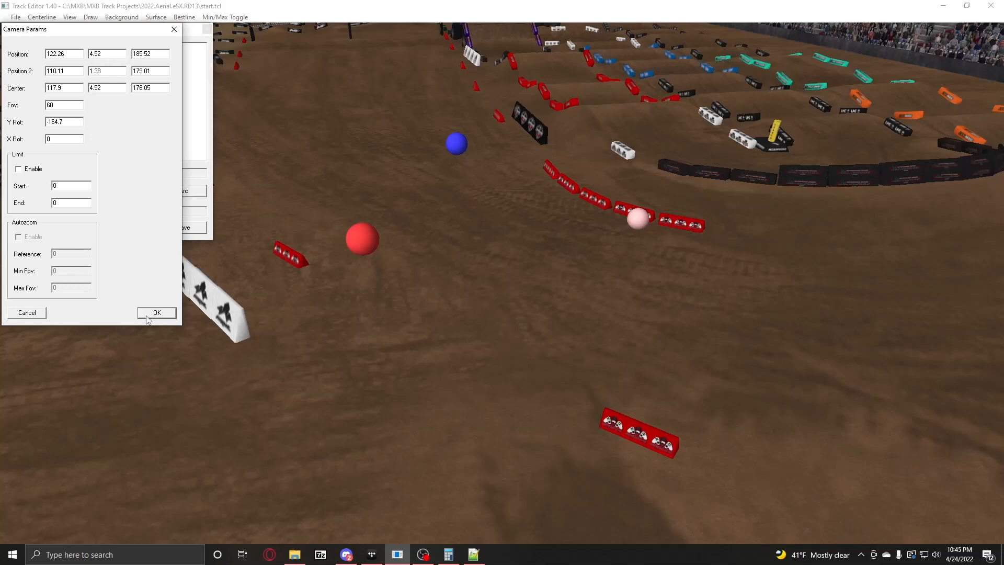
left_click(148, 315)
right_click(361, 241)
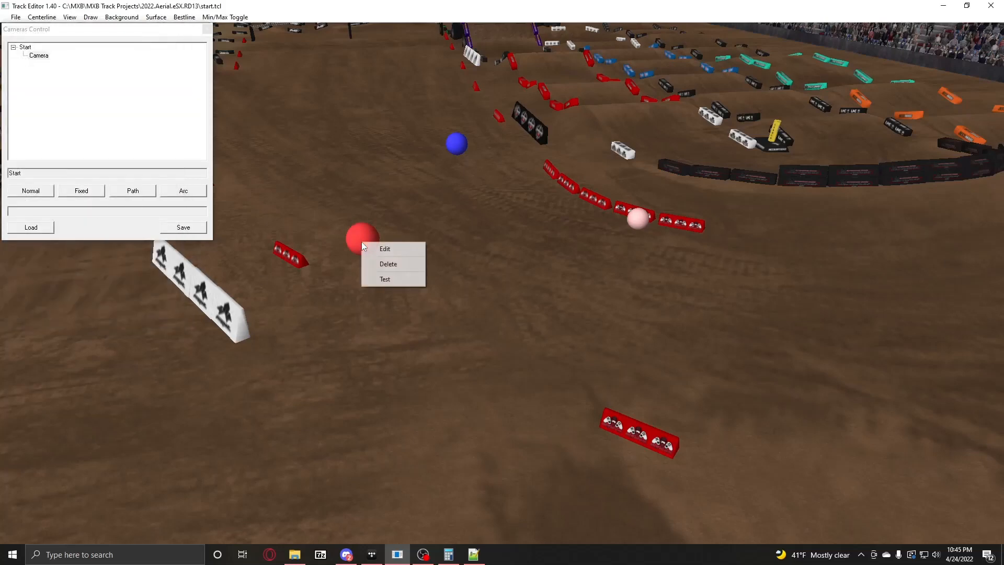
left_click(374, 263)
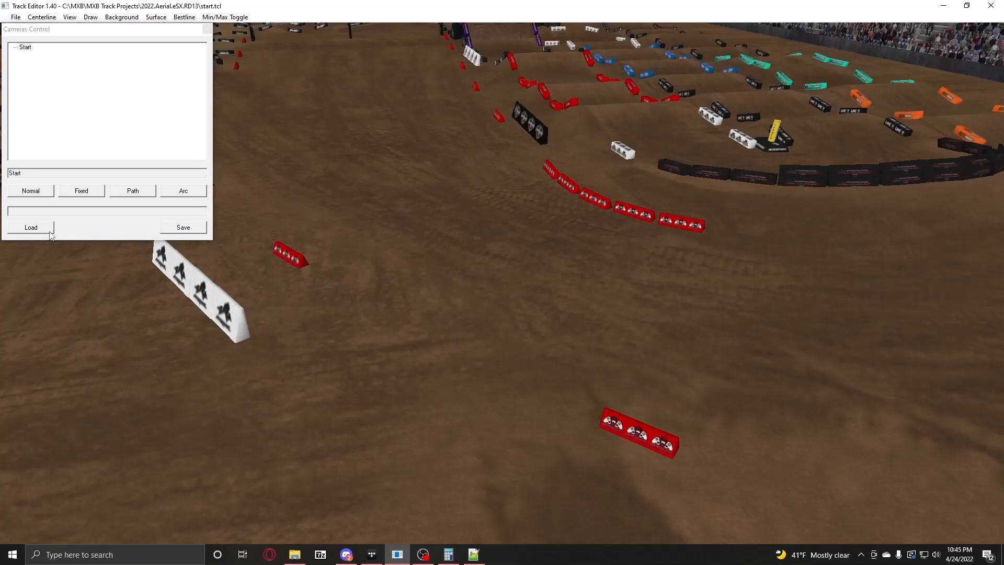
Step: Place two normal cameras and one fixed camera in the Start set around the red and white barriers
left_click(33, 52)
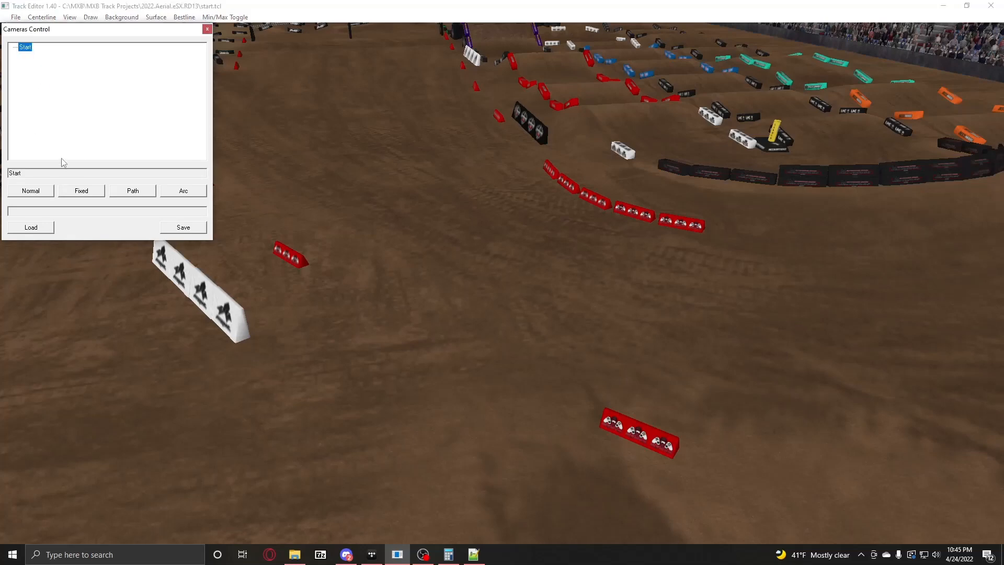
left_click(31, 191)
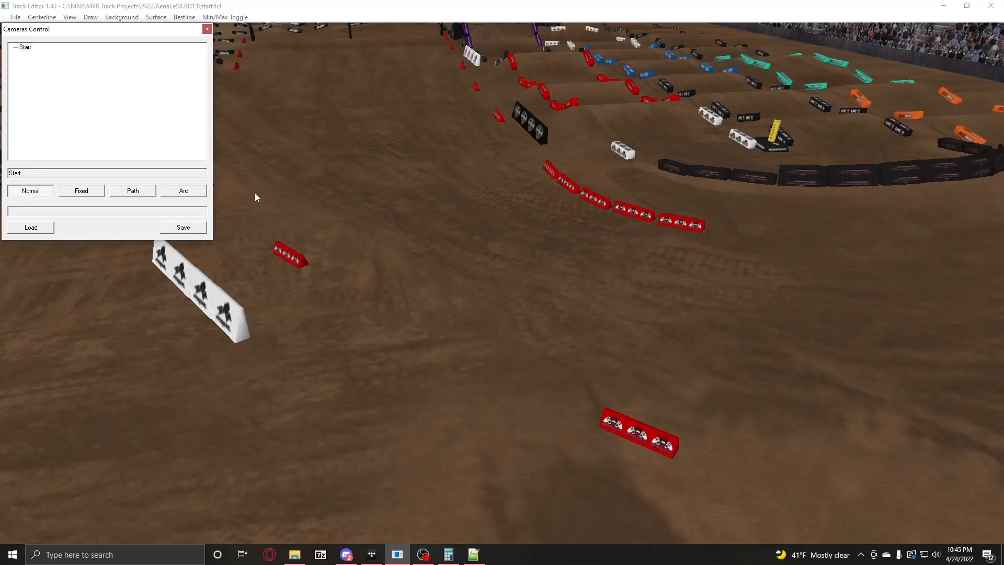
left_click(52, 193)
left_click(912, 387)
left_click(97, 194)
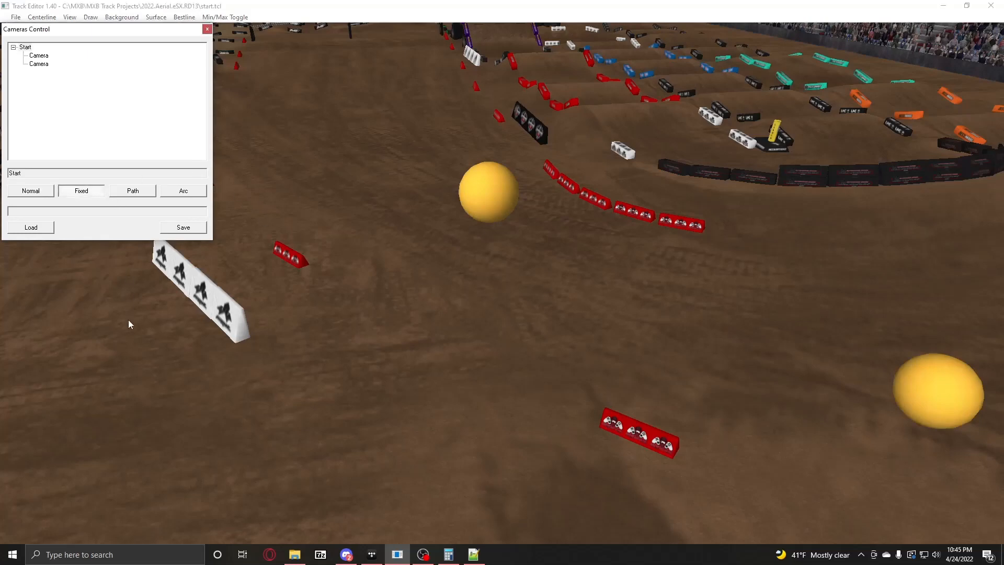
left_click(128, 322)
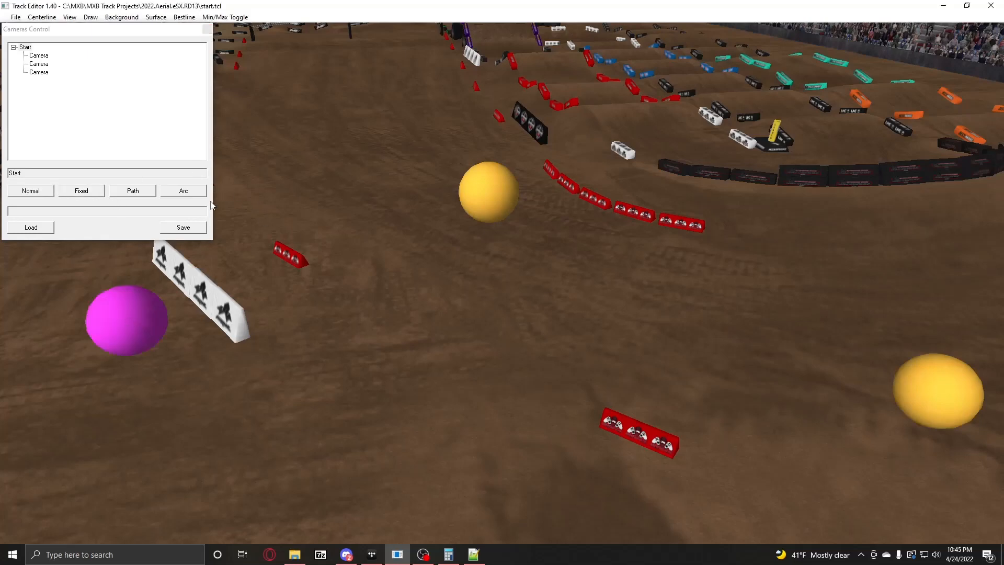
Step: Add a second camera set and name it race
left_click(51, 97)
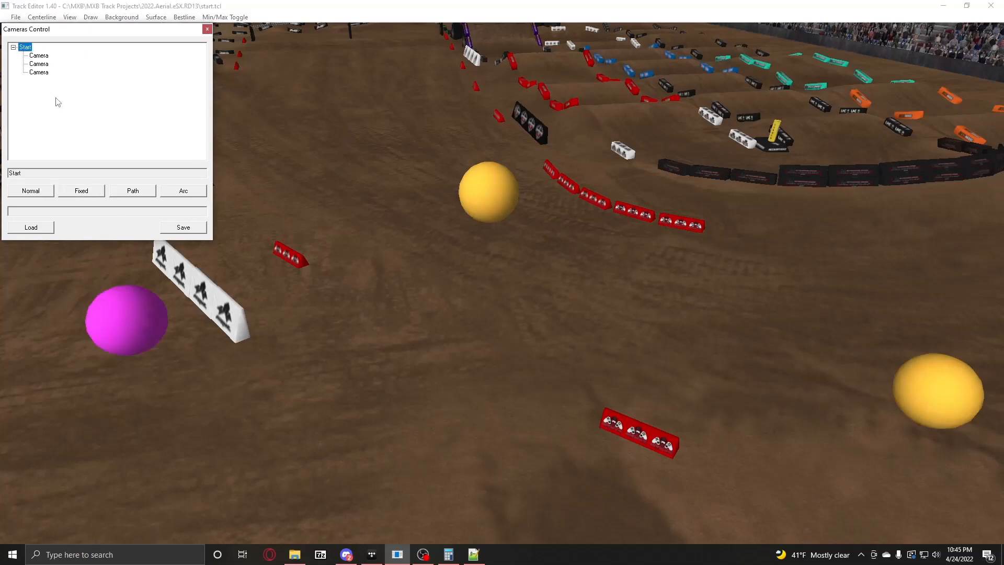
right_click(48, 95)
left_click(93, 107)
right_click(31, 80)
left_click(89, 99)
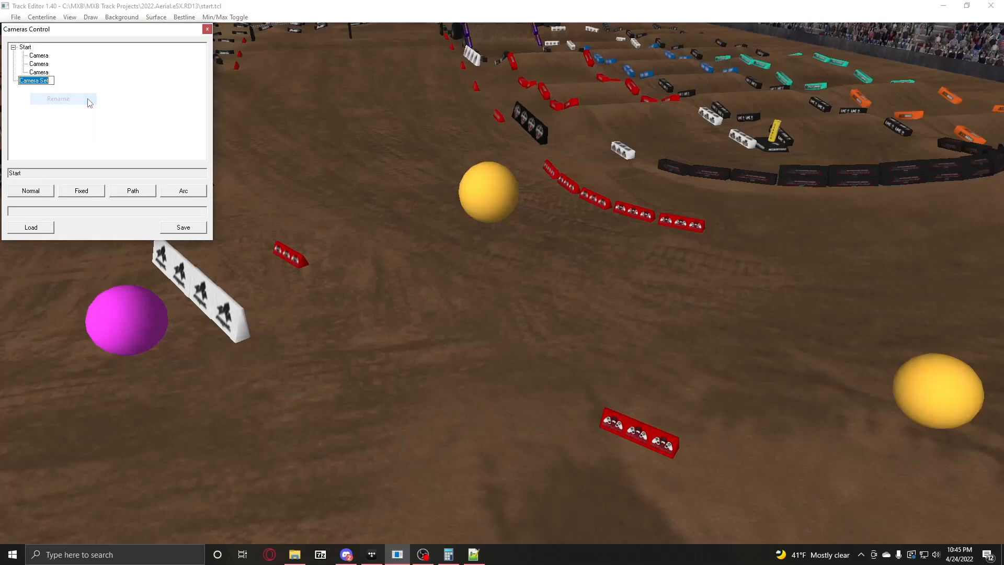
type("rae")
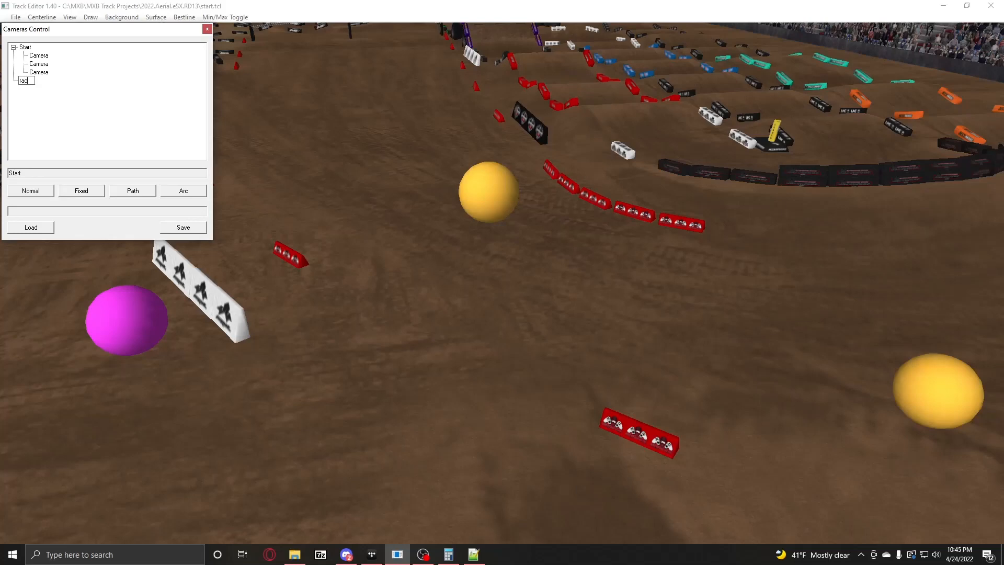
type("e")
key("Return")
Step: Examine the surface options in the race camera set's parameters, and close the parameters
right_click(24, 81)
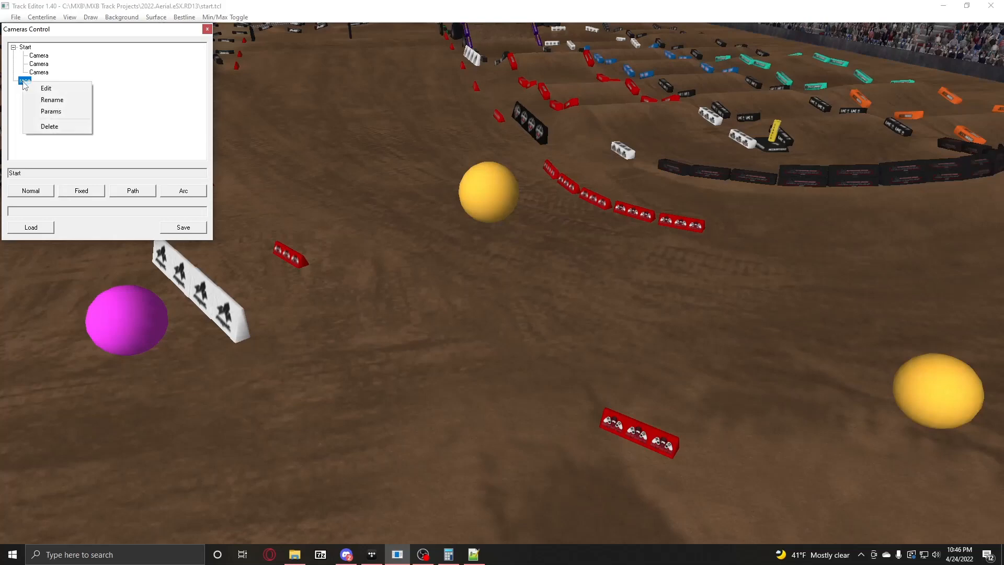
left_click(51, 112)
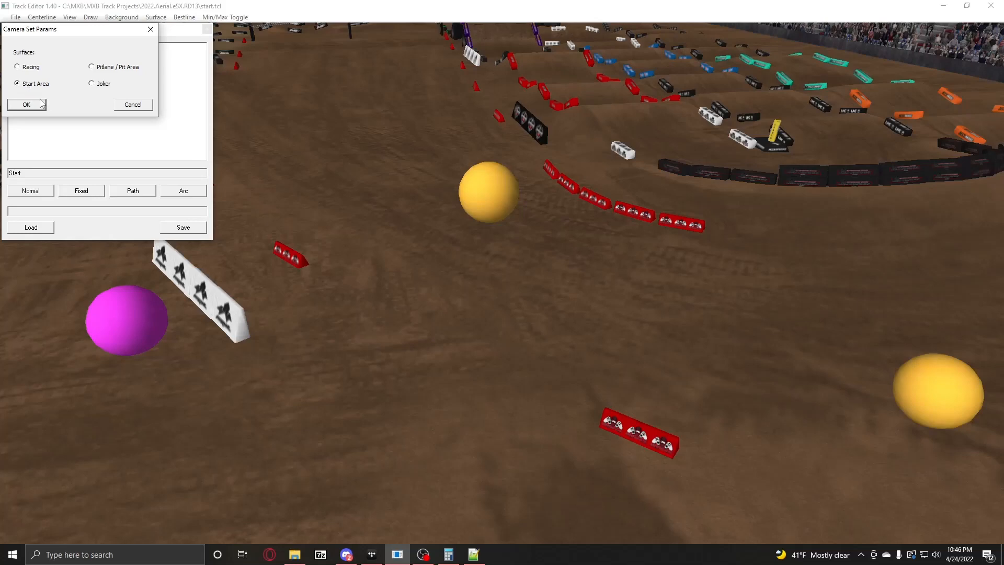
left_click(134, 105)
Step: Set the field of view to 300 for the Start set's normal camera nearest the curved row of red barriers
left_click(37, 56)
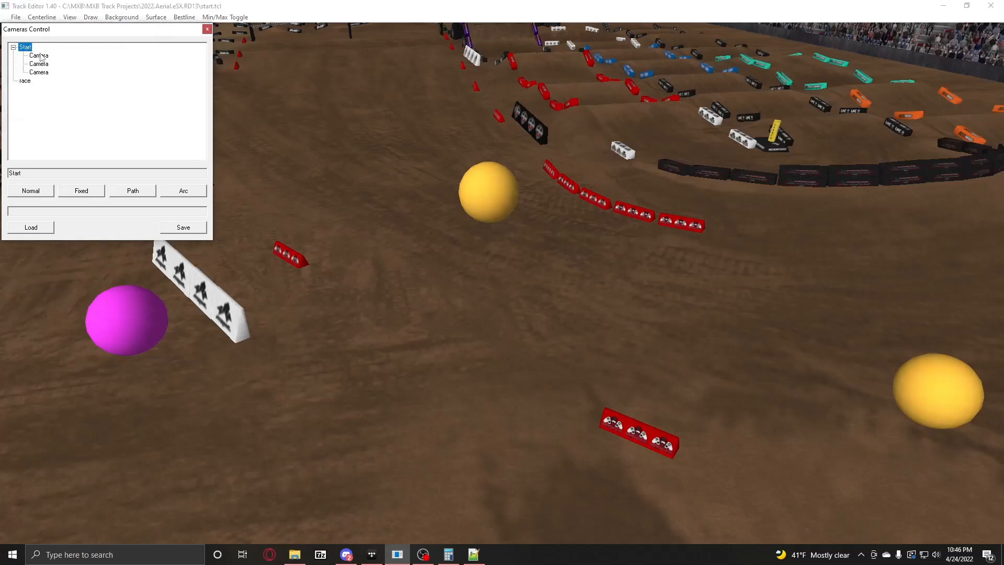
left_click(30, 49)
right_click(503, 181)
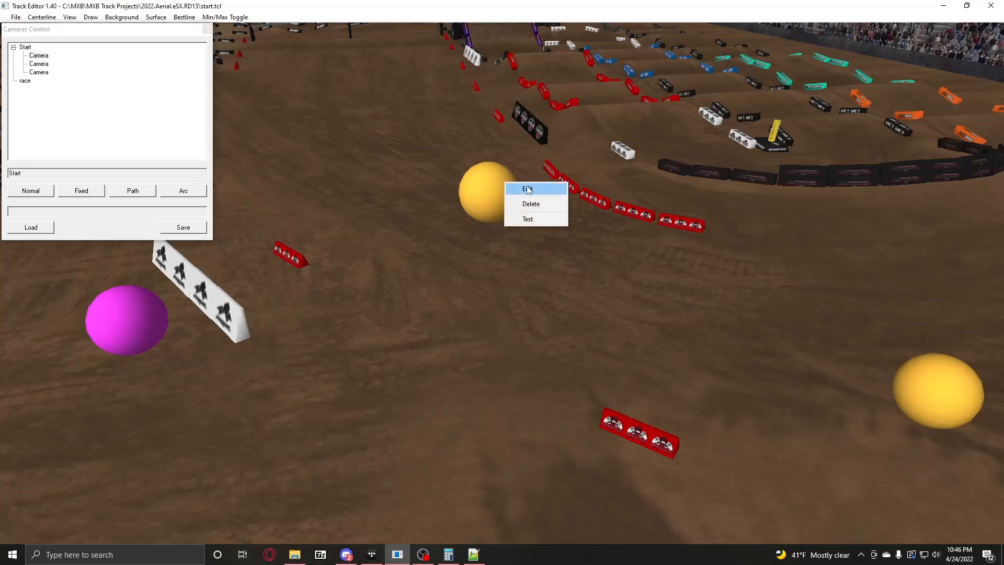
left_click(515, 191)
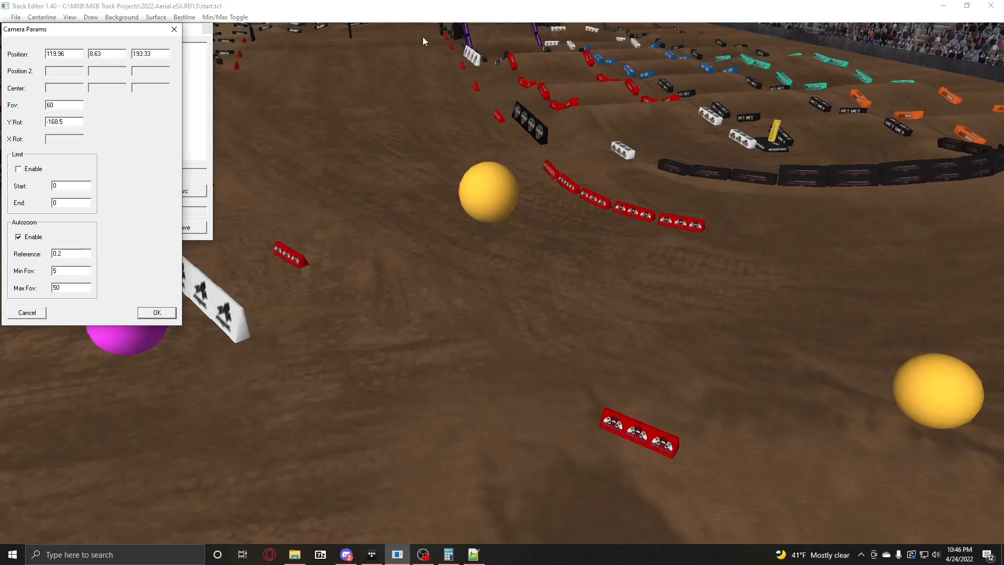
double_click(66, 104)
type("50")
key("Return")
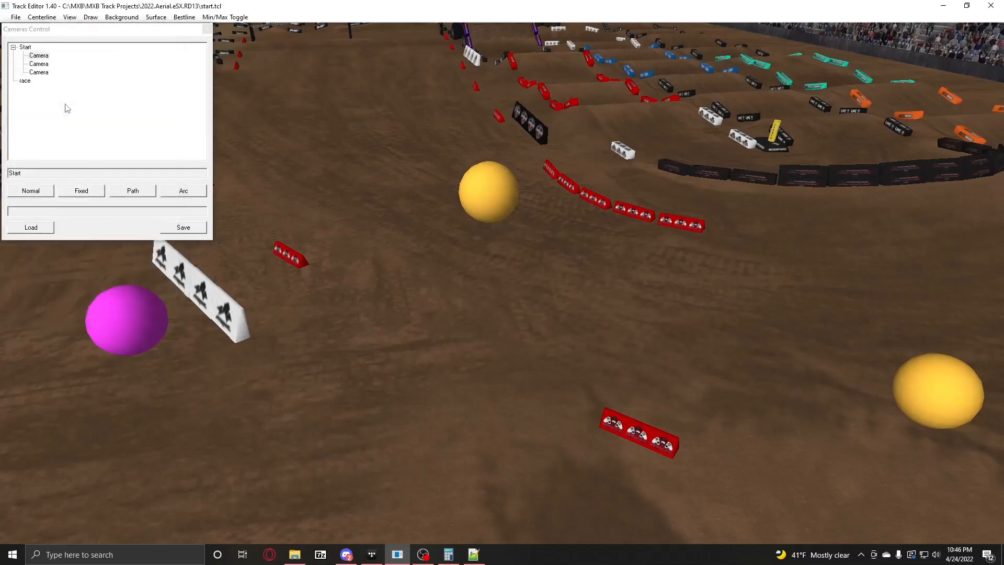
Step: Check the field of view in the same normal camera's parameters from a wider view of the track, and close them
right_click_drag(292, 253, 288, 115)
right_click_drag(528, 261, 503, 332)
right_click(497, 426)
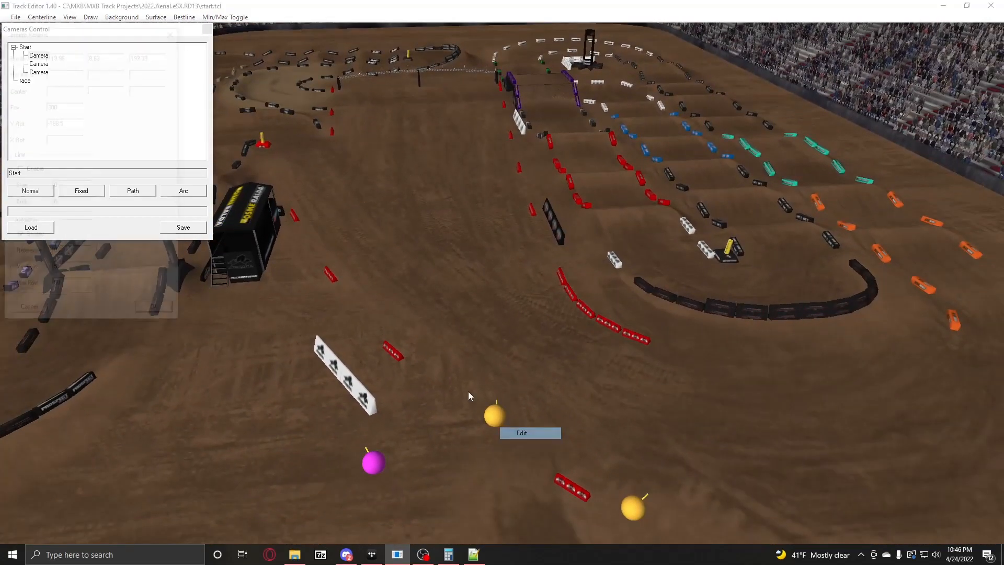
left_click(516, 429)
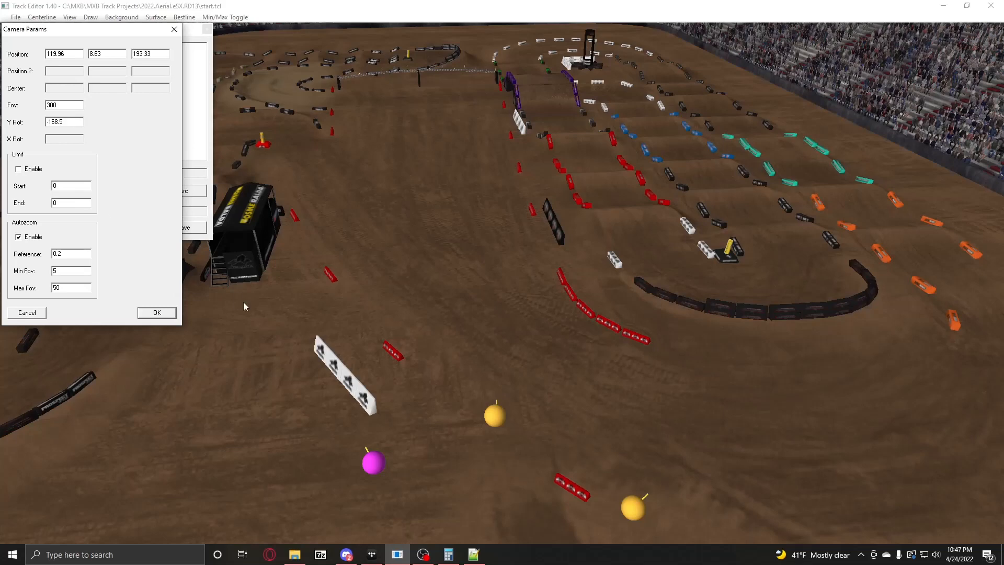
left_click(173, 315)
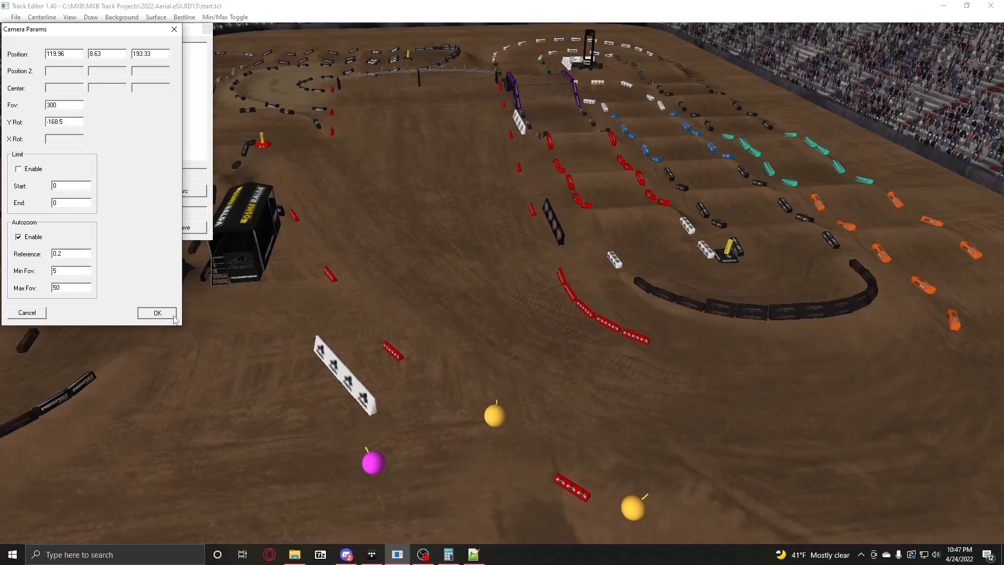
Step: Delete the fixed camera beside the white banner and the normal camera beside the single red barrier
right_click(377, 460)
left_click(410, 488)
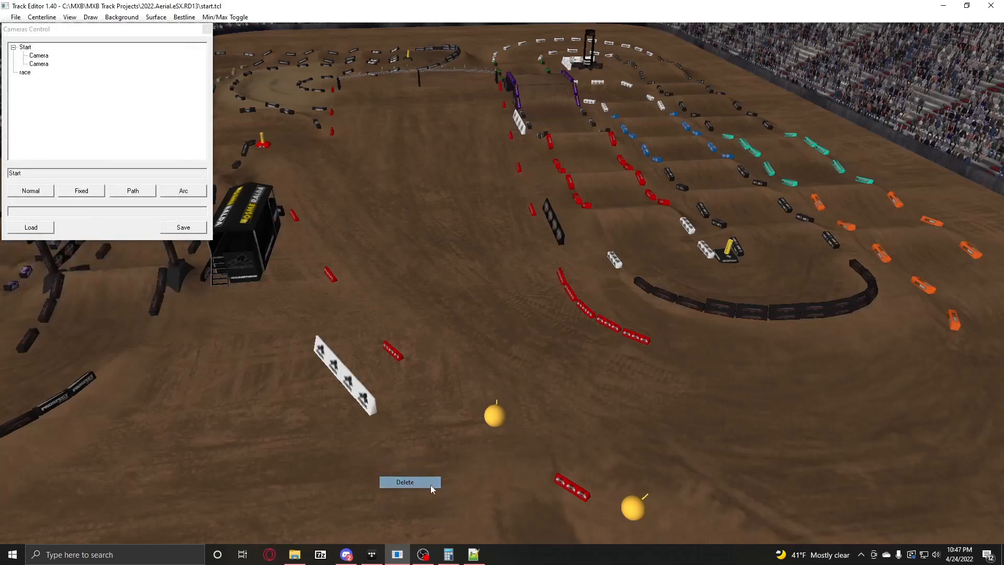
right_click(633, 506)
left_click(657, 484)
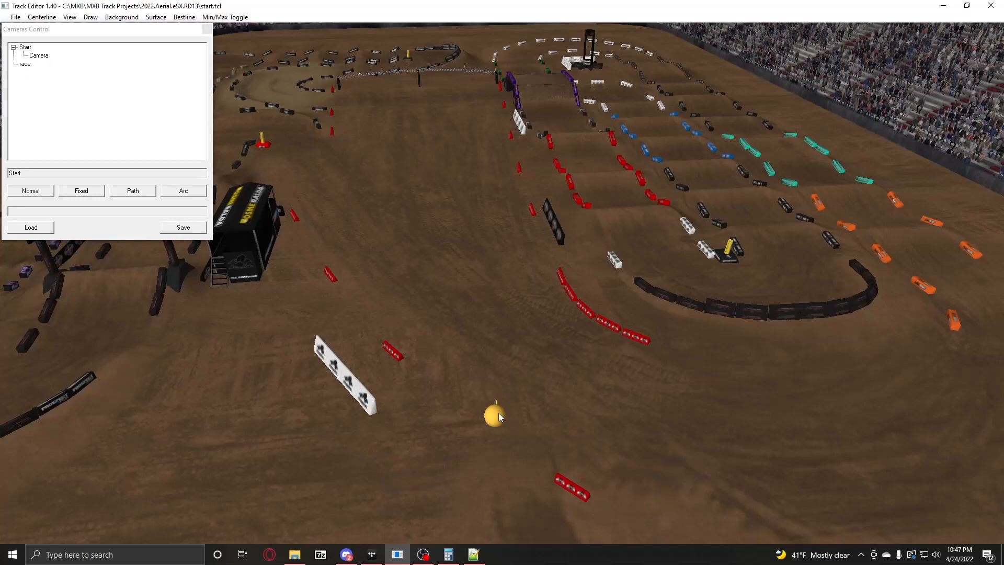
Step: Set the remaining normal camera's field of view to 60 and enable its limit from 300 to 450
right_click(498, 412)
left_click(520, 419)
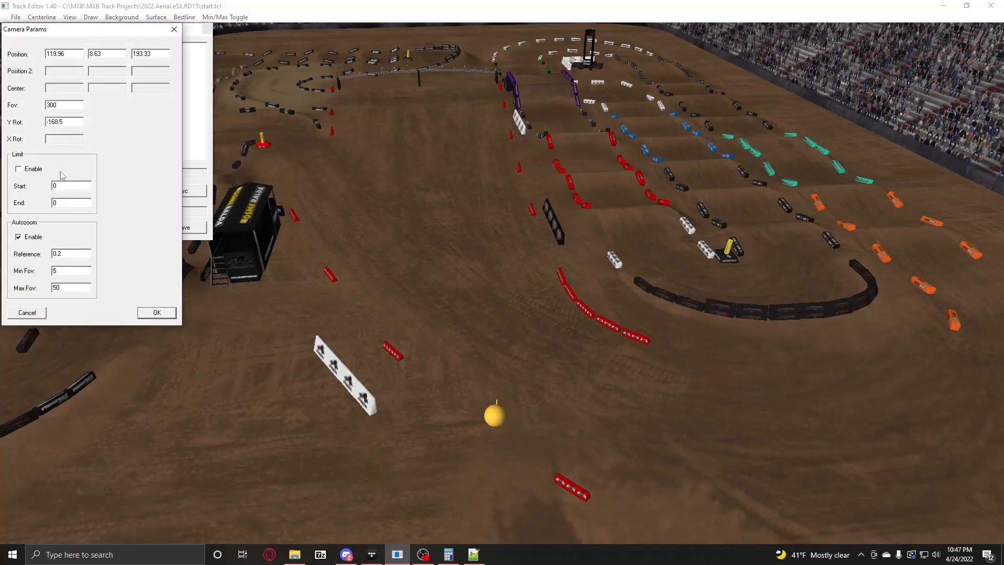
left_click(67, 107)
double_click(67, 108)
type("60")
left_click(37, 170)
double_click(60, 187)
type("300")
double_click(60, 202)
type("450")
key("Return")
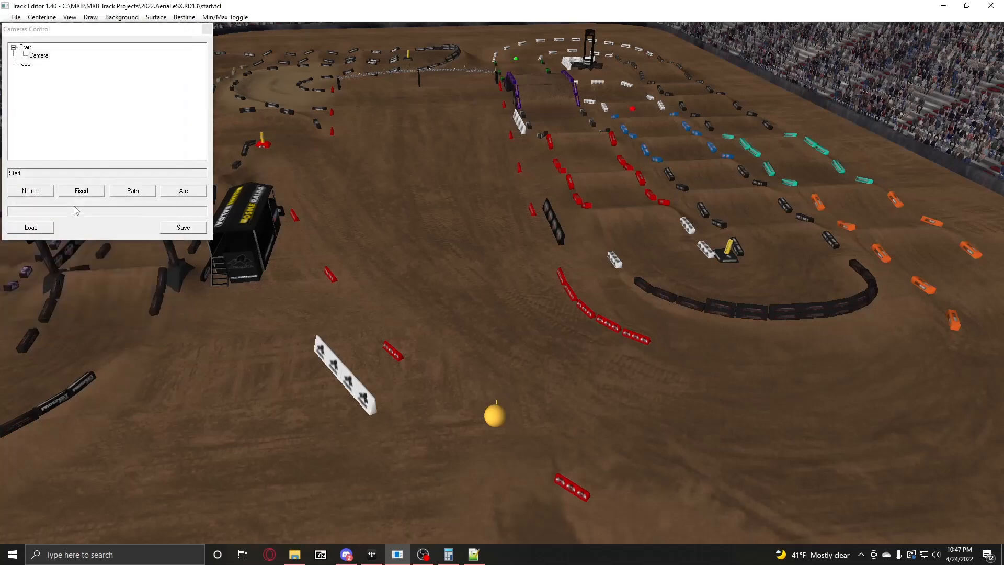
Step: Change the normal camera's limit to start at 450 and end farther along the track
right_click(504, 416)
left_click(514, 422)
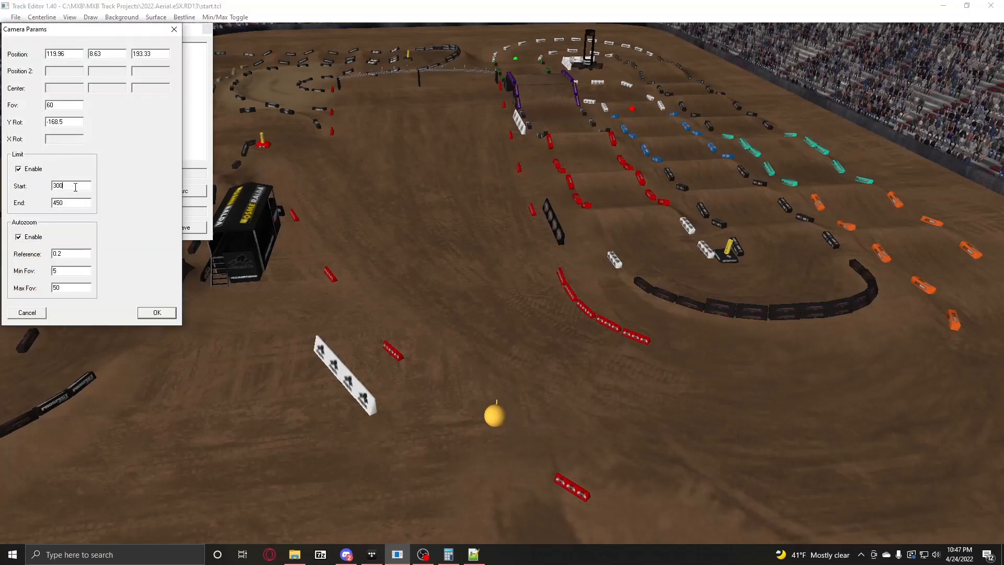
double_click(75, 187)
type("450")
double_click(77, 203)
type("450")
key("Return")
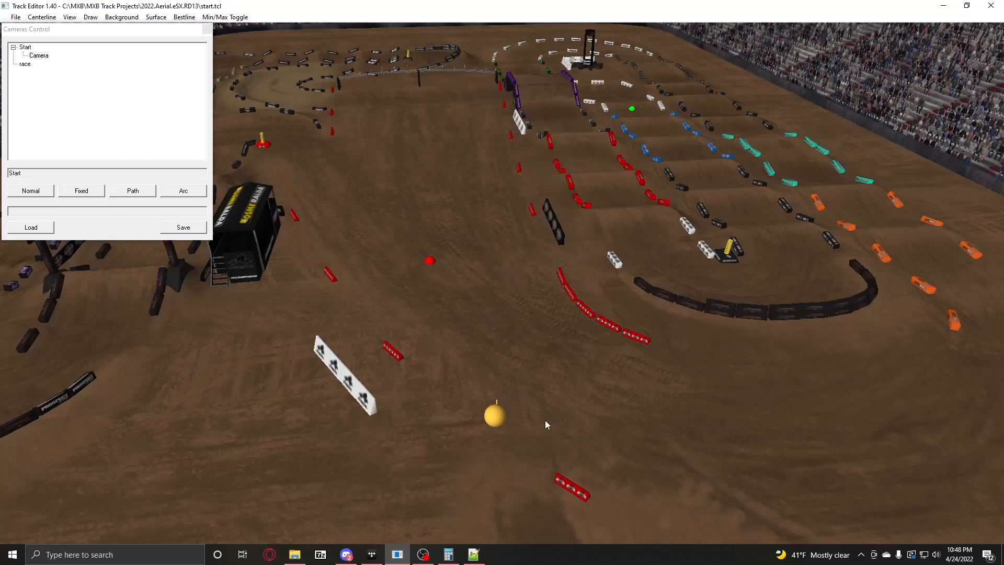
Step: Set the end of the normal camera's limit to 150
right_click(502, 411)
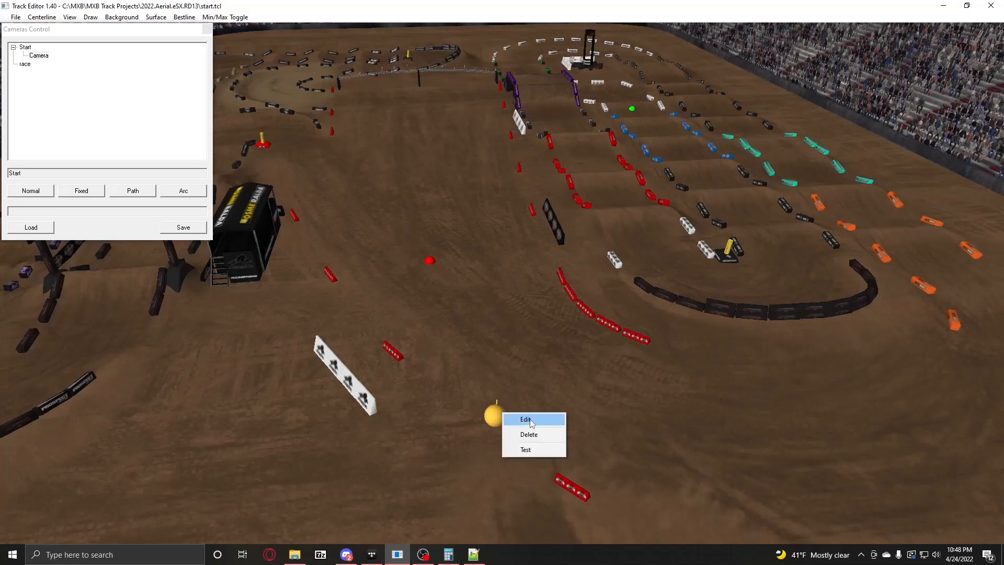
left_click(519, 416)
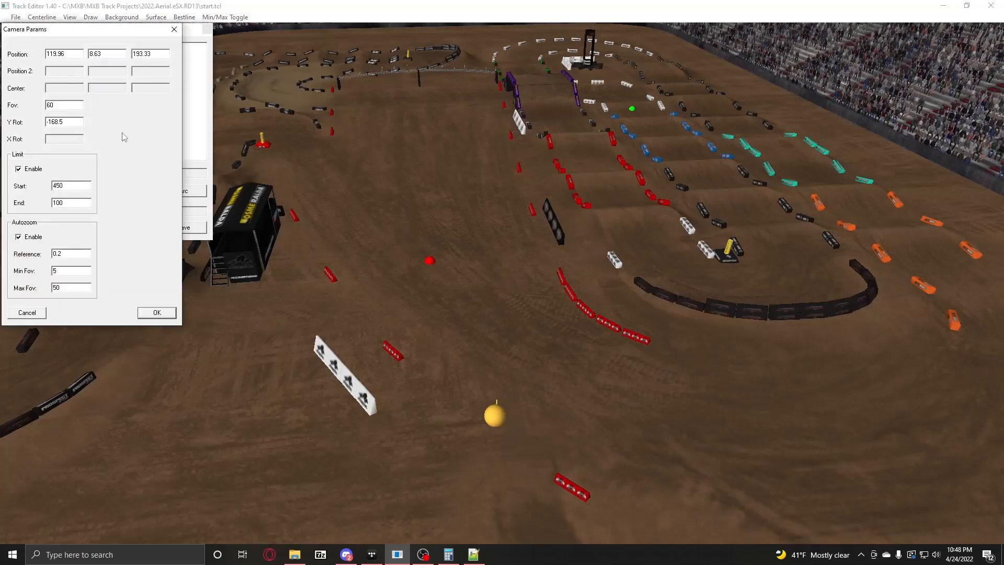
double_click(79, 206)
type("10")
key("Return")
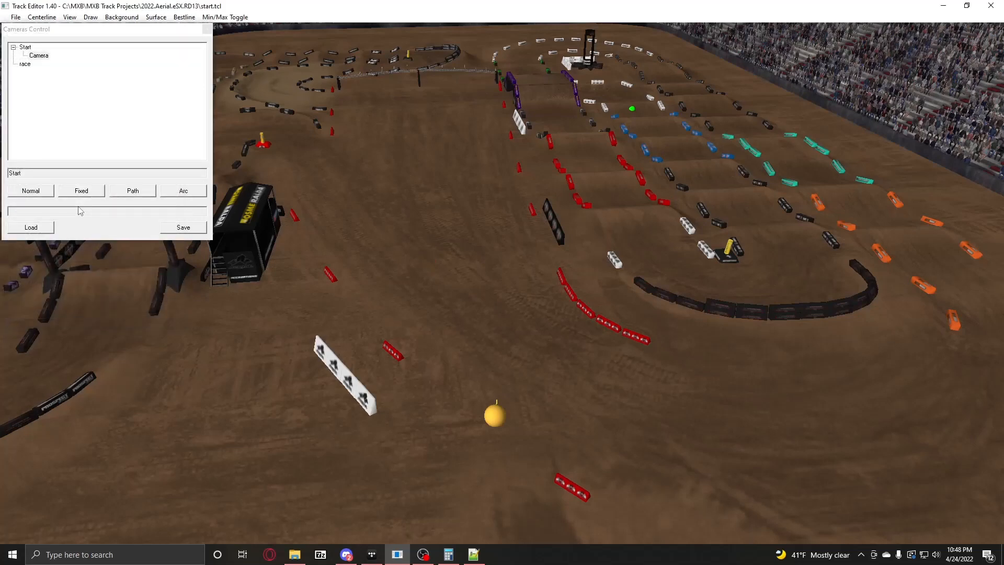
Step: Move the end of the normal camera's limit to 120
right_click(493, 415)
left_click(513, 419)
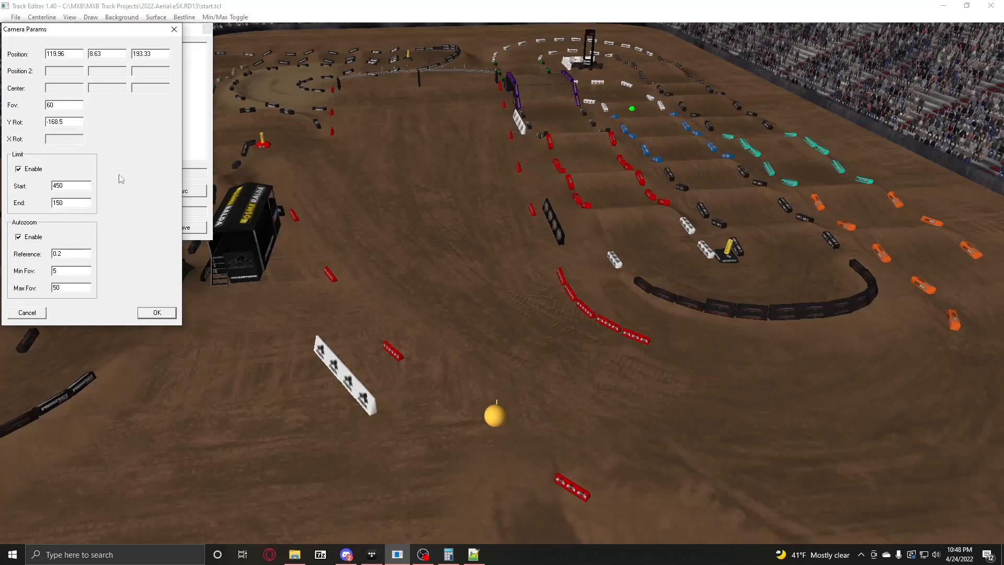
double_click(82, 204)
type("110")
key("Return")
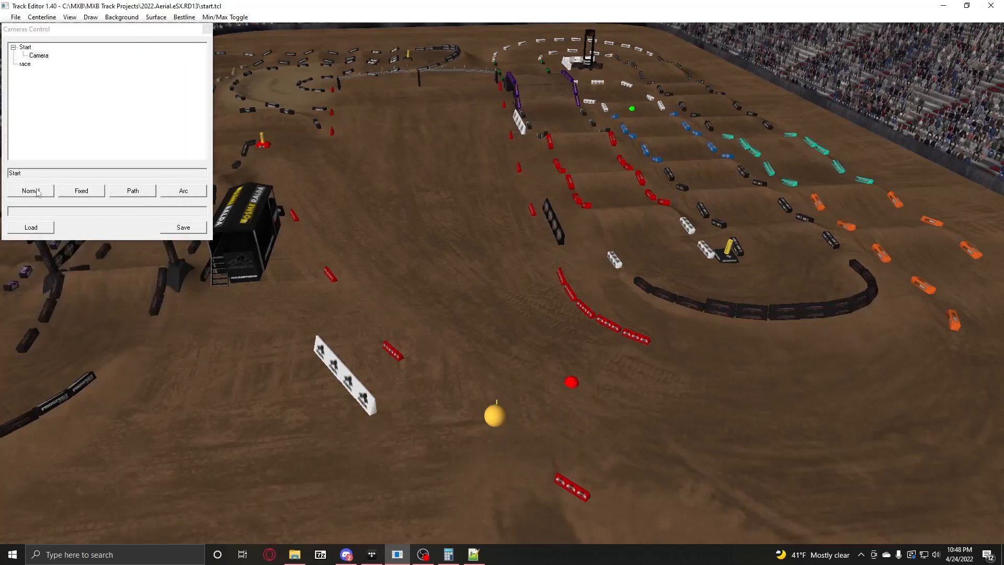
Step: Add a second normal camera to the Start set, over the open dirt beyond the first camera, and start its limit at 140
left_click(955, 414)
right_click(956, 414)
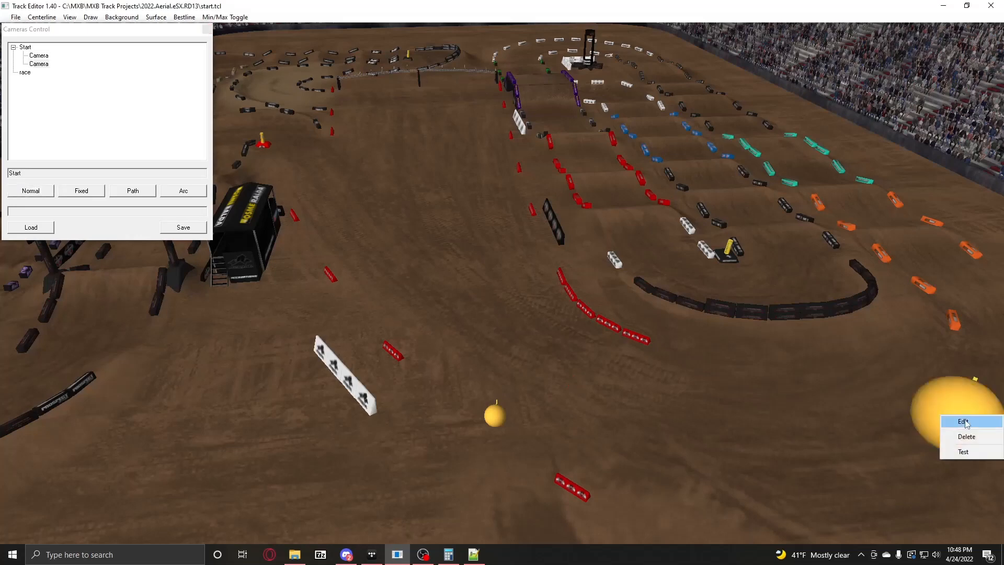
left_click(965, 419)
double_click(61, 187)
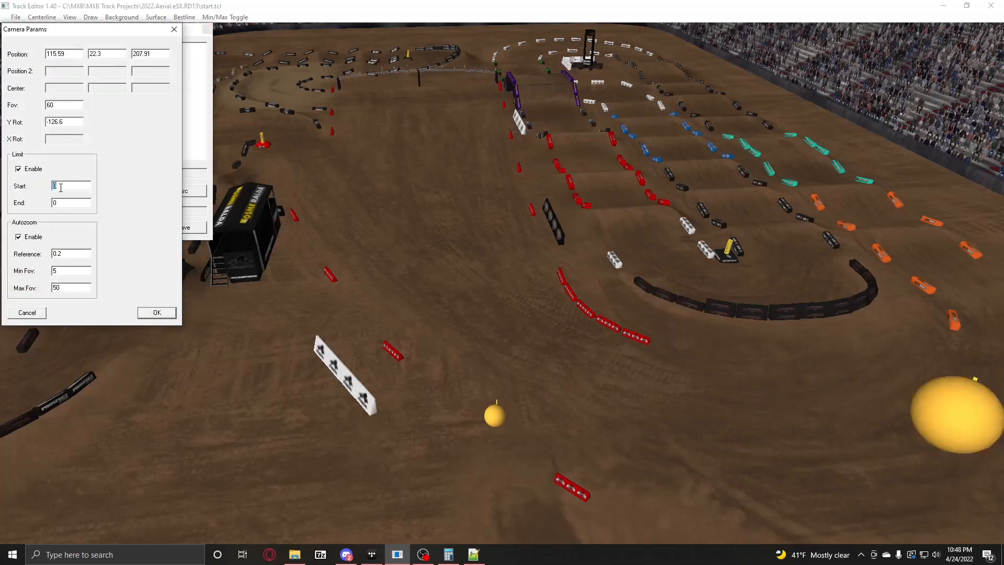
type("140")
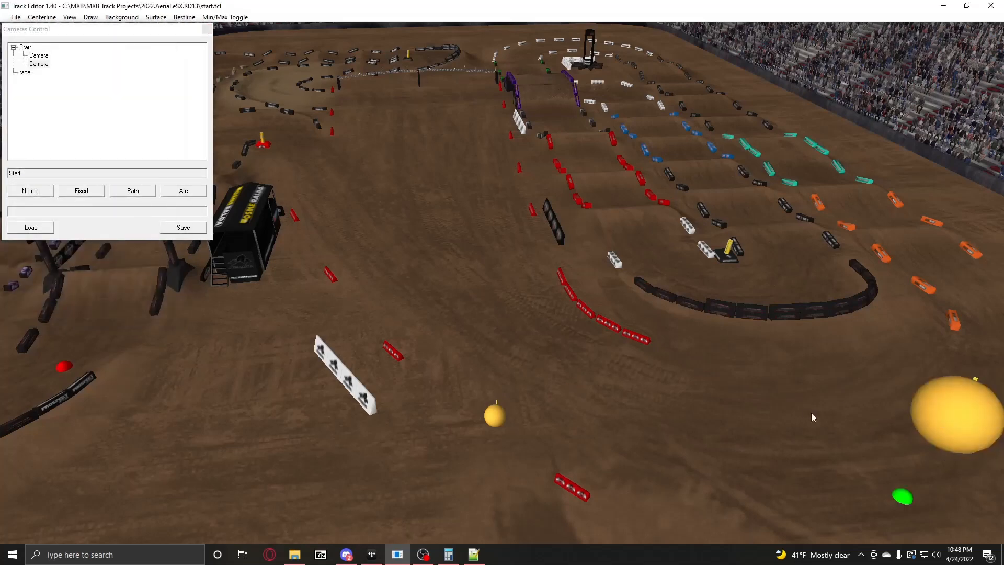
Step: Change the start of the second normal camera's limit to 110
double_click(60, 186)
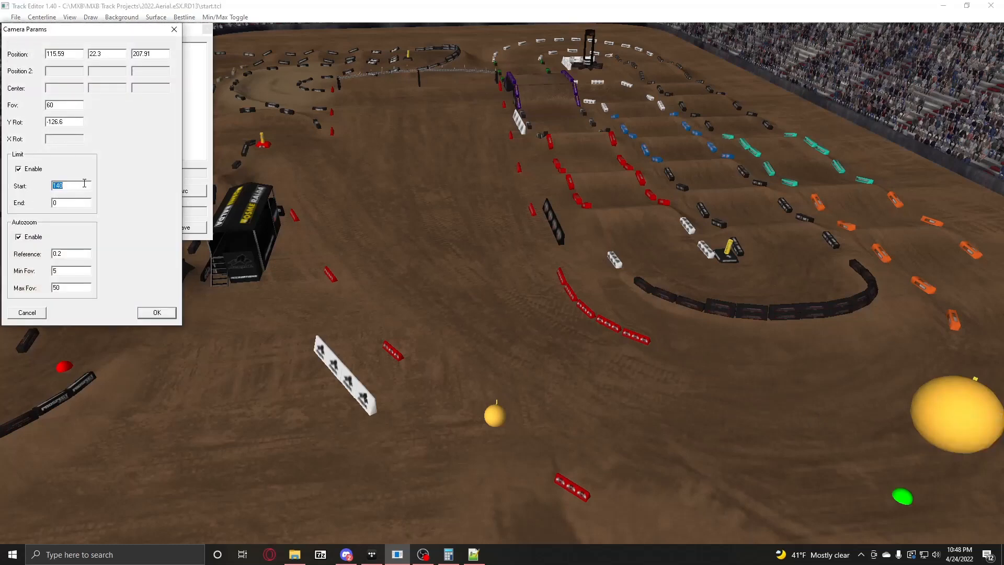
type("110")
key("Return")
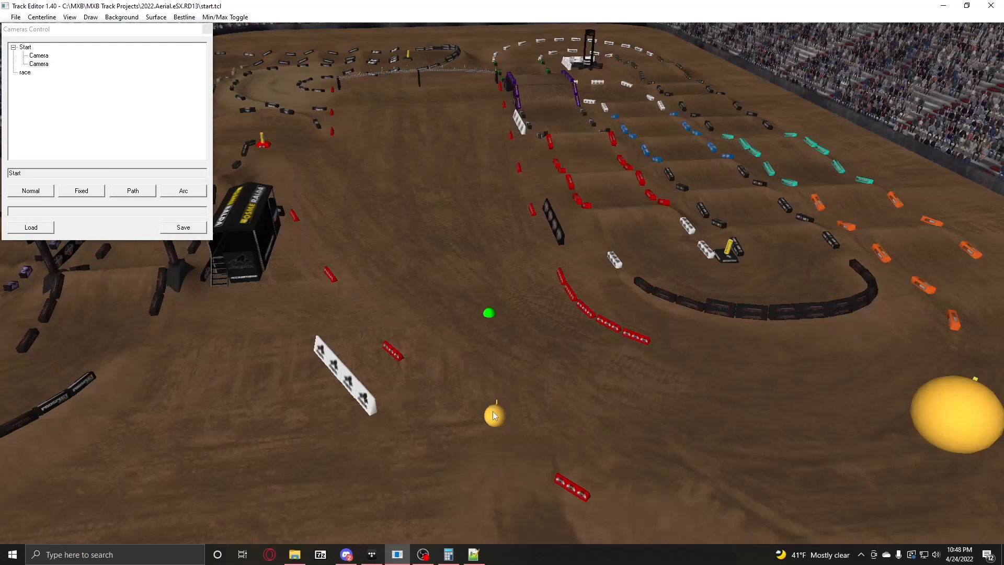
Step: Compare the limit start and end points of the two Start cameras in their parameters, leaving the values as they are
right_click_drag(495, 416, 502, 272)
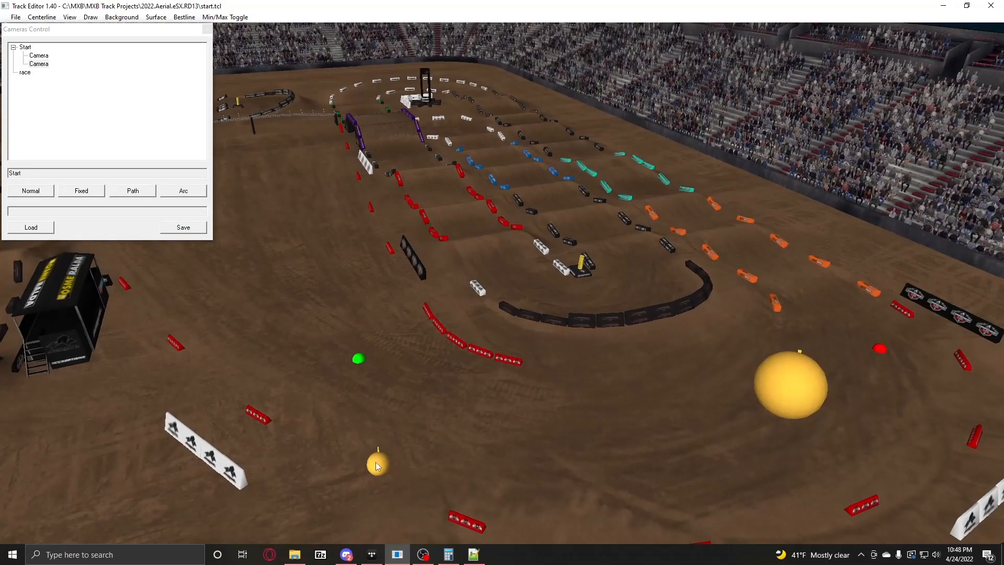
left_click(376, 462)
right_click(382, 462)
left_click(393, 468)
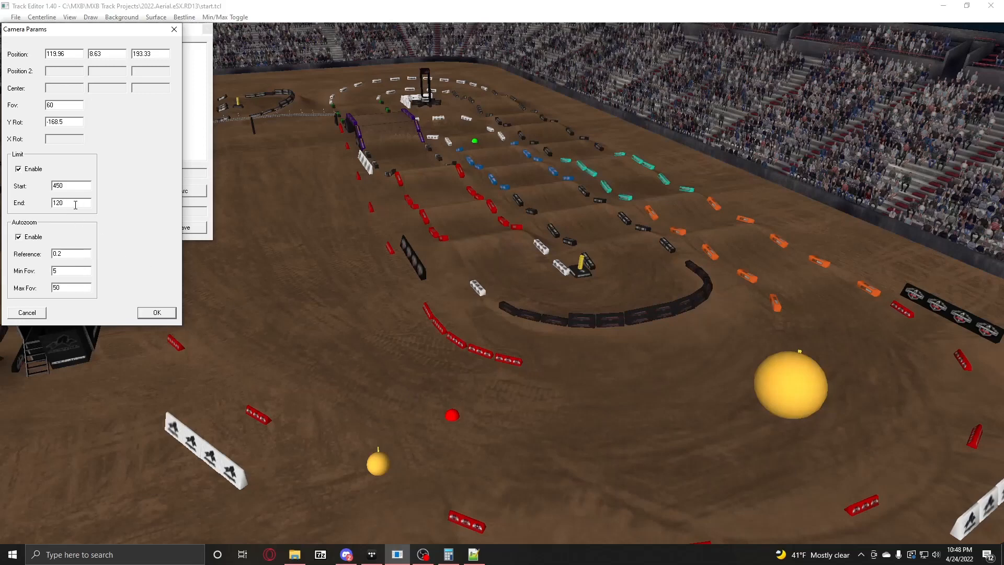
double_click(74, 203)
left_click(157, 312)
right_click(780, 387)
left_click(799, 390)
left_click(155, 313)
left_click(382, 463)
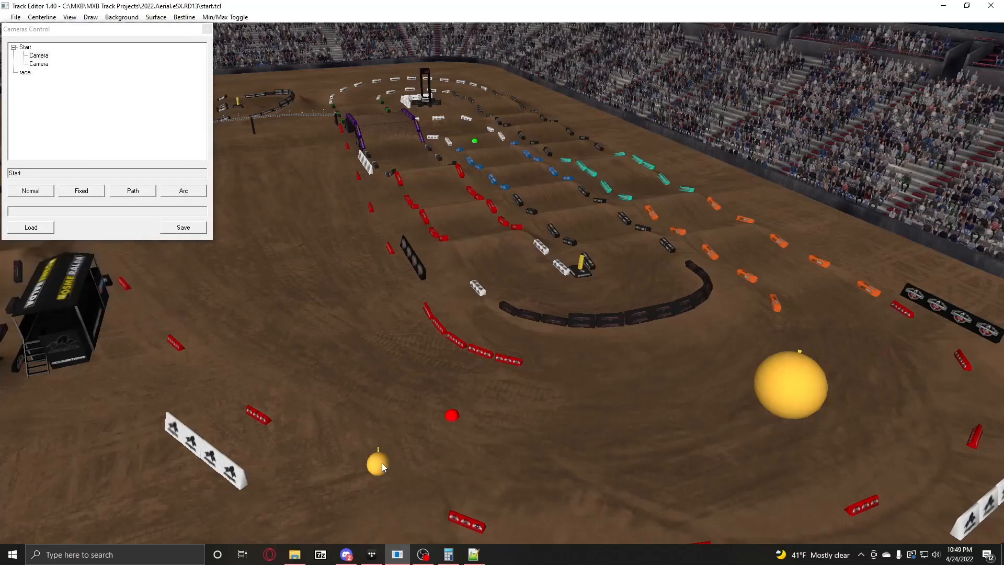
right_click(382, 462)
left_click(405, 467)
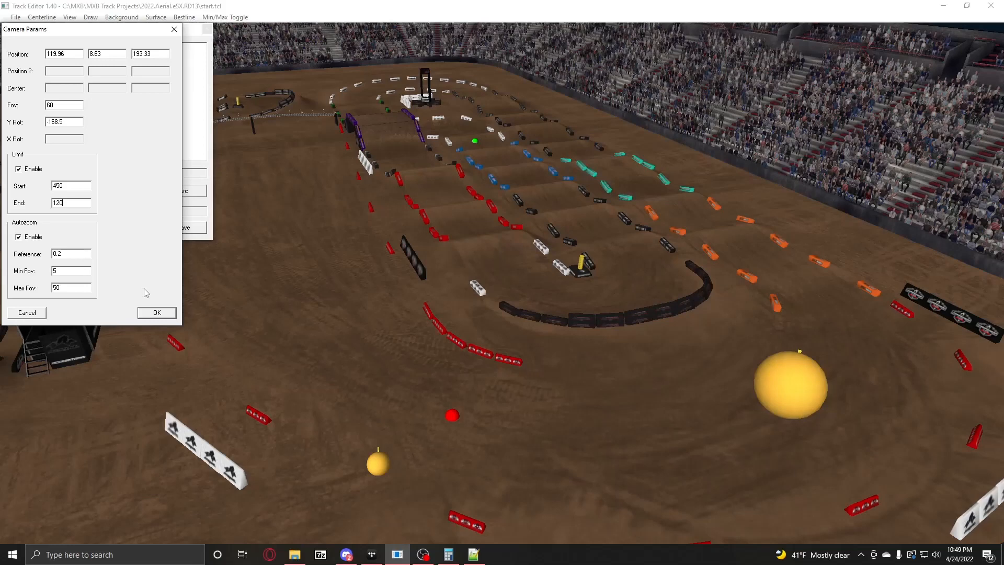
left_click(163, 312)
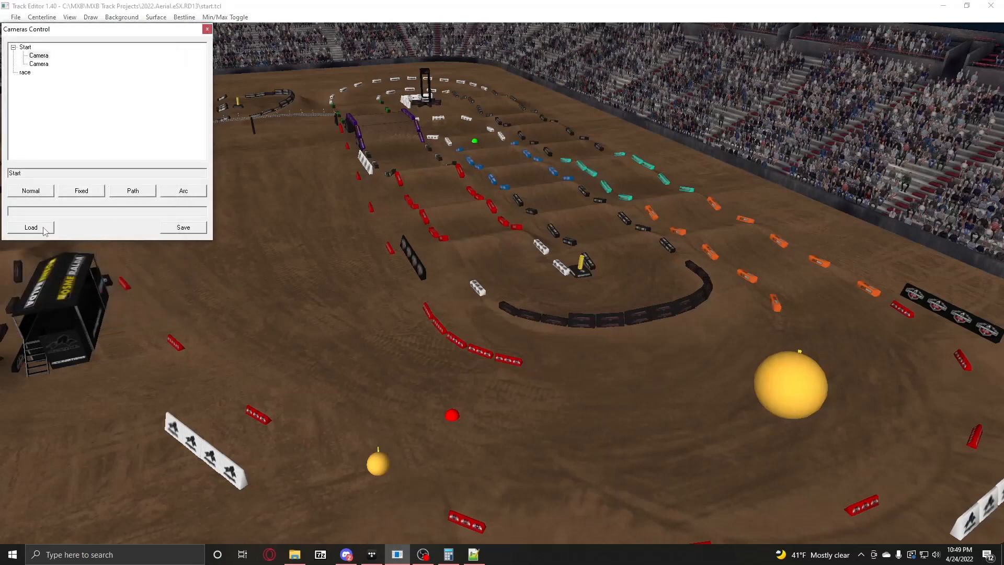
Step: Load the camera file 2022.Aerial.eSX.RD13.tsc
left_click(44, 229)
left_click(127, 102)
double_click(127, 102)
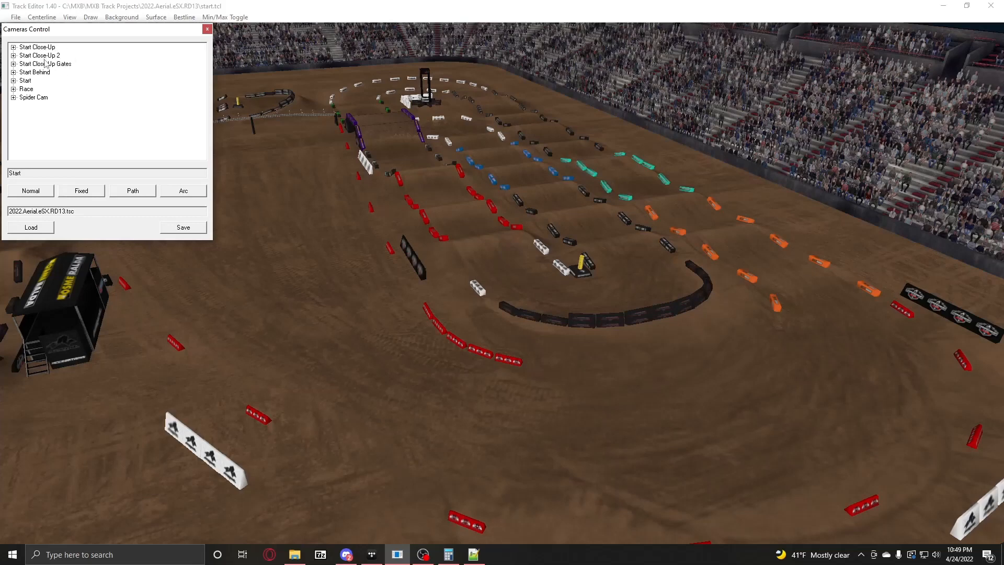
Step: Expand the Start Close-Up, Start Close-Up 2, Start Close-Up Gates and Start Behind sets to list their cameras
left_click(32, 48)
left_click(13, 47)
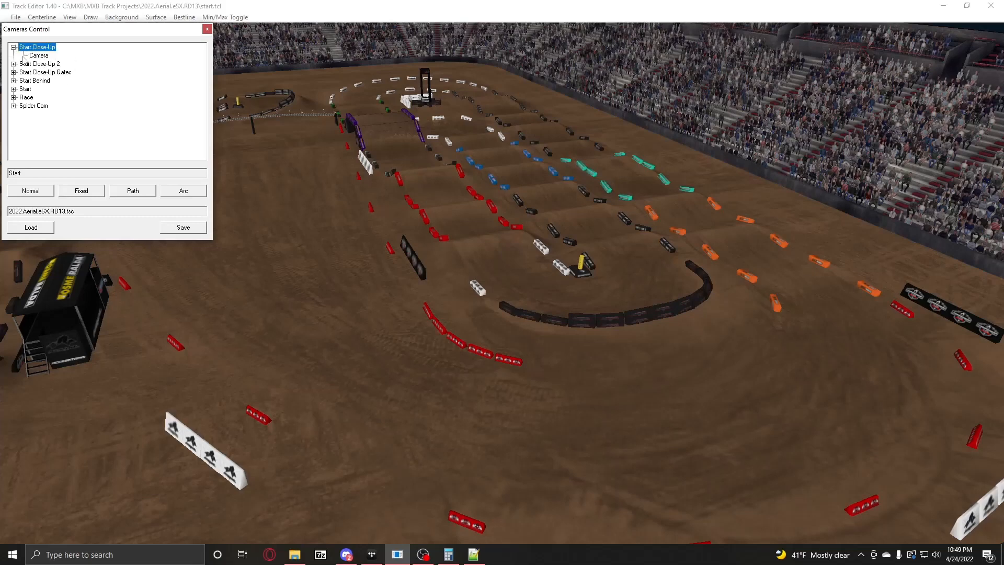
left_click(14, 64)
left_click(14, 81)
left_click(14, 106)
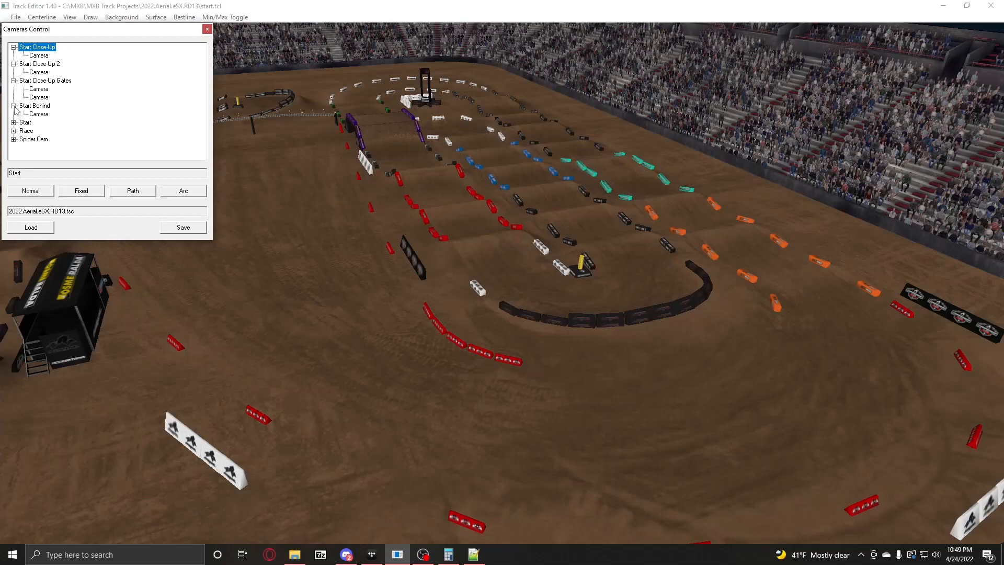
Step: Open the Start Close-Up set and the Start Close-Up 2 set for editing in turn to inspect where their cameras sit
right_click(41, 47)
left_click(58, 51)
right_click_drag(378, 267, 502, 272)
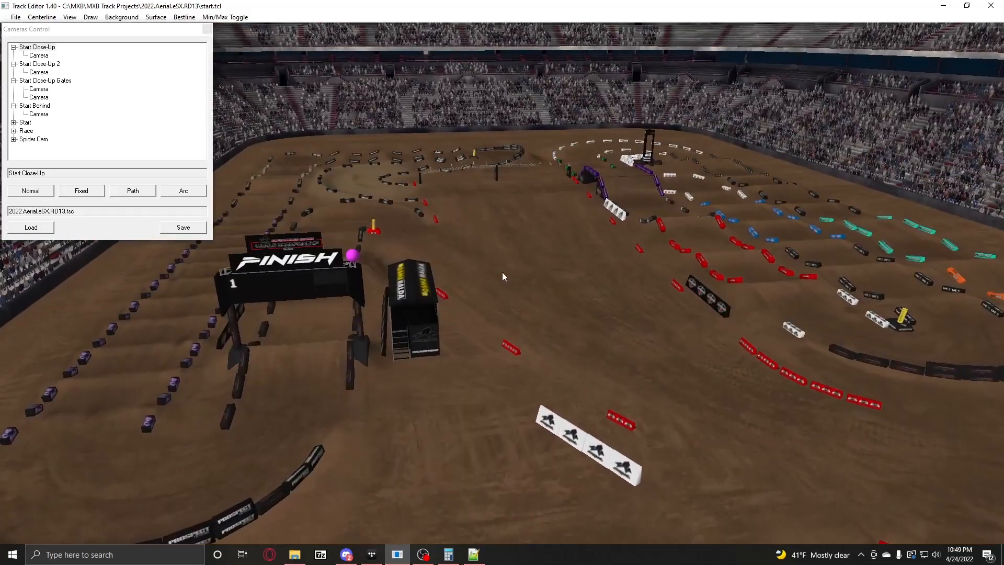
right_click(40, 64)
left_click(50, 73)
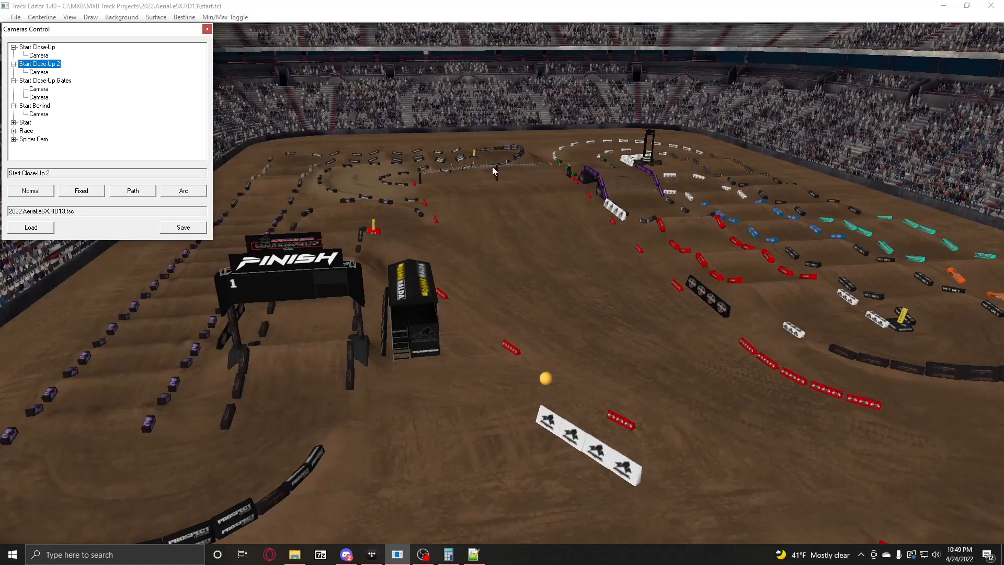
left_click(575, 345)
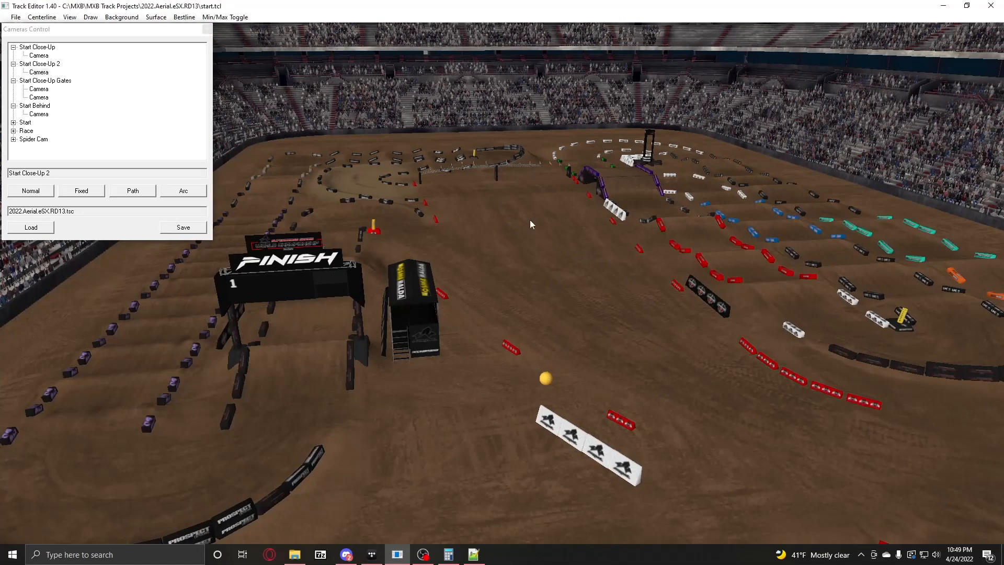
Step: Open the Start Close-Up Gates set for editing and examine its cameras, ending at the fixed camera beside the start gate
right_click(54, 81)
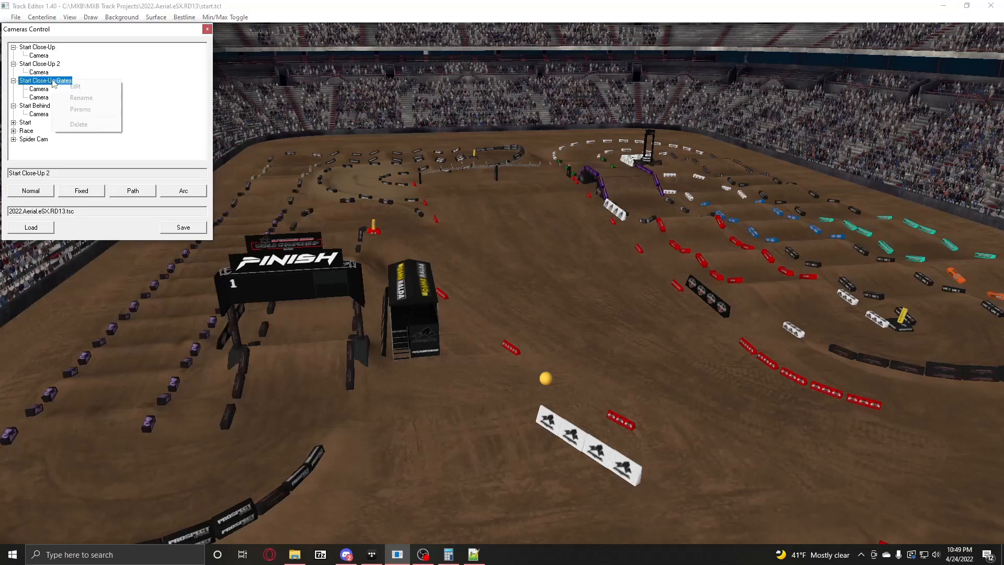
left_click(74, 87)
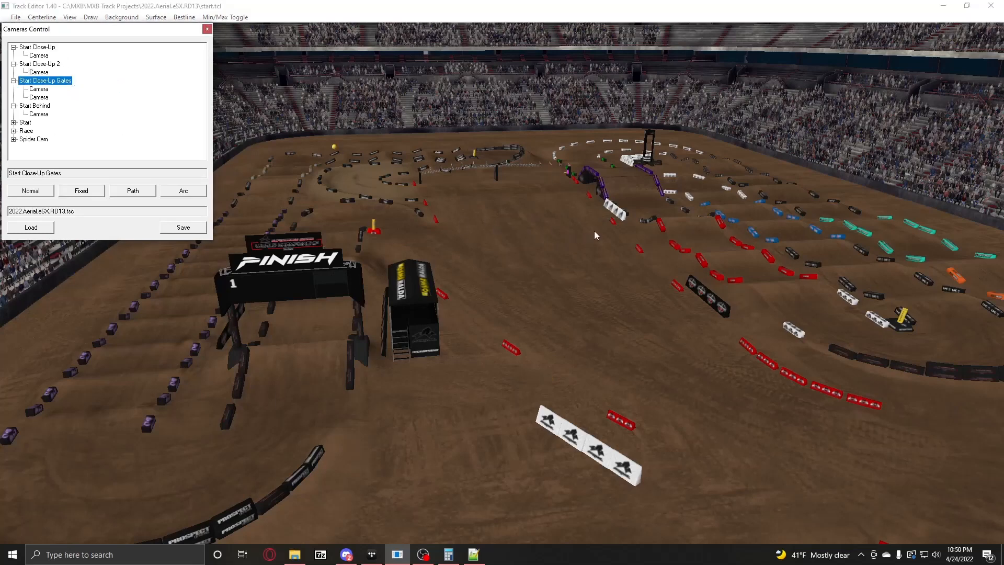
left_click_drag(593, 231, 559, 230)
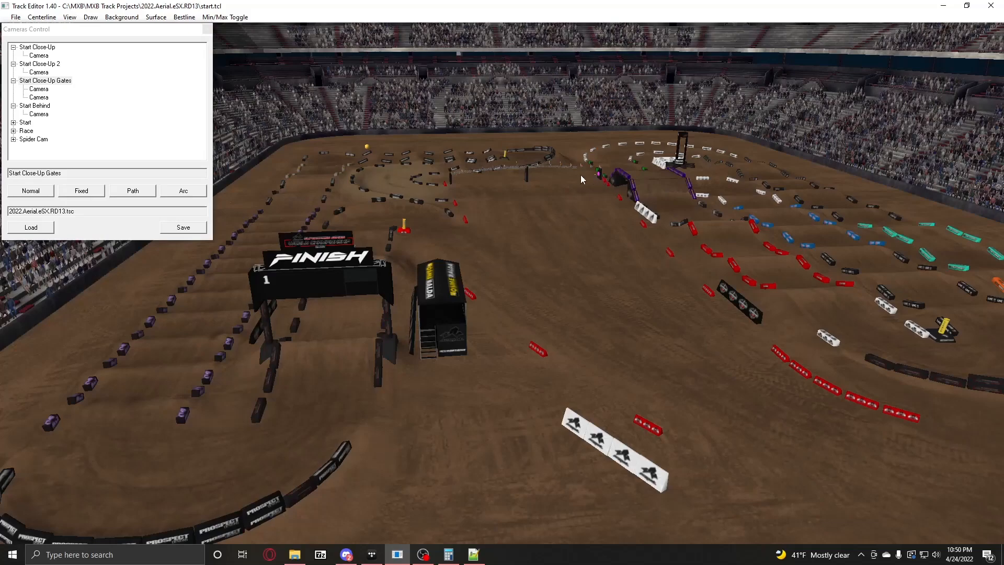
left_click(46, 98)
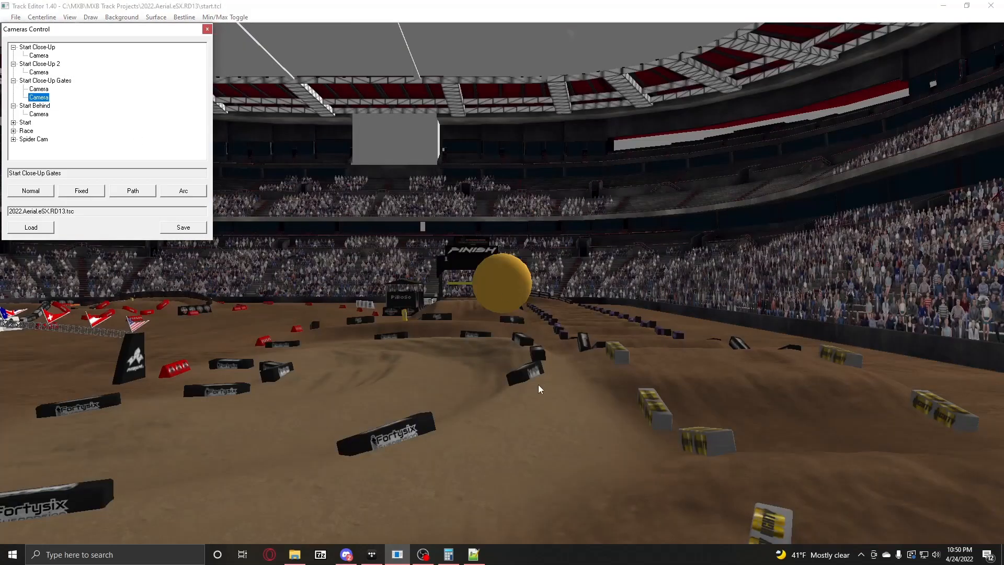
left_click(540, 388)
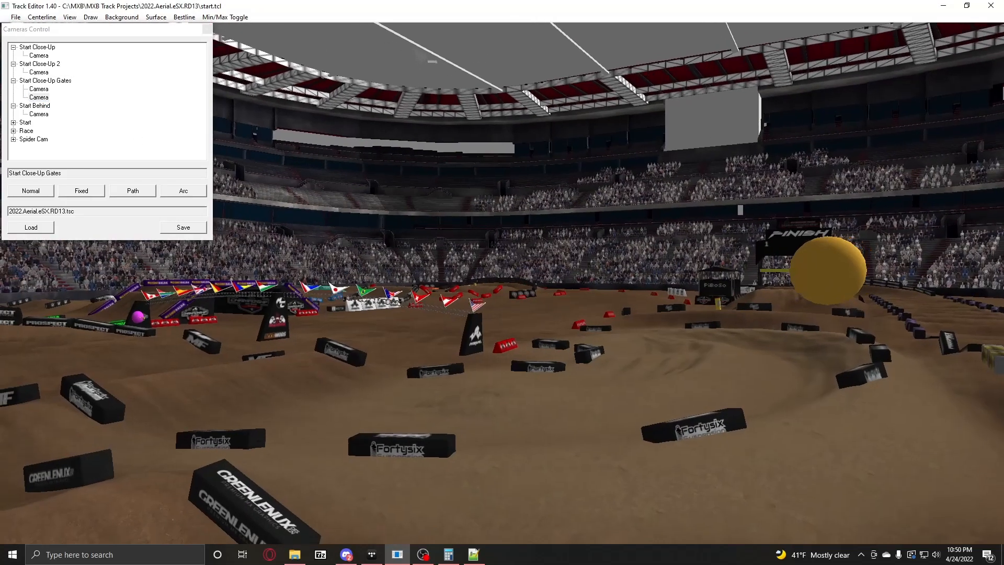
key("w")
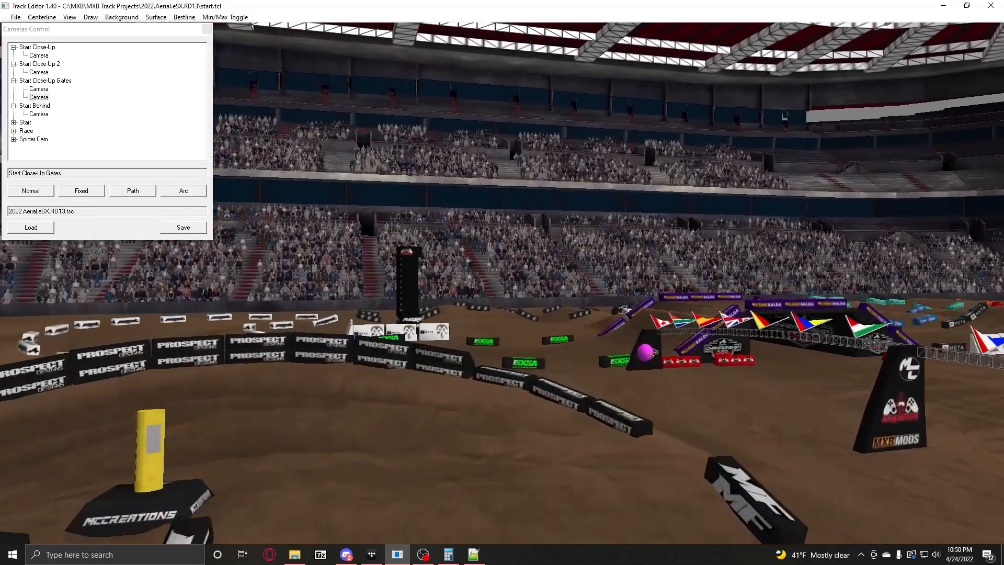
key("s")
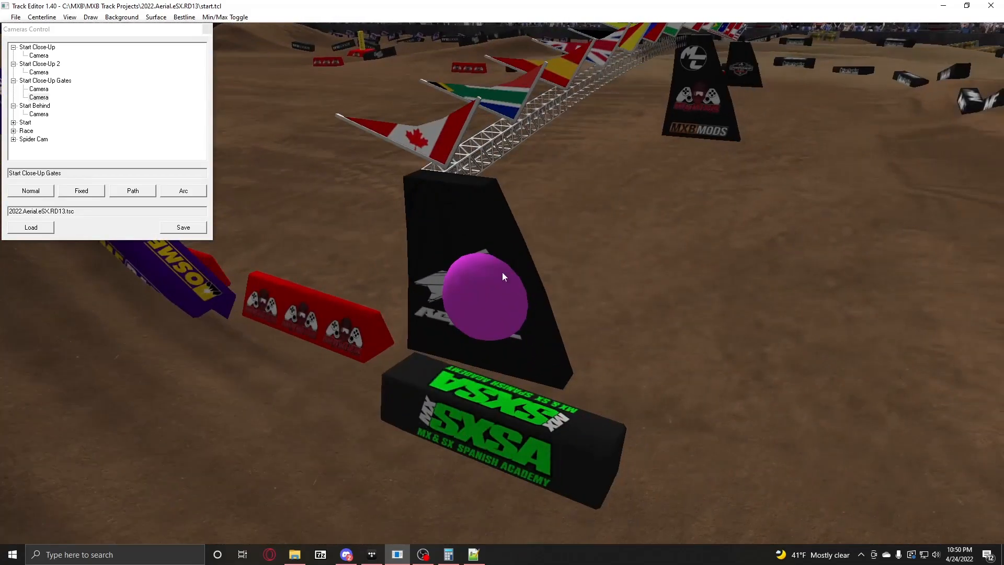
Step: Test the fixed camera at the end of the start gate and return to an overview of the gate
right_click(502, 279)
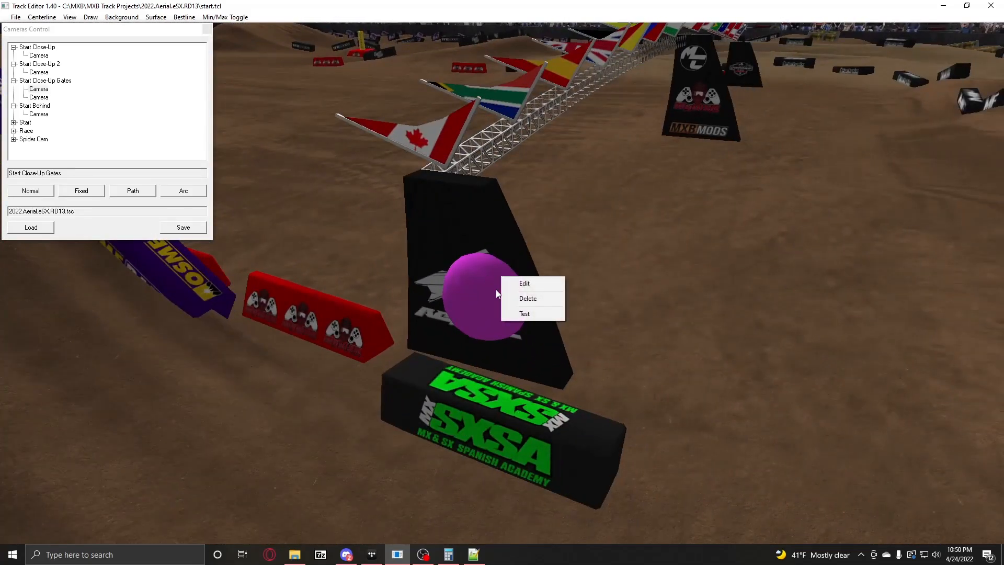
left_click(524, 314)
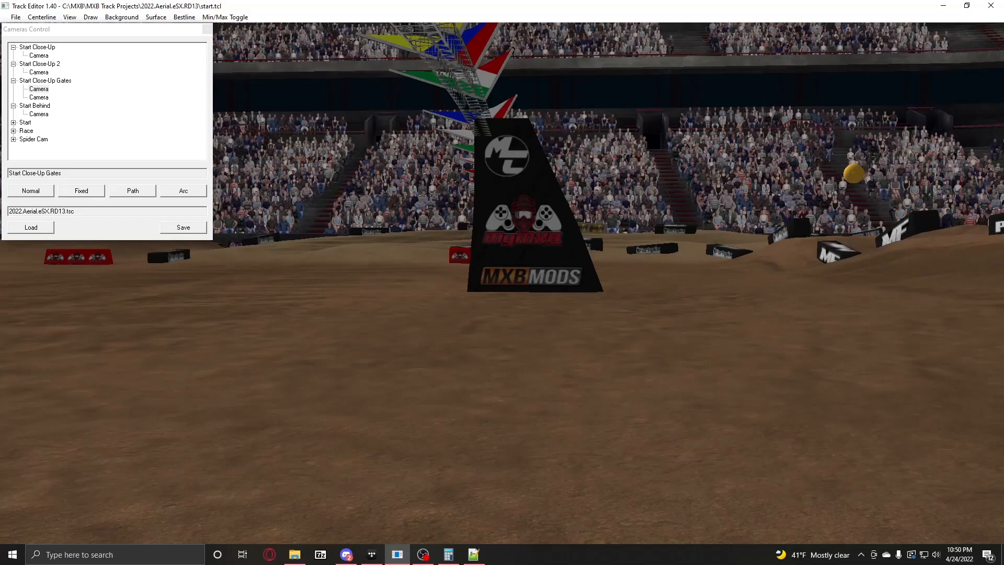
right_click(501, 272)
left_click(669, 270)
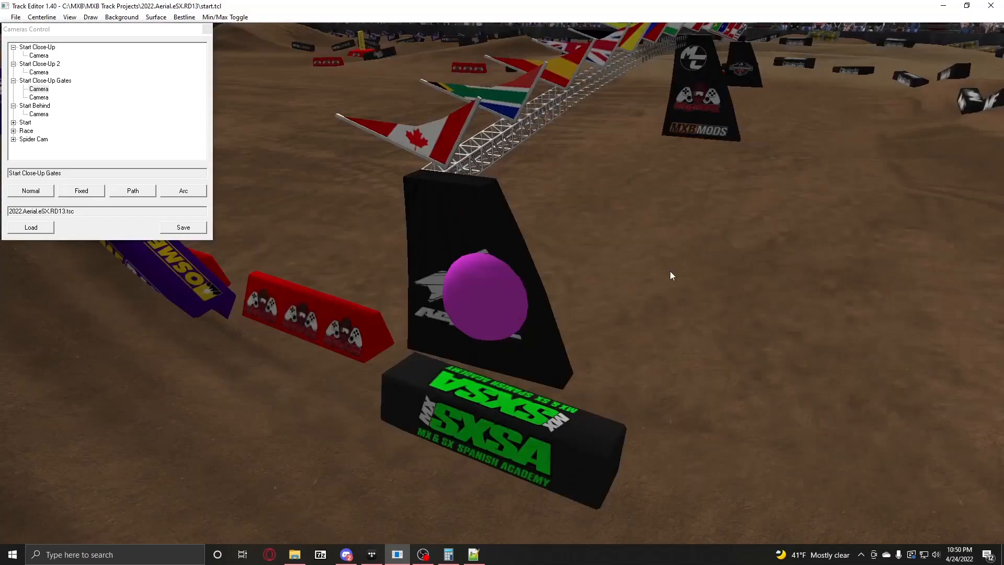
left_click_drag(669, 271, 703, 298)
left_click_drag(502, 272, 502, 273)
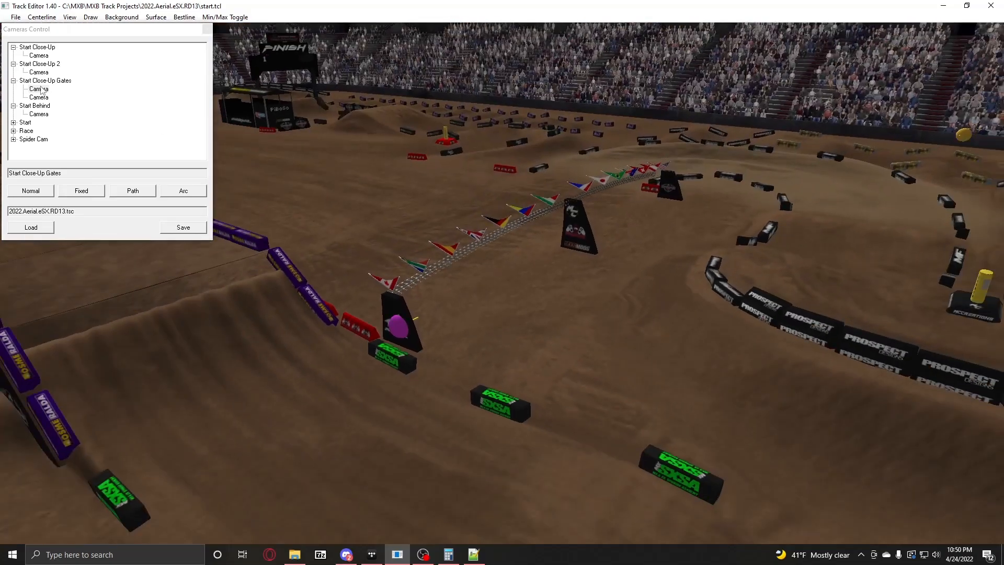
Step: Open the Start Behind set for editing and go to its camera in the grandstand
left_click(22, 106)
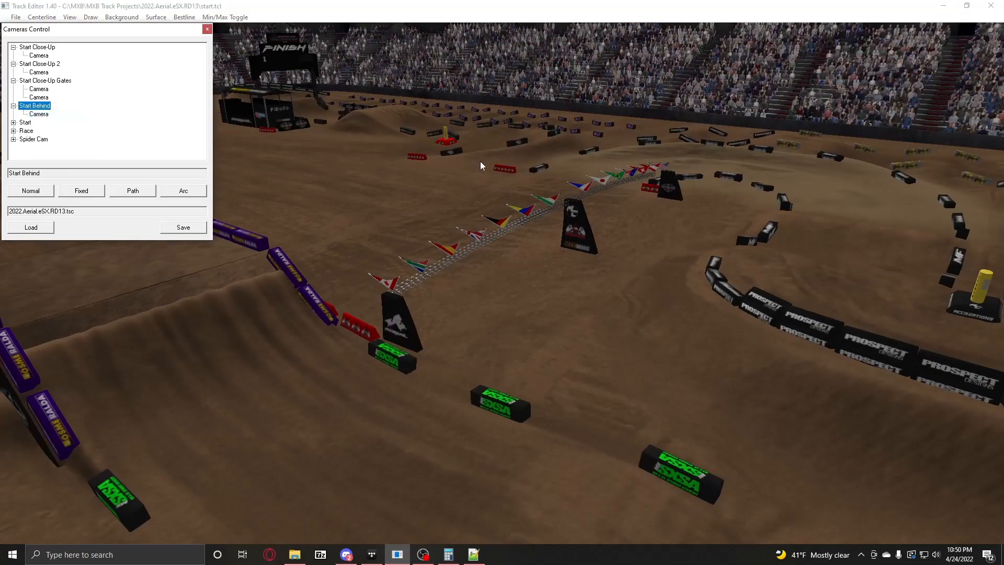
left_click_drag(480, 166, 481, 214)
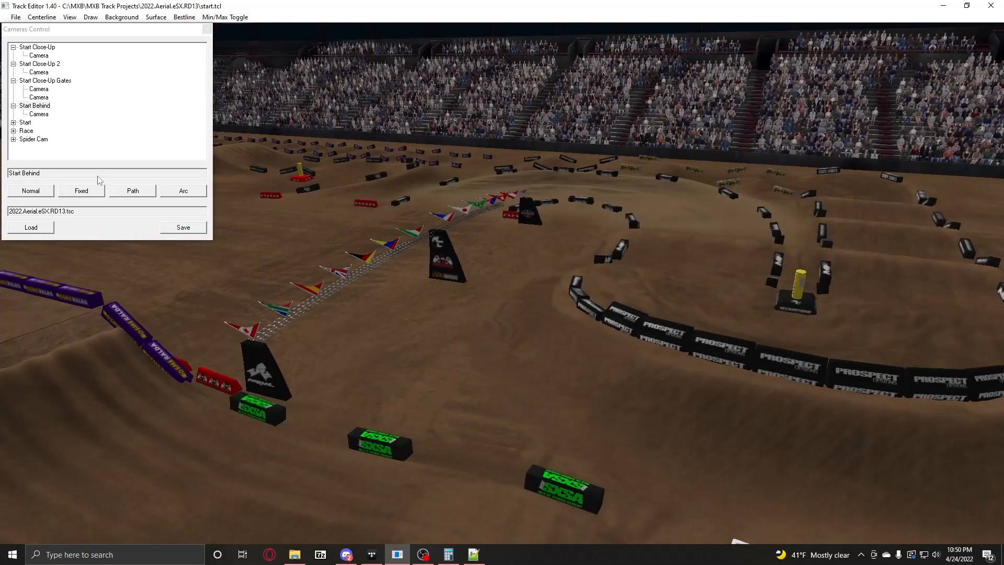
left_click(38, 114)
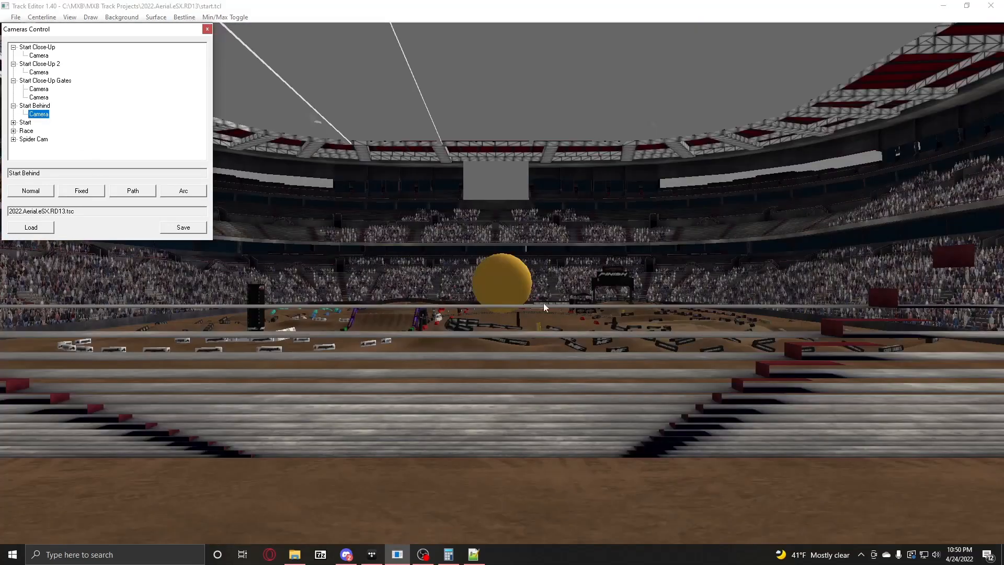
Step: Review the parameters of the Start Behind set's grandstand camera and test its view
right_click(530, 284)
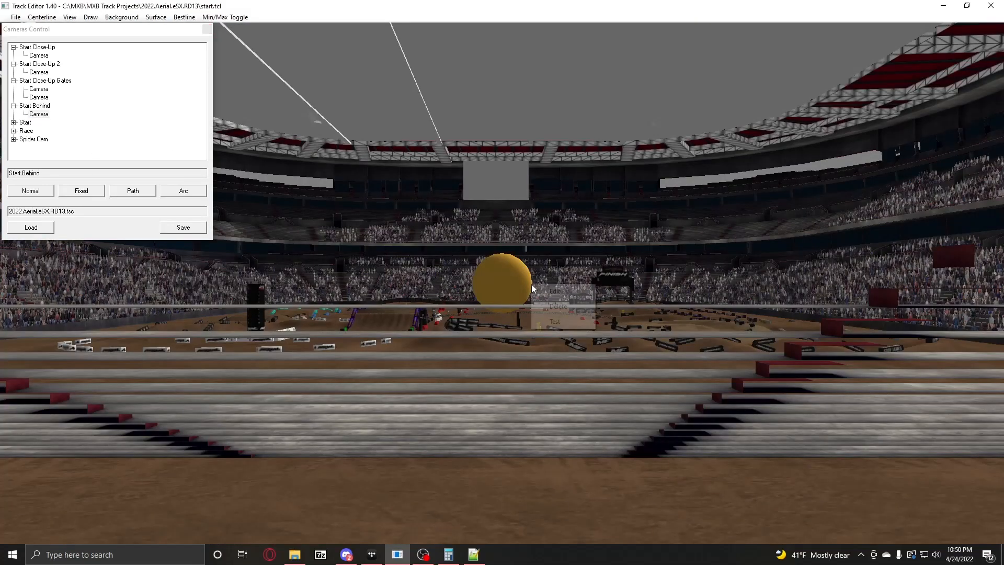
left_click(541, 291)
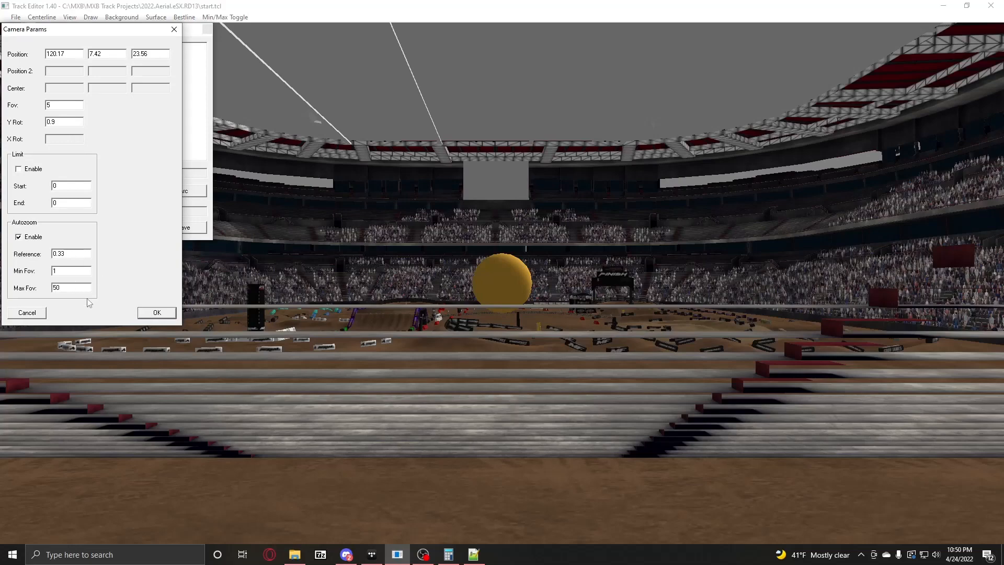
left_click(157, 313)
right_click(519, 267)
left_click(542, 305)
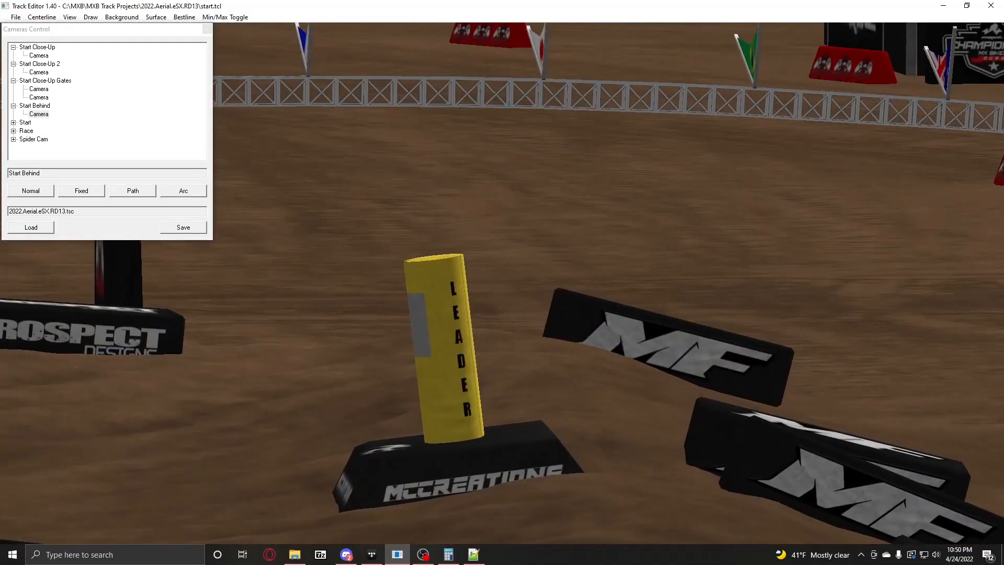
Step: Leave the camera test and reopen the grandstand camera's parameters to review its autozoom reference value
right_click(502, 272)
left_click(528, 280)
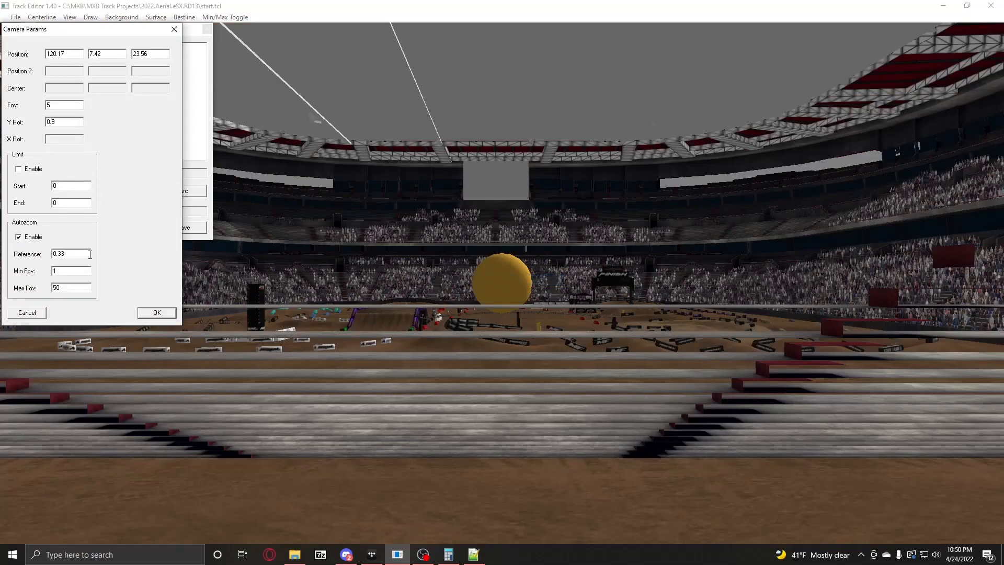
left_click_drag(90, 255, 27, 267)
left_click(158, 312)
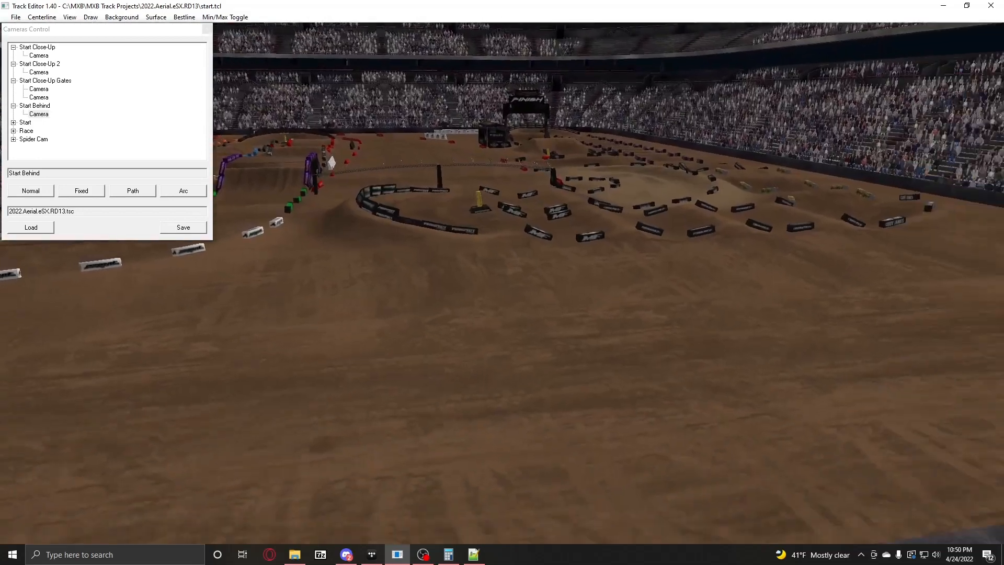
Step: Check the surface assigned to the Start Behind set and to the Race set, collapsing the expanded camera sets in between
right_click(31, 107)
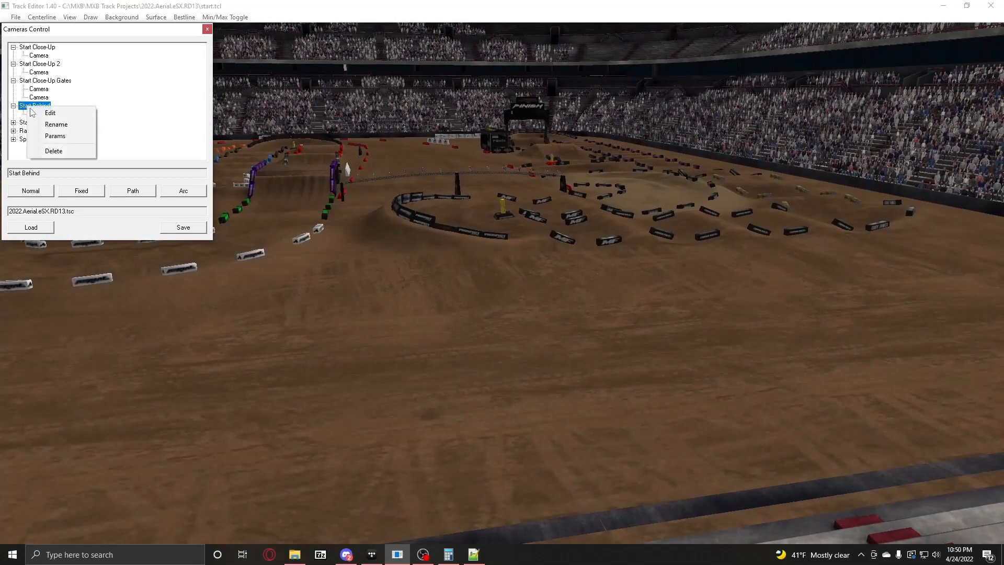
left_click(55, 135)
left_click(44, 103)
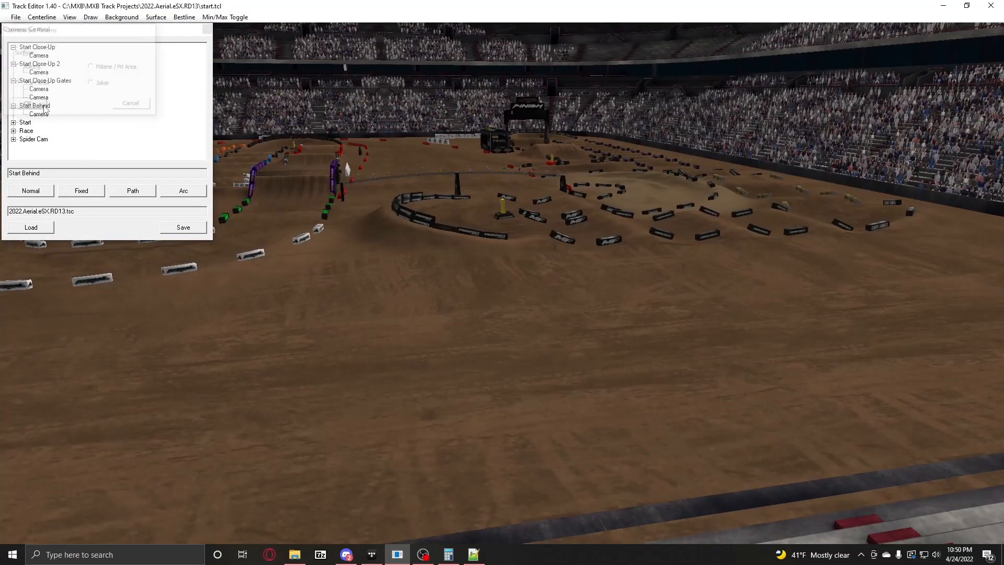
left_click(14, 106)
left_click(13, 80)
left_click(14, 64)
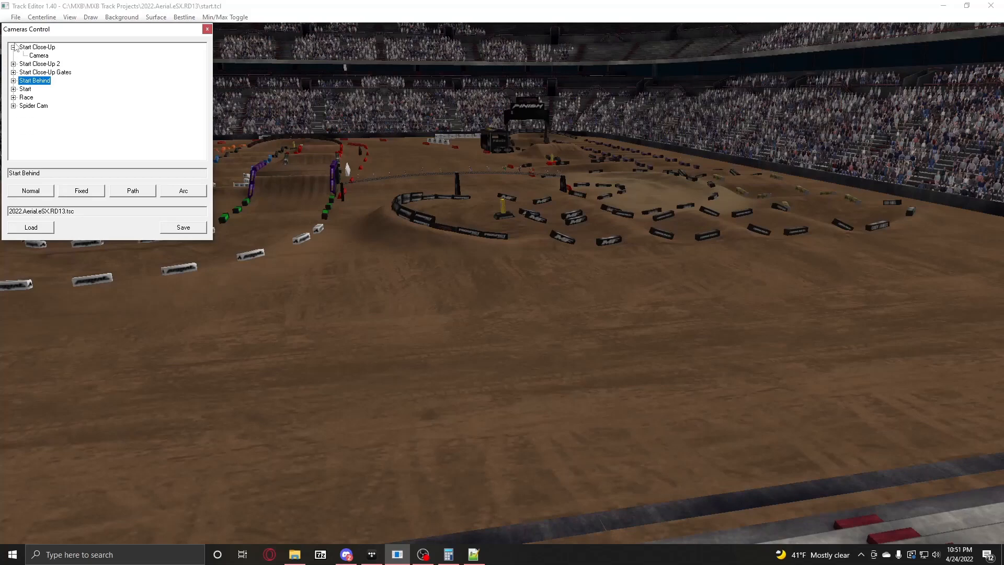
left_click(14, 47)
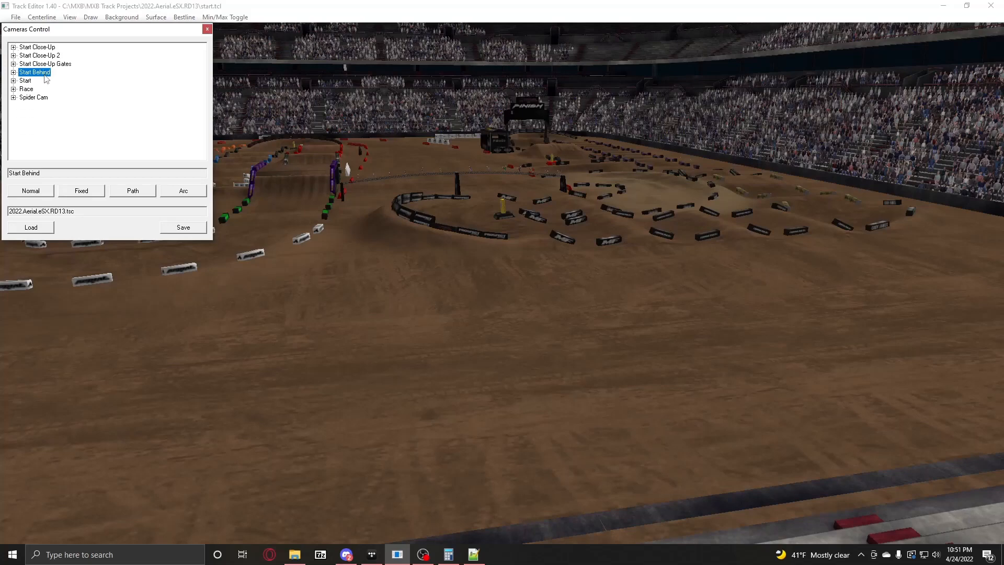
right_click(25, 89)
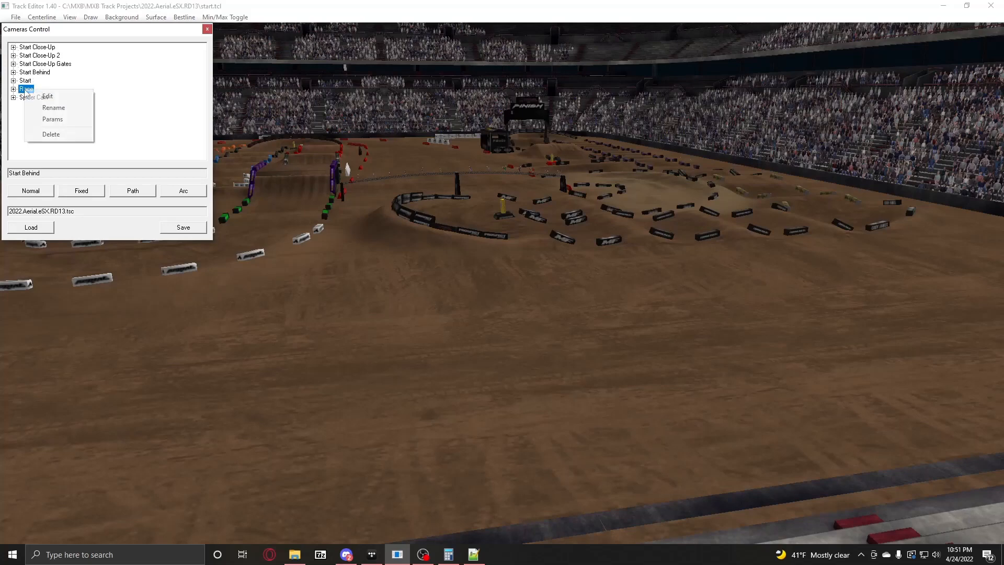
left_click(51, 119)
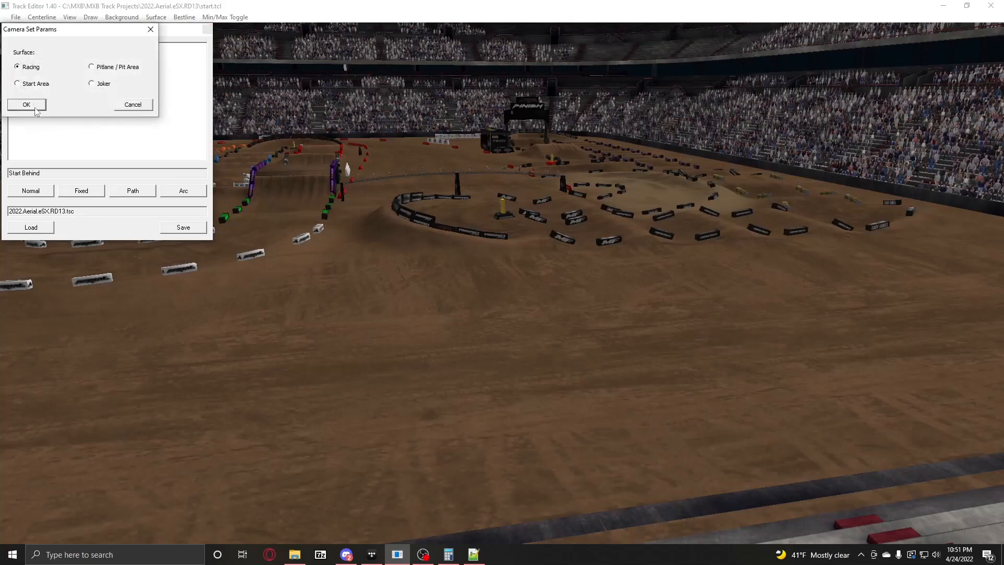
left_click(26, 104)
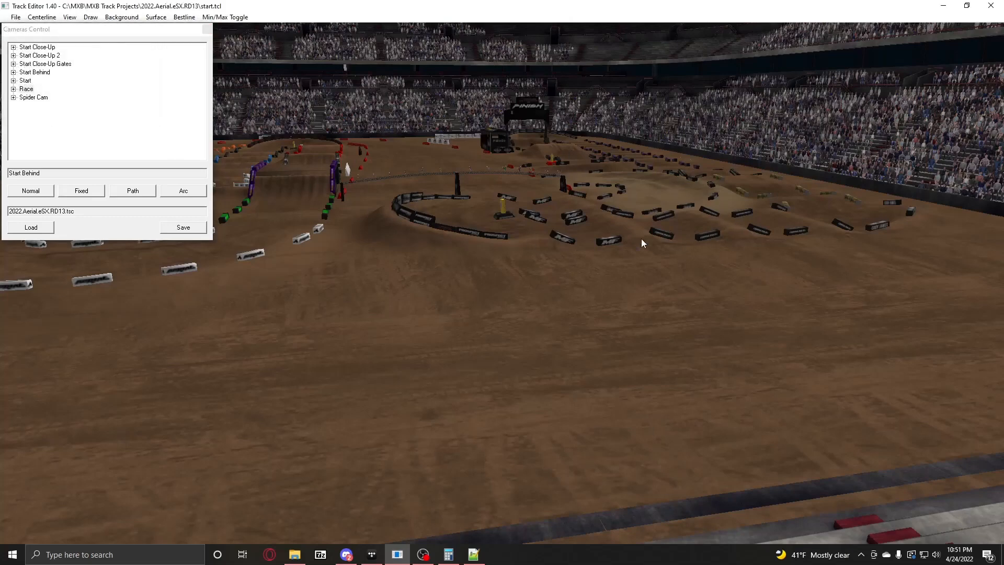
Step: Open the Spider Cam set for editing and look over its cameras above the track
left_click(14, 98)
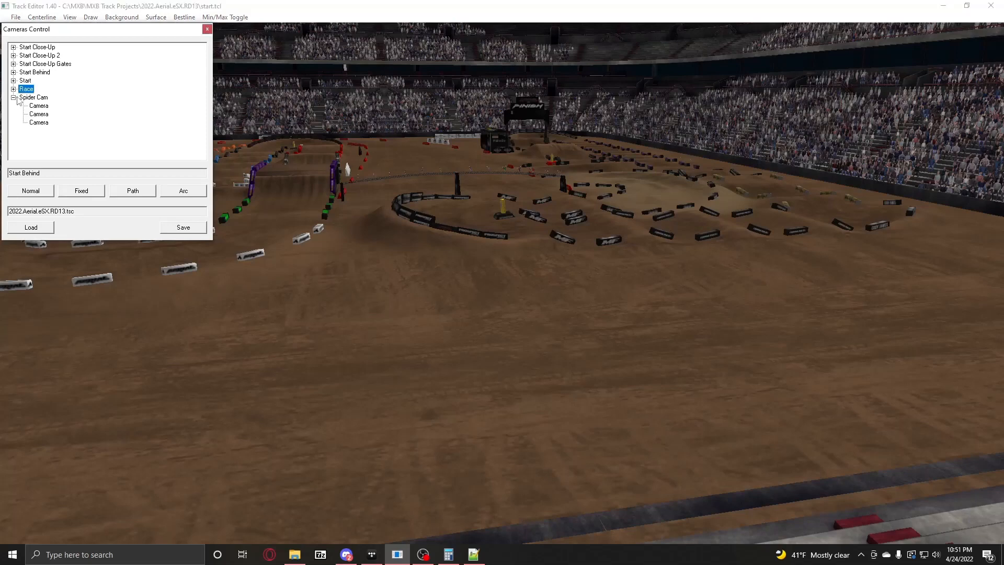
right_click(28, 98)
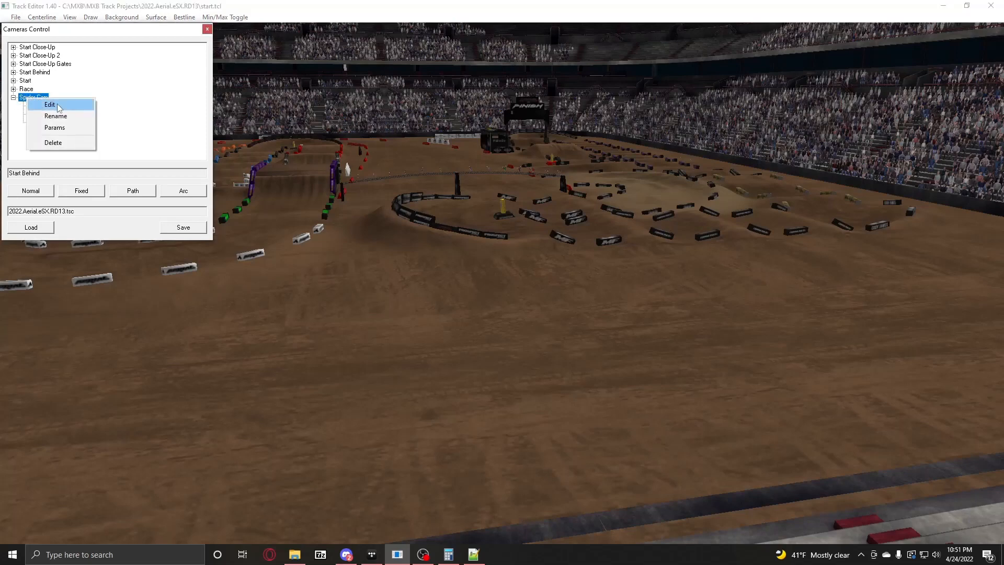
left_click(84, 106)
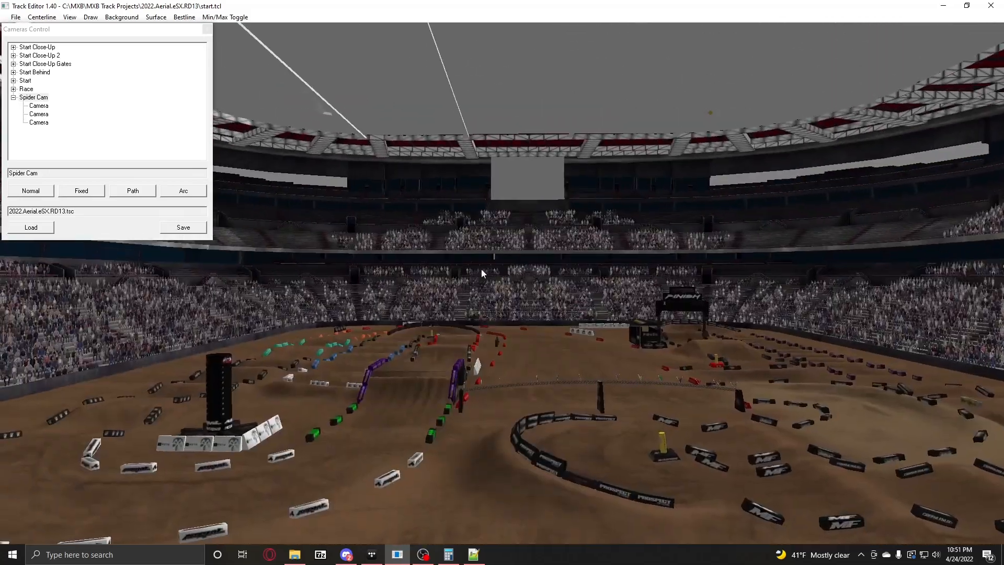
left_click(13, 98)
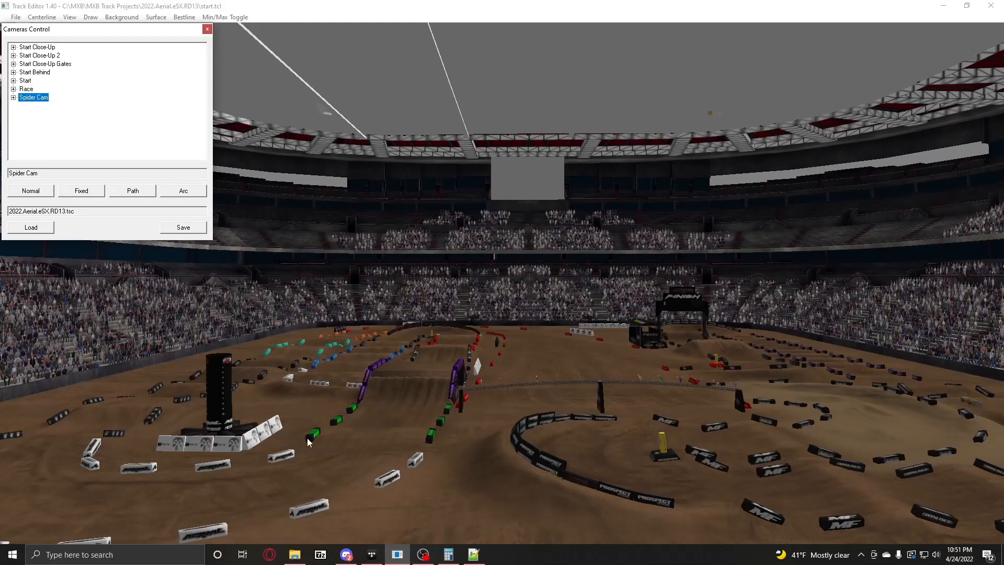
right_click_drag(307, 441, 403, 450)
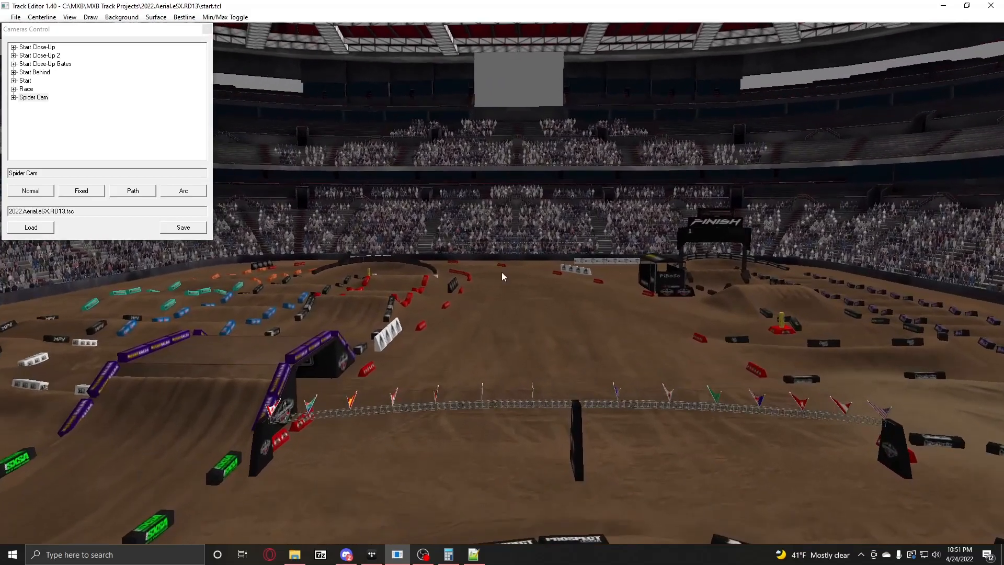
Step: Open the Race set for editing and examine how its cameras are spread around the track
left_click(13, 89)
right_click(25, 82)
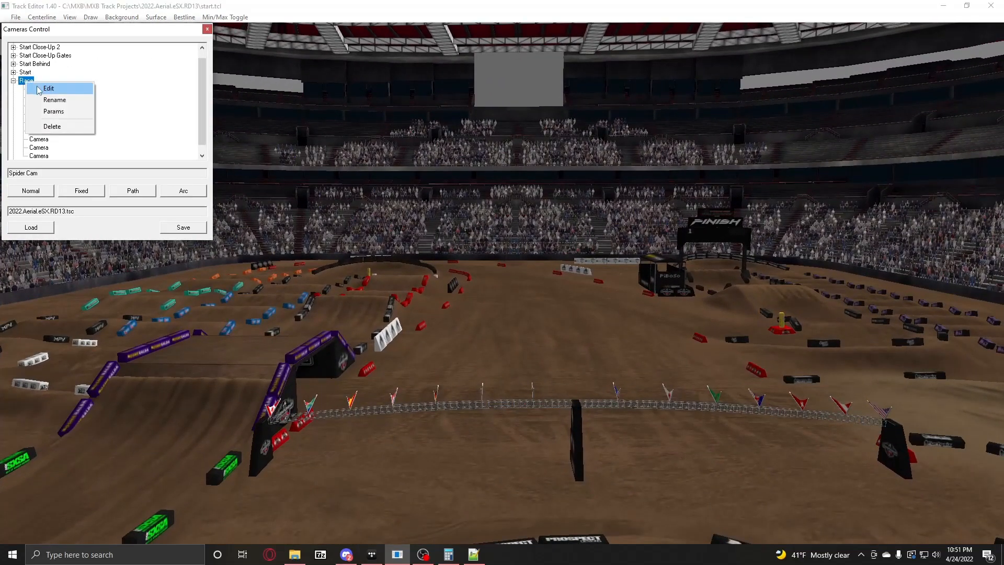
left_click(40, 90)
left_click(345, 396)
right_click_drag(345, 396, 422, 272)
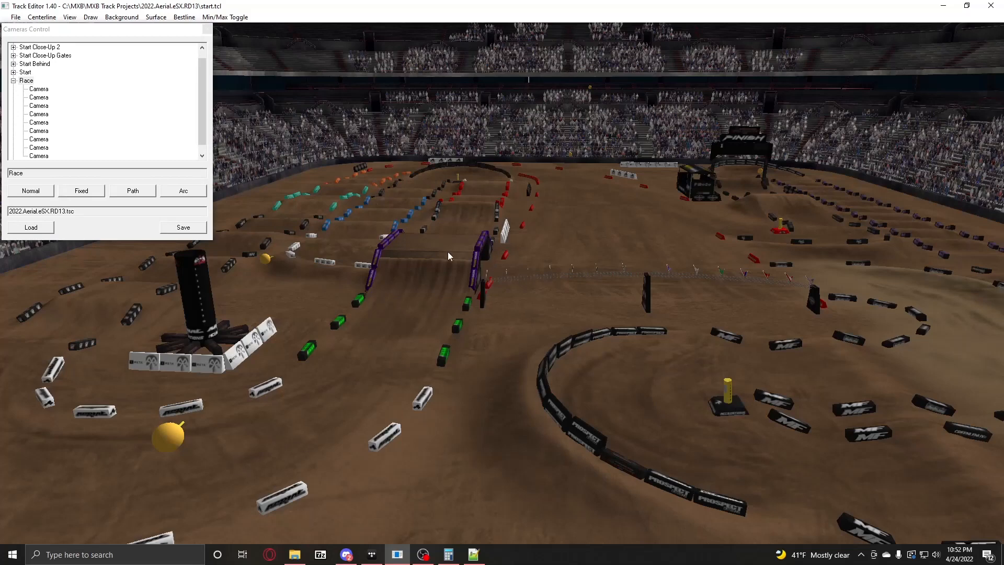
Step: Select Race set cameras in turn around the arena and inspect where their coloured markers sit along the track
left_click(160, 443)
key("w")
right_click_drag(432, 284, 502, 272)
key("s")
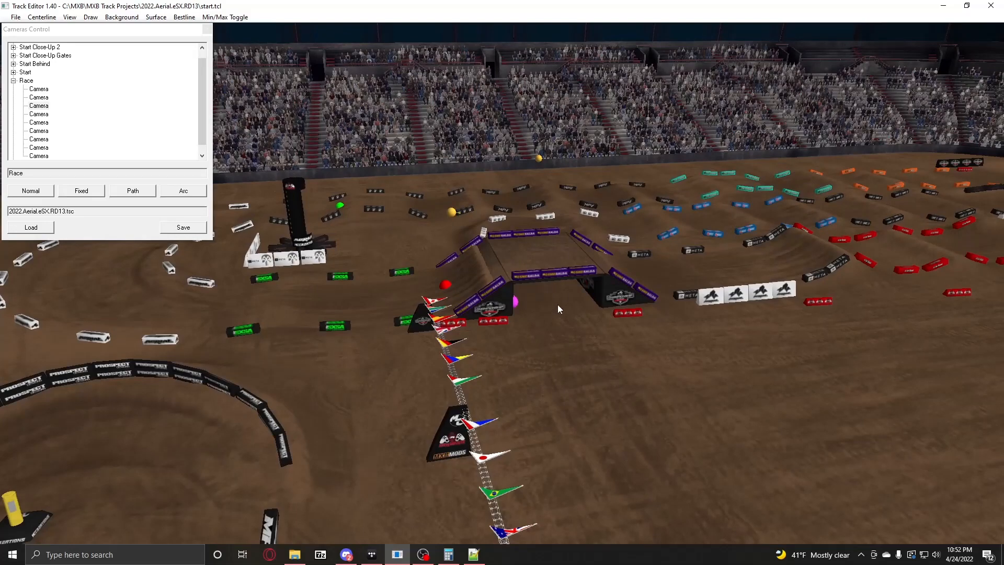
key("w")
right_click_drag(532, 293, 661, 269)
left_click(899, 100)
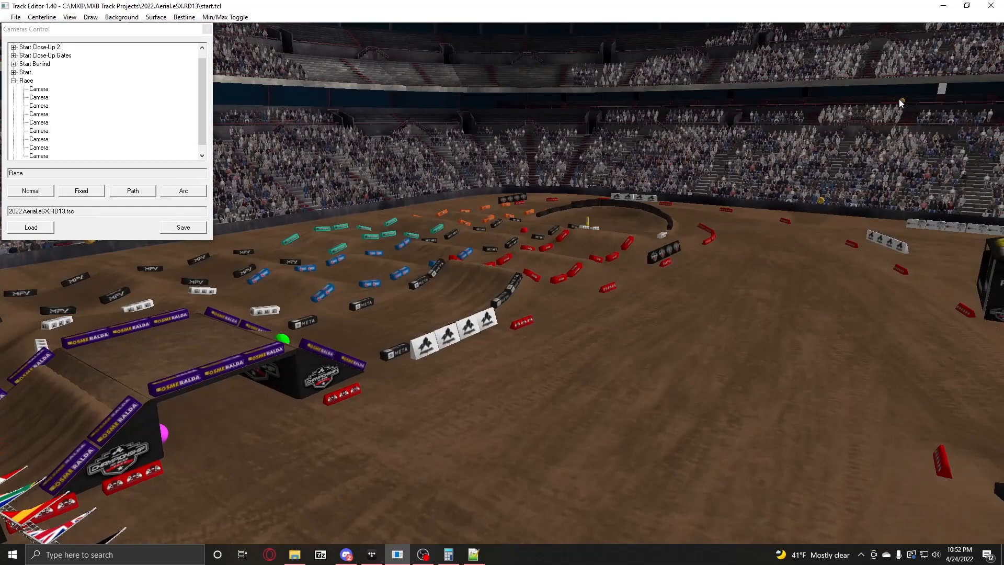
right_click_drag(822, 204, 419, 377)
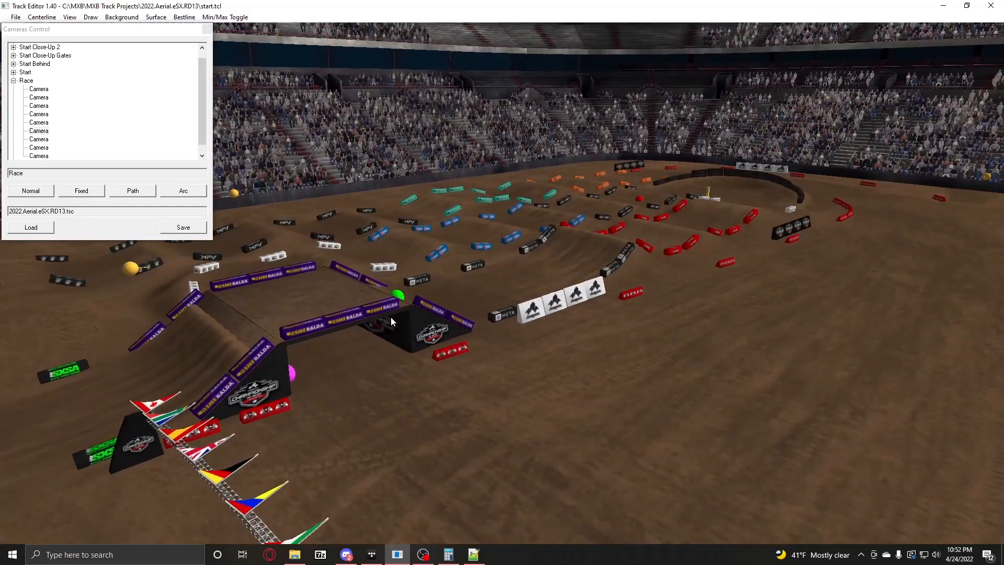
Step: Select the Race camera behind the tabletop jump and examine its red and green markers above and beneath the jump
right_click_drag(391, 317, 288, 327)
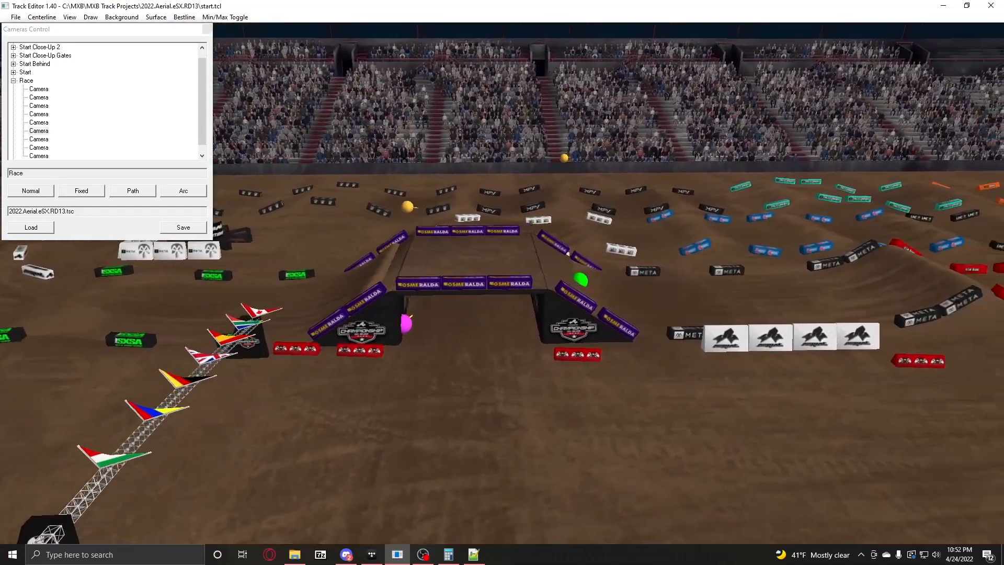
mouse_move(569, 273)
right_mouse_down()
mouse_move(543, 305)
mouse_move(503, 273)
right_mouse_up()
left_click(328, 231)
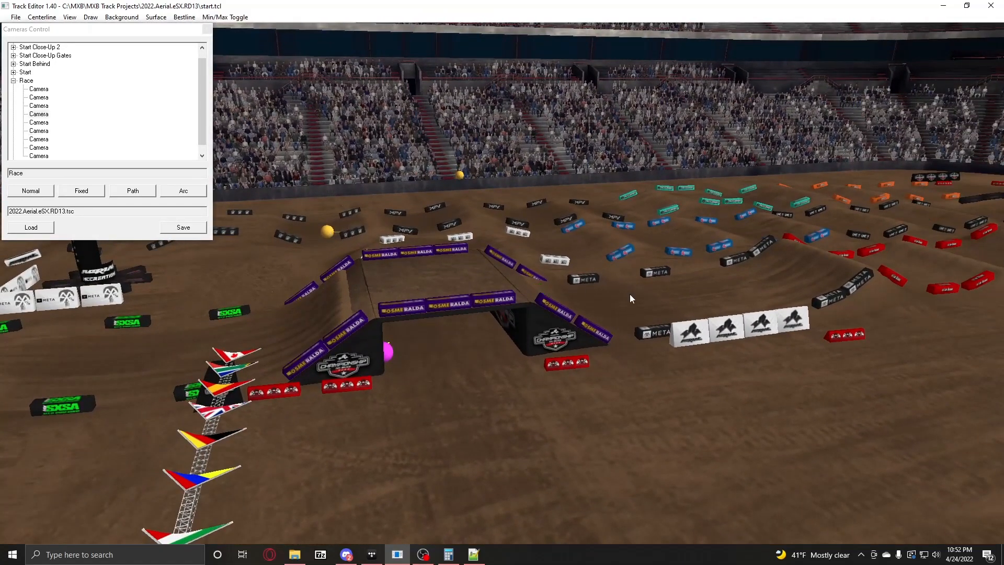
right_click_drag(630, 298, 695, 275)
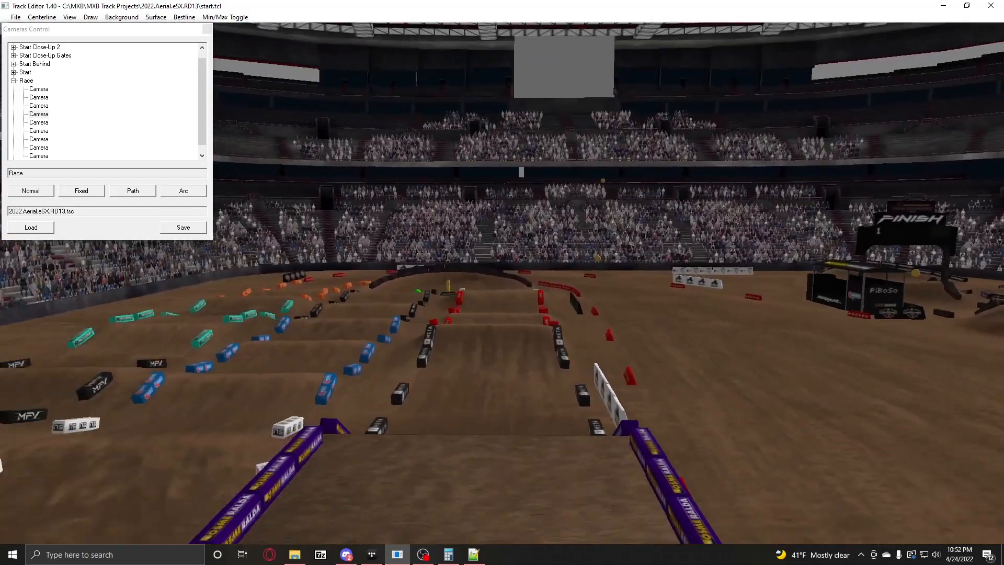
right_click_drag(502, 272, 313, 306)
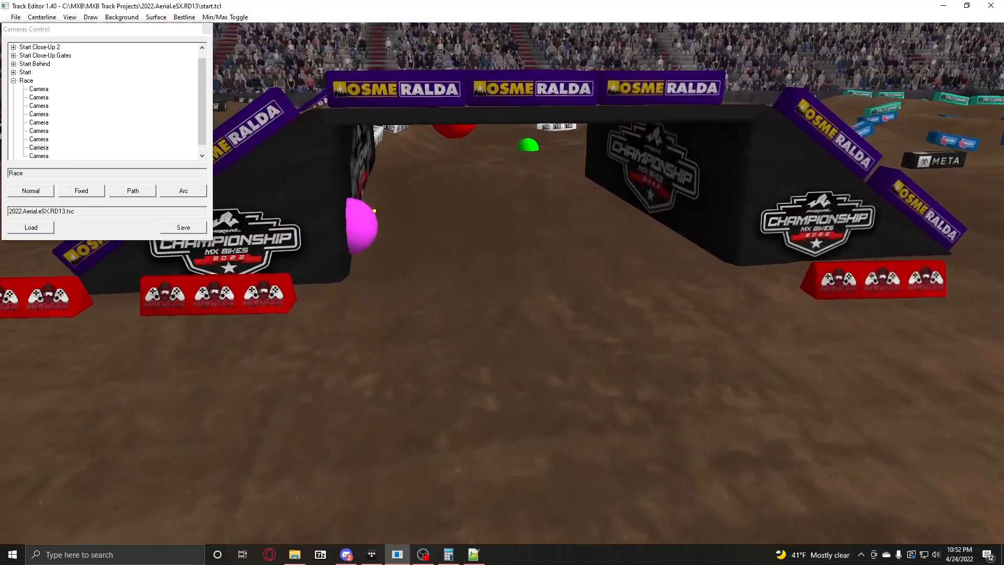
right_click_drag(541, 239, 547, 210)
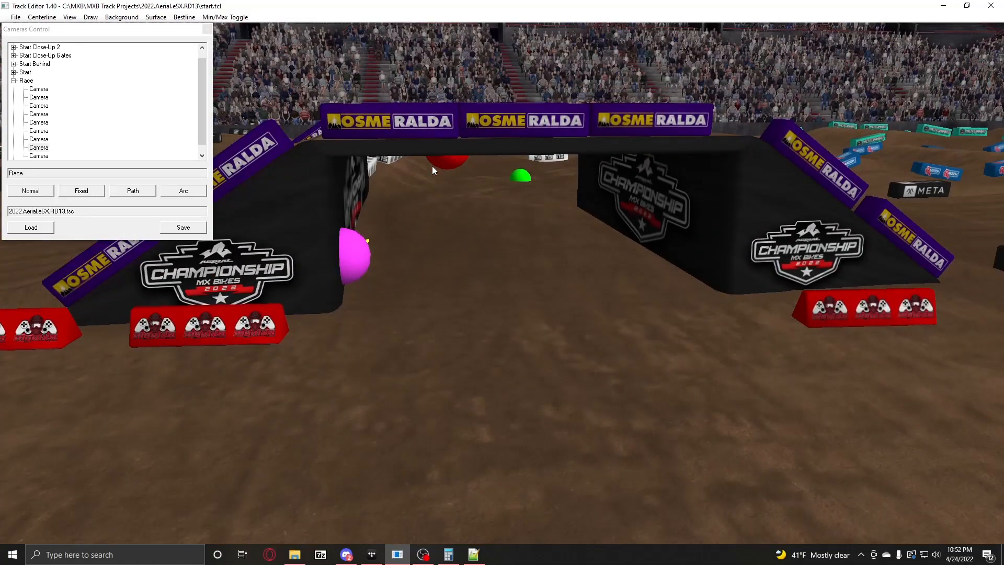
right_click_drag(443, 160, 460, 230)
mouse_move(502, 282)
right_mouse_down()
mouse_move(484, 288)
mouse_move(502, 273)
right_mouse_up()
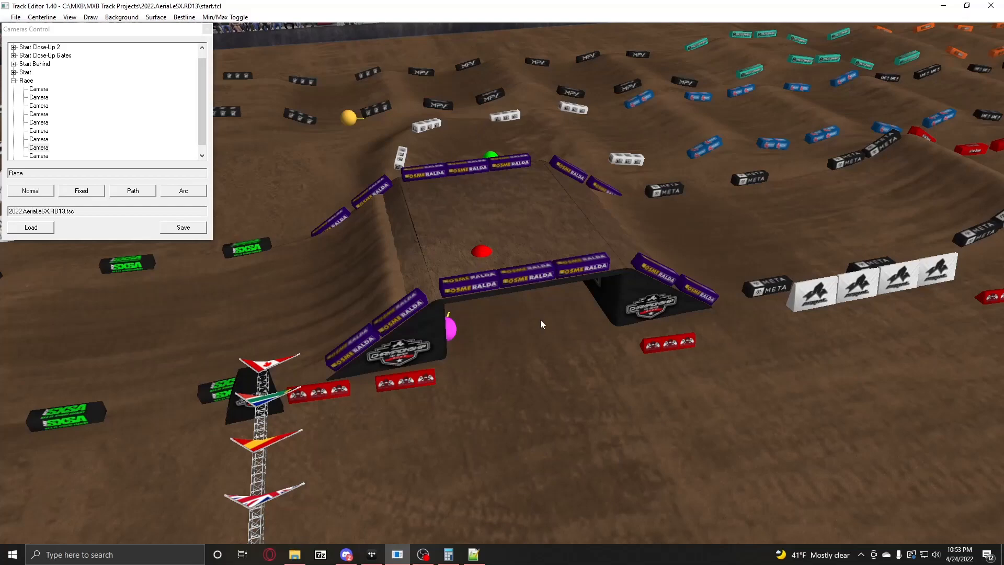
Step: Select the Race camera high in the grandstand and compare its markers at the tabletop jump and the far corner
right_click_drag(540, 318, 490, 269)
key("w")
key("s")
key("d")
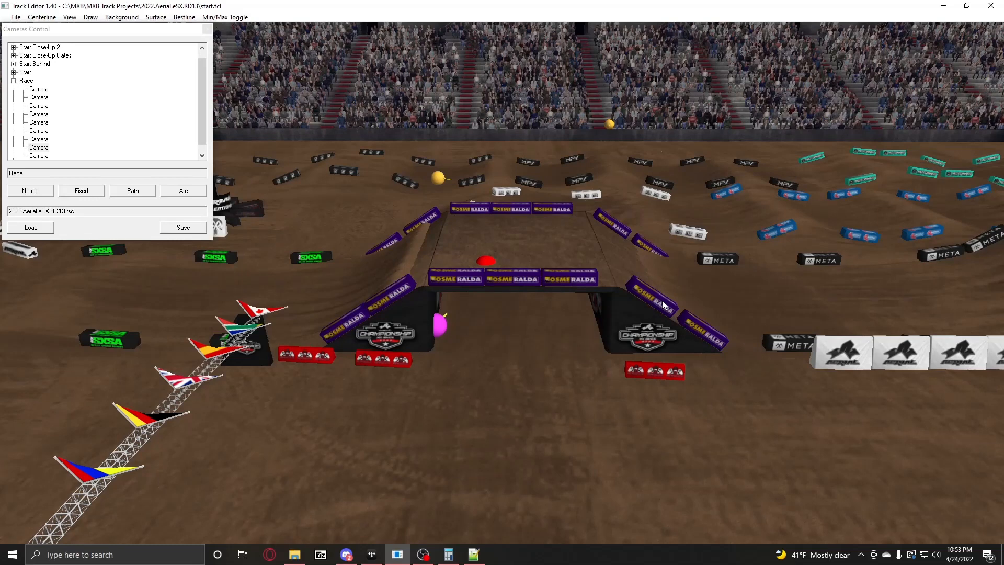
right_click_drag(661, 305, 486, 290)
key("w")
key("d")
key("s")
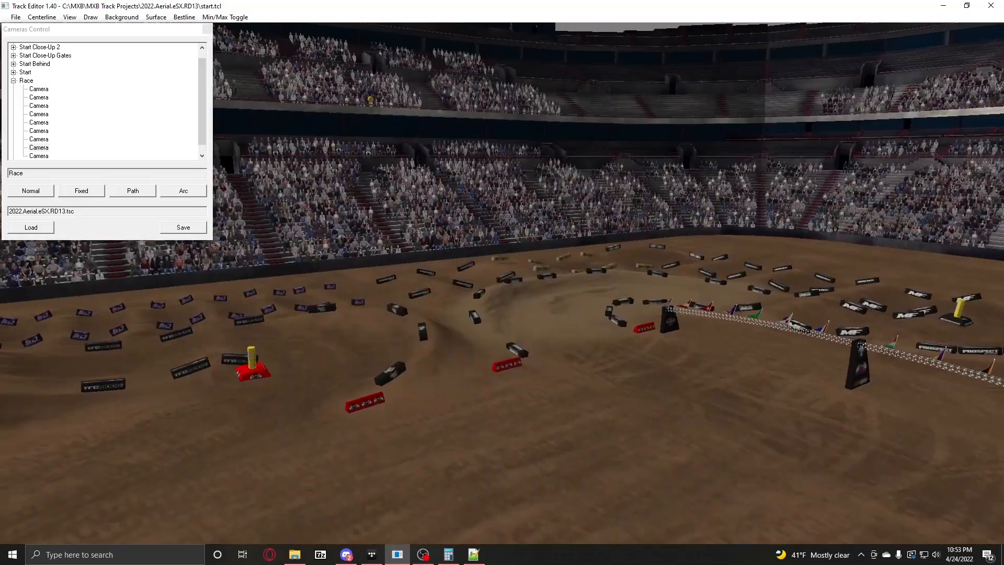
left_click(370, 100)
mouse_move(570, 293)
right_mouse_down()
mouse_move(659, 337)
mouse_move(700, 319)
right_mouse_up()
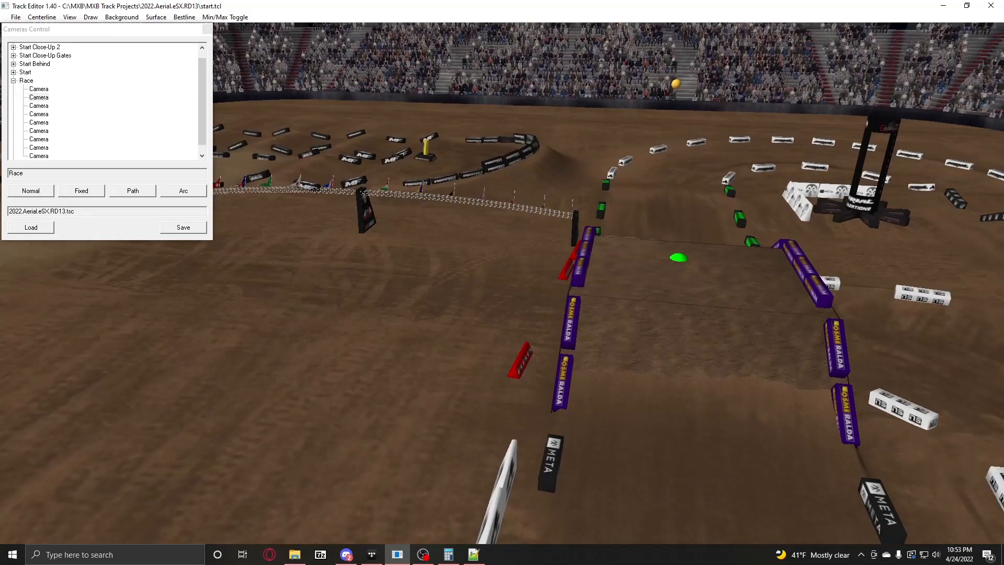
right_click_drag(675, 262, 584, 168)
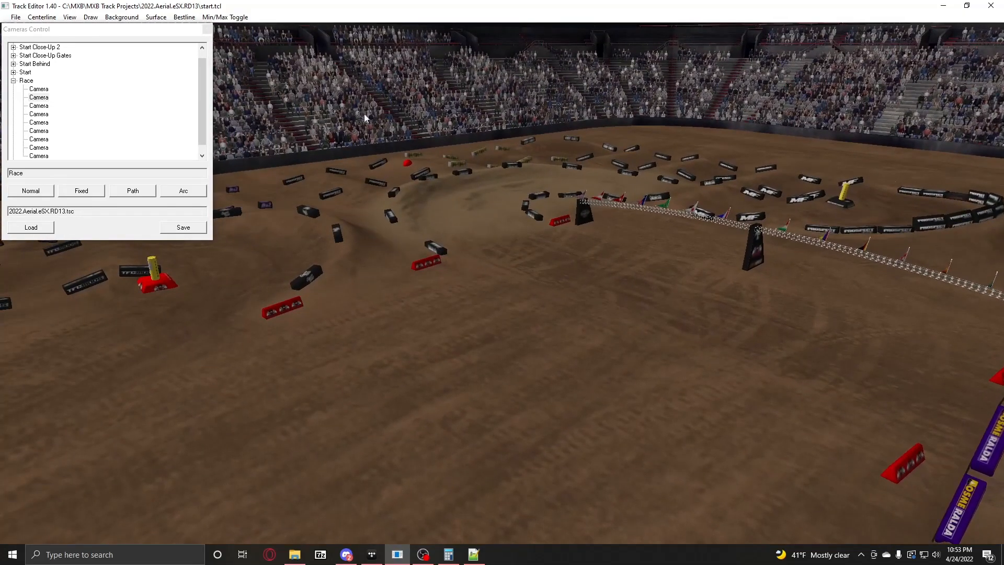
right_click_drag(364, 114, 235, 255)
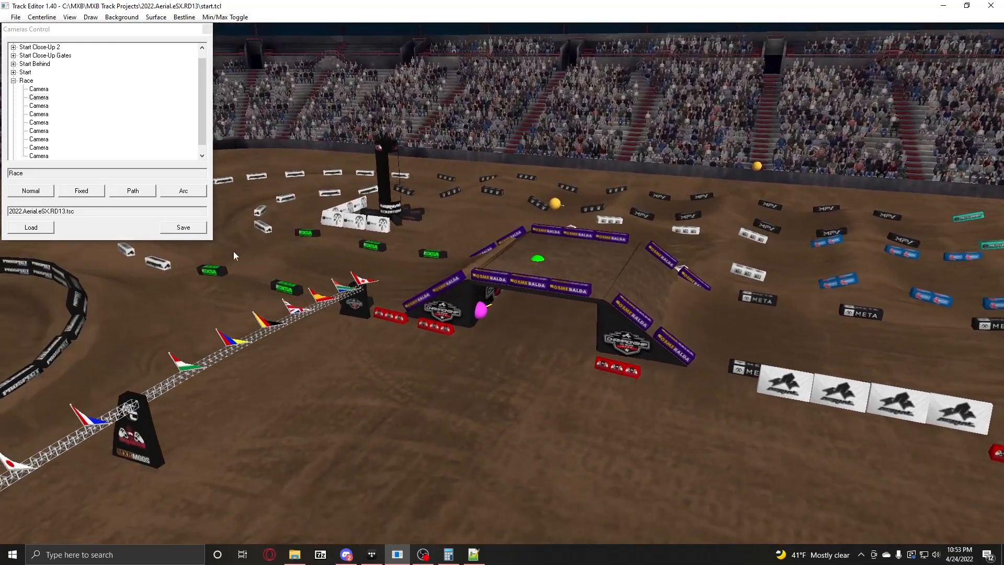
Step: Save the cameras over the existing 2022.Aerial.eSX.RD13.tsc file and close the camera controls
left_click(184, 228)
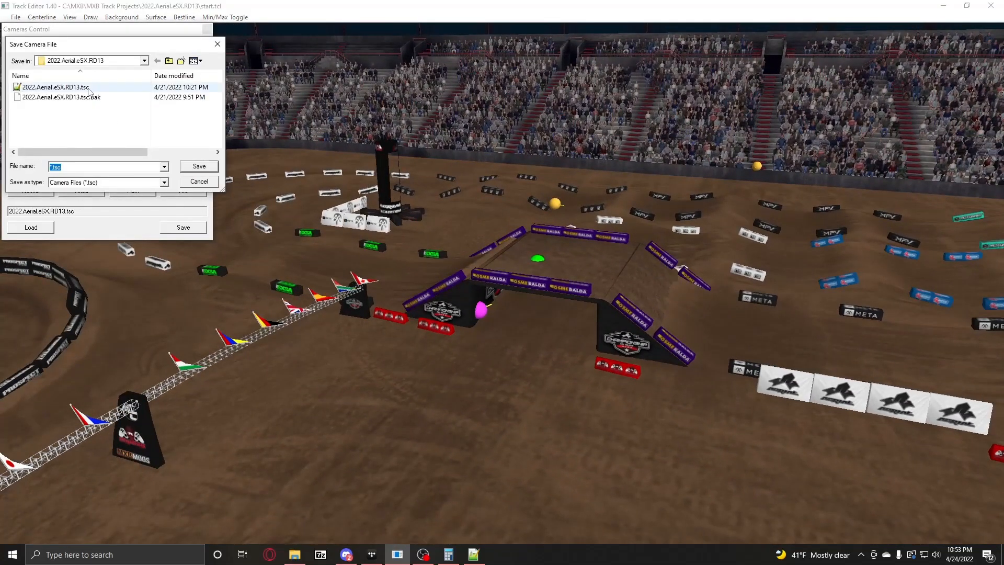
left_click(86, 88)
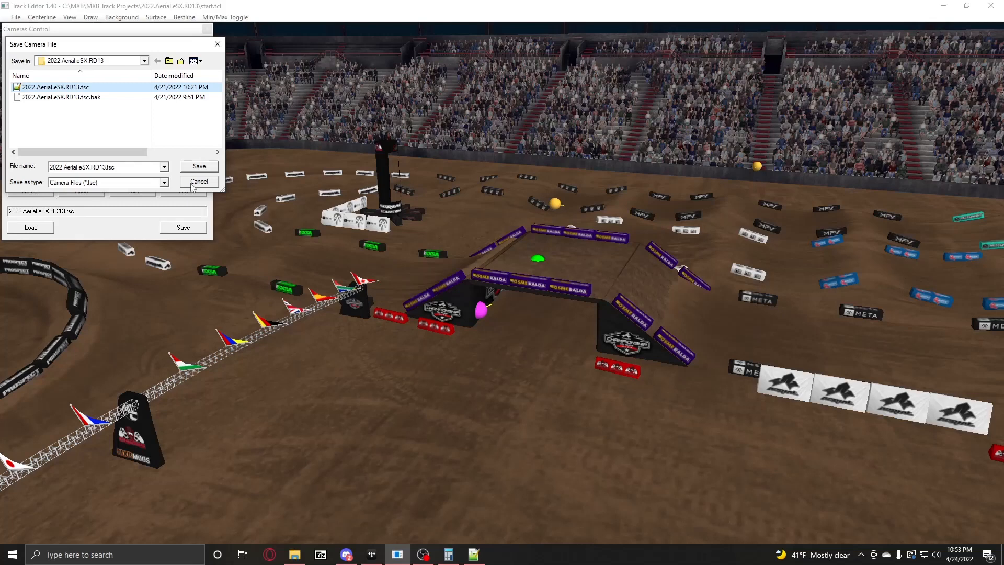
left_click(190, 168)
left_click(517, 280)
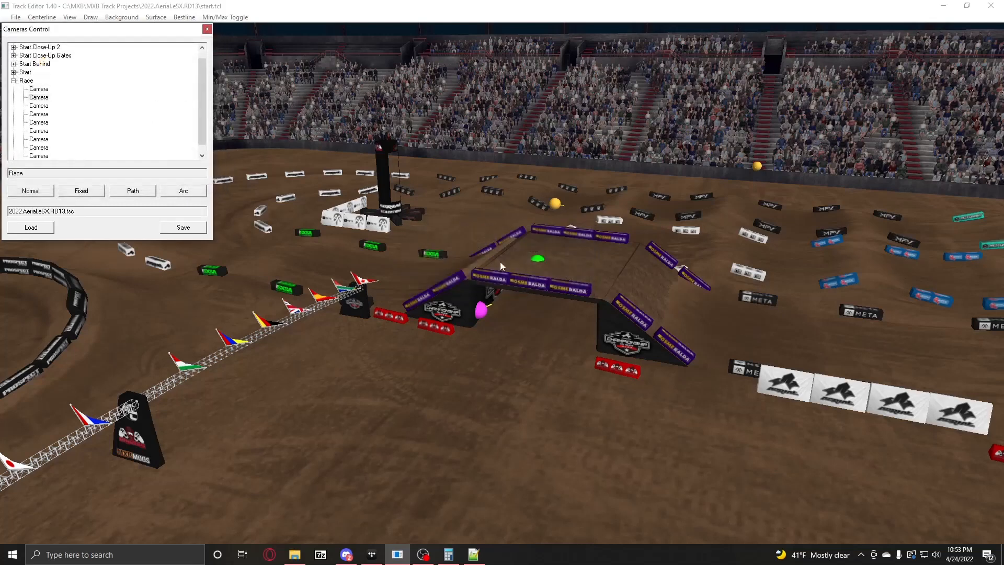
left_click(207, 30)
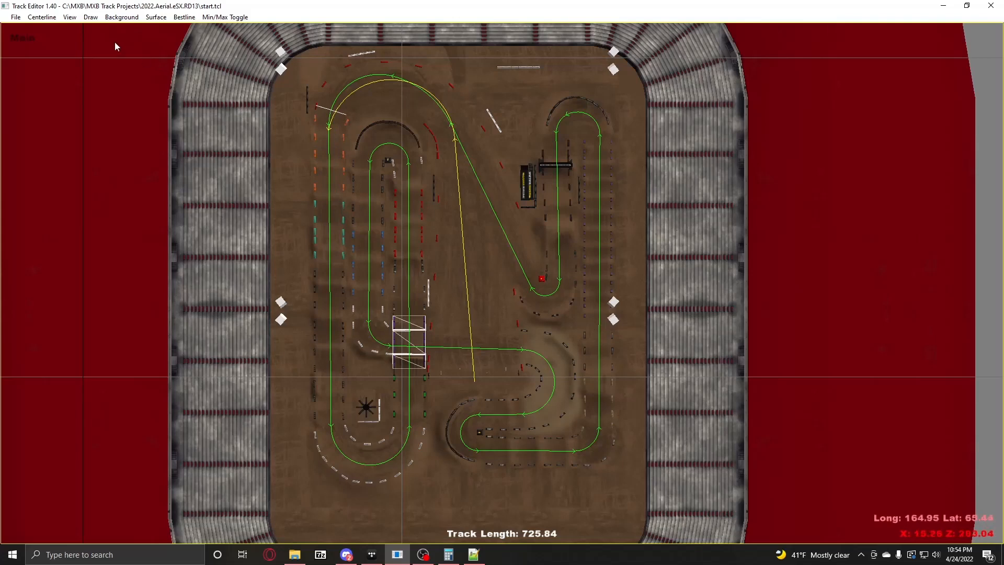
Step: Switch the terrain display from Wireframe to Materials over the track map
left_click(89, 18)
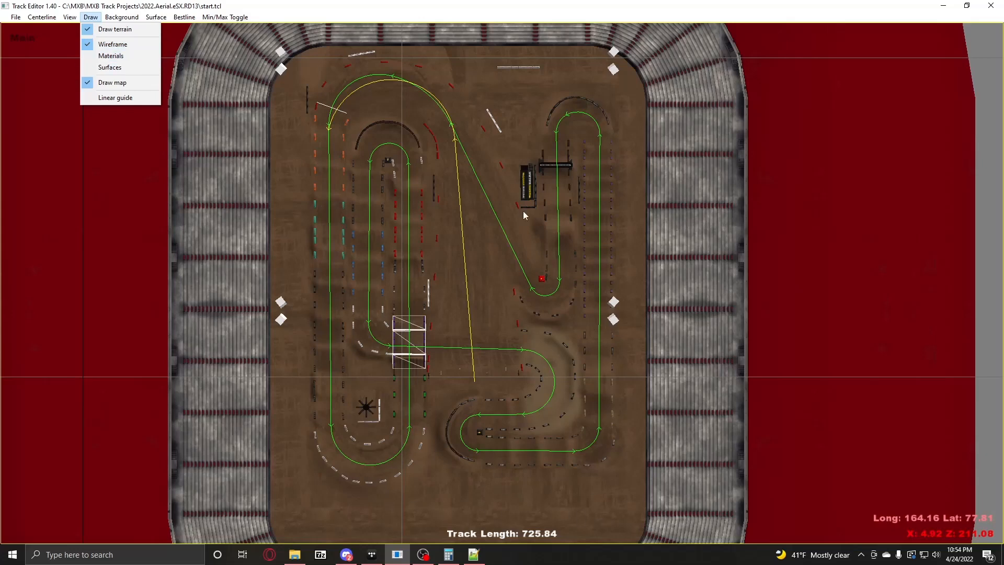
left_click(93, 19)
left_click(95, 19)
left_click(95, 20)
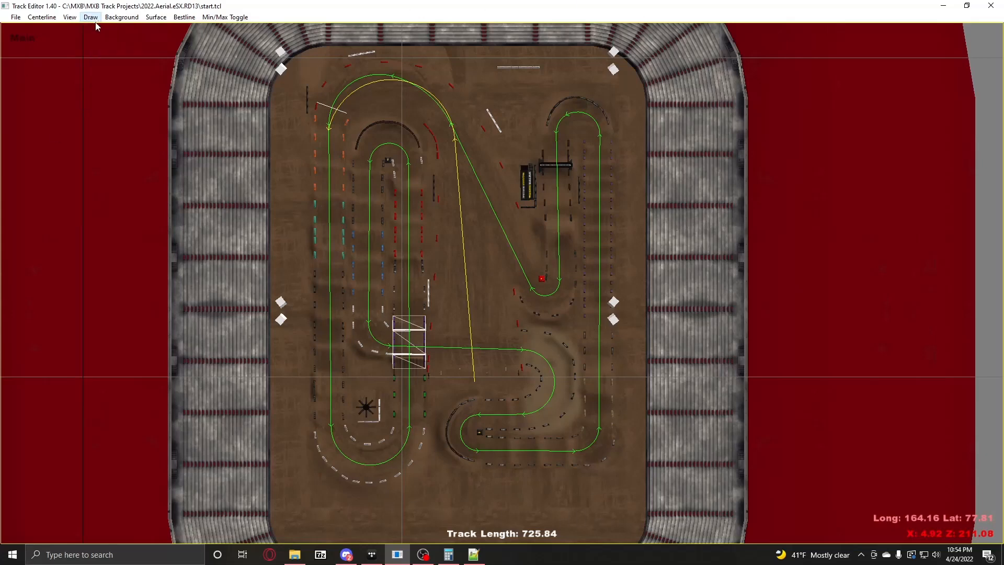
left_click(94, 18)
left_click(109, 55)
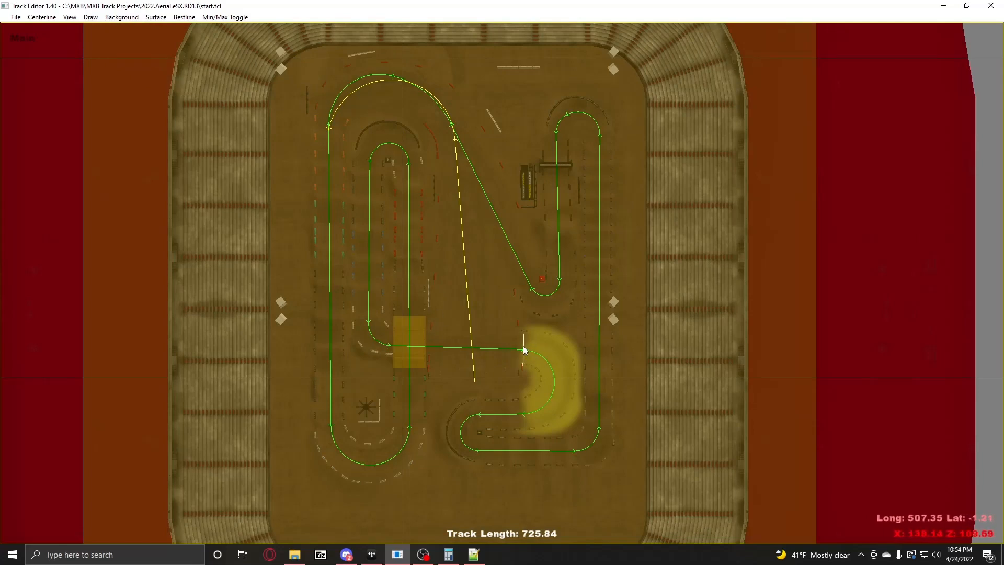
Step: Turn terrain drawing off and back on, and hide the map to view the material colours alone
left_click(90, 17)
left_click(93, 31)
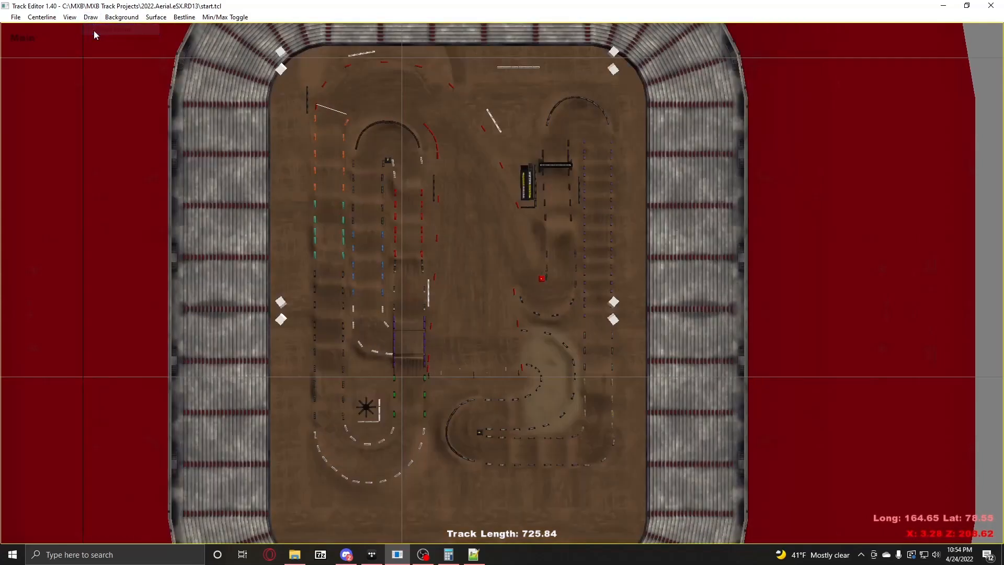
left_click(91, 17)
left_click(97, 30)
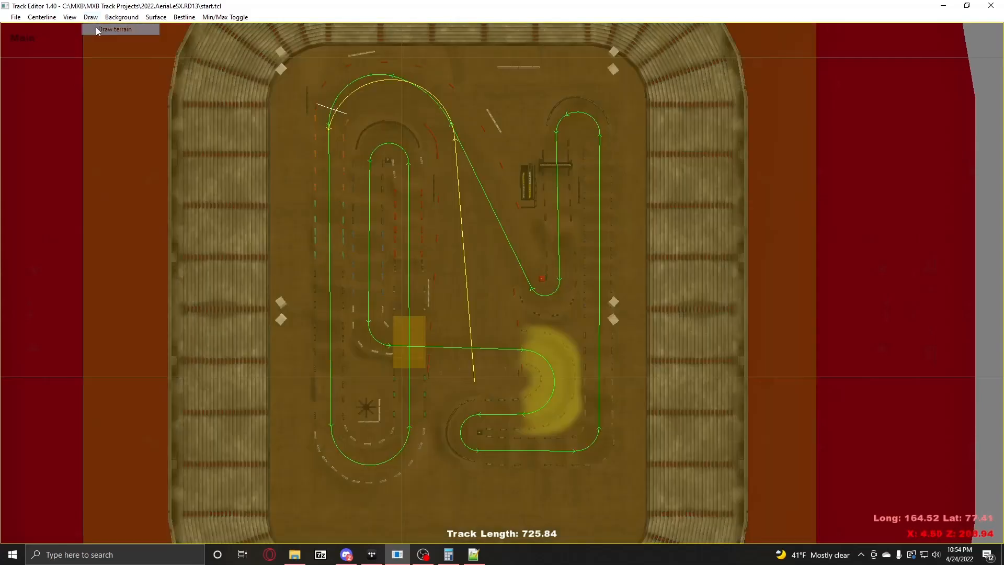
left_click(91, 17)
left_click(109, 84)
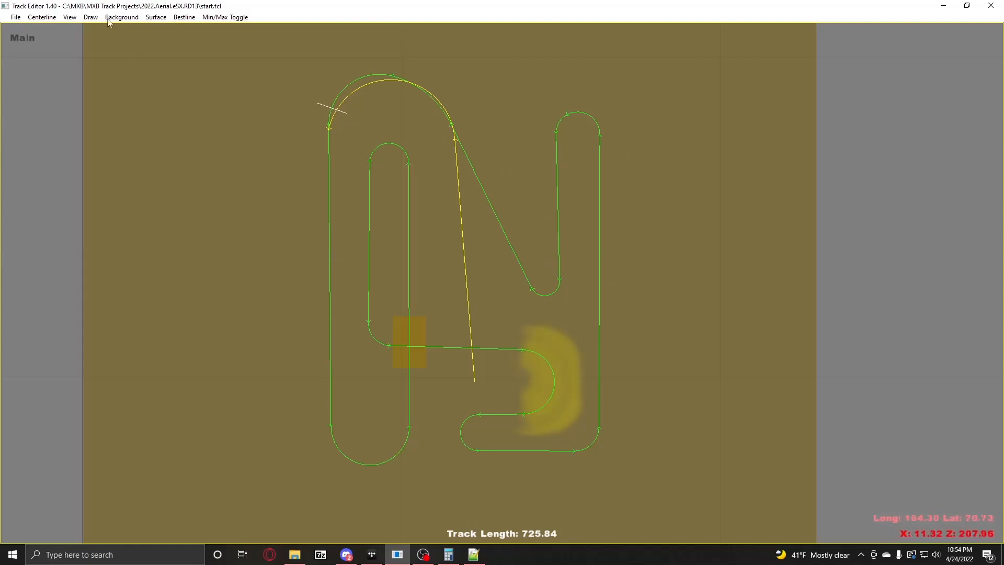
Step: Switch the terrain display to Surfaces and draw the map again beneath the coloured areas
left_click(91, 18)
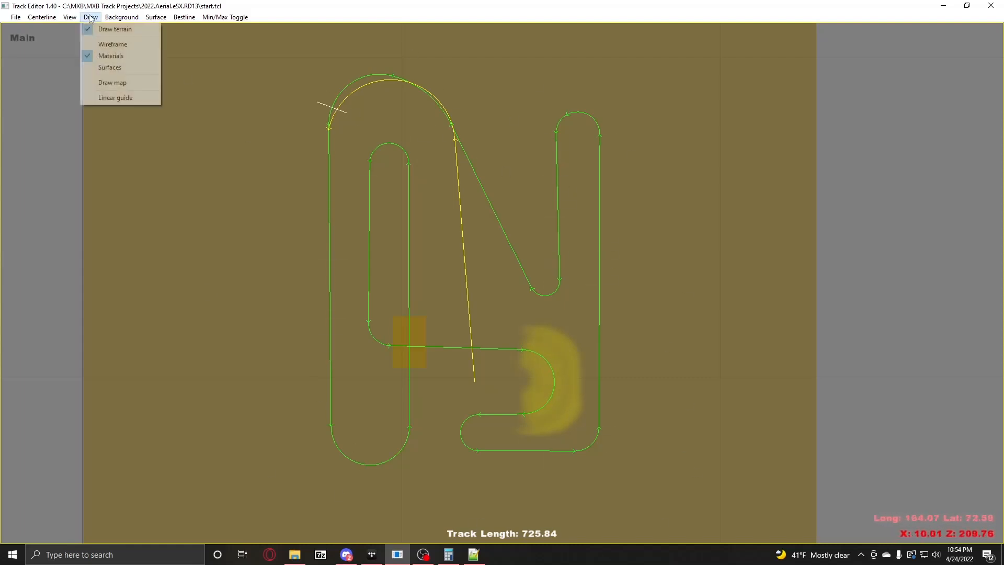
left_click(110, 67)
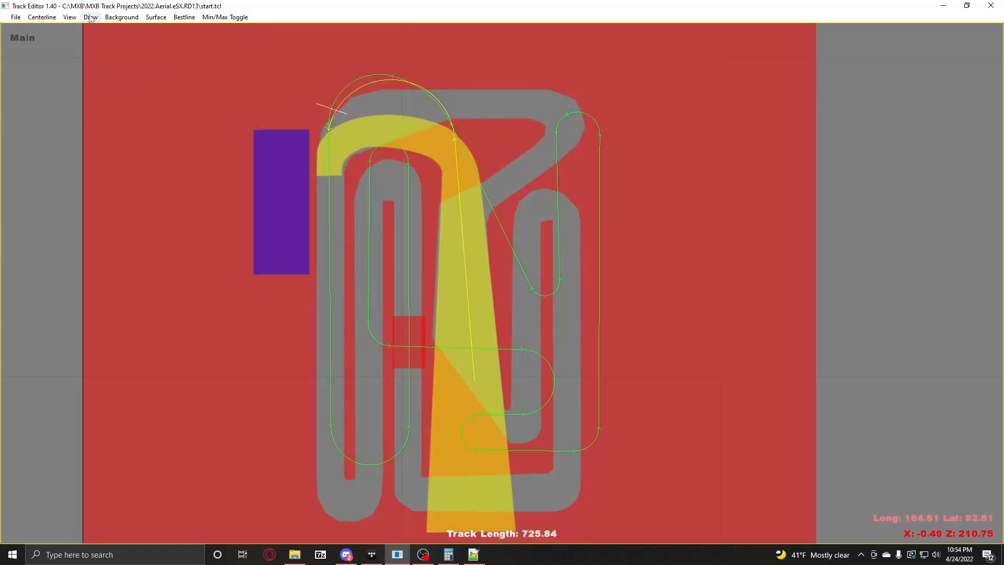
left_click(91, 17)
left_click(120, 83)
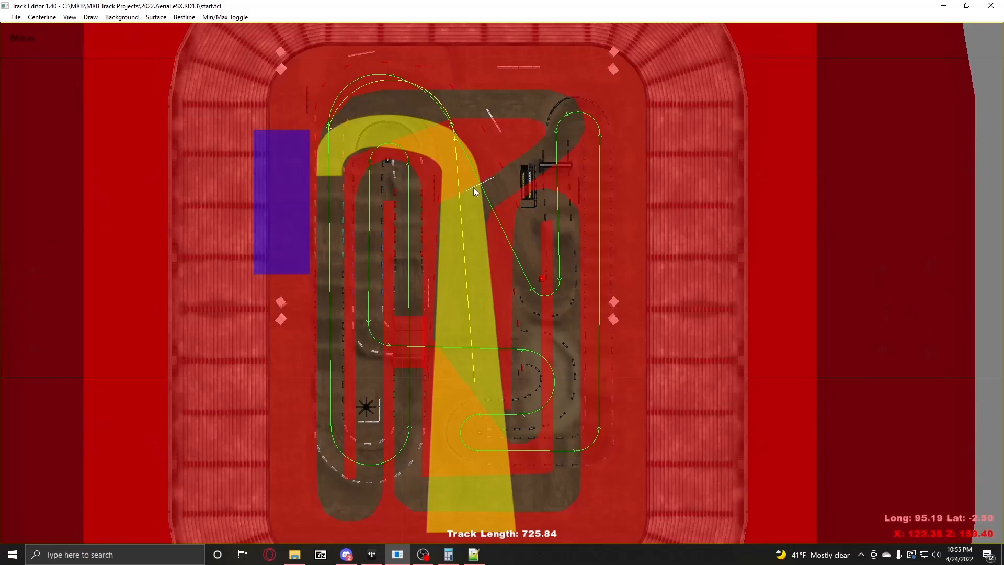
Step: Generate the Min/Max lines from the track's surface areas and display them
left_click(157, 17)
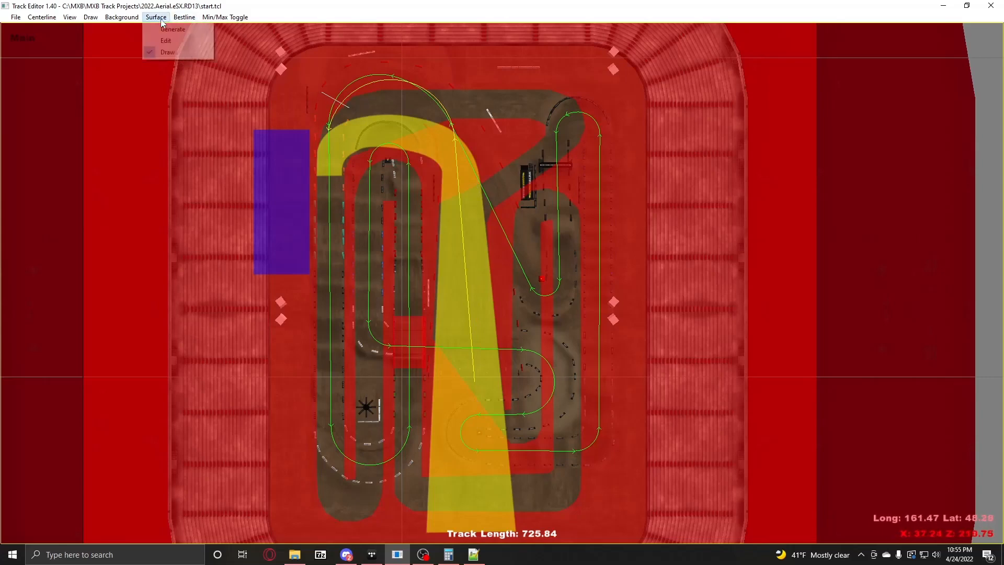
mouse_move(177, 17)
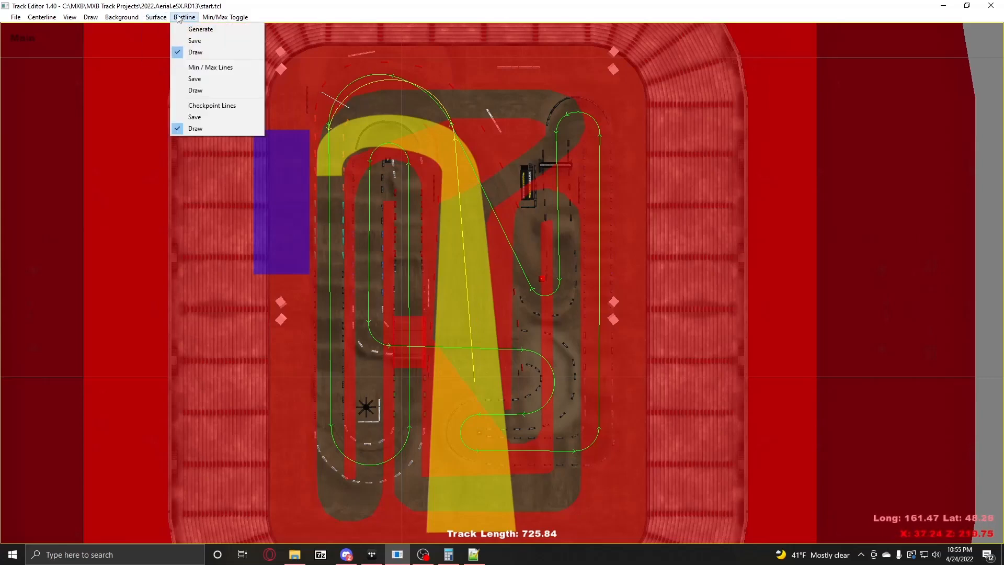
left_click(210, 68)
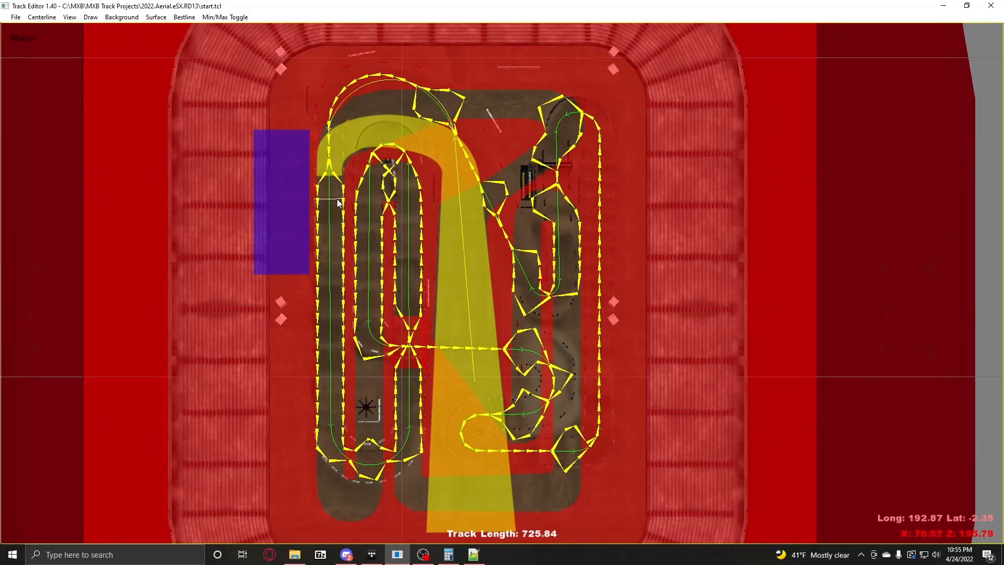
Step: Examine how the Min/Max lines follow the lanes, the crossover, the start straight and the first turn
scroll(335, 197, "up", 5)
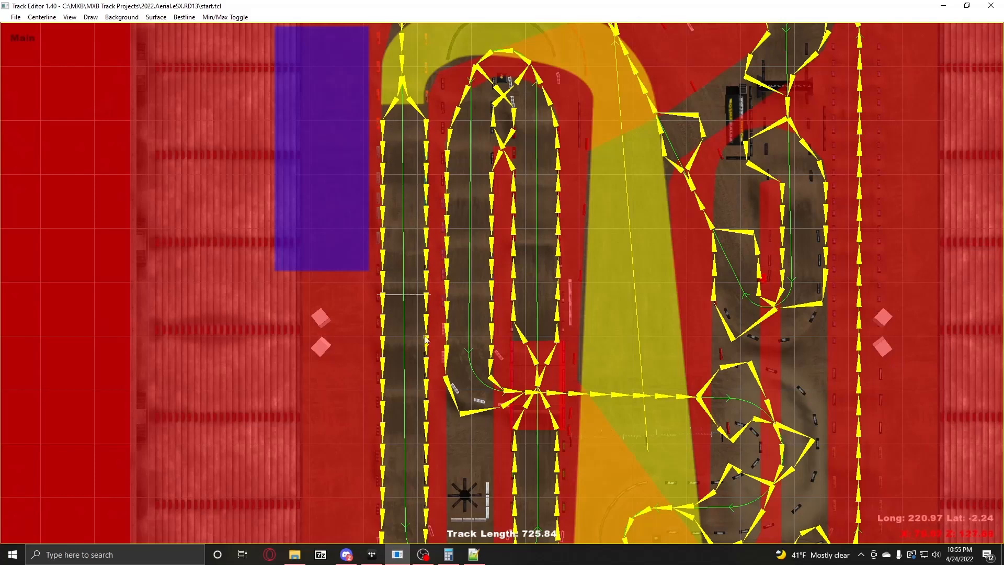
right_click_drag(429, 344, 404, 207)
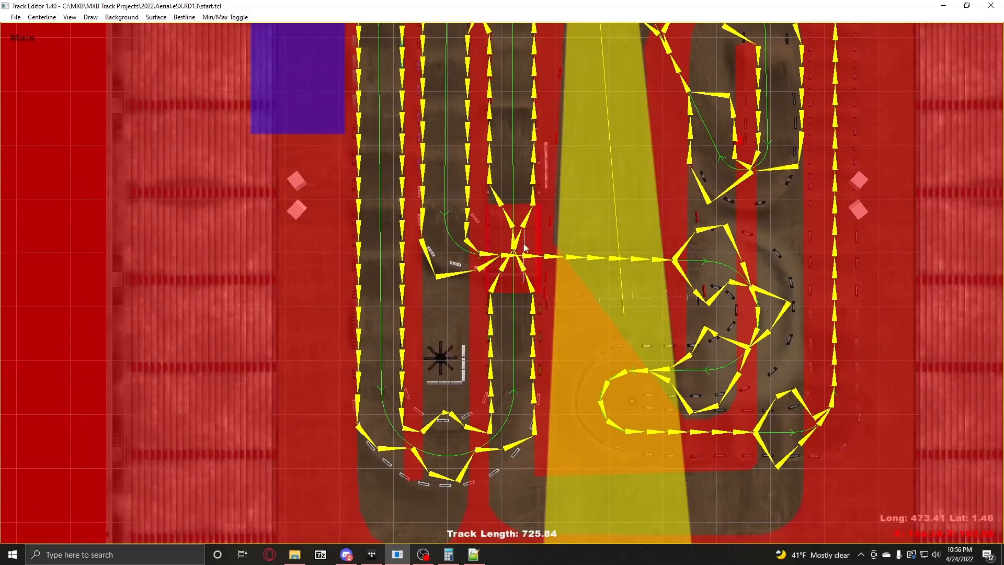
mouse_move(515, 118)
right_mouse_down()
mouse_move(515, 375)
mouse_move(491, 143)
mouse_move(547, 123)
right_mouse_up()
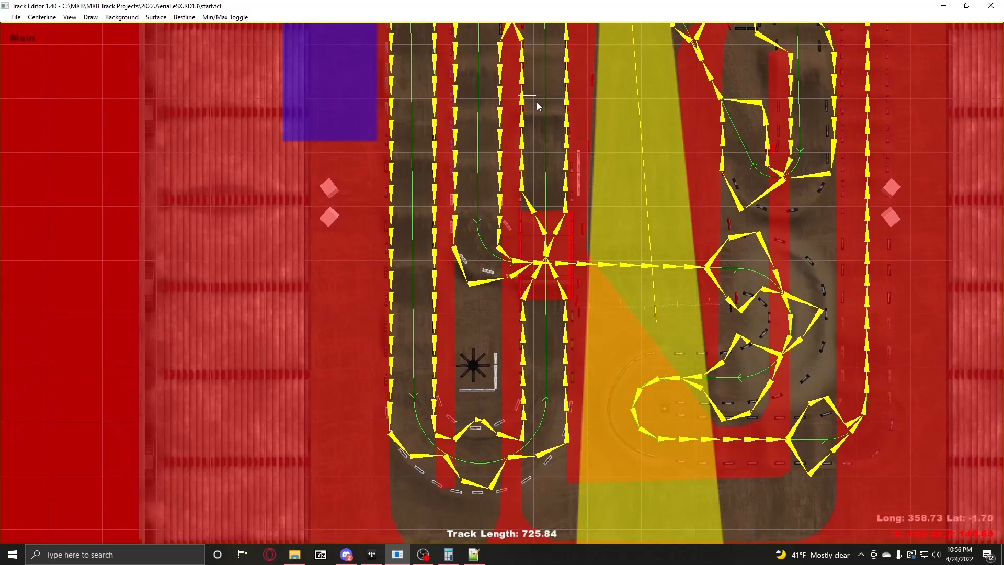
right_click_drag(536, 101, 537, 306)
right_click_drag(641, 463, 511, 332)
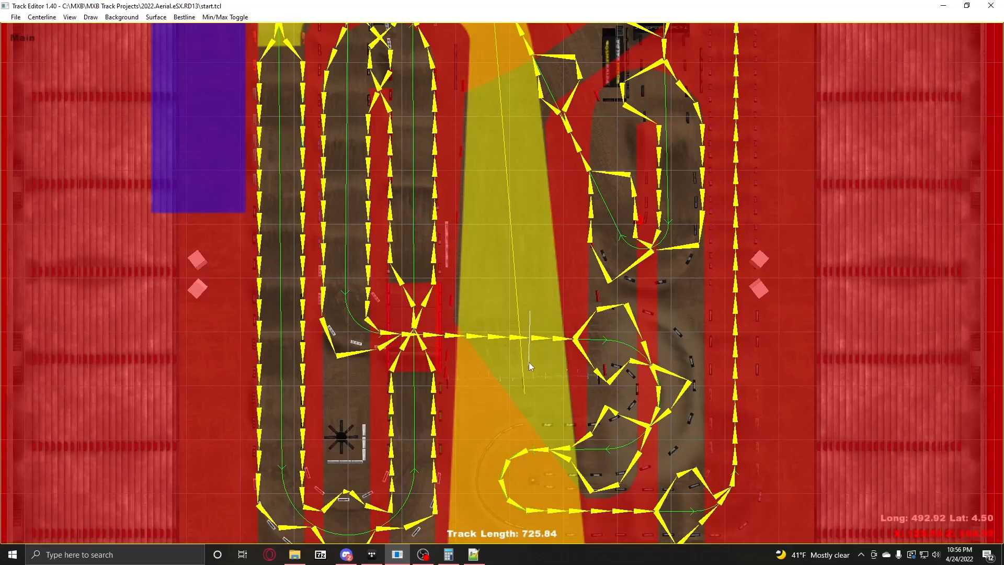
right_click_drag(529, 361, 529, 309)
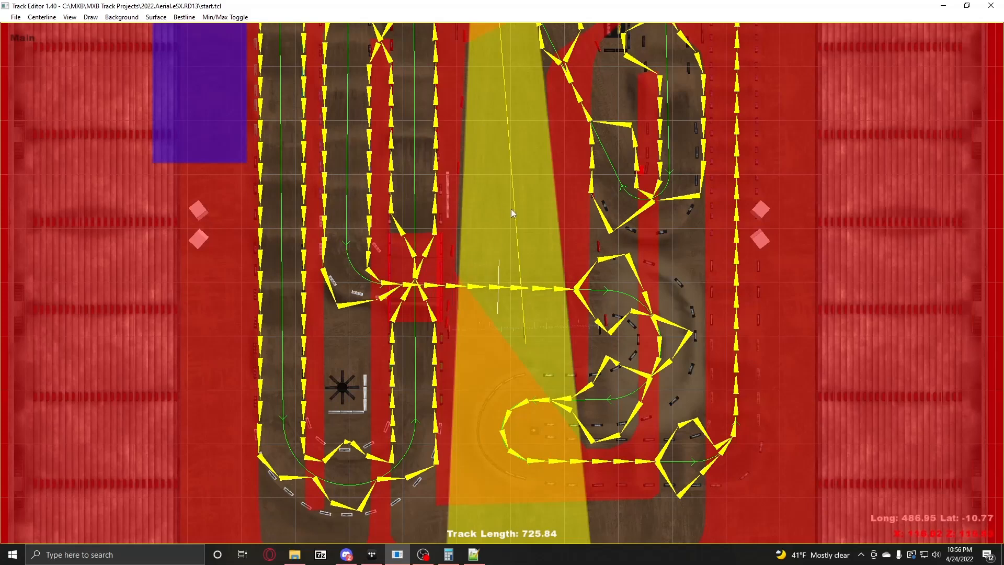
middle_click_drag(511, 212, 541, 393)
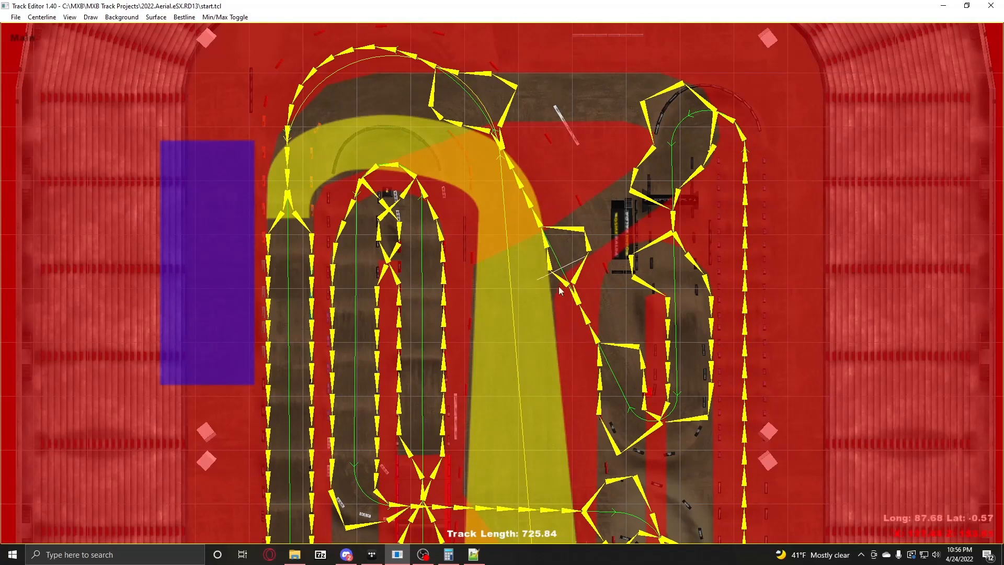
left_click_drag(533, 372, 507, 227)
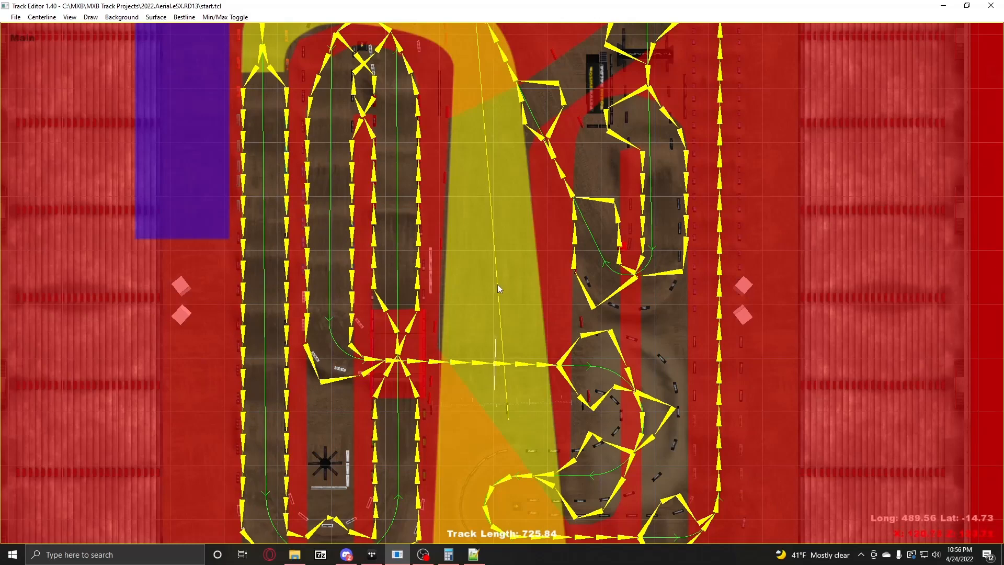
right_click_drag(493, 195, 528, 363)
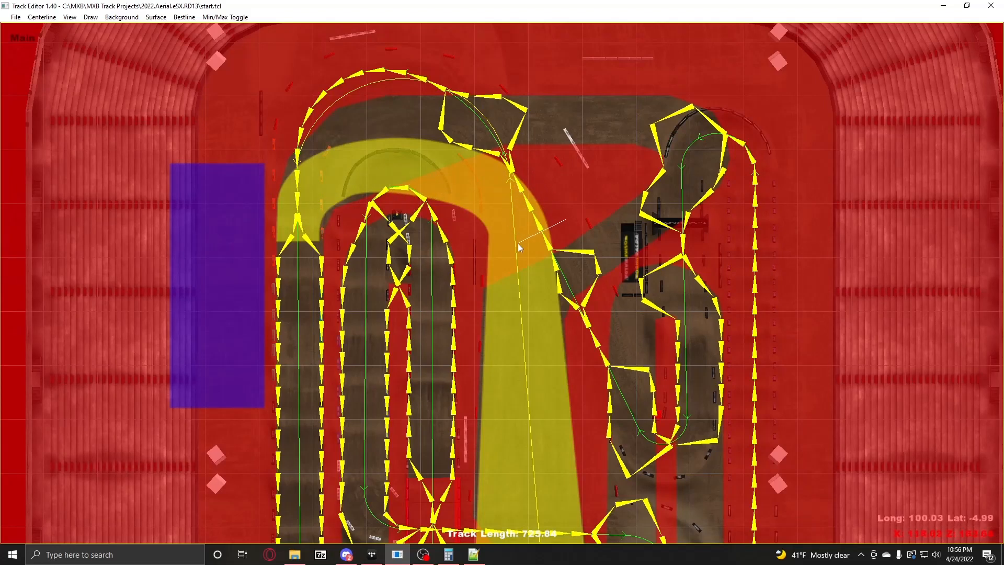
right_click_drag(520, 331, 496, 177)
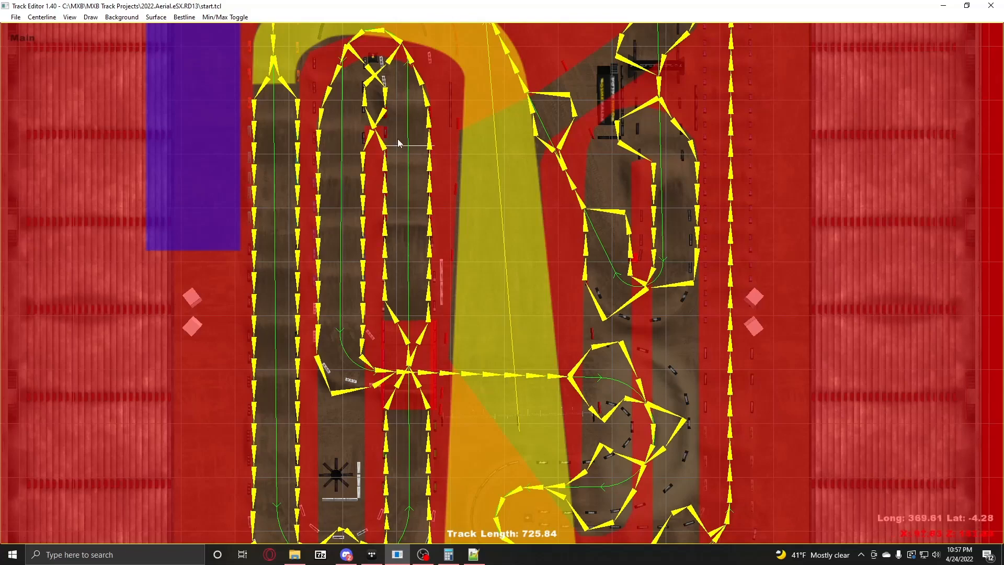
Step: Hide the Min/Max lines over the whole track
scroll(478, 240, "down", 3)
middle_click_drag(512, 237, 462, 212)
scroll(313, 110, "down", 2)
left_click(155, 17)
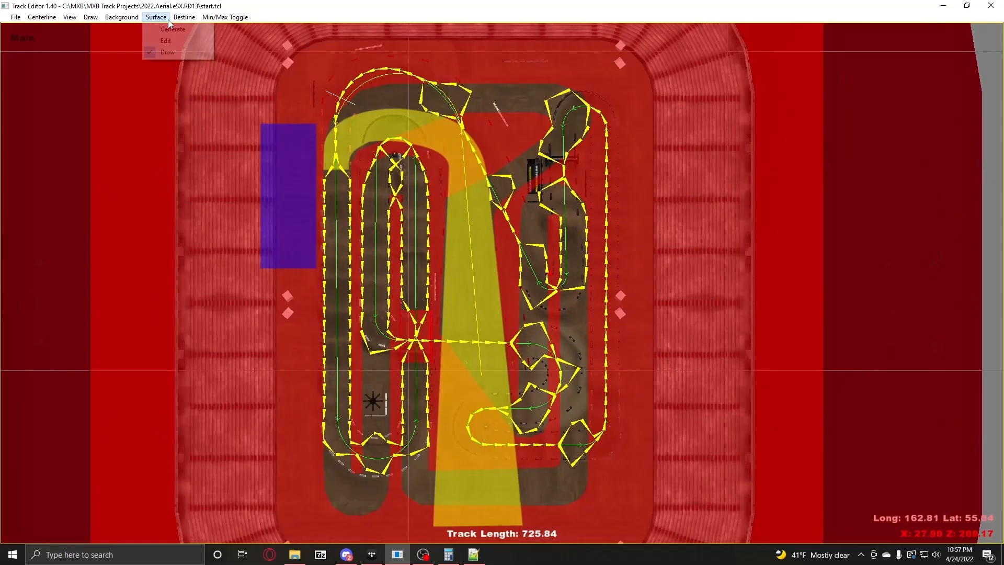
mouse_move(184, 18)
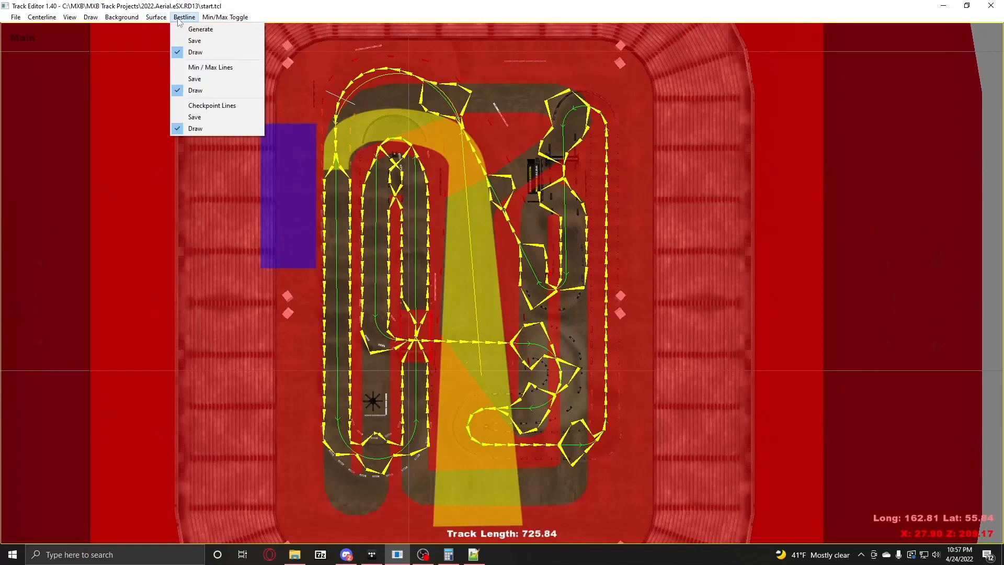
left_click(197, 90)
Step: Switch the terrain display from Surfaces back to Wireframe
left_click(184, 17)
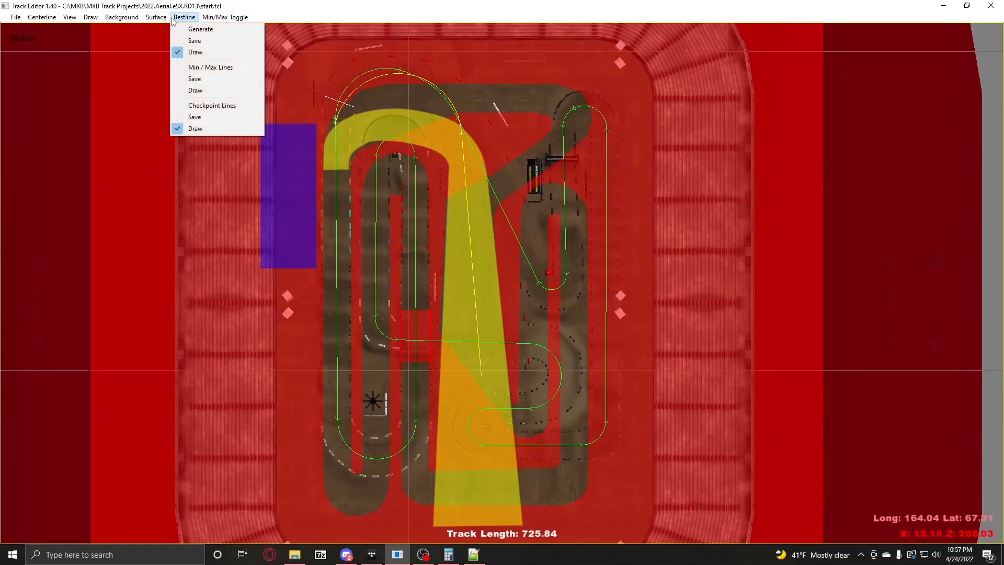
mouse_move(90, 17)
left_click(115, 46)
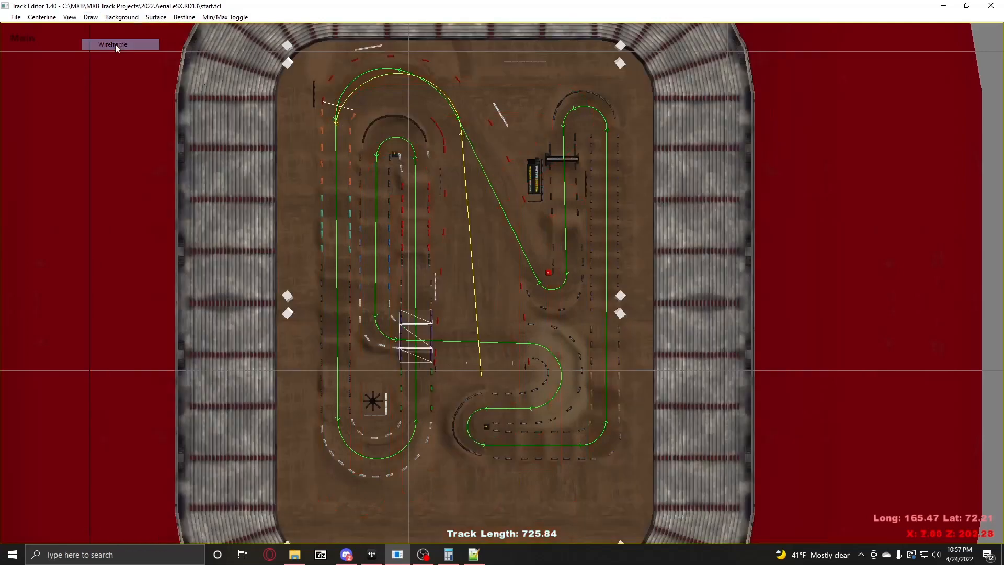
Step: Toggle terrain drawing off, on and off again to compare the track with and without the wireframe and centerline
left_click(90, 17)
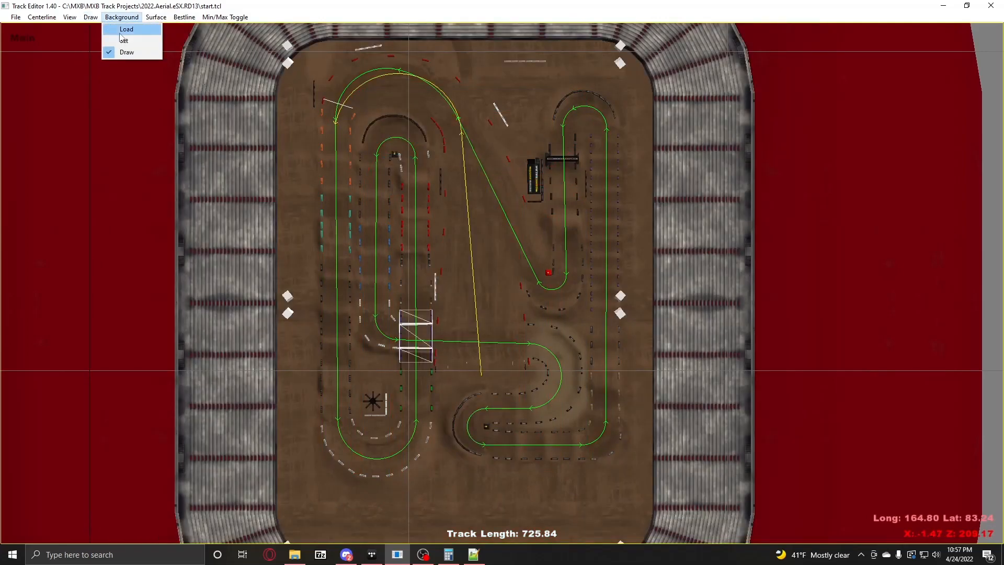
left_click(101, 31)
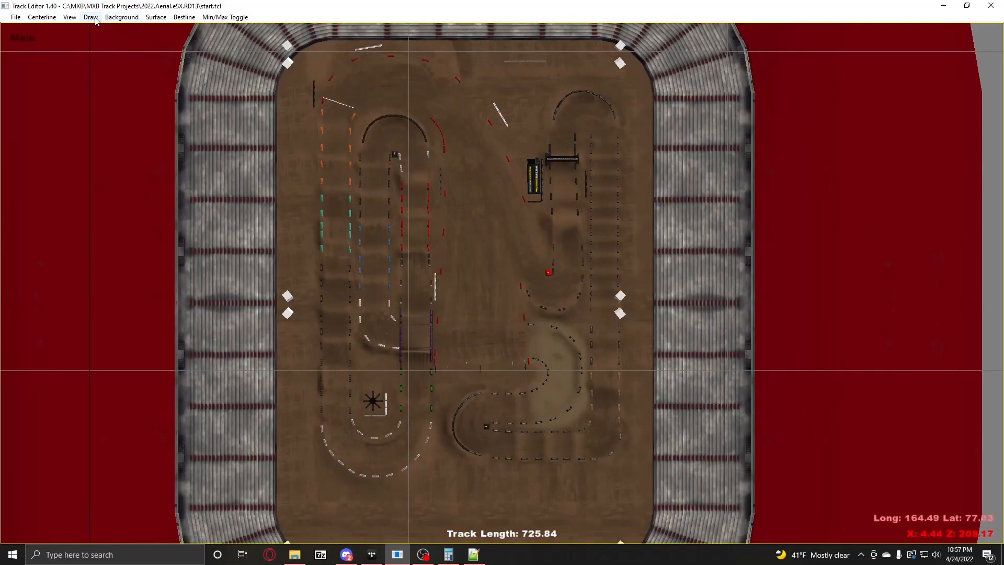
left_click(91, 17)
left_click(101, 29)
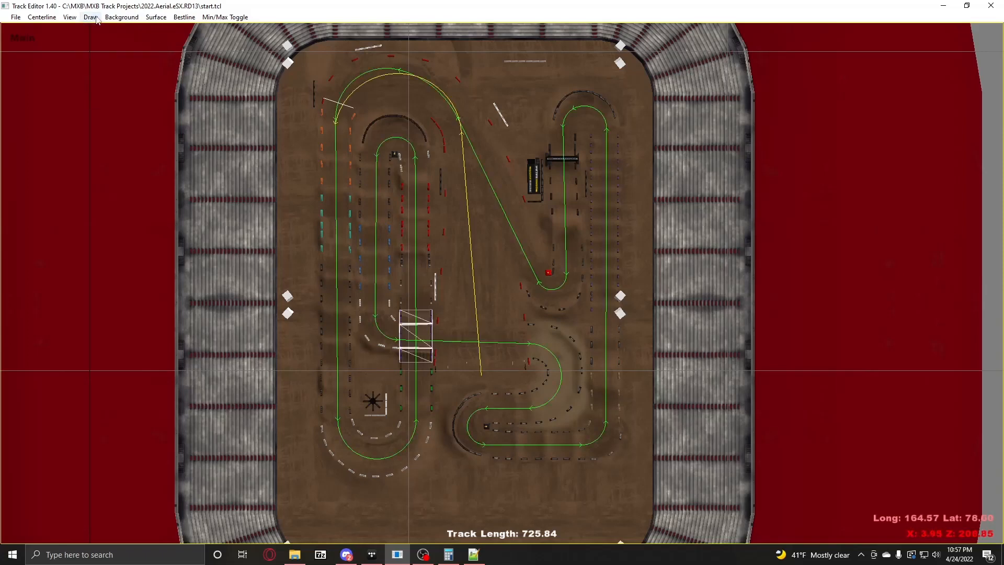
left_click(92, 18)
left_click(99, 29)
Step: Turn terrain drawing back on and hide the map, leaving the wireframe and centerline
left_click(91, 17)
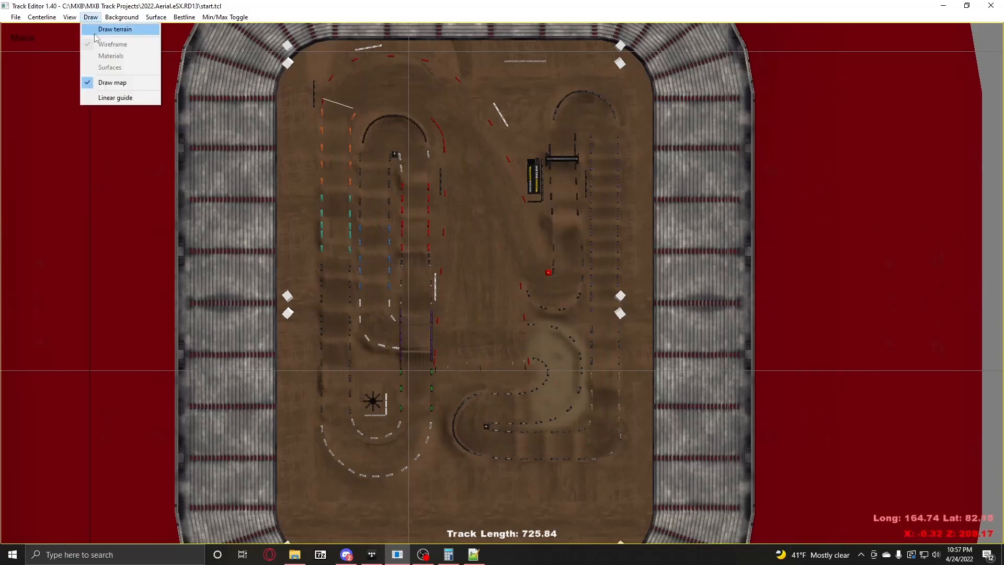
left_click(96, 28)
left_click(91, 17)
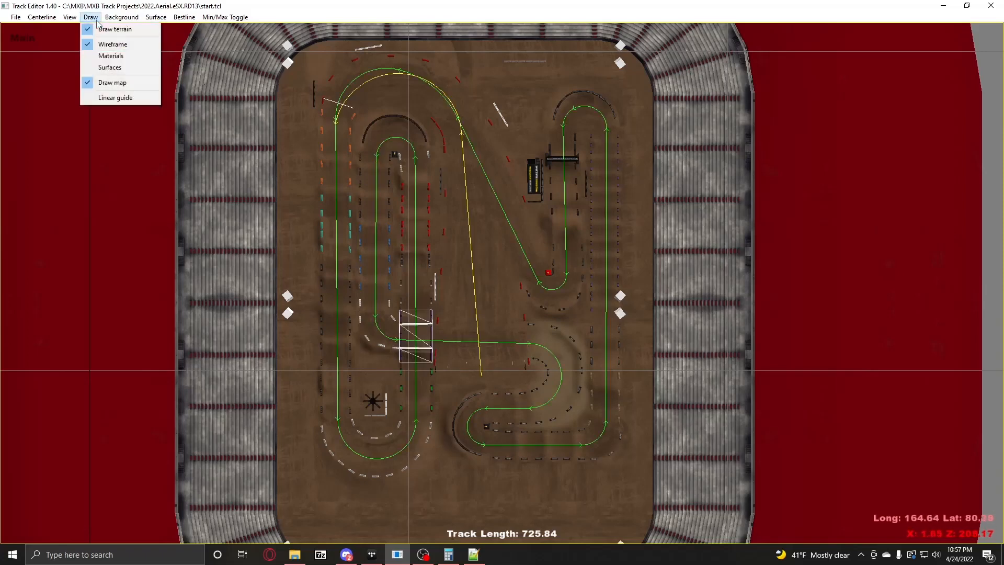
left_click(119, 83)
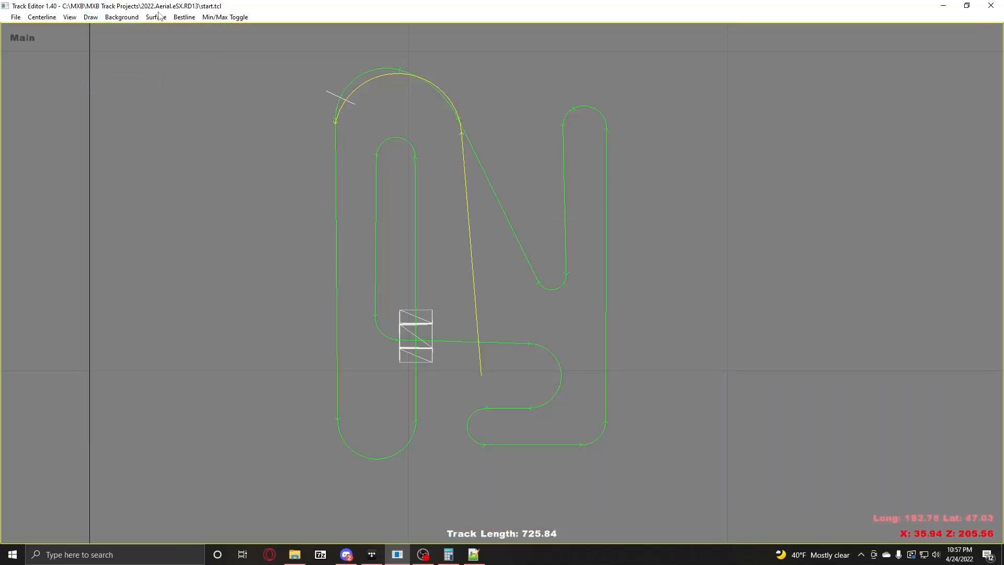
Step: Turn map drawing back on, and switch the linear guide on and off again
left_click(89, 17)
left_click(113, 83)
left_click(91, 17)
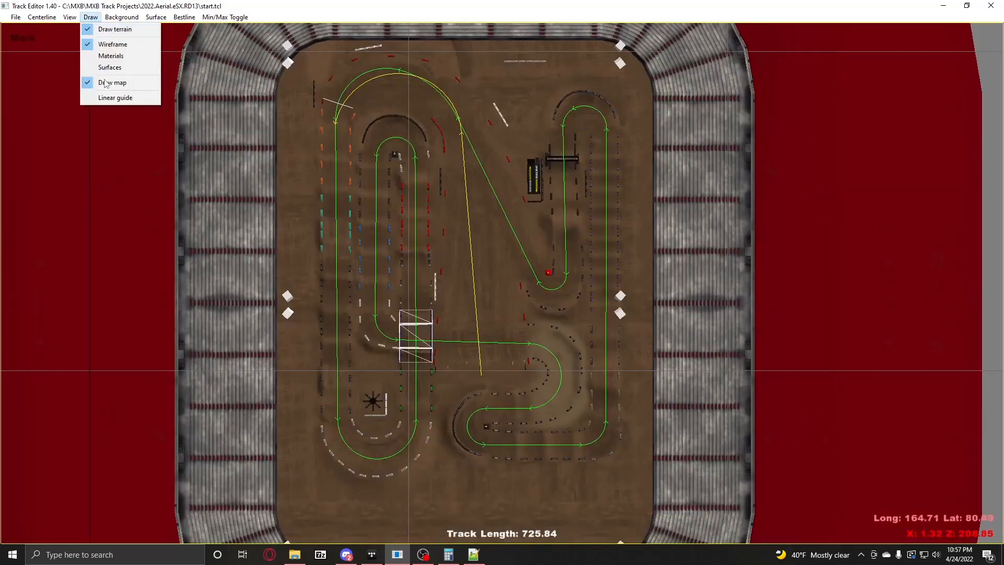
left_click(105, 98)
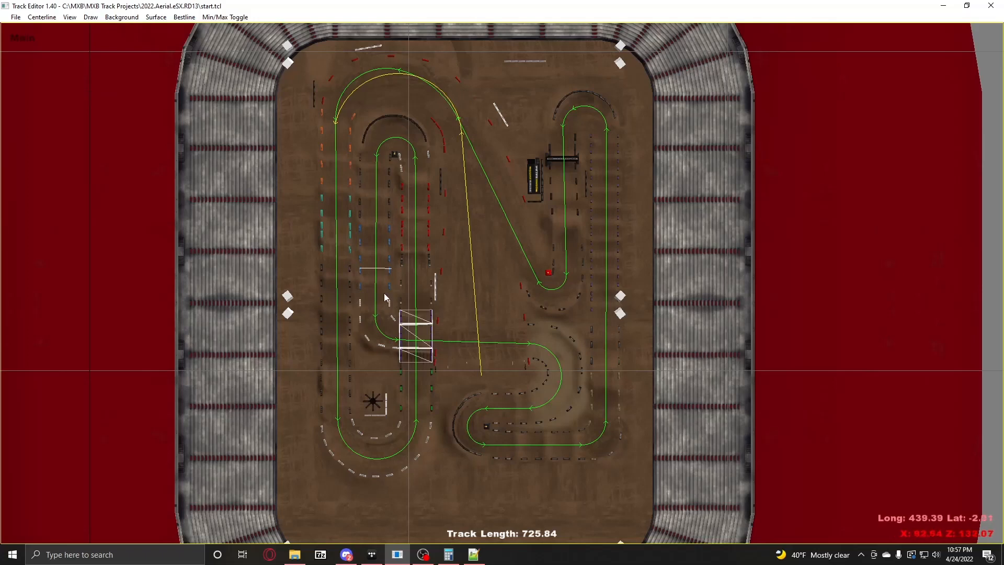
left_click(91, 17)
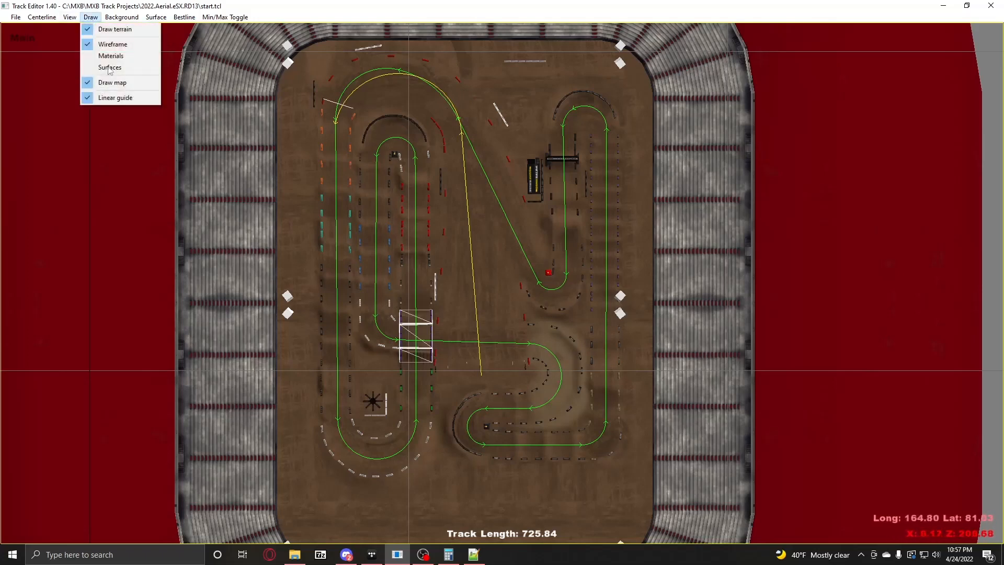
left_click(122, 97)
Step: Turn off drawing of the background image
left_click(121, 17)
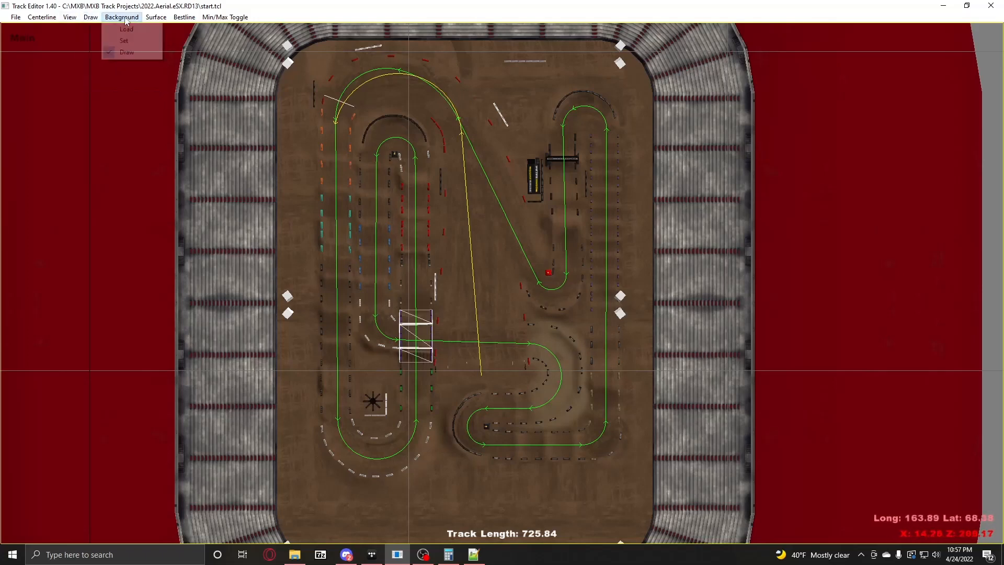
left_click(133, 51)
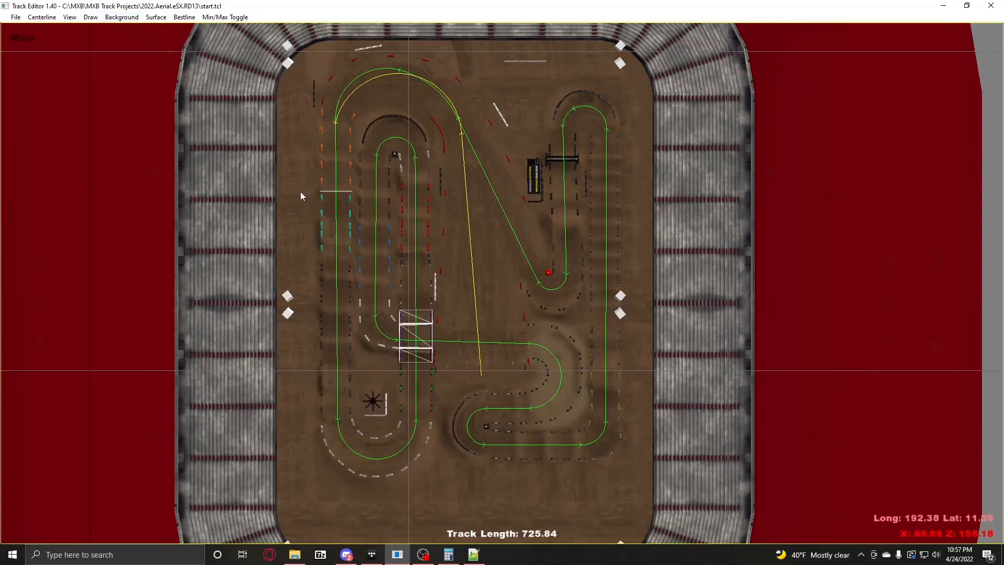
scroll(300, 191, "down", 5)
scroll(300, 196, "up", 2)
Step: Open the background loading dialog to view the available Targa files, and leave it without loading one
left_click(121, 17)
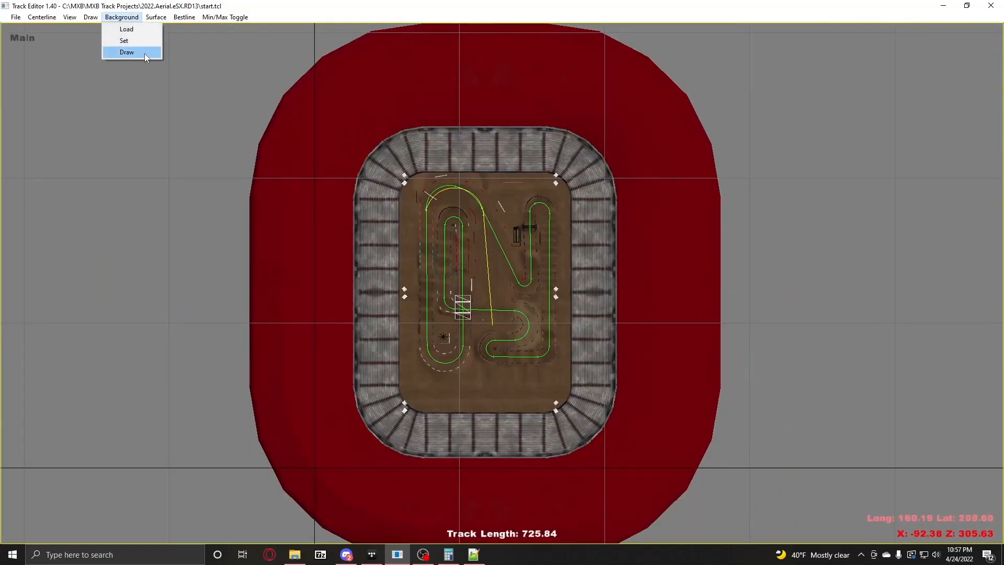
left_click(126, 29)
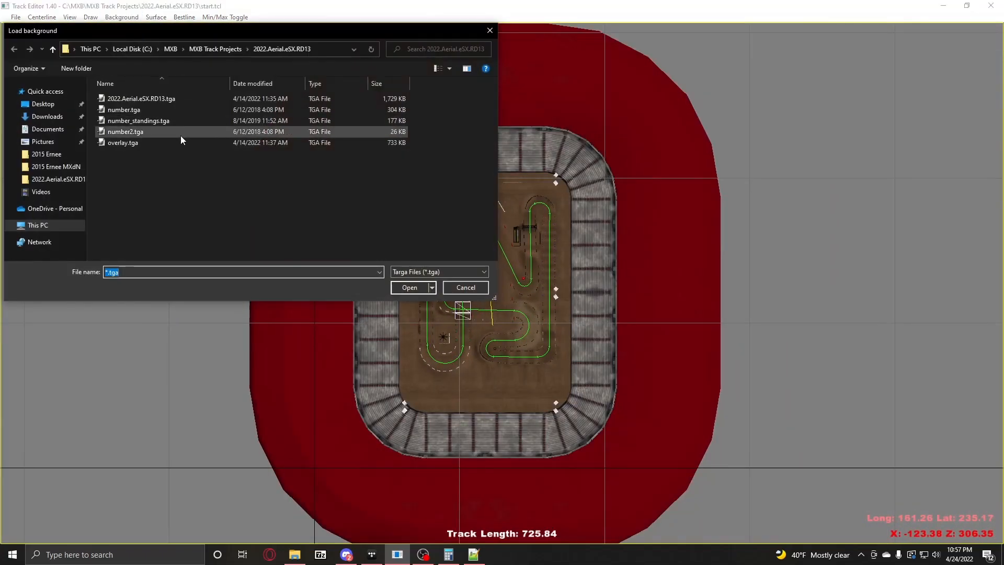
left_click(473, 287)
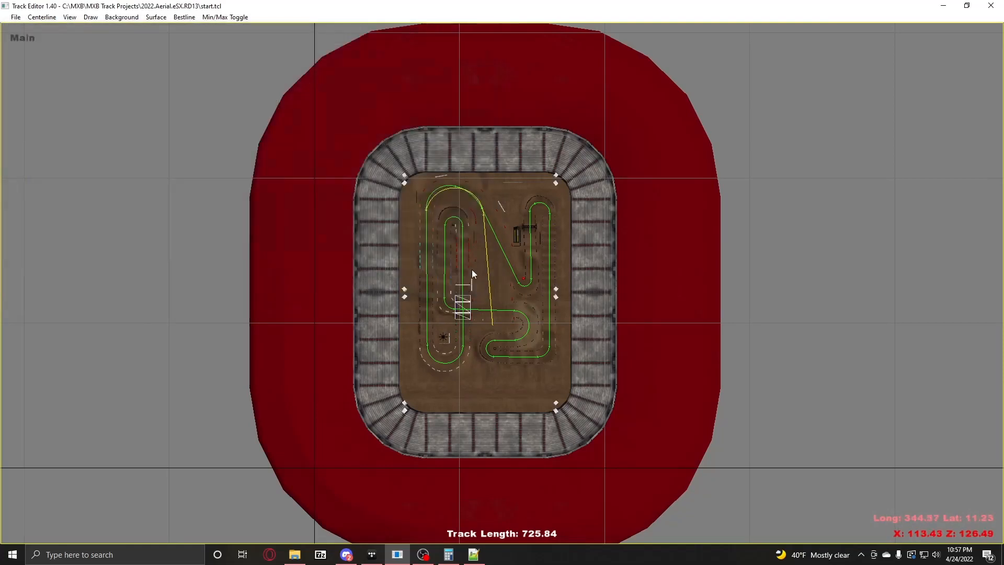
right_click_drag(477, 158, 487, 212)
scroll(427, 149, "up", 2)
scroll(419, 178, "up", 2)
scroll(419, 190, "down", 2)
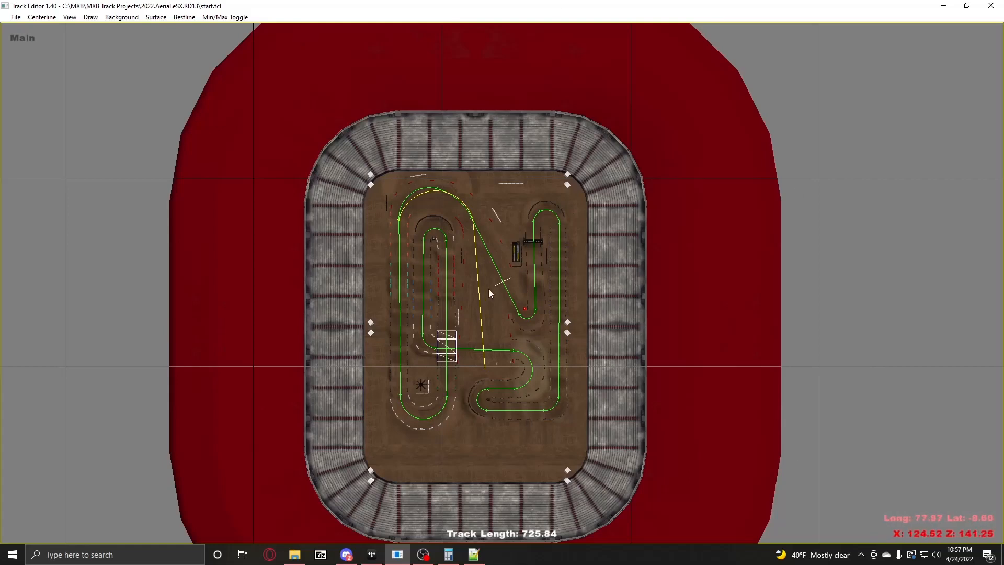
scroll(489, 288, "up", 1)
scroll(485, 301, "up", 2)
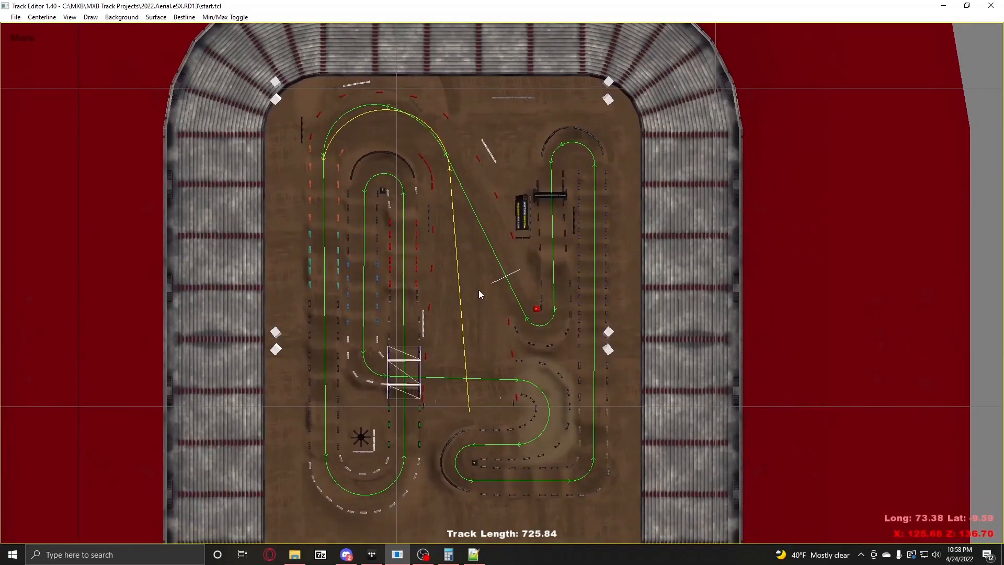
Step: Generate the checkpoint lines for the track and hide them
left_click(154, 18)
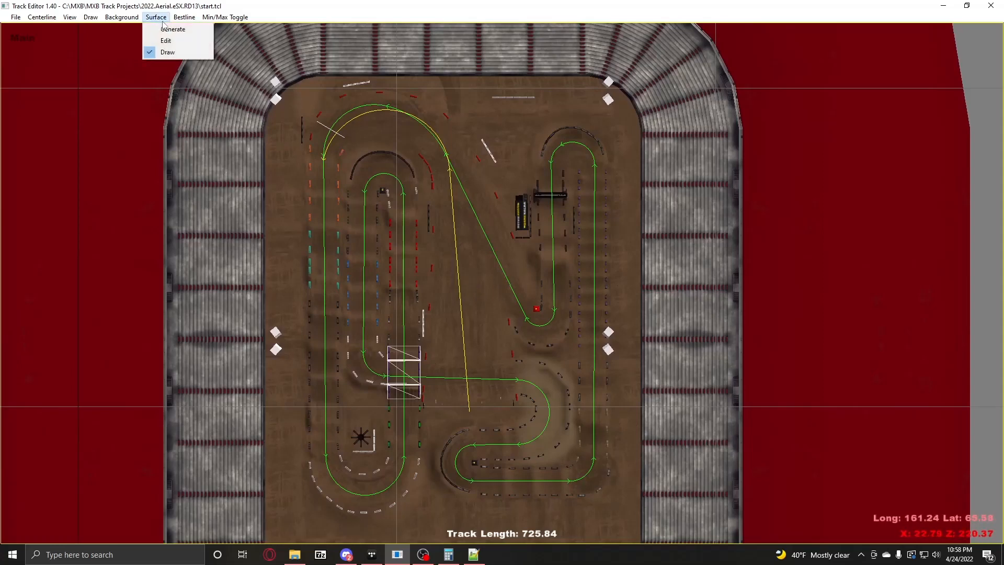
mouse_move(179, 21)
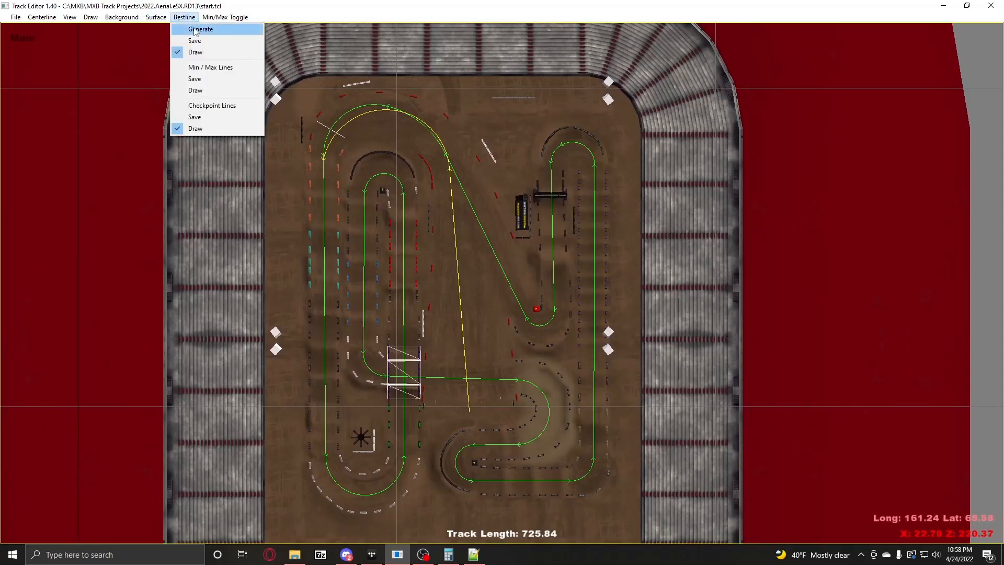
left_click(218, 108)
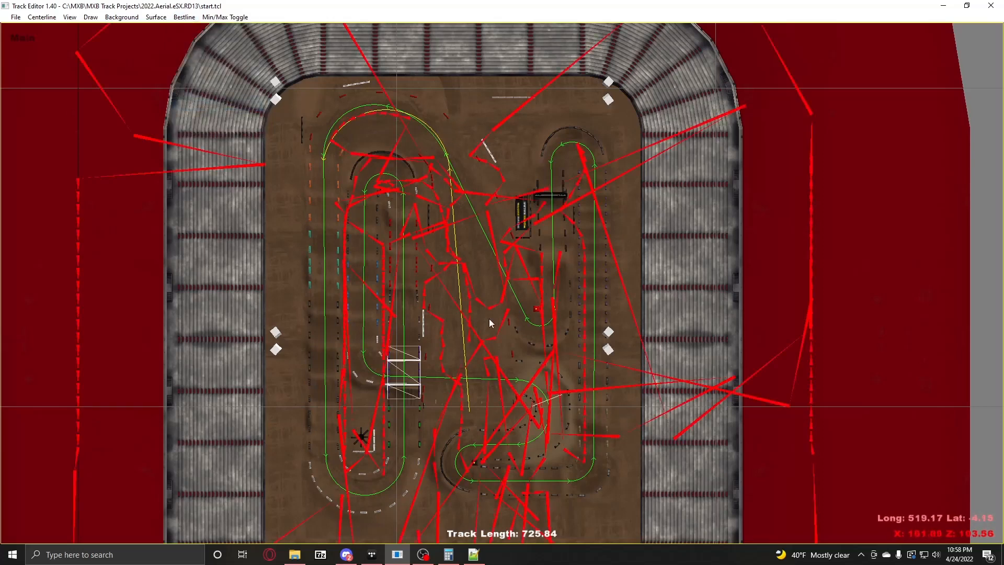
left_click(184, 17)
left_click(198, 128)
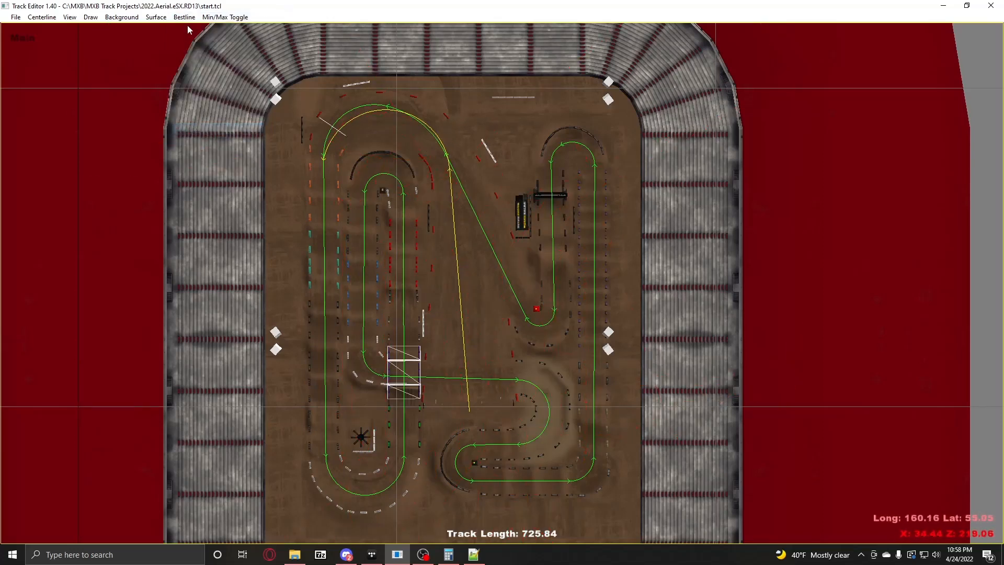
Step: Generate the Min/Max lines for the whole track and turn their drawing off
left_click(184, 16)
left_click(202, 65)
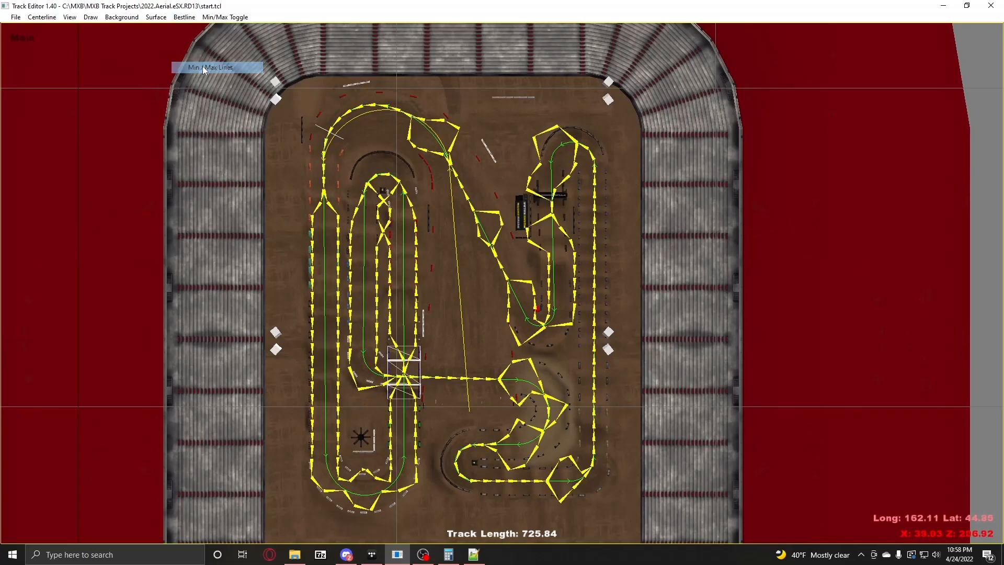
left_click(185, 16)
left_click(192, 12)
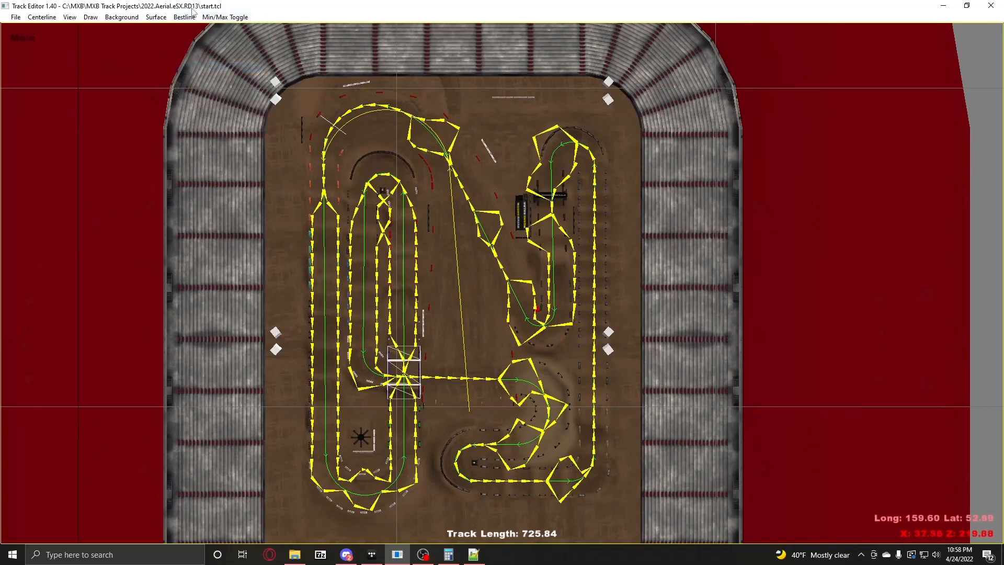
left_click(189, 16)
left_click(209, 92)
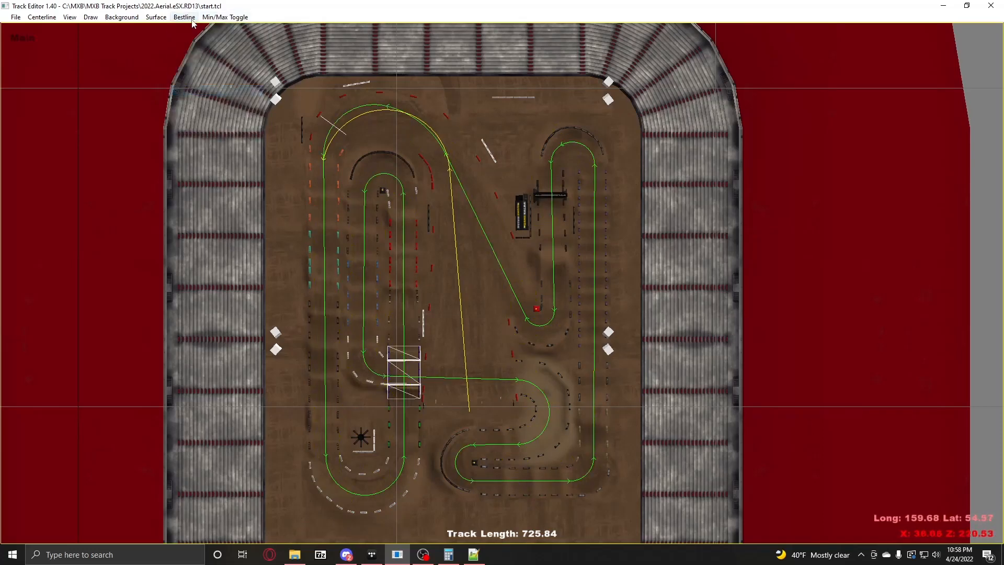
Step: Reveal the Height view to examine the centerline's height profile, and restore the main view to full size
left_click(189, 18)
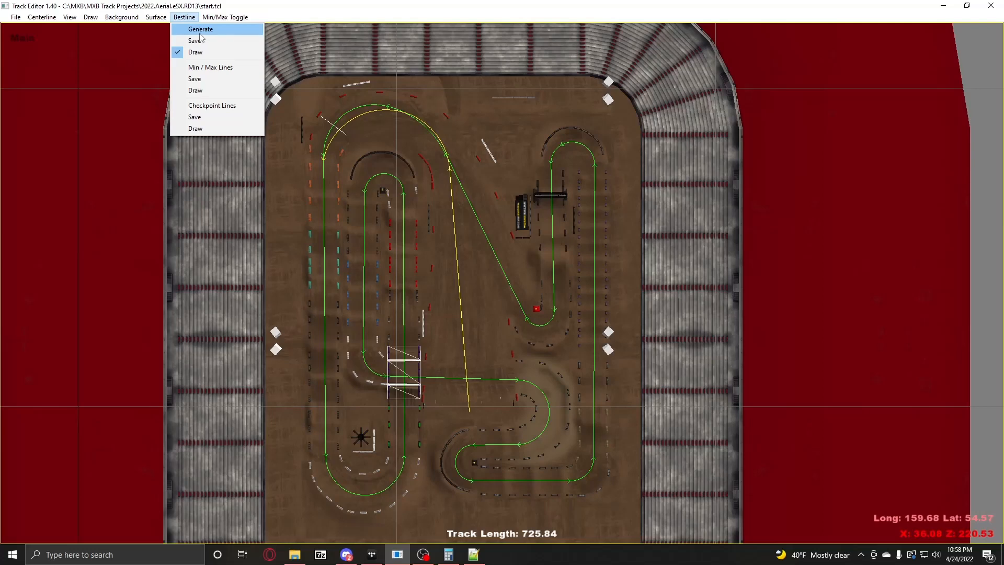
left_click(217, 19)
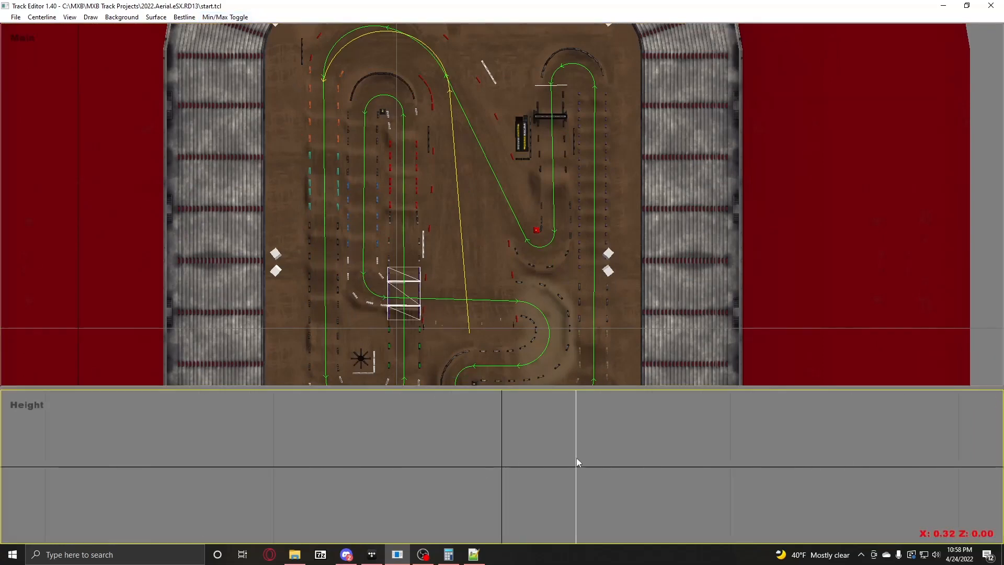
scroll(573, 457, "down", 15)
scroll(515, 457, "down", 10)
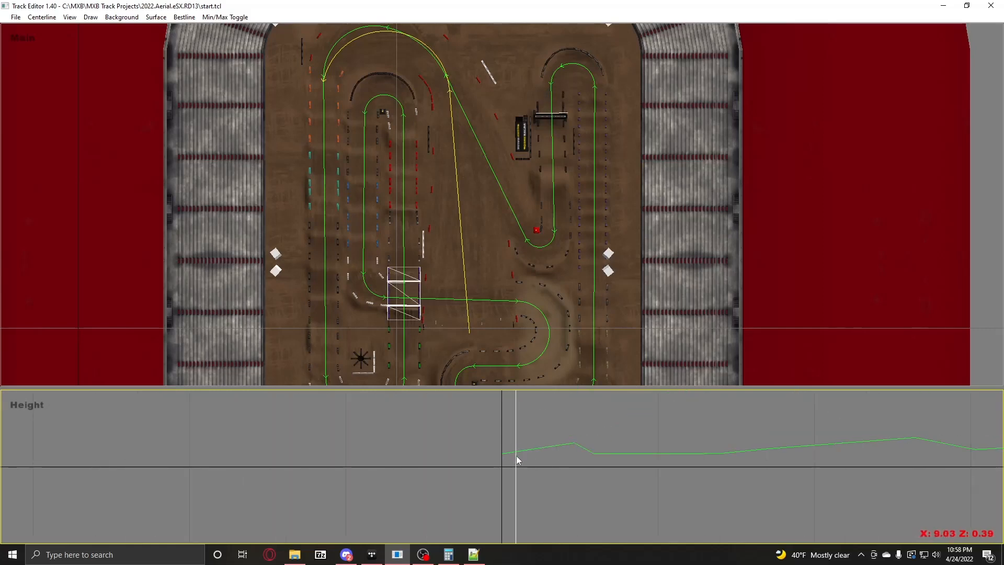
scroll(516, 457, "down", 5)
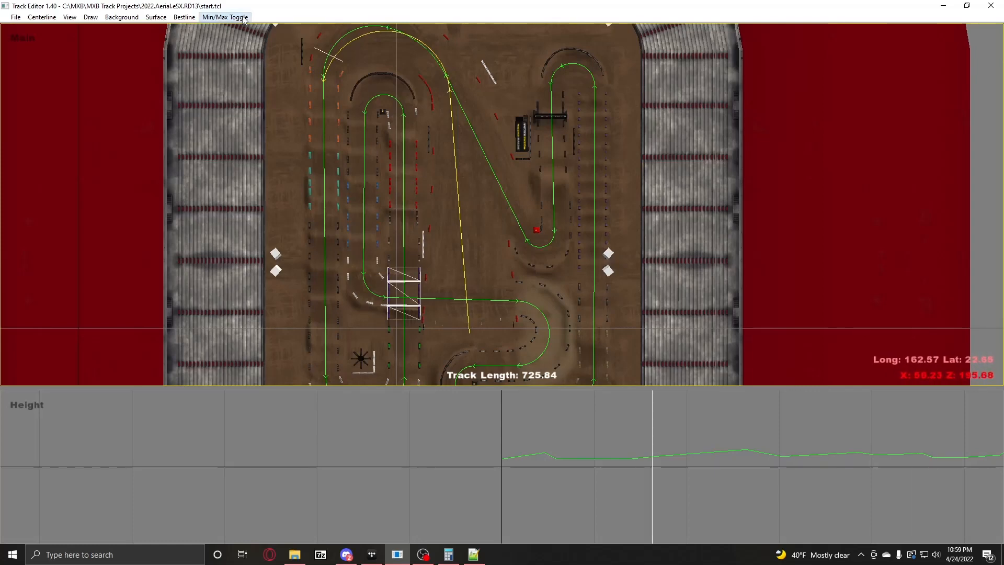
left_click(225, 17)
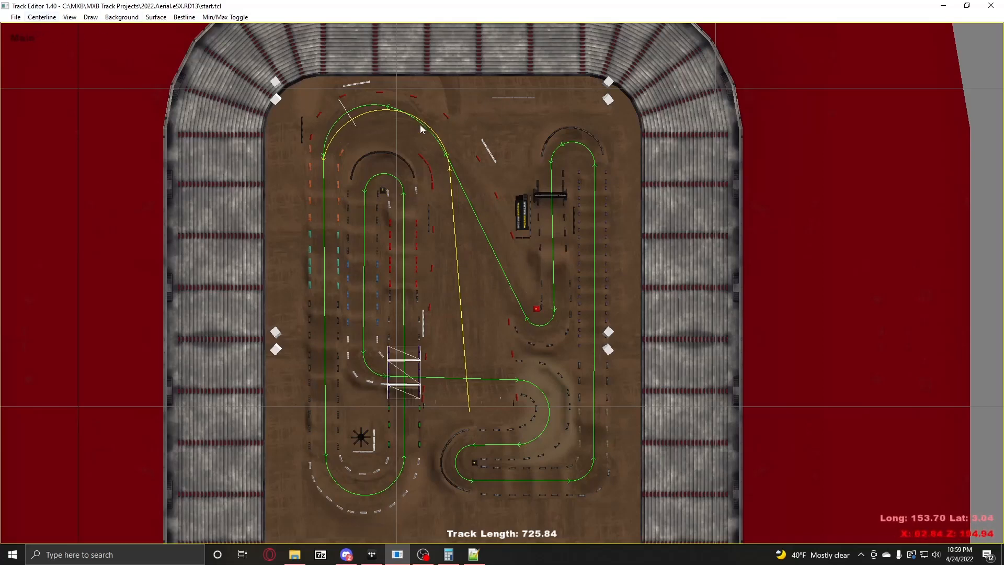
Step: Open the TrackPoly save dialog to view the existing track file, and leave it without saving
left_click(47, 18)
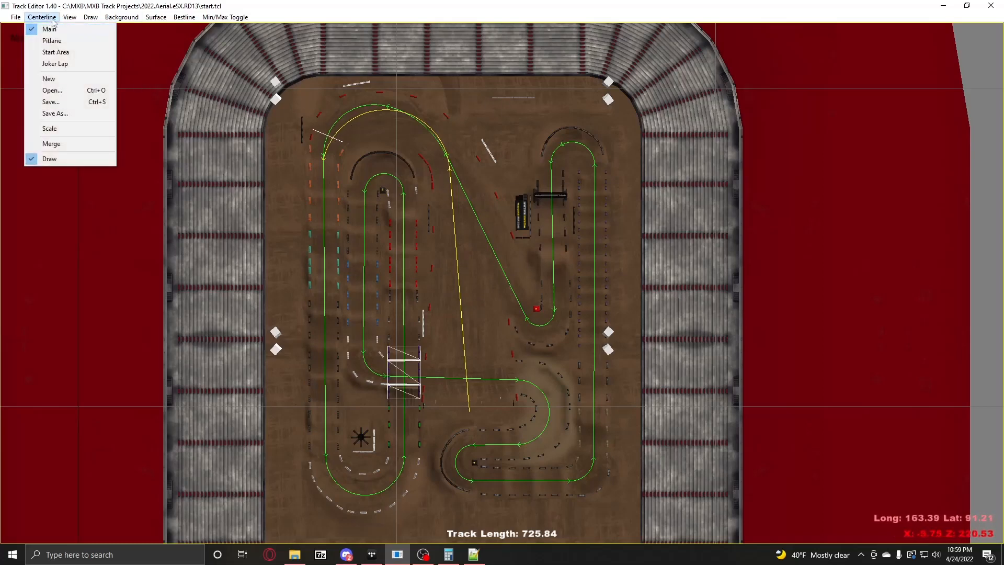
mouse_move(70, 18)
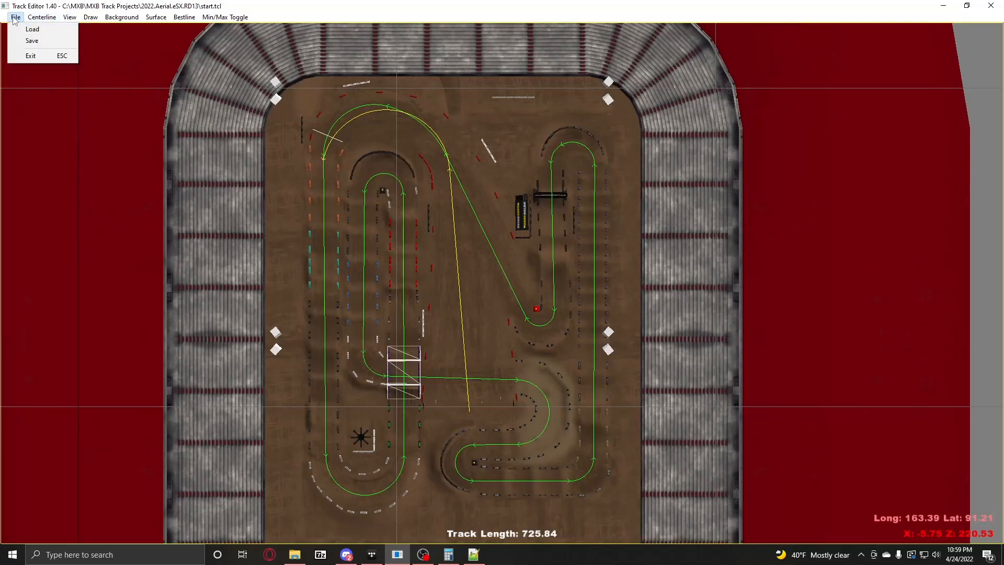
left_click(32, 40)
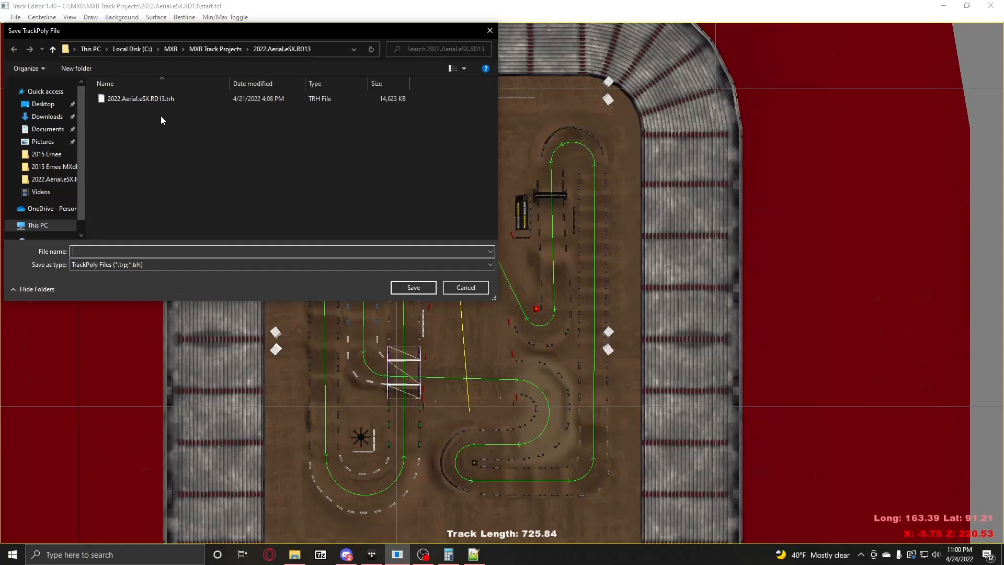
left_click(459, 288)
middle_click_drag(476, 299, 463, 260)
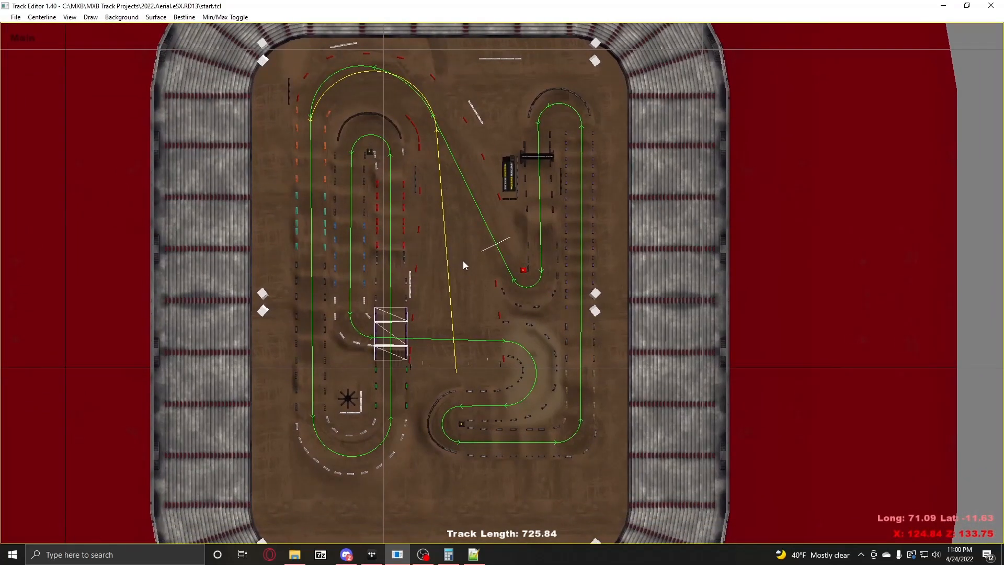